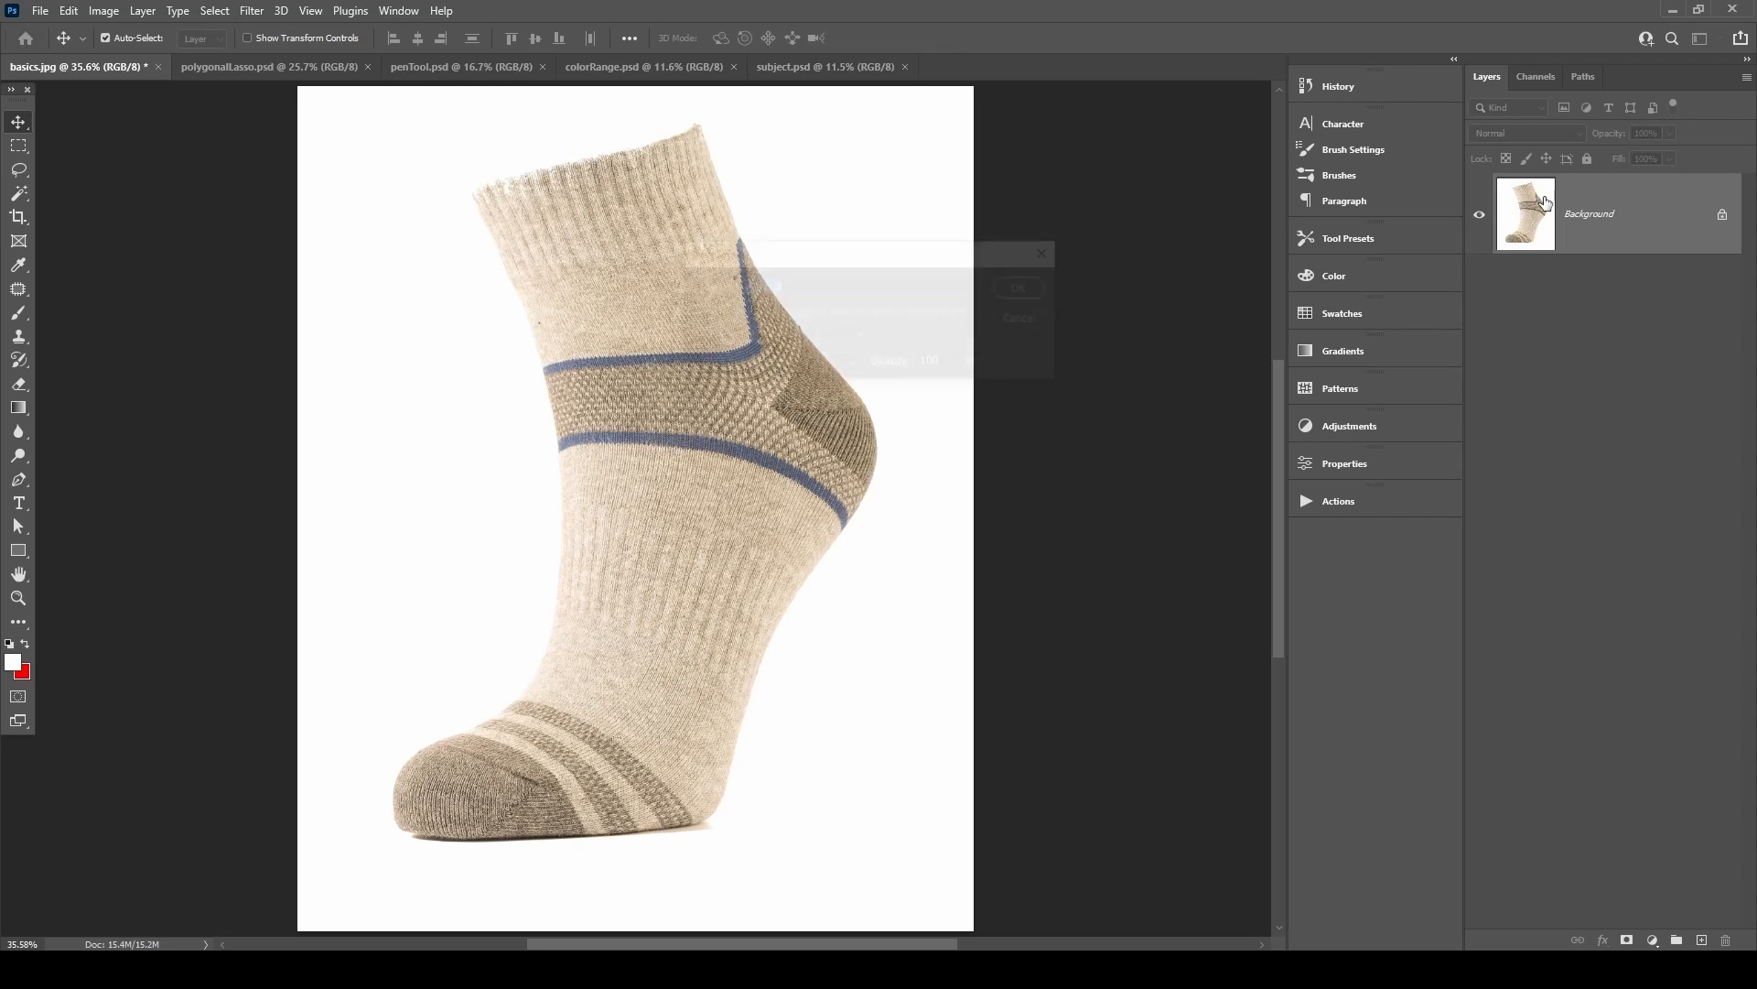
# Convert the Background into an editable layer and select the white backdrop around the sock with the Magic Wand at tolerance 3.
pyautogui.press('Return')
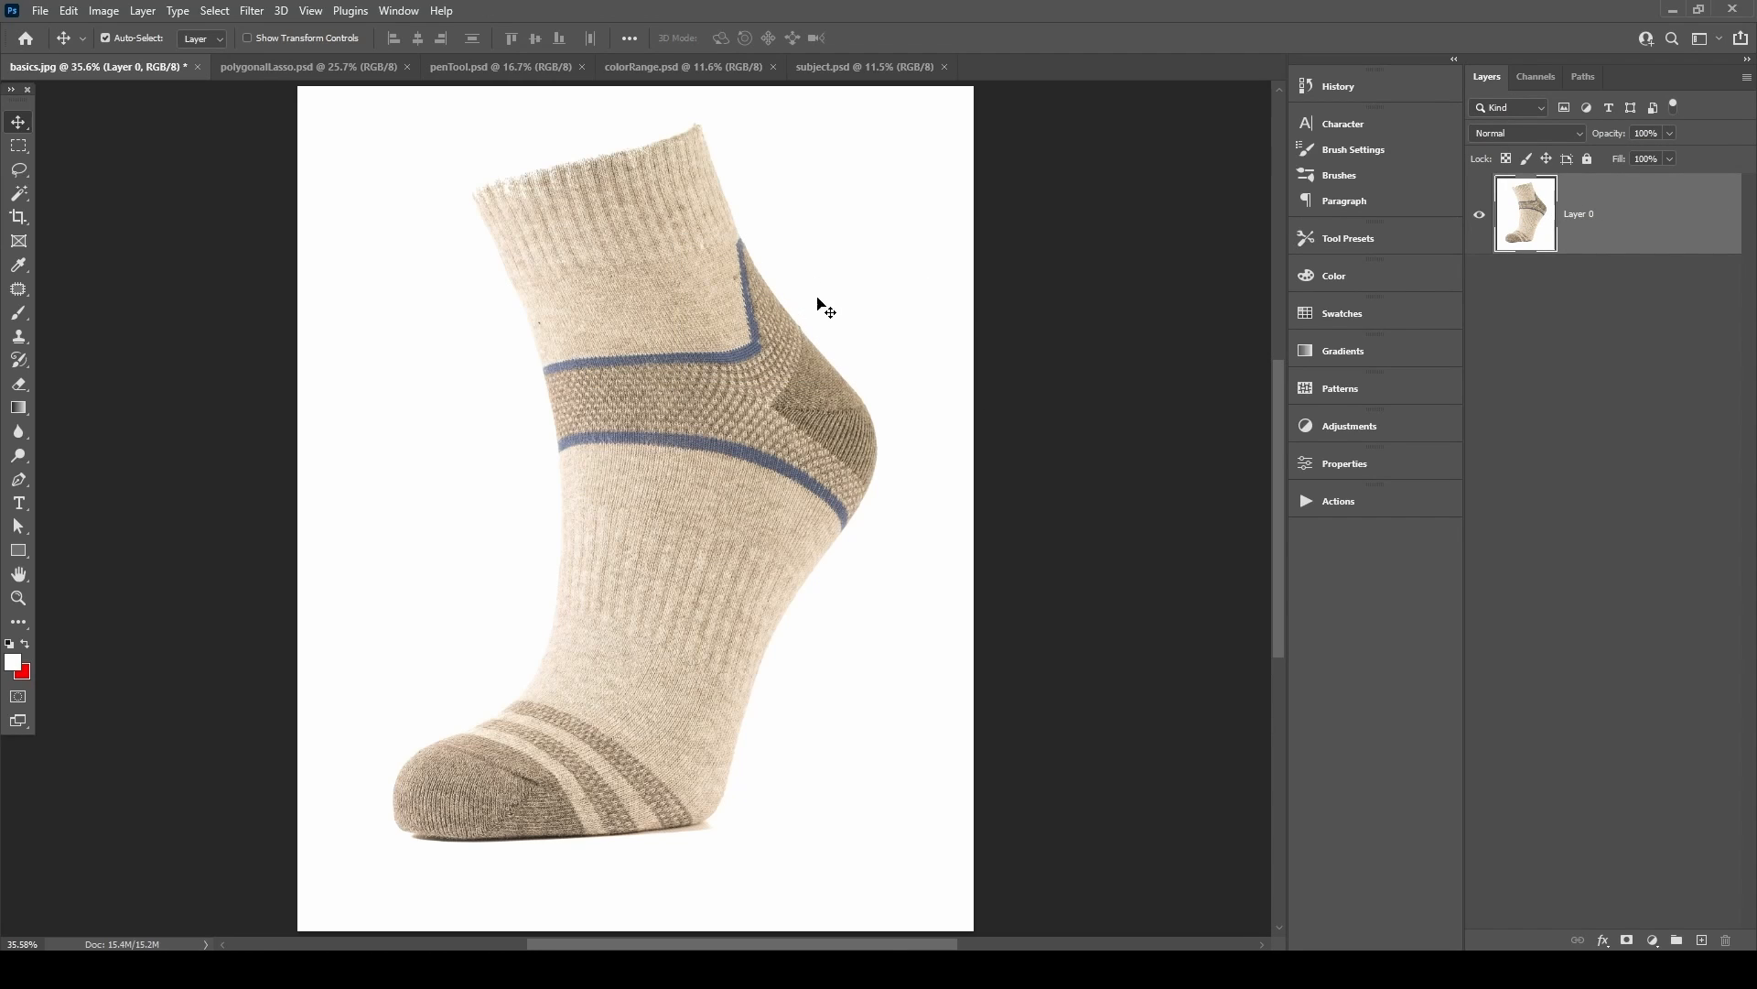
pyautogui.press('w')
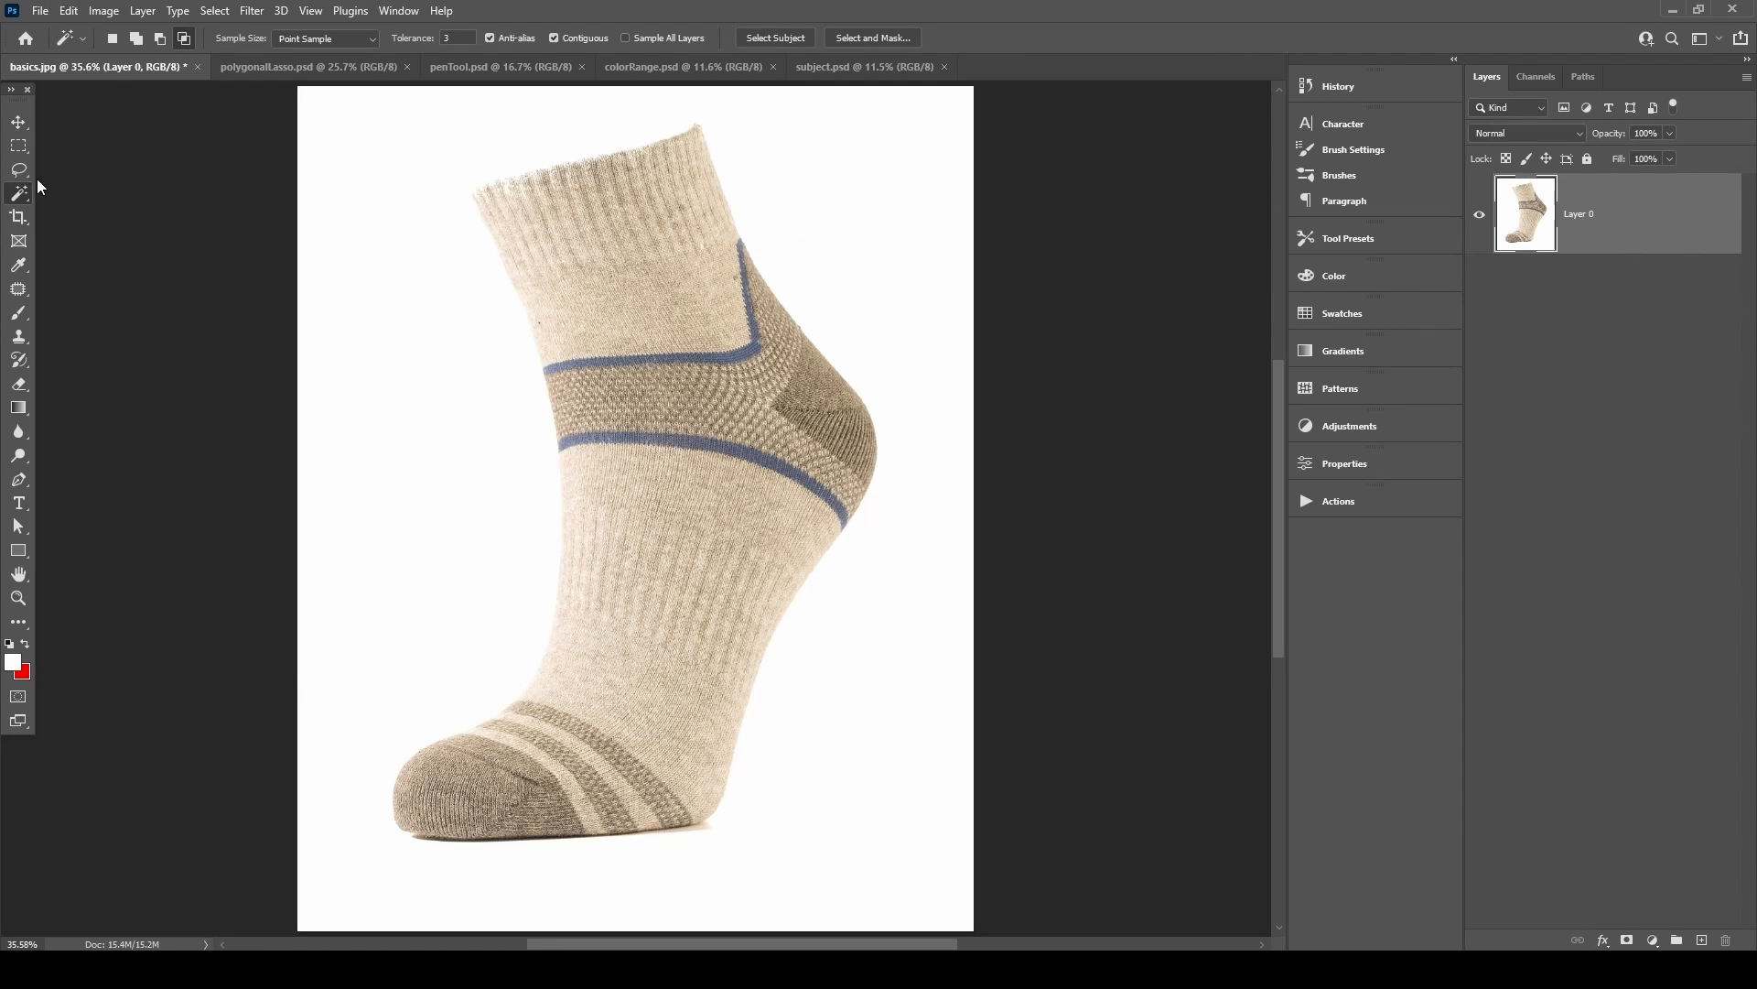
pyautogui.click(845, 188)
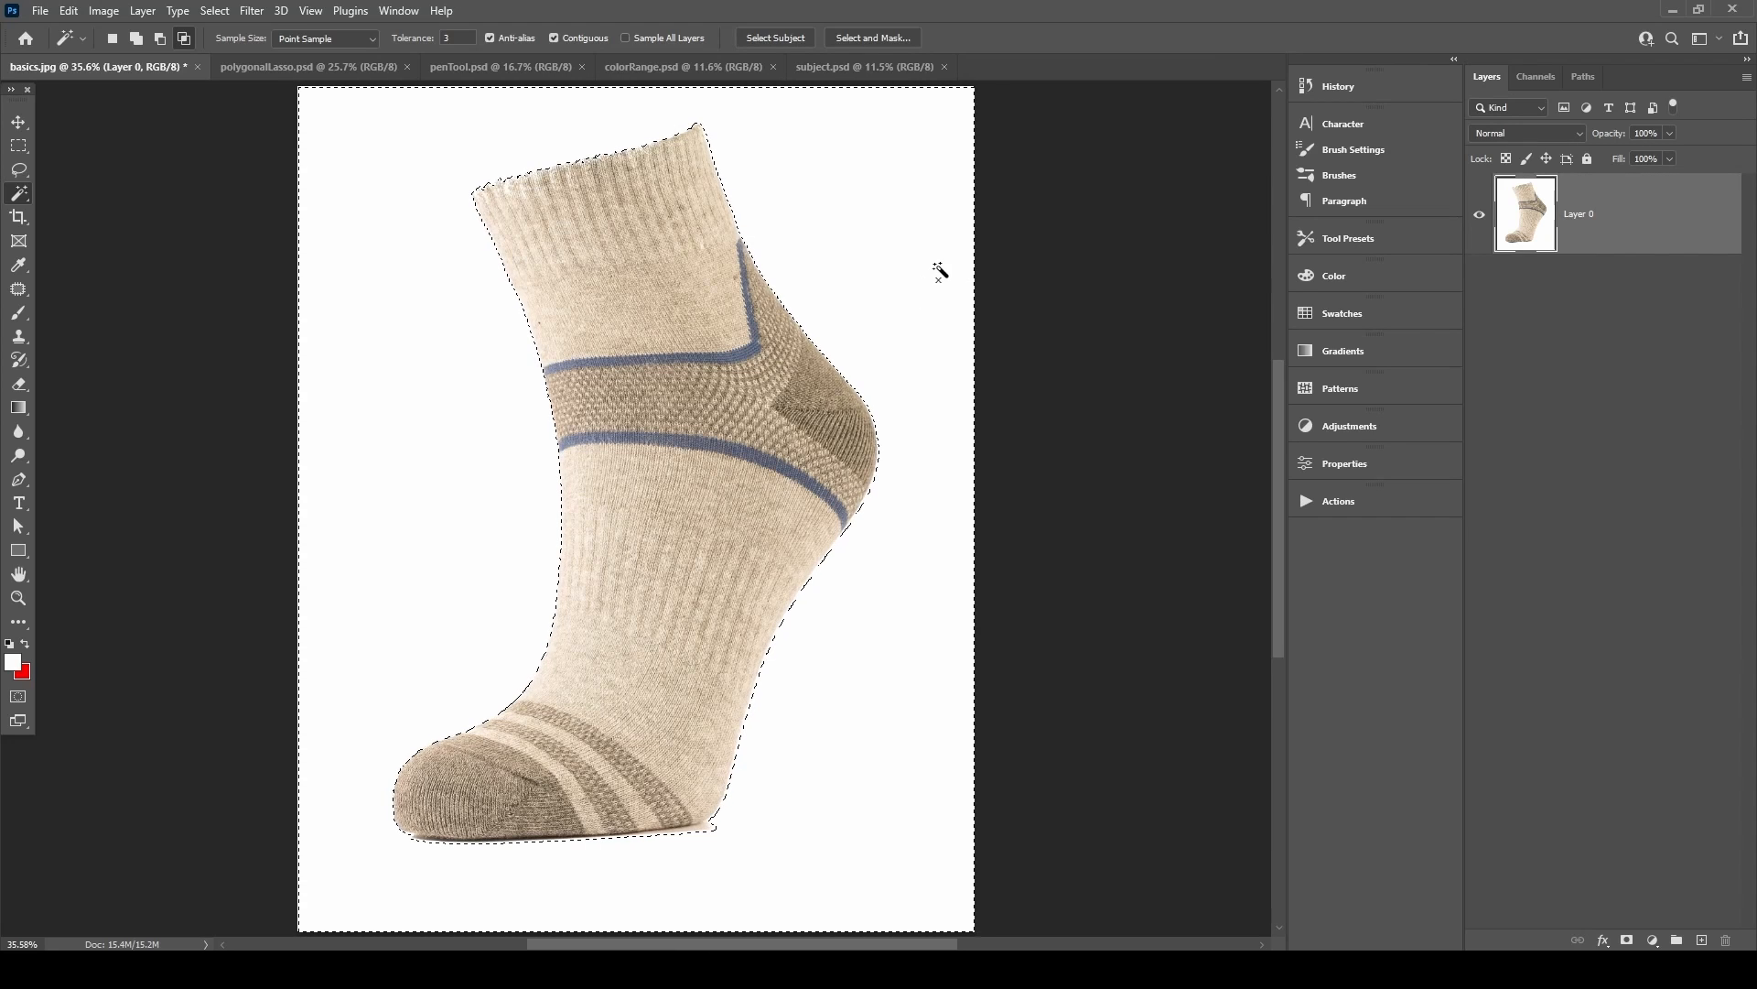
# Invert the selection so it covers the sock instead of the white backdrop.
pyautogui.hotkey('ctrl', 'shift', 'i')
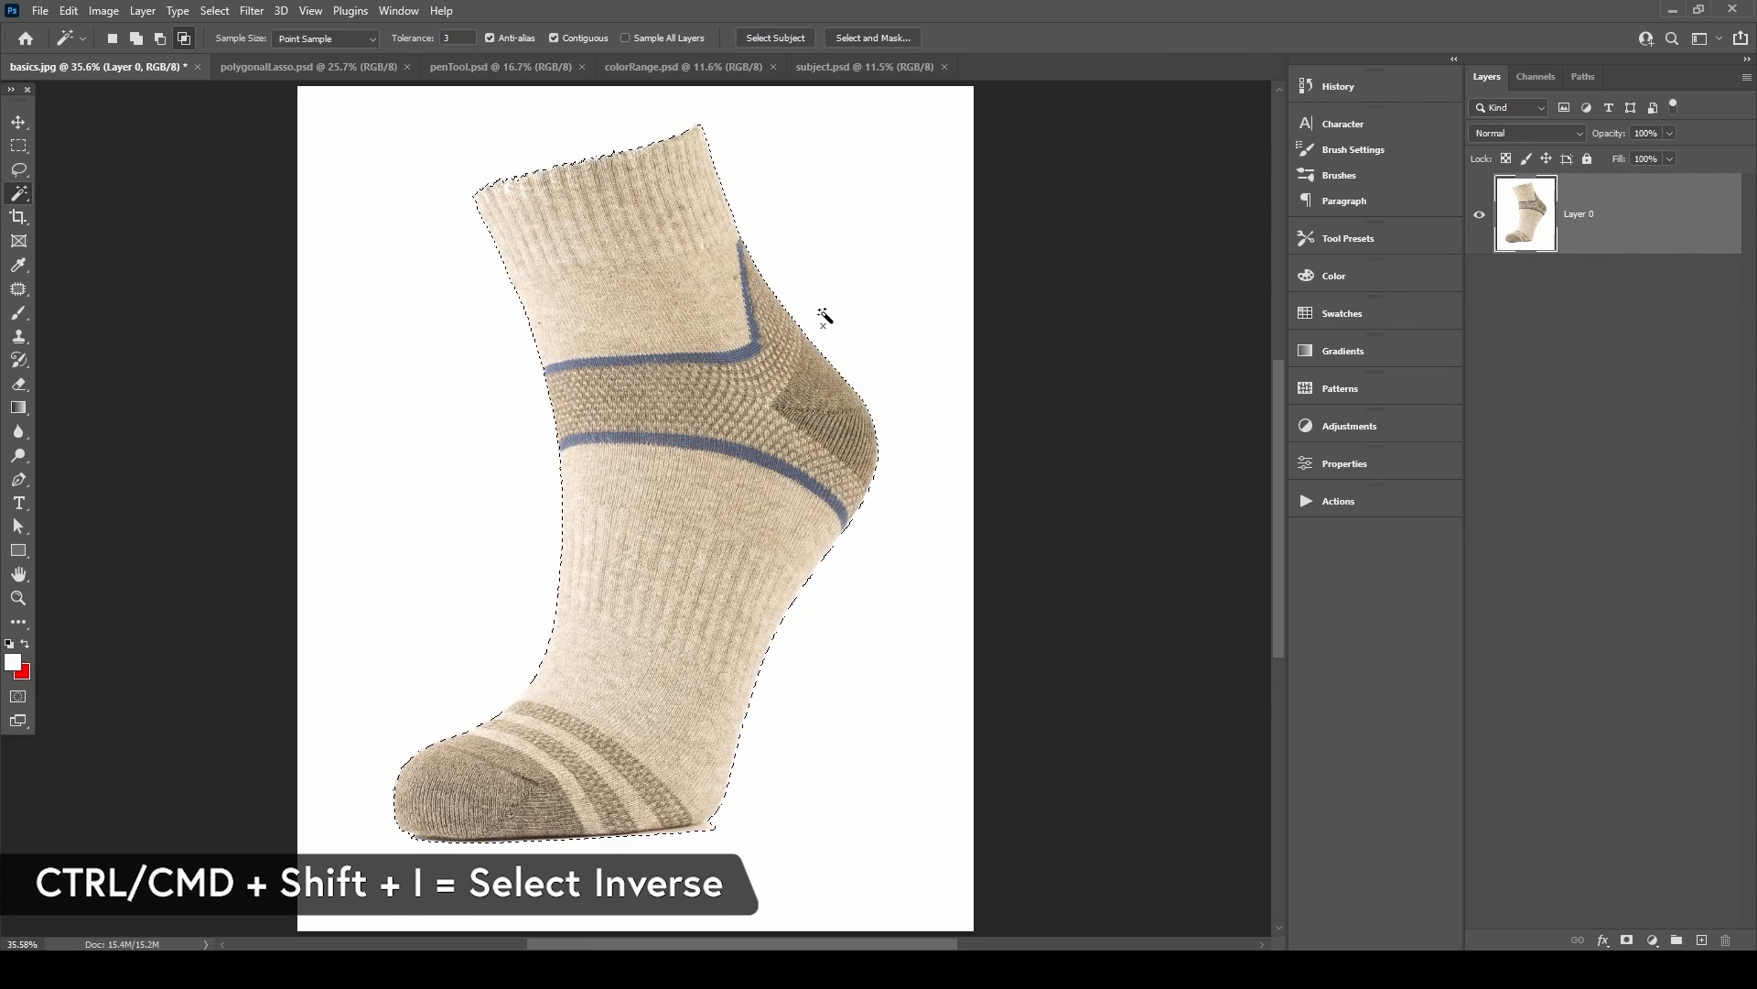
pyautogui.click(216, 11)
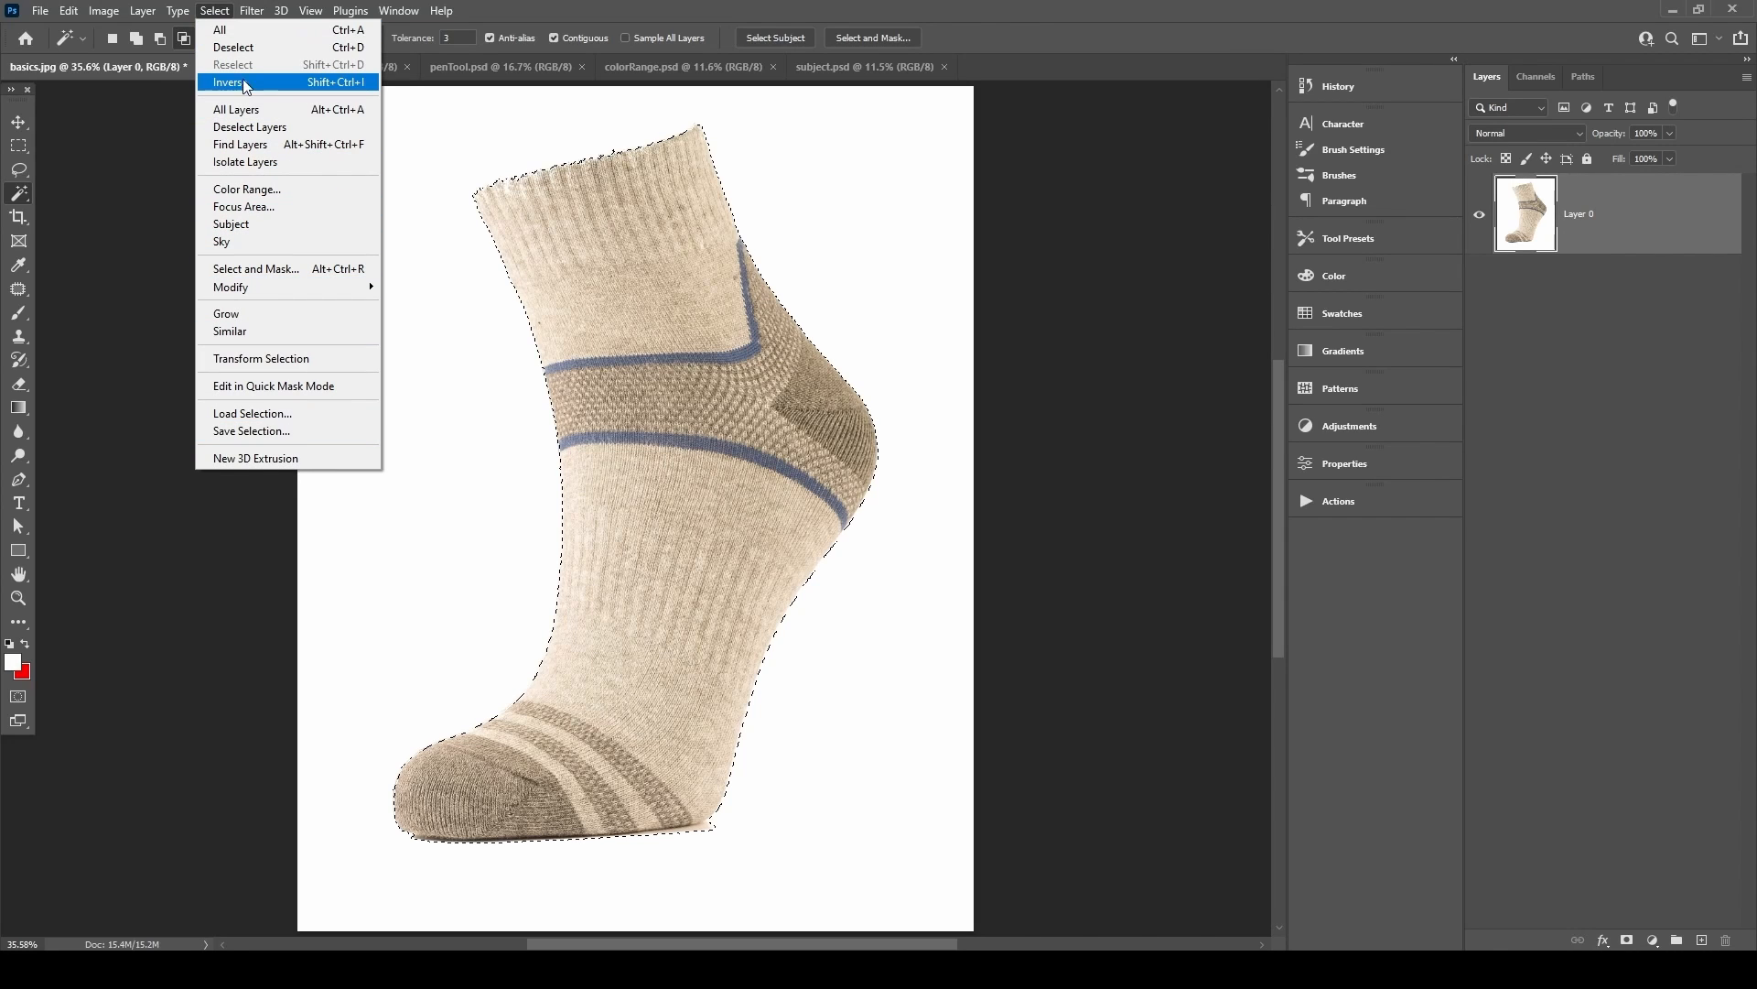
pyautogui.click(328, 82)
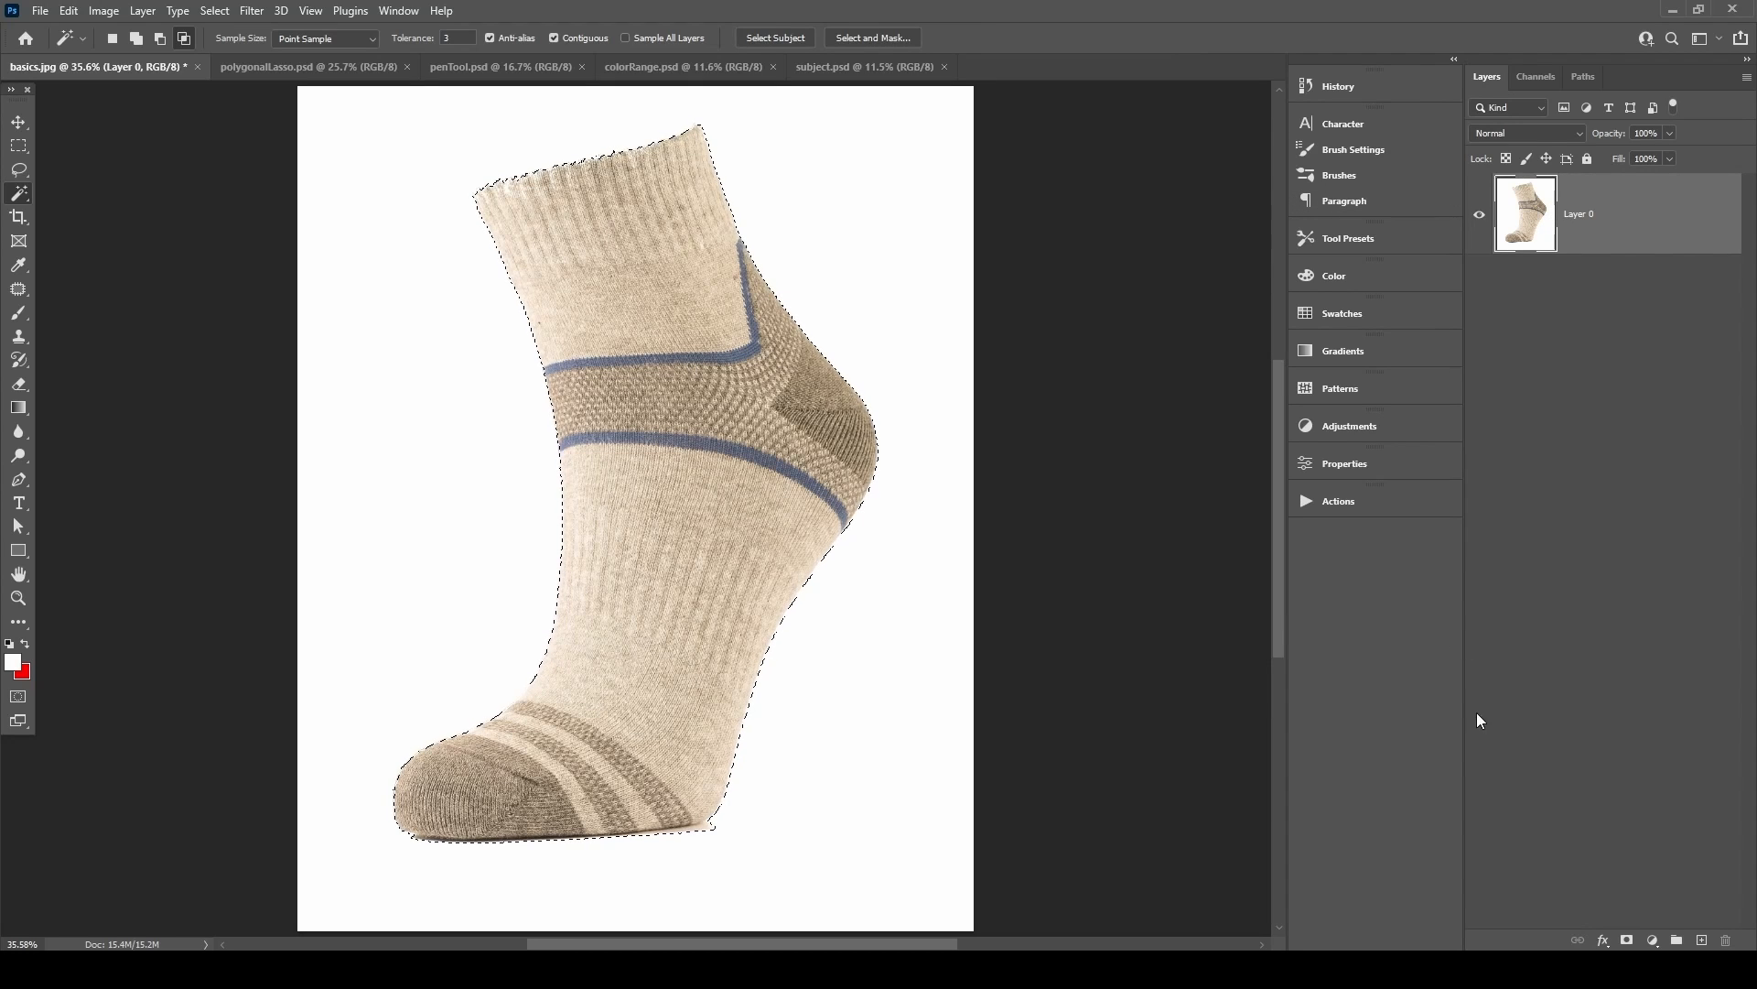
# Mask the sock layer from the selection and add a new layer beneath it filled with the red background color.
pyautogui.click(1629, 940)
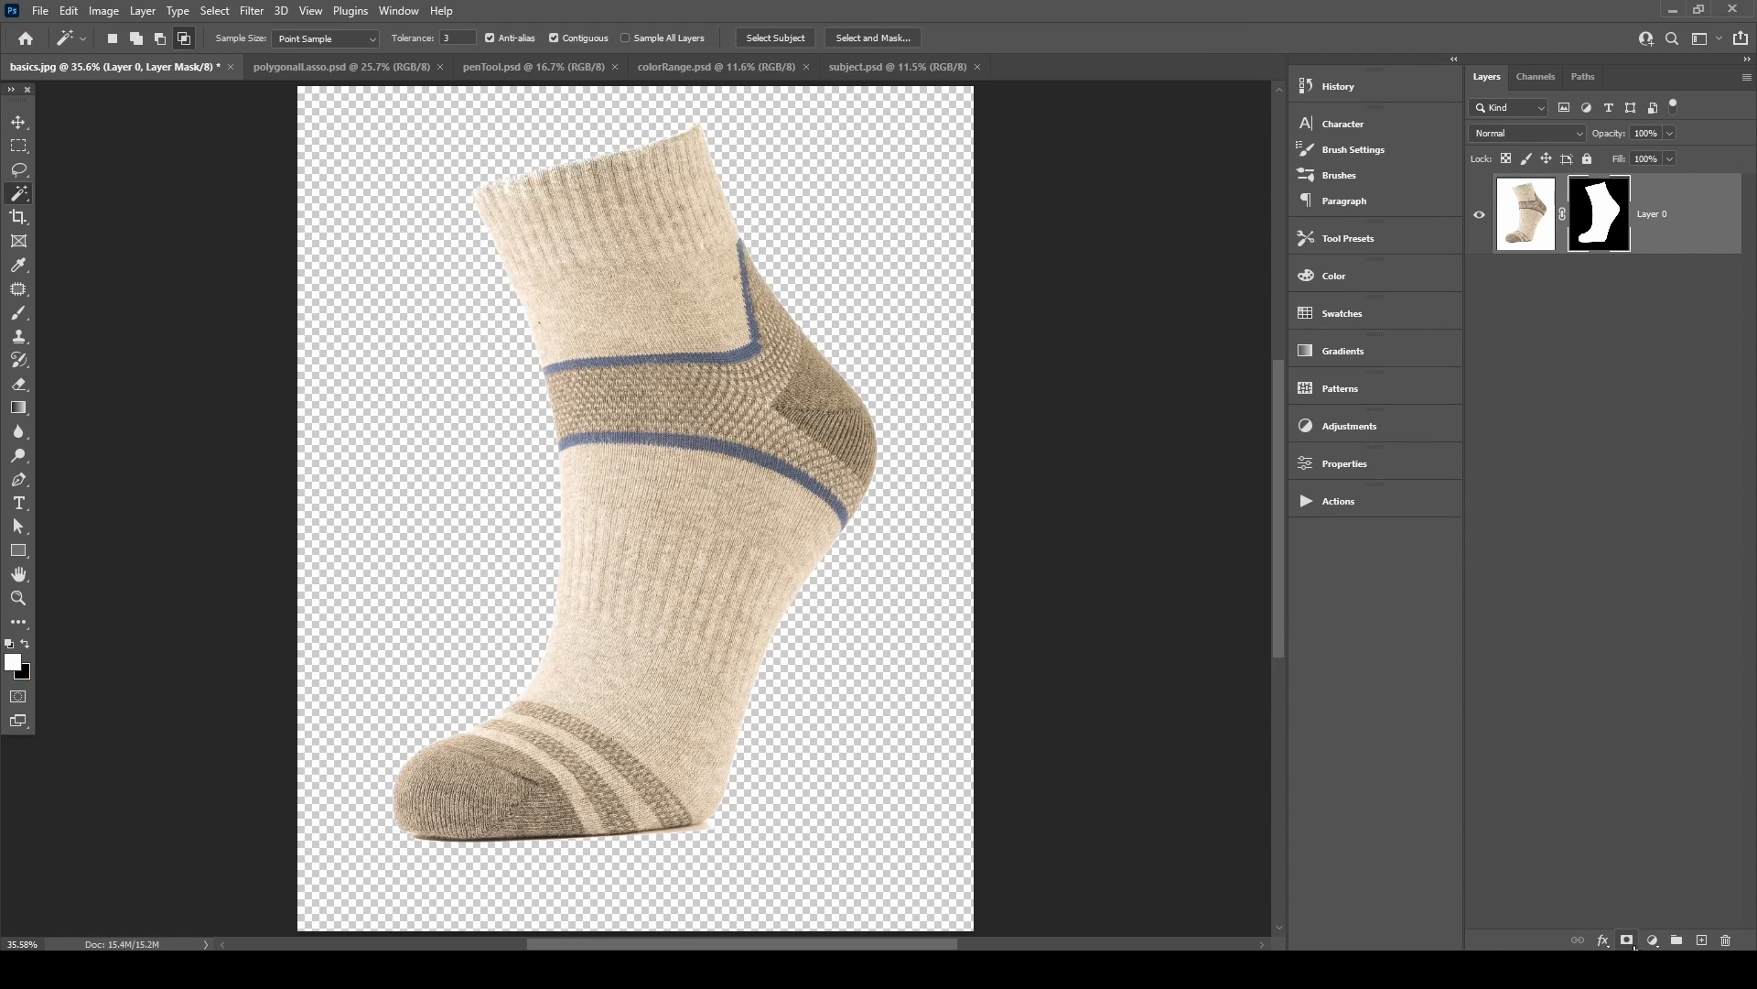
pyautogui.keyDown('ctrl'); pyautogui.click(1701, 941); pyautogui.keyUp('ctrl')
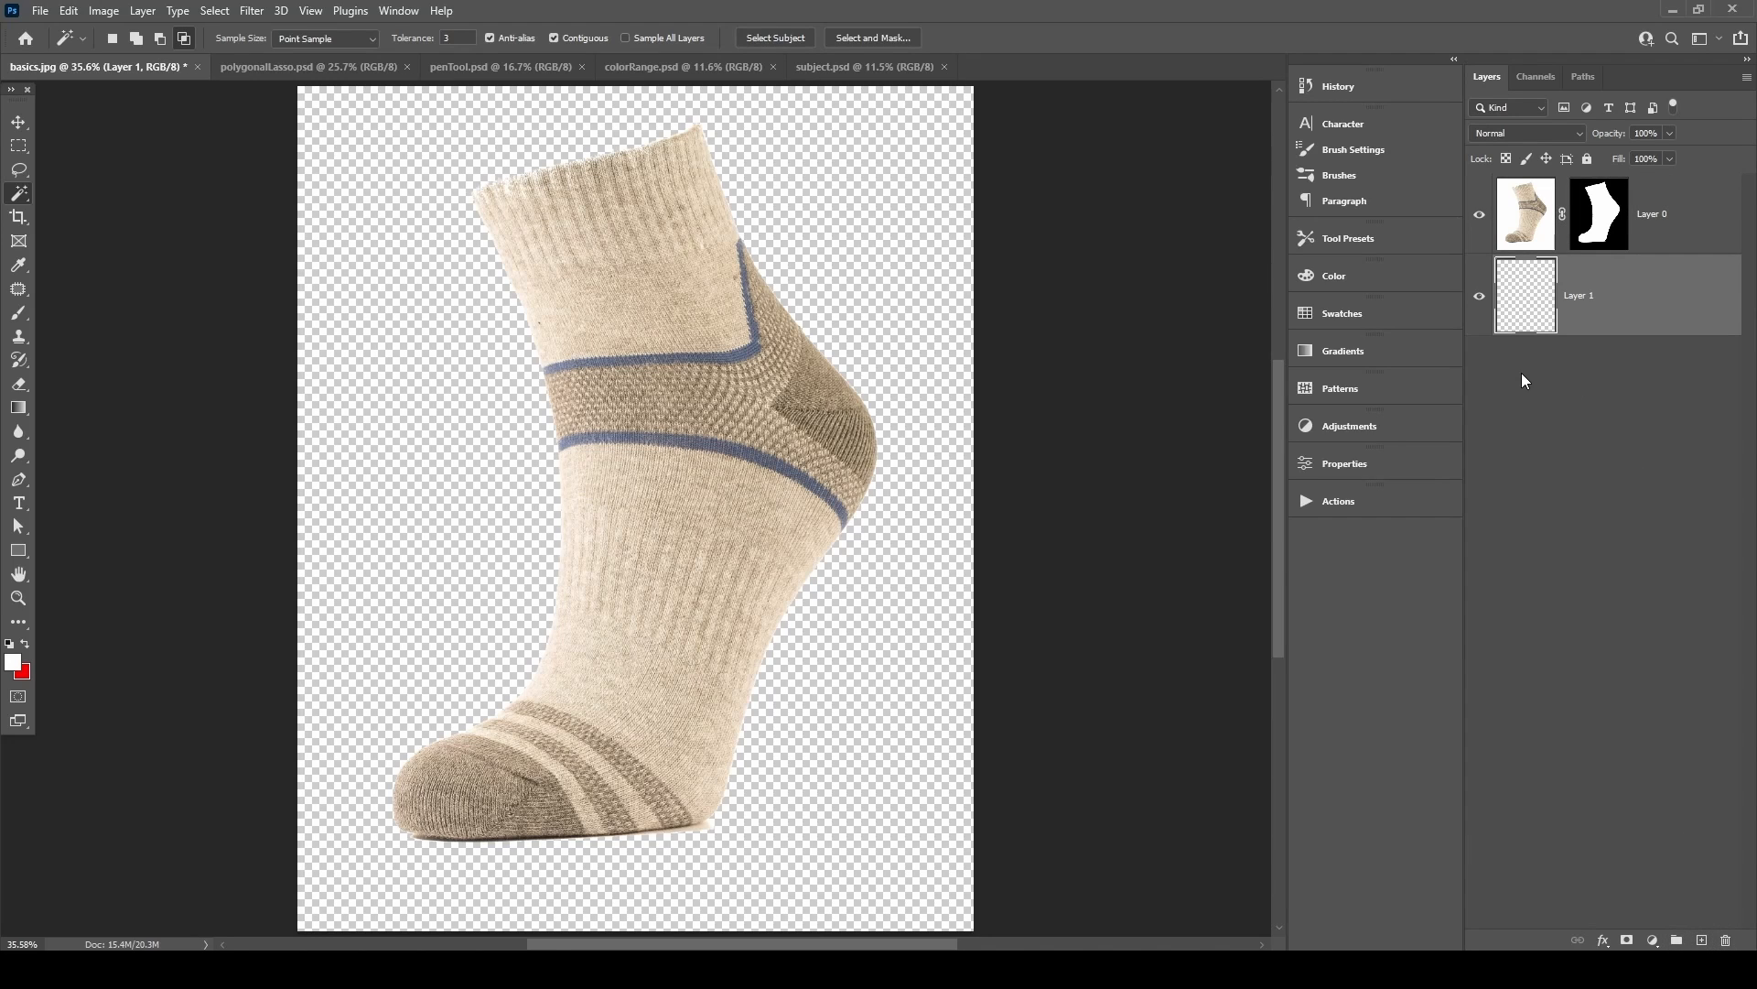
pyautogui.hotkey('ctrl', 'BackSpace')
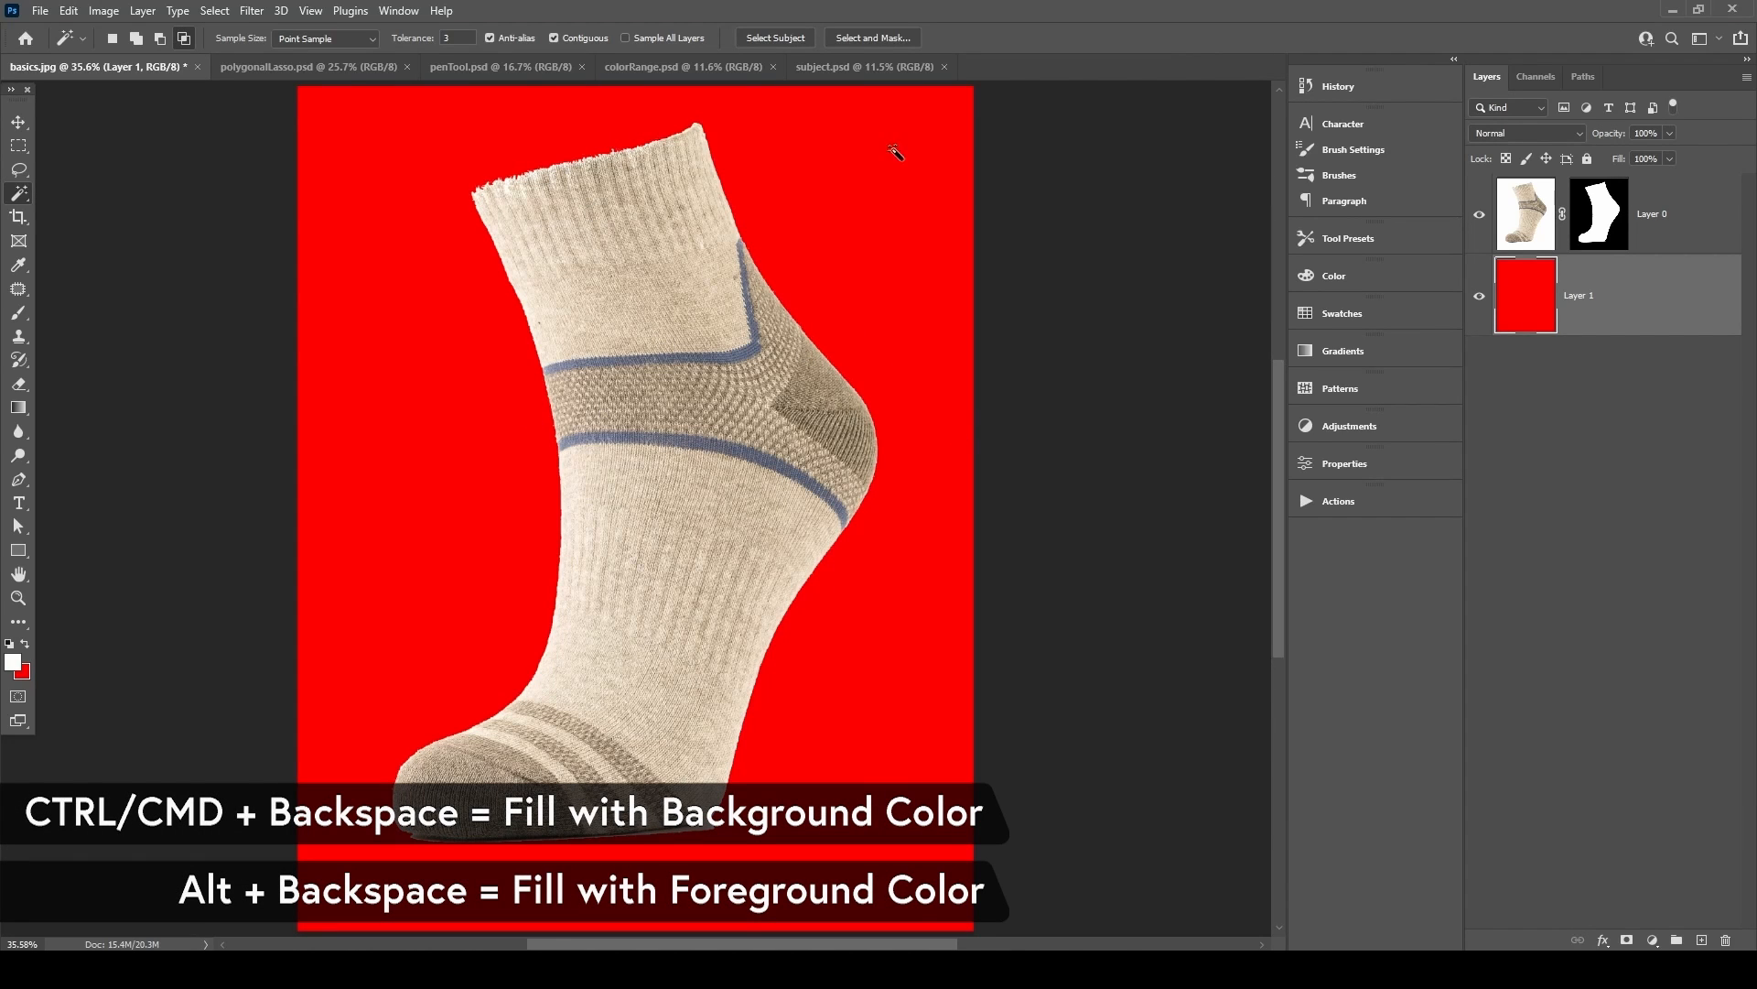
# On Layer 0, lasso the leftover background and shadow beneath the heel end of the sock.
pyautogui.scroll(-3, 787, 439)
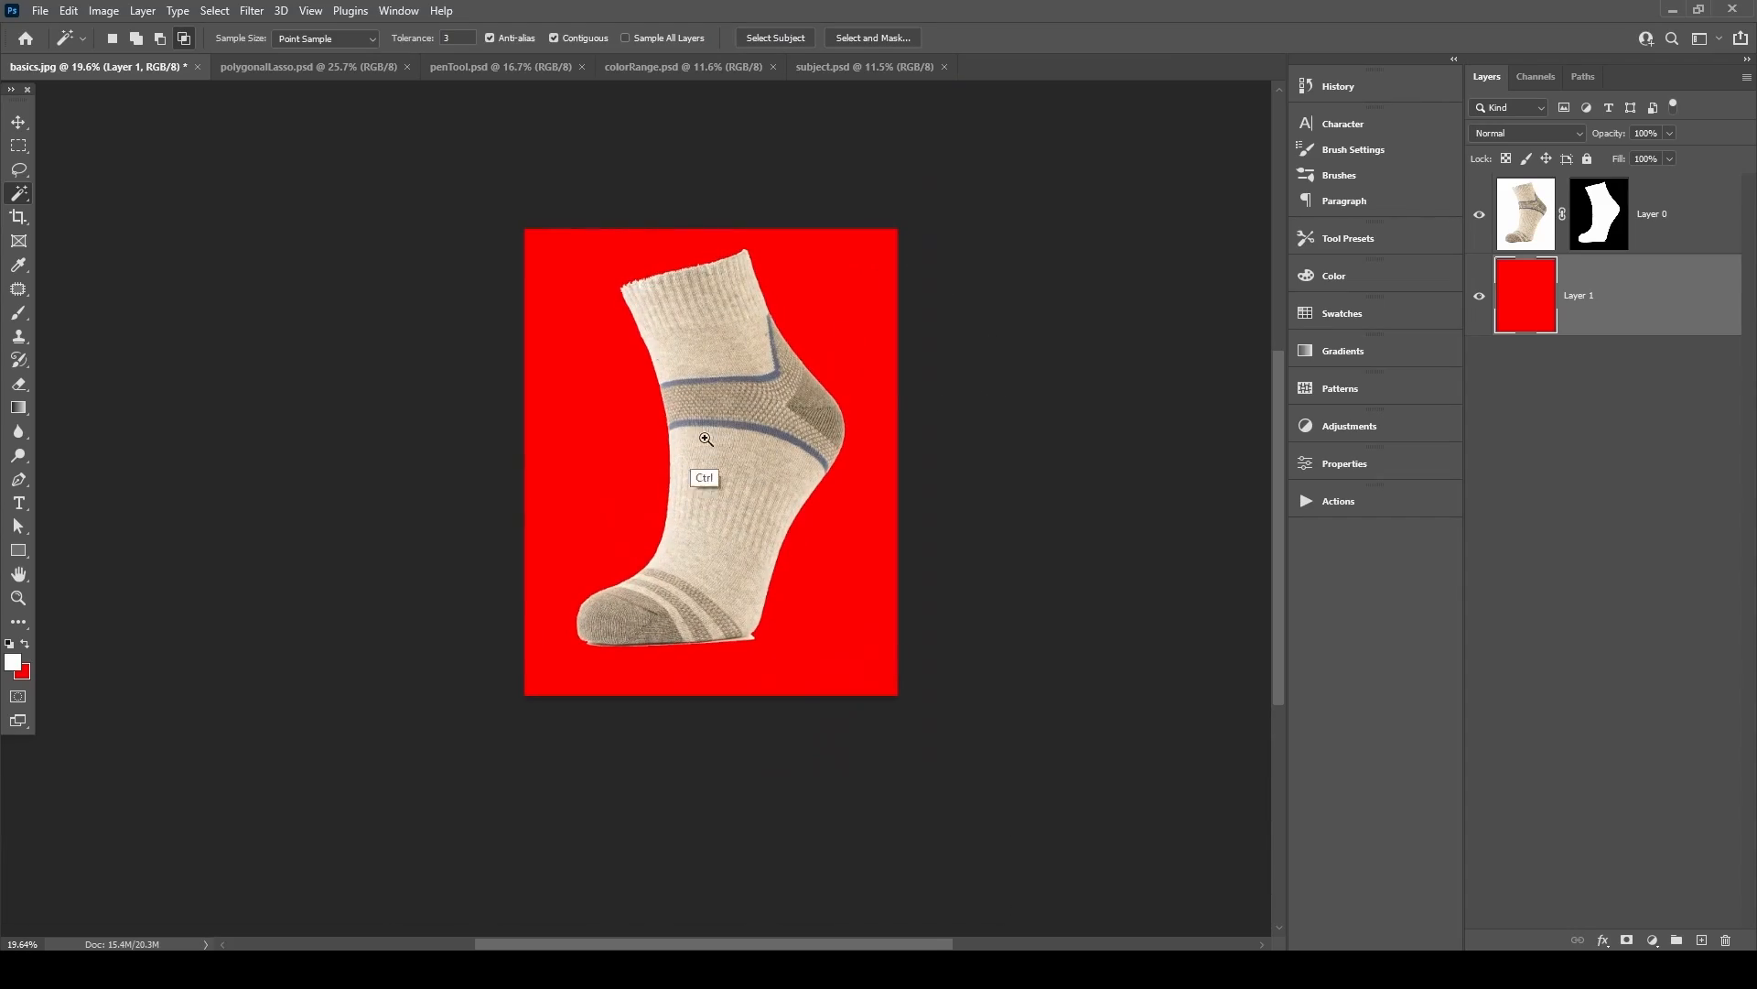
pyautogui.moveTo(724, 543); pyautogui.dragTo(863, 463)
pyautogui.moveTo(805, 896); pyautogui.dragTo(848, 826)
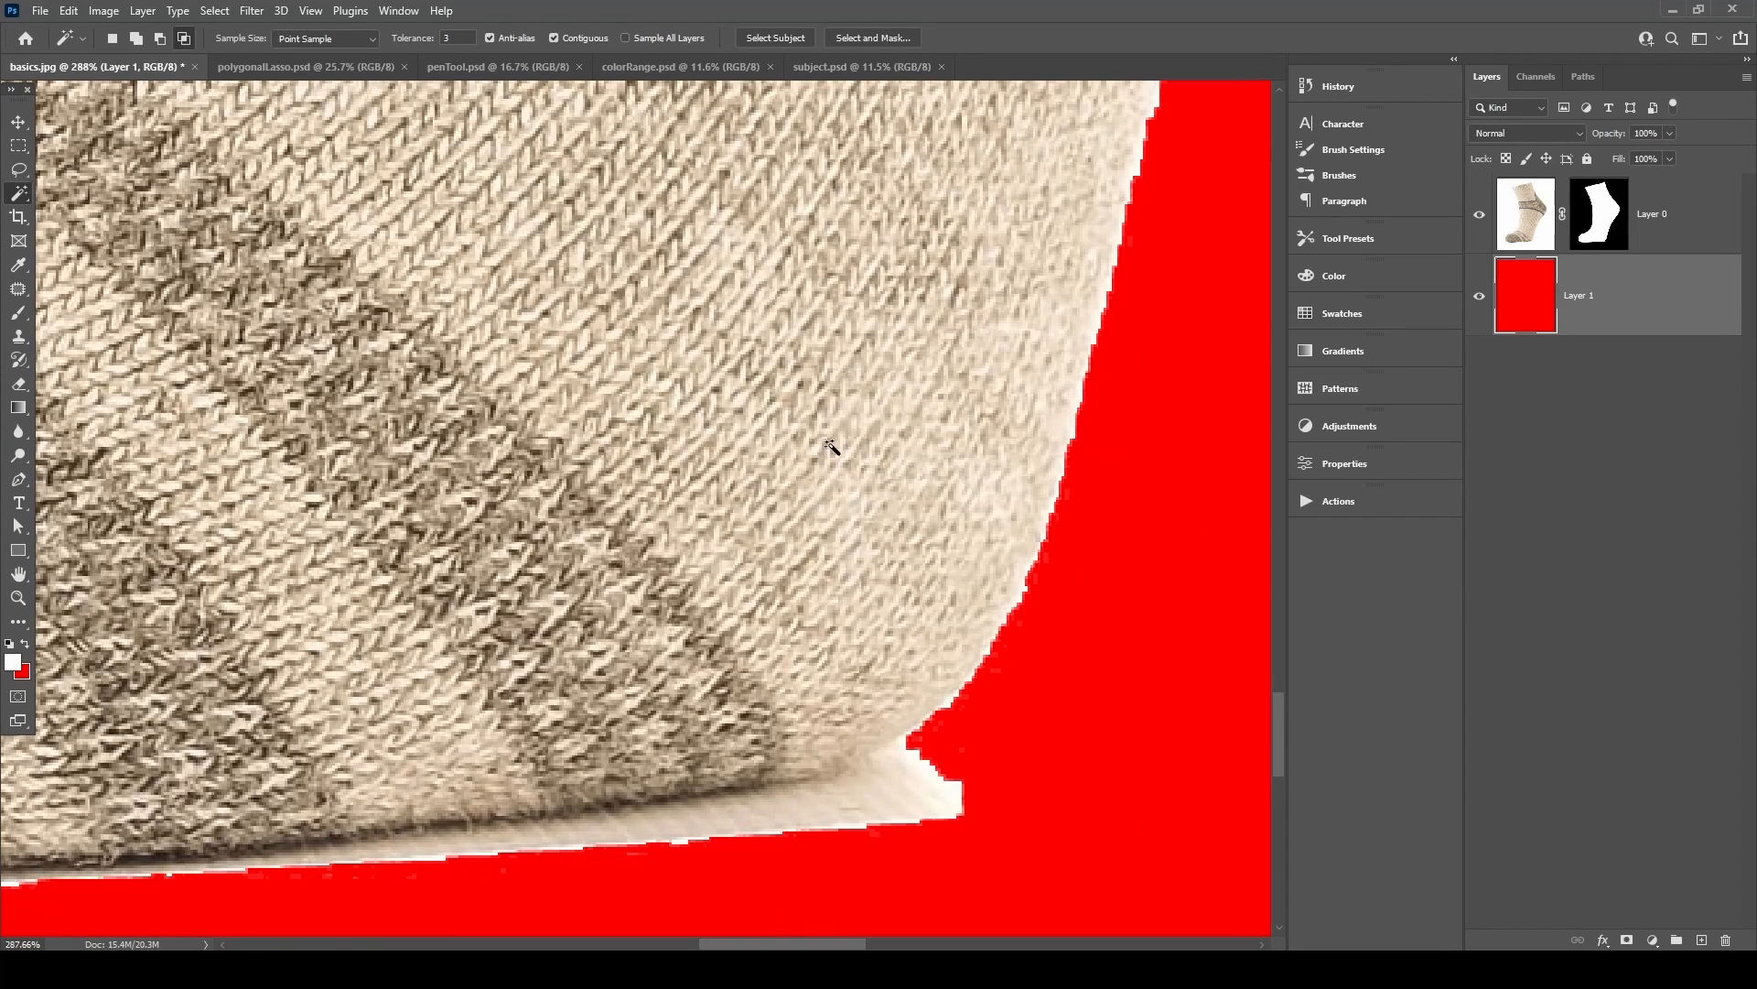
pyautogui.press('l')
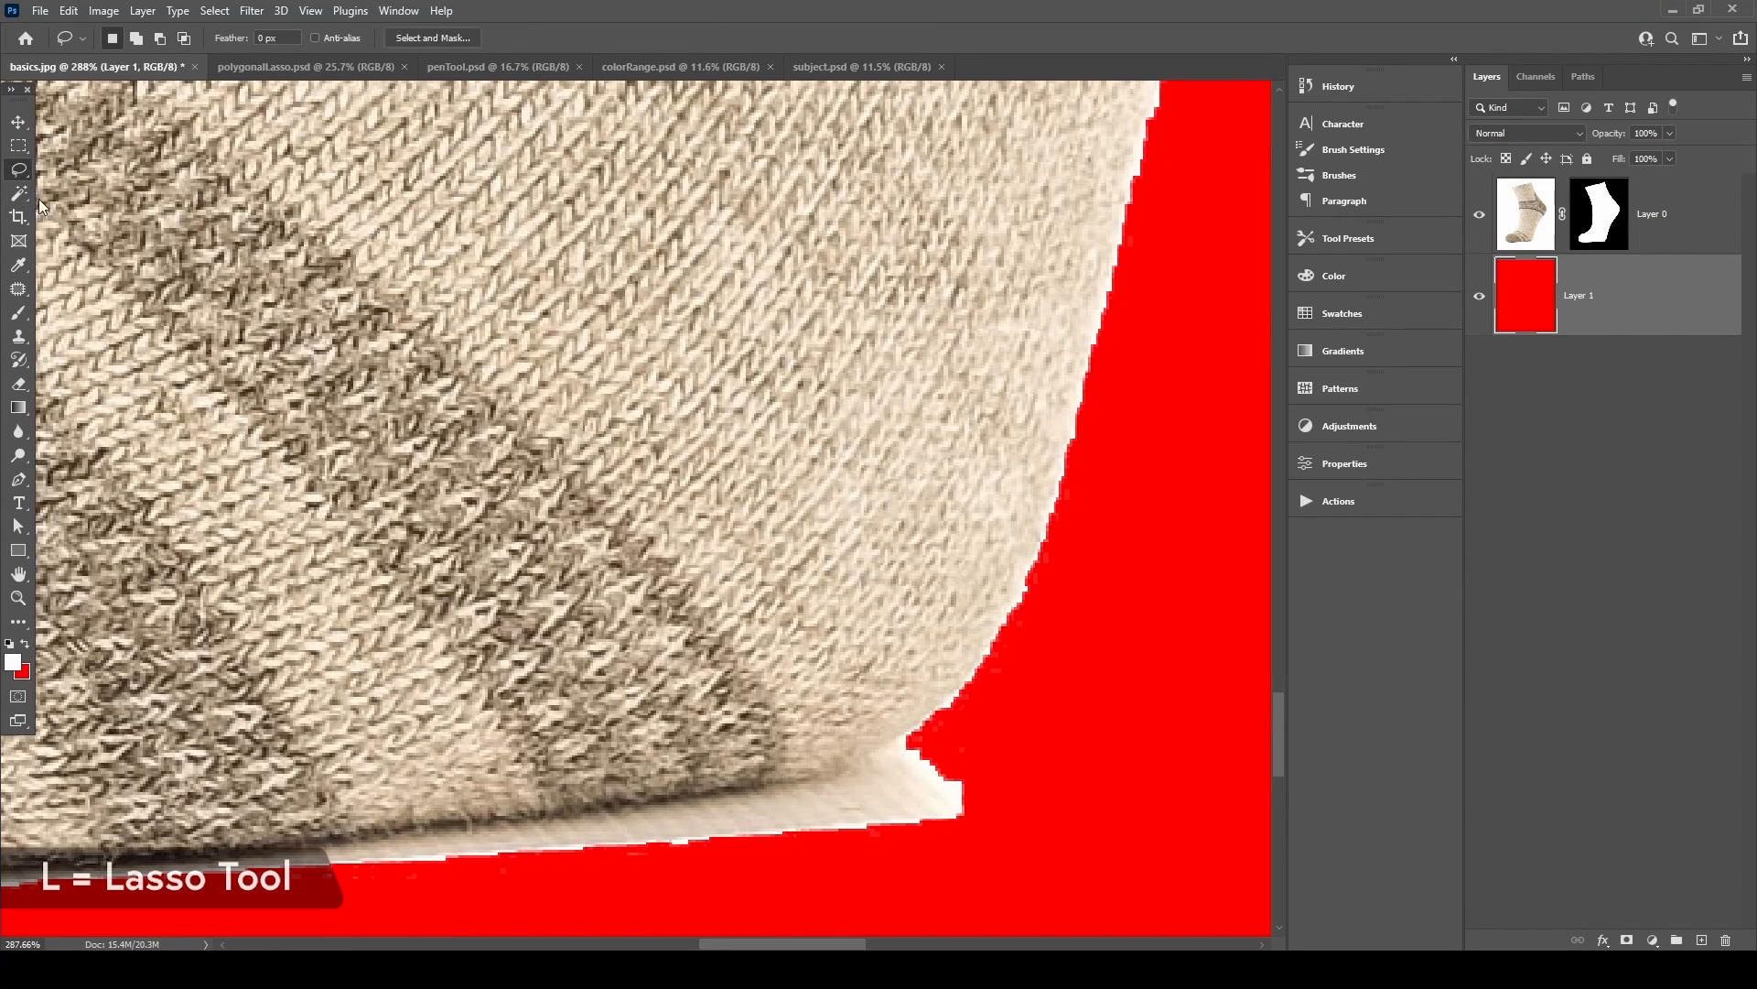
pyautogui.moveTo(1035, 620)
pyautogui.mouseDown()
pyautogui.moveTo(951, 373)
pyautogui.moveTo(845, 401)
pyautogui.mouseUp()
pyautogui.moveTo(860, 249); pyautogui.dragTo(990, 523)
pyautogui.moveTo(982, 723); pyautogui.dragTo(934, 461)
pyautogui.click(1534, 216)
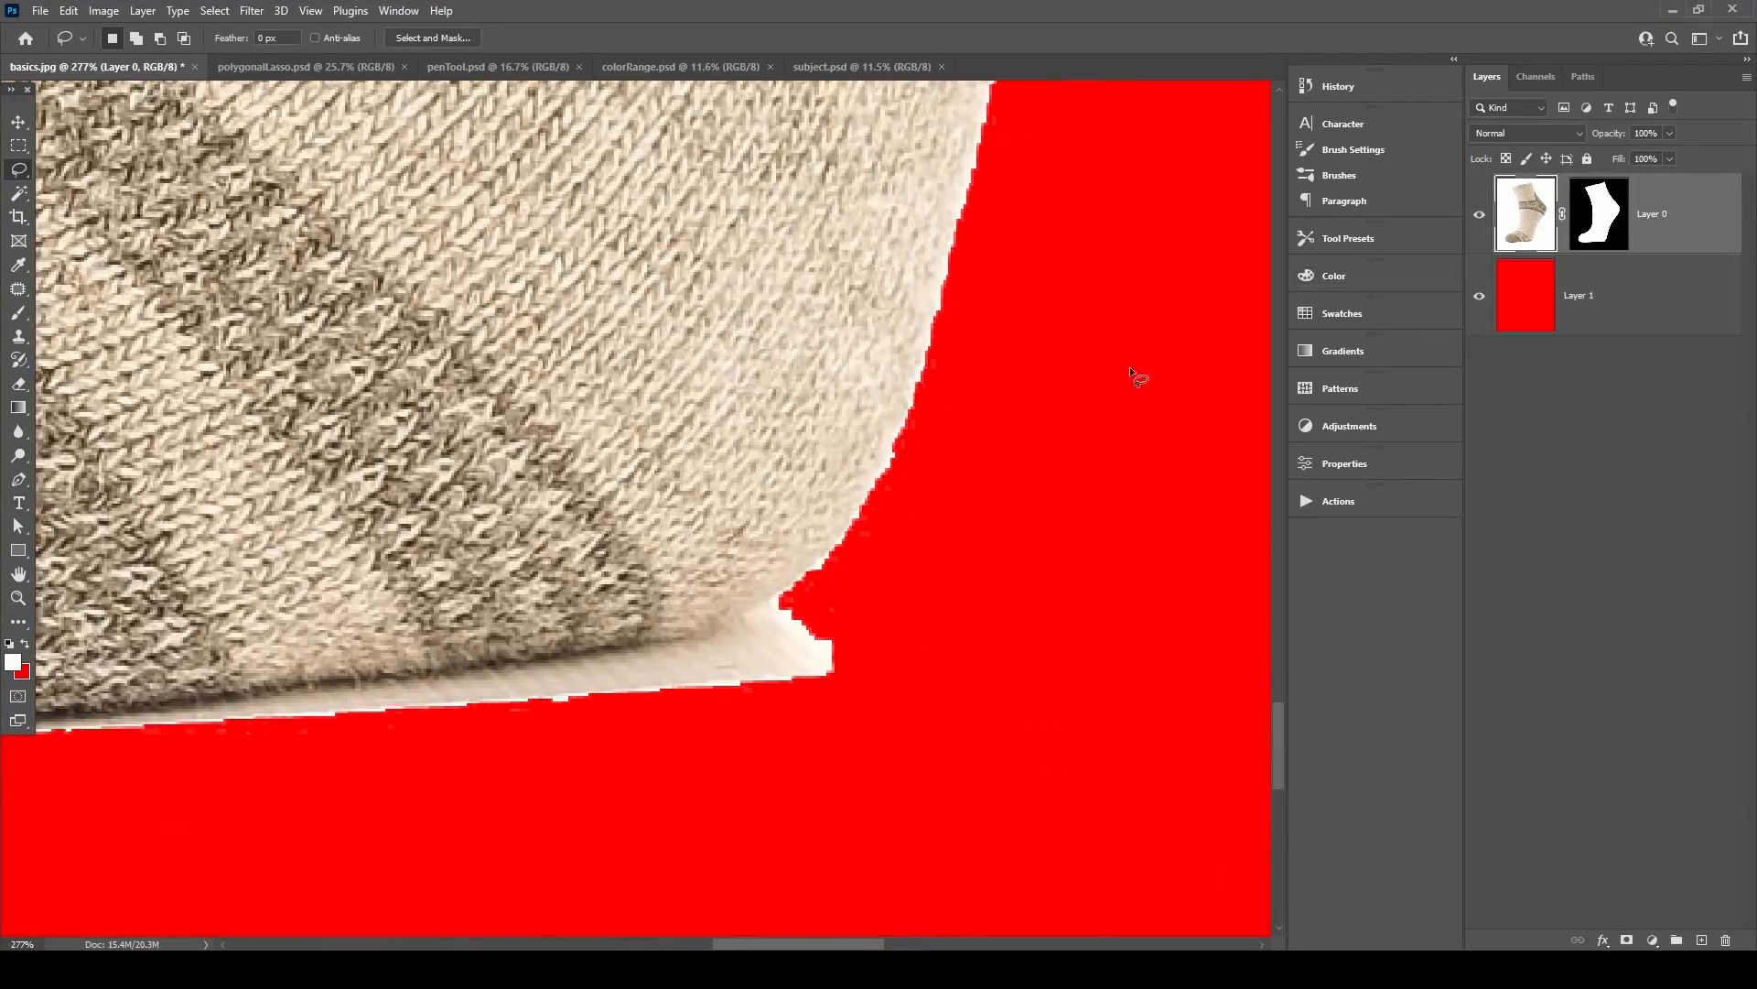
pyautogui.moveTo(854, 557); pyautogui.dragTo(1022, 444)
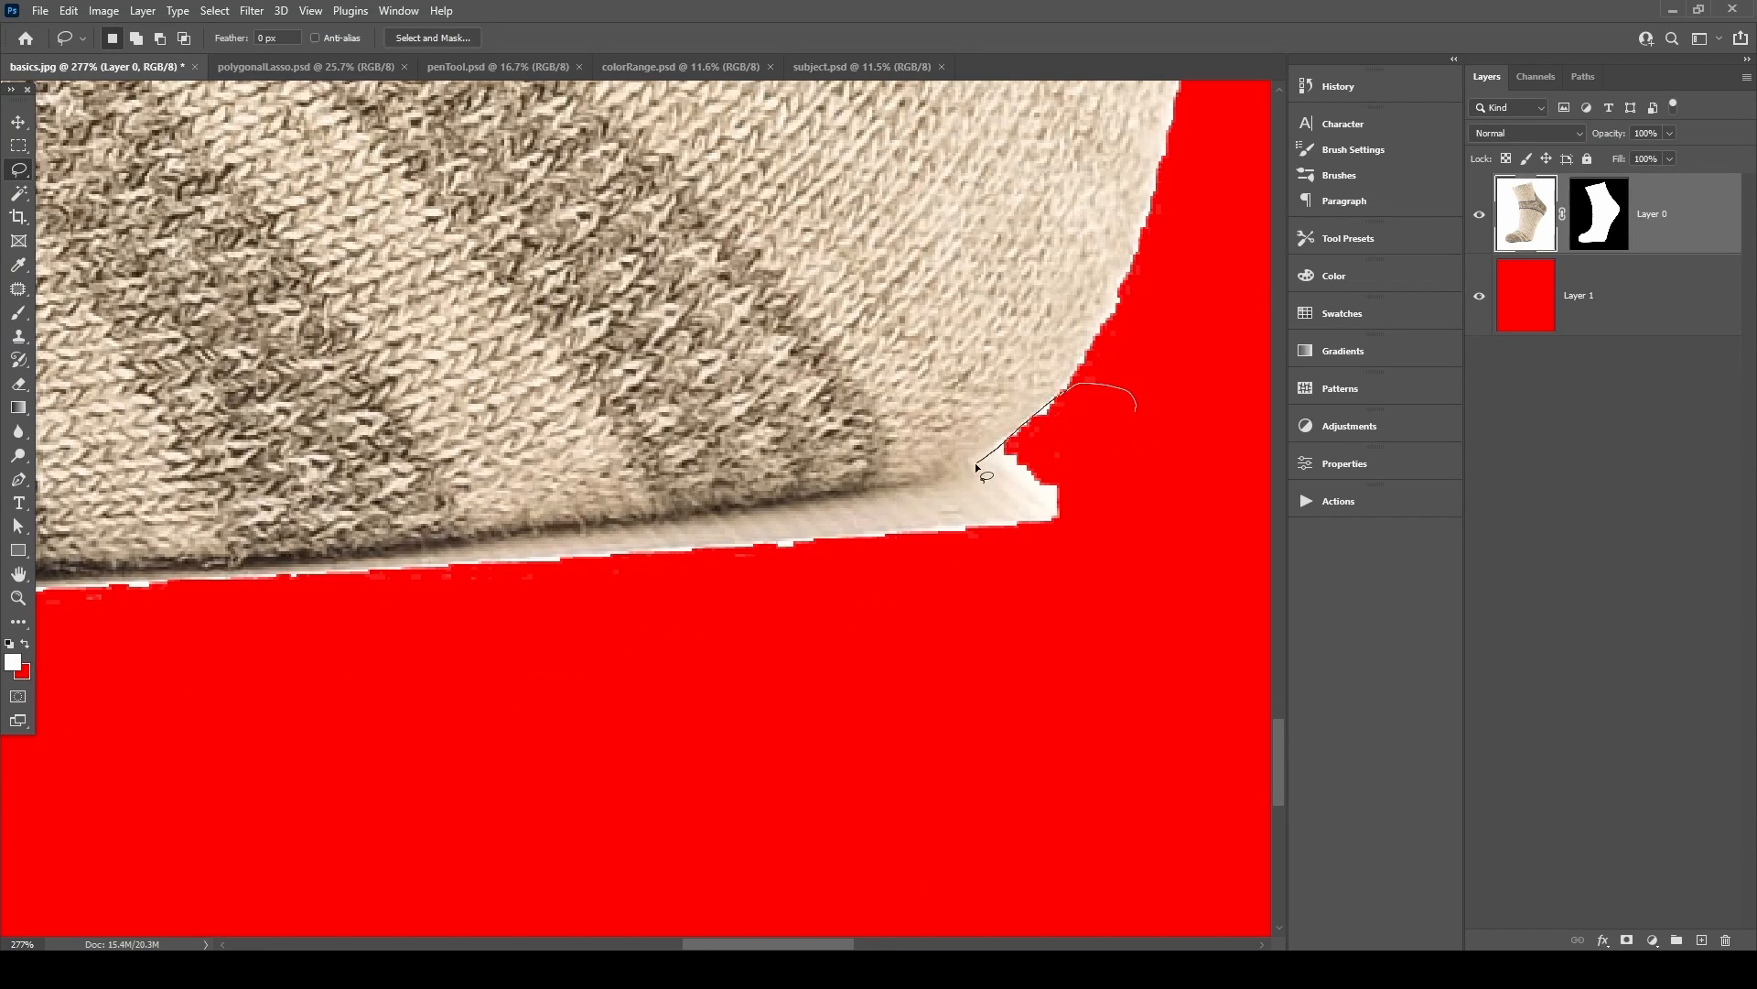
pyautogui.moveTo(853, 499)
pyautogui.mouseDown()
pyautogui.moveTo(757, 576)
pyautogui.moveTo(1098, 502)
pyautogui.mouseUp()
pyautogui.moveTo(690, 547); pyautogui.dragTo(964, 561)
pyautogui.moveTo(945, 619)
pyautogui.mouseDown()
pyautogui.moveTo(1091, 585)
pyautogui.moveTo(1130, 523)
pyautogui.moveTo(1105, 500)
pyautogui.moveTo(1060, 501)
pyautogui.moveTo(707, 575)
pyautogui.mouseUp()
# Extend the lasso selection along the leftover white edge under the sole towards the toe, undoing one misplaced stroke.
pyautogui.moveTo(563, 608); pyautogui.dragTo(806, 583)
pyautogui.moveTo(993, 551)
pyautogui.mouseDown()
pyautogui.moveTo(960, 502)
pyautogui.moveTo(855, 526)
pyautogui.mouseUp()
pyautogui.hotkey('ctrl', 'z')
pyautogui.moveTo(1035, 517)
pyautogui.mouseDown()
pyautogui.moveTo(833, 527)
pyautogui.moveTo(686, 567)
pyautogui.moveTo(934, 556)
pyautogui.mouseUp()
pyautogui.moveTo(590, 560)
pyautogui.mouseDown()
pyautogui.moveTo(765, 568)
pyautogui.moveTo(854, 540)
pyautogui.mouseUp()
pyautogui.moveTo(1038, 517)
pyautogui.mouseDown()
pyautogui.moveTo(828, 522)
pyautogui.moveTo(1052, 533)
pyautogui.mouseUp()
pyautogui.moveTo(533, 584)
pyautogui.mouseDown()
pyautogui.moveTo(849, 547)
pyautogui.moveTo(645, 523)
pyautogui.moveTo(972, 539)
pyautogui.mouseUp()
pyautogui.moveTo(602, 560)
pyautogui.mouseDown()
pyautogui.moveTo(889, 555)
pyautogui.moveTo(623, 502)
pyautogui.moveTo(659, 575)
pyautogui.mouseUp()
pyautogui.moveTo(569, 513)
pyautogui.mouseDown()
pyautogui.moveTo(843, 510)
pyautogui.moveTo(572, 504)
pyautogui.moveTo(647, 525)
pyautogui.mouseUp()
pyautogui.moveTo(591, 468); pyautogui.dragTo(747, 486)
# Add the leftover white edge and the notch below the toe to the lasso selection.
pyautogui.press('shift')
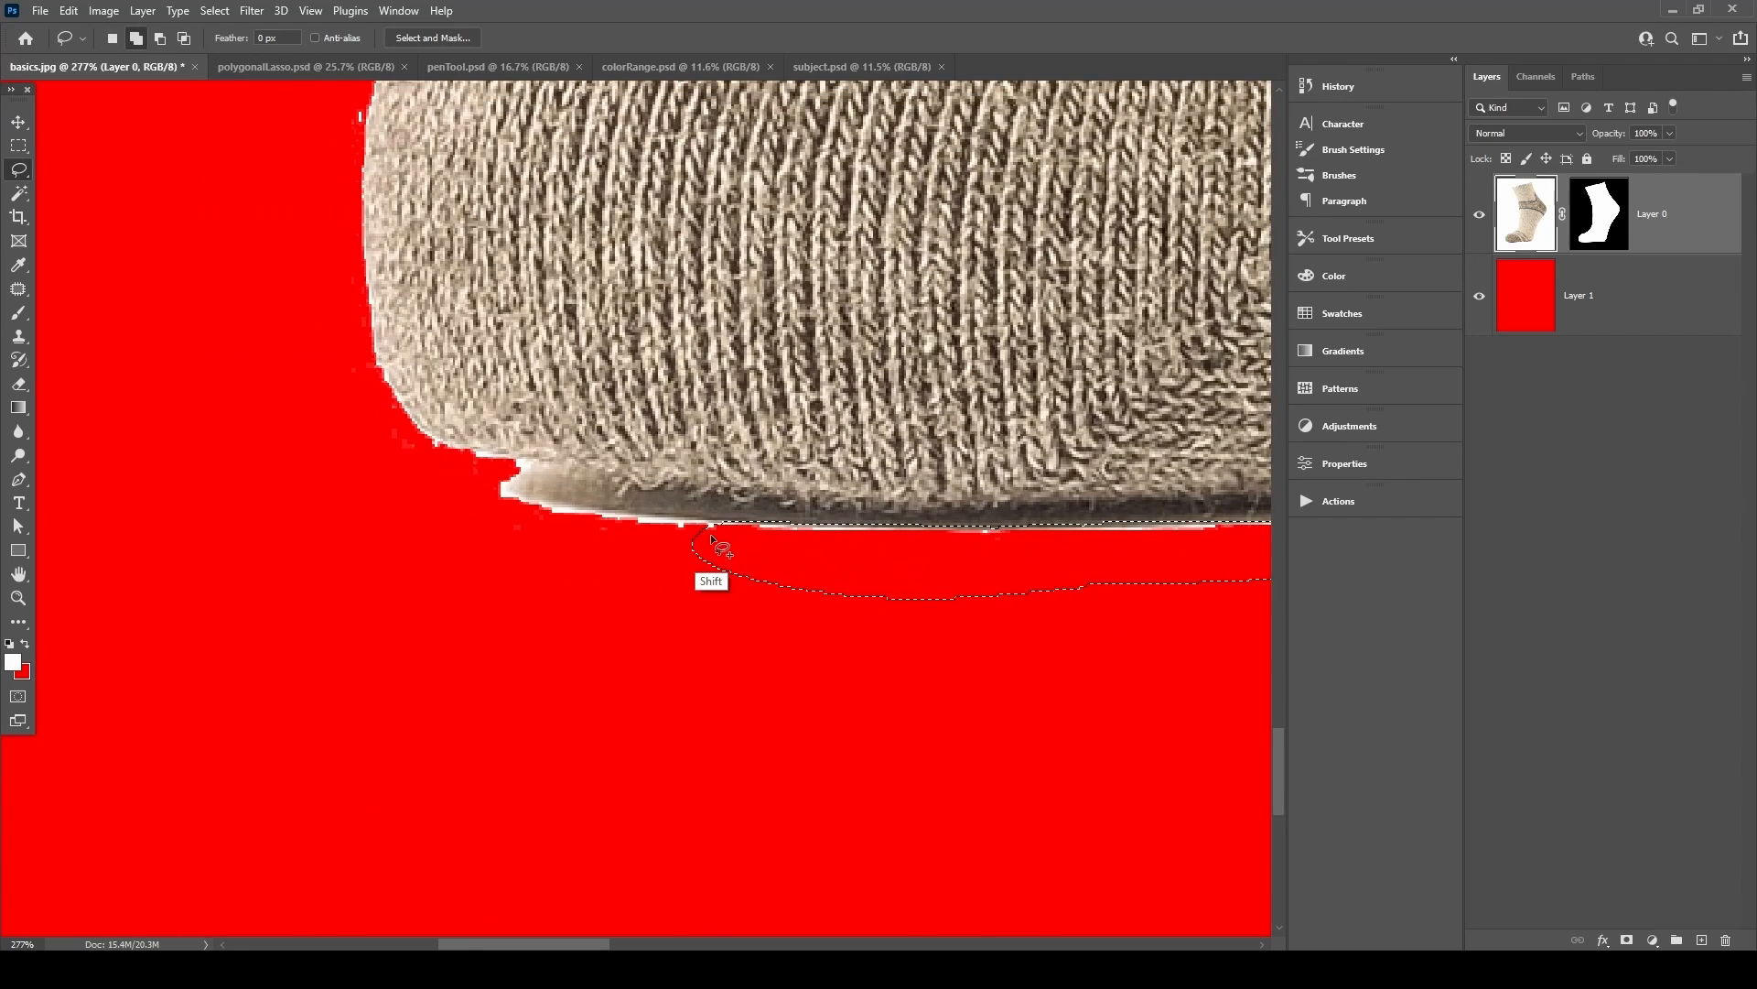
pyautogui.moveTo(472, 499); pyautogui.dragTo(758, 593)
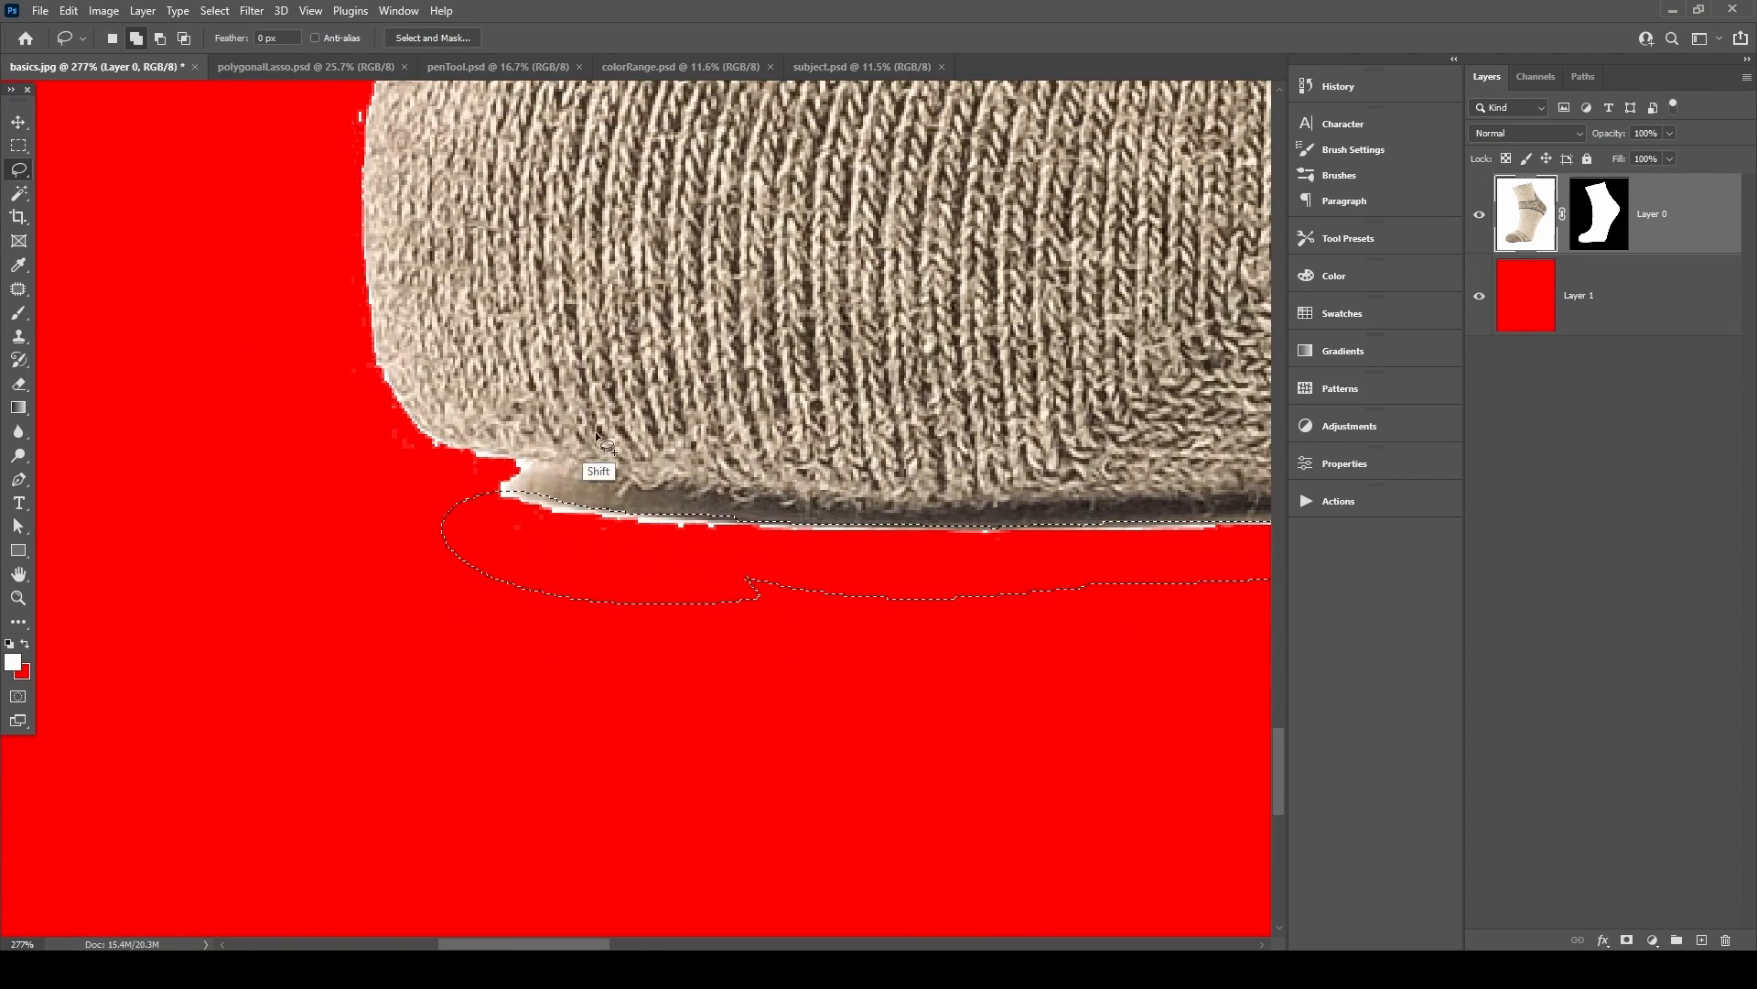
pyautogui.moveTo(473, 445); pyautogui.dragTo(474, 447)
# Demonstrate subtracting and adding freehand areas around the toe with the Lasso, ending by subtracting the whole toe area.
pyautogui.press('alt')
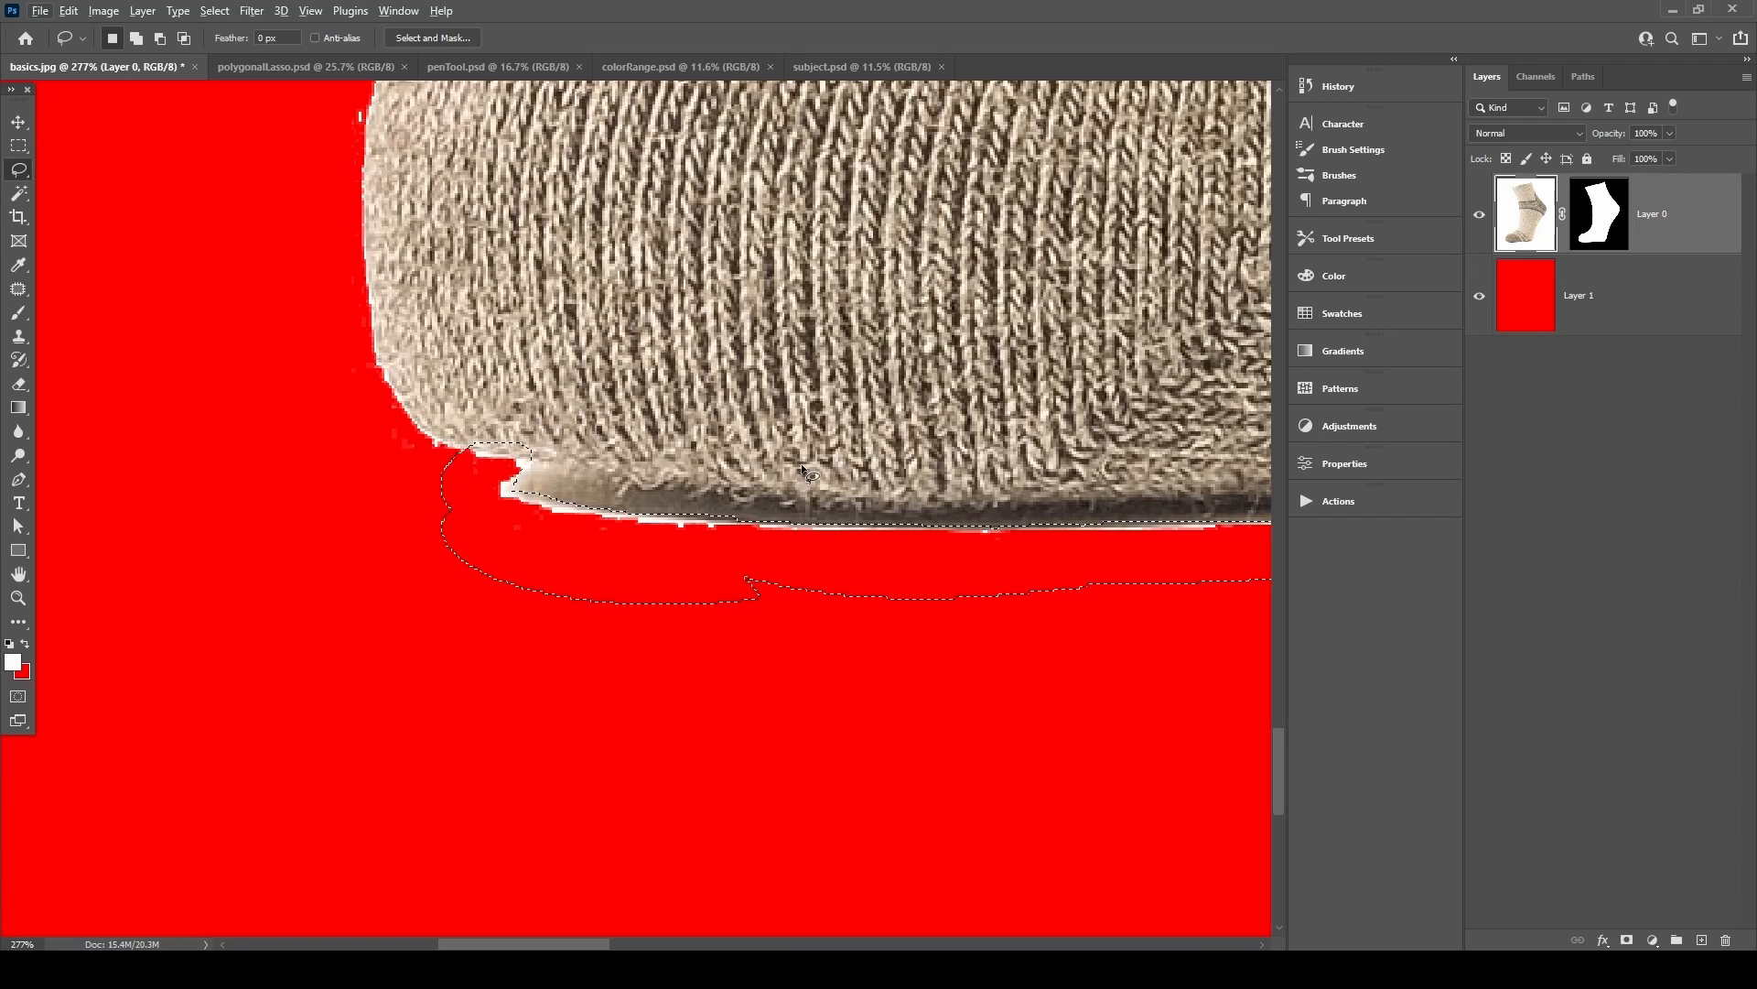
pyautogui.press('alt')
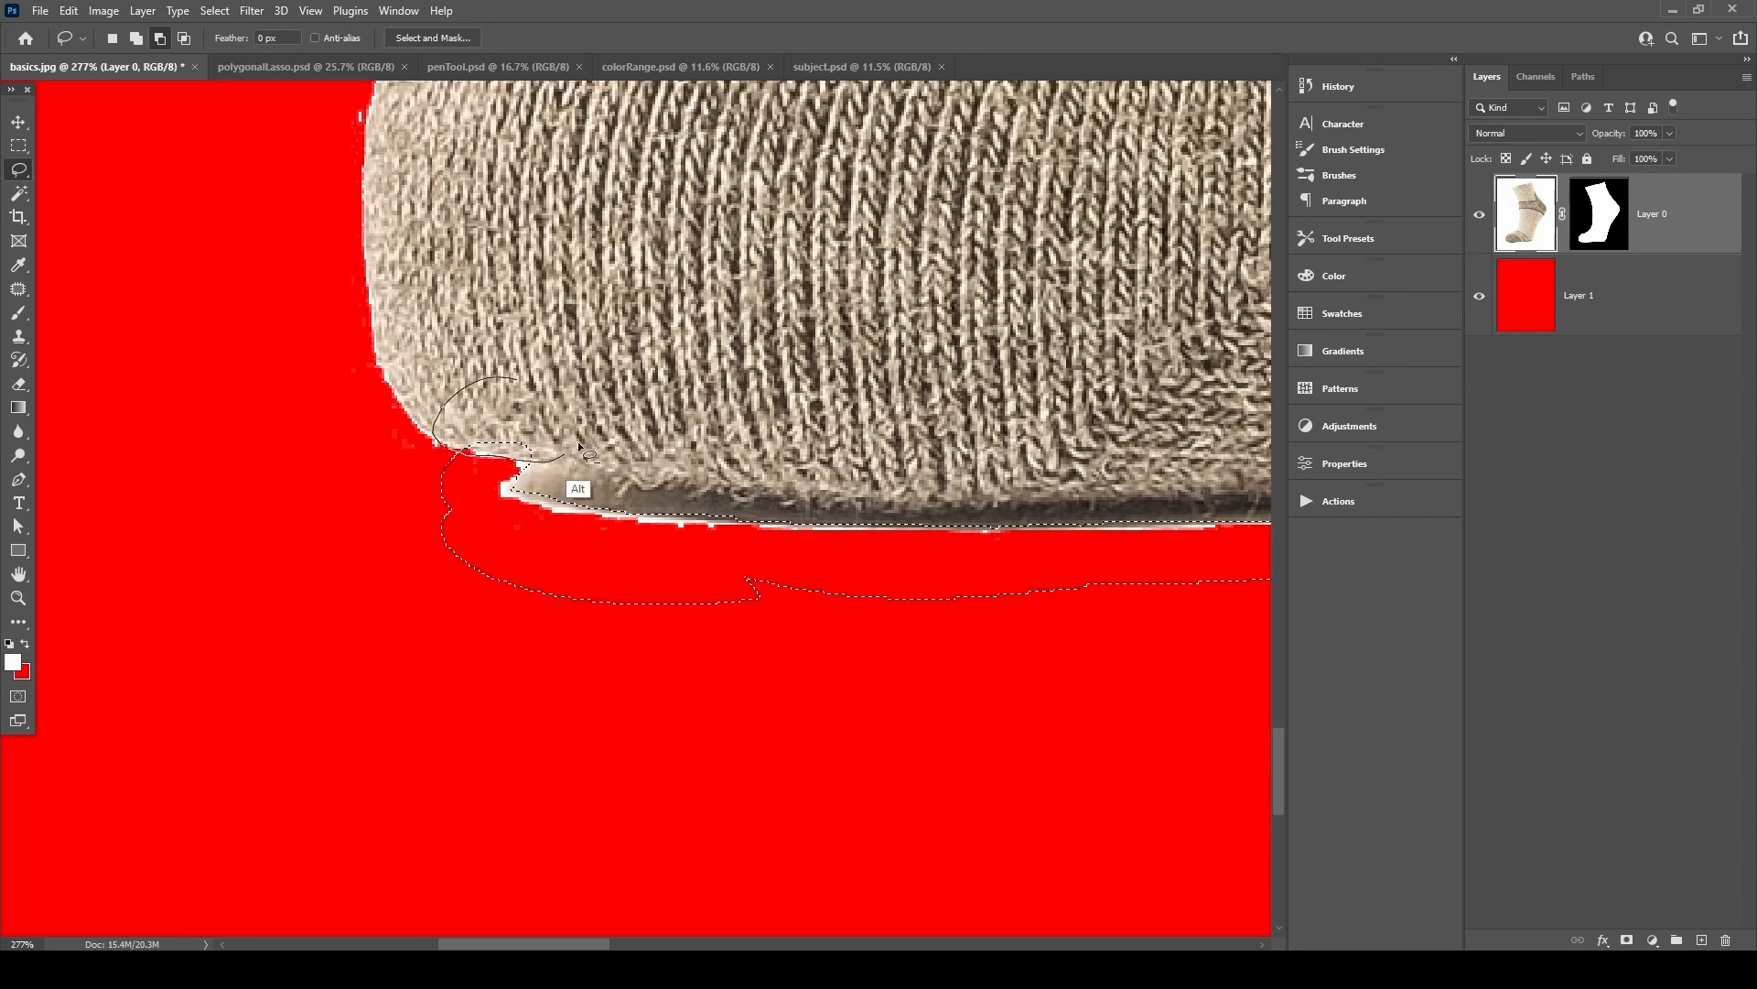
pyautogui.press('shift')
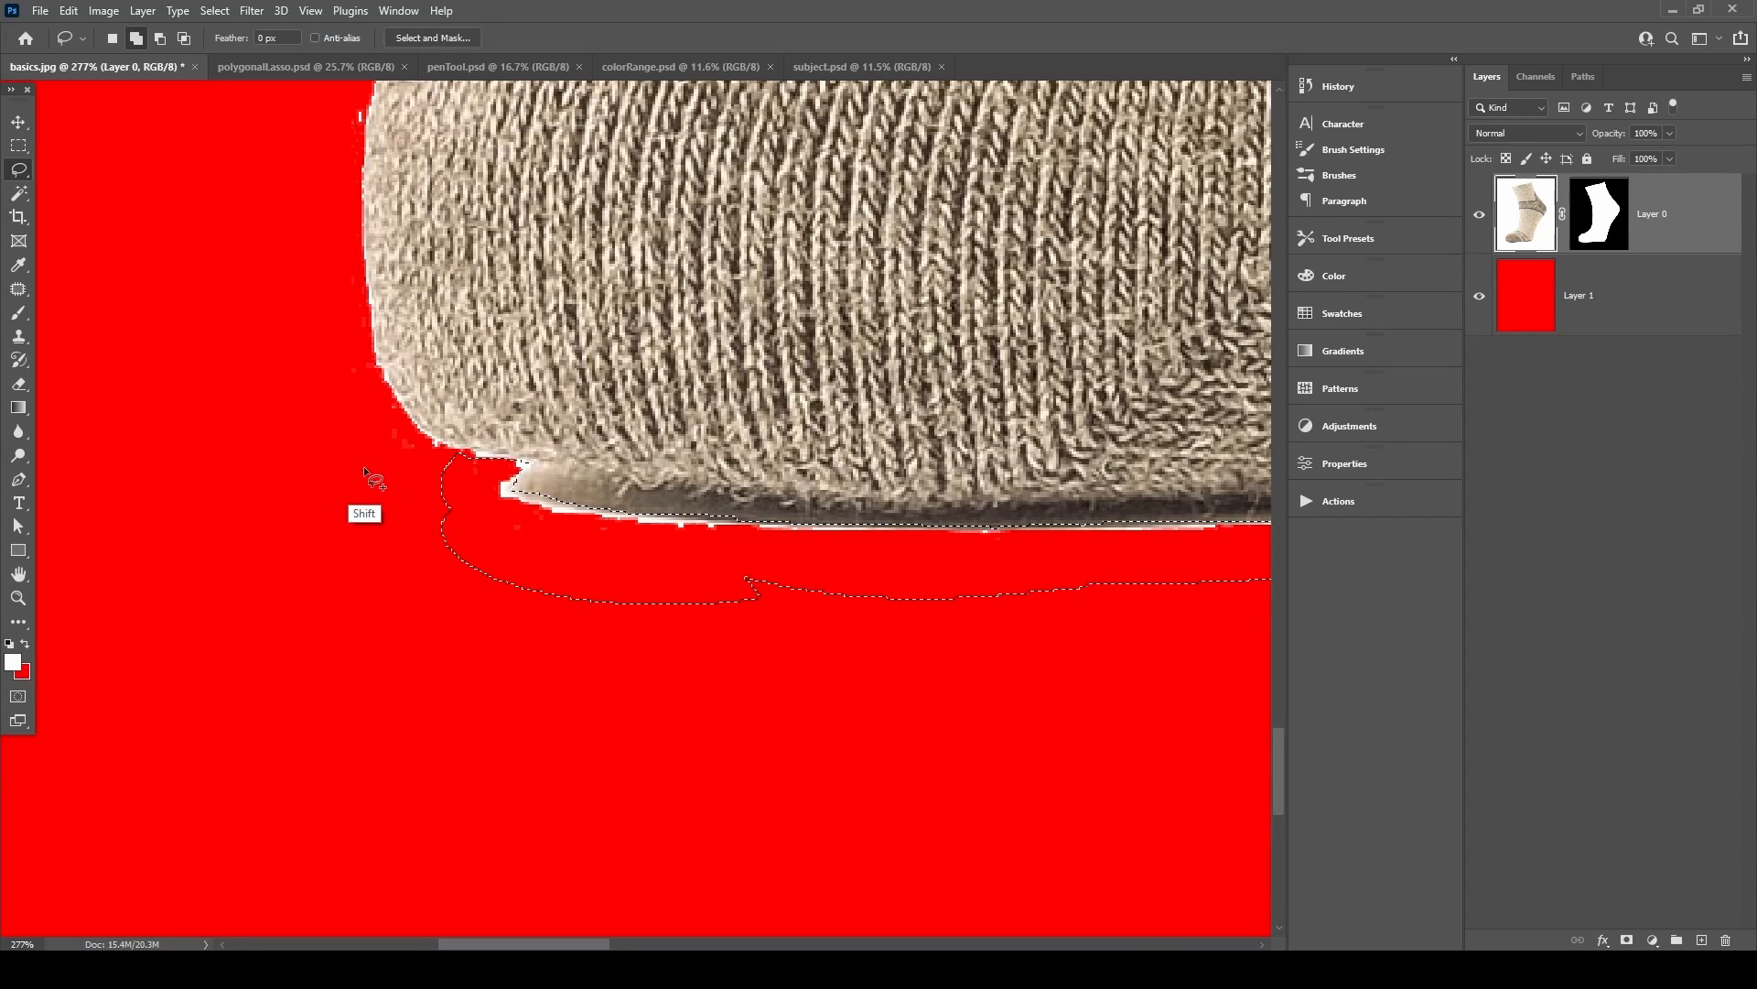
pyautogui.moveTo(522, 382)
pyautogui.mouseDown()
pyautogui.moveTo(294, 392)
pyautogui.moveTo(536, 340)
pyautogui.mouseUp()
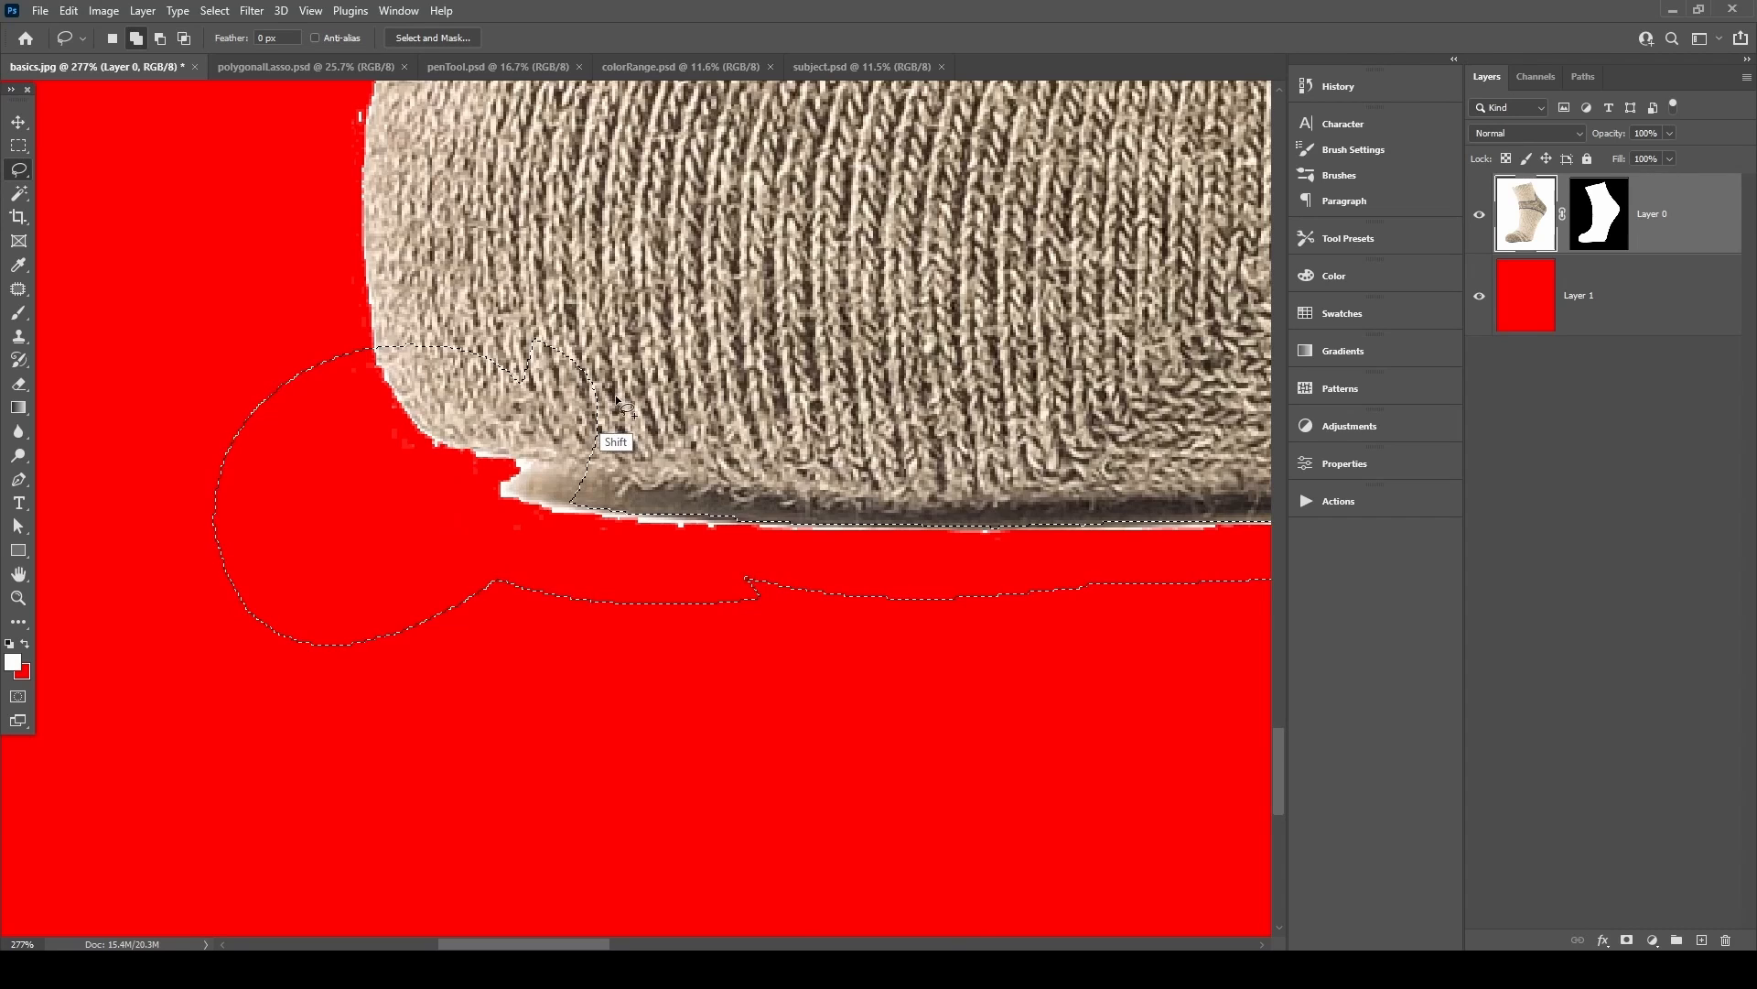
pyautogui.press('alt')
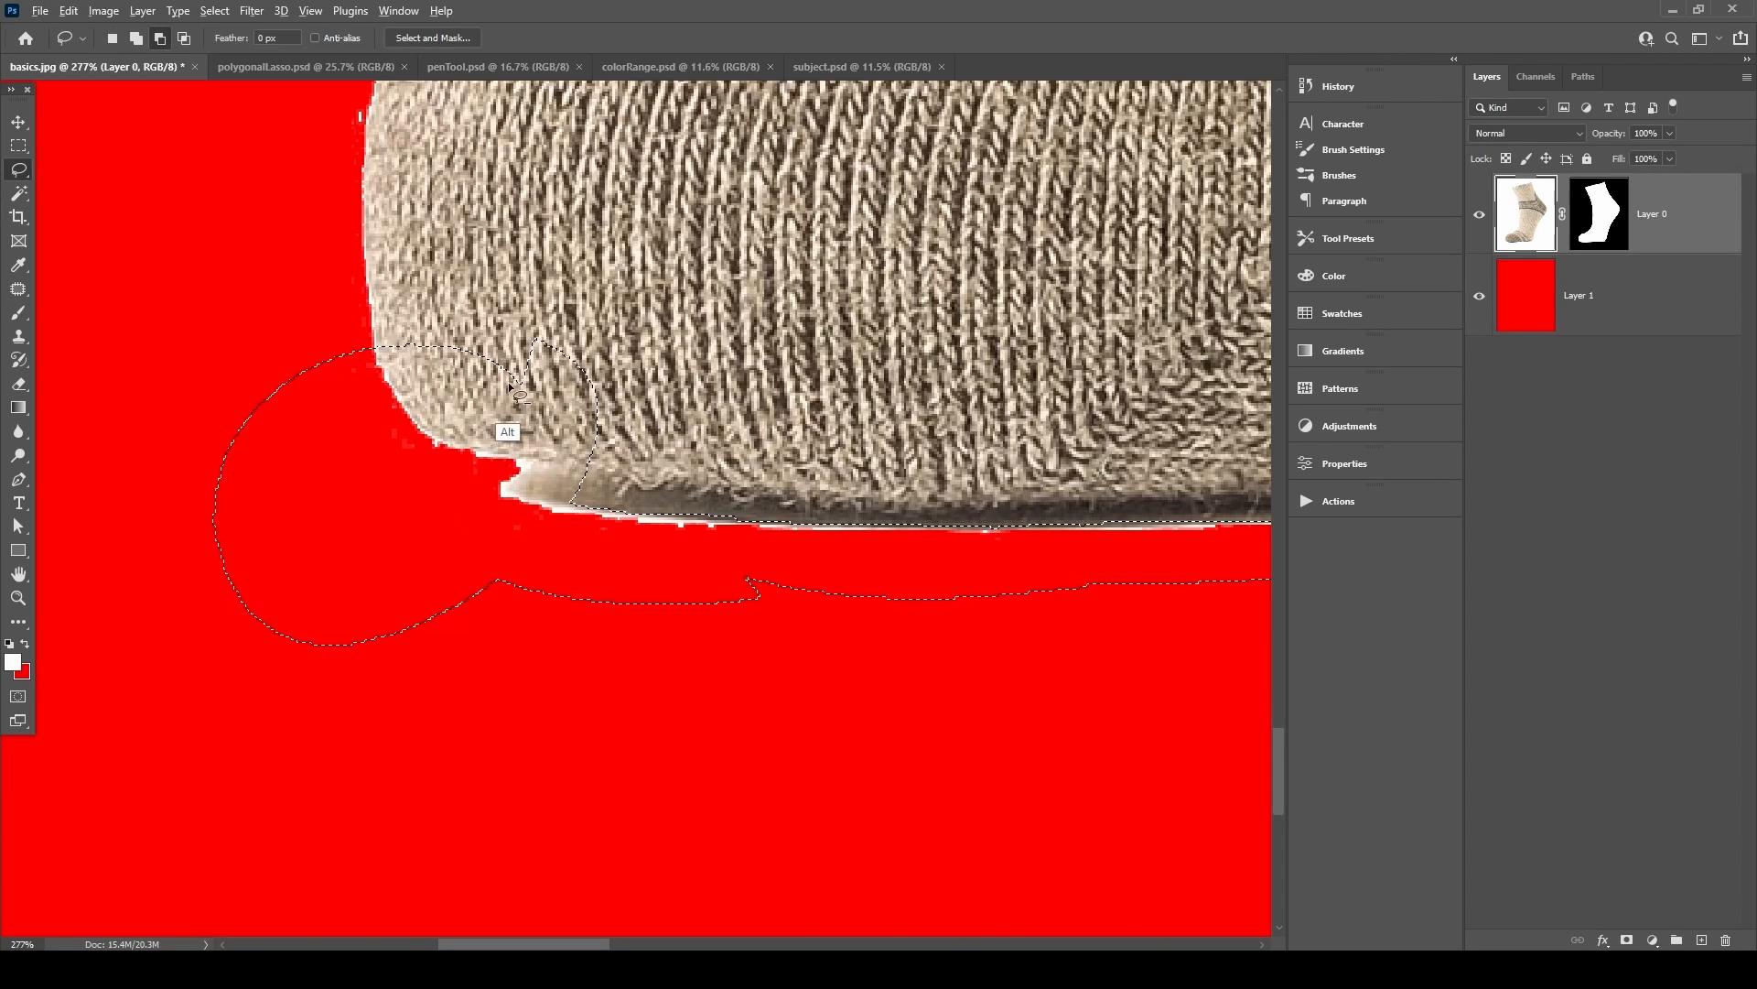
pyautogui.moveTo(648, 307)
pyautogui.mouseDown()
pyautogui.moveTo(411, 797)
pyautogui.moveTo(645, 302)
pyautogui.mouseUp()
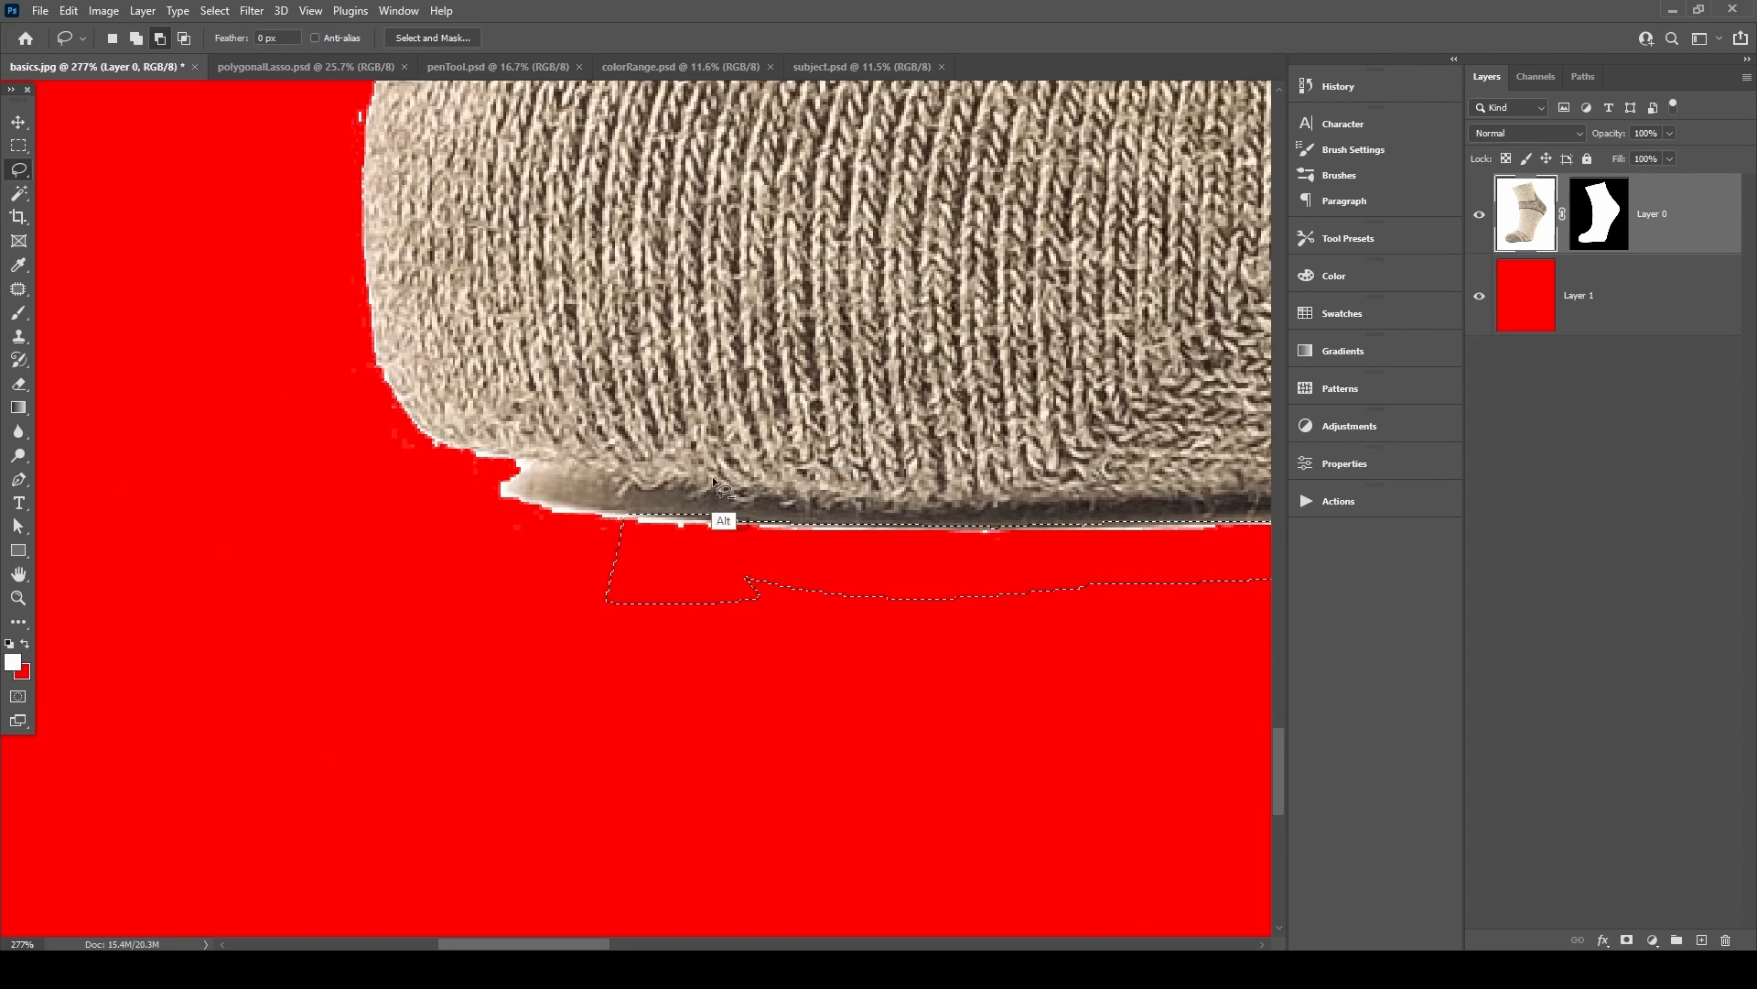
# Add the white fringe under the toe back to the lasso selection.
pyautogui.scroll(3, 588, 522)
pyautogui.press('shift')
pyautogui.moveTo(588, 522)
pyautogui.mouseDown()
pyautogui.moveTo(521, 513)
pyautogui.moveTo(634, 542)
pyautogui.mouseUp()
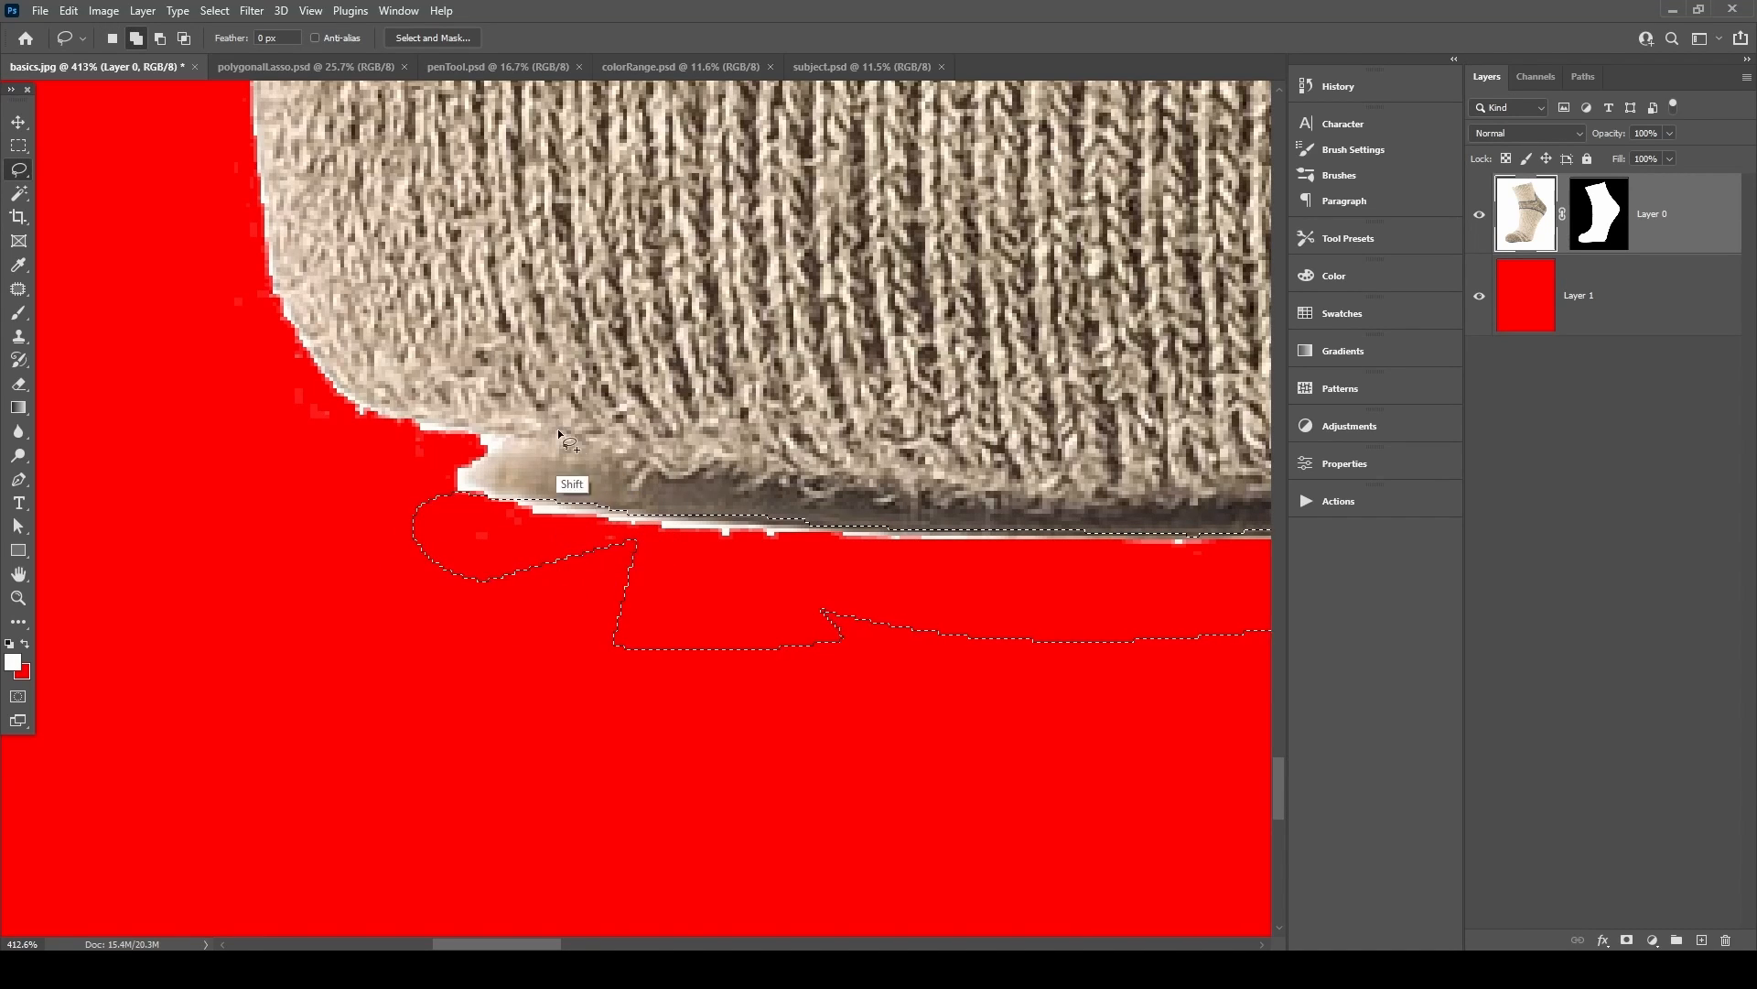
pyautogui.moveTo(465, 498)
pyautogui.mouseDown()
pyautogui.moveTo(494, 444)
pyautogui.moveTo(445, 454)
pyautogui.moveTo(448, 425)
pyautogui.moveTo(467, 435)
pyautogui.moveTo(390, 425)
pyautogui.moveTo(450, 476)
pyautogui.mouseUp()
# Fill the lassoed area under the sock with black on Layer 0's mask and clear the selection.
pyautogui.hotkey('ctrl', '0')
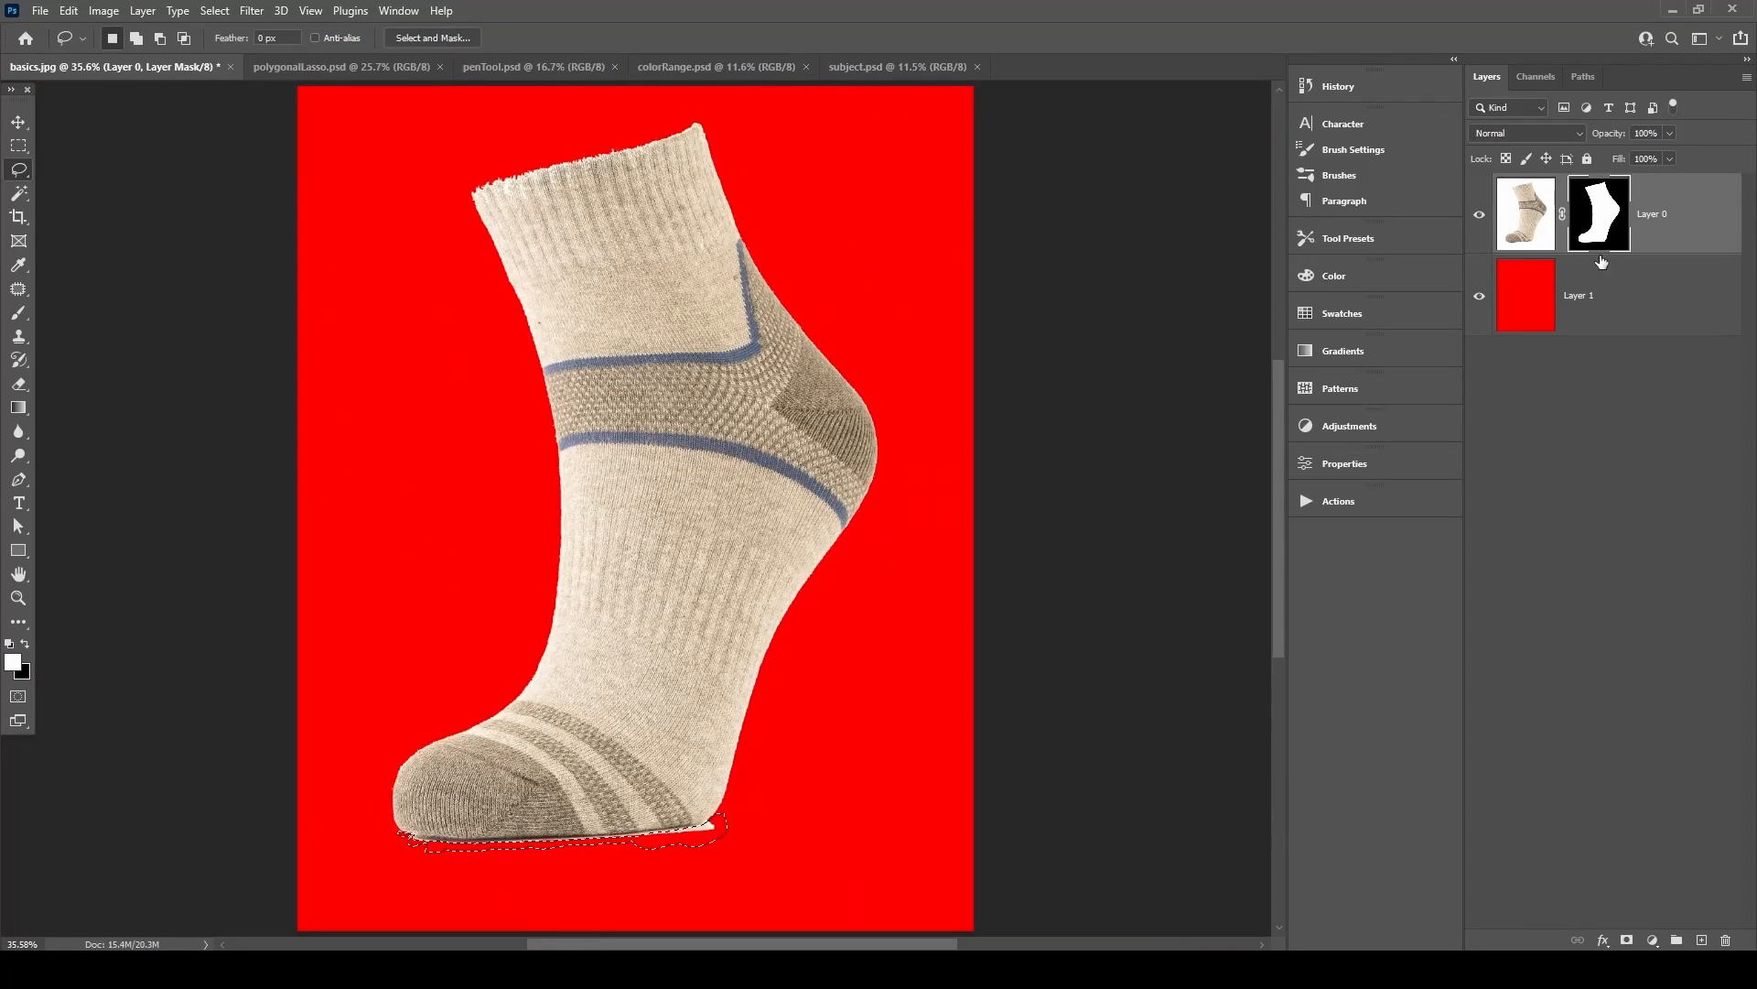
pyautogui.click(1598, 213)
pyautogui.moveTo(648, 808); pyautogui.dragTo(806, 563)
pyautogui.moveTo(711, 701); pyautogui.dragTo(807, 637)
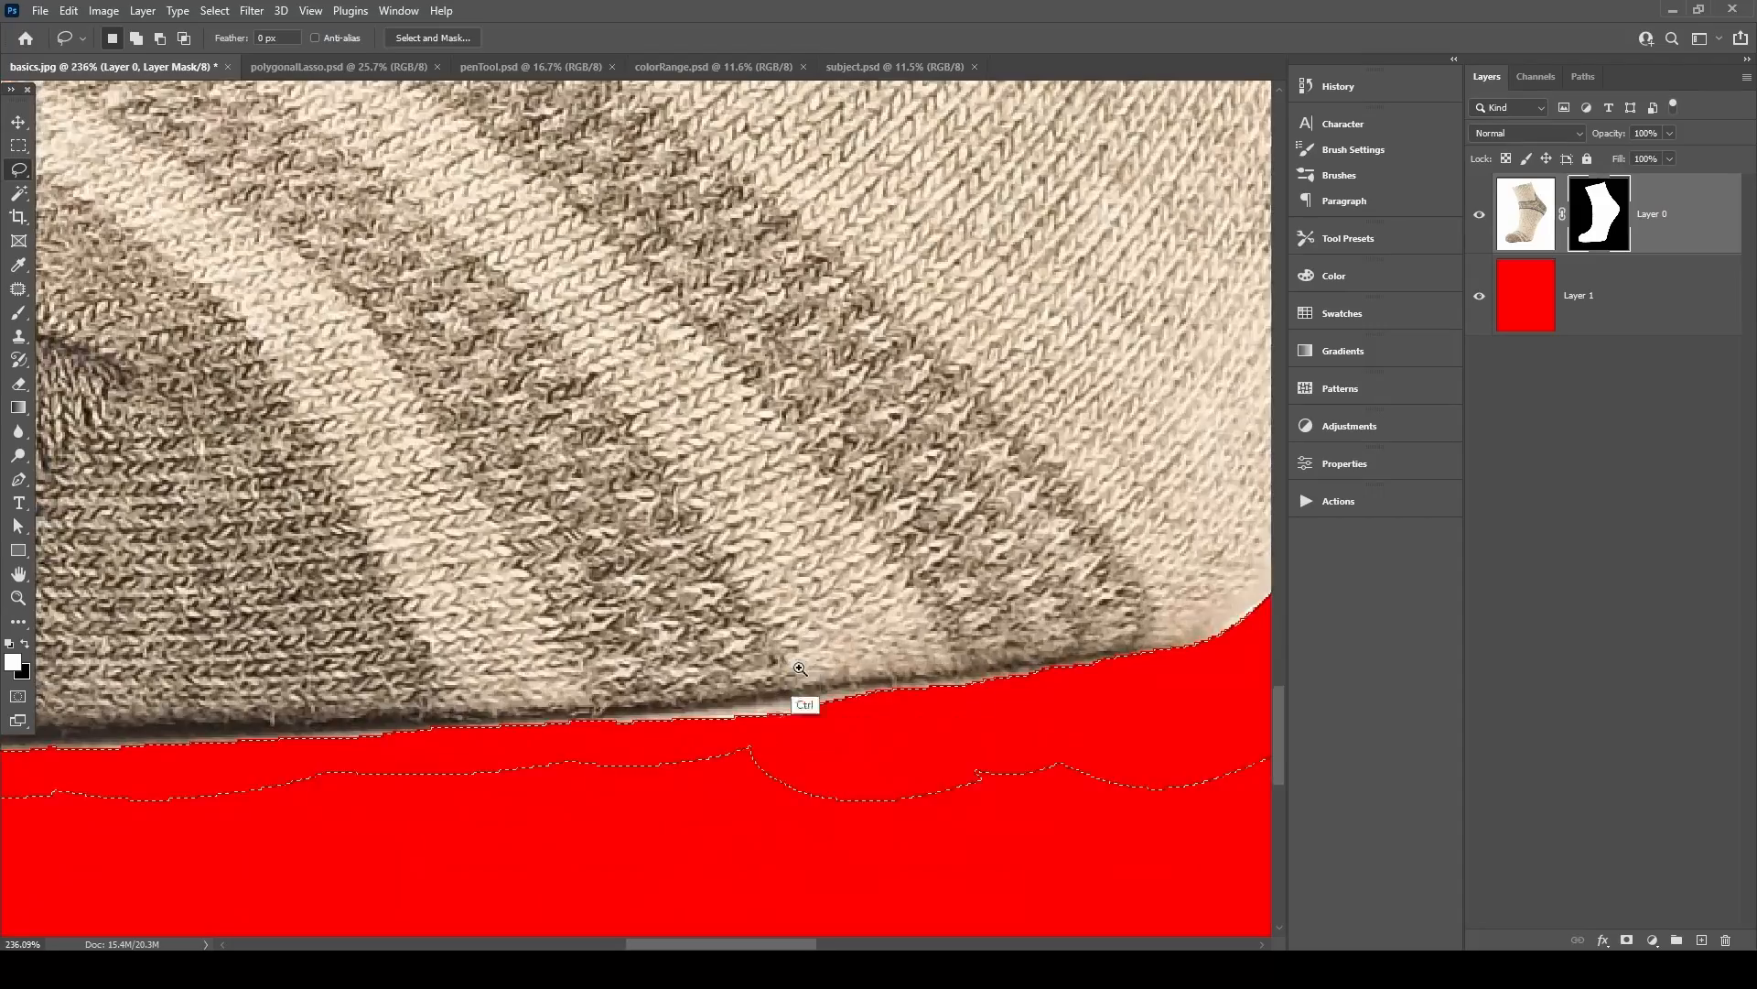
pyautogui.click(741, 824)
# Lasso the remaining shadow strip under the middle of the sole, fill it with black on the mask and deselect.
pyautogui.moveTo(595, 733); pyautogui.dragTo(795, 739)
pyautogui.hotkey('ctrl', 'BackSpace')
pyautogui.hotkey('ctrl', 'd')
# Lasso the remaining shadow under the toe, hide it with black on the layer mask and deselect.
pyautogui.moveTo(670, 716); pyautogui.dragTo(558, 725)
pyautogui.moveTo(267, 725)
pyautogui.mouseDown()
pyautogui.moveTo(562, 666)
pyautogui.moveTo(626, 595)
pyautogui.mouseUp()
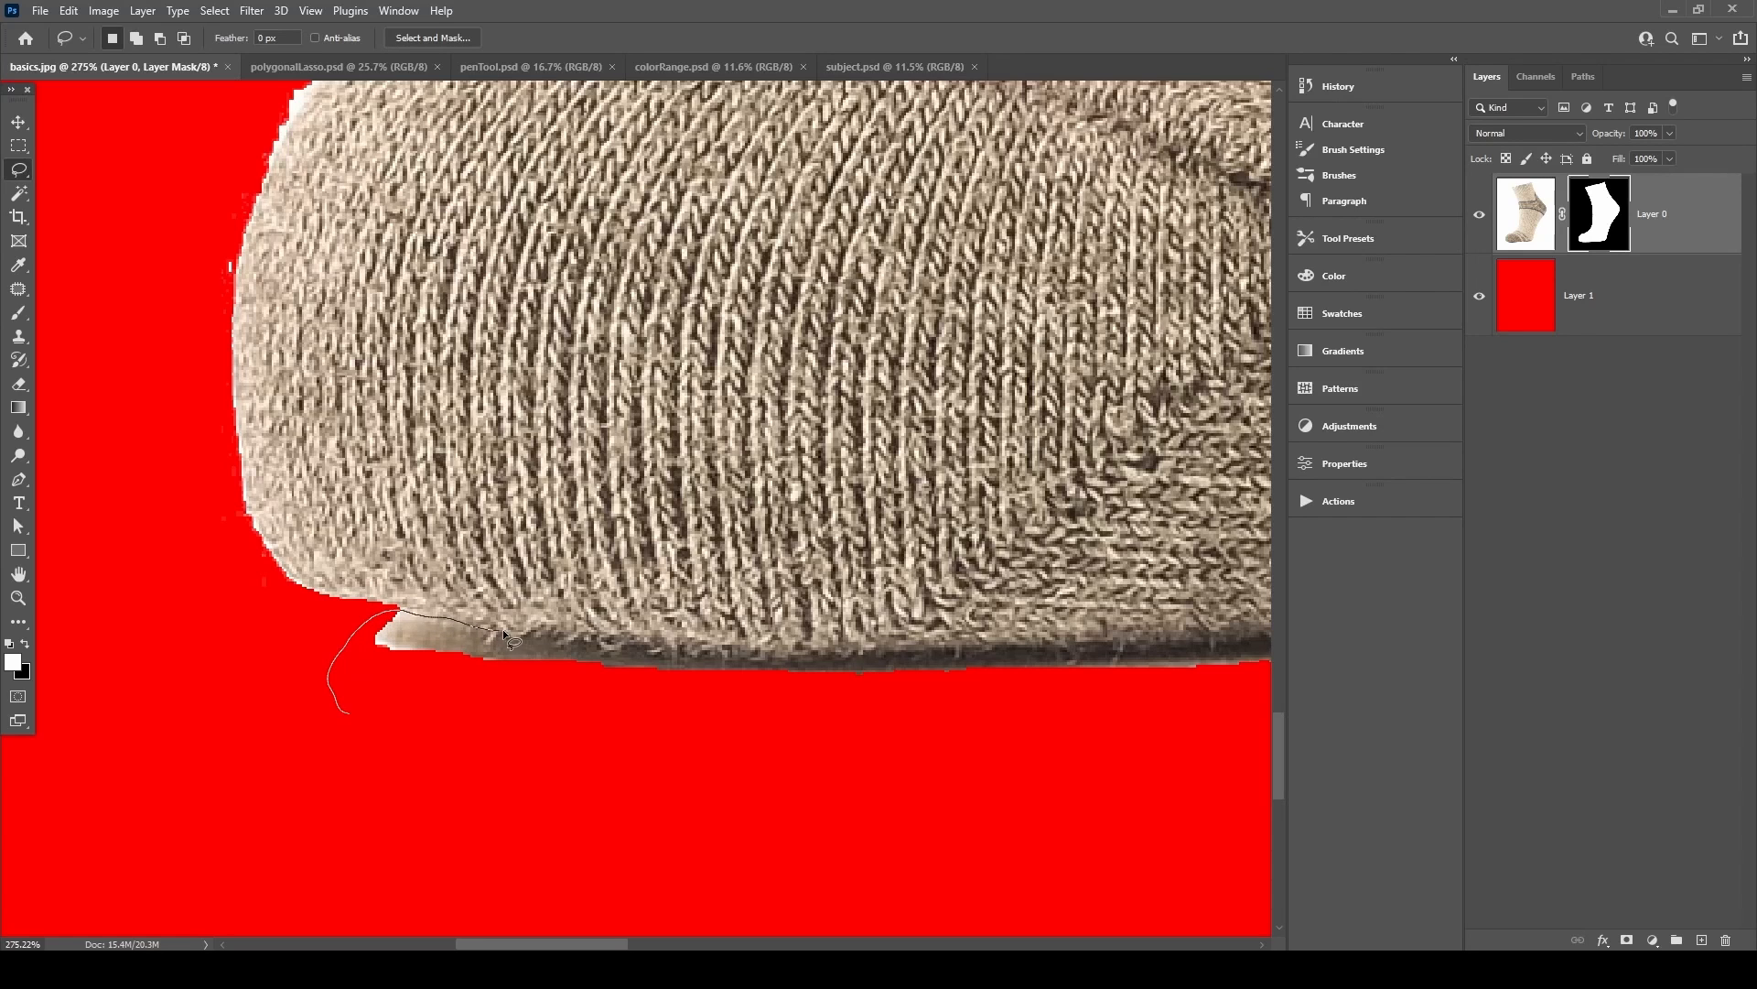
pyautogui.moveTo(609, 650)
pyautogui.mouseDown()
pyautogui.moveTo(777, 694)
pyautogui.moveTo(370, 714)
pyautogui.mouseUp()
pyautogui.hotkey('ctrl', 'd')
# Examine the masked sock against the red layer, especially the cutout edge along the cuff.
pyautogui.moveTo(767, 615); pyautogui.dragTo(455, 610)
pyautogui.moveTo(603, 604); pyautogui.dragTo(481, 662)
pyautogui.moveTo(689, 571); pyautogui.dragTo(532, 883)
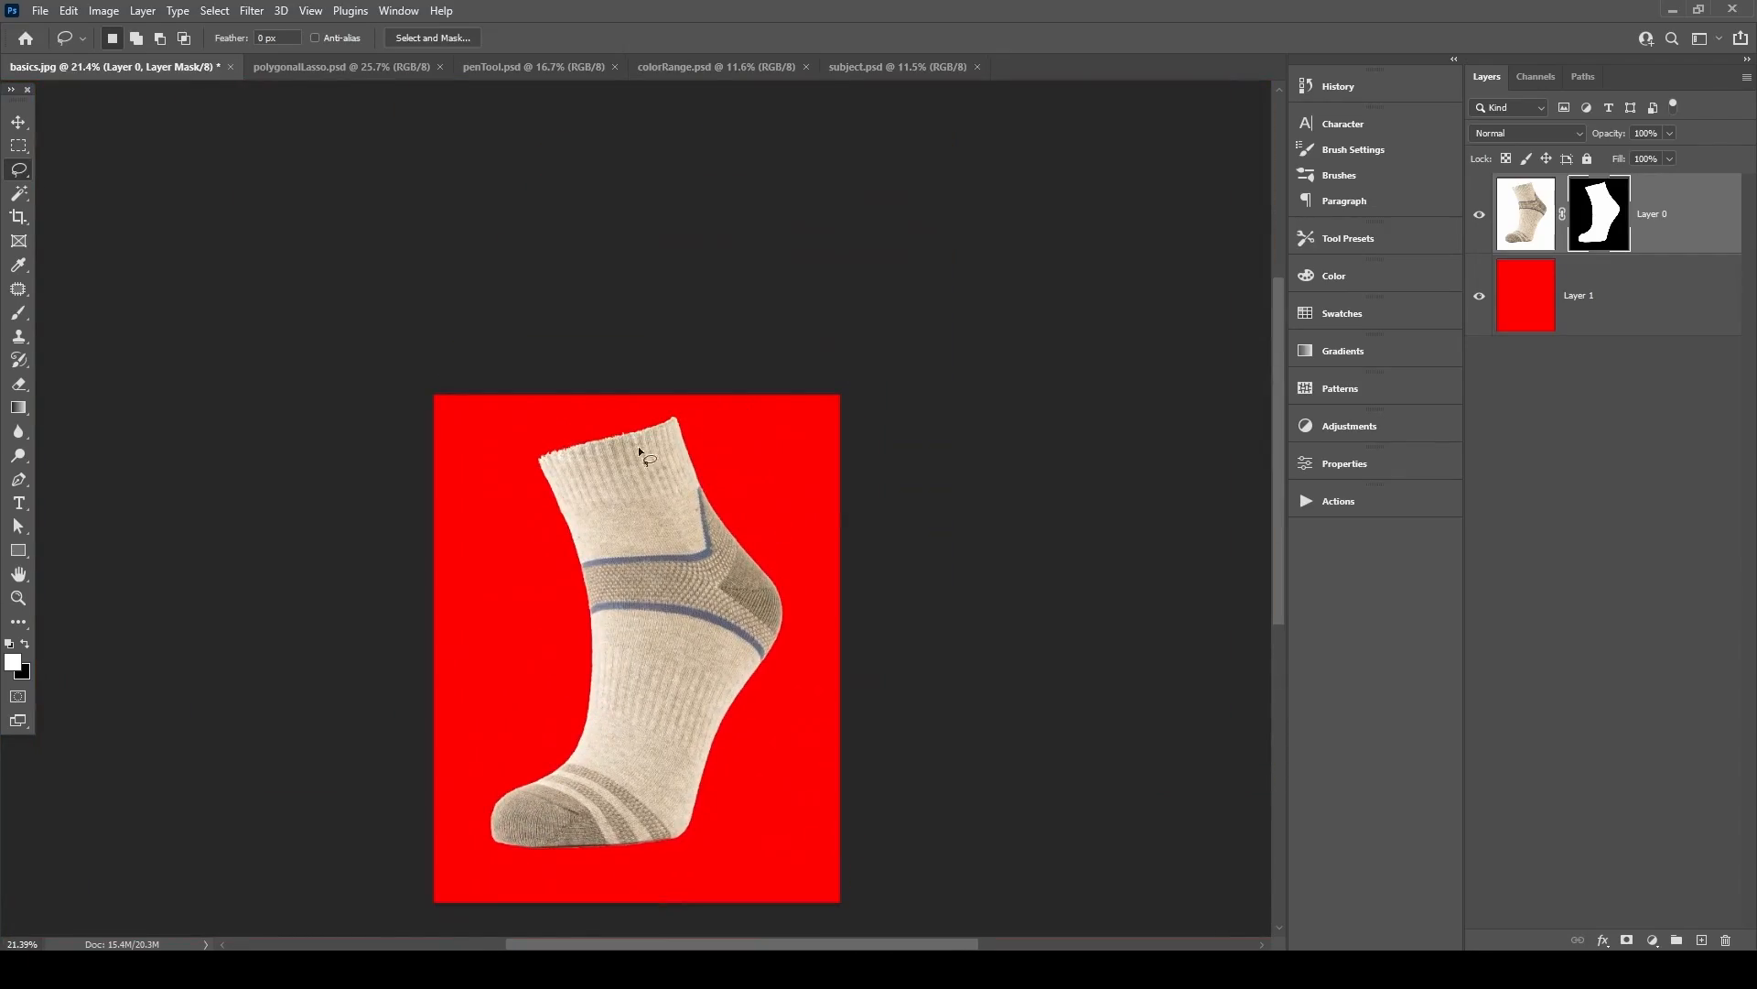
pyautogui.moveTo(650, 454); pyautogui.dragTo(671, 354)
pyautogui.scroll(-5, 694, 503)
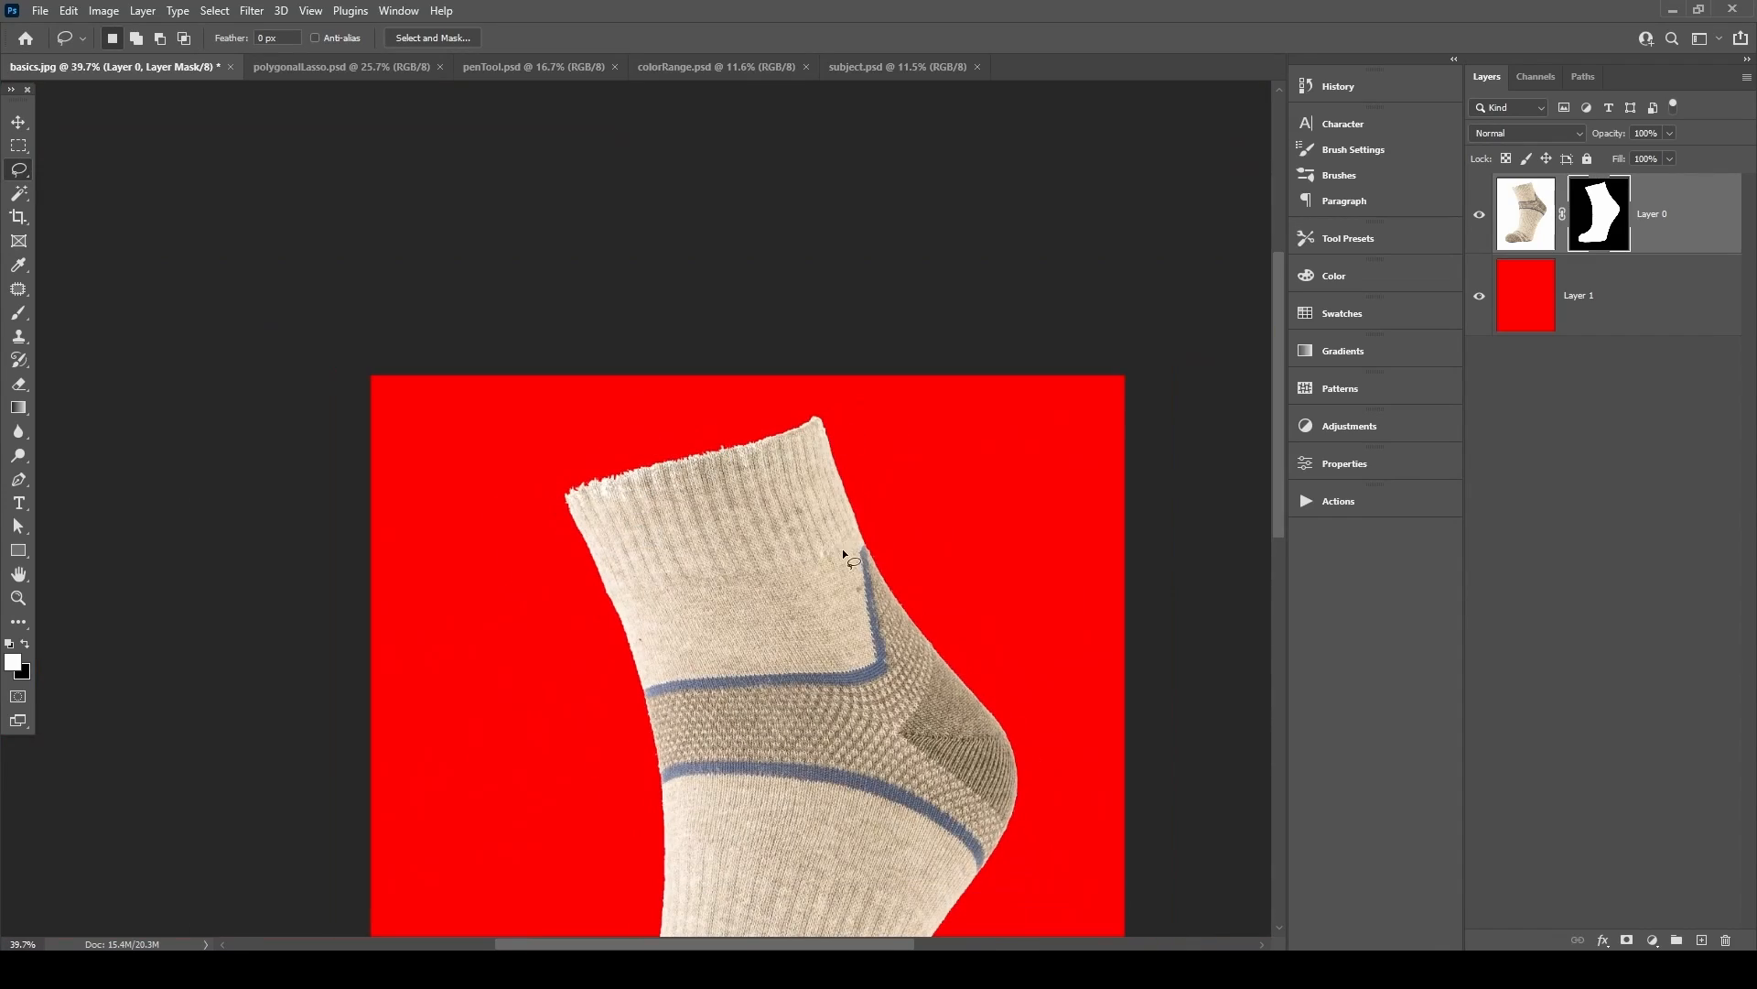
pyautogui.scroll(8, 718, 495)
pyautogui.scroll(-5, 733, 381)
# Revert the document to its original history snapshot and convert the Background into an editable layer again.
pyautogui.click(1520, 228)
pyautogui.click(1342, 88)
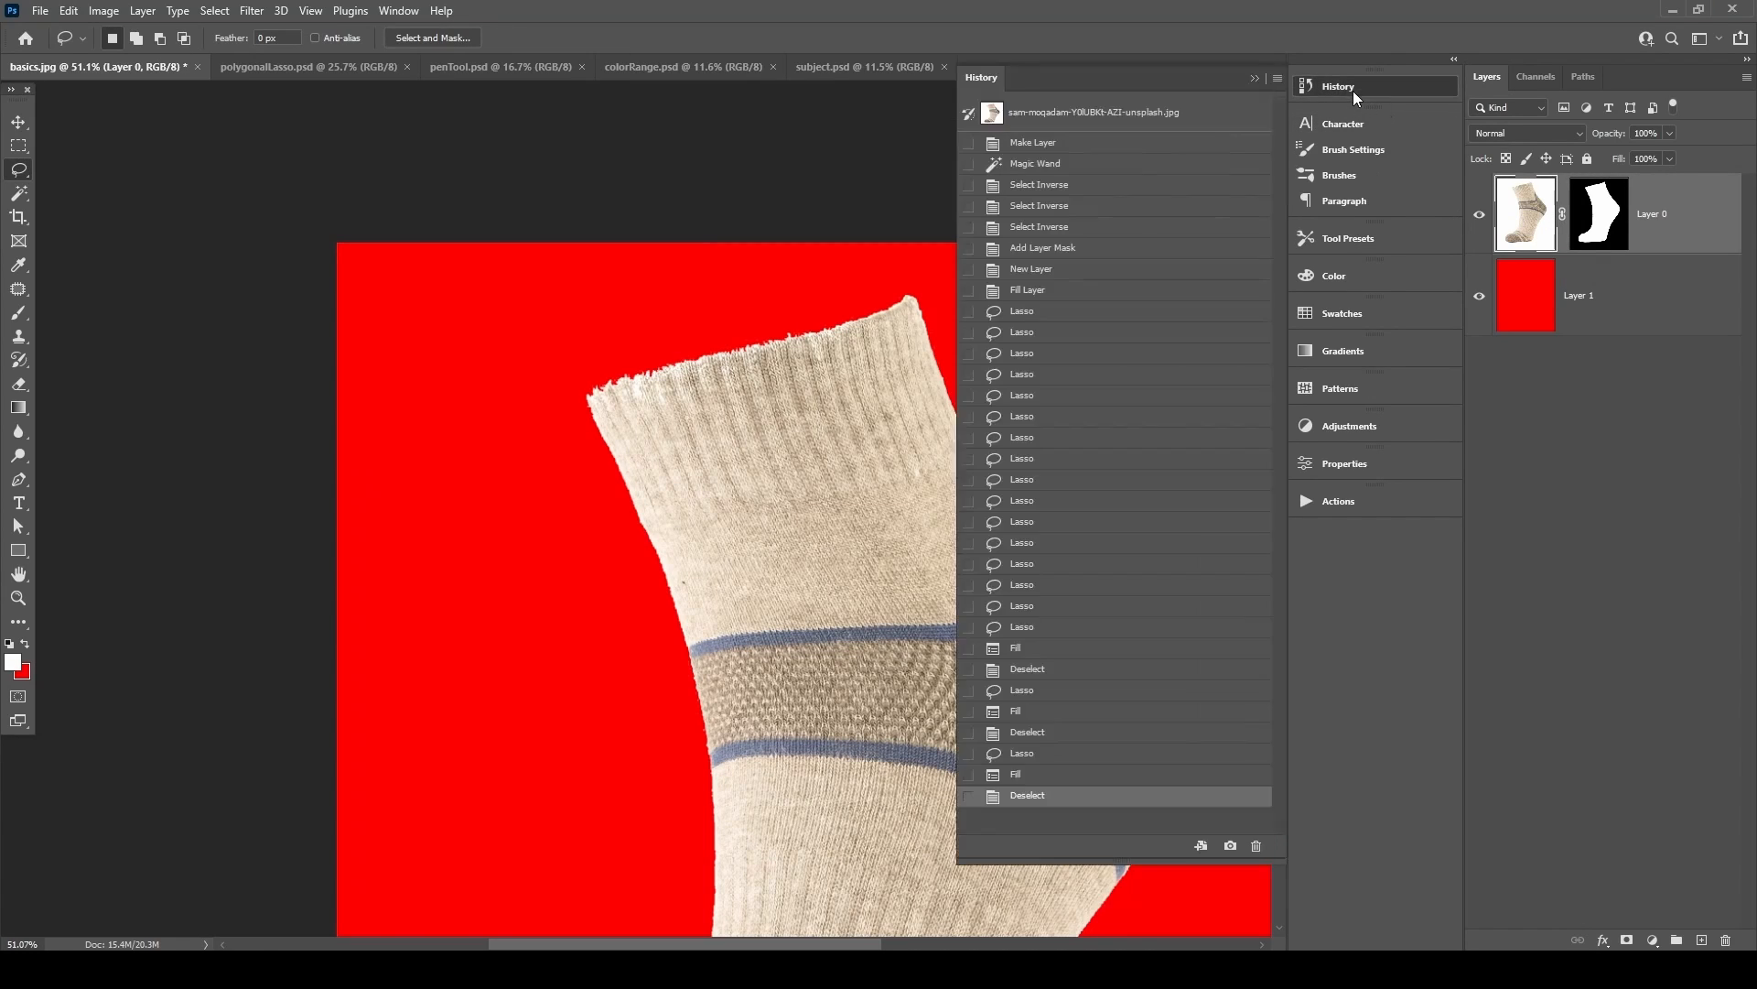
pyautogui.click(1085, 114)
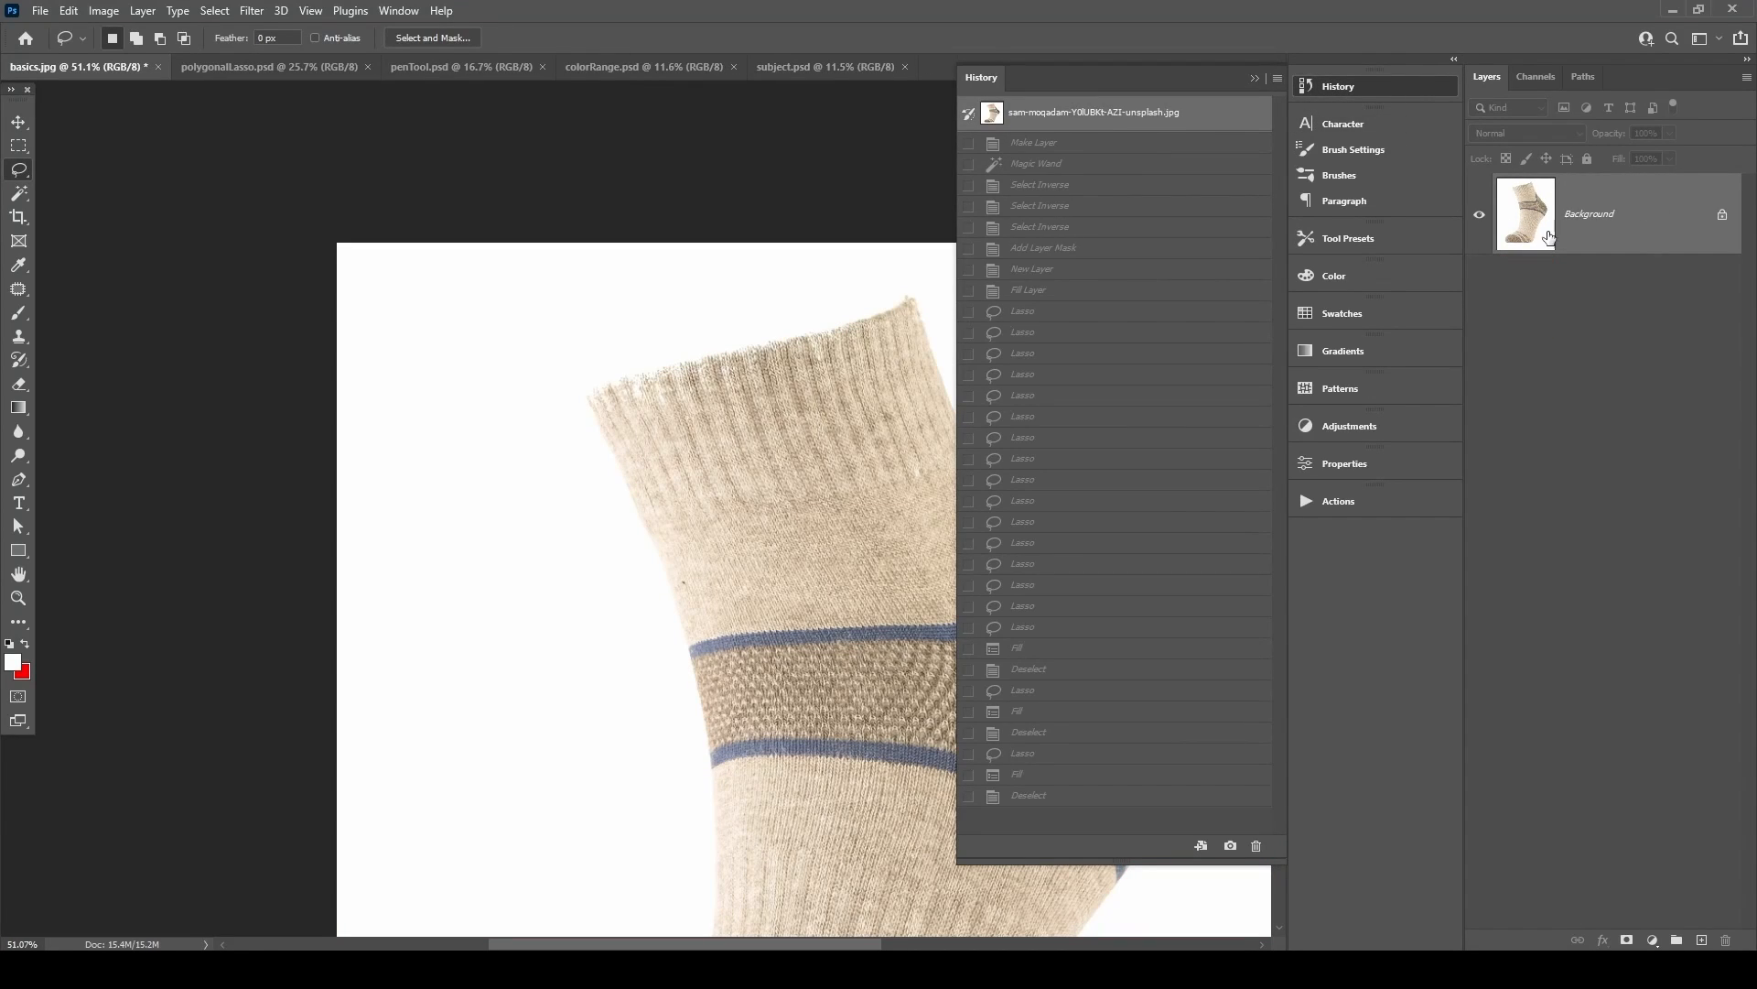
pyautogui.doubleClick(1536, 221)
pyautogui.press('Return')
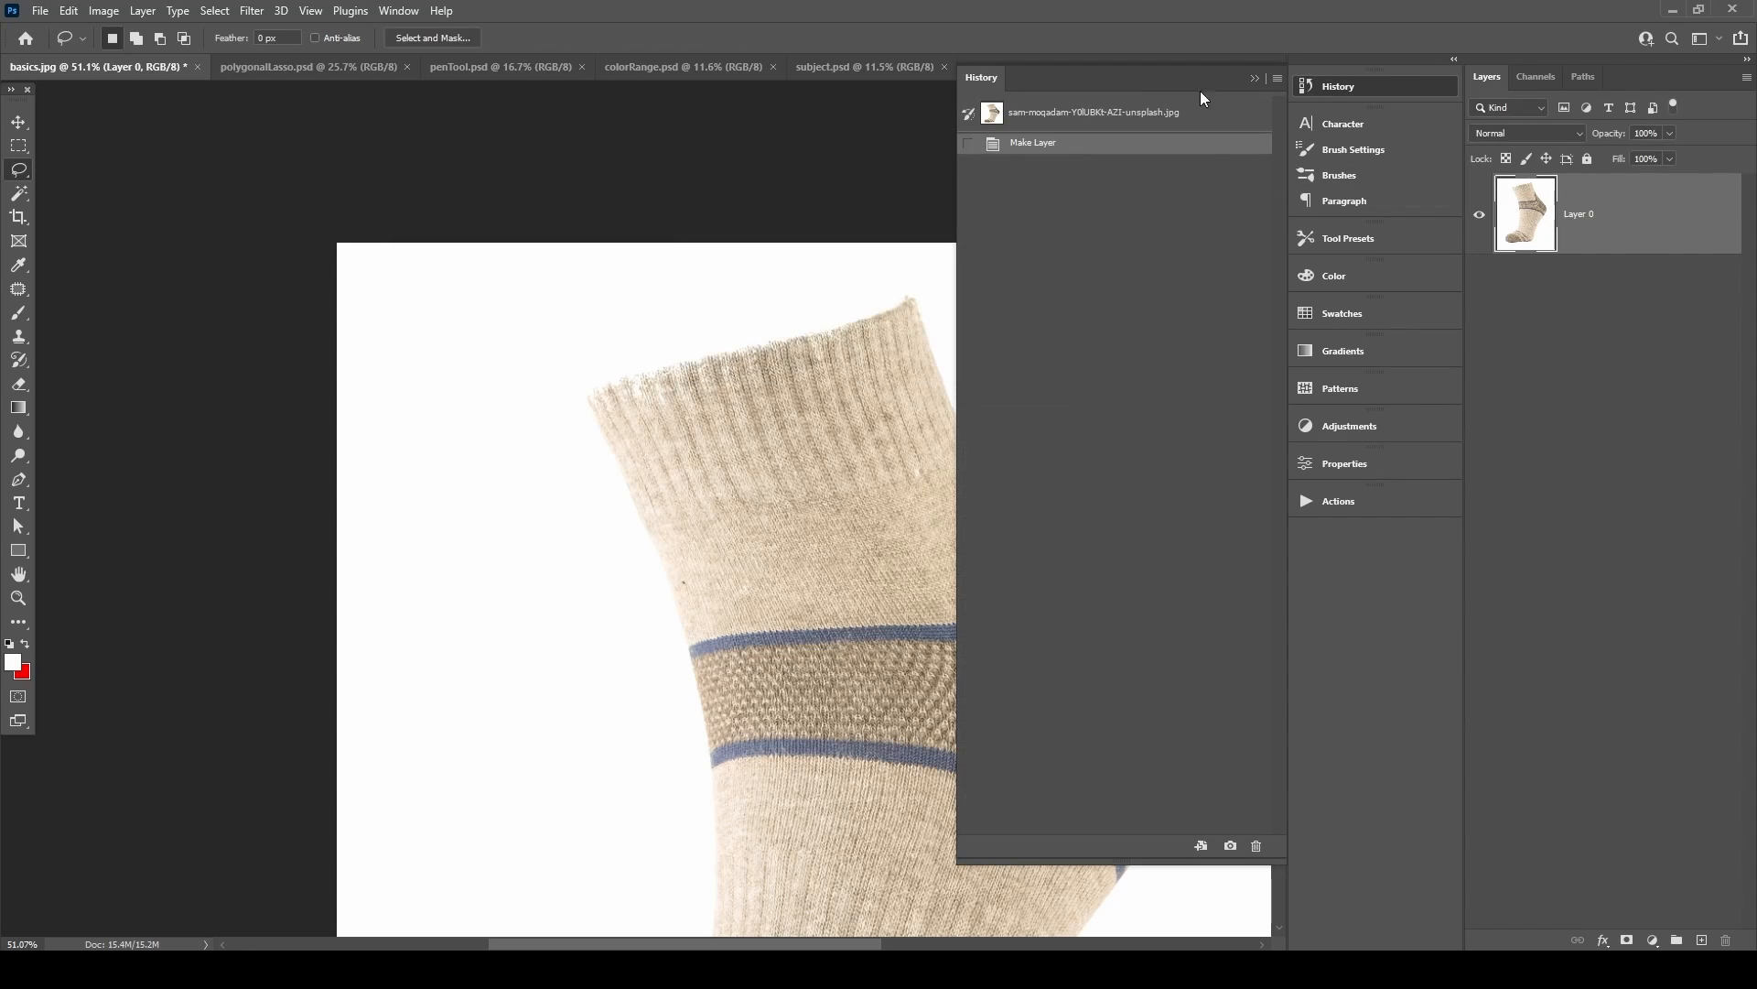
pyautogui.click(1254, 78)
# Select the white backdrop with the Magic Wand at tolerance 32 and inspect the selection edge along the cuff.
pyautogui.press('w')
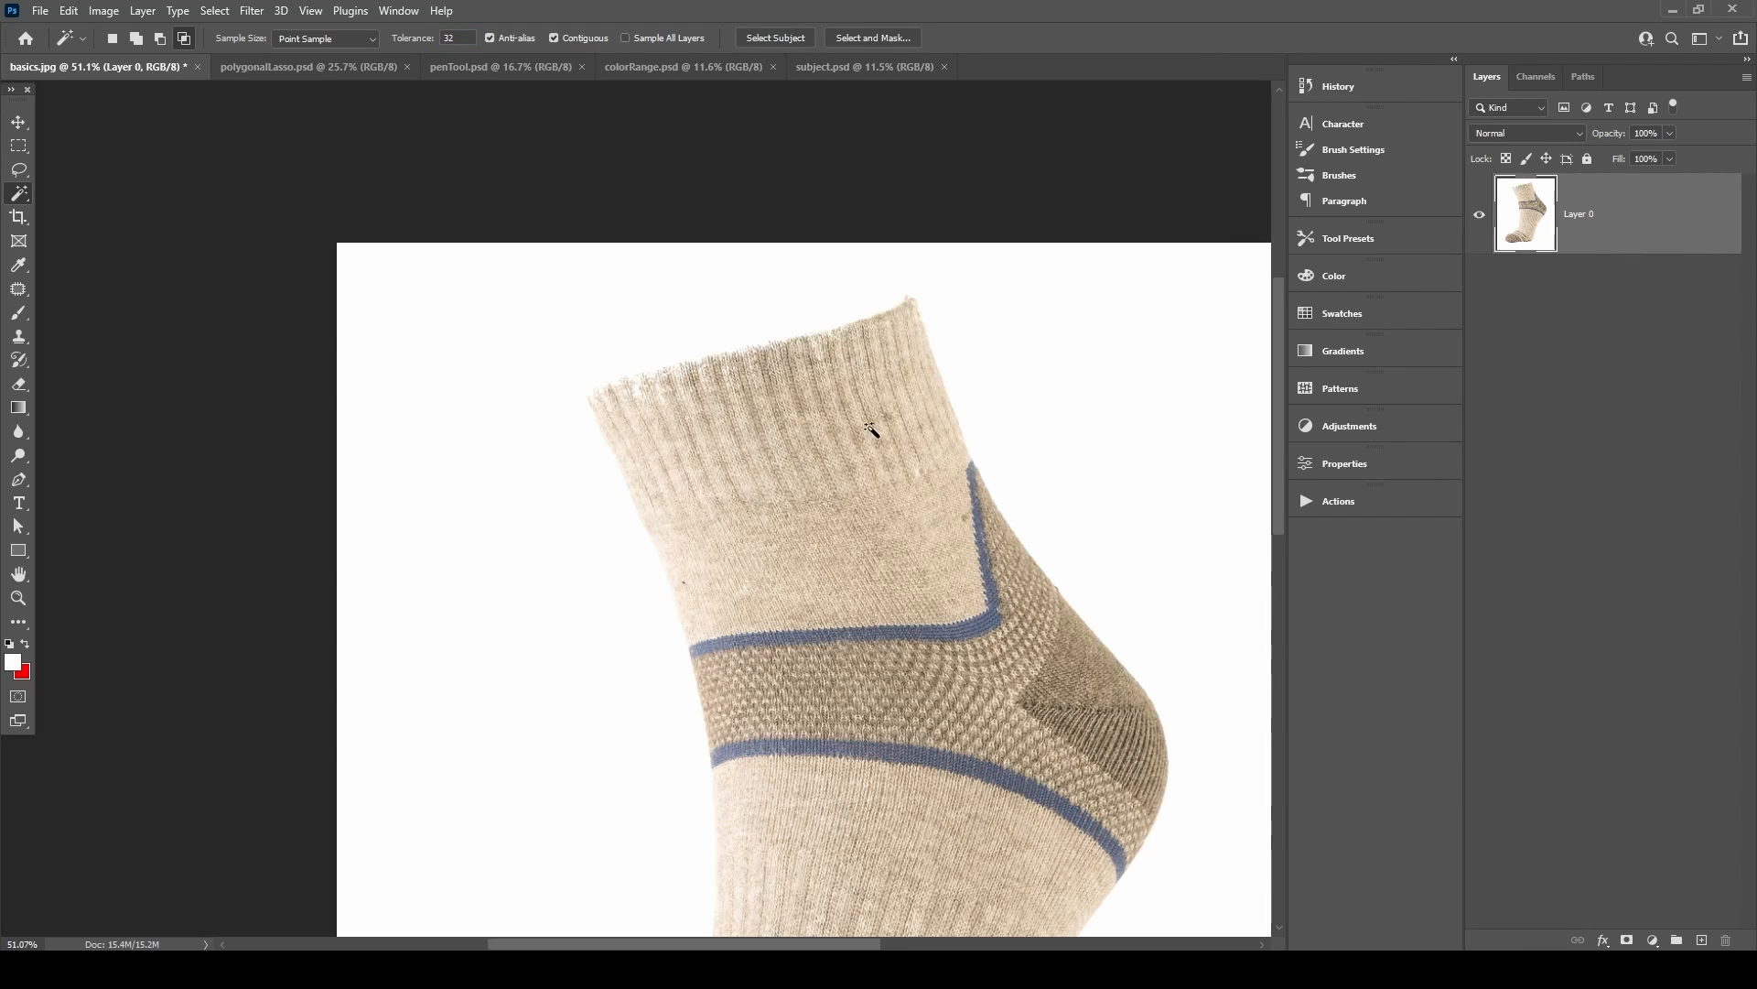
pyautogui.click(458, 311)
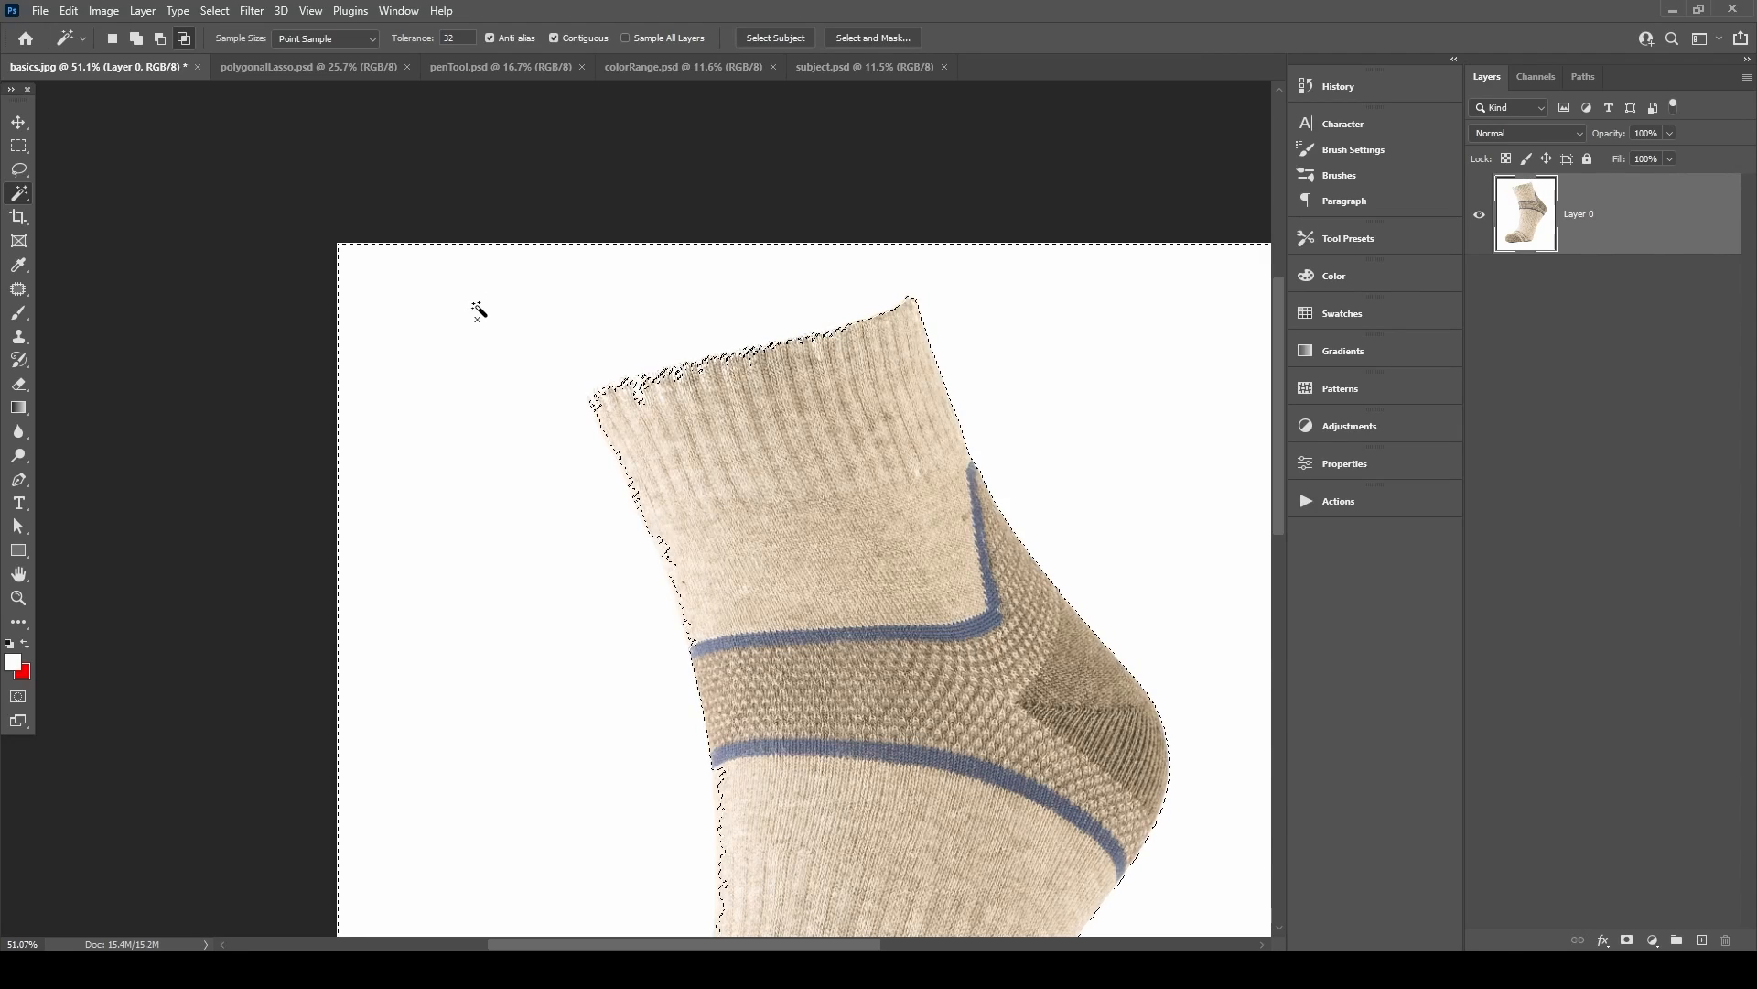
pyautogui.moveTo(651, 435); pyautogui.dragTo(822, 343)
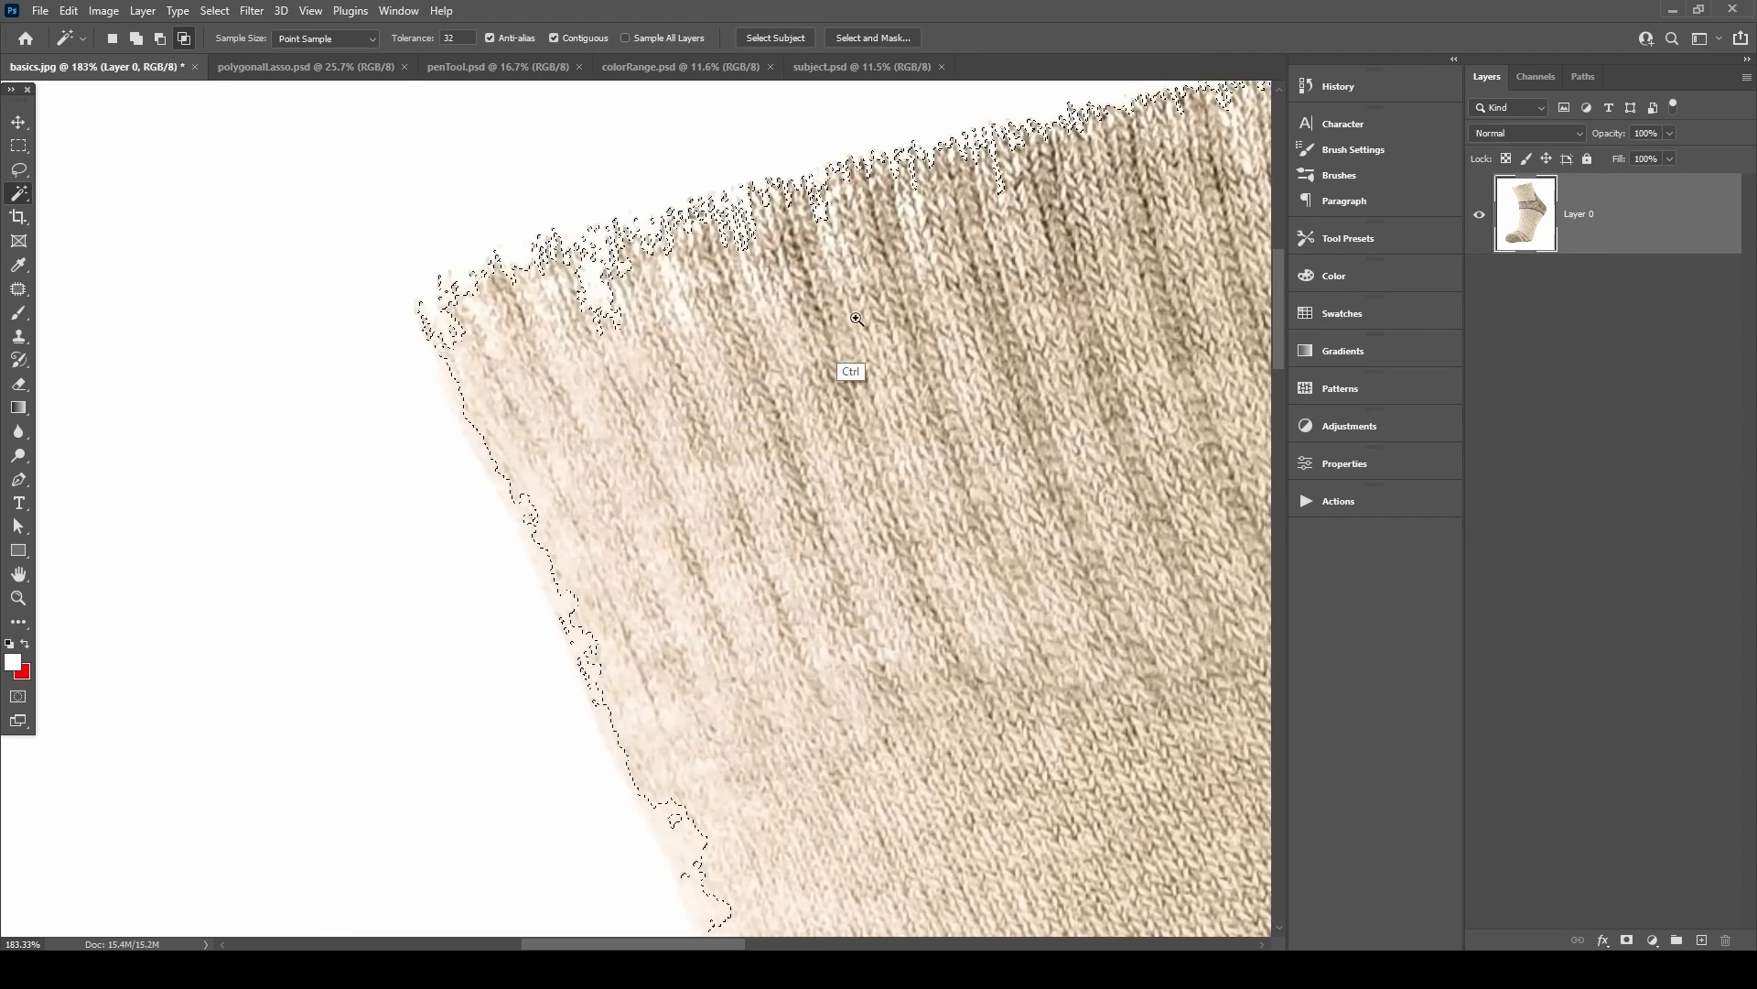
pyautogui.moveTo(951, 191); pyautogui.dragTo(627, 324)
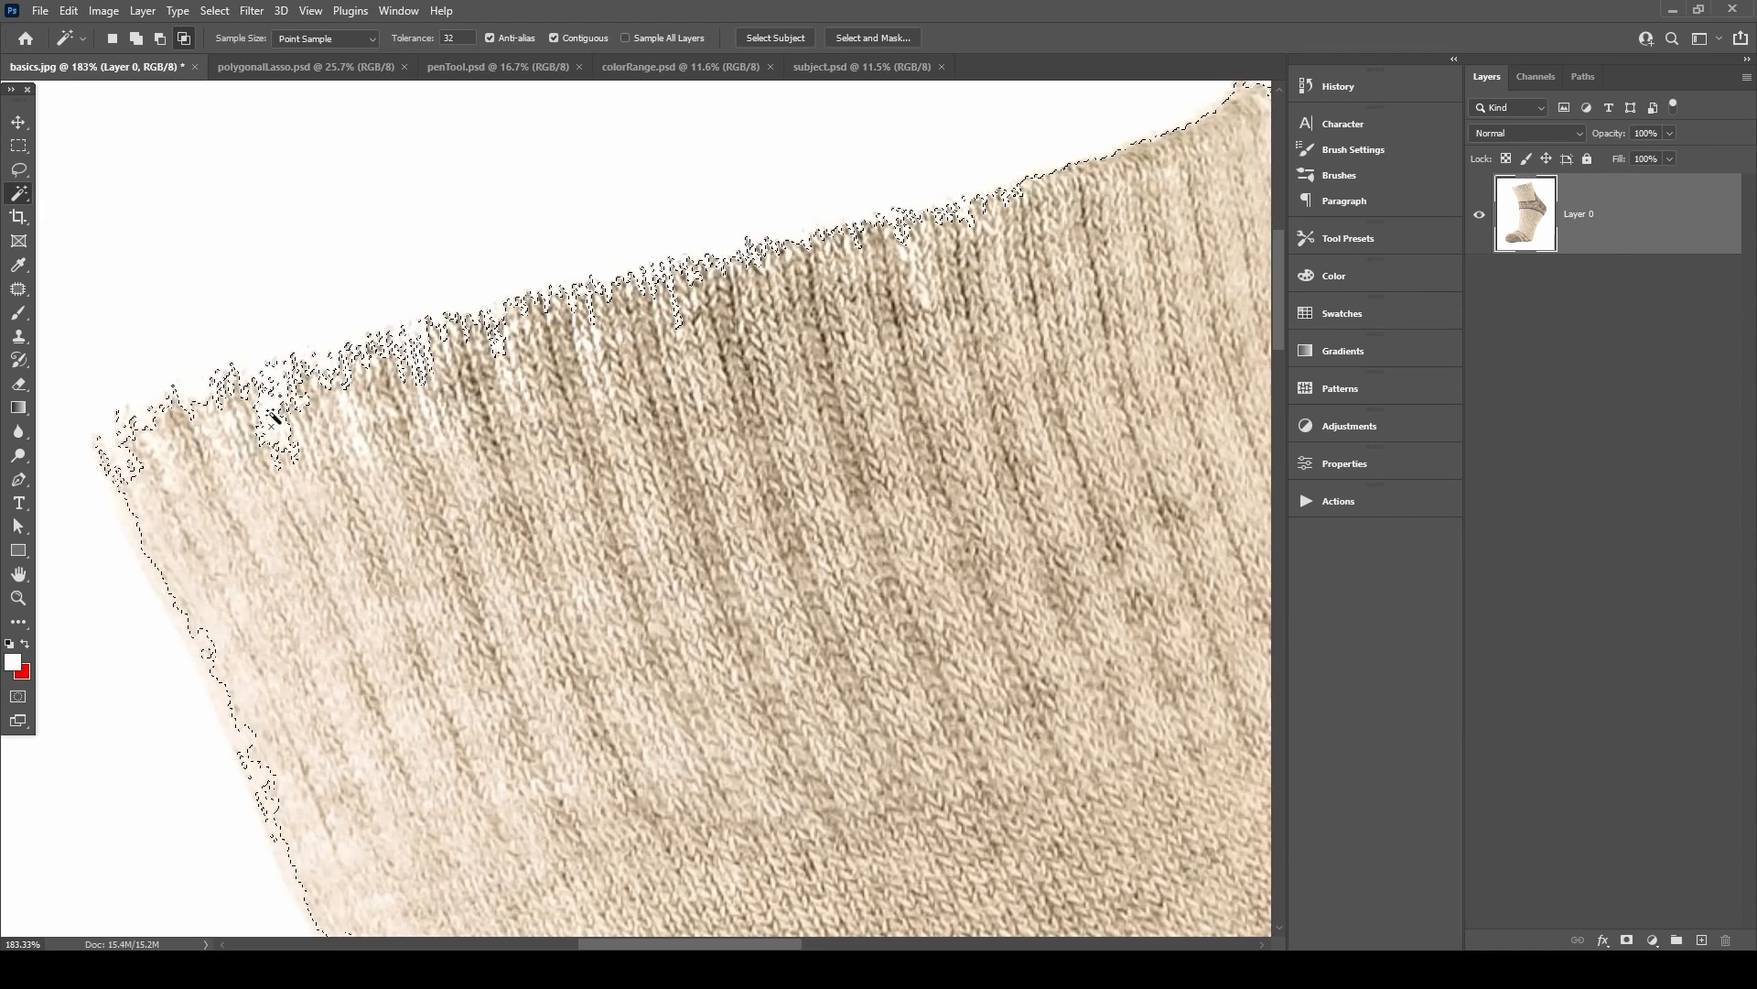
# Invert the selection, mask the sock layer with it and fill a new layer beneath it with the red background color.
pyautogui.hotkey('ctrl', '0')
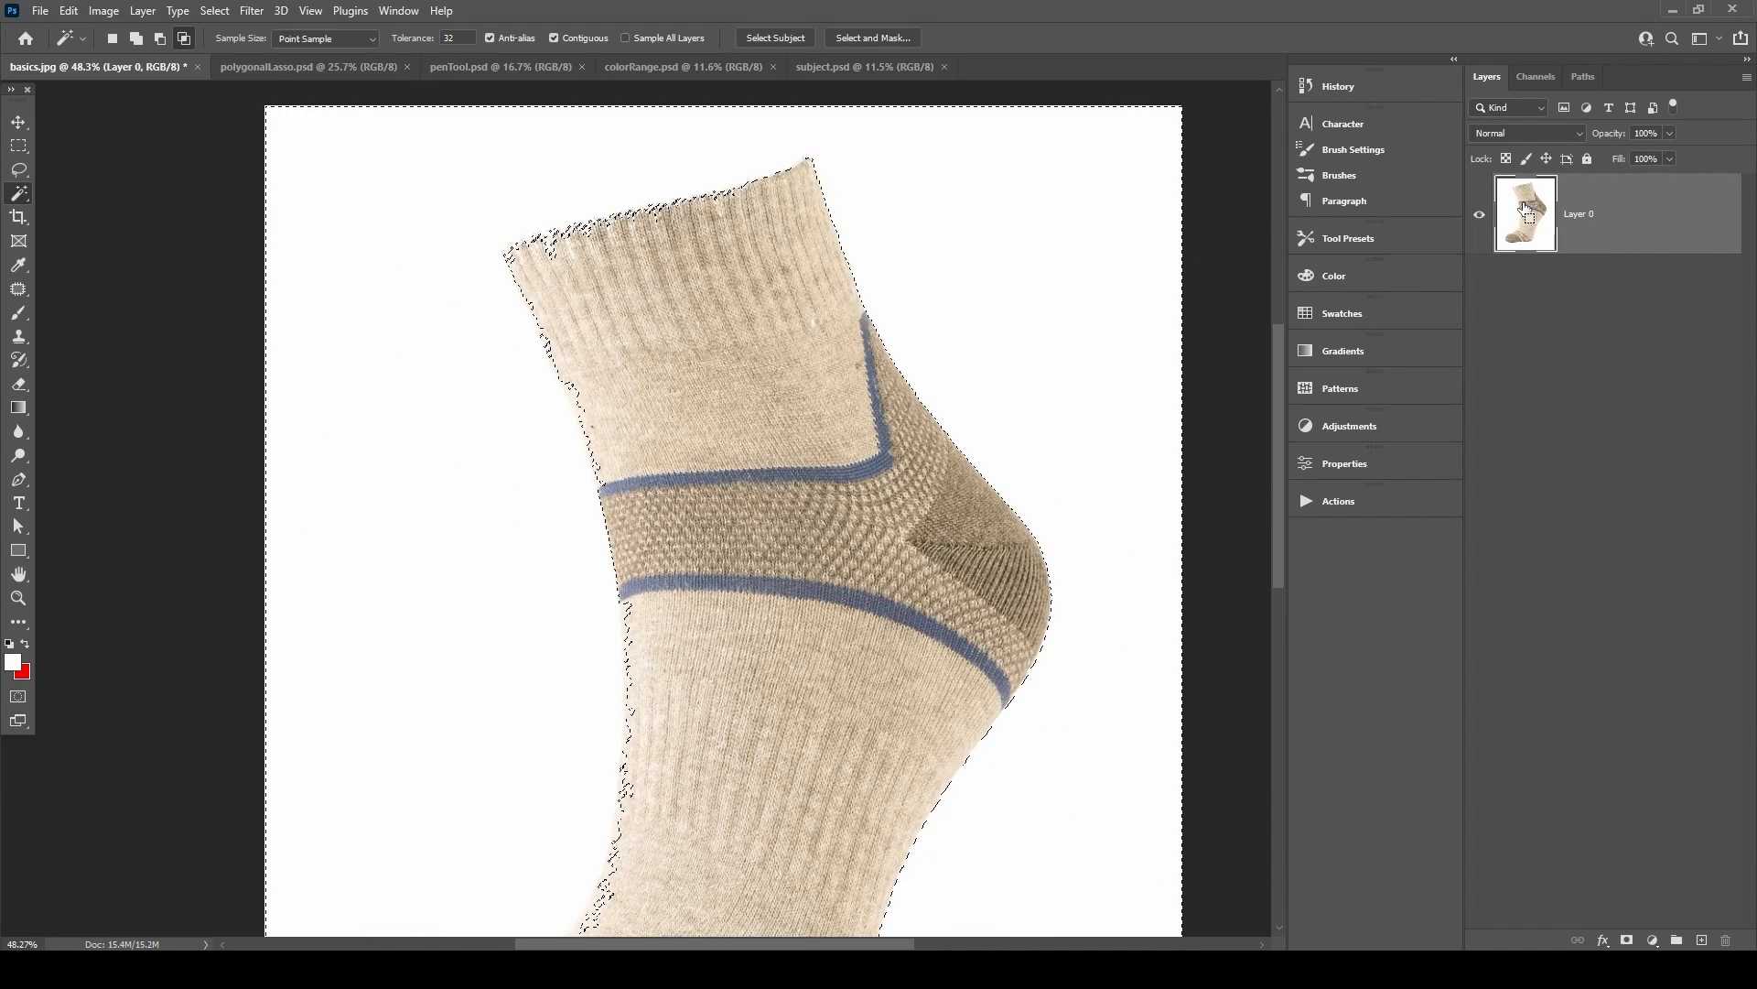
pyautogui.hotkey('ctrl', 'shift', 'i')
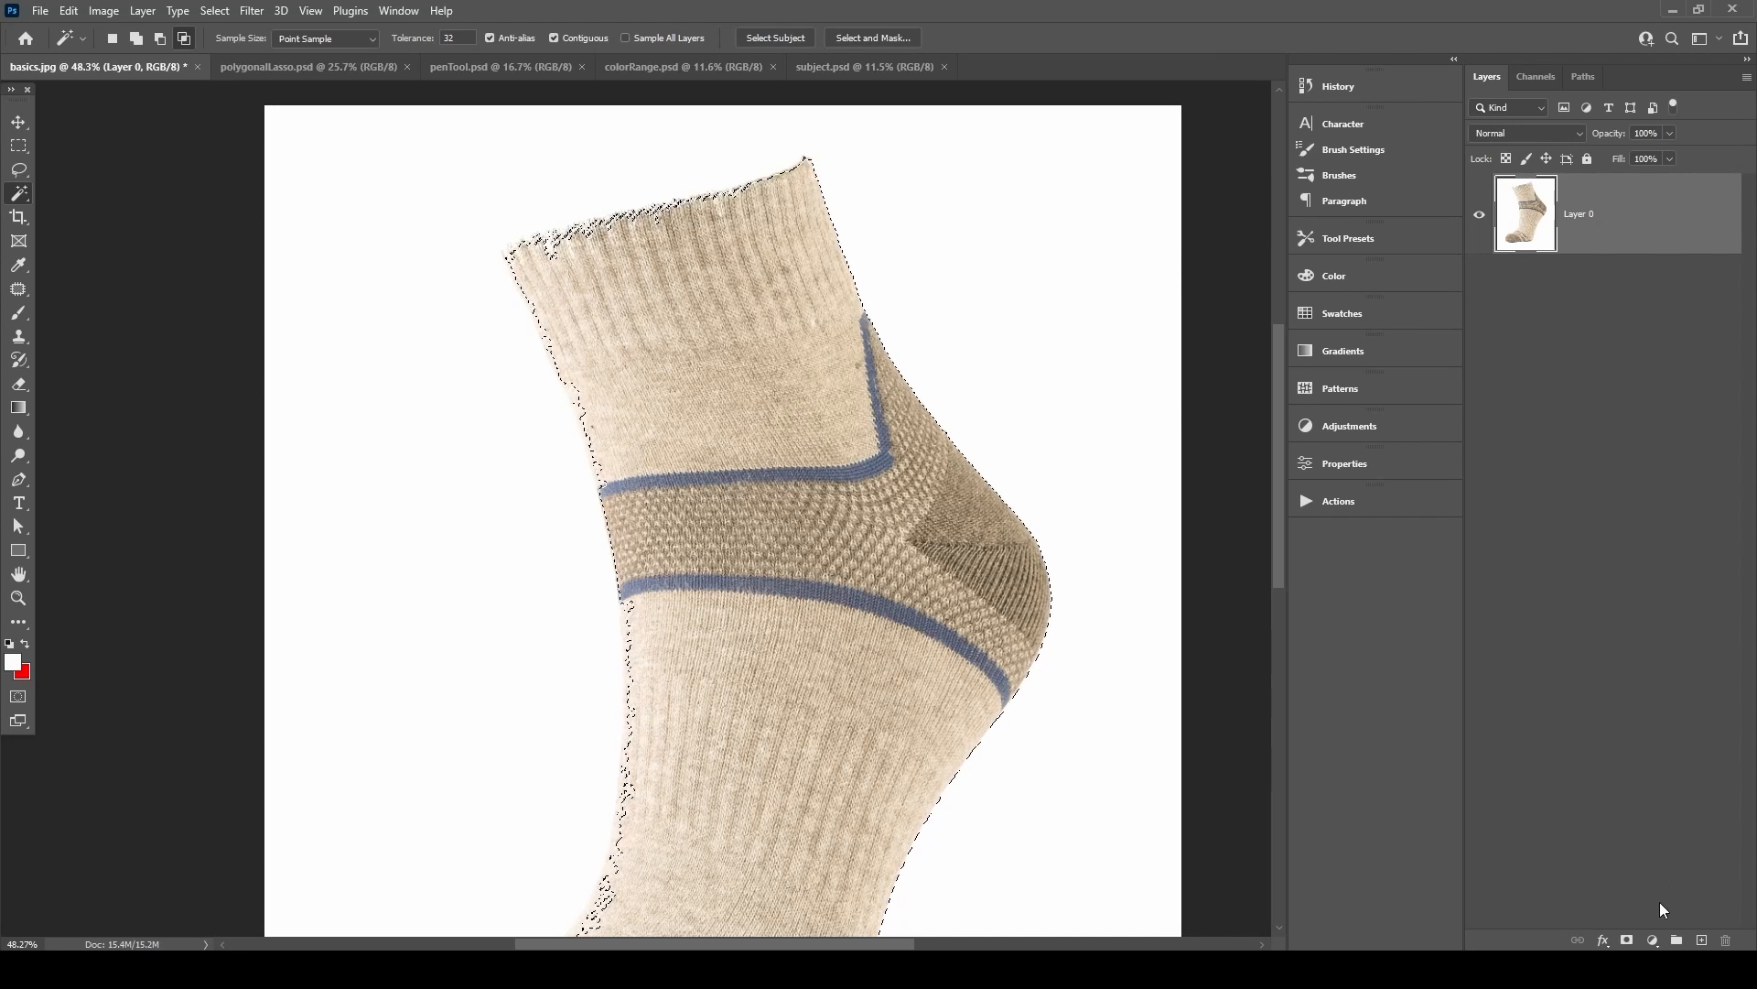
pyautogui.click(1627, 940)
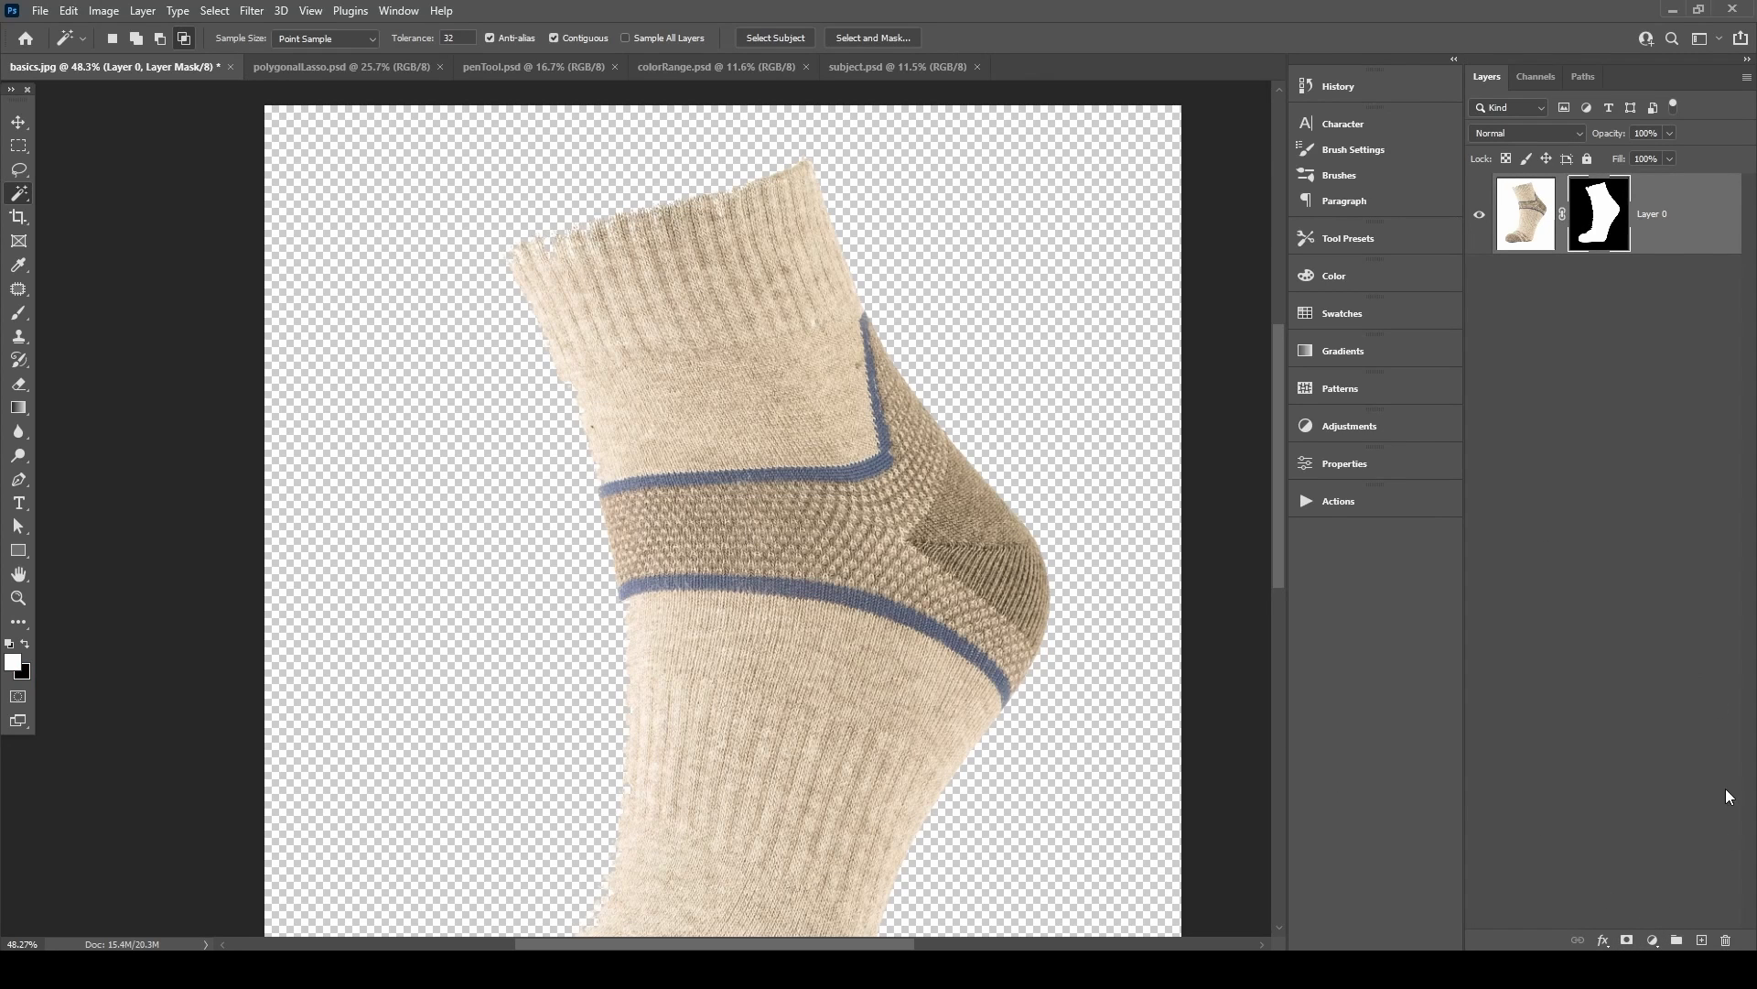
pyautogui.keyDown('ctrl'); pyautogui.click(1704, 940); pyautogui.keyUp('ctrl')
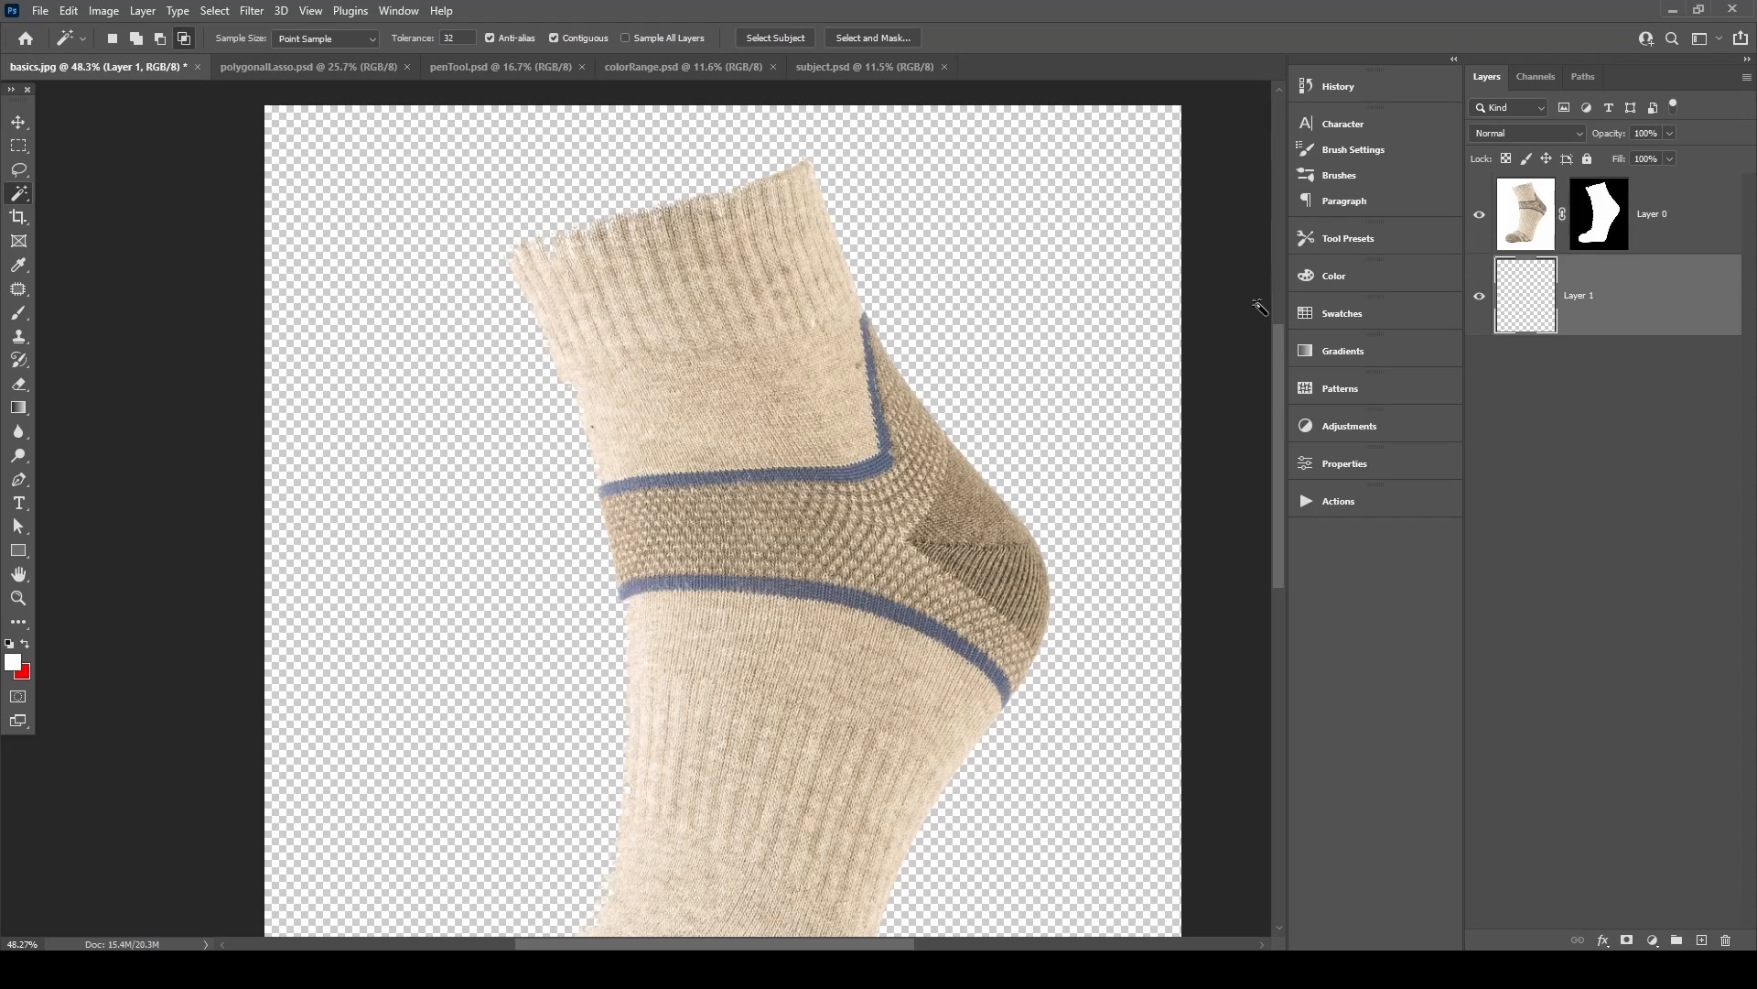
pyautogui.hotkey('ctrl', 'BackSpace')
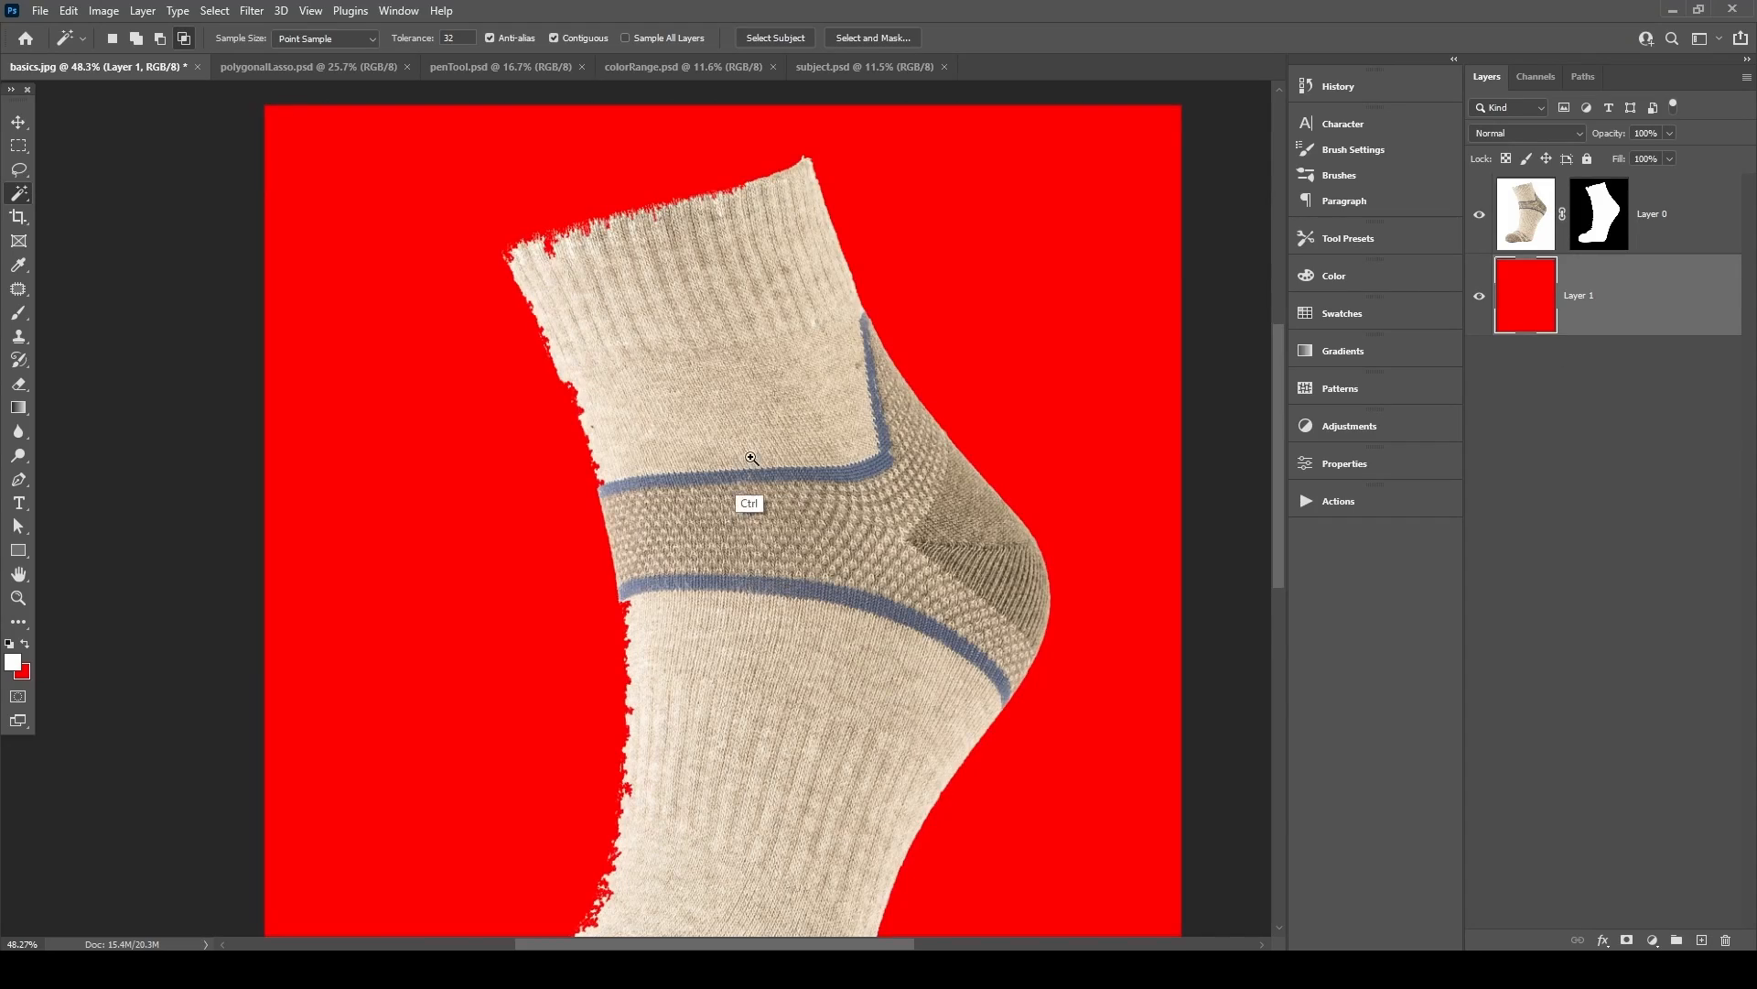
# Inspect the sock's cutout edges against the red, and undo the red layer, the mask and the selection.
pyautogui.scroll(-3, 745, 502)
pyautogui.scroll(4, 591, 465)
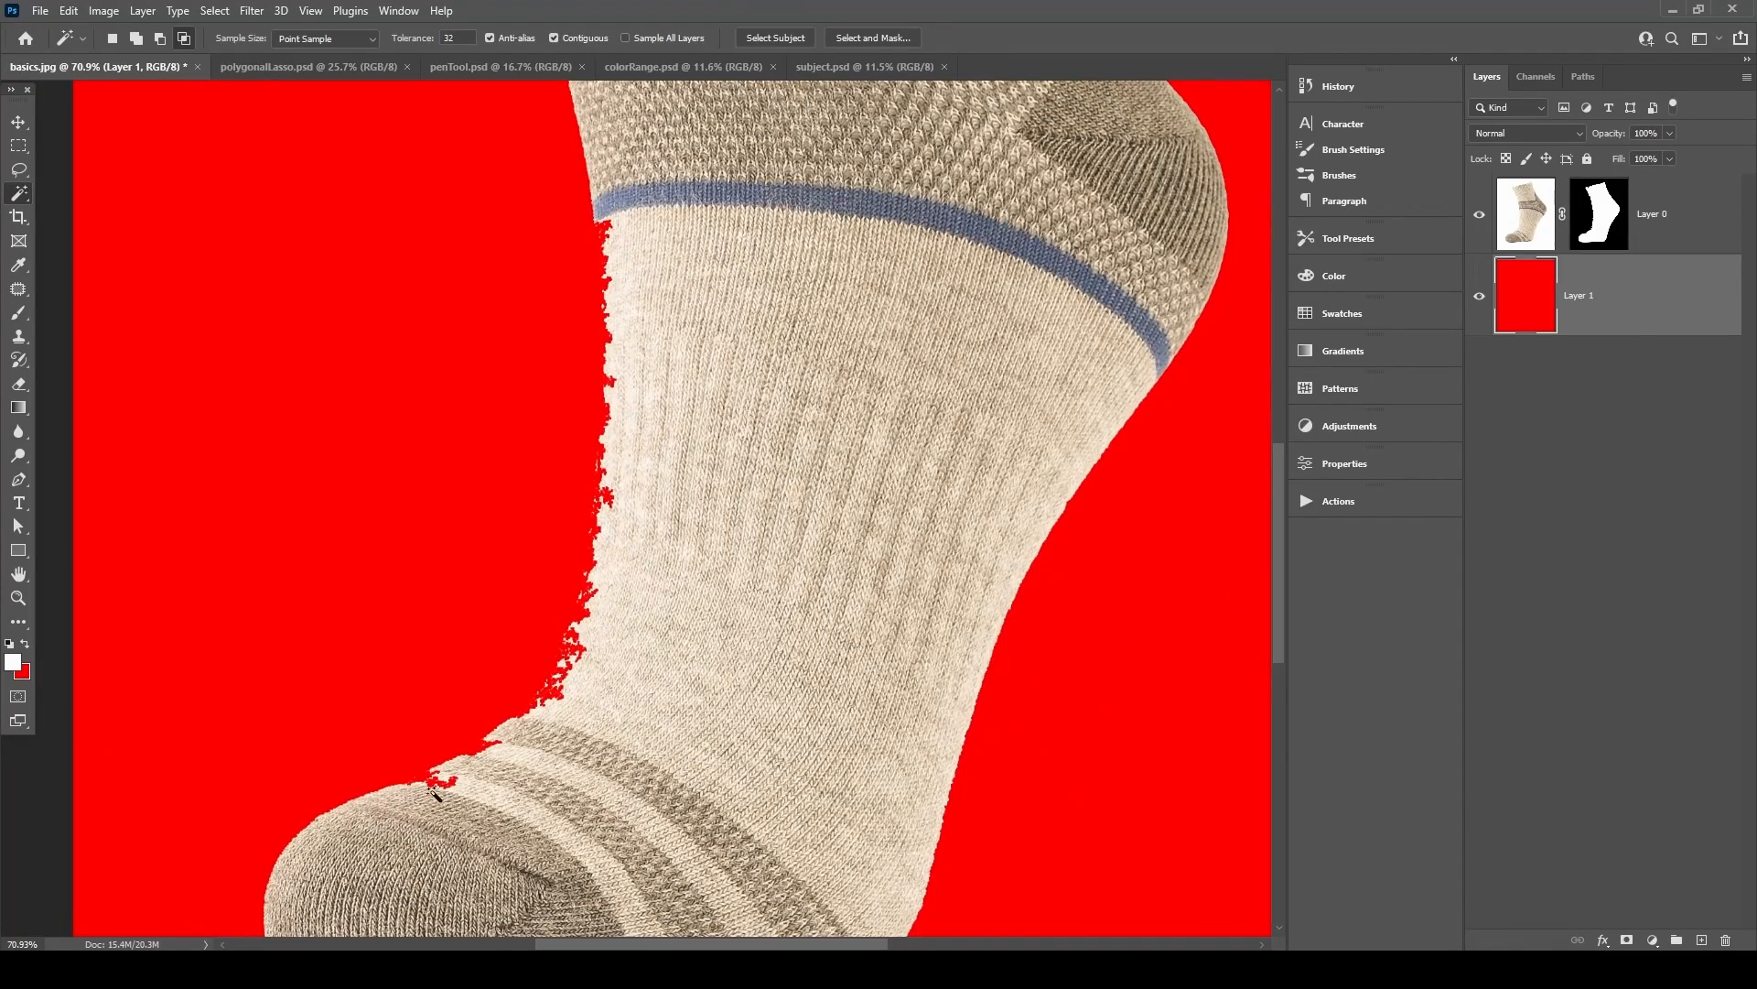
pyautogui.moveTo(702, 403); pyautogui.dragTo(897, 449)
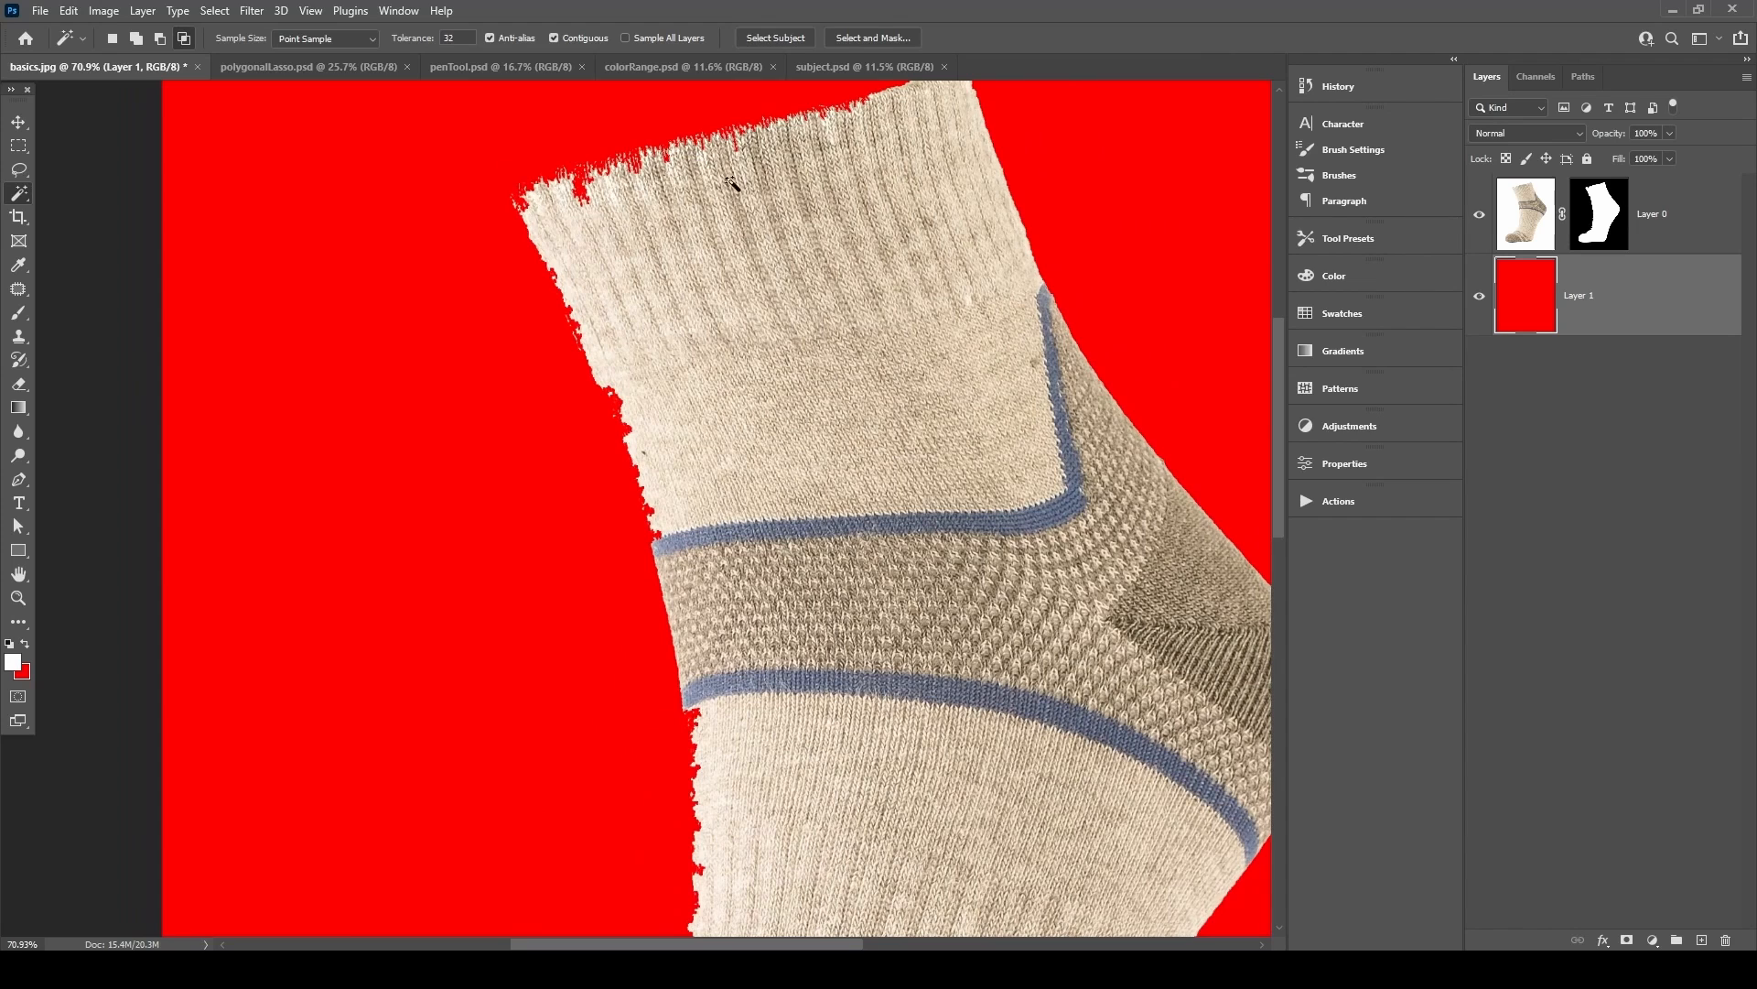
pyautogui.scroll(-5, 710, 278)
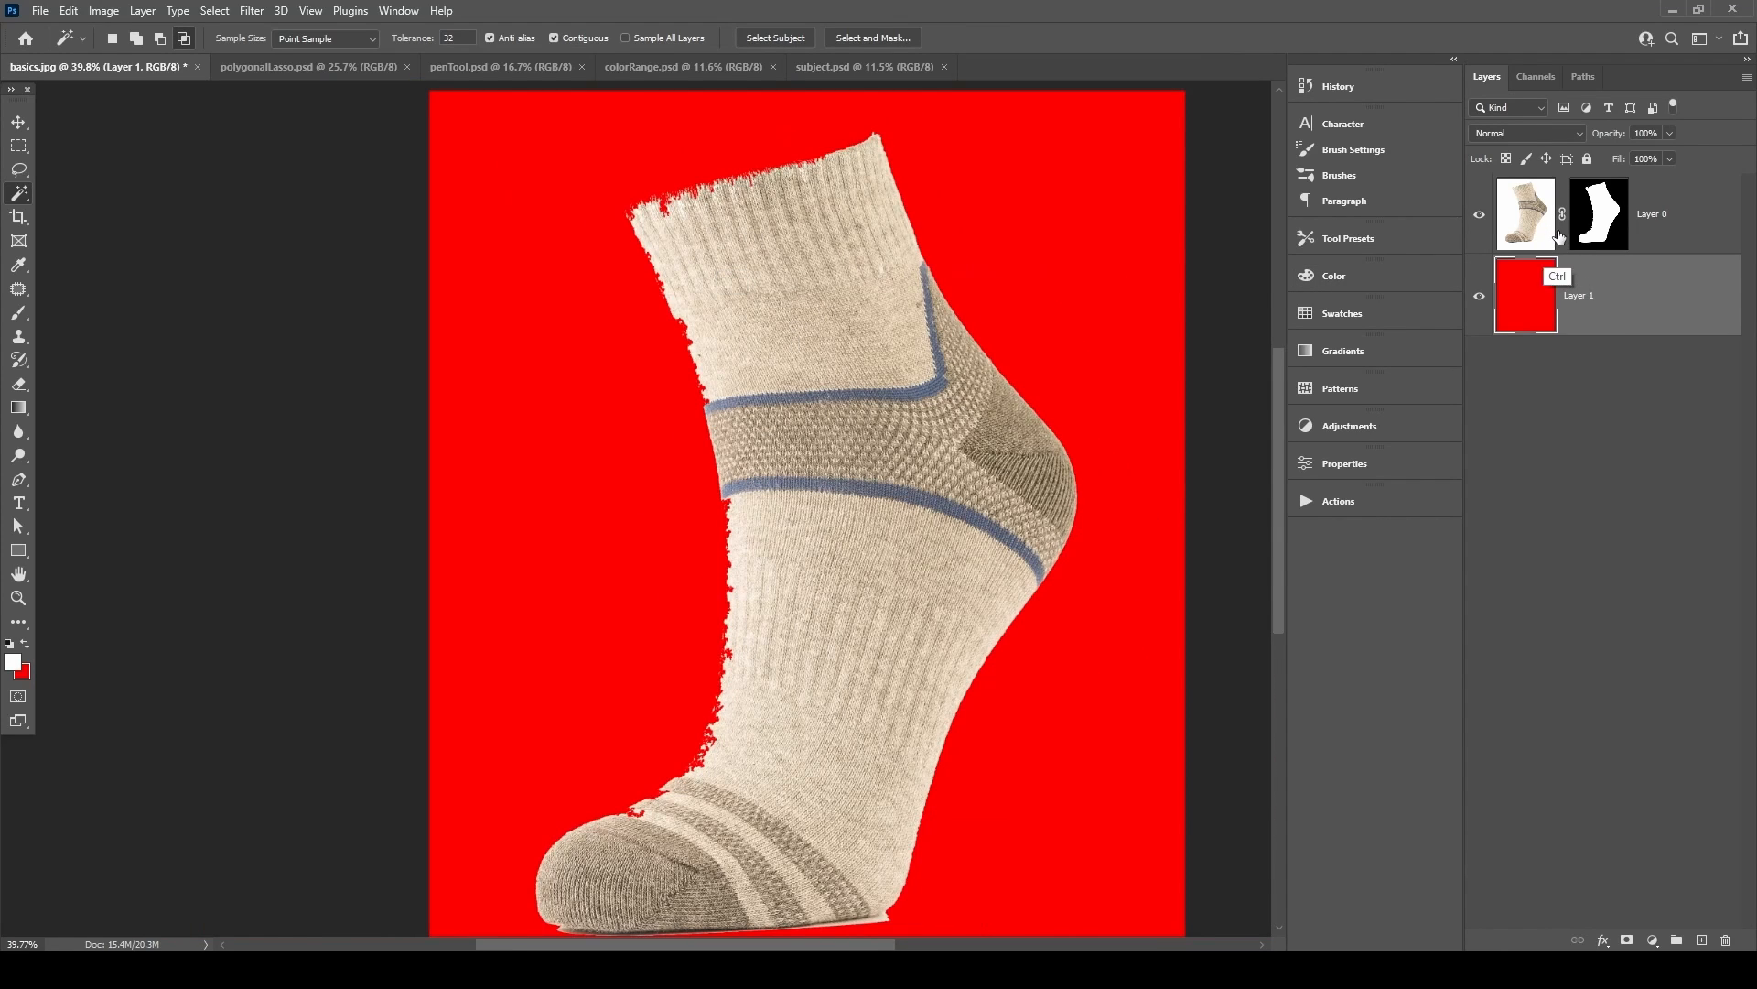
pyautogui.hotkey('ctrl', 'z')
pyautogui.hotkey('ctrl', 'z')
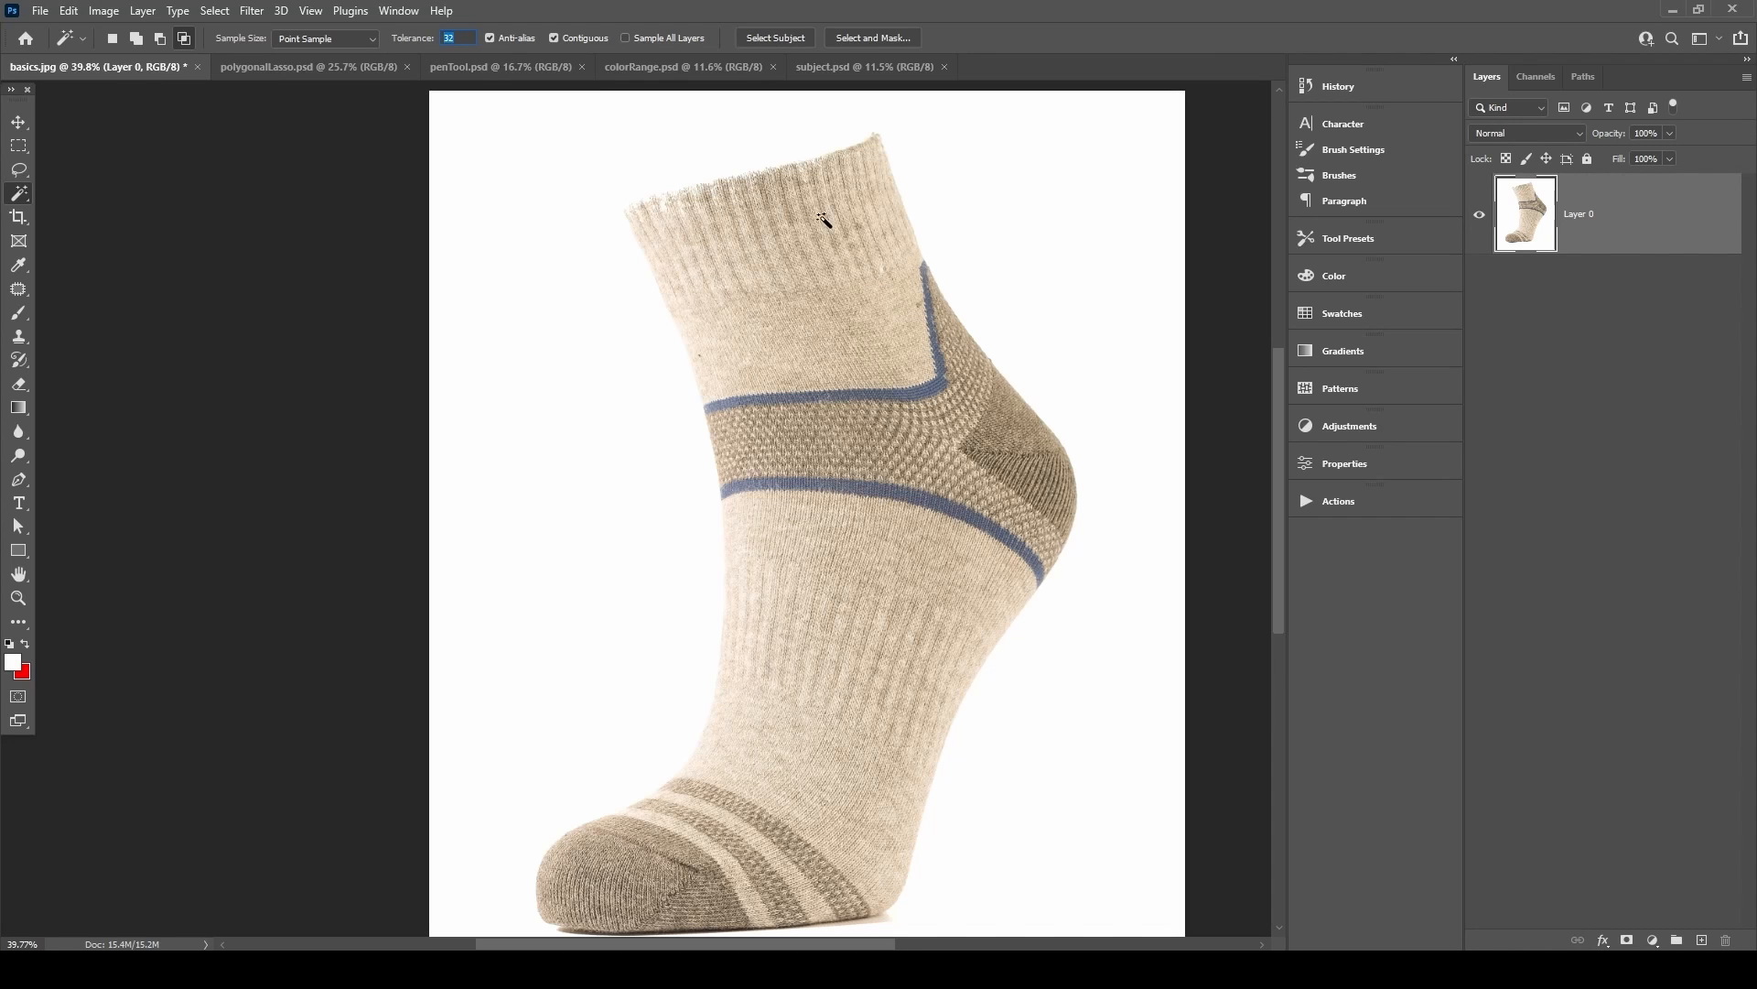
# Set the Magic Wand tolerance to 3 and select the white backdrop around the sock.
pyautogui.moveTo(676, 175); pyautogui.dragTo(816, 161)
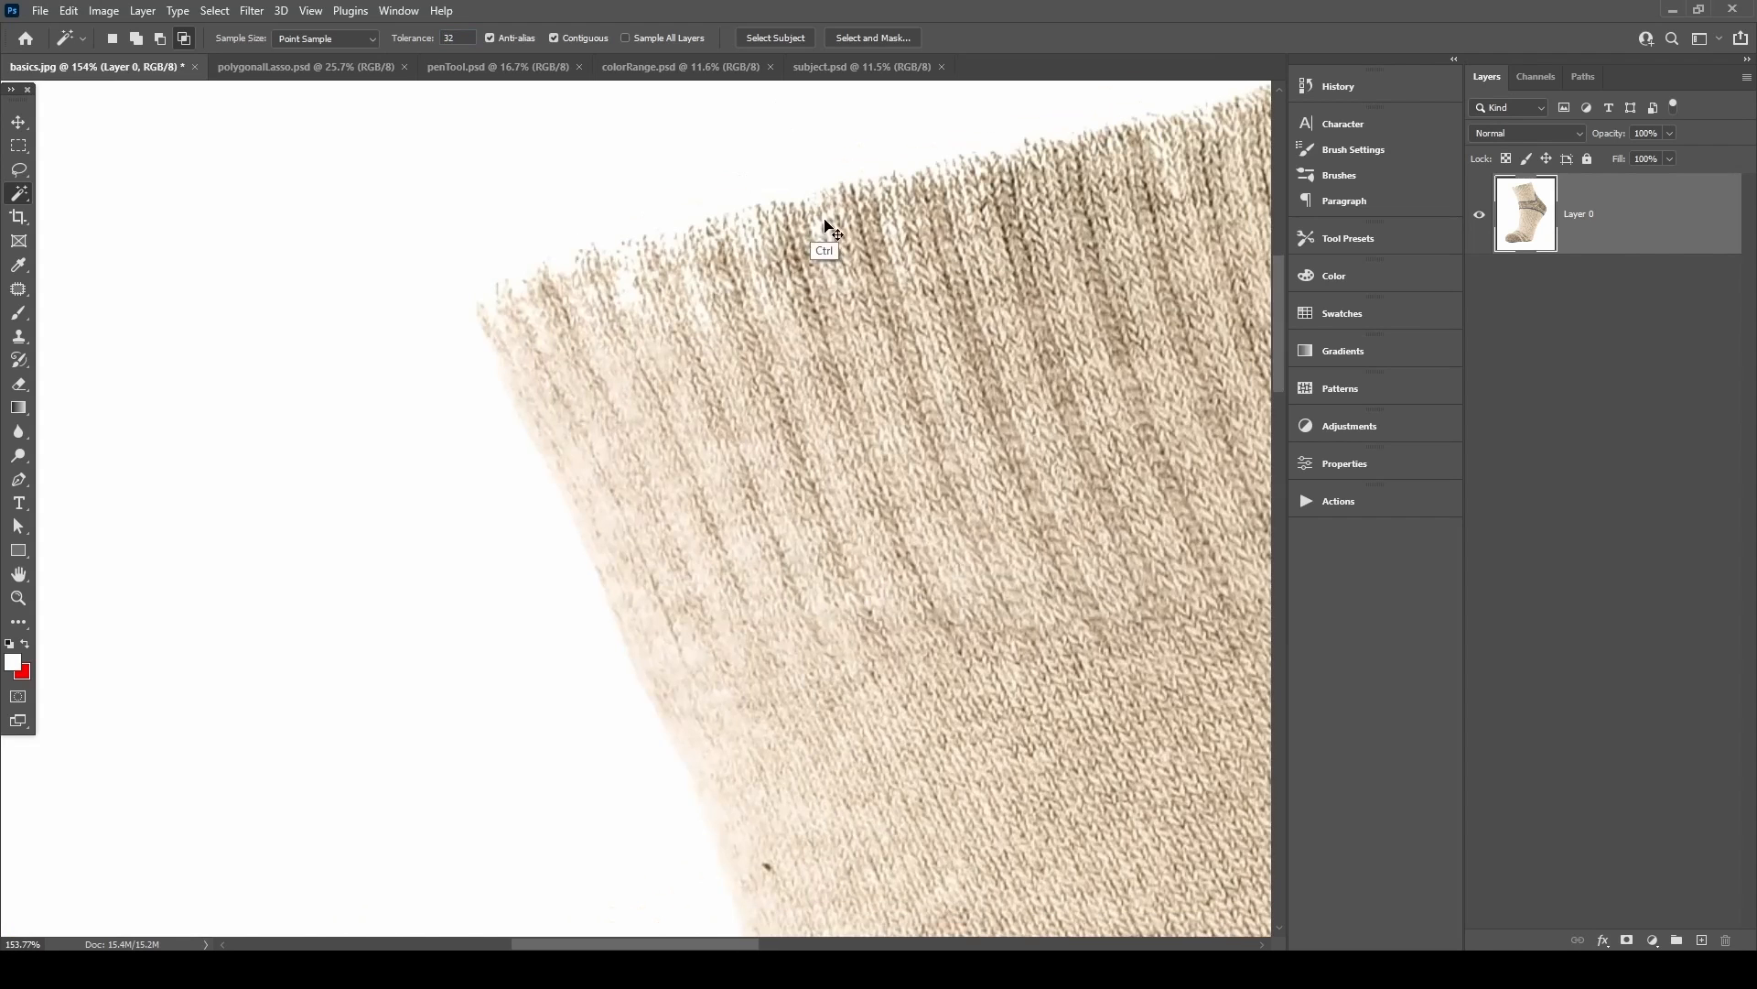
pyautogui.scroll(-5, 757, 584)
pyautogui.moveTo(767, 595); pyautogui.dragTo(700, 463)
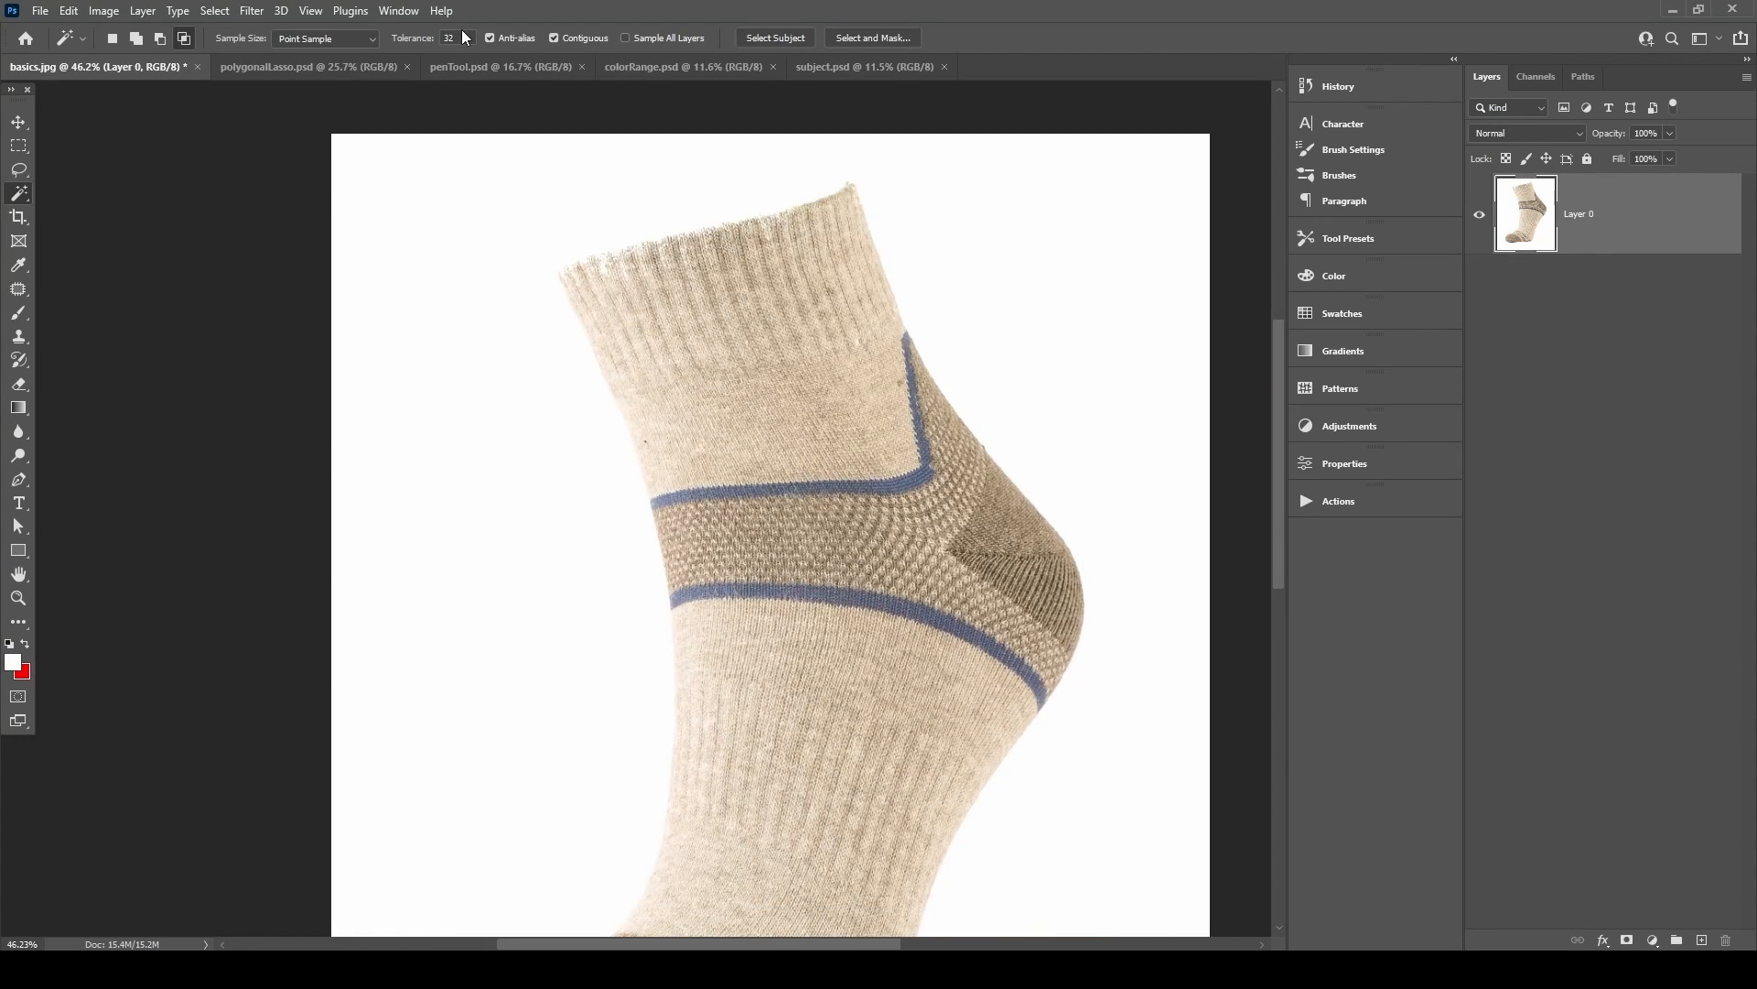
pyautogui.moveTo(585, 322); pyautogui.dragTo(583, 324)
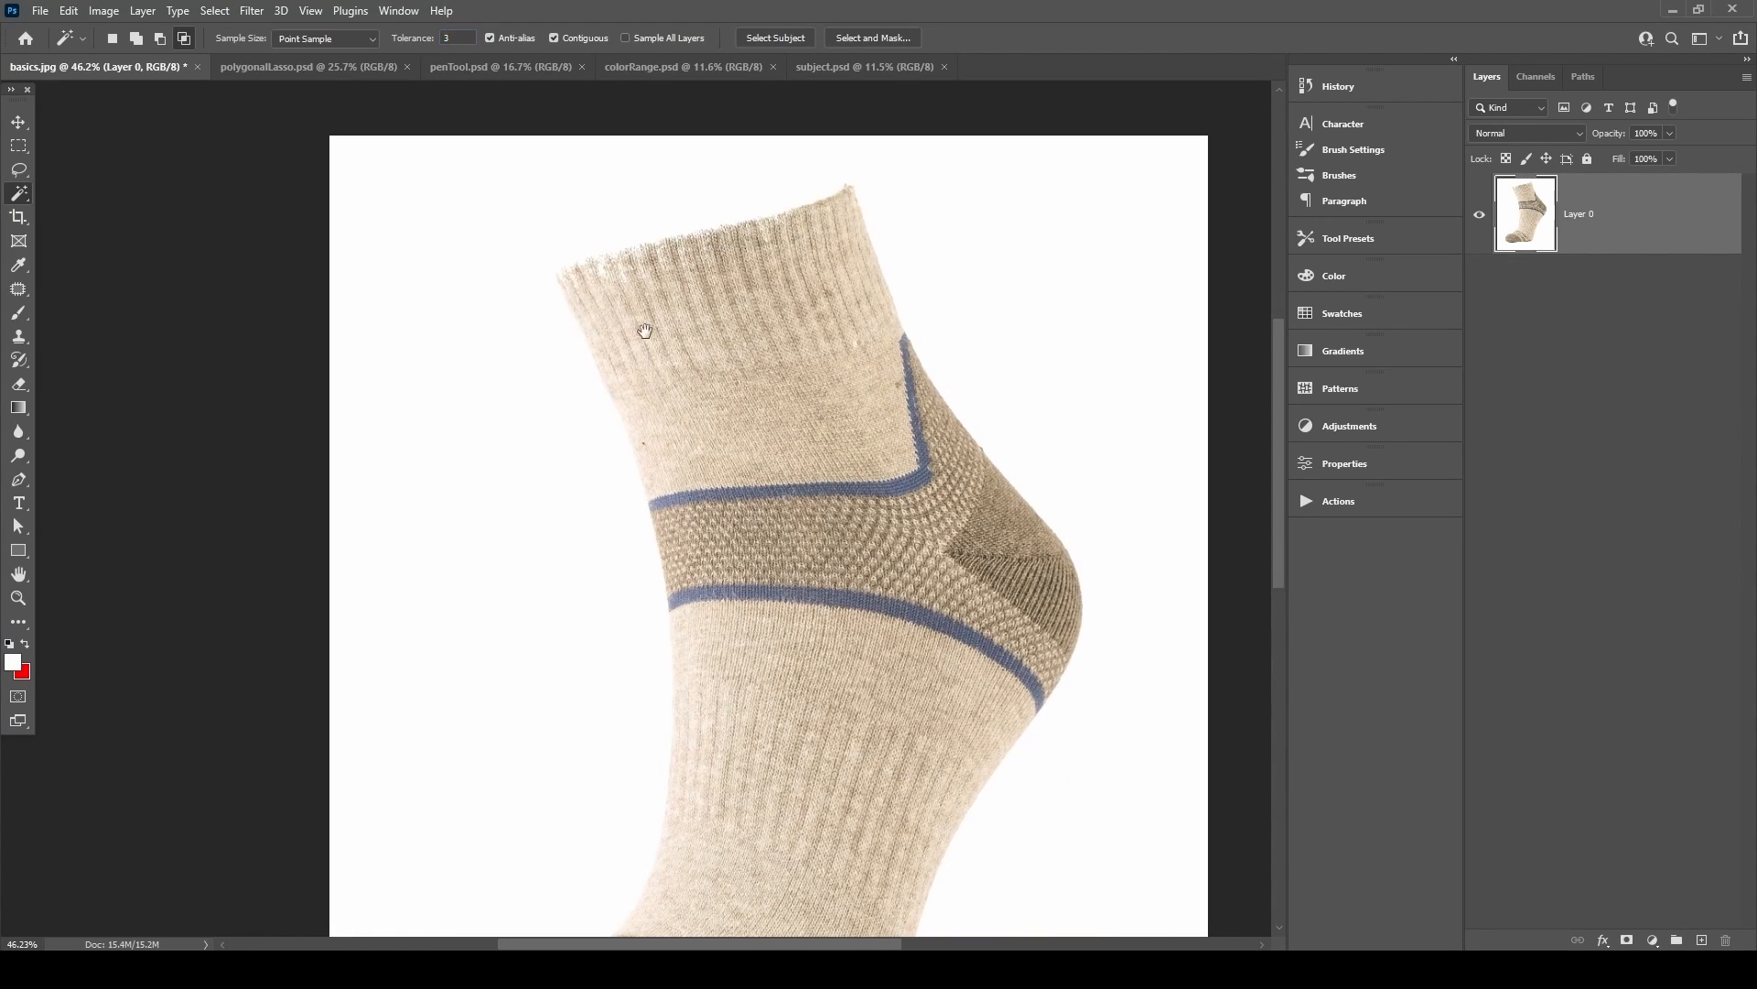
pyautogui.click(418, 280)
pyautogui.scroll(-3, 797, 491)
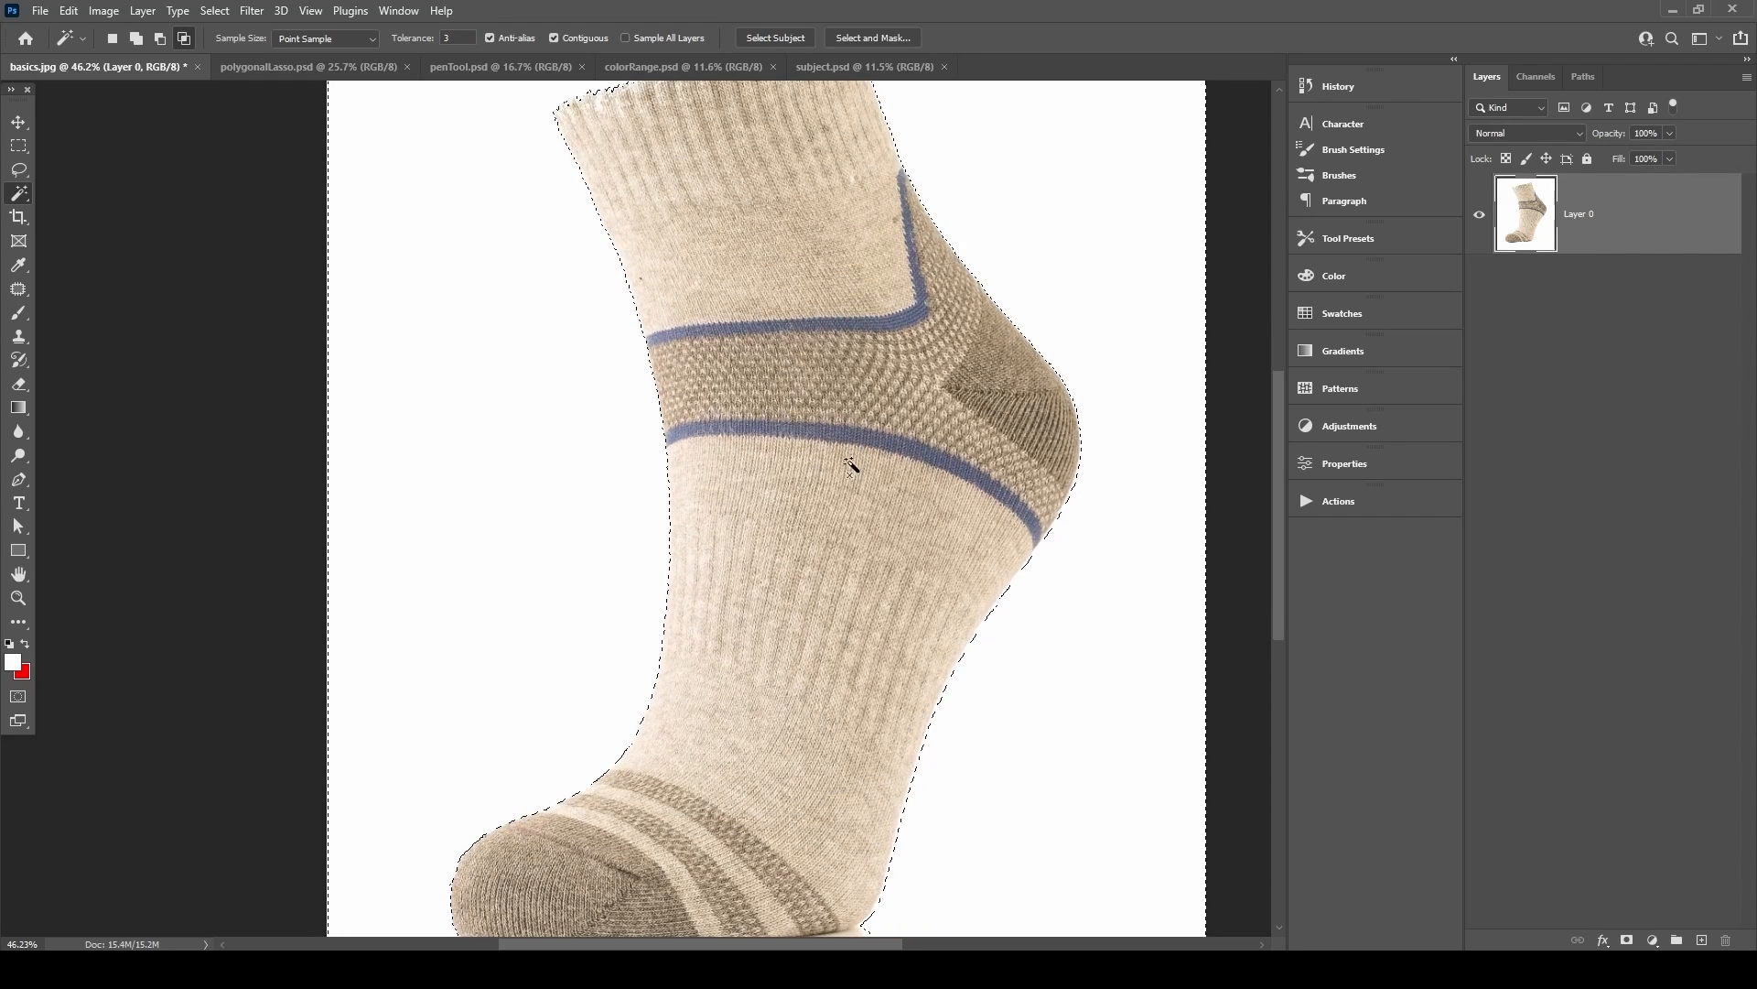
pyautogui.scroll(3, 705, 522)
pyautogui.hscroll(2, 705, 522)
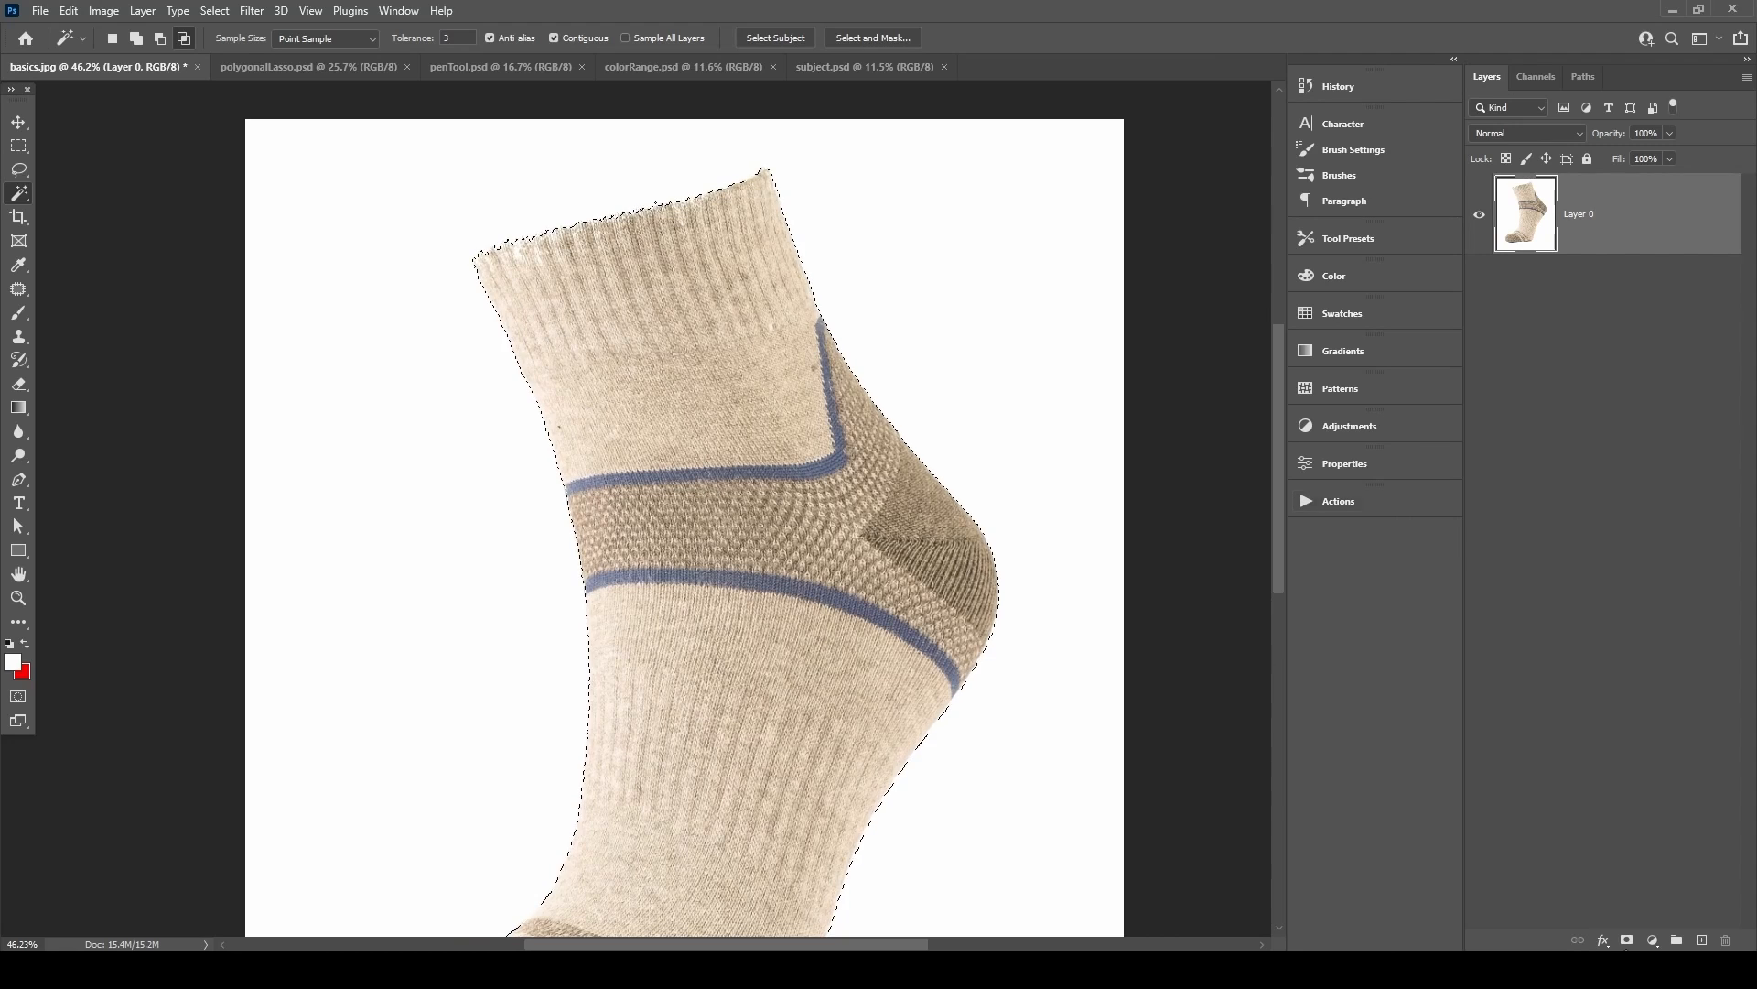
# Mask out the selected backdrop on the sock layer and fill a new layer beneath it with the red background color.
pyautogui.keyDown('alt'); pyautogui.click(1628, 940); pyautogui.keyUp('alt')
pyautogui.keyDown('ctrl'); pyautogui.click(1703, 942); pyautogui.keyUp('ctrl')
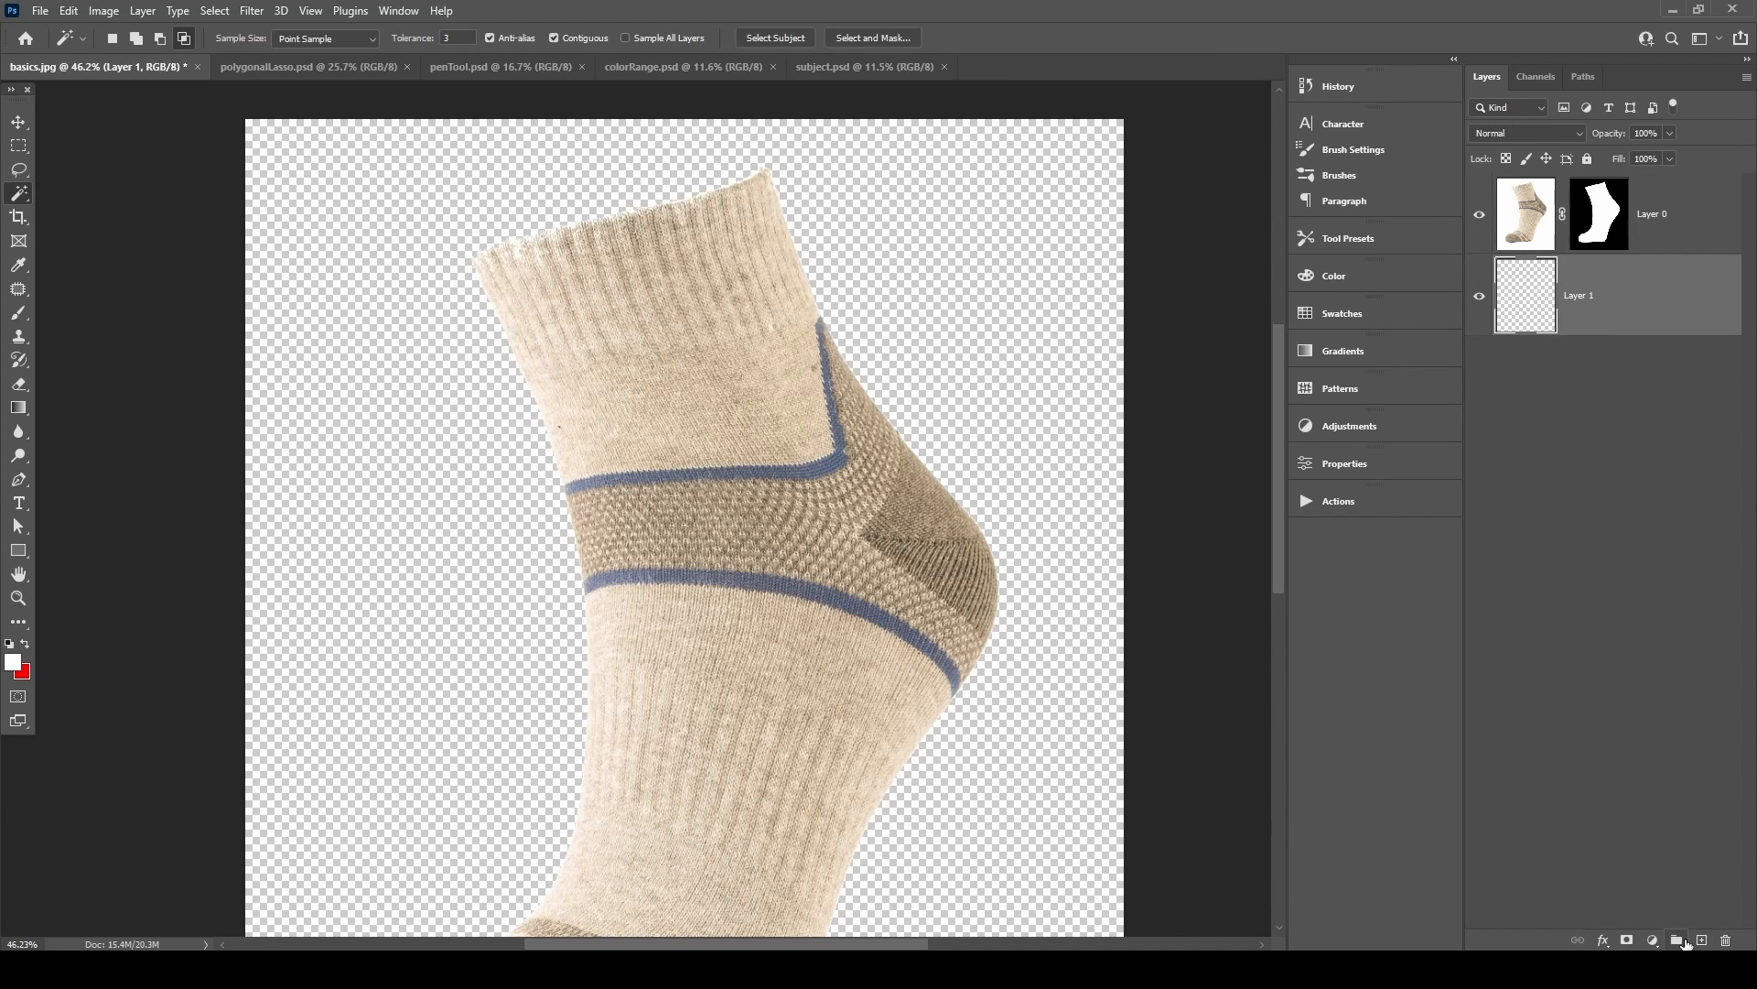
pyautogui.hotkey('ctrl', 'BackSpace')
pyautogui.scroll(-3, 783, 467)
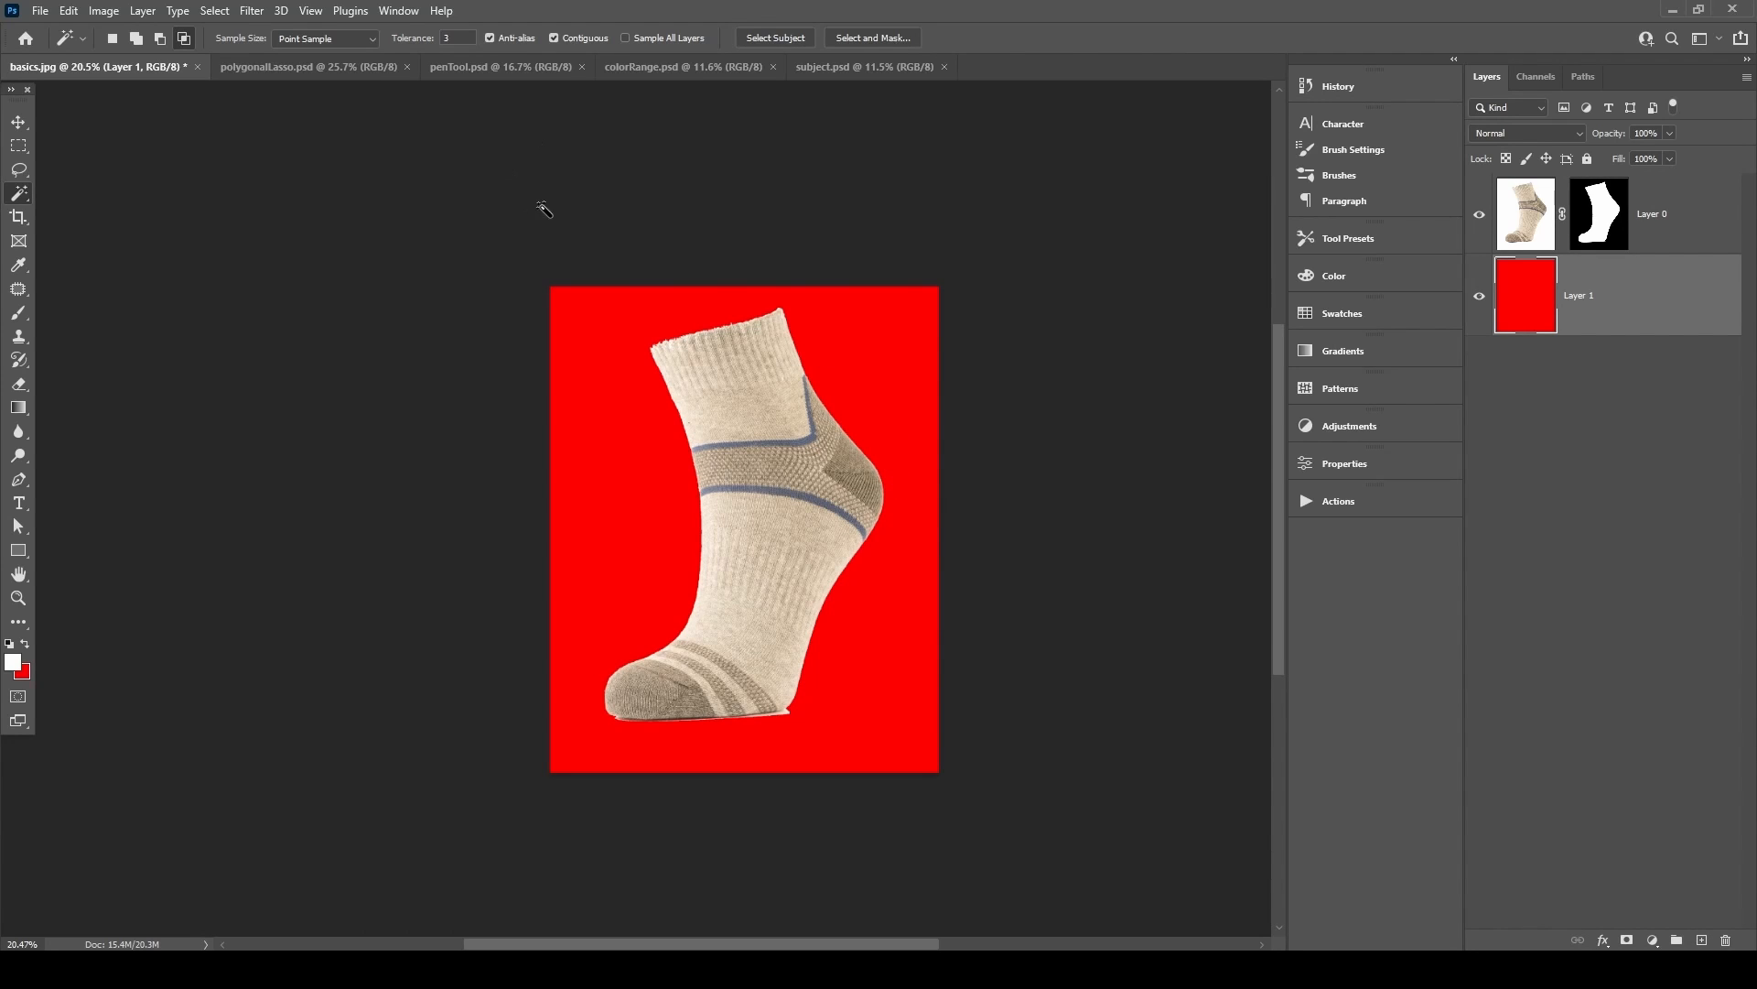
# Switch to the polygonalLasso.psd document, try a freehand Lasso selection near the building's roofline and deselect it.
pyautogui.hotkey('ctrl', 'Tab')
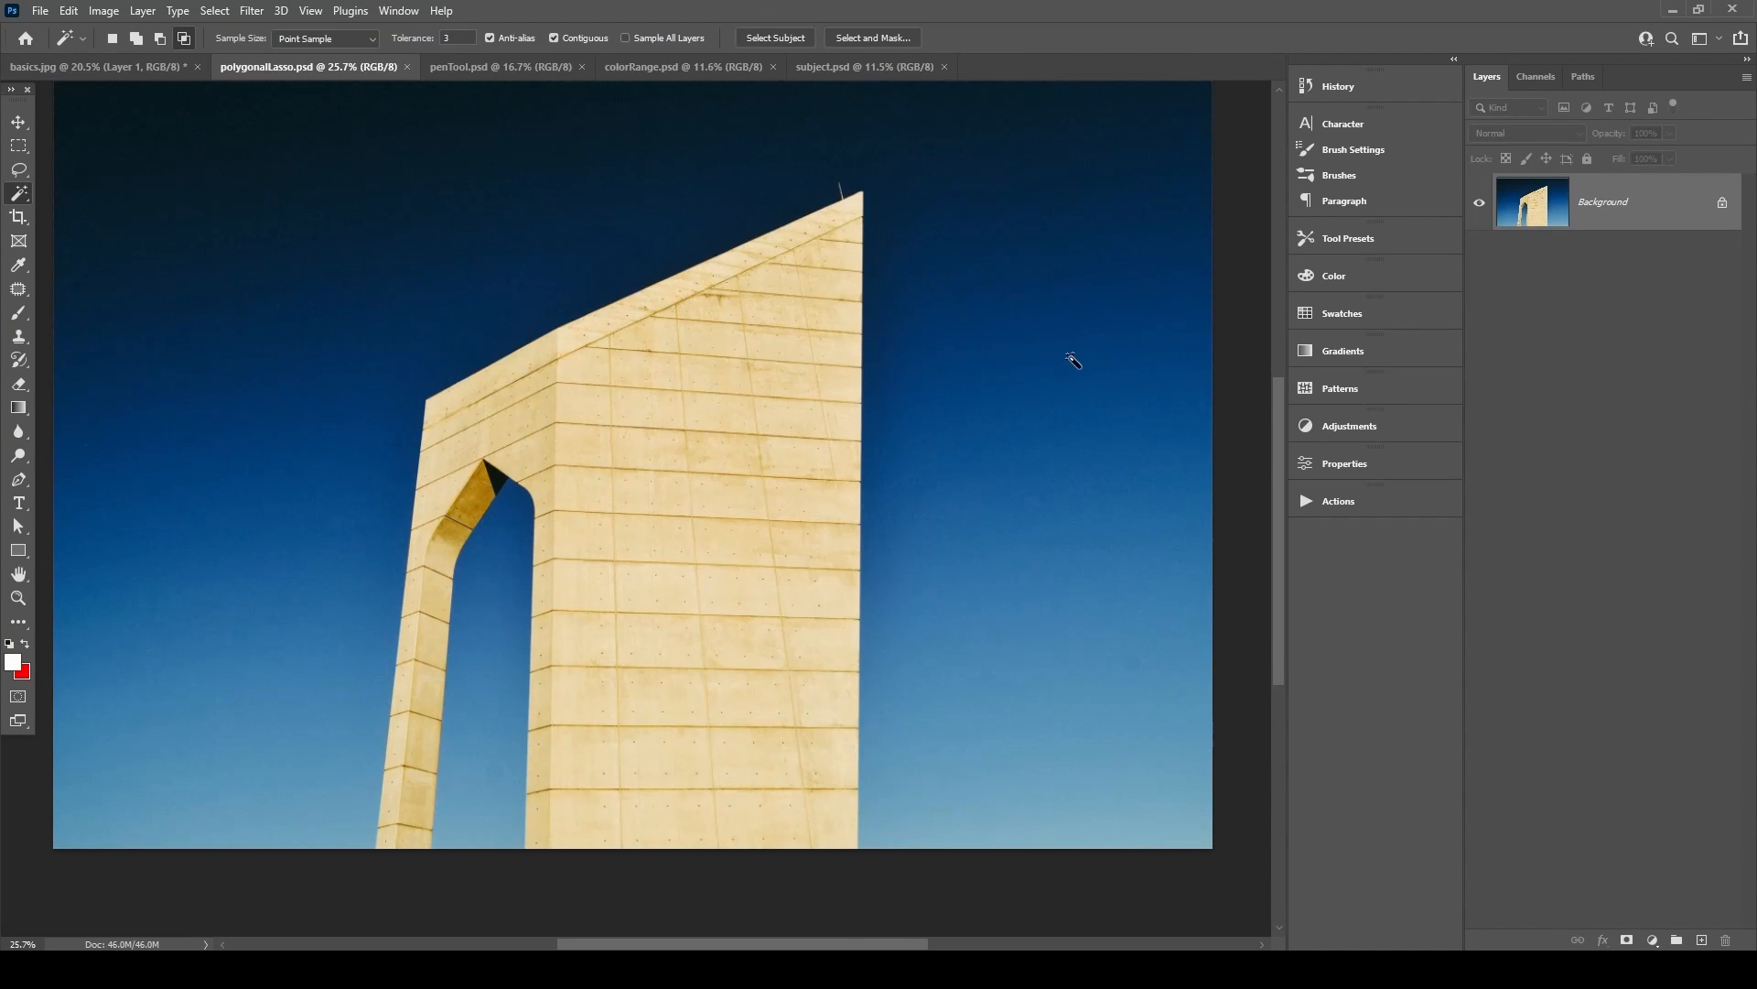
pyautogui.press('l')
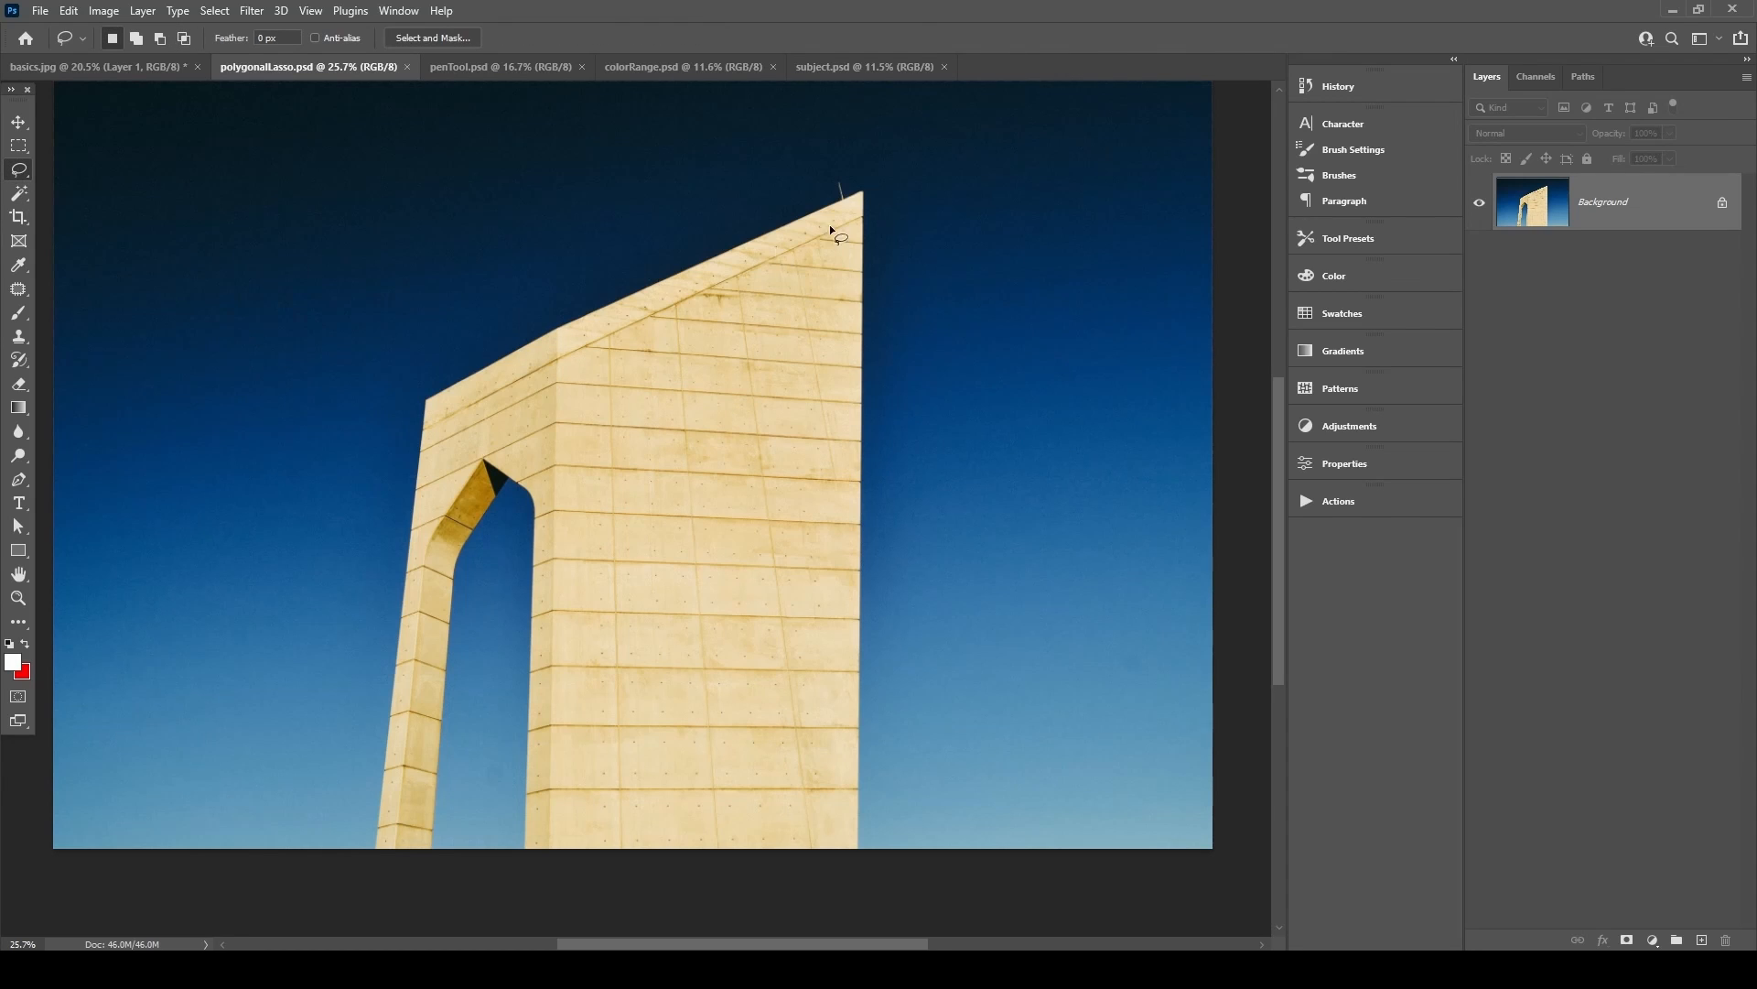
pyautogui.moveTo(617, 184)
pyautogui.mouseDown()
pyautogui.moveTo(875, 226)
pyautogui.moveTo(718, 231)
pyautogui.mouseUp()
pyautogui.hotkey('ctrl', 'd')
# Try tracing the building's outline with the Magnetic Lasso and discard the path.
pyautogui.click(19, 174)
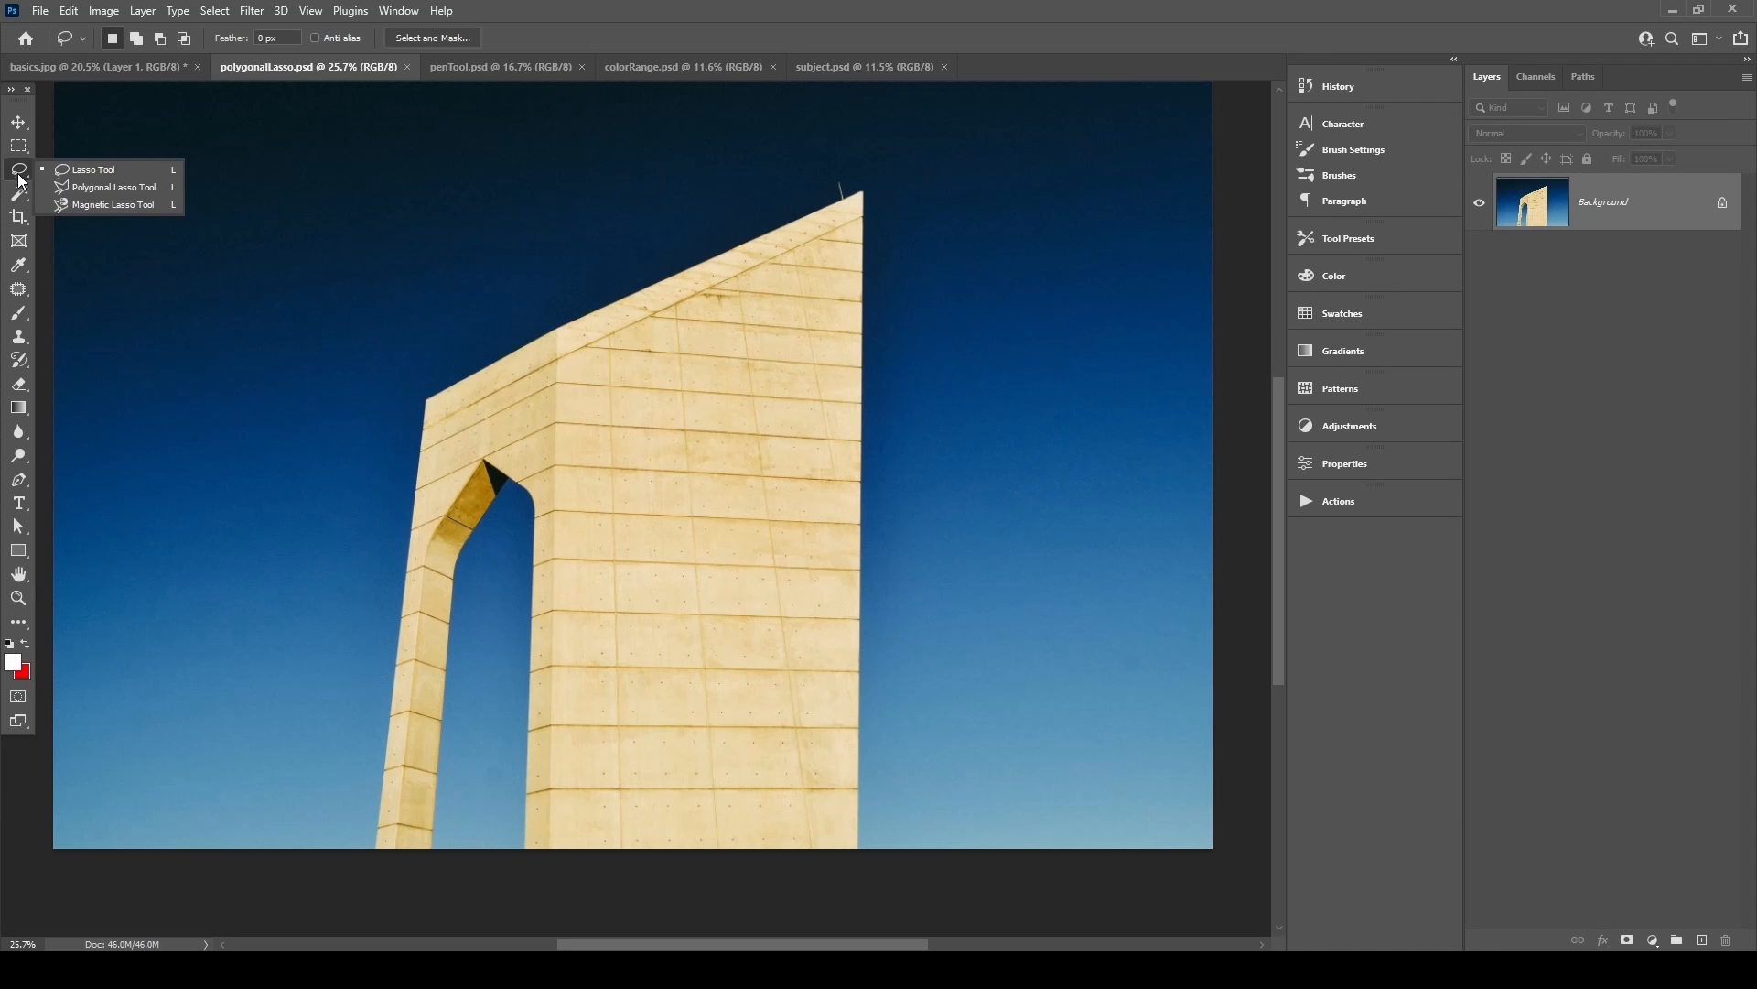
pyautogui.click(96, 206)
pyautogui.moveTo(464, 566); pyautogui.dragTo(403, 494)
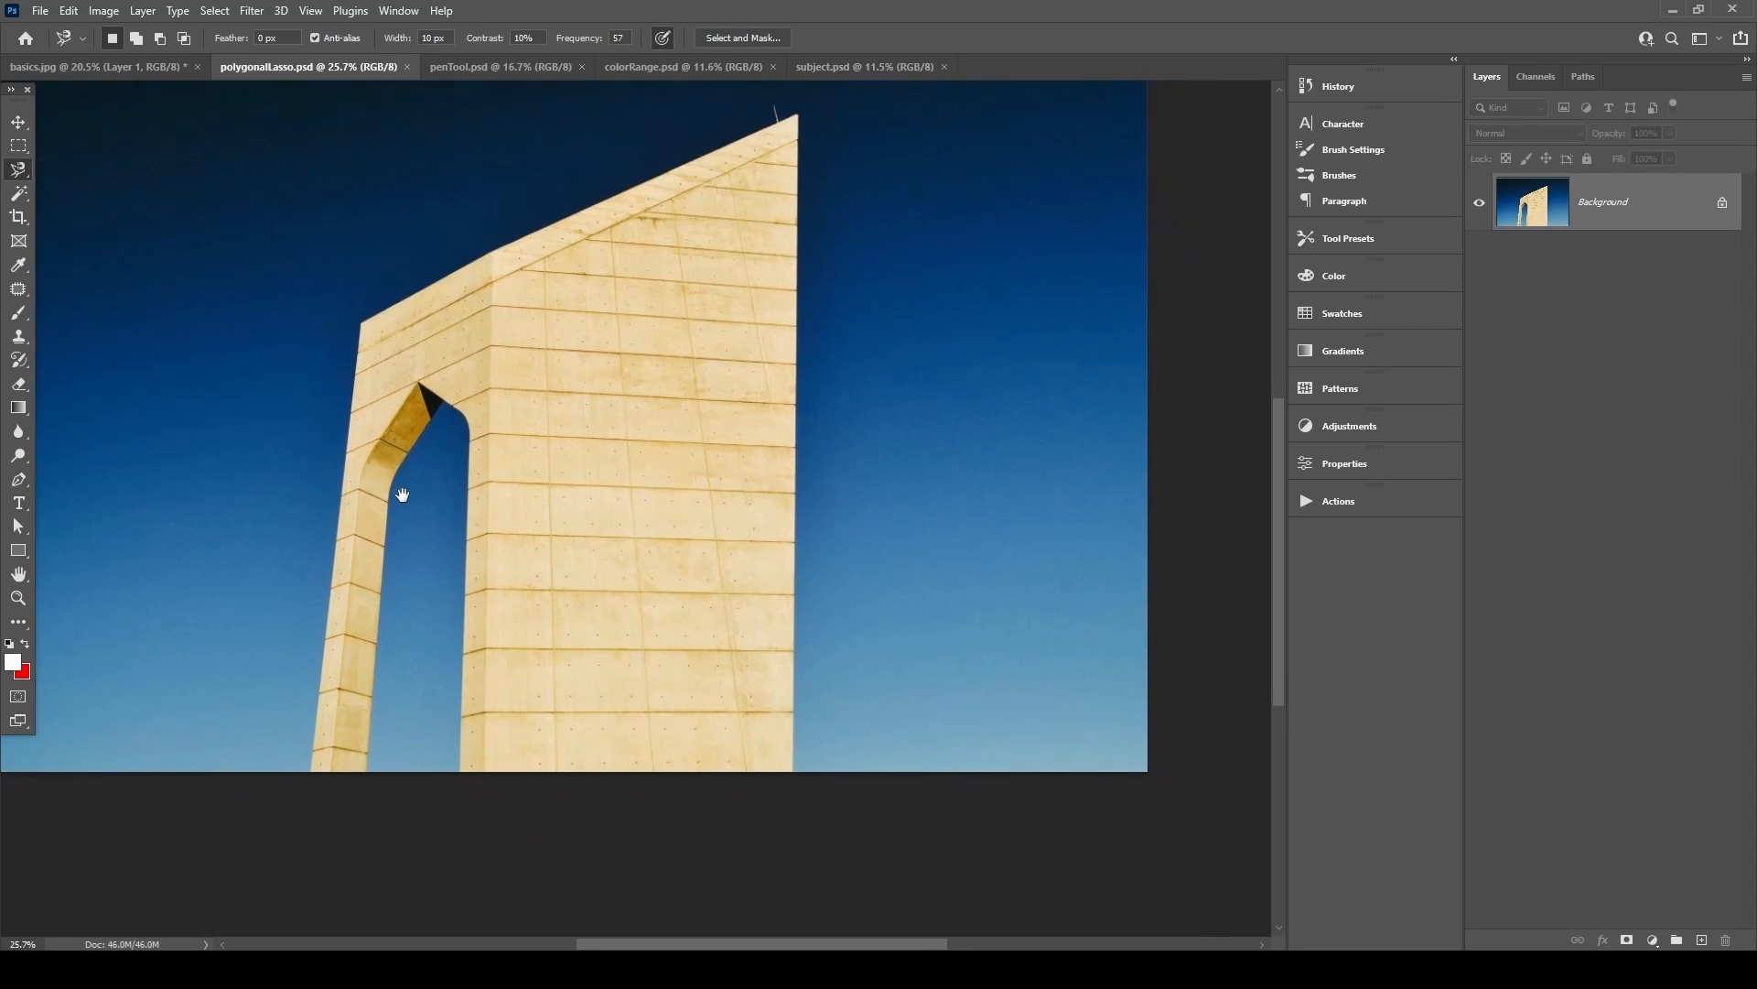
pyautogui.moveTo(876, 586); pyautogui.dragTo(920, 709)
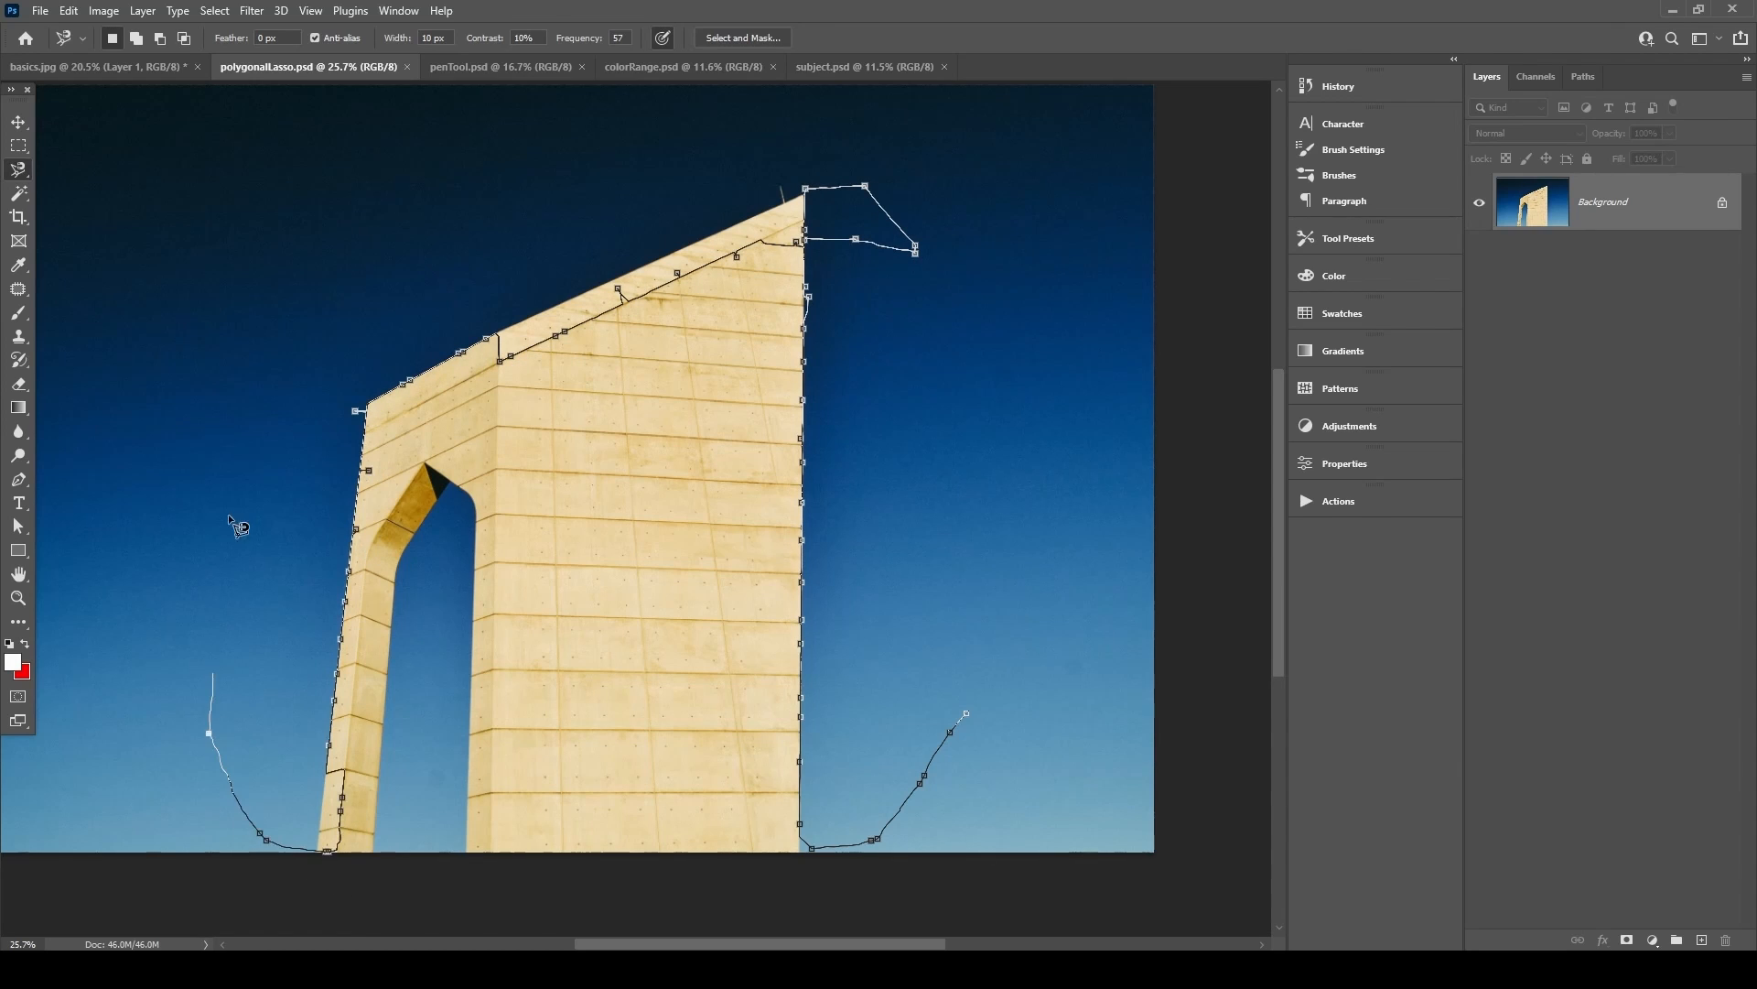
pyautogui.press('Escape')
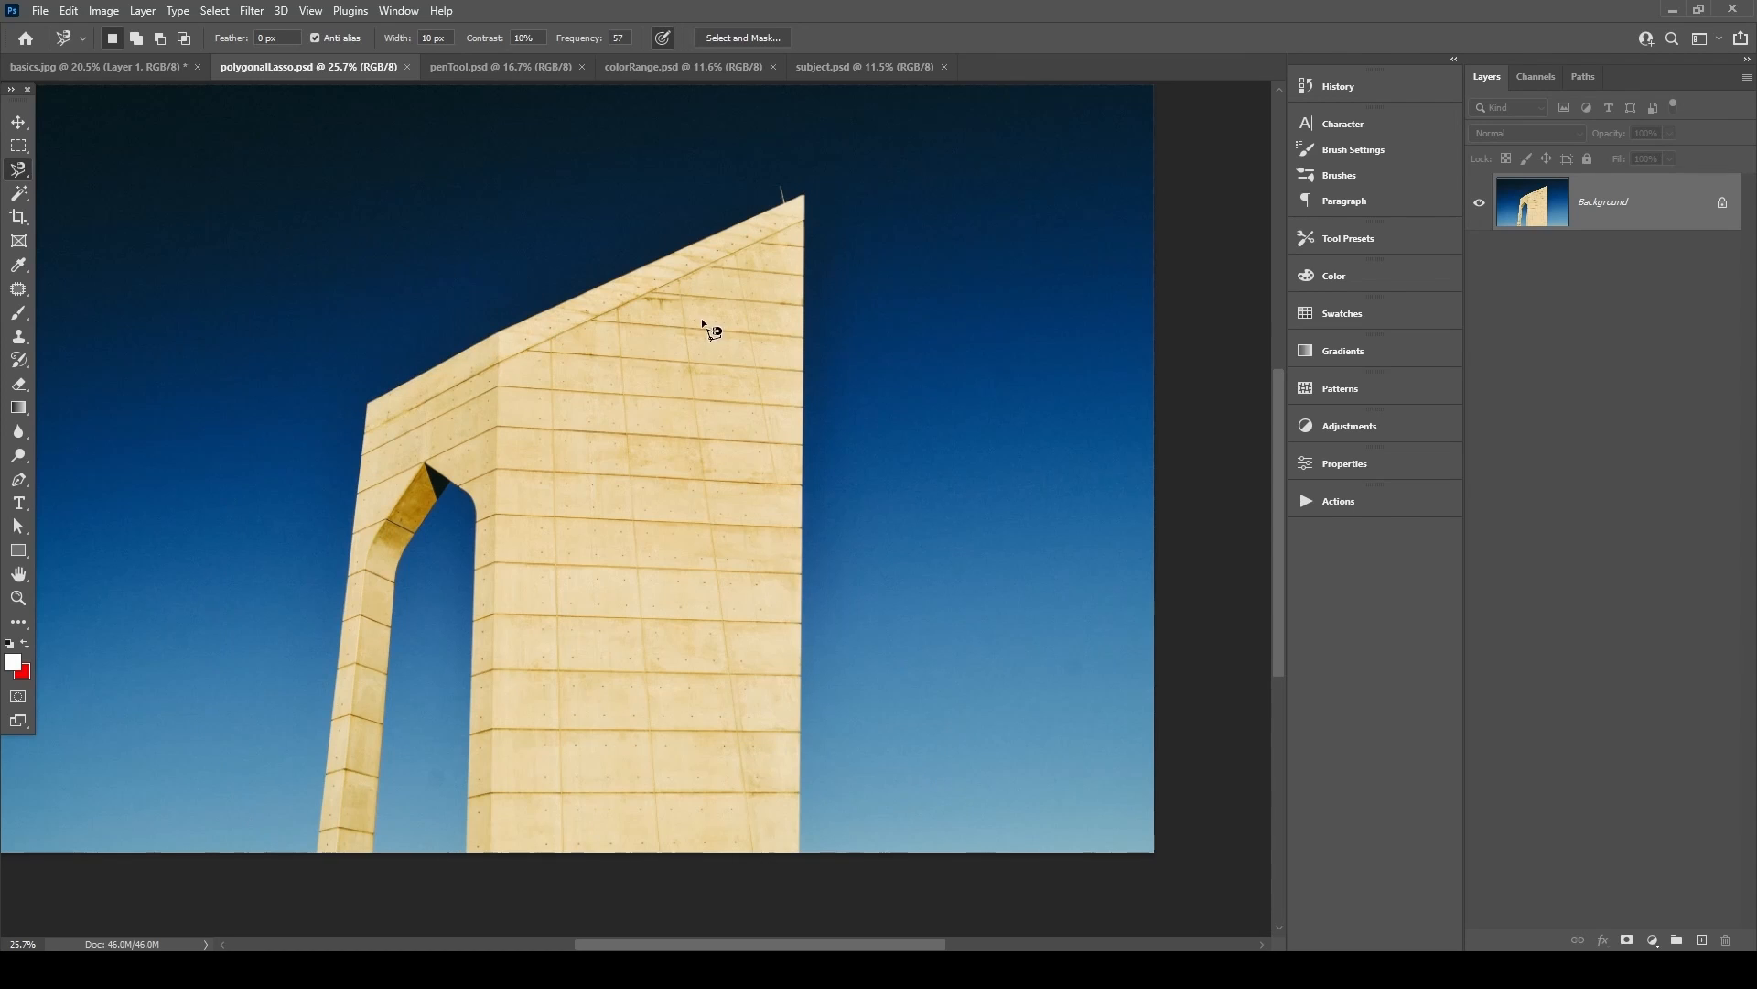
# Start a Polygonal Lasso outline at the building's lower right corner, up its right edge and along the roofline to the upper left corner.
pyautogui.rightClick(19, 177)
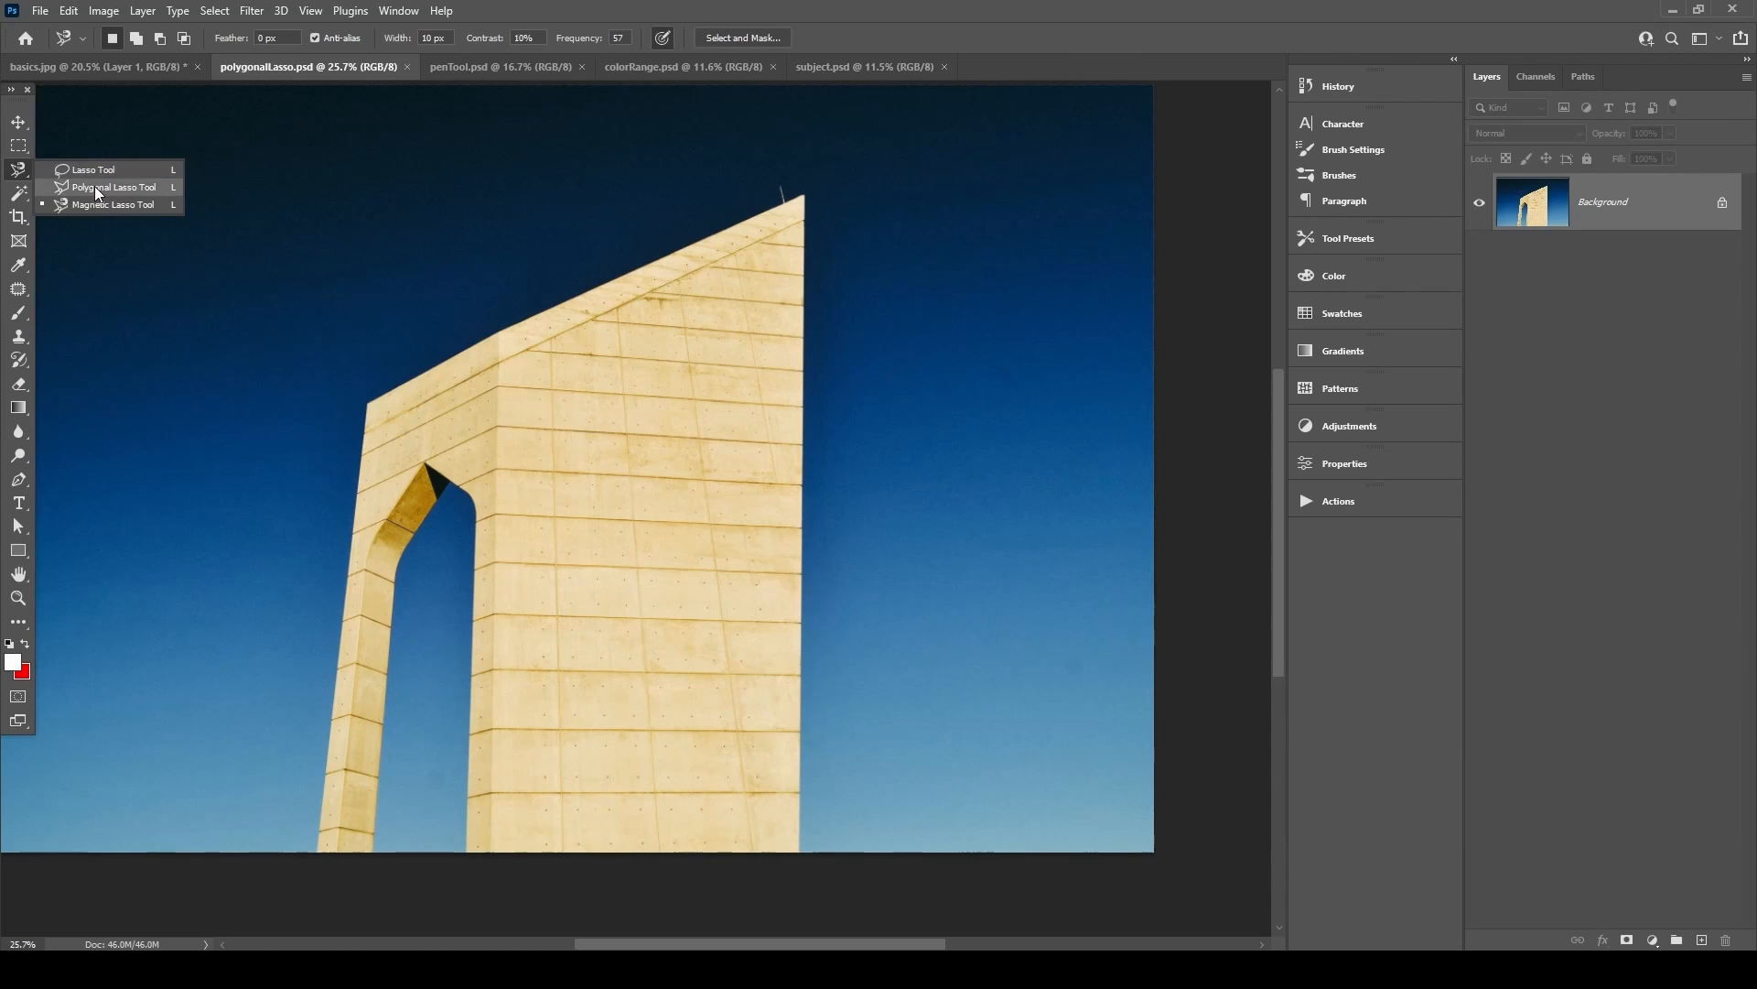
pyautogui.click(95, 186)
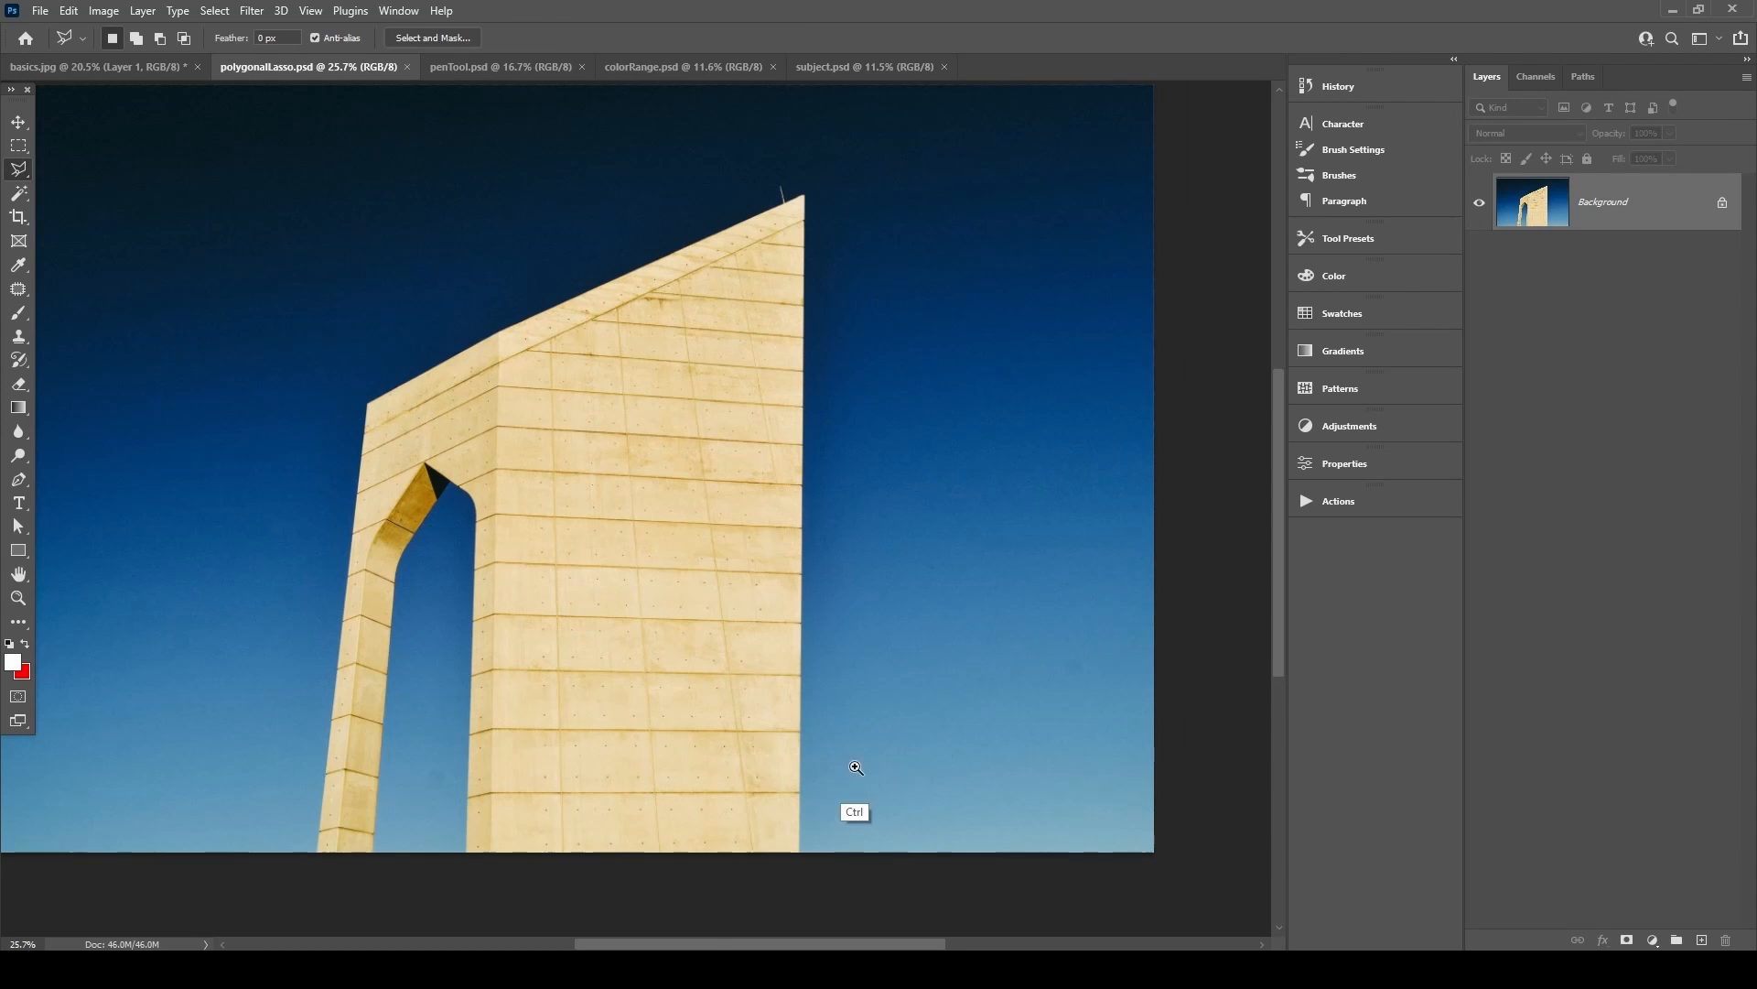
pyautogui.scroll(5, 860, 723)
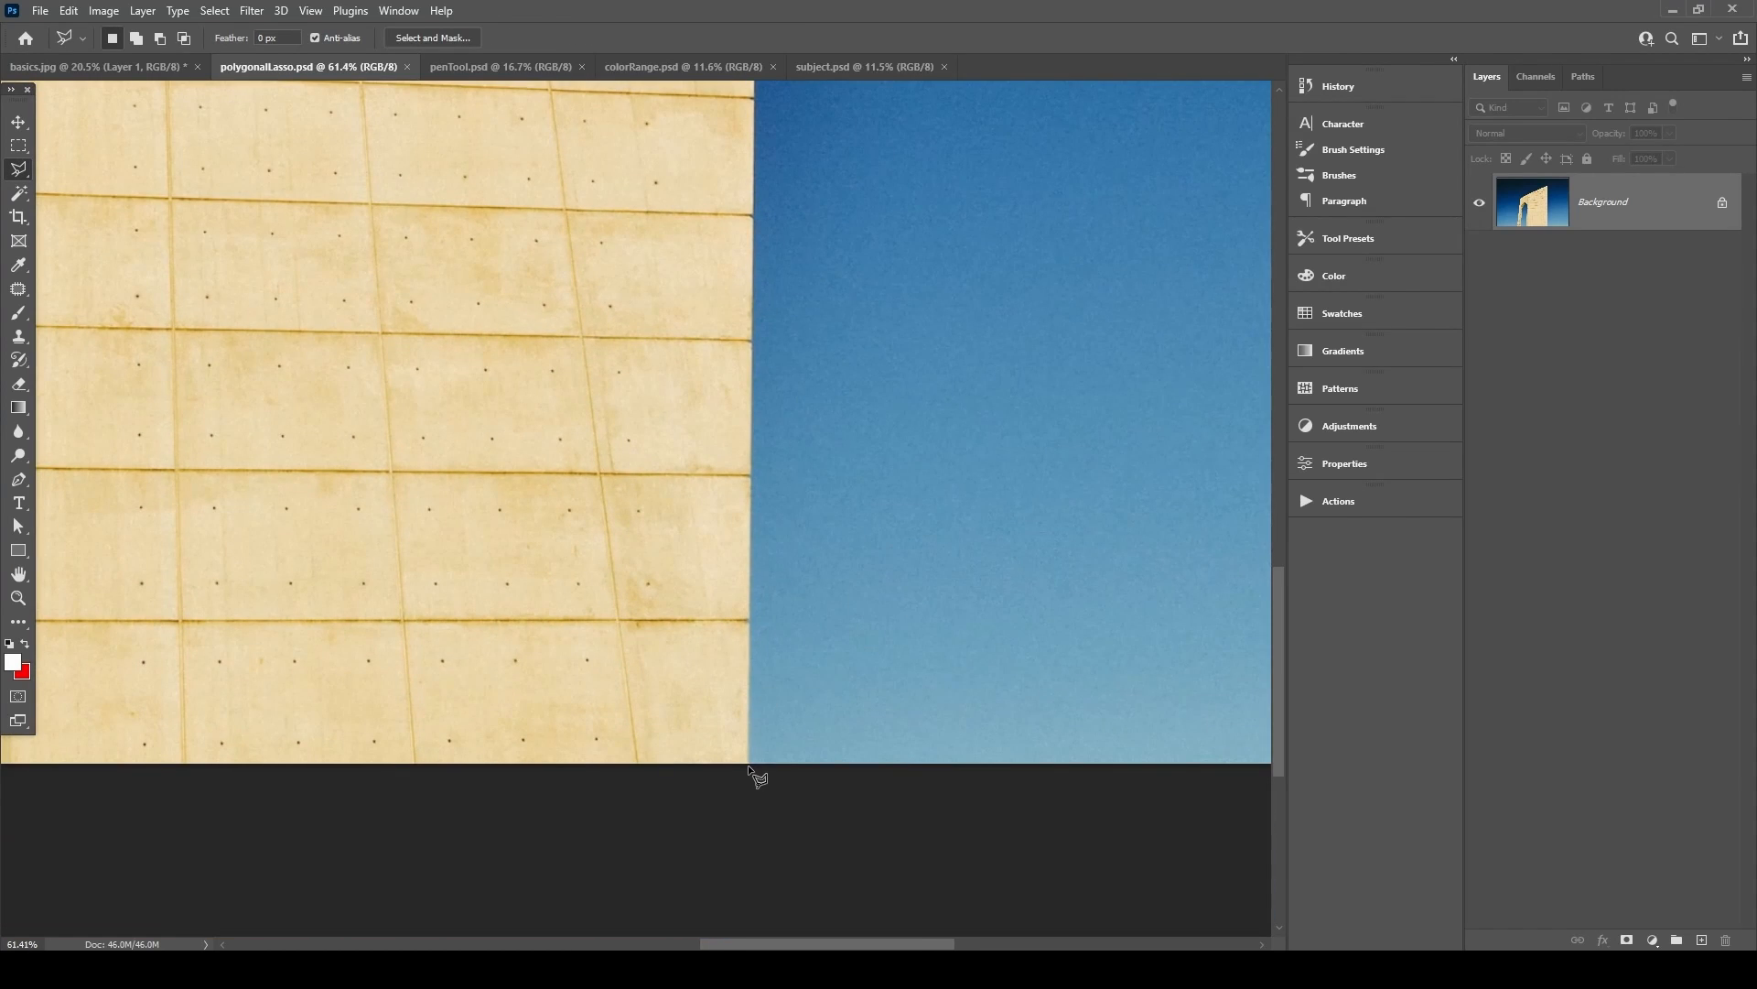
pyautogui.moveTo(789, 35)
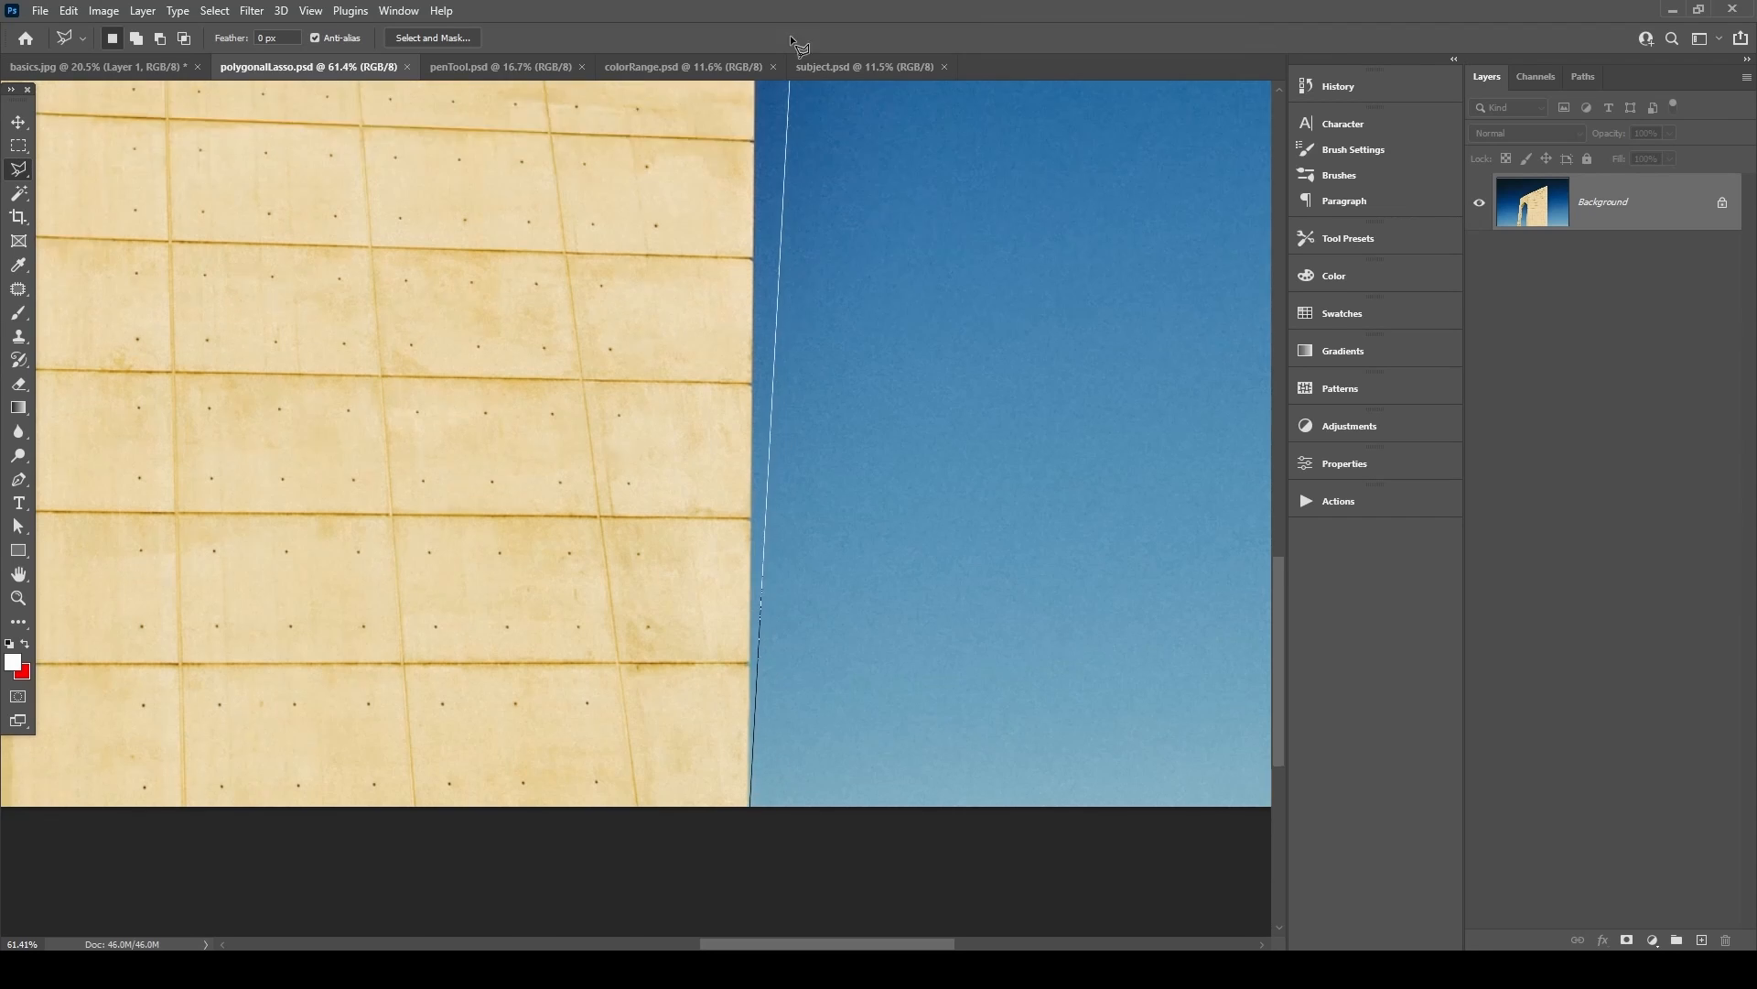
pyautogui.click(760, 326)
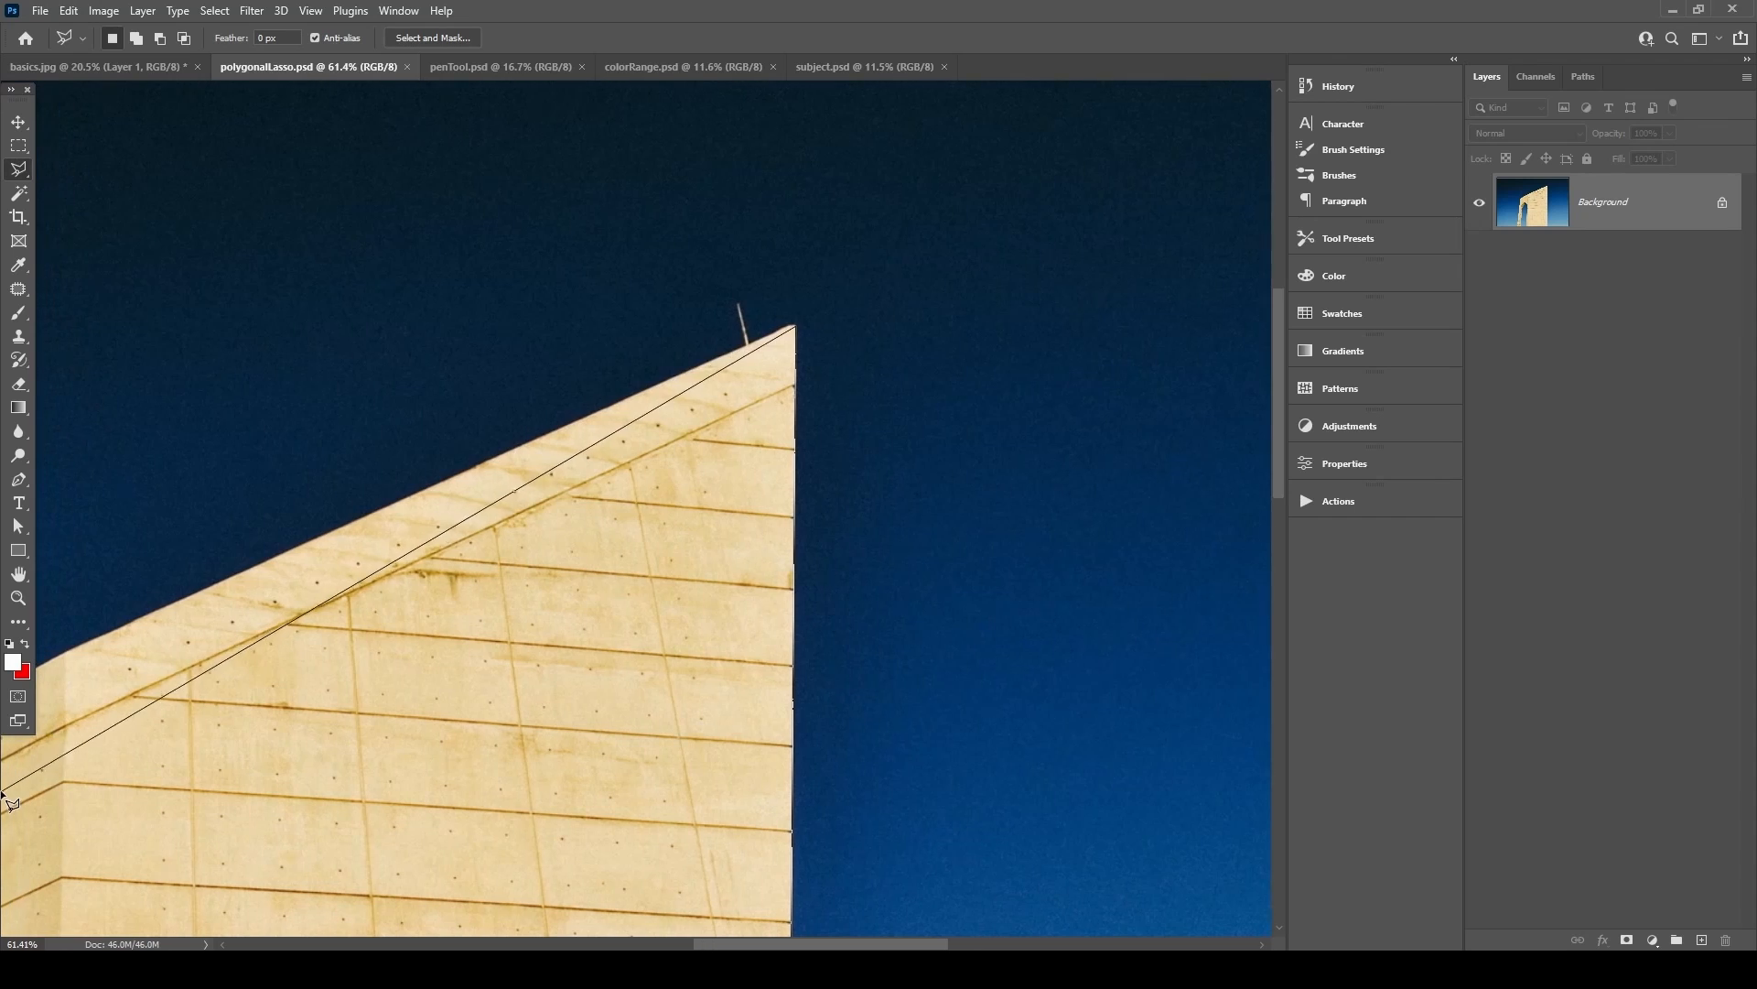
pyautogui.scroll(-3, 3, 883)
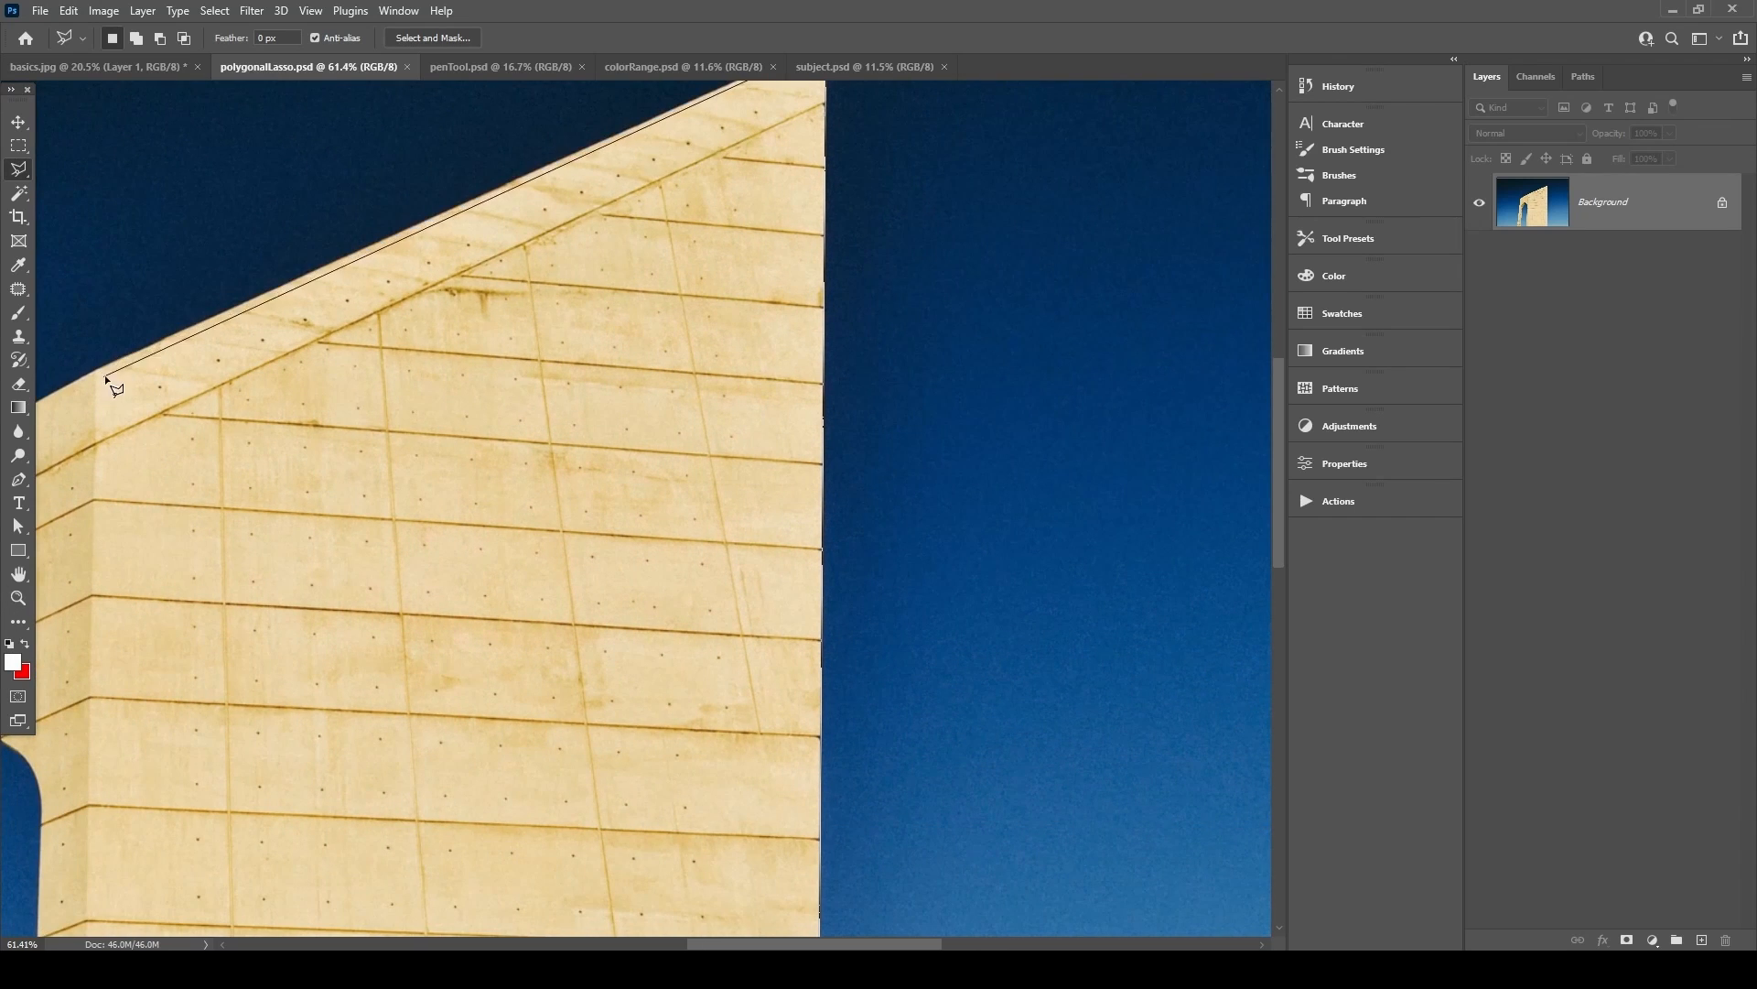
pyautogui.moveTo(137, 381)
pyautogui.mouseDown()
pyautogui.moveTo(810, 321)
pyautogui.moveTo(792, 361)
pyautogui.mouseUp()
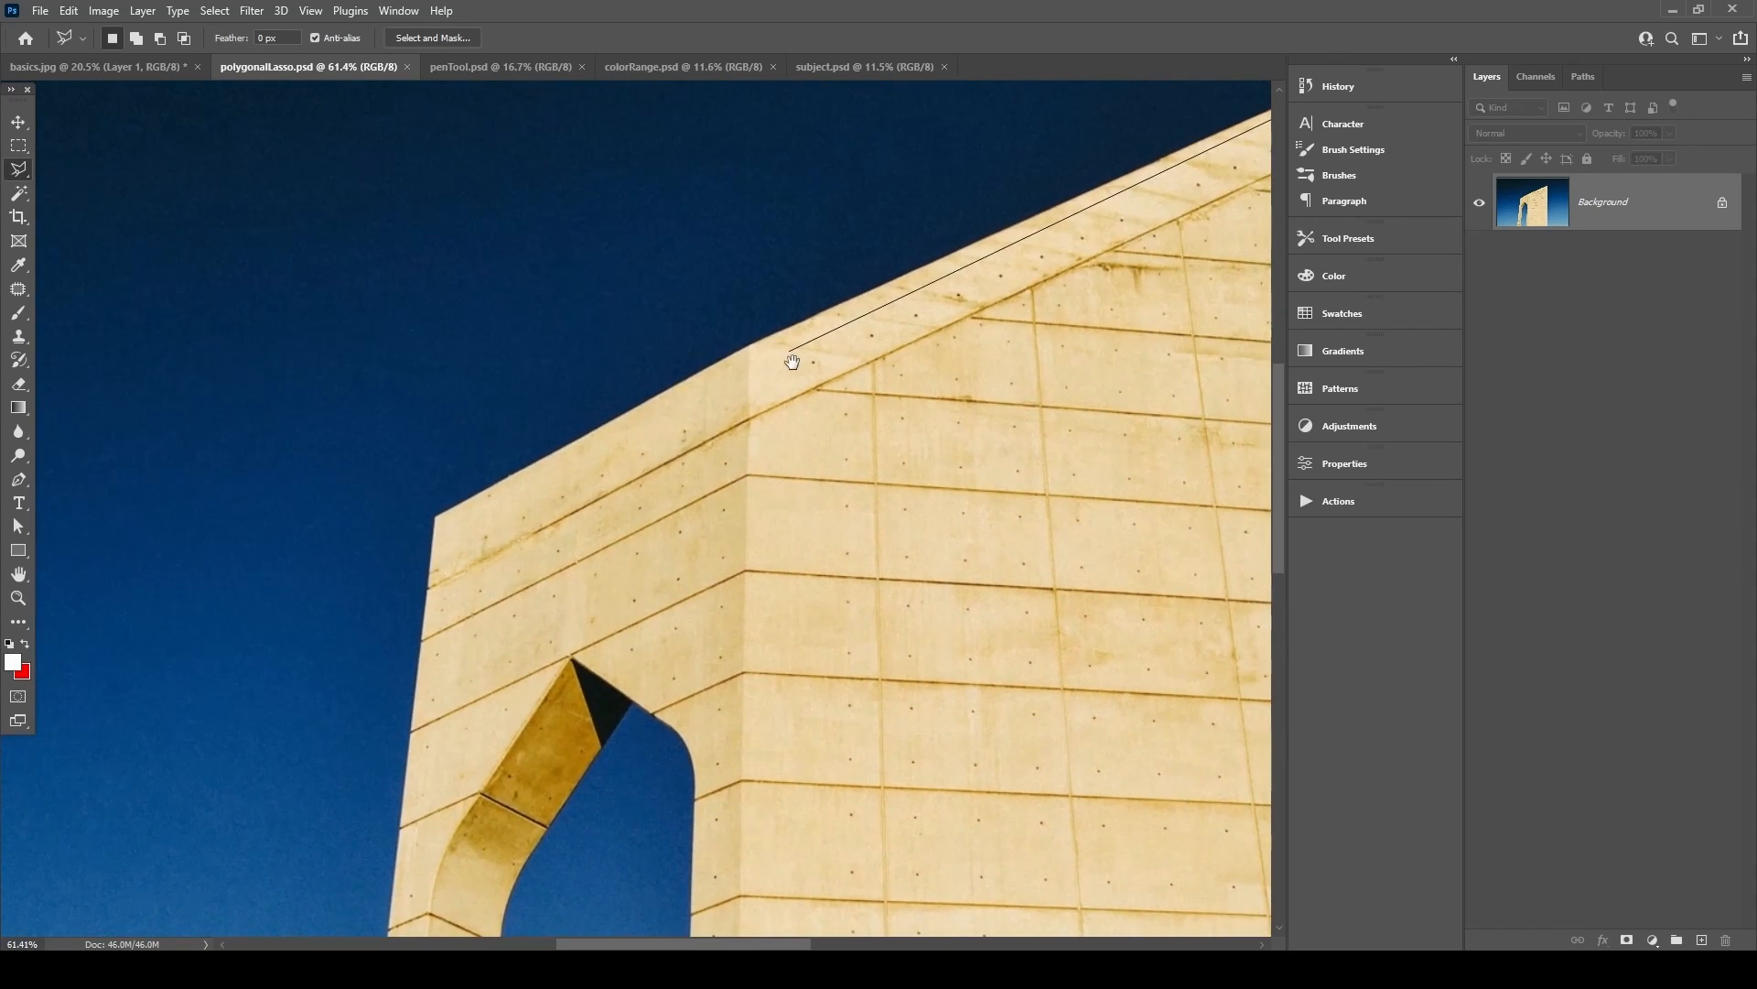
pyautogui.click(746, 348)
pyautogui.click(435, 502)
# Continue the Polygonal Lasso outline down the outer edge of the narrow leg and across its base.
pyautogui.scroll(-8, 385, 806)
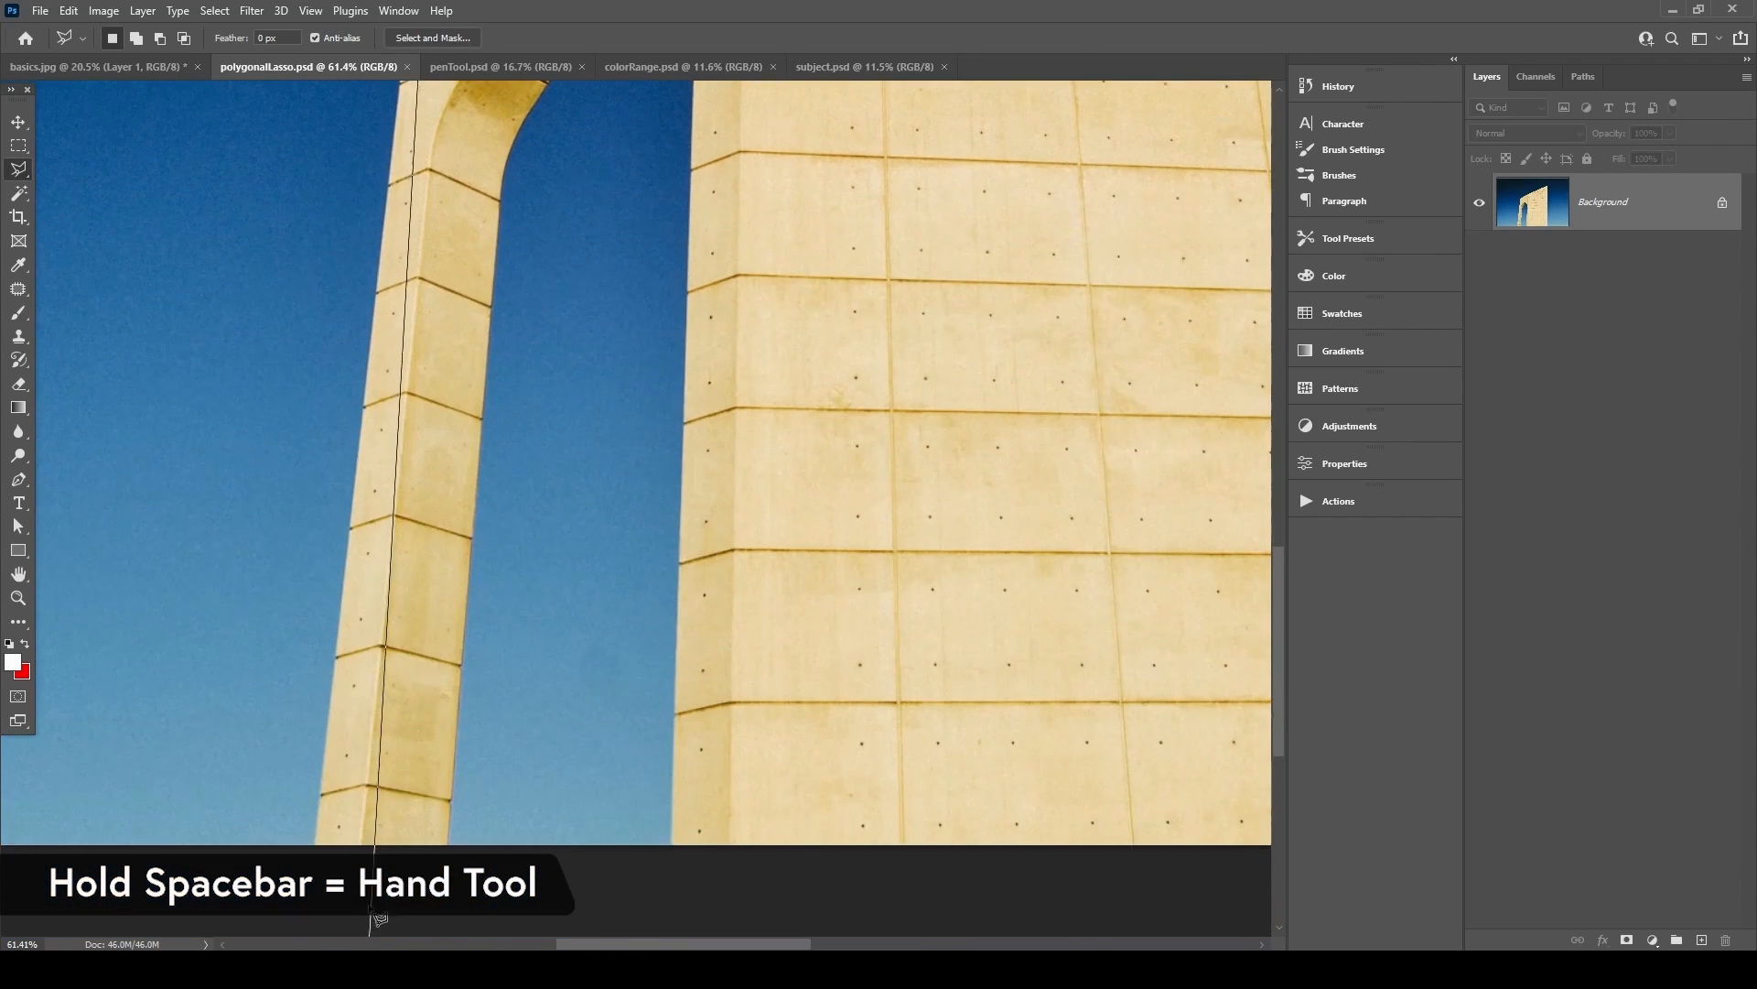
pyautogui.click(318, 843)
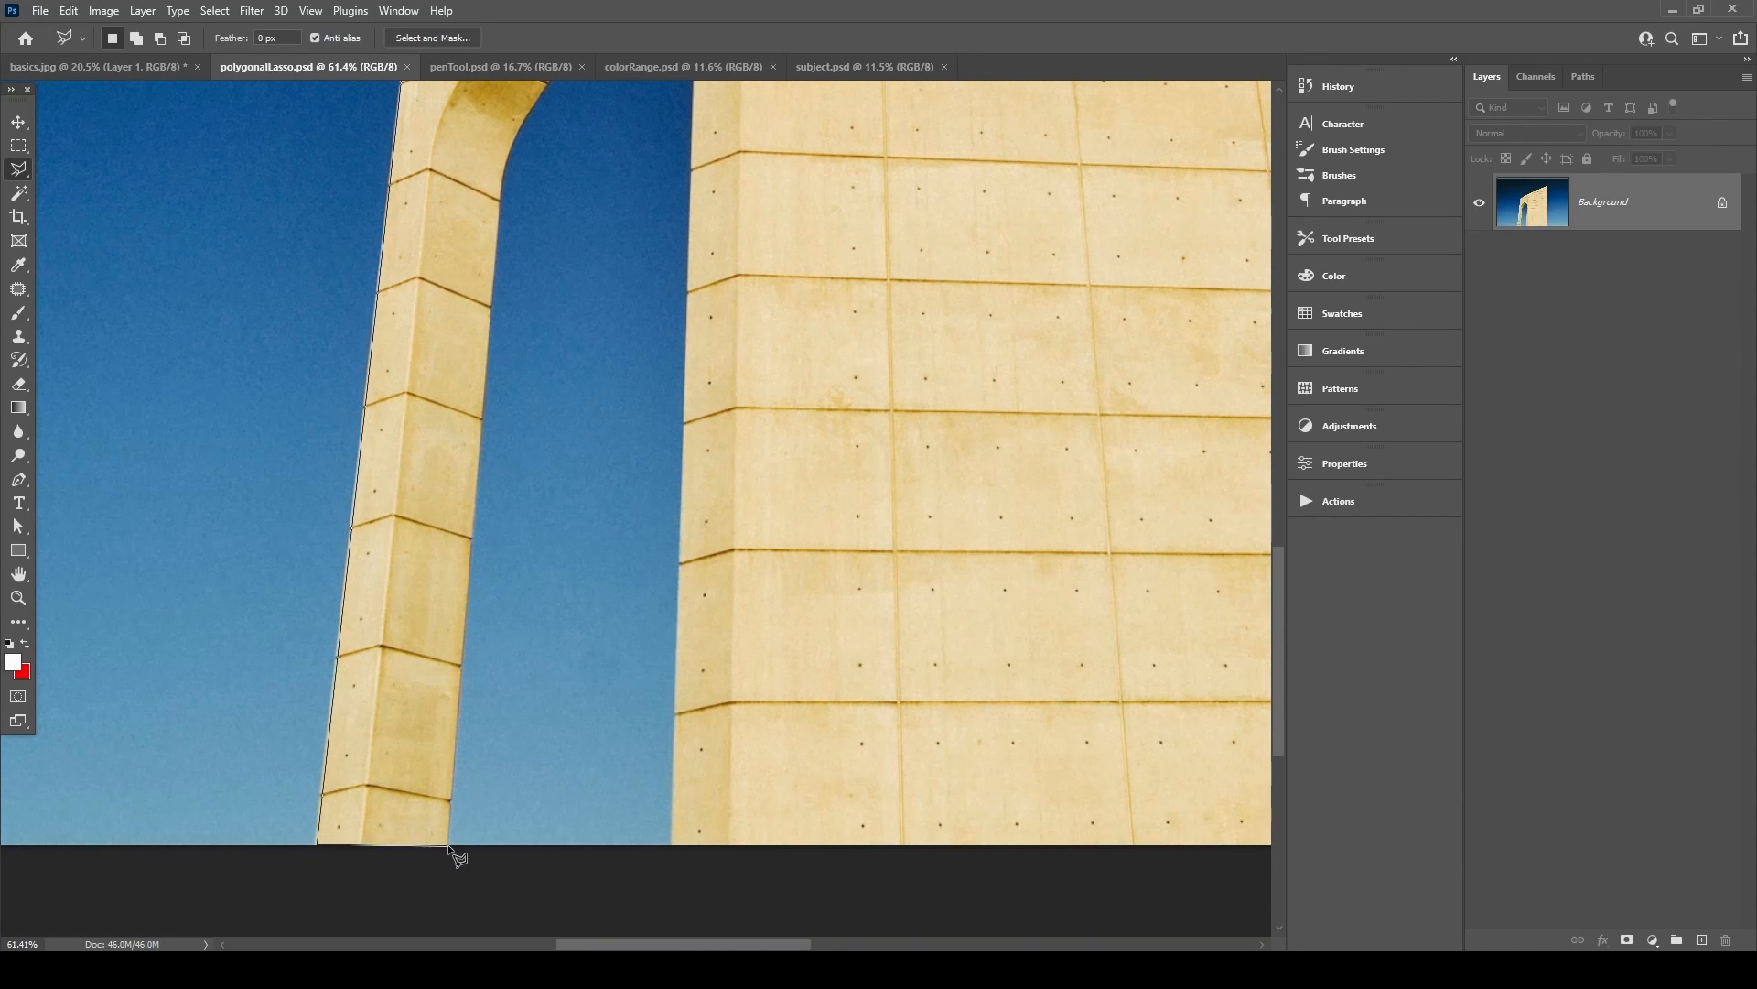
pyautogui.click(445, 844)
# Continue the Polygonal Lasso outline with straight segments around the arch opening and along the wall's base, closing it at the building's lower right corner.
pyautogui.scroll(2, 452, 159)
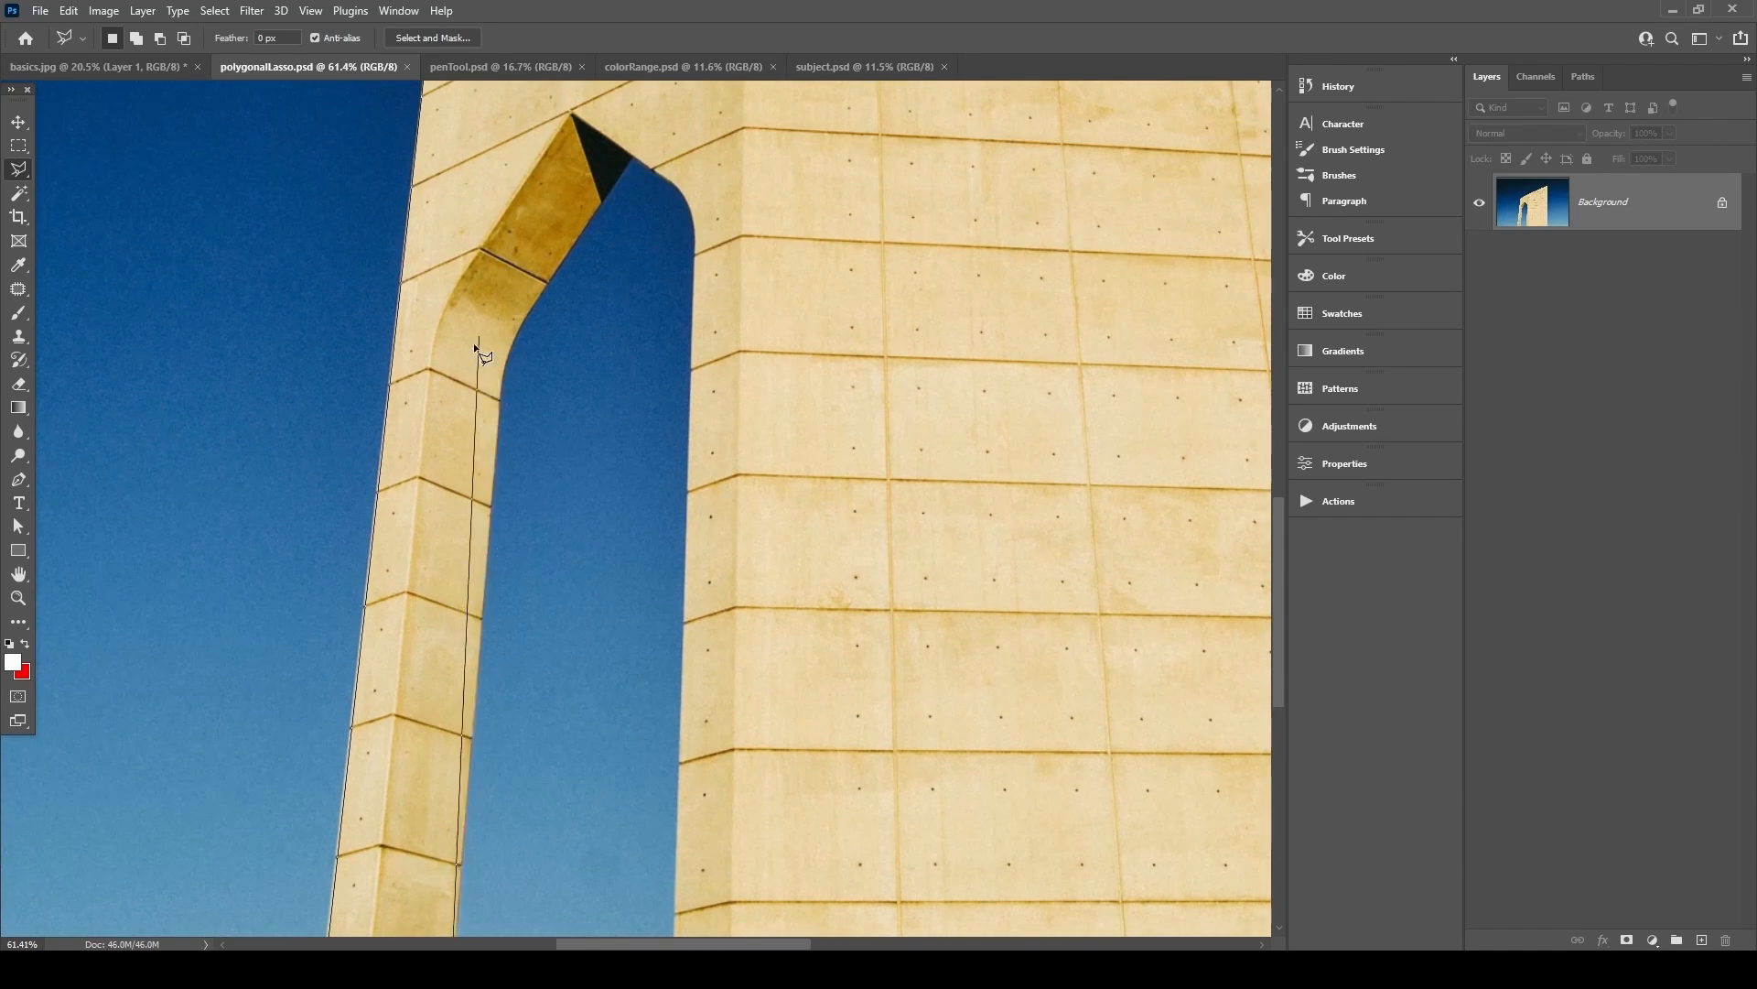
pyautogui.click(500, 409)
pyautogui.click(546, 283)
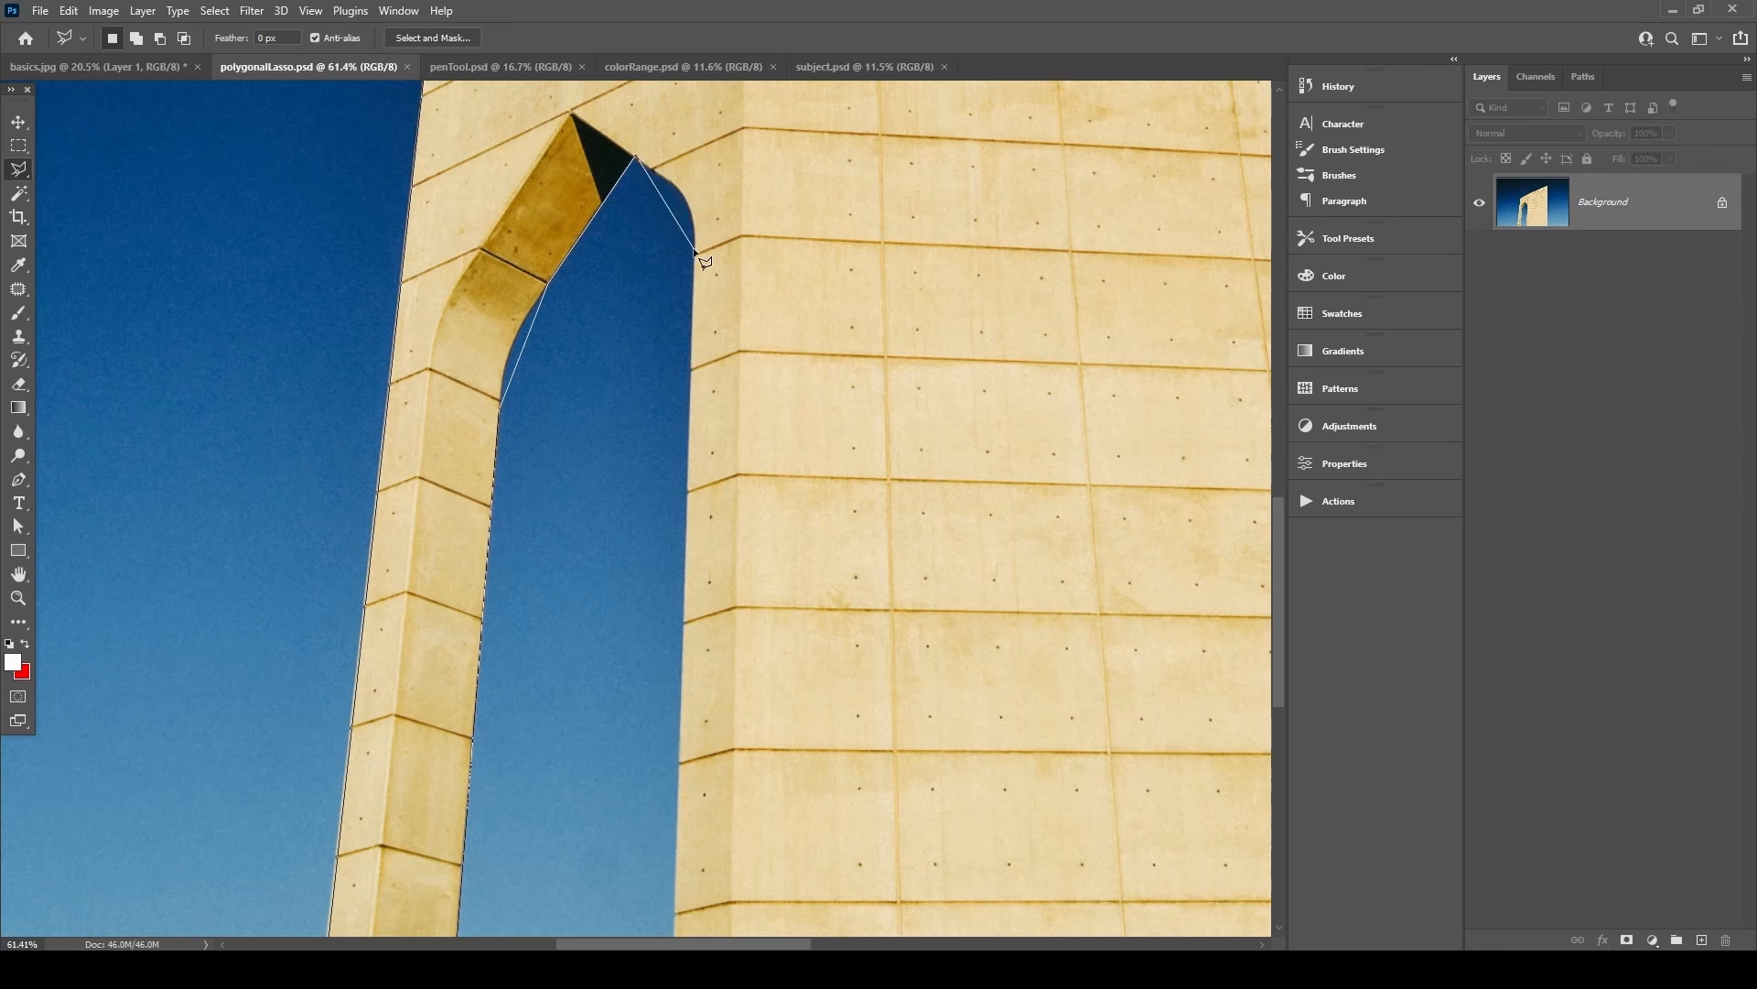
pyautogui.scroll(-6, 724, 568)
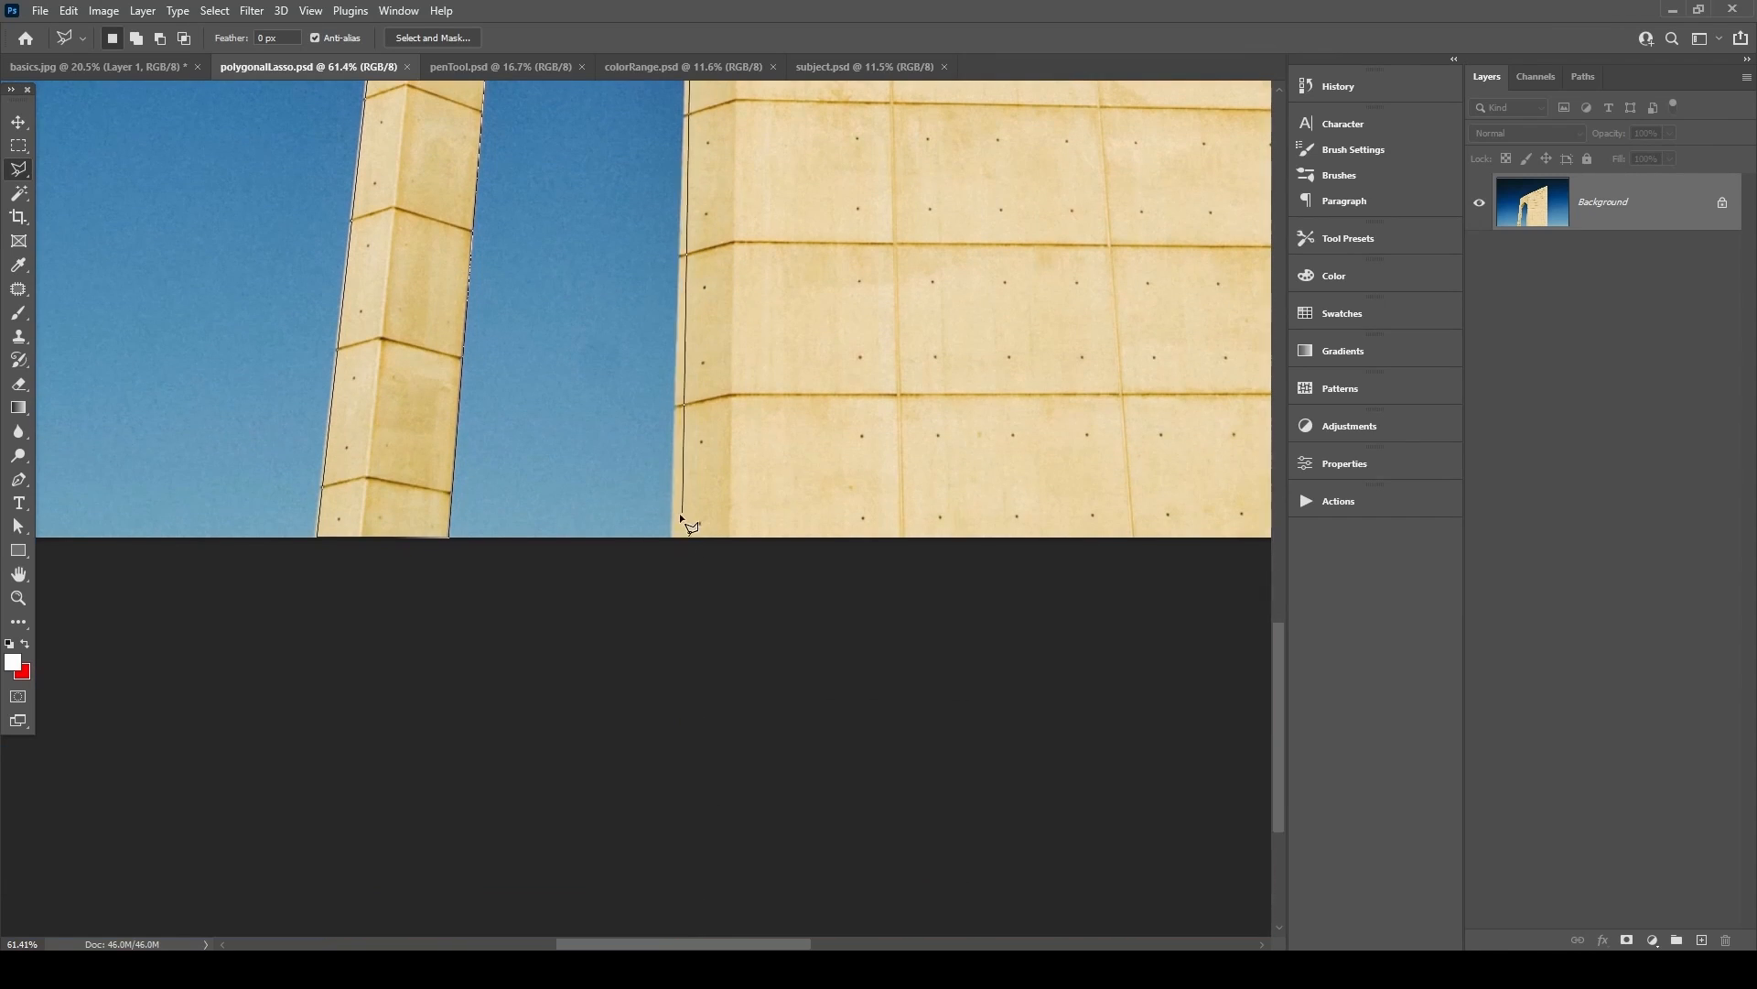
pyautogui.moveTo(1452, 610)
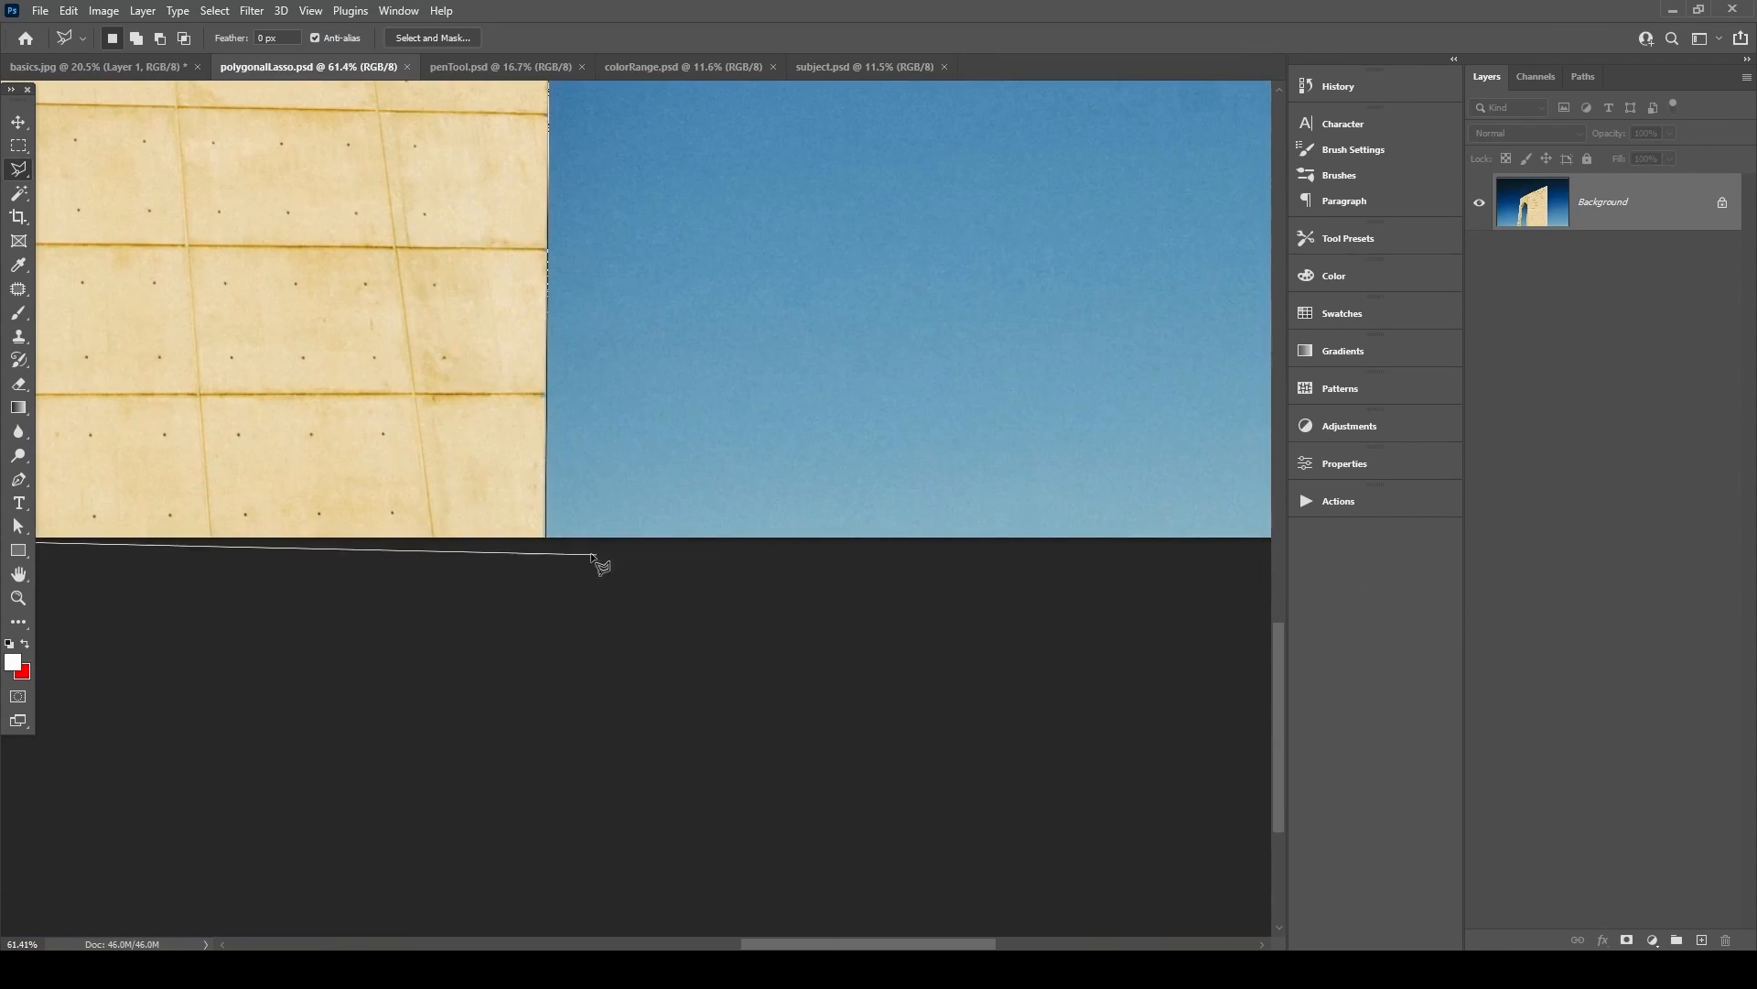
pyautogui.click(546, 536)
pyautogui.moveTo(574, 420); pyautogui.dragTo(485, 473)
pyautogui.moveTo(439, 338); pyautogui.dragTo(610, 548)
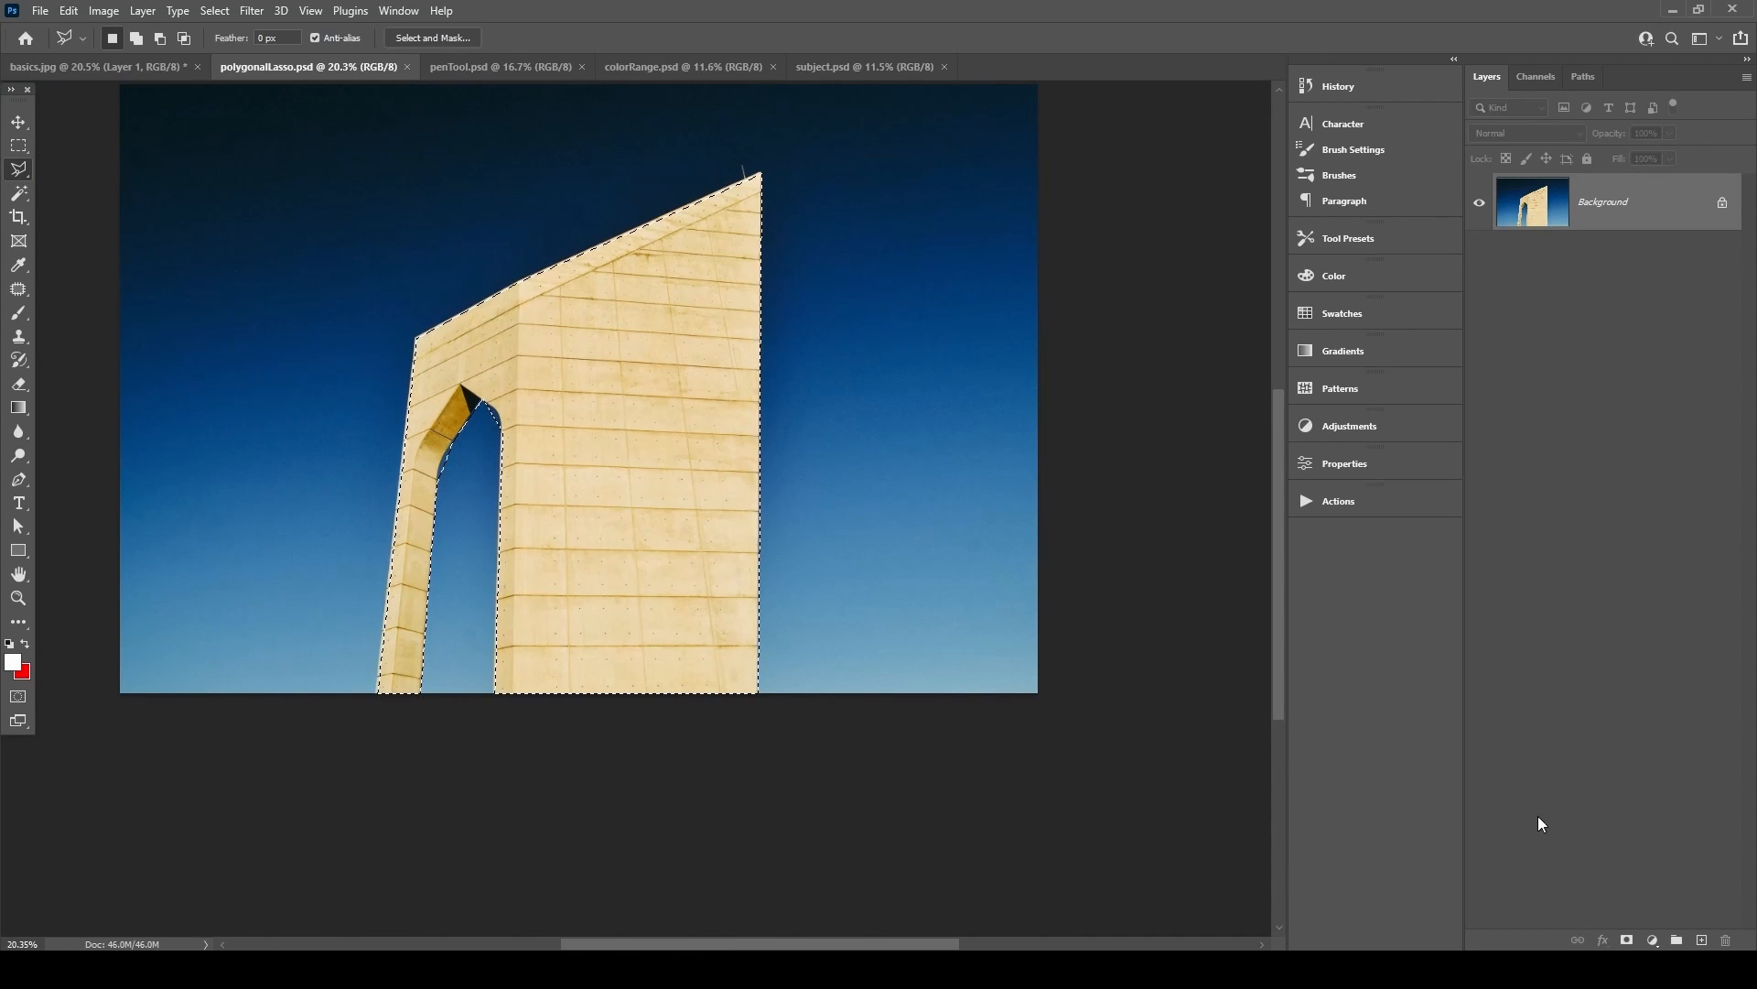
# Mask the image to the building selection and add a new layer beneath it filled with the red background color.
pyautogui.click(1627, 940)
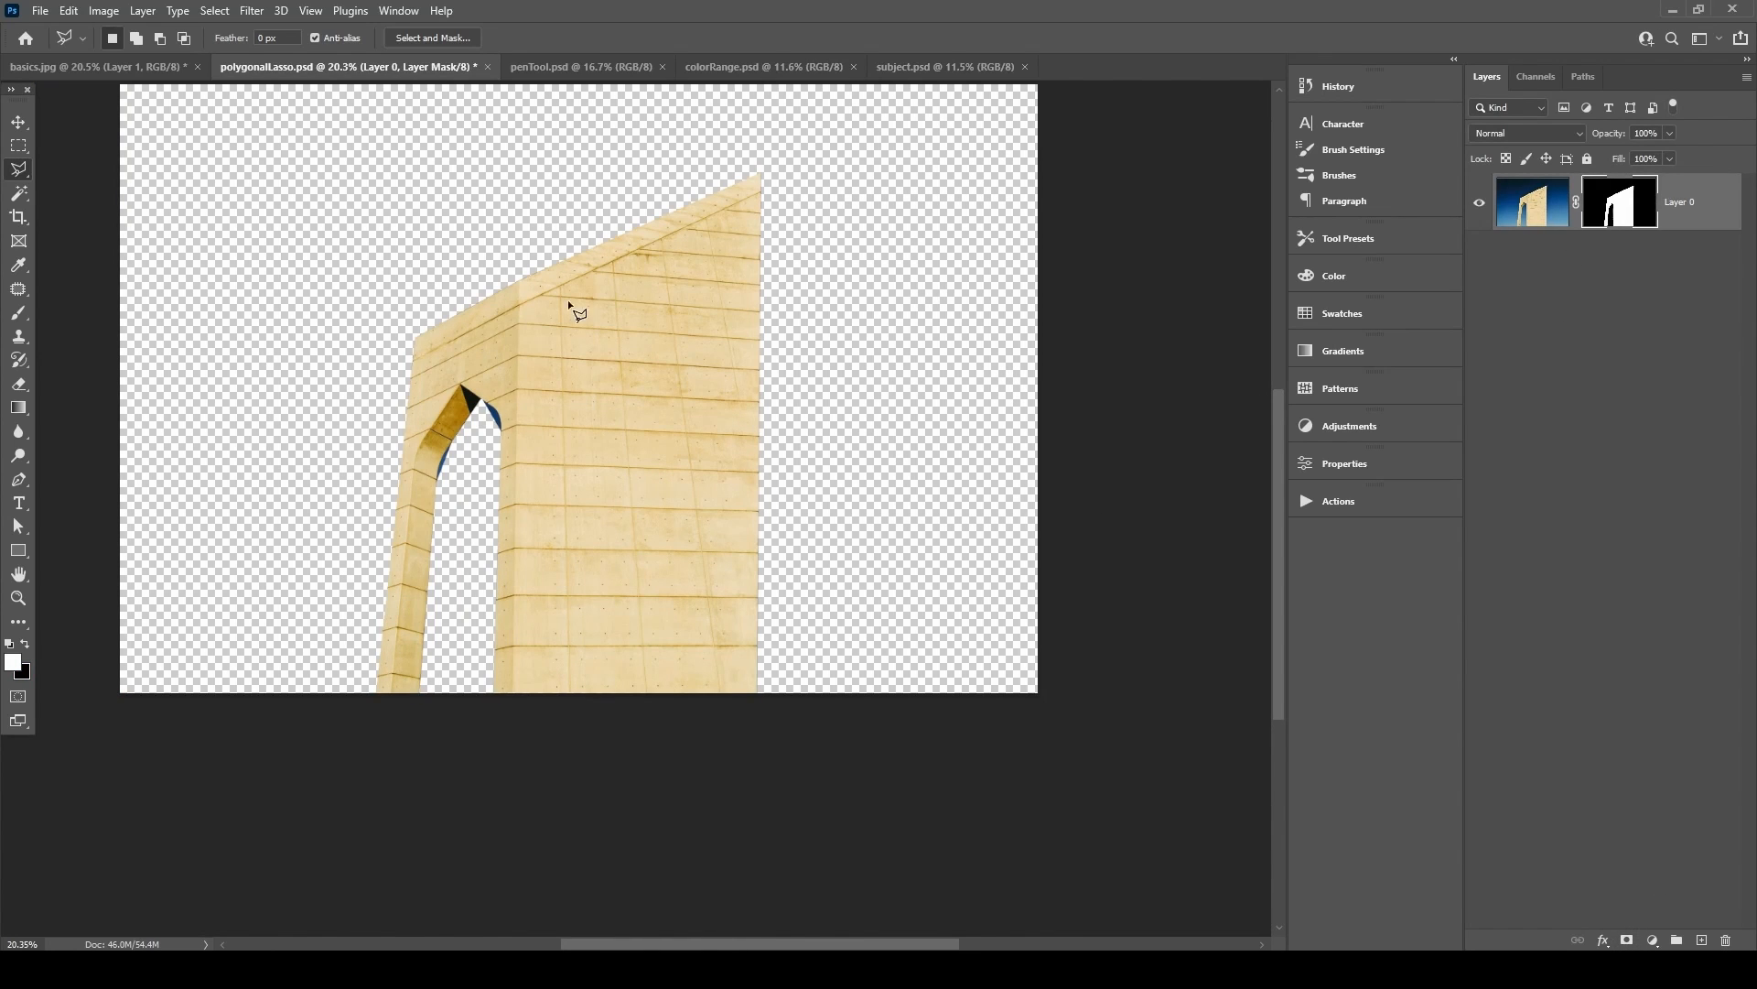
pyautogui.keyDown('ctrl'); pyautogui.click(1702, 940); pyautogui.keyUp('ctrl')
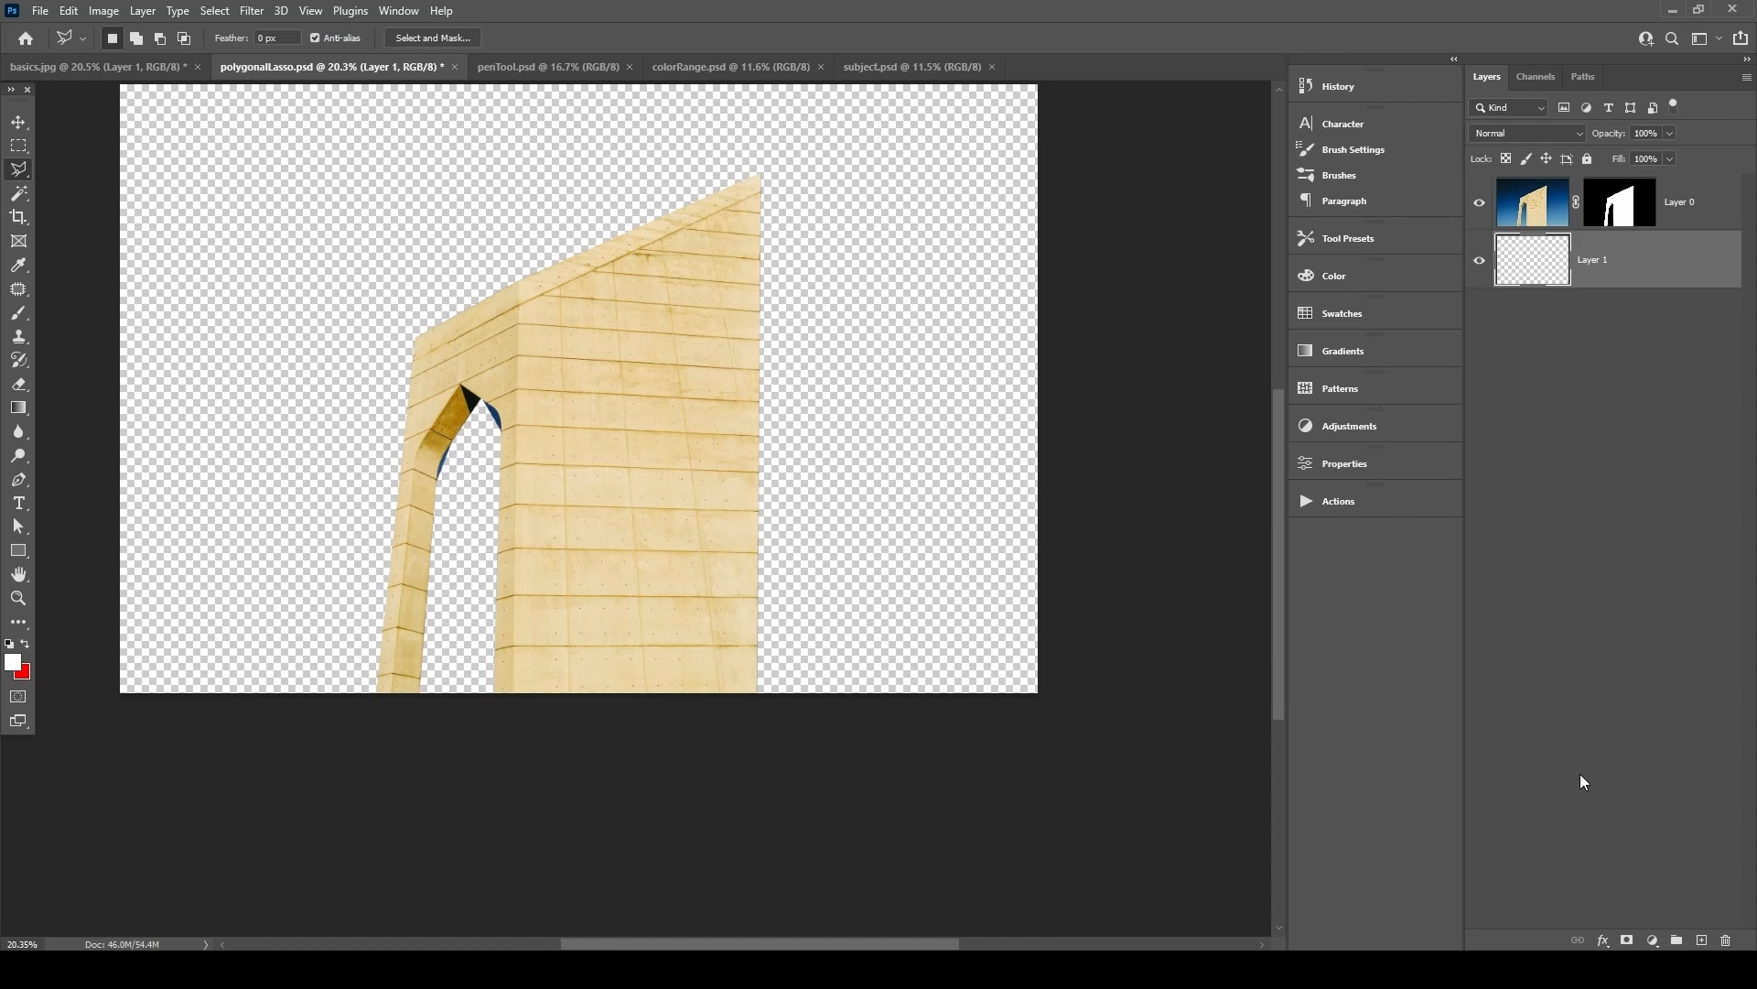
pyautogui.hotkey('ctrl', 'BackSpace')
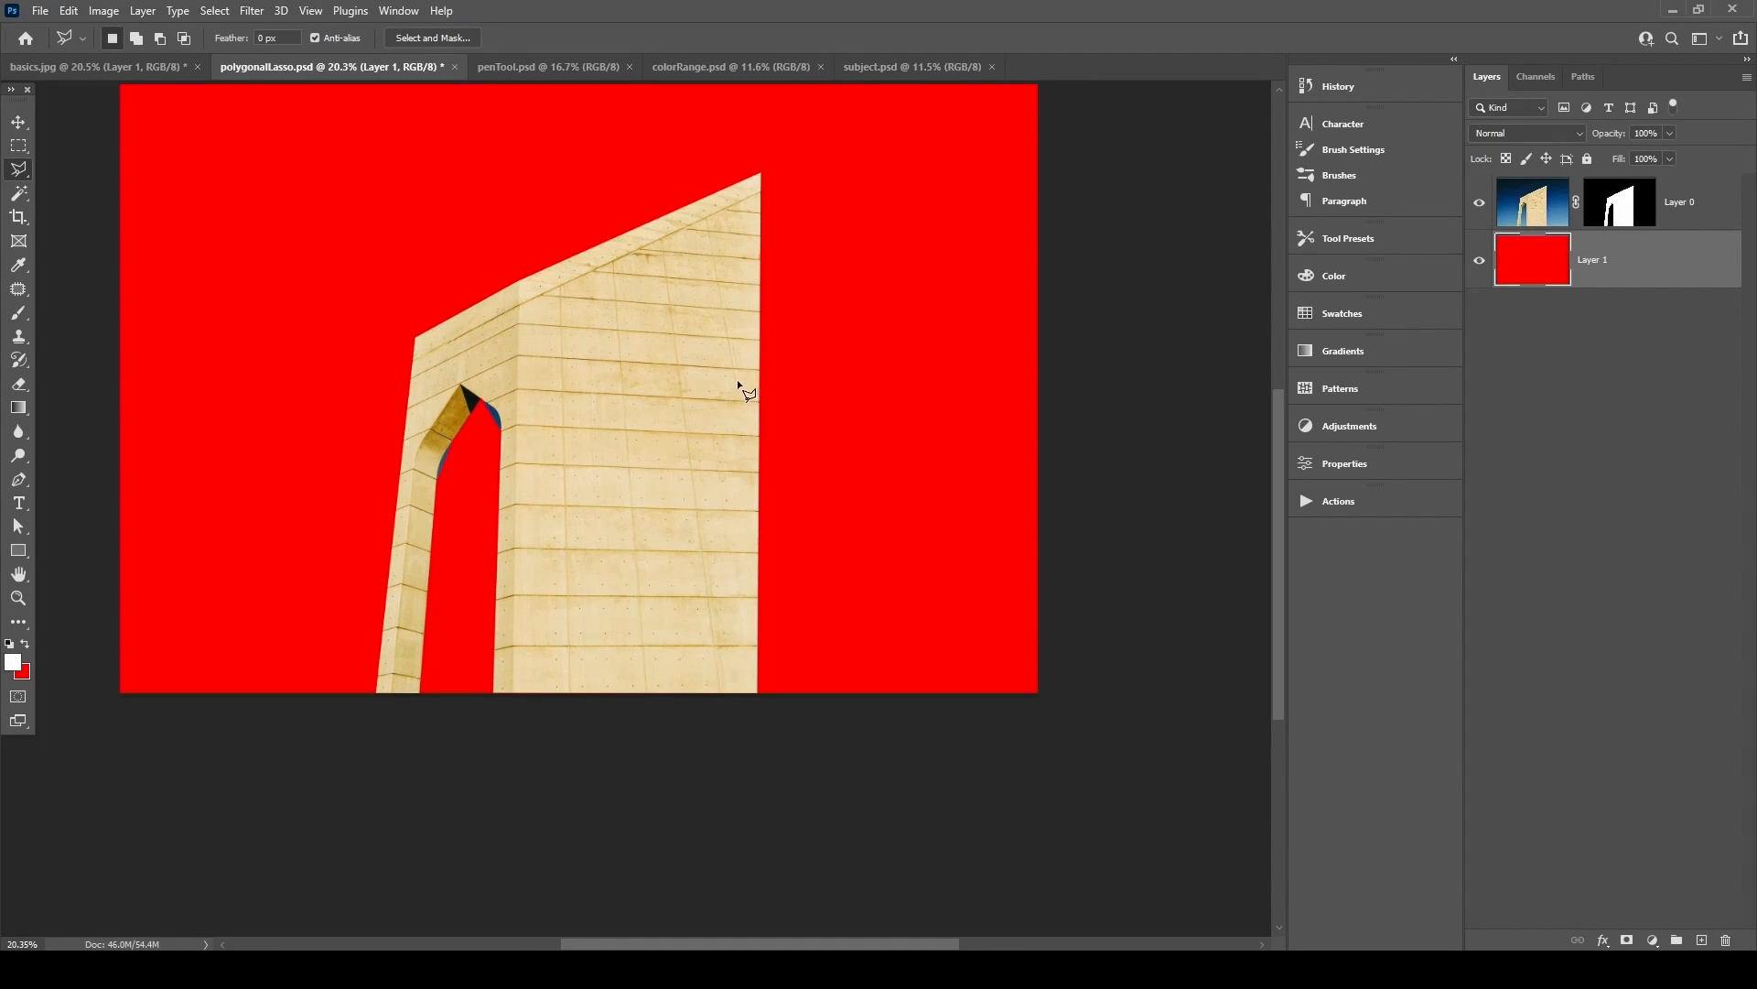
# Target the masked building layer, try a closed many-sided Polygonal Lasso selection on the wall and deselect it.
pyautogui.hotkey('alt', ']')
pyautogui.moveTo(474, 437); pyautogui.dragTo(592, 330)
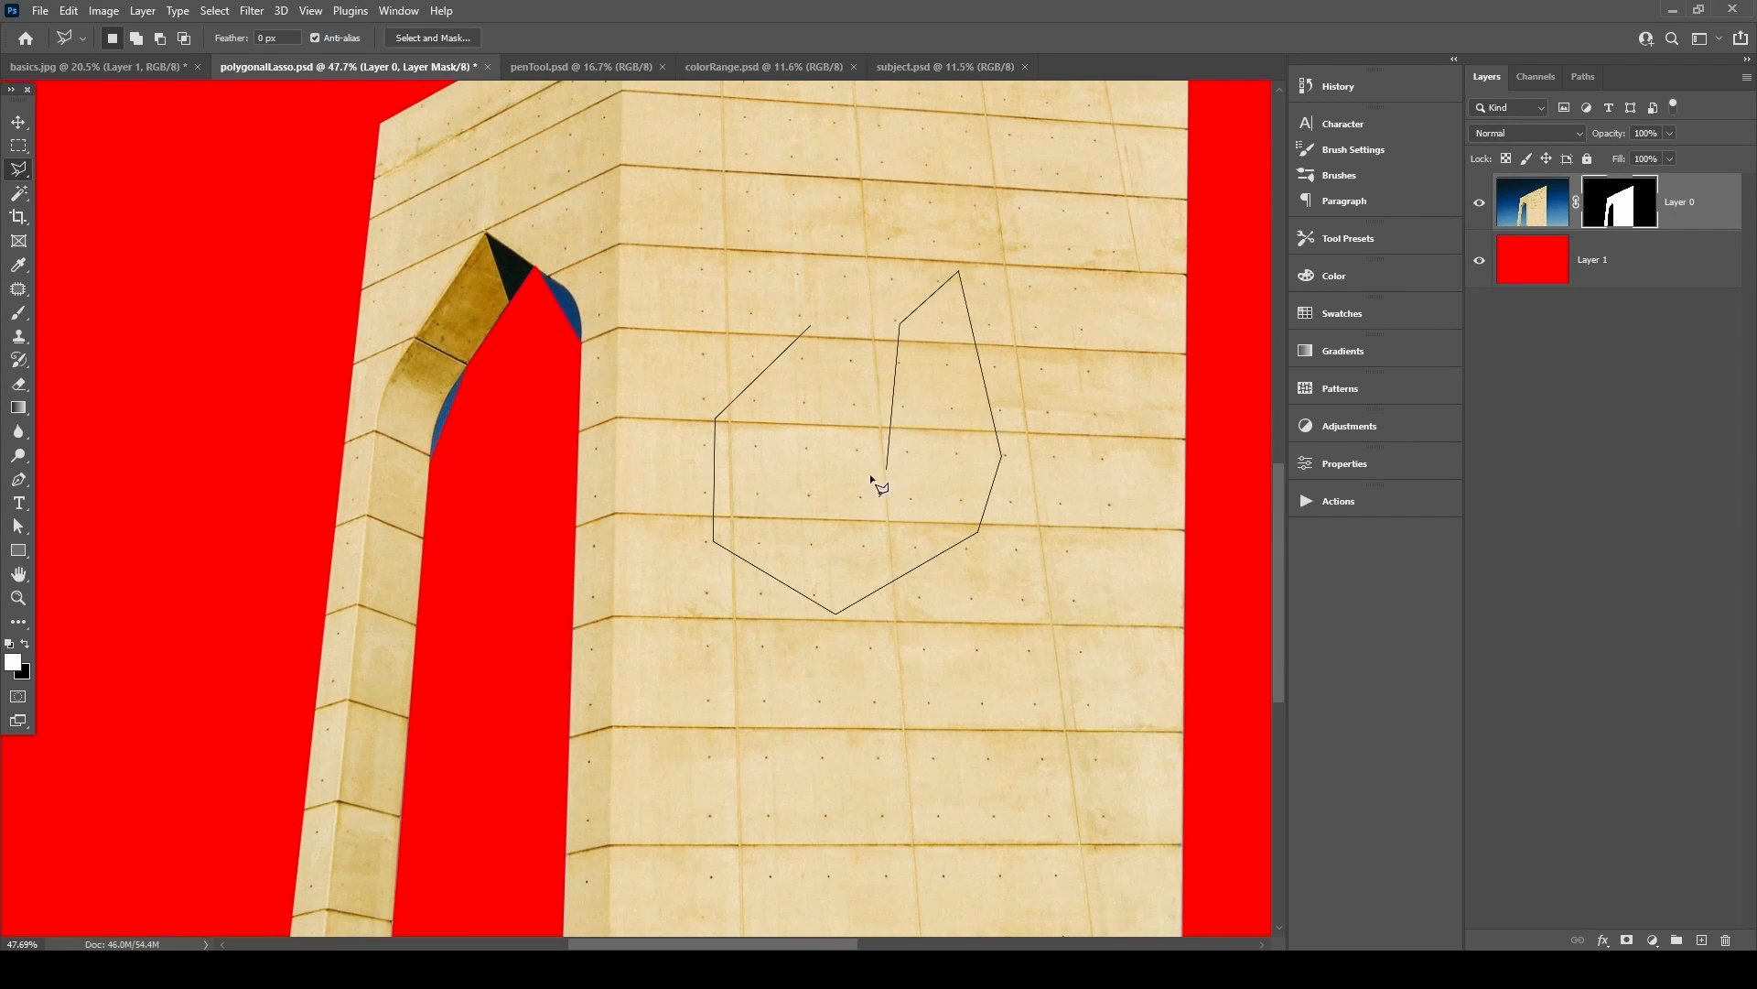
pyautogui.click(810, 328)
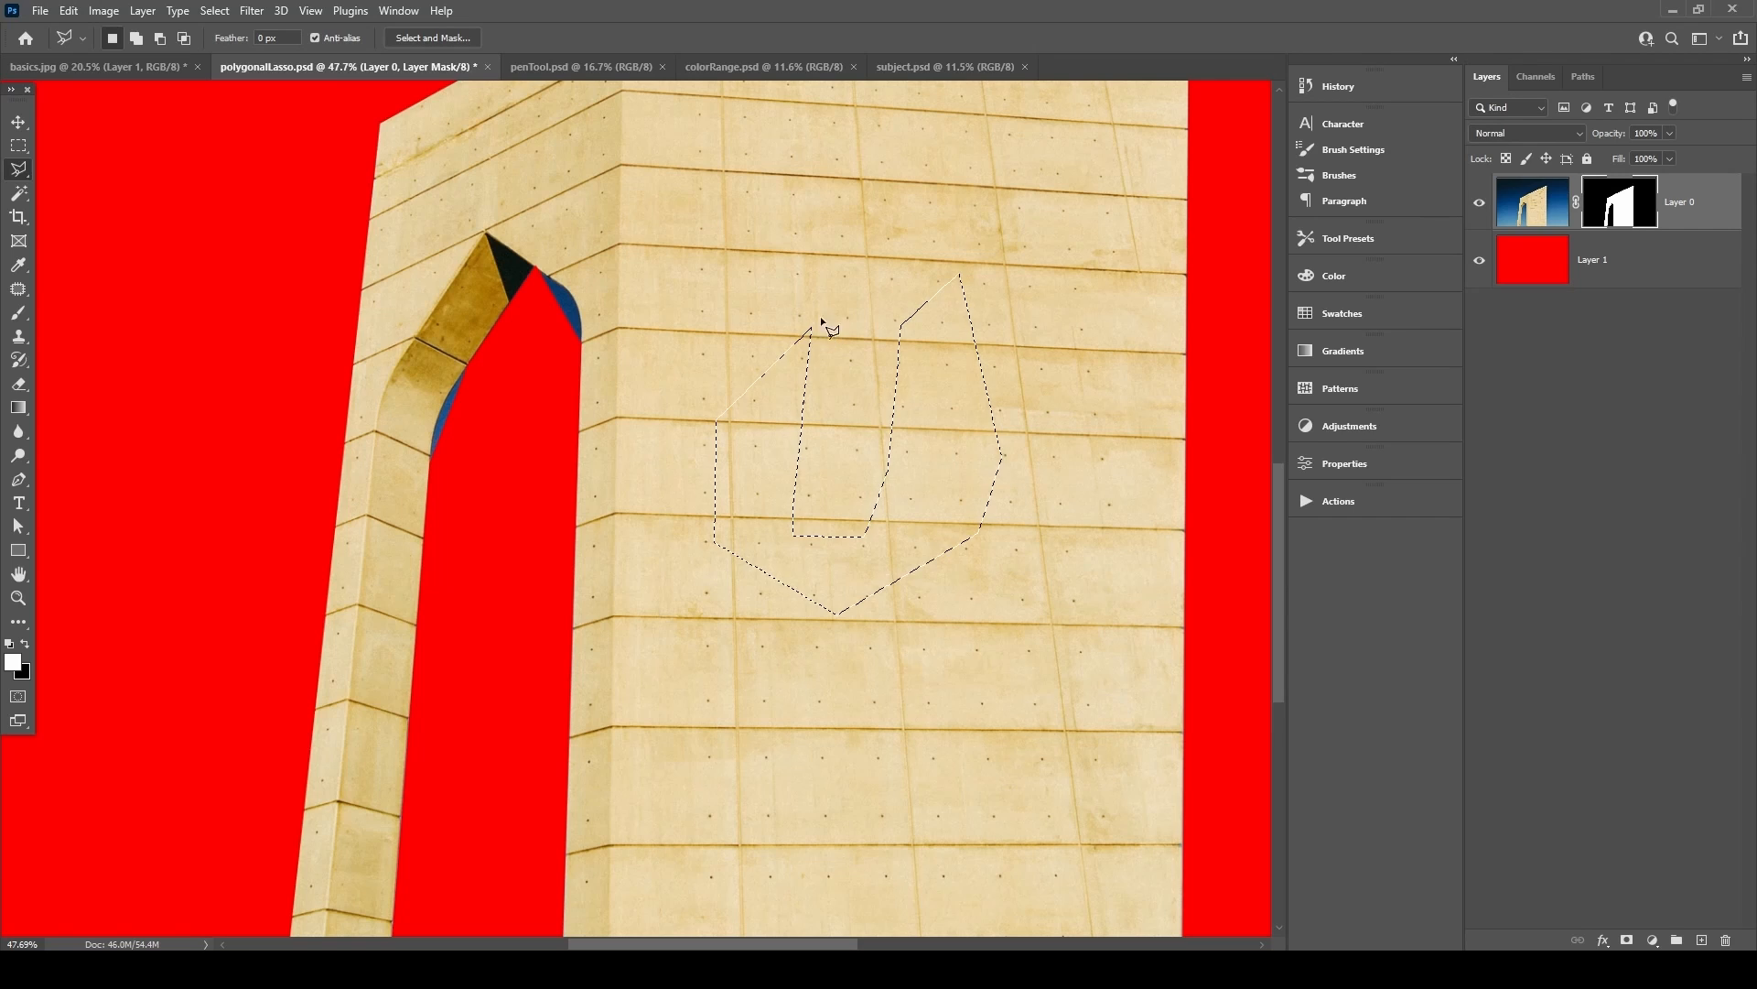
pyautogui.hotkey('ctrl', 'd')
# Switch from the Polygonal Lasso to the standard Lasso tool and bring the whole image into view.
pyautogui.rightClick(19, 180)
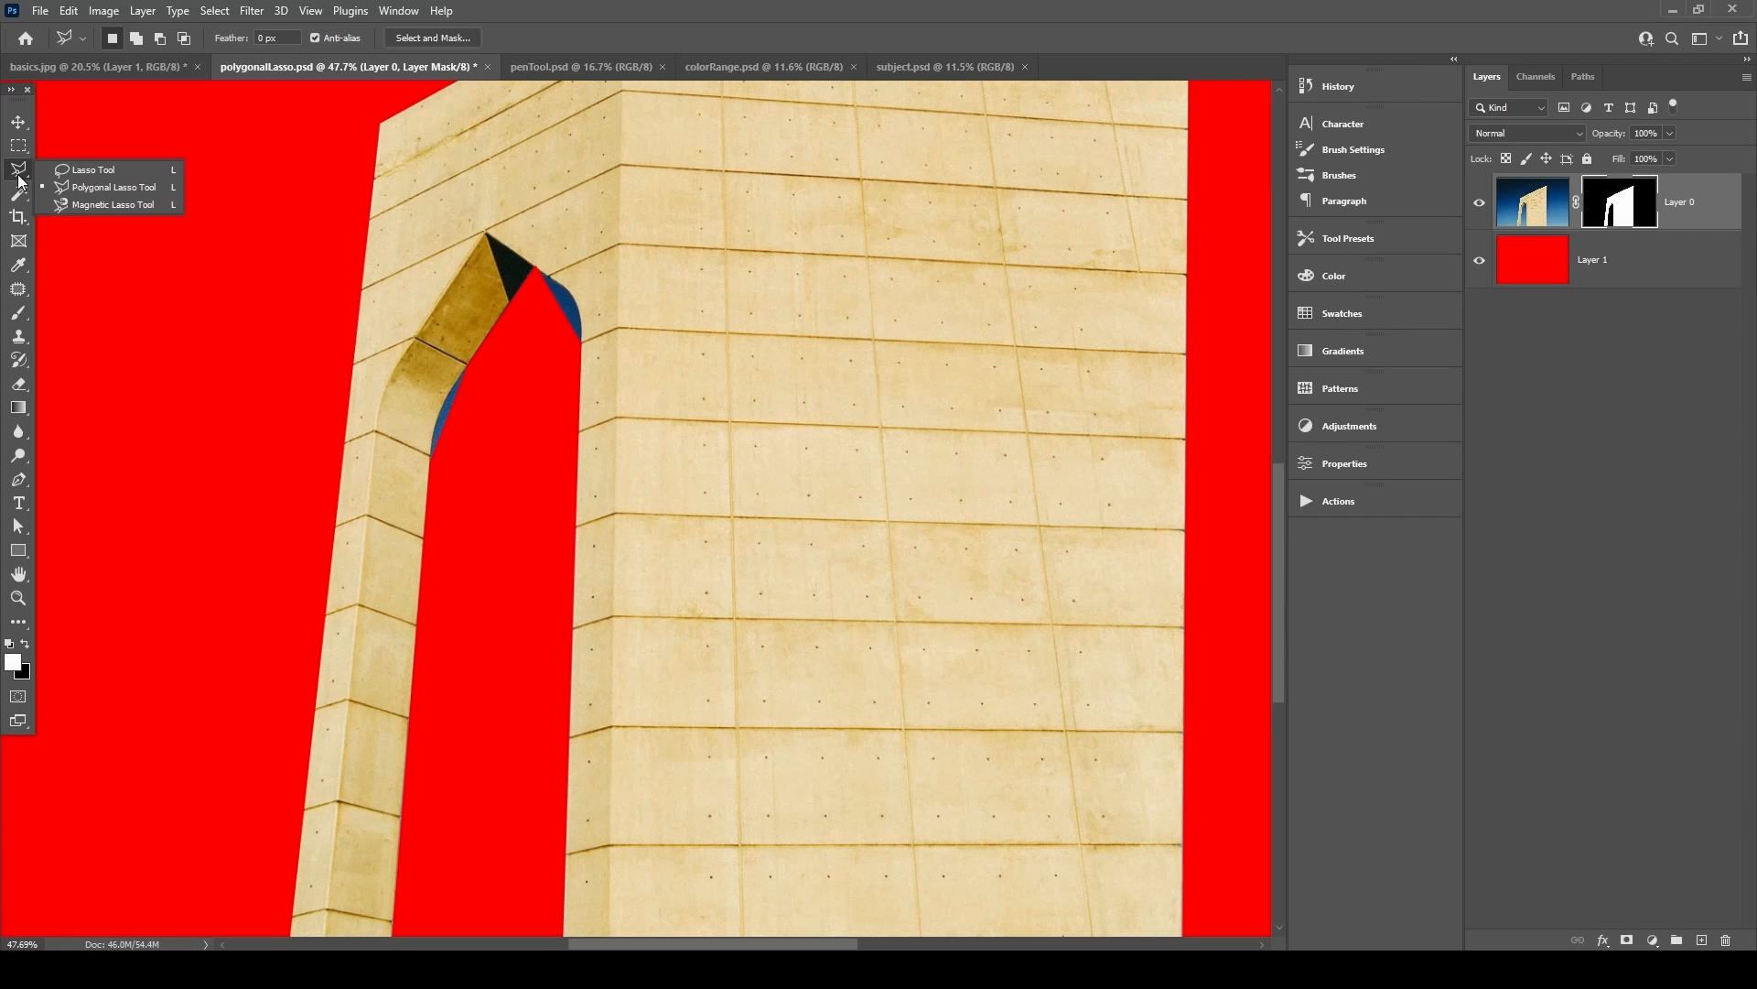
pyautogui.click(100, 172)
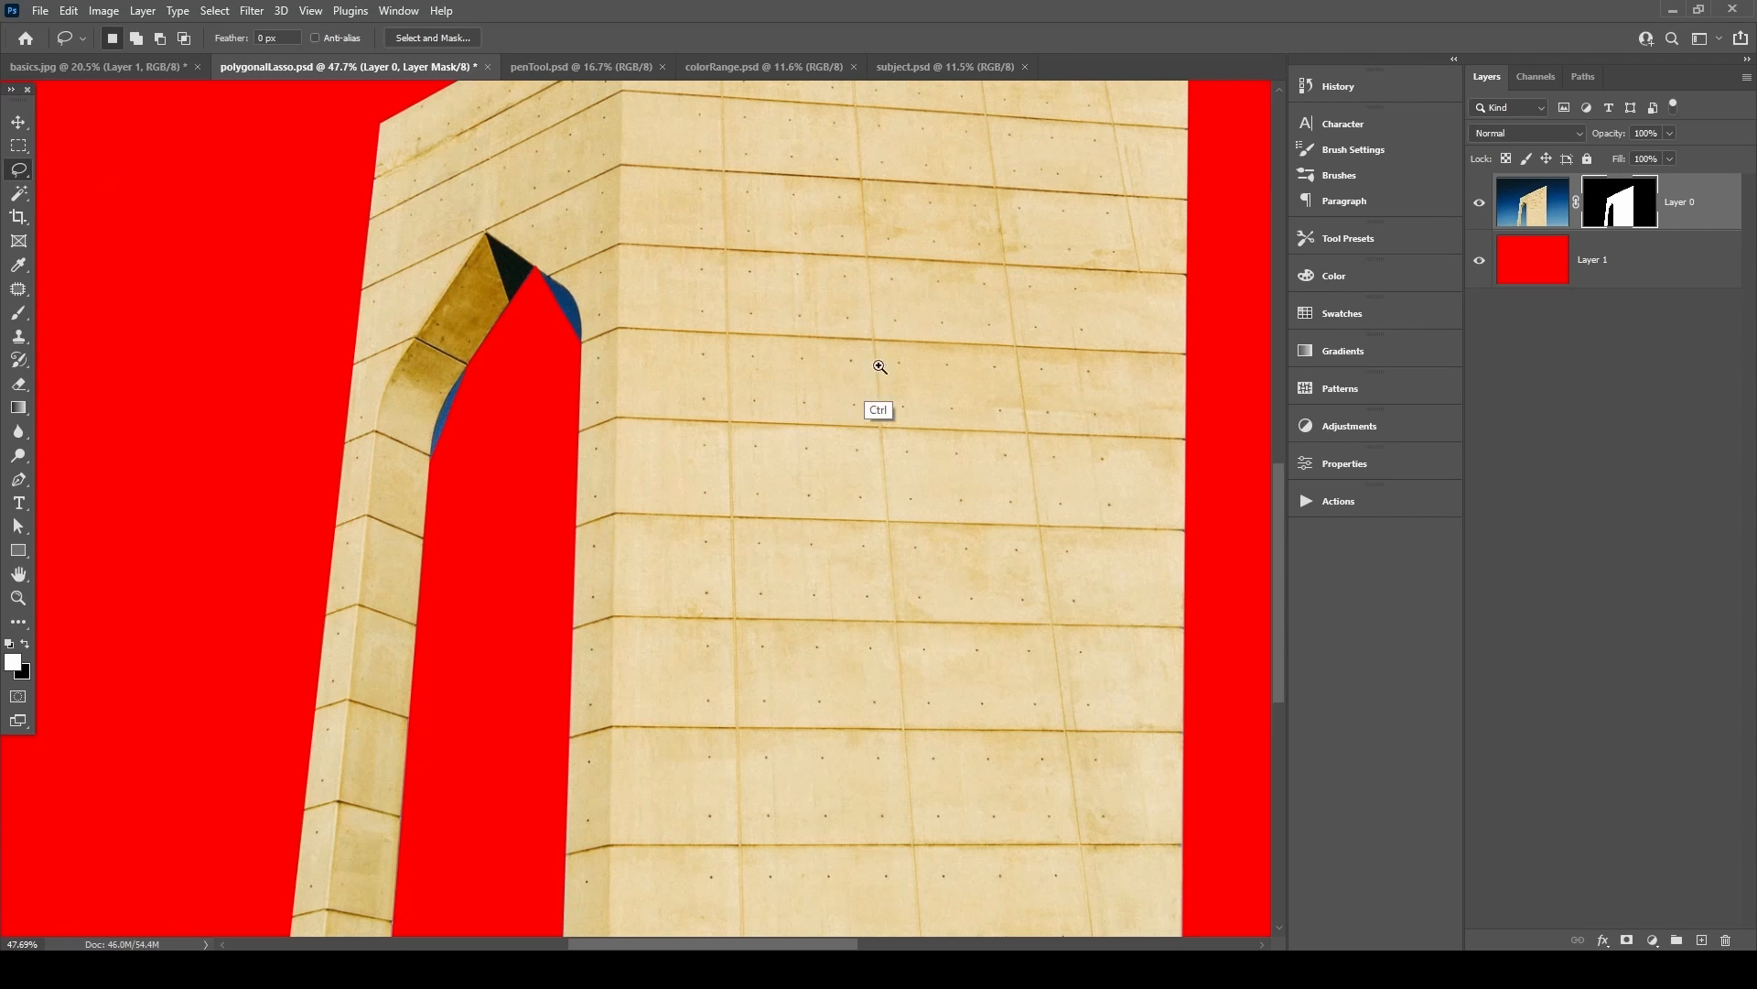
pyautogui.scroll(-3, 877, 366)
pyautogui.moveTo(931, 320); pyautogui.dragTo(741, 560)
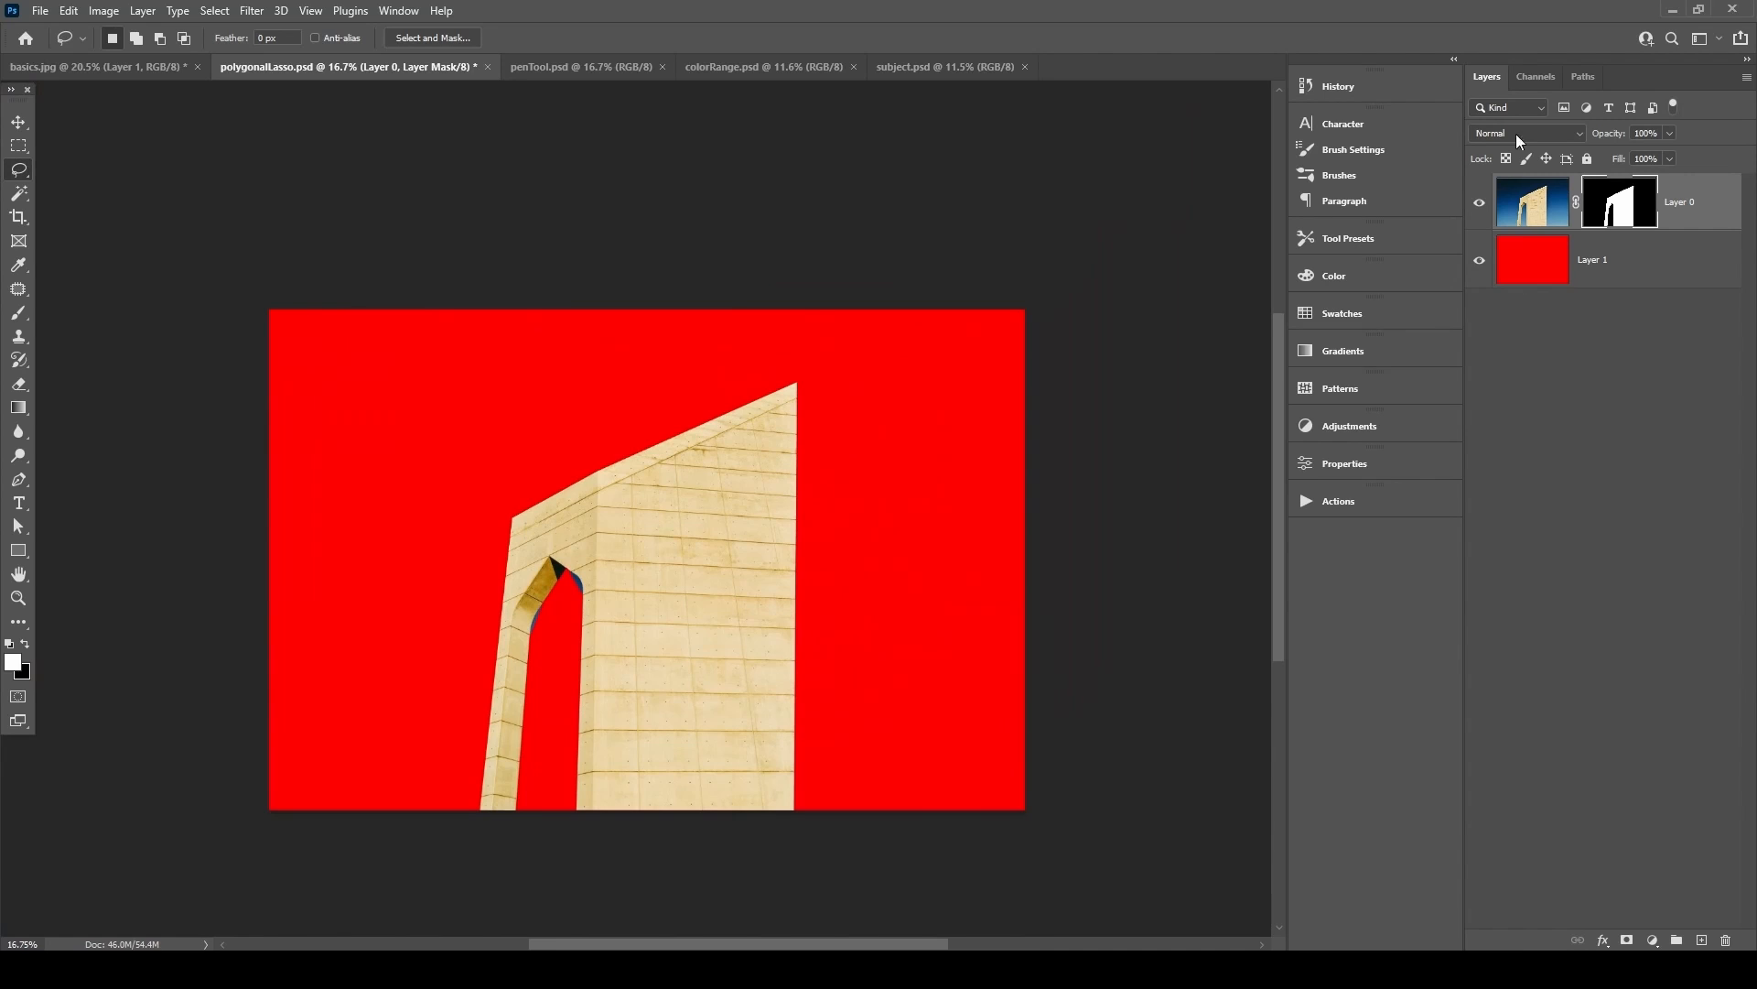
# Restore the document's original opening snapshot from its history and convert the Background into a regular layer named Layer 0.
pyautogui.click(1369, 89)
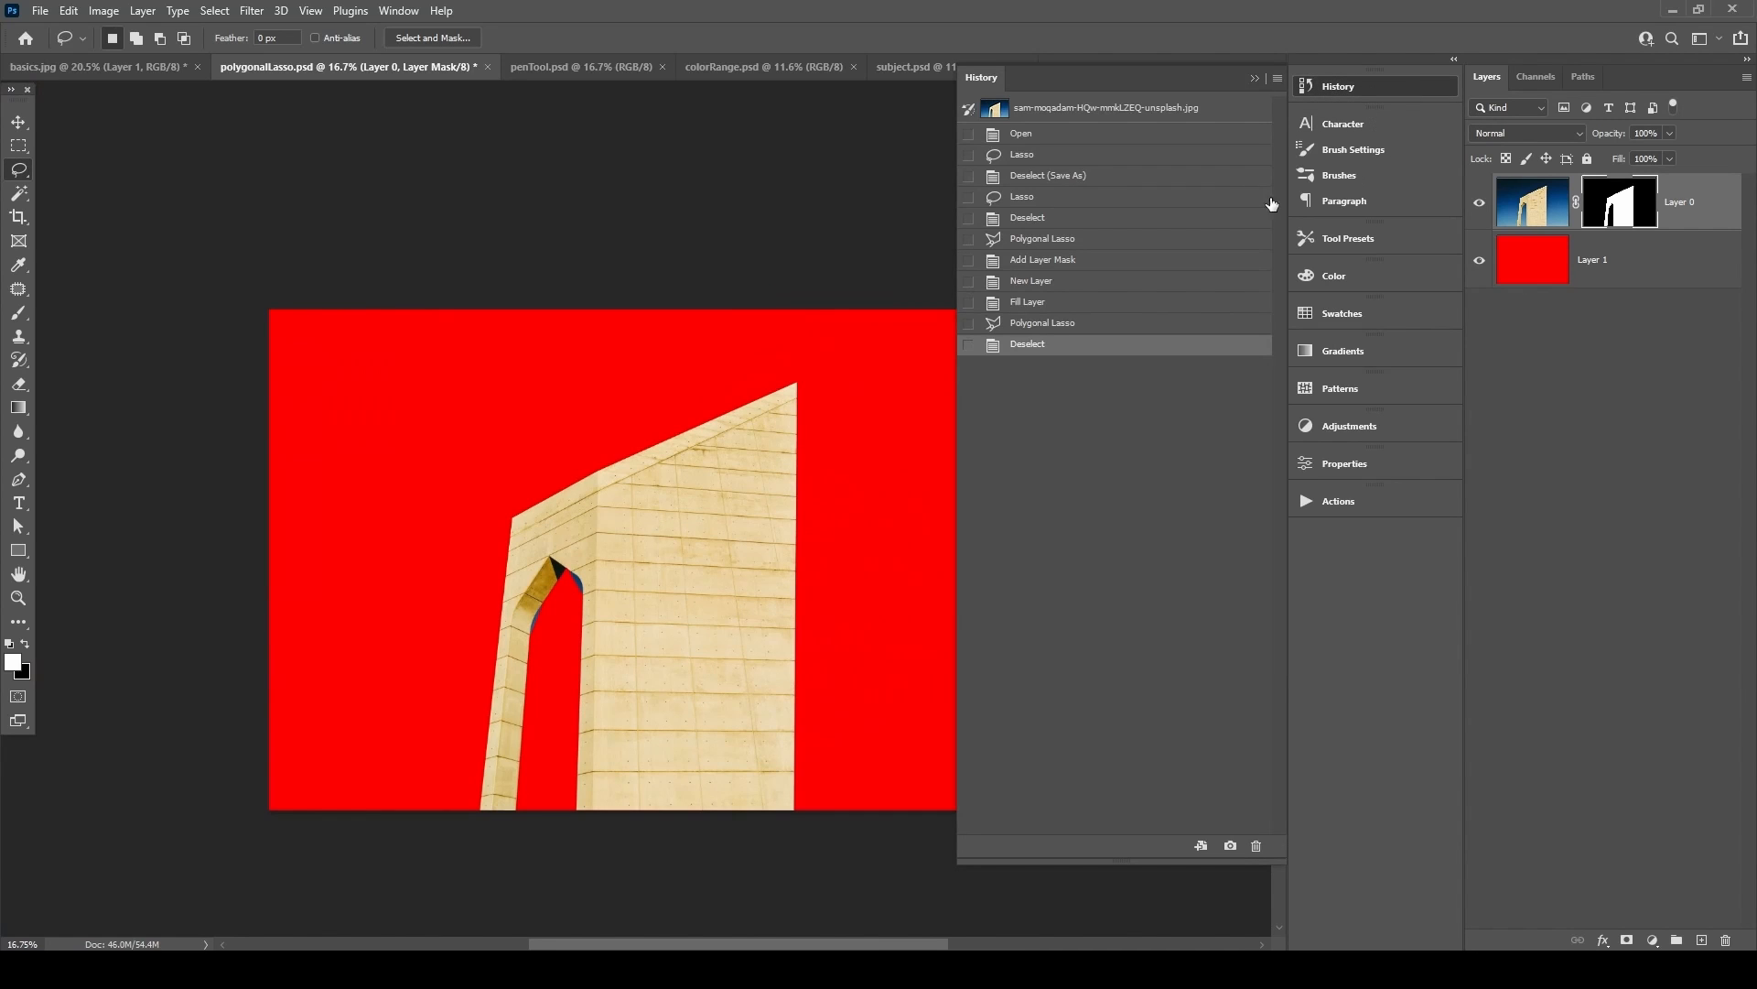
pyautogui.click(1052, 113)
pyautogui.doubleClick(1536, 206)
pyautogui.press('Return')
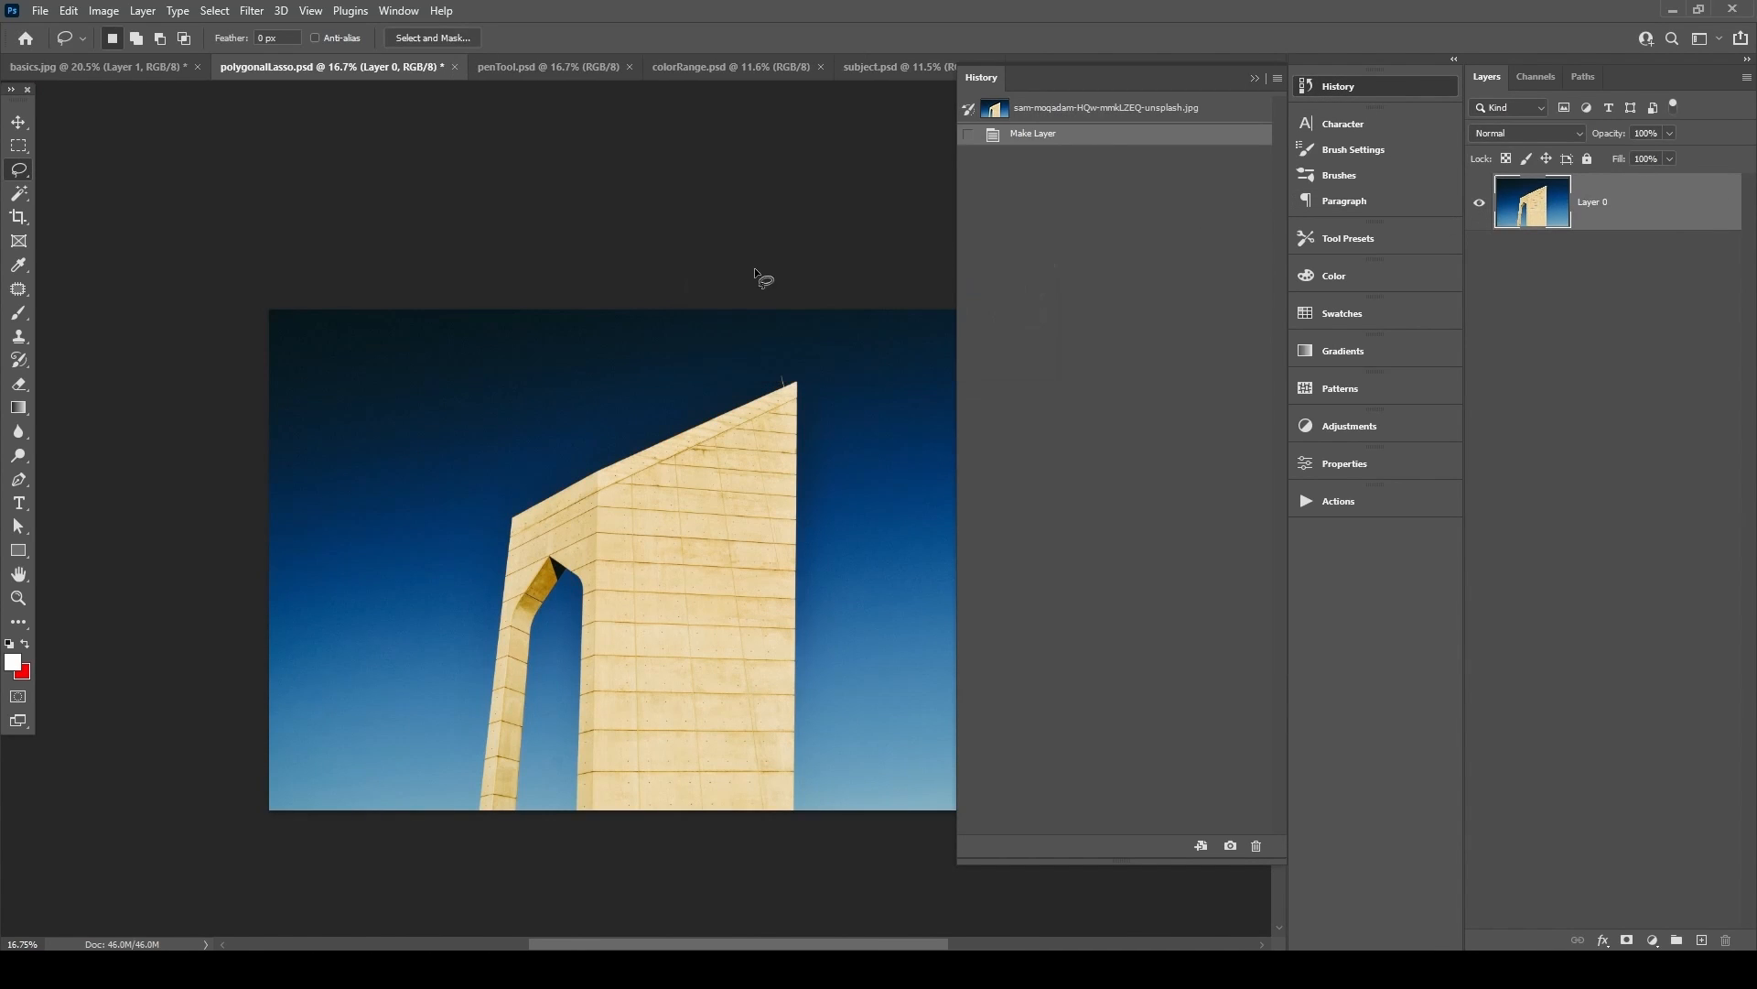
# Try a straight-edged selection with the Lasso tool's temporary polygonal mode across the sky and the building's upper left, and deselect it.
pyautogui.scroll(3, 554, 445)
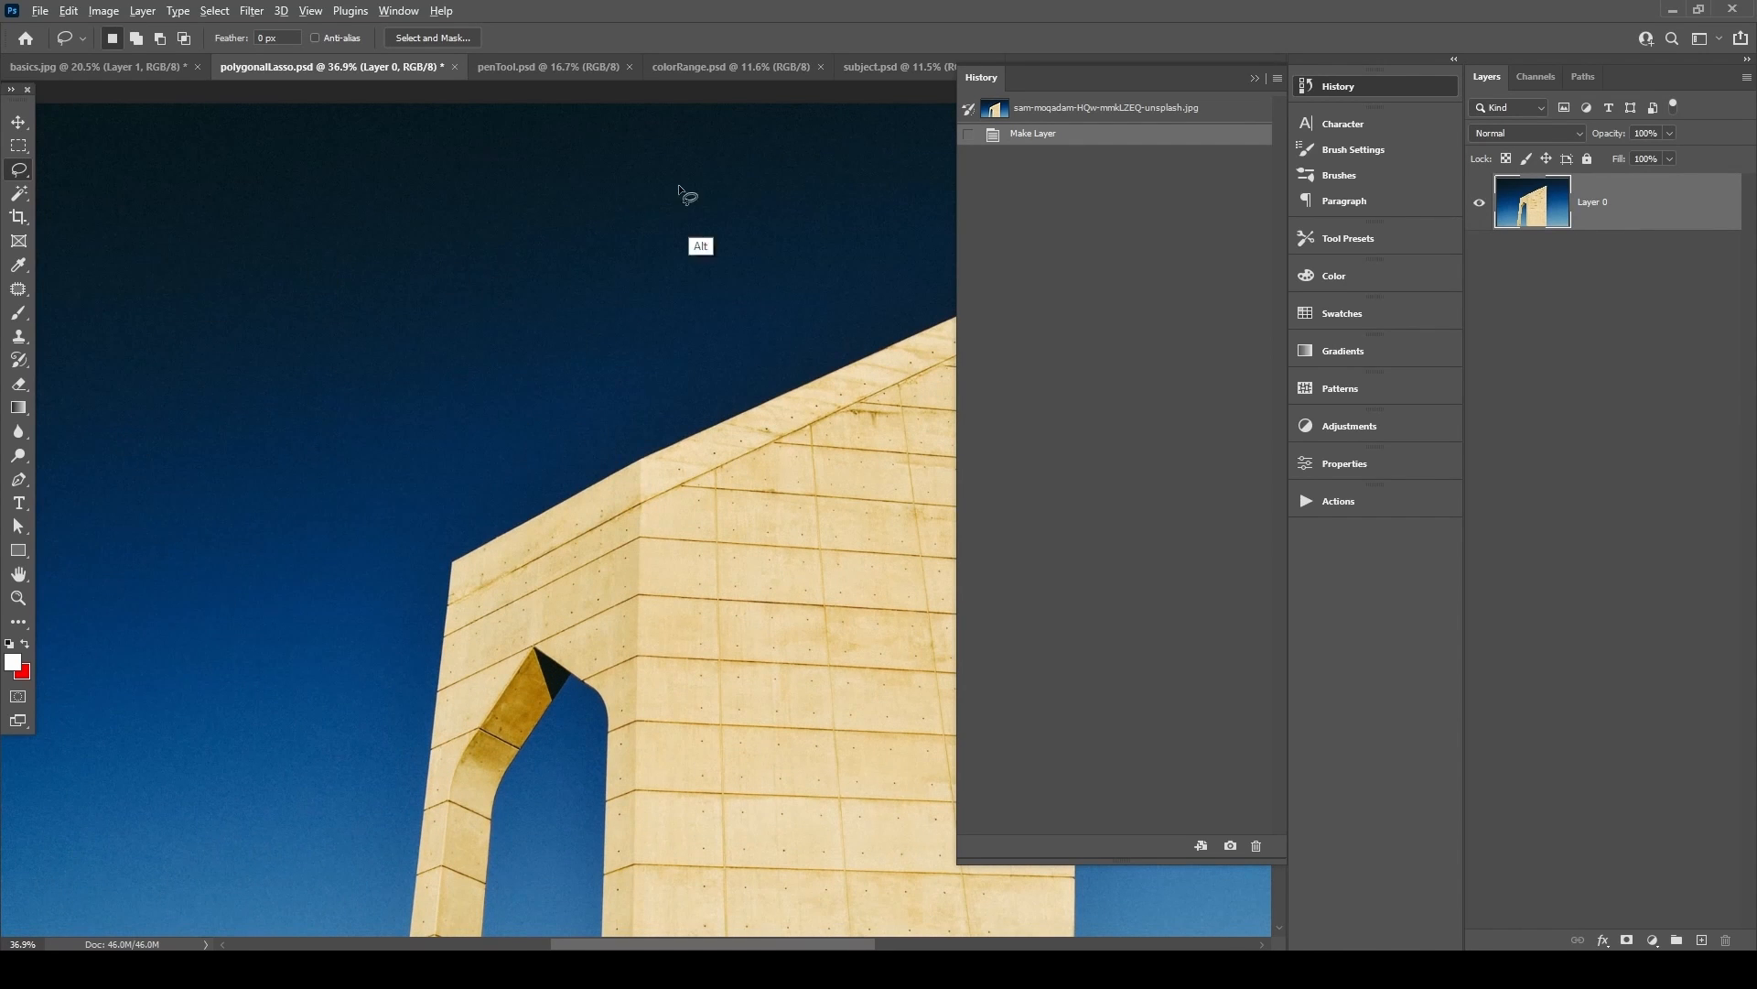
pyautogui.keyDown('alt'); pyautogui.click(627, 219); pyautogui.keyUp('alt')
pyautogui.keyDown('alt'); pyautogui.click(229, 418); pyautogui.keyUp('alt')
pyautogui.keyDown('alt'); pyautogui.click(242, 764); pyautogui.keyUp('alt')
pyautogui.keyDown('alt'); pyautogui.click(664, 625); pyautogui.keyUp('alt')
pyautogui.keyDown('alt'); pyautogui.click(343, 611); pyautogui.keyUp('alt')
pyautogui.keyDown('alt'); pyautogui.click(366, 440); pyautogui.keyUp('alt')
pyautogui.keyDown('alt'); pyautogui.click(700, 272); pyautogui.keyUp('alt')
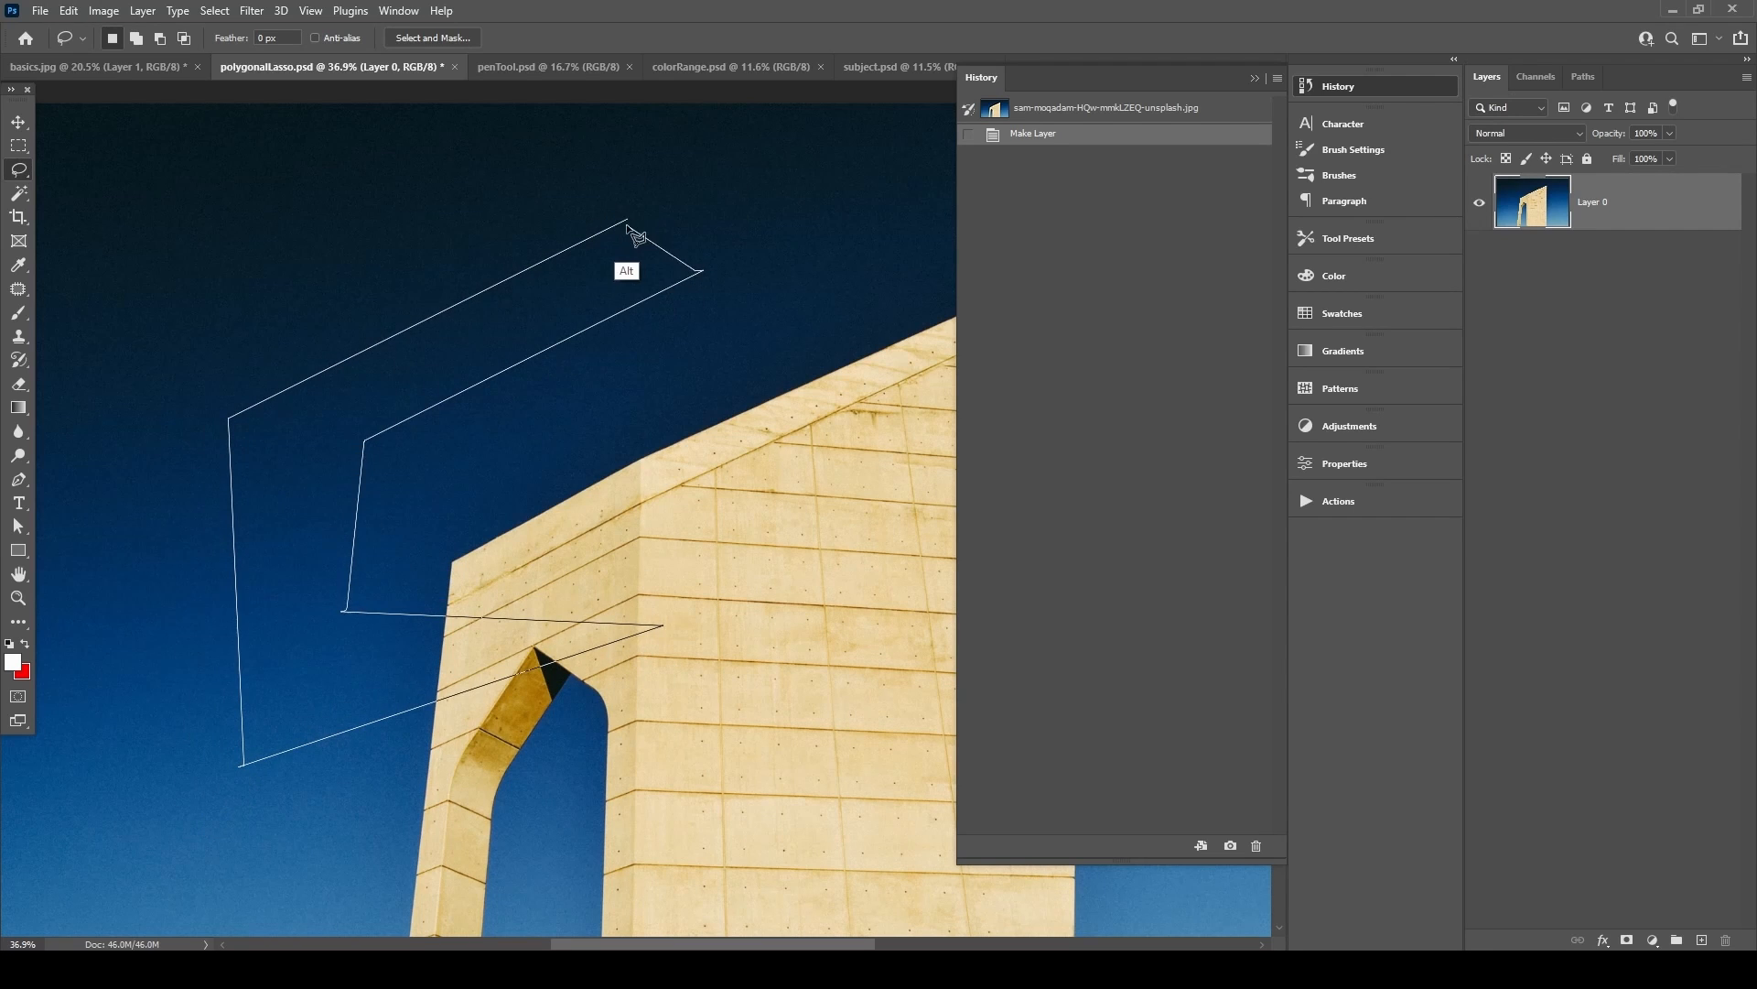
pyautogui.keyDown('alt'); pyautogui.click(629, 220); pyautogui.keyUp('alt')
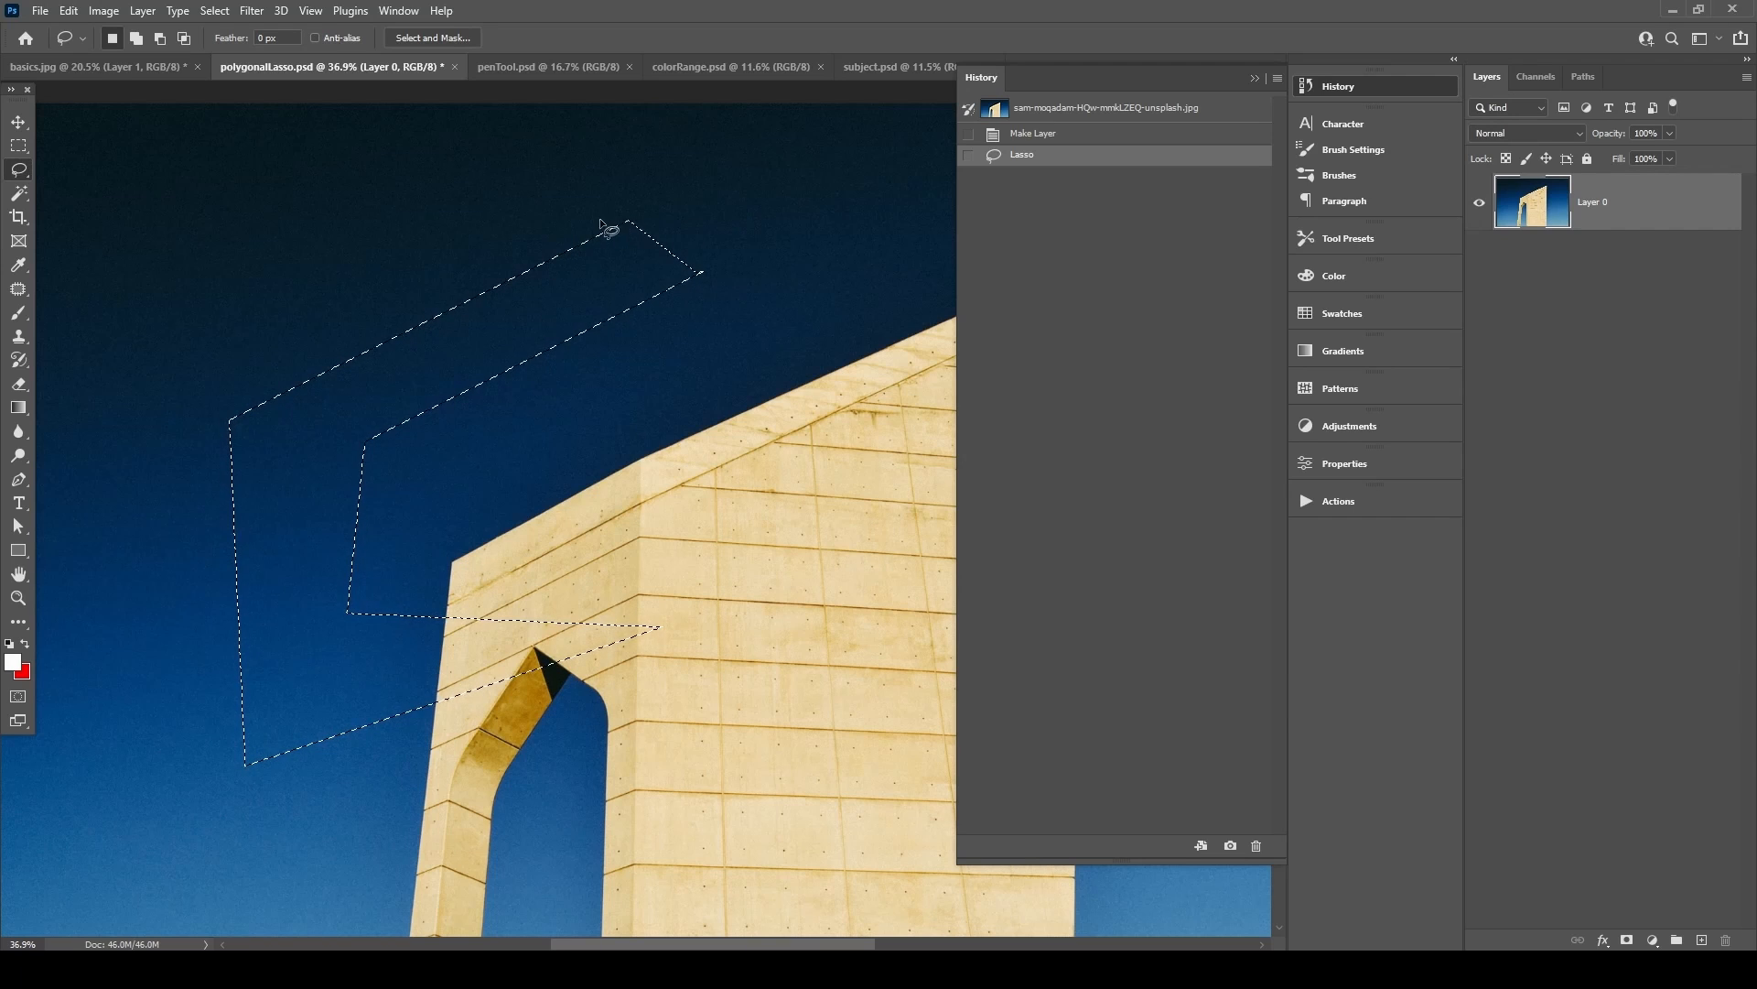
pyautogui.click(409, 192)
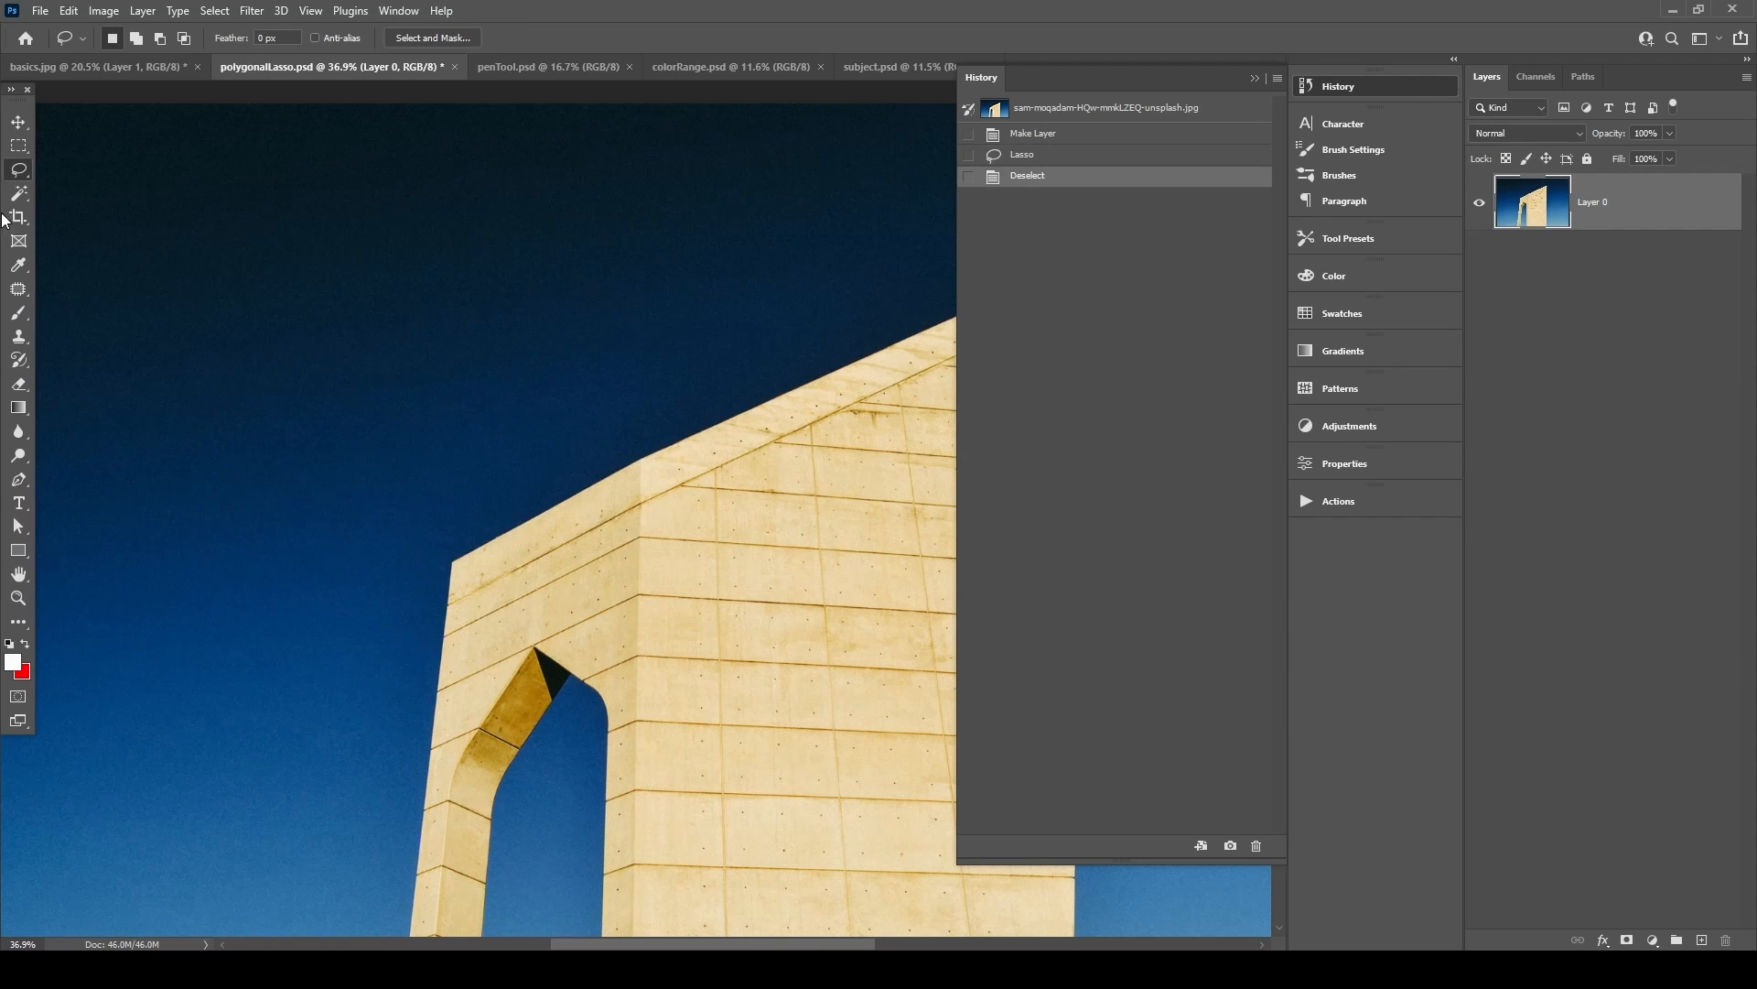
# Try one Lasso outline mixing freehand curves in the sky with straight segments across the building, close it freehand and deselect it.
pyautogui.moveTo(652, 181)
pyautogui.mouseDown()
pyautogui.moveTo(487, 250)
pyautogui.moveTo(467, 351)
pyautogui.moveTo(492, 462)
pyautogui.moveTo(598, 403)
pyautogui.moveTo(648, 266)
pyautogui.moveTo(736, 231)
pyautogui.moveTo(796, 162)
pyautogui.mouseUp()
pyautogui.moveTo(799, 223); pyautogui.dragTo(799, 220)
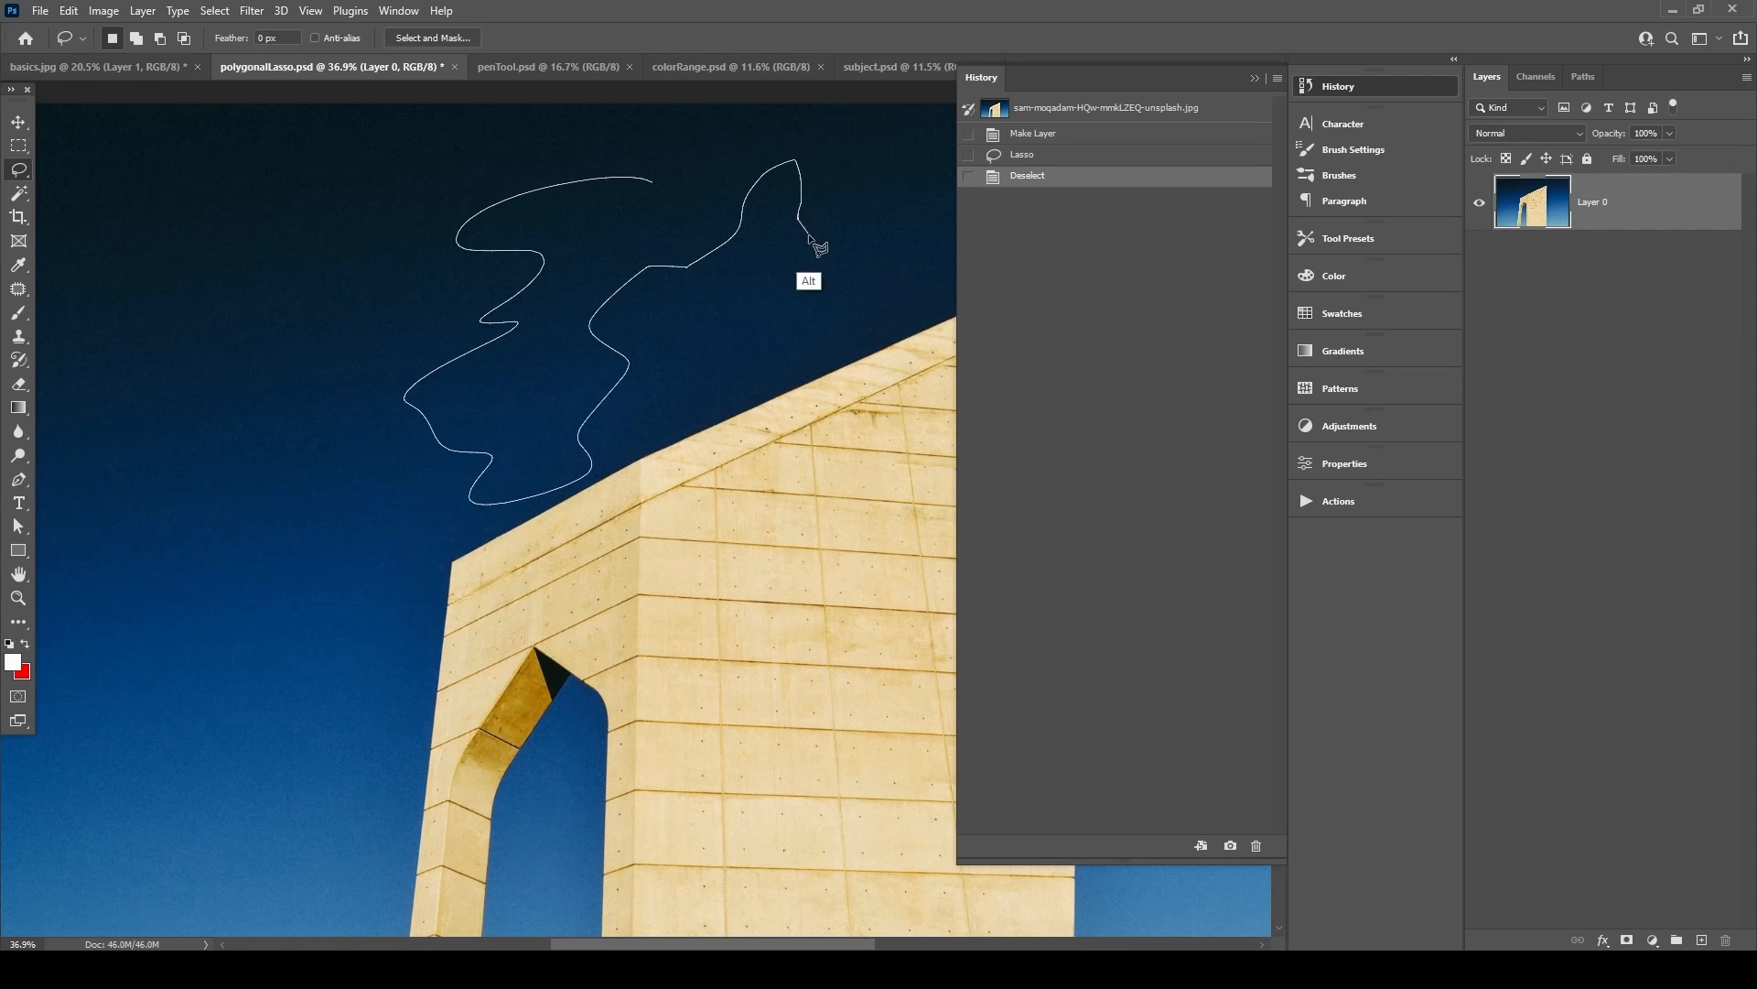
pyautogui.keyDown('alt'); pyautogui.click(851, 394); pyautogui.keyUp('alt')
pyautogui.keyDown('alt'); pyautogui.click(806, 556); pyautogui.keyUp('alt')
pyautogui.keyDown('alt'); pyautogui.click(443, 645); pyautogui.keyUp('alt')
pyautogui.keyDown('alt'); pyautogui.click(450, 820); pyautogui.keyUp('alt')
pyautogui.keyDown('alt'); pyautogui.click(781, 732); pyautogui.keyUp('alt')
pyautogui.keyDown('alt'); pyautogui.click(911, 631); pyautogui.keyUp('alt')
pyautogui.keyDown('alt'); pyautogui.click(932, 408); pyautogui.keyUp('alt')
pyautogui.keyDown('alt'); pyautogui.click(885, 156); pyautogui.keyUp('alt')
pyautogui.keyDown('alt'); pyautogui.click(869, 142); pyautogui.keyUp('alt')
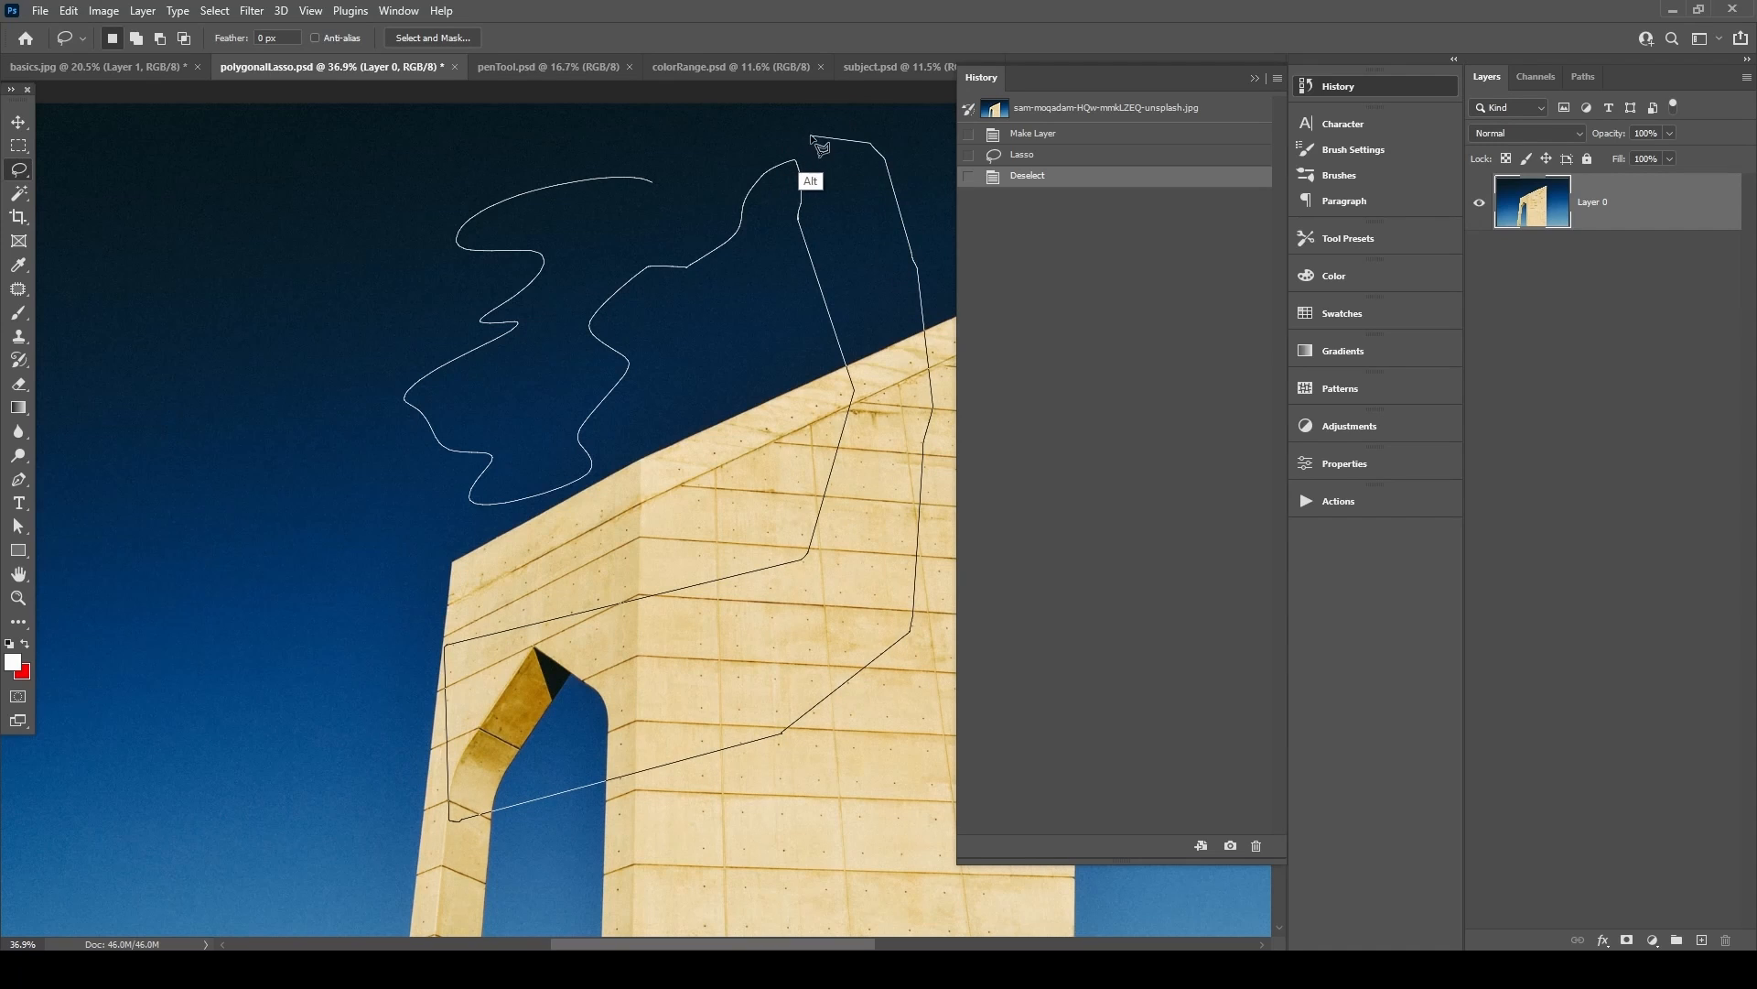
pyautogui.moveTo(830, 144)
pyautogui.mouseDown()
pyautogui.moveTo(780, 136)
pyautogui.moveTo(677, 221)
pyautogui.moveTo(589, 224)
pyautogui.moveTo(629, 204)
pyautogui.moveTo(667, 199)
pyautogui.mouseUp()
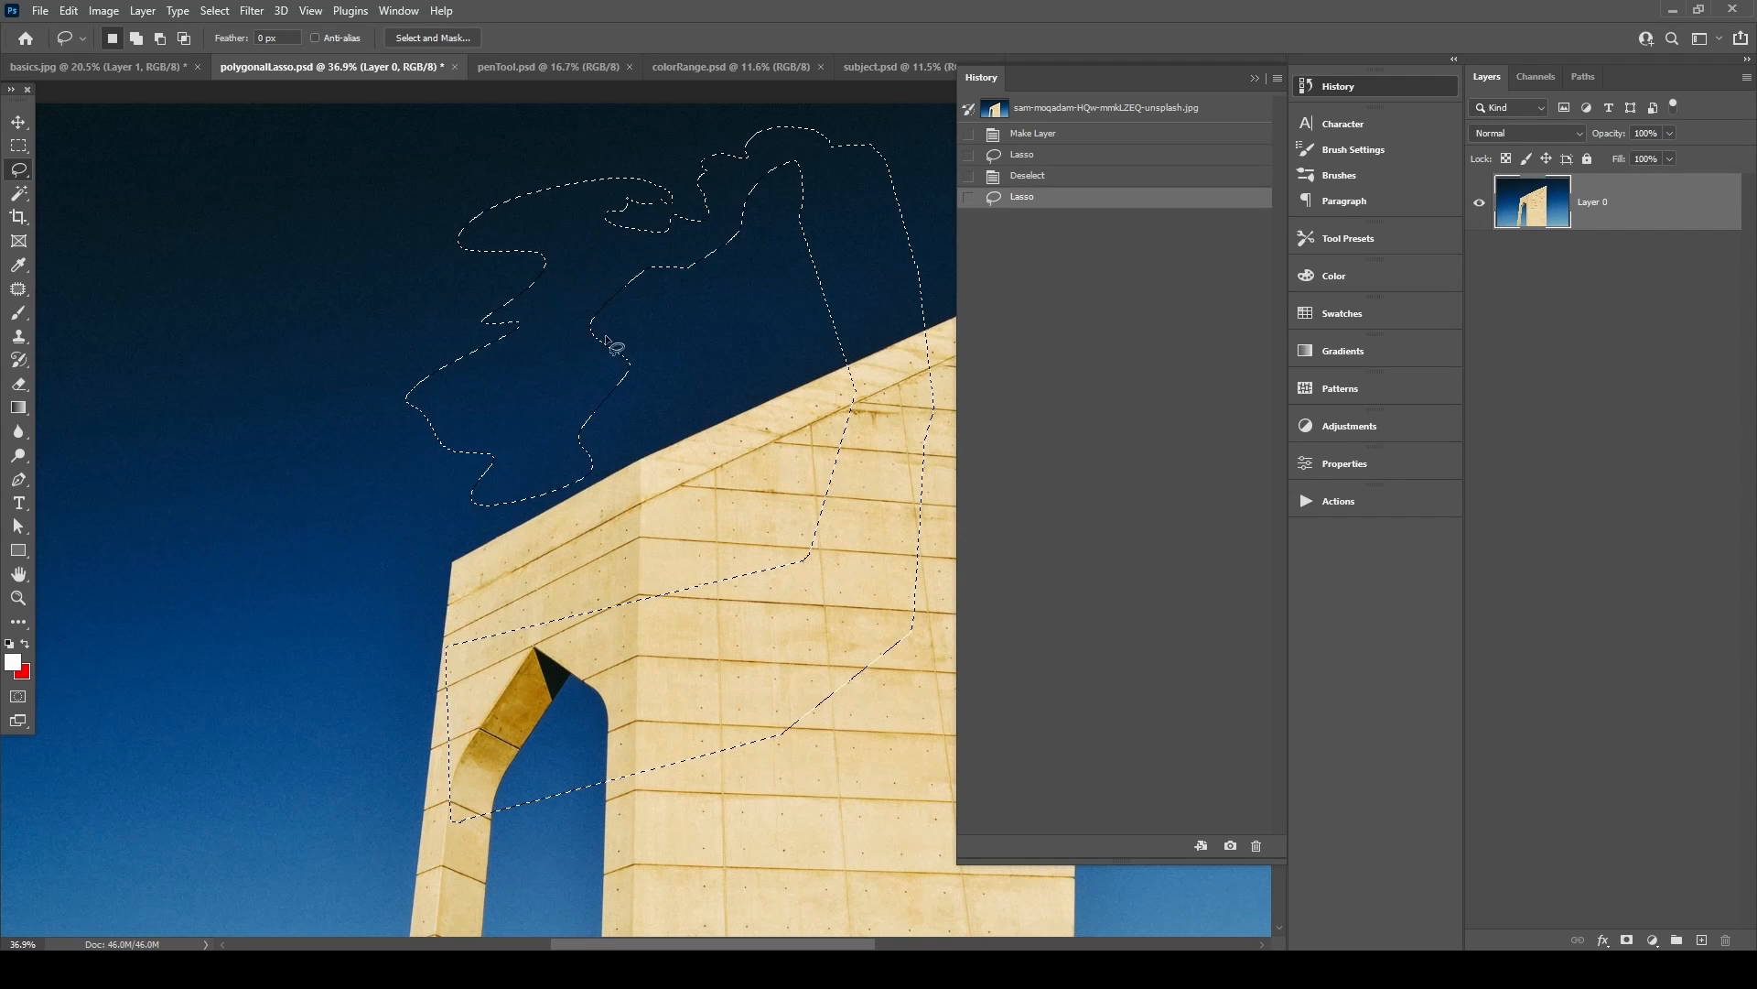
pyautogui.scroll(-3, 595, 366)
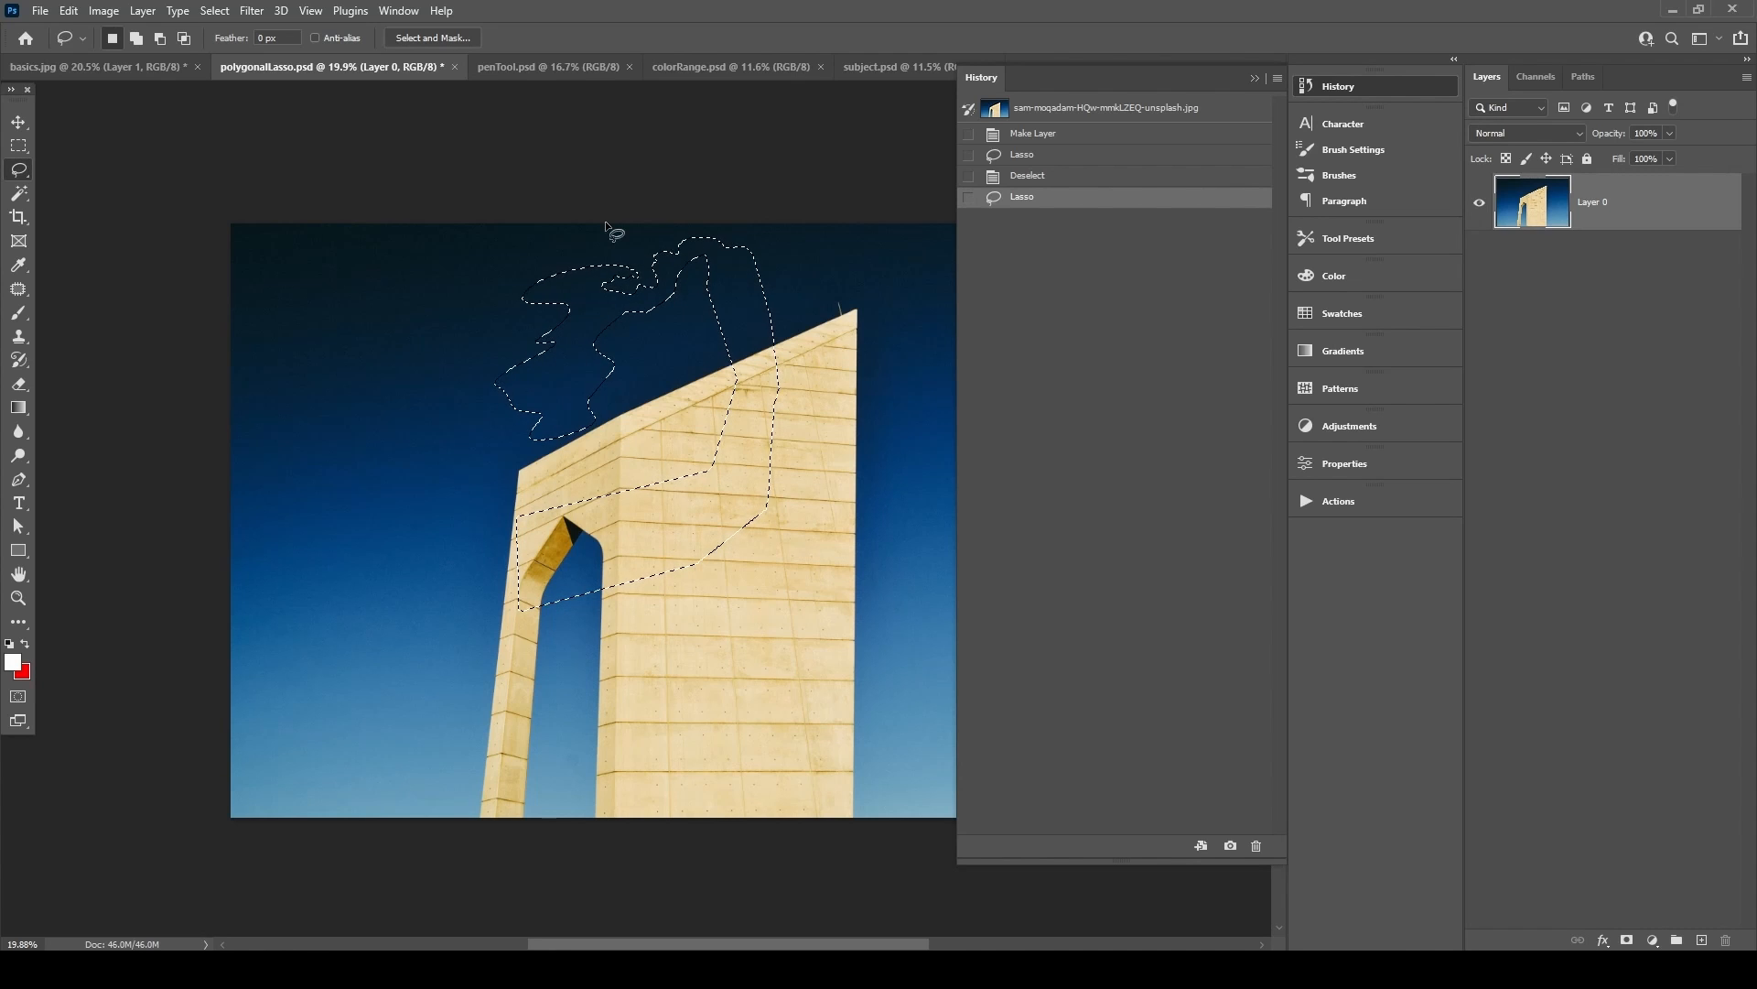
pyautogui.hotkey('ctrl', 'd')
# Start a straight-segment Lasso outline of the building, up its right edge and along the sloping roofline to the upper left corner.
pyautogui.scroll(4, 745, 463)
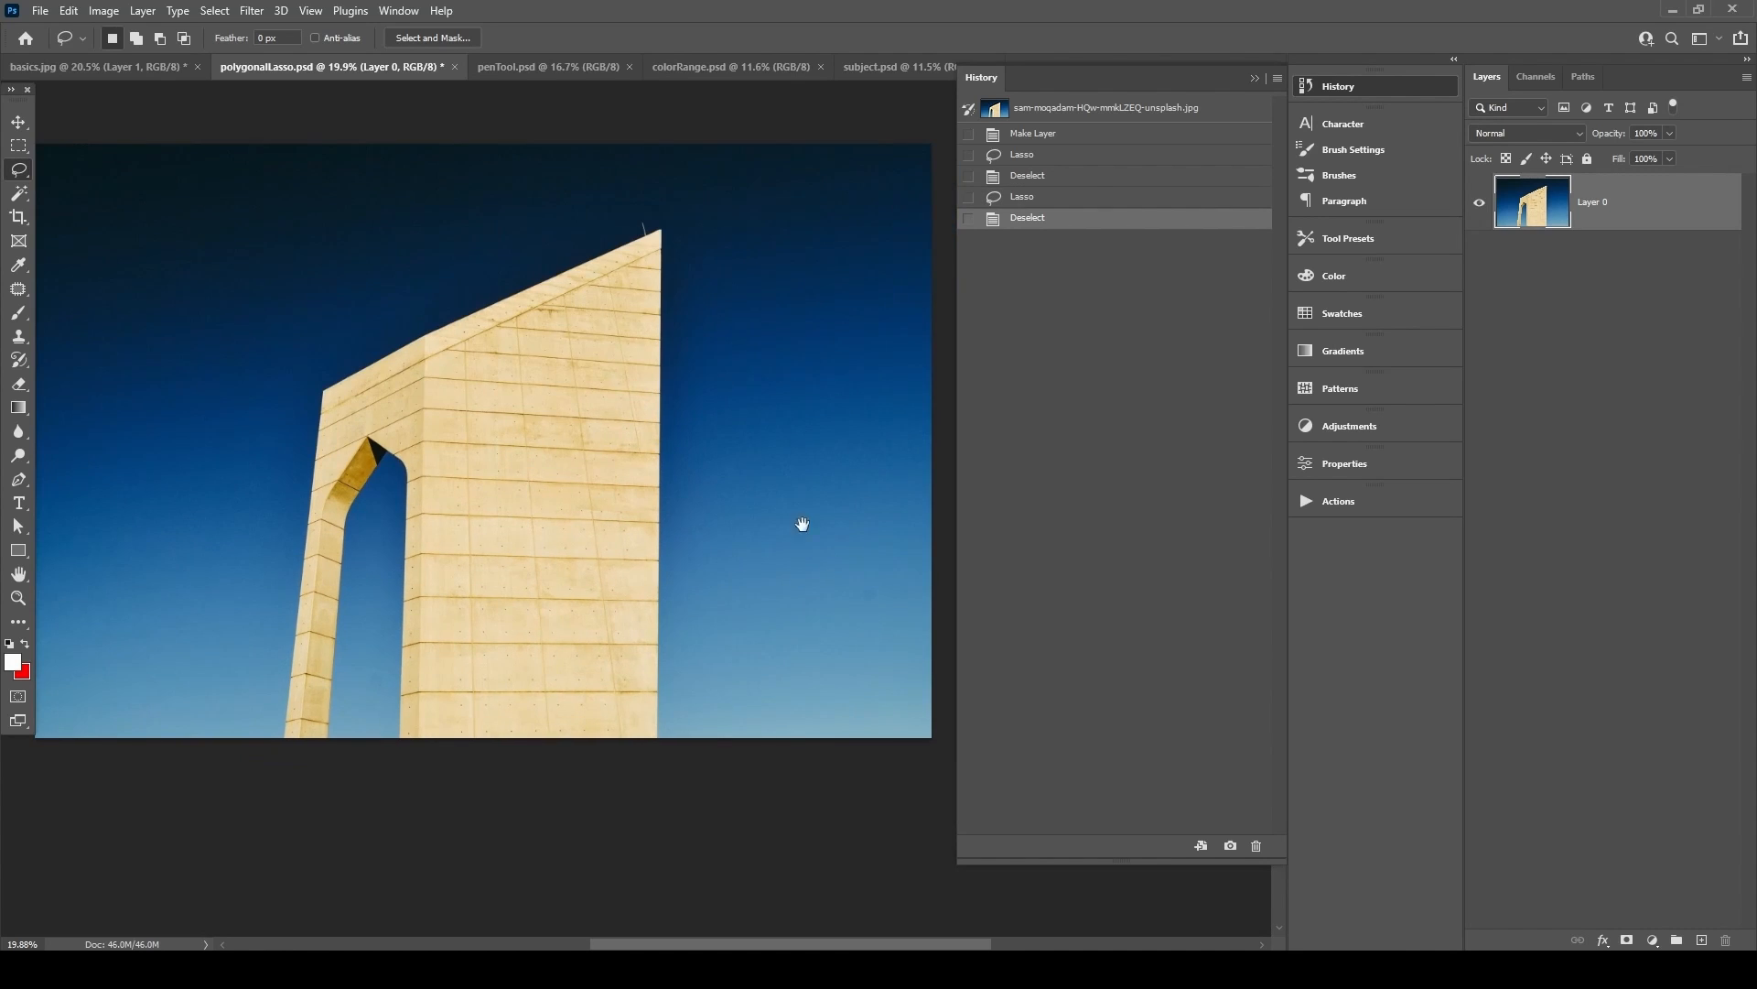
pyautogui.moveTo(647, 783)
pyautogui.mouseDown()
pyautogui.moveTo(663, 608)
pyautogui.moveTo(626, 269)
pyautogui.moveTo(655, 29)
pyautogui.moveTo(655, 339)
pyautogui.moveTo(231, 537)
pyautogui.moveTo(9, 758)
pyautogui.mouseUp()
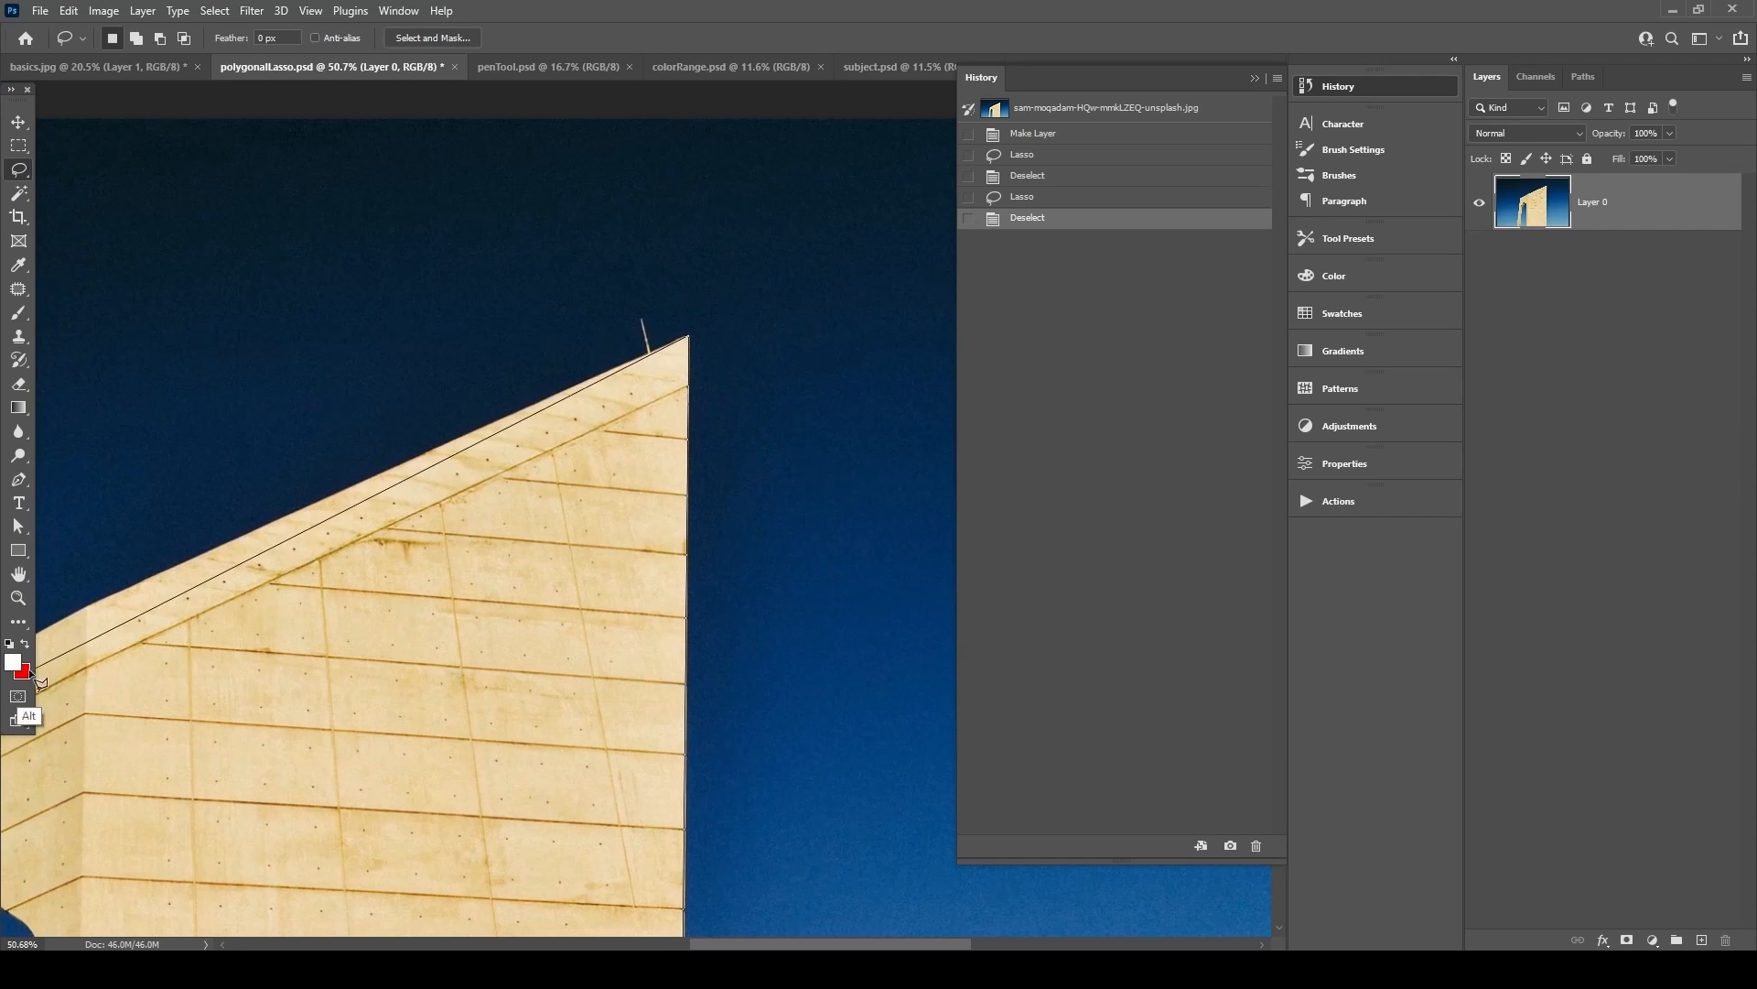
pyautogui.moveTo(106, 609)
pyautogui.mouseDown()
pyautogui.moveTo(588, 415)
pyautogui.moveTo(564, 421)
pyautogui.mouseUp()
pyautogui.keyDown('alt'); pyautogui.click(563, 426); pyautogui.keyUp('alt')
pyautogui.keyDown('alt'); pyautogui.click(545, 409); pyautogui.keyUp('alt')
pyautogui.keyDown('alt'); pyautogui.click(285, 550); pyautogui.keyUp('alt')
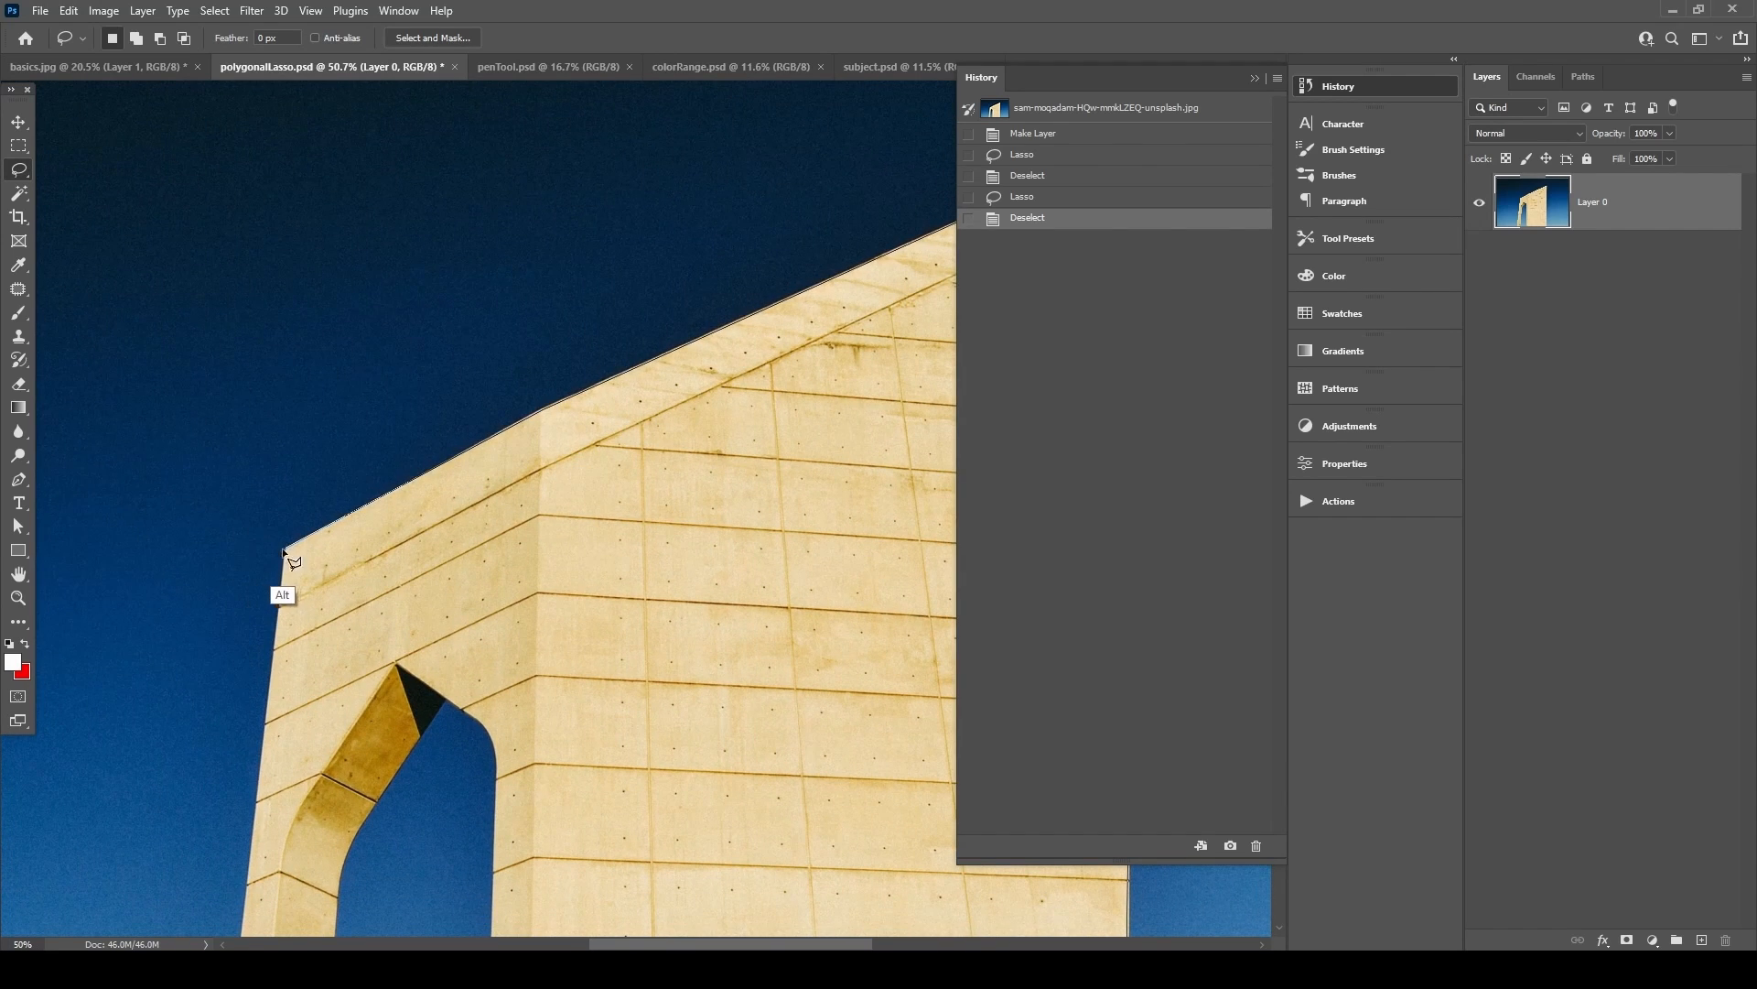
# Extend the Lasso outline with straight segments down the outer edge of the narrow leg and across its base.
pyautogui.scroll(-5, 240, 705)
pyautogui.keyDown('alt'); pyautogui.click(187, 779); pyautogui.keyUp('alt')
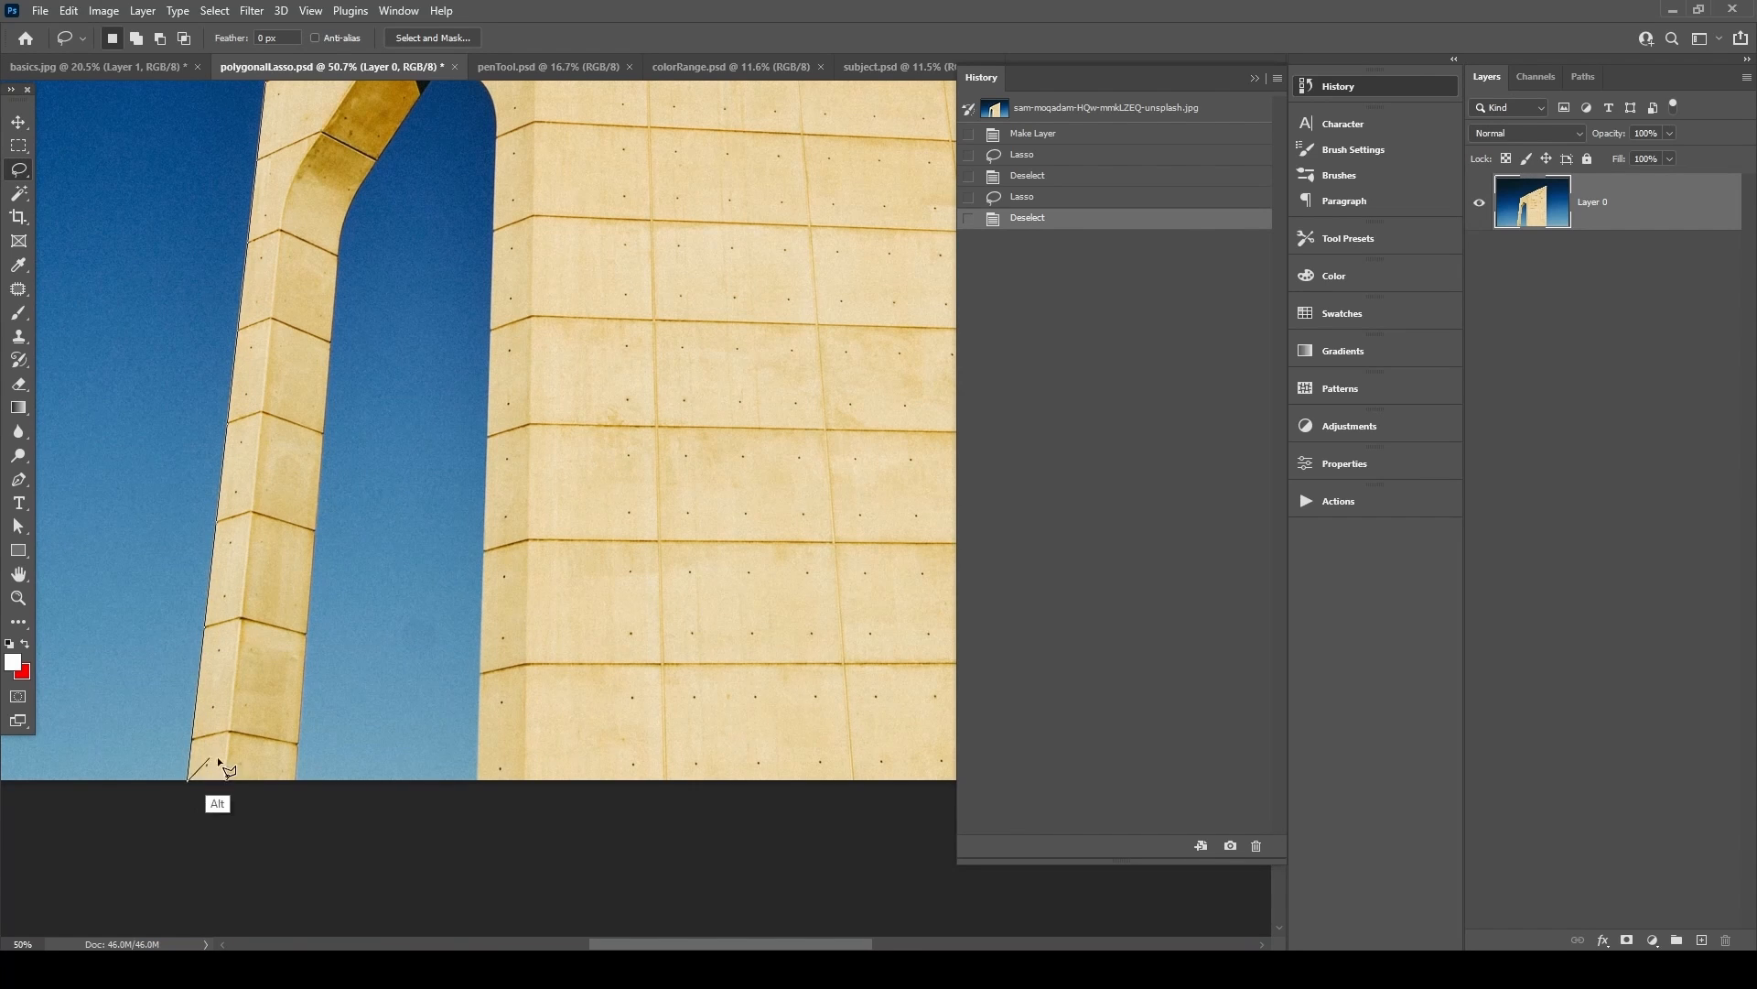
pyautogui.keyDown('alt'); pyautogui.click(295, 779); pyautogui.keyUp('alt')
# Trace the arch opening with straight Lasso segments and freehand around its curves, and close the selection along the building's base.
pyautogui.scroll(4, 354, 275)
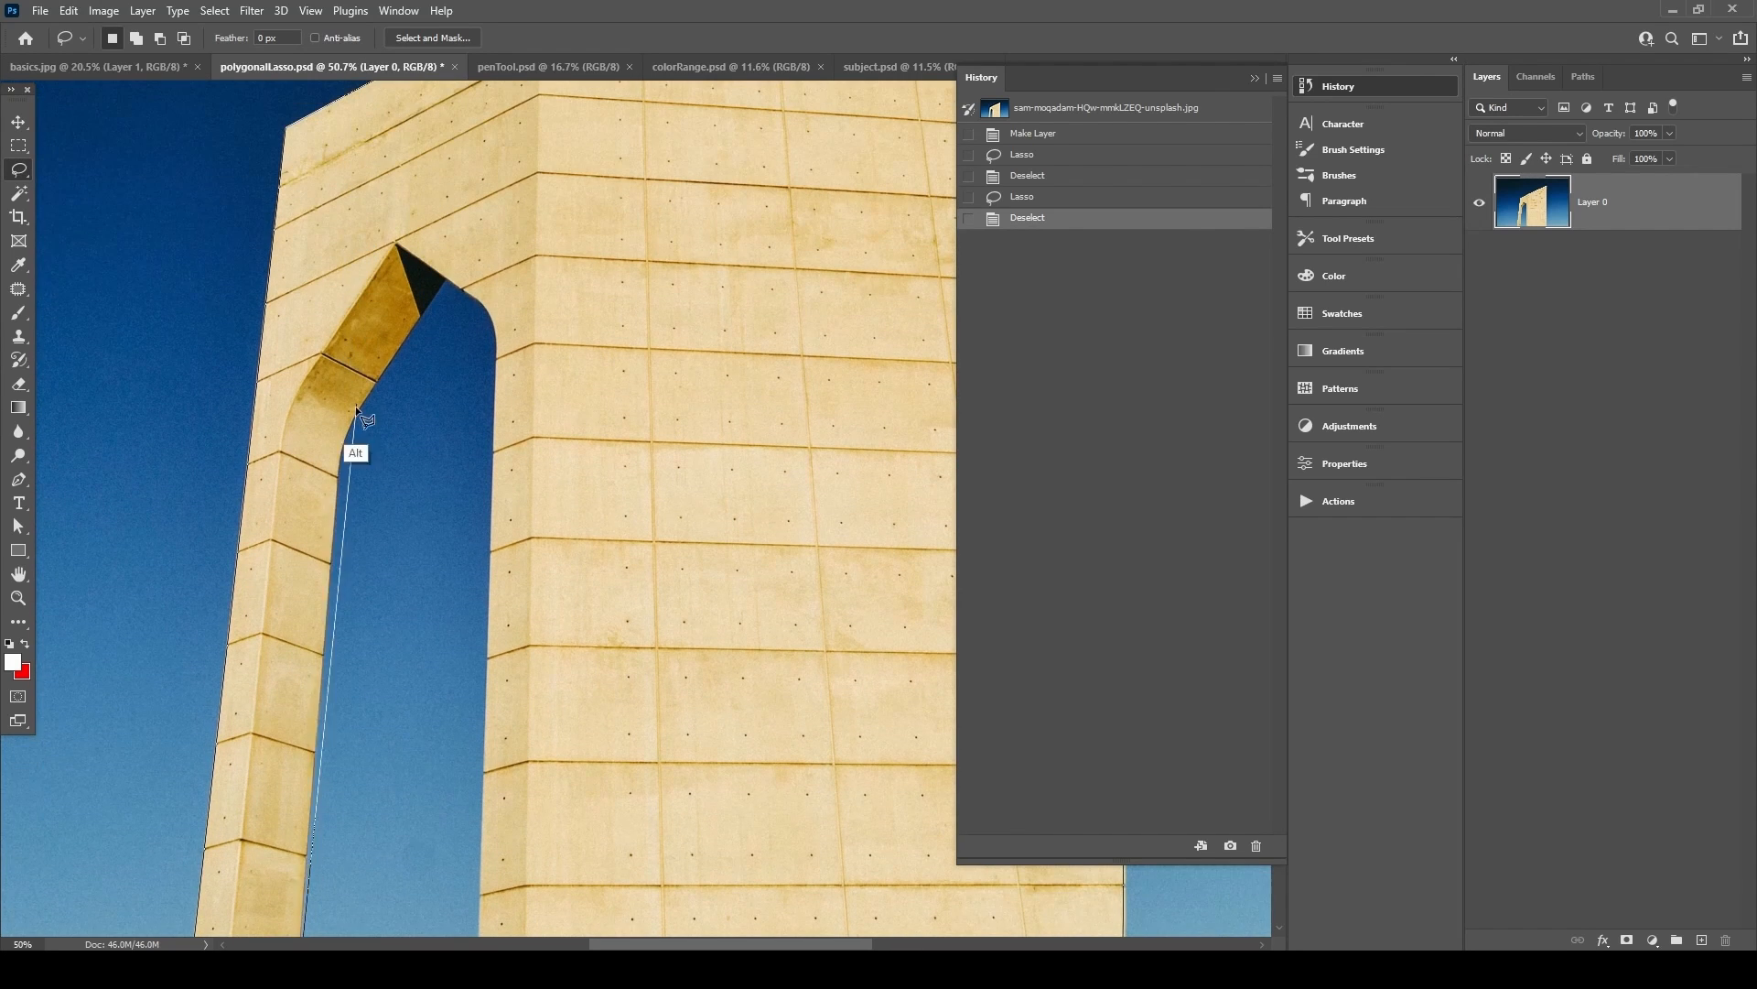
pyautogui.keyDown('alt'); pyautogui.click(337, 477); pyautogui.keyUp('alt')
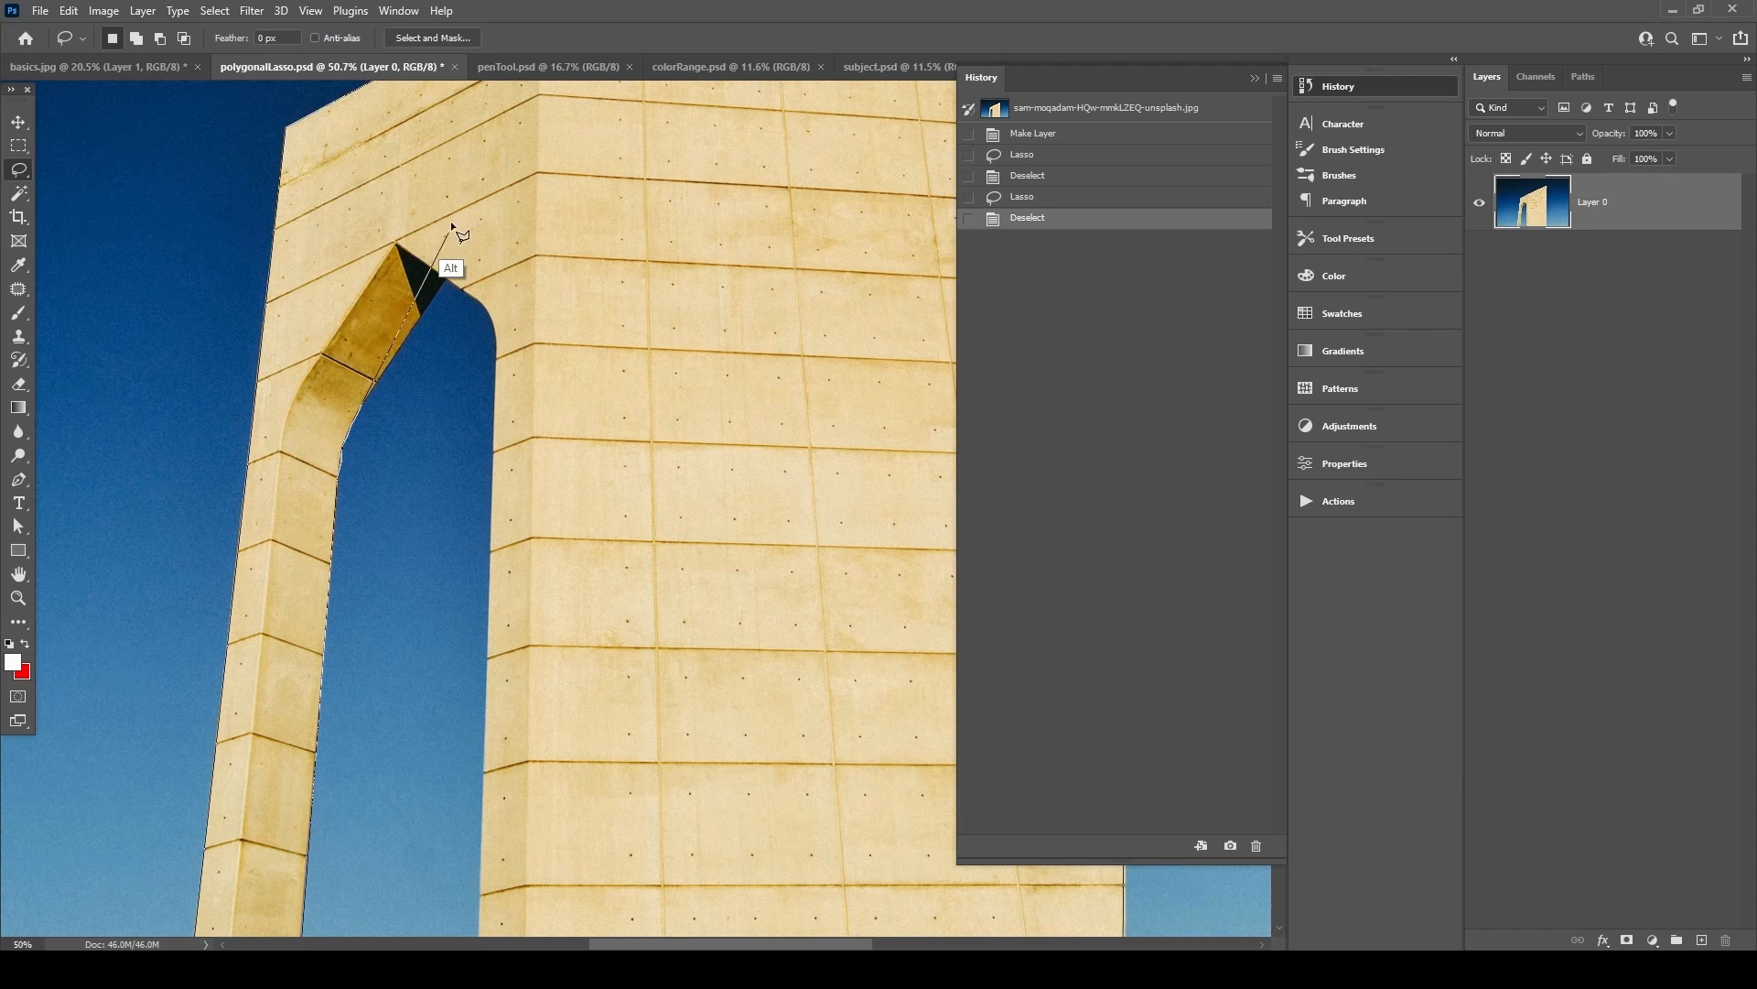
pyautogui.click(450, 280)
pyautogui.moveTo(479, 297)
pyautogui.mouseDown()
pyautogui.moveTo(512, 916)
pyautogui.moveTo(481, 470)
pyautogui.moveTo(464, 518)
pyautogui.moveTo(1268, 502)
pyautogui.moveTo(94, 520)
pyautogui.moveTo(300, 574)
pyautogui.moveTo(321, 476)
pyautogui.moveTo(314, 495)
pyautogui.moveTo(267, 434)
pyautogui.moveTo(242, 471)
pyautogui.moveTo(219, 465)
pyautogui.mouseUp()
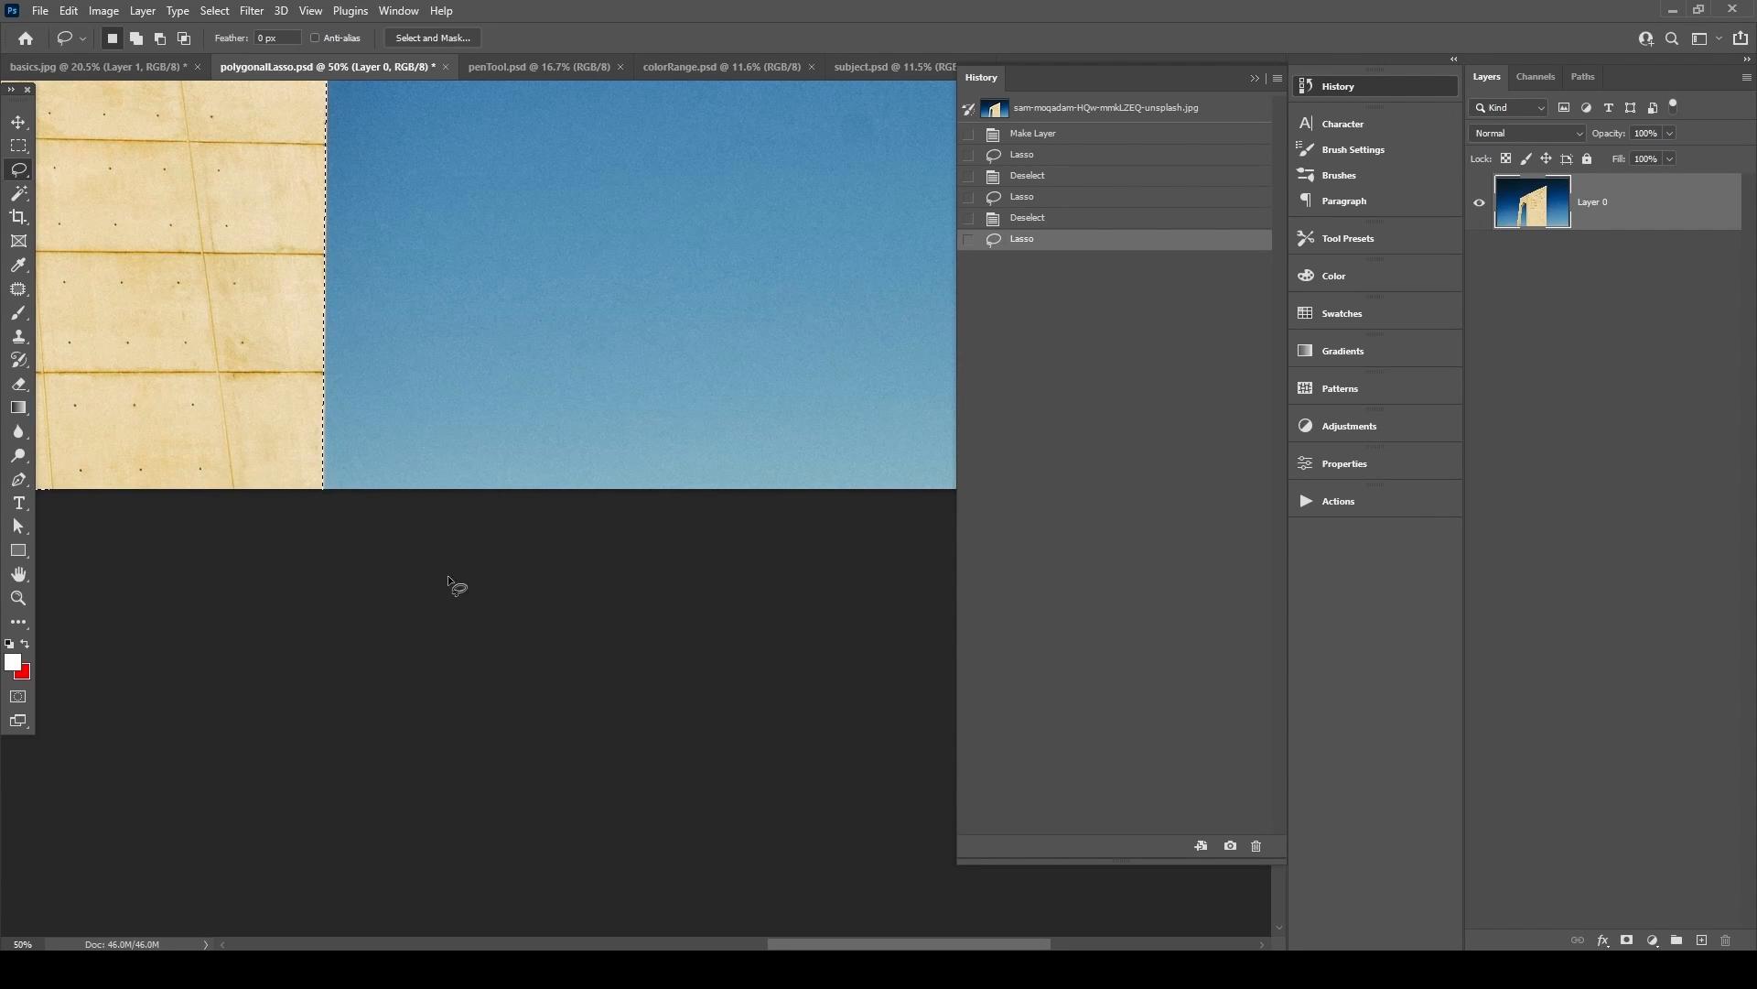
pyautogui.scroll(-5, 412, 513)
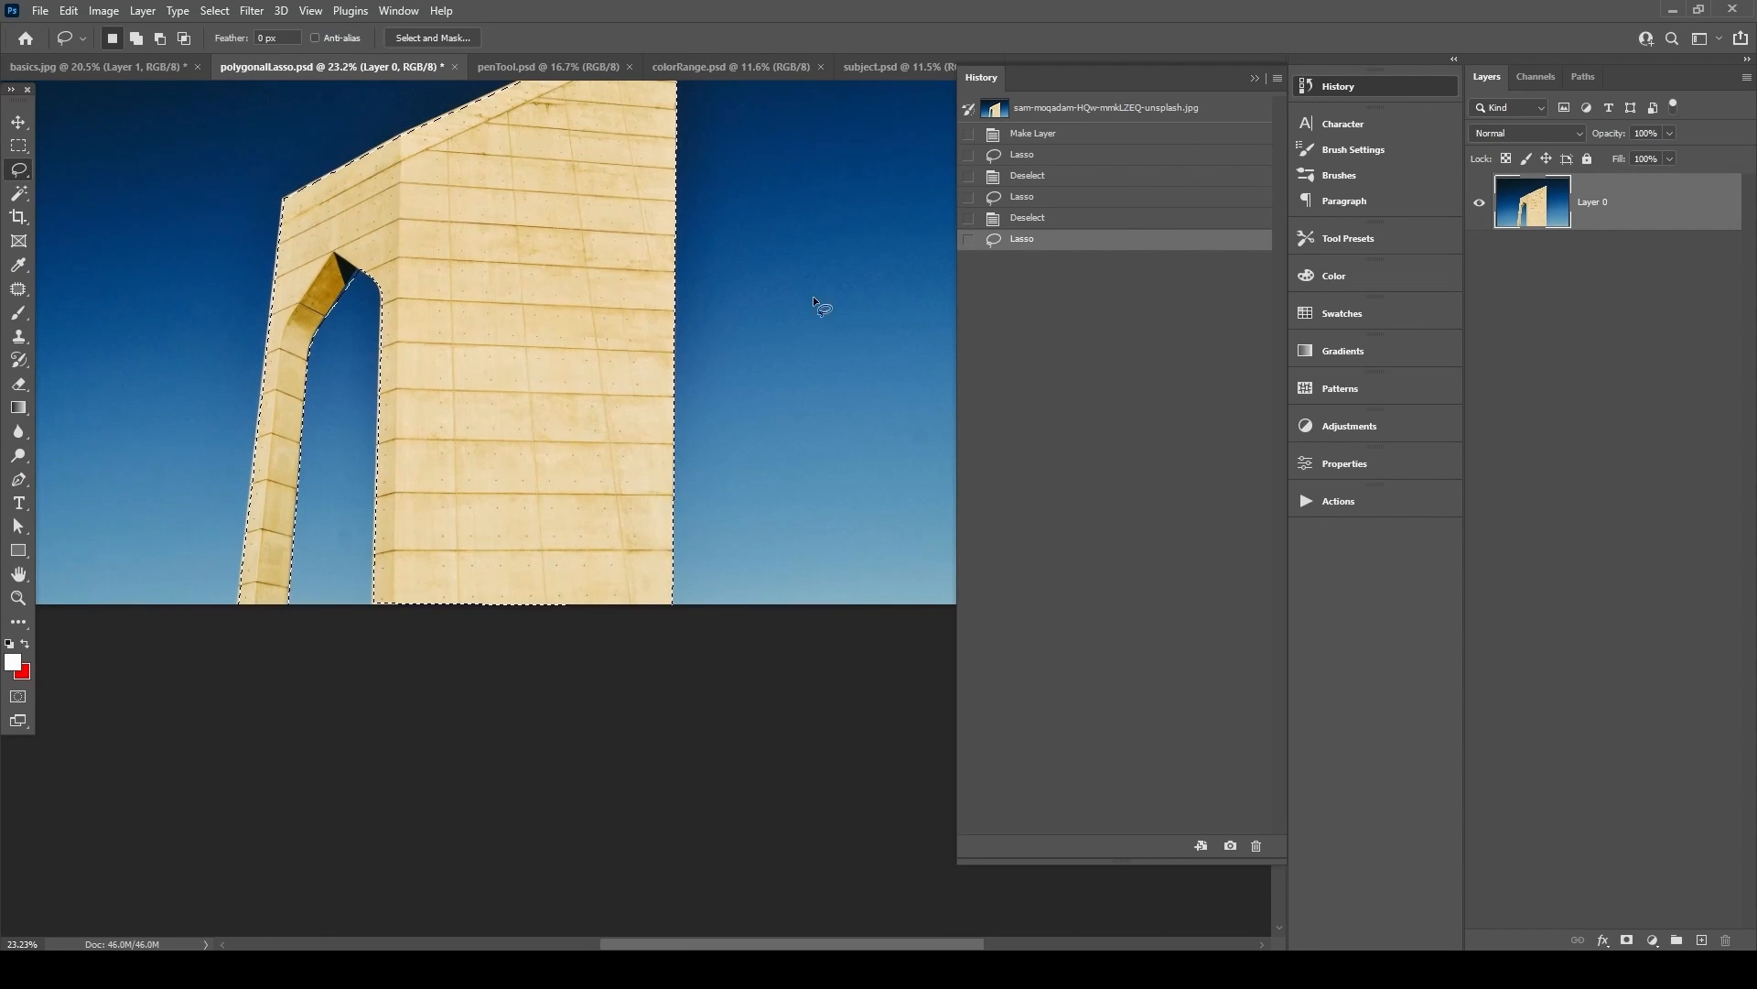
pyautogui.moveTo(501, 154); pyautogui.dragTo(645, 319)
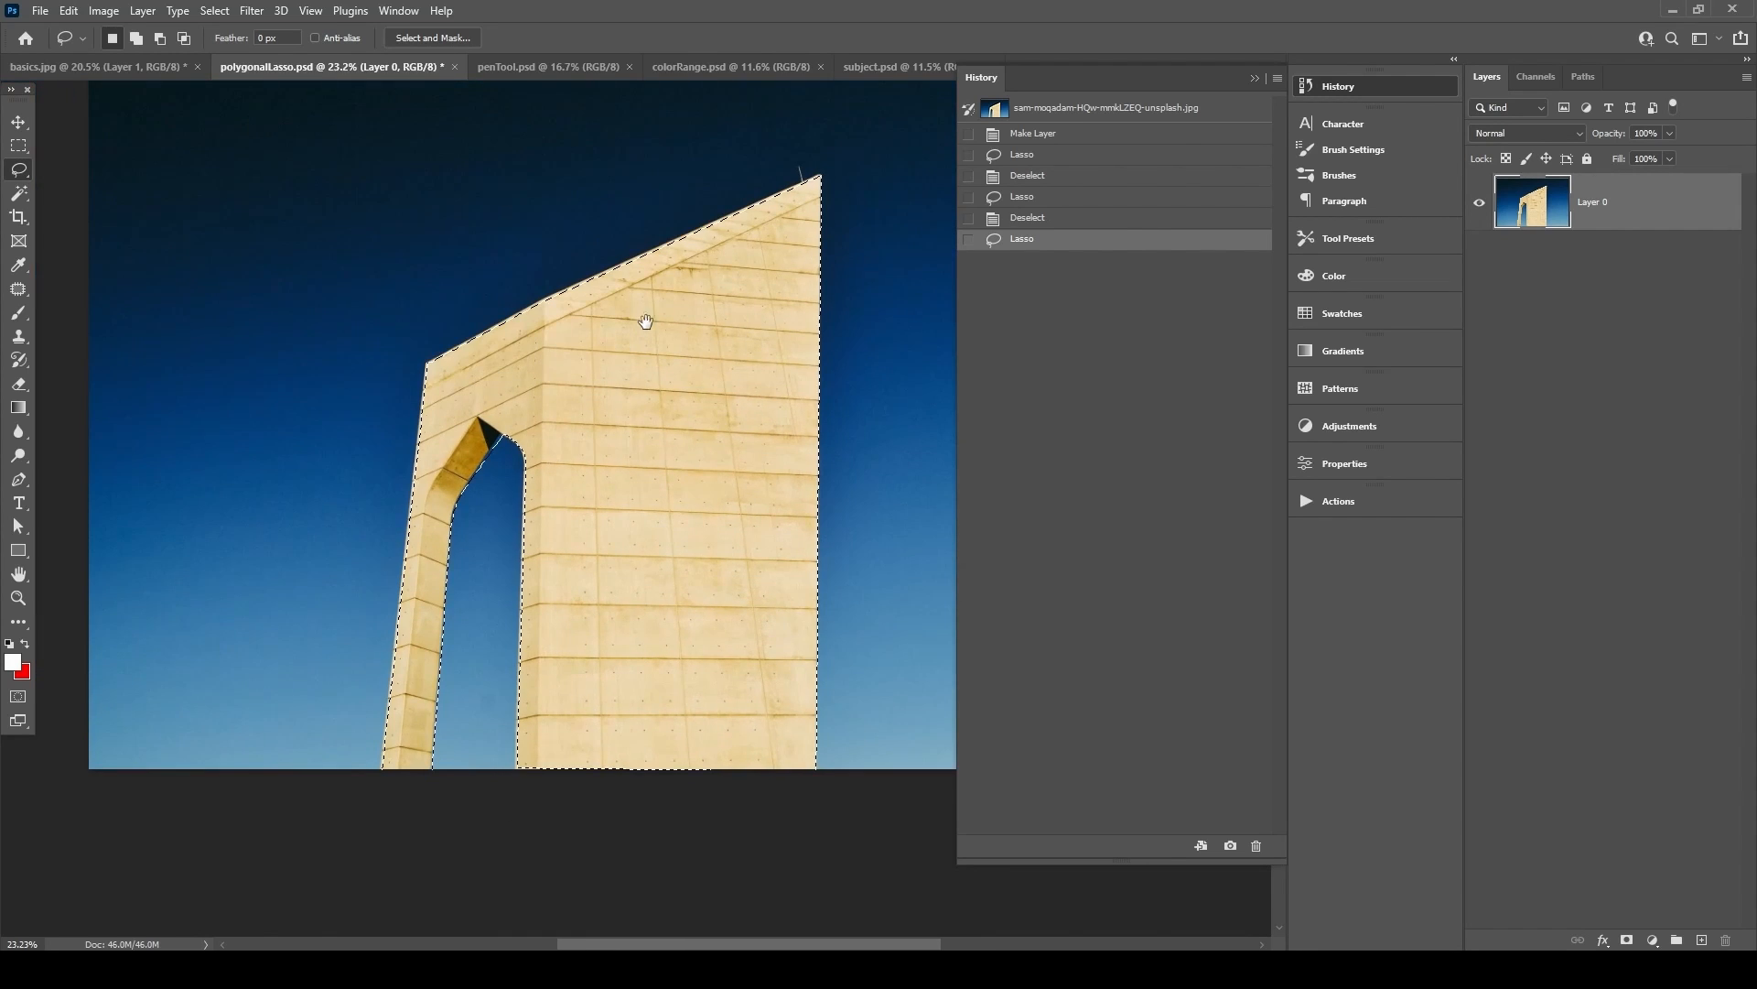
# Add a layer mask from the building selection and create a layer beneath it filled with the red background color.
pyautogui.click(1626, 940)
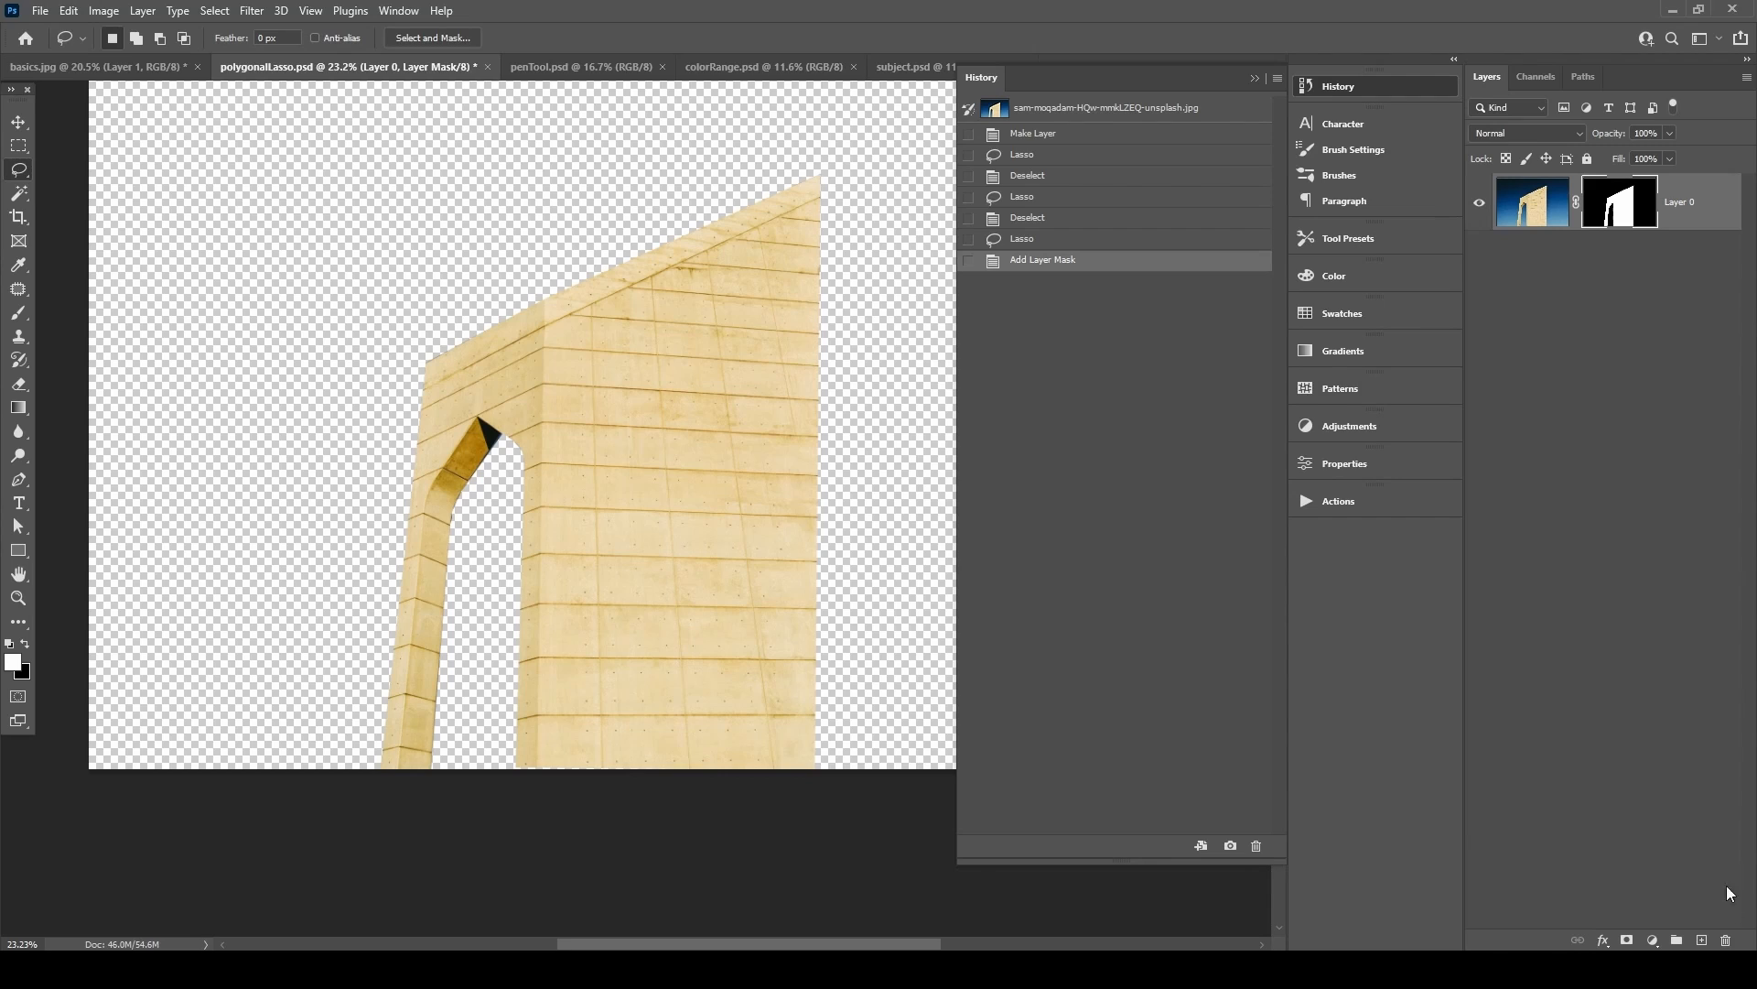
pyautogui.keyDown('ctrl'); pyautogui.click(1702, 940); pyautogui.keyUp('ctrl')
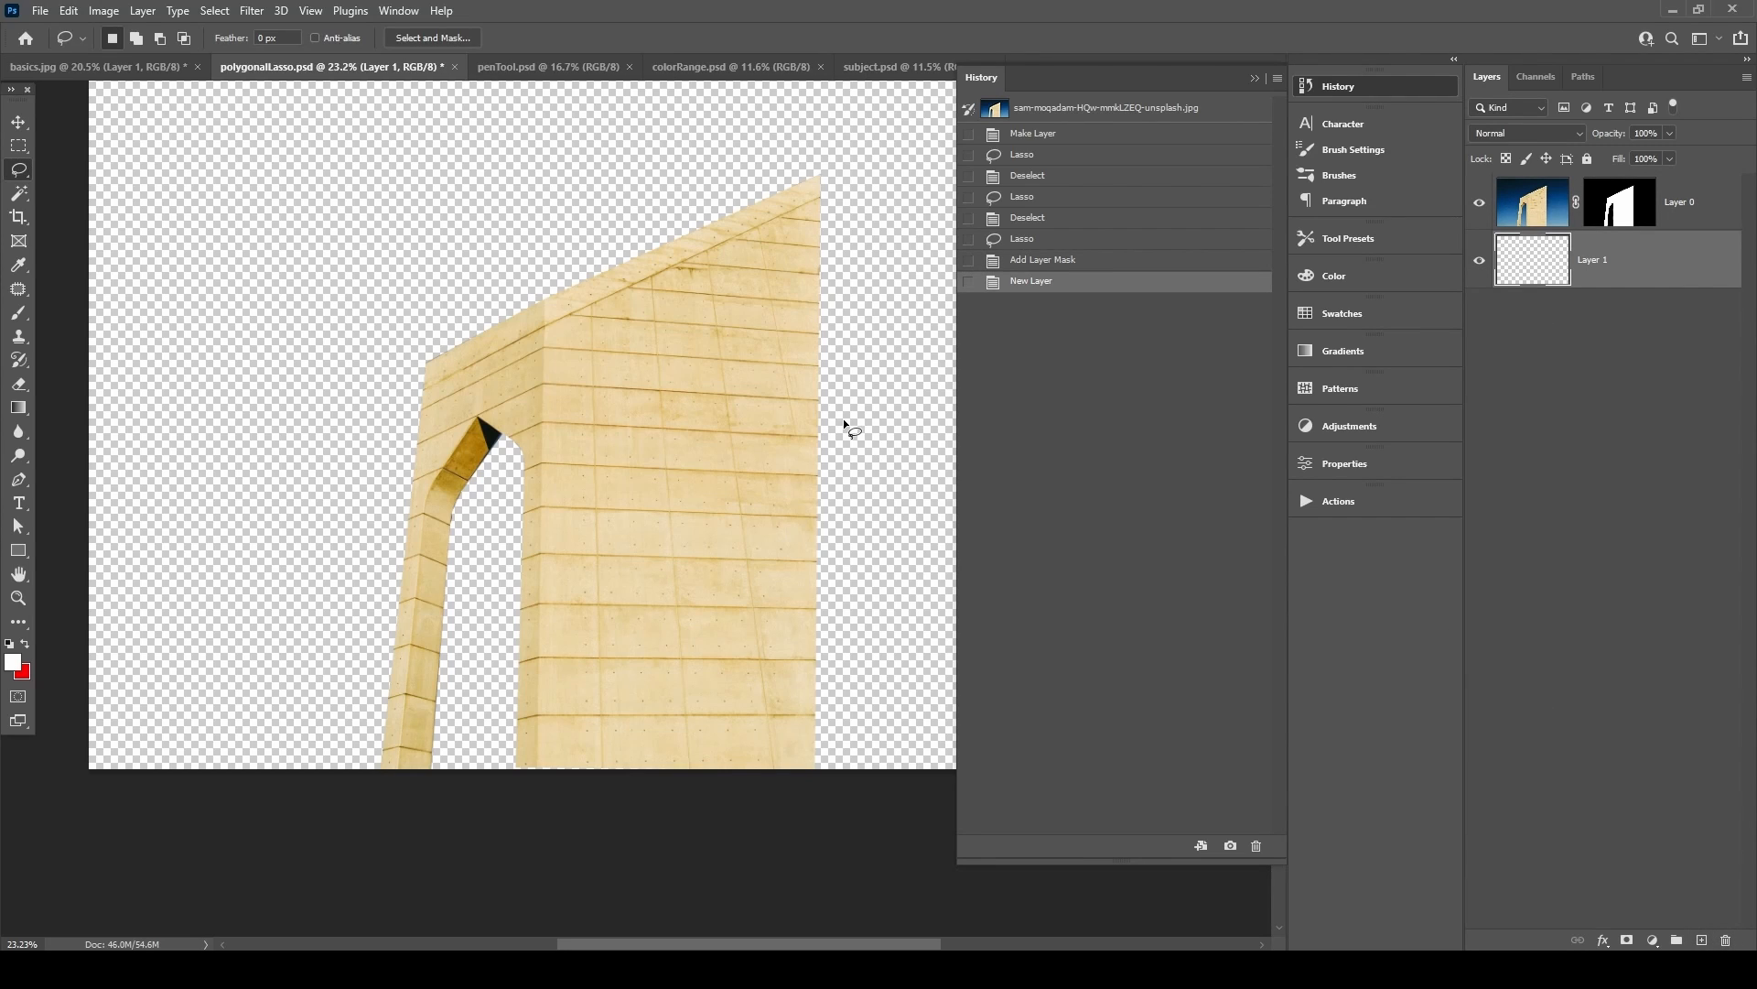
pyautogui.hotkey('ctrl', 'BackSpace')
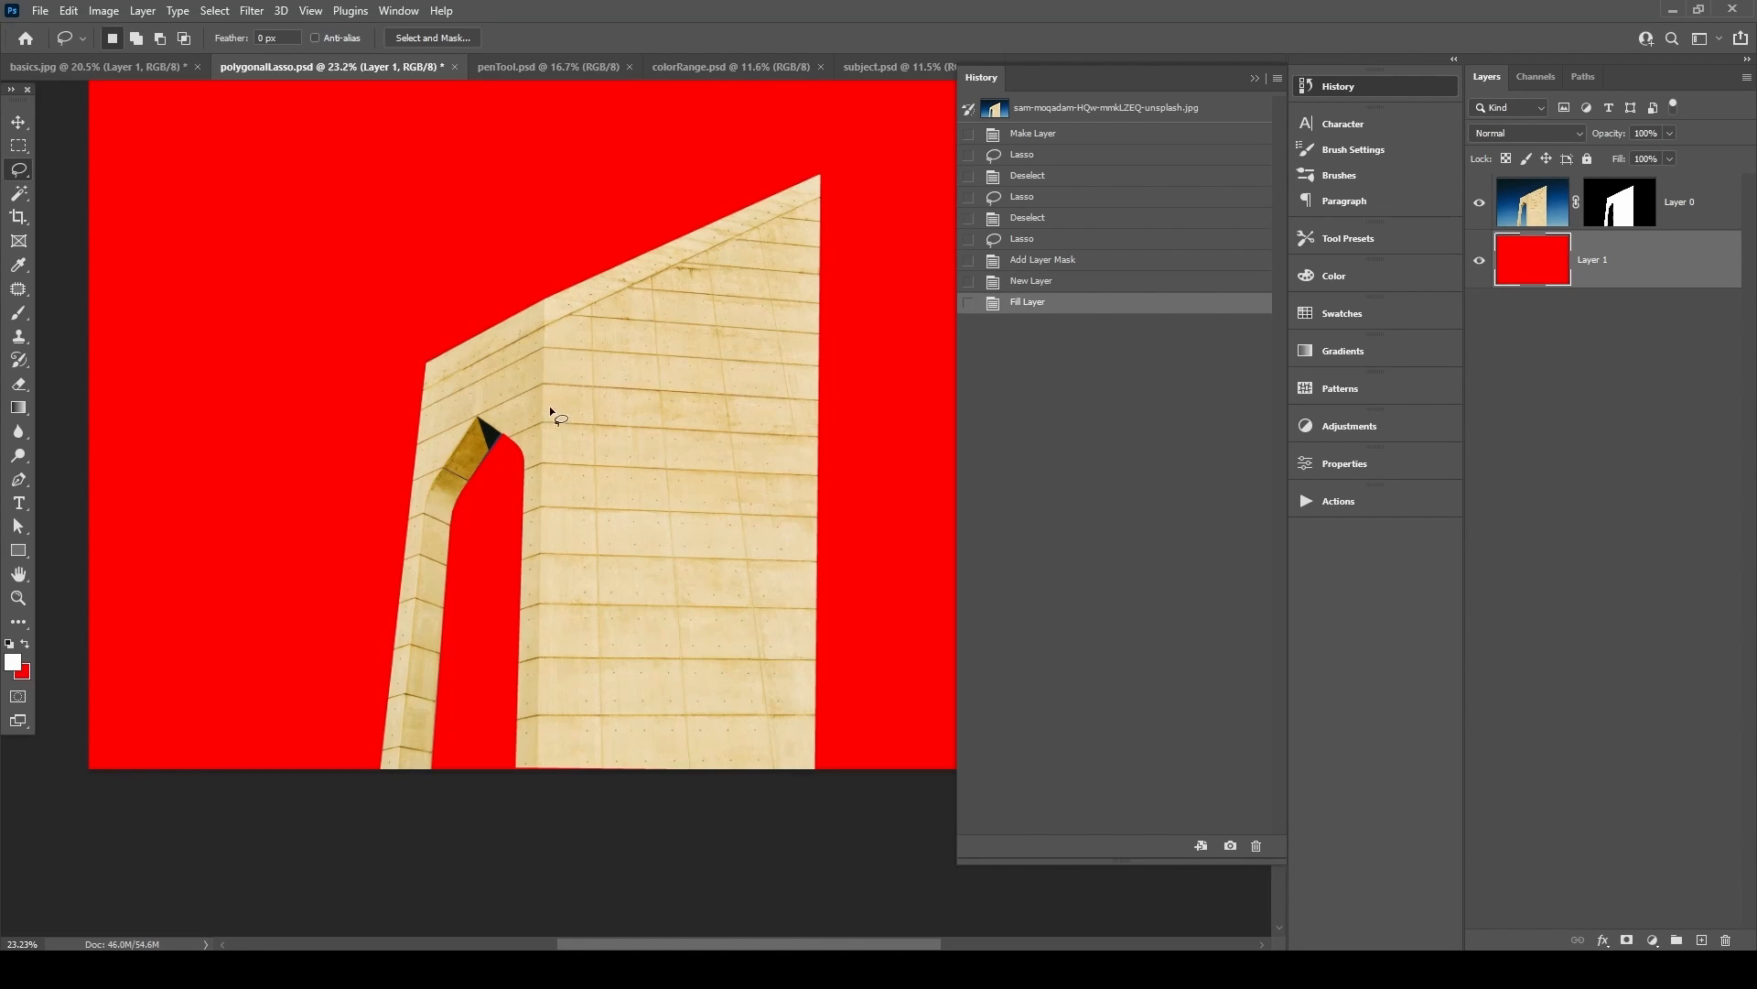
# Examine the mask edge around the arch's curve and upper corner up close for leftover sky.
pyautogui.scroll(5, 505, 439)
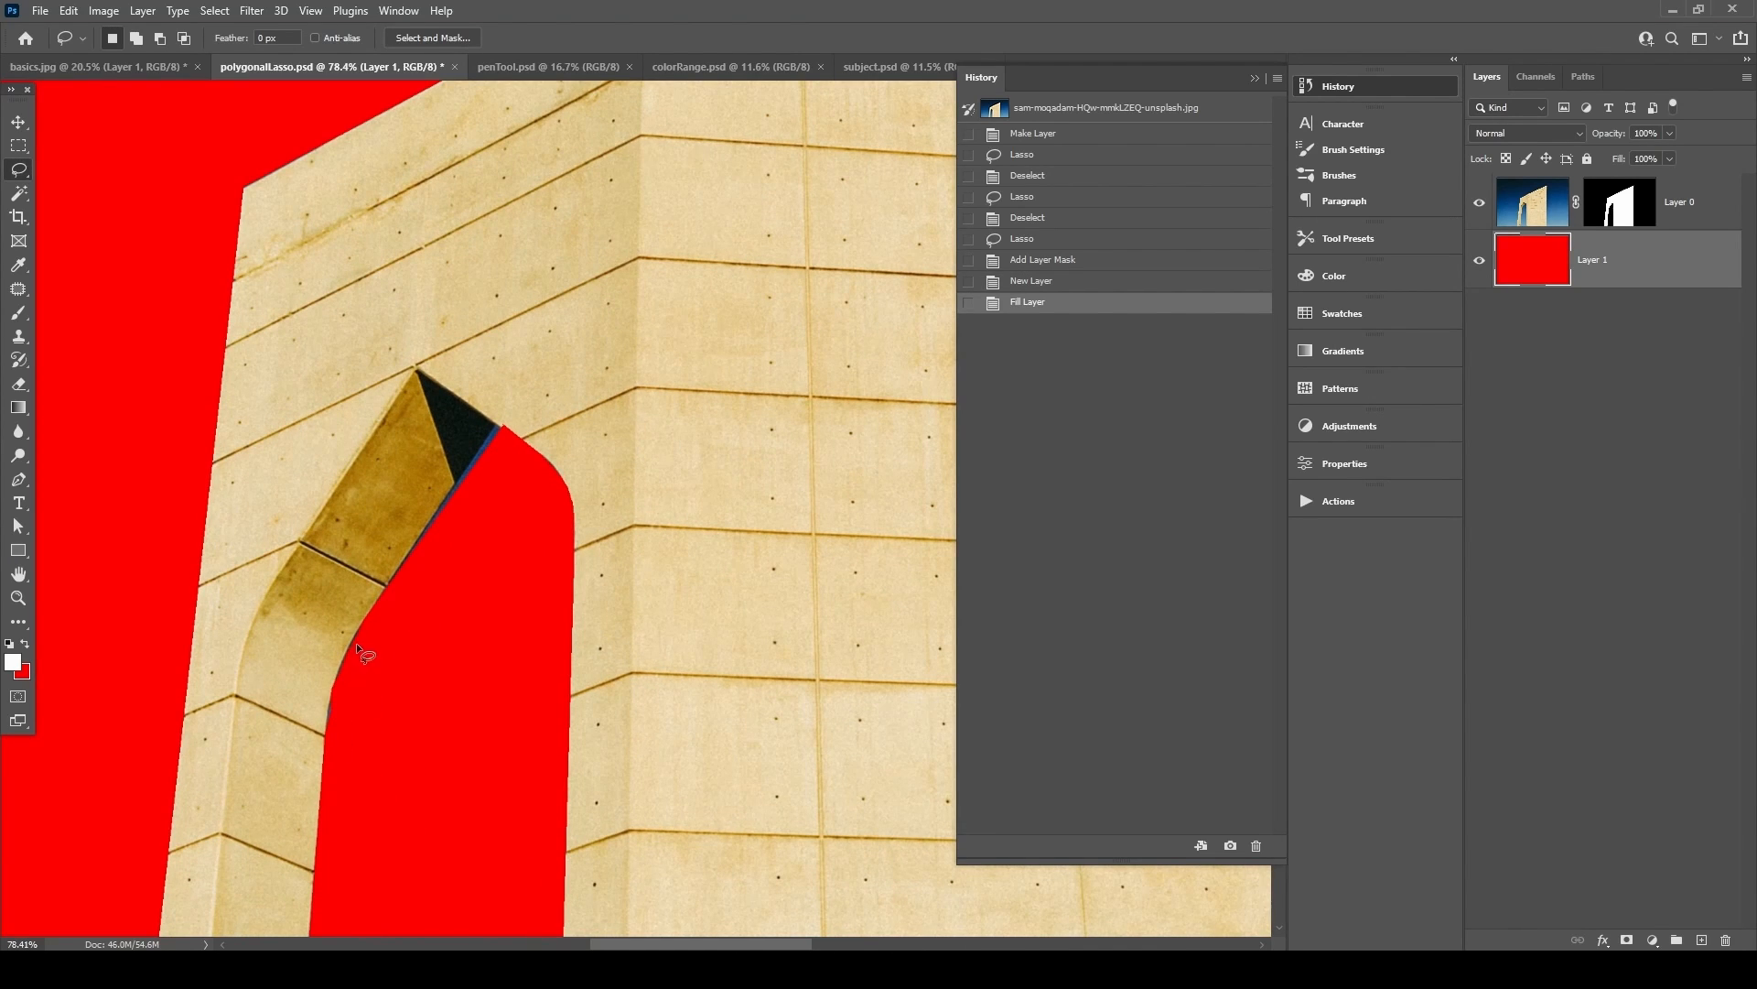
pyautogui.moveTo(341, 591); pyautogui.dragTo(324, 719)
pyautogui.moveTo(502, 431)
pyautogui.mouseDown()
pyautogui.moveTo(535, 520)
pyautogui.moveTo(590, 476)
pyautogui.mouseUp()
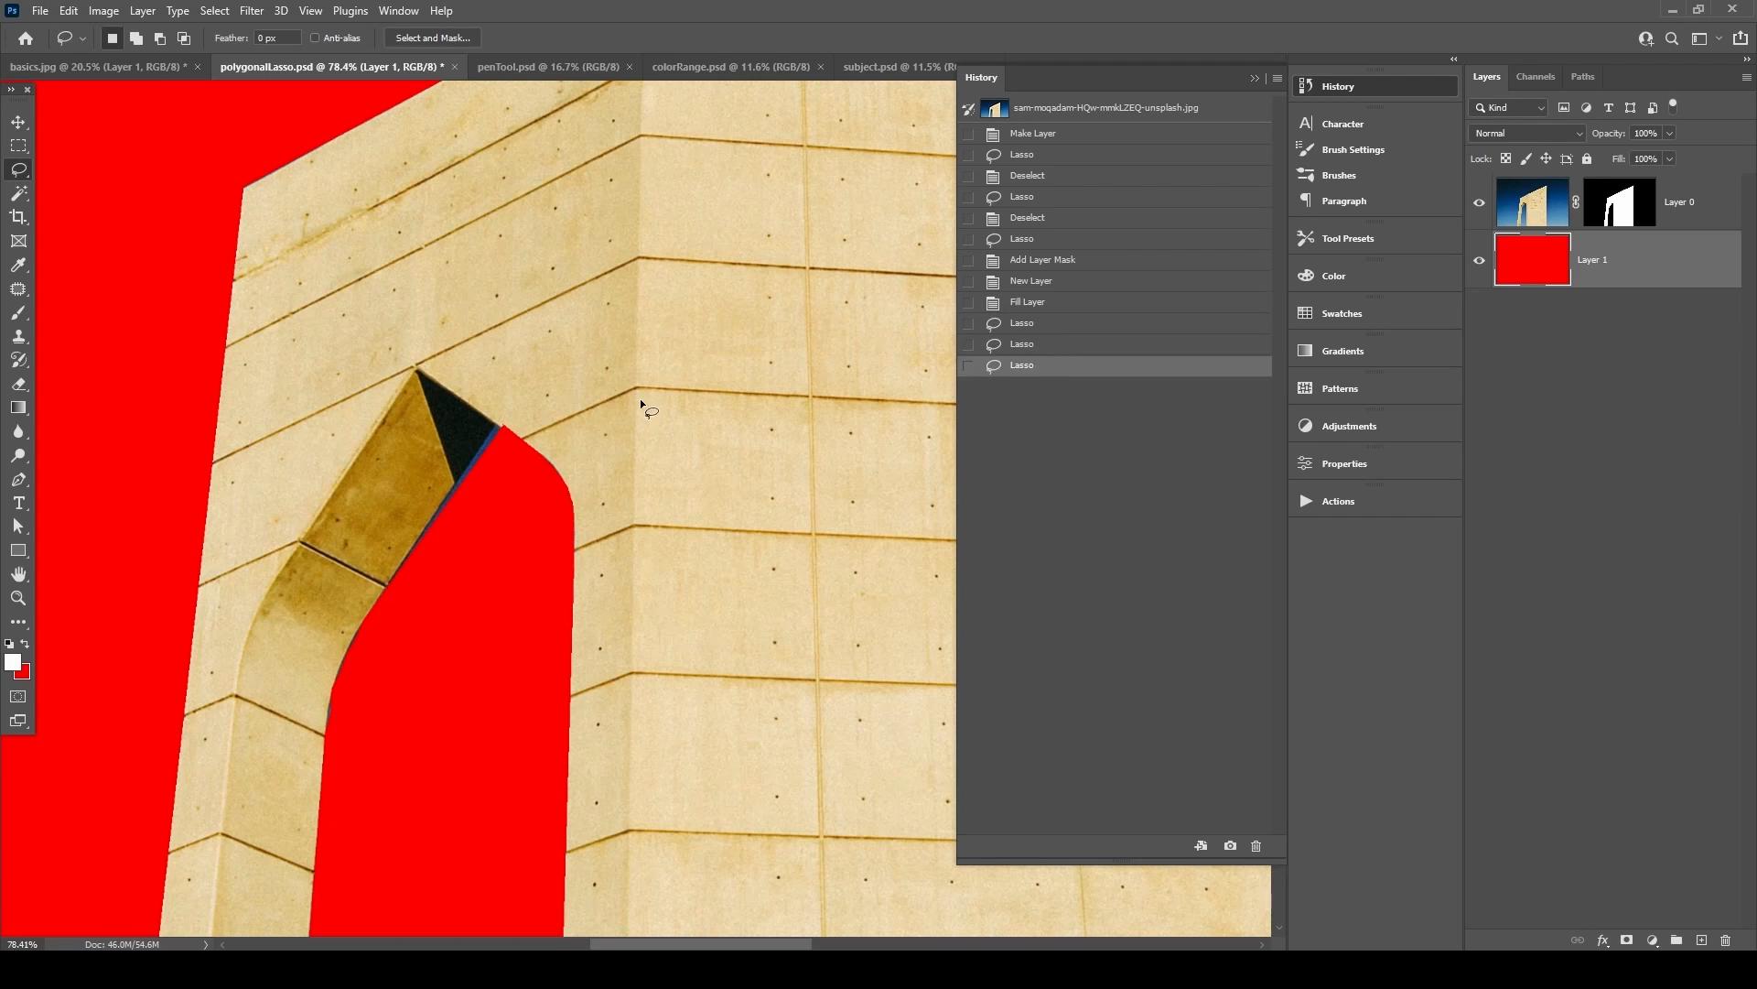
pyautogui.moveTo(640, 400); pyautogui.dragTo(613, 413)
pyautogui.scroll(4, 604, 400)
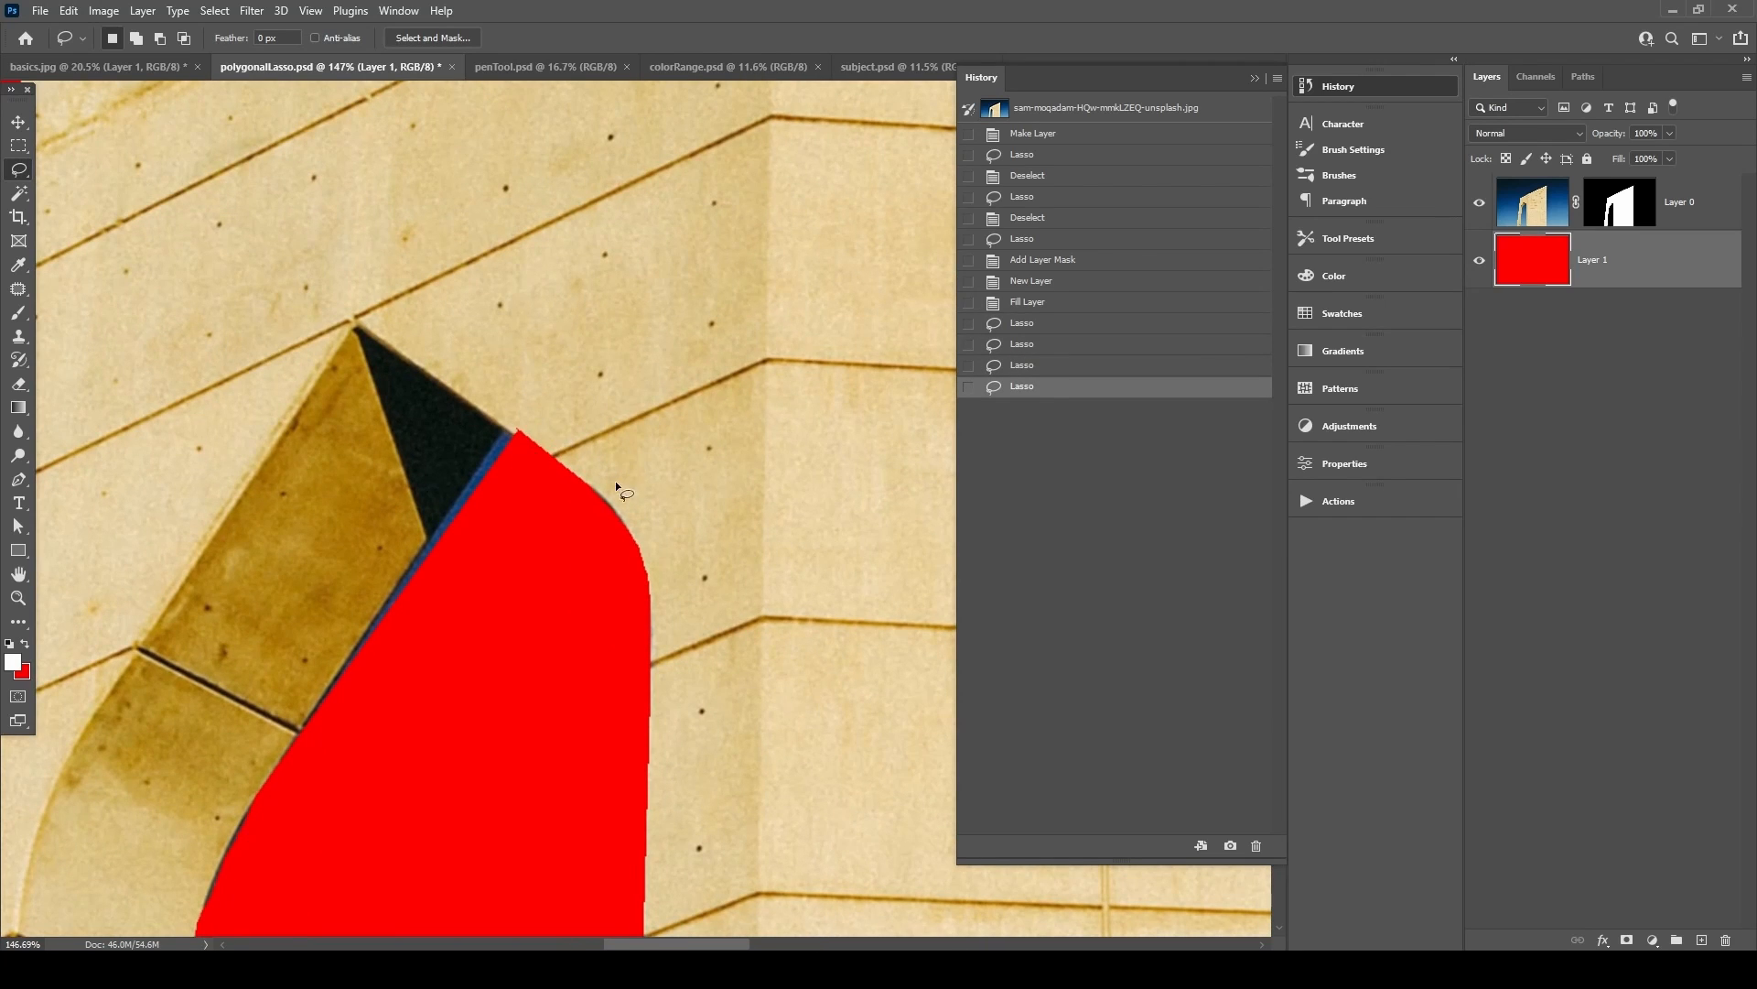
pyautogui.moveTo(499, 524); pyautogui.dragTo(577, 398)
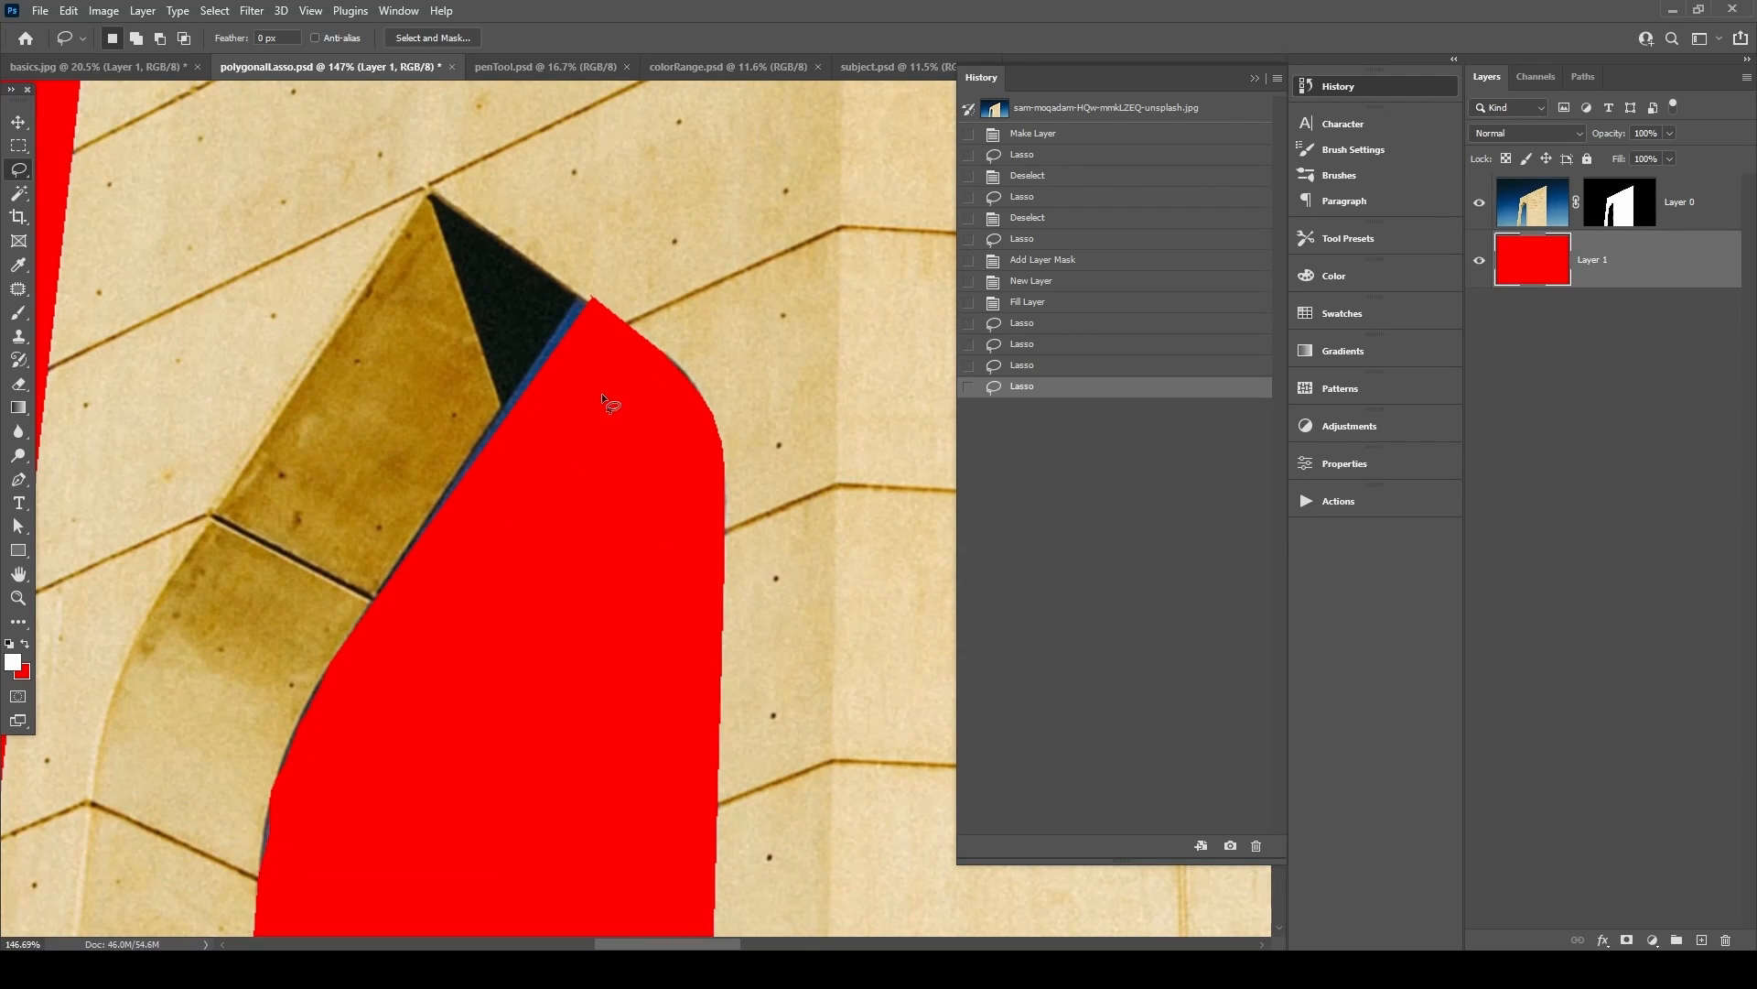
# Activate Layer 0's mask with the Brush tool and set up a 50 px hard round brush.
pyautogui.press('b')
pyautogui.press('[')
pyautogui.press('[')
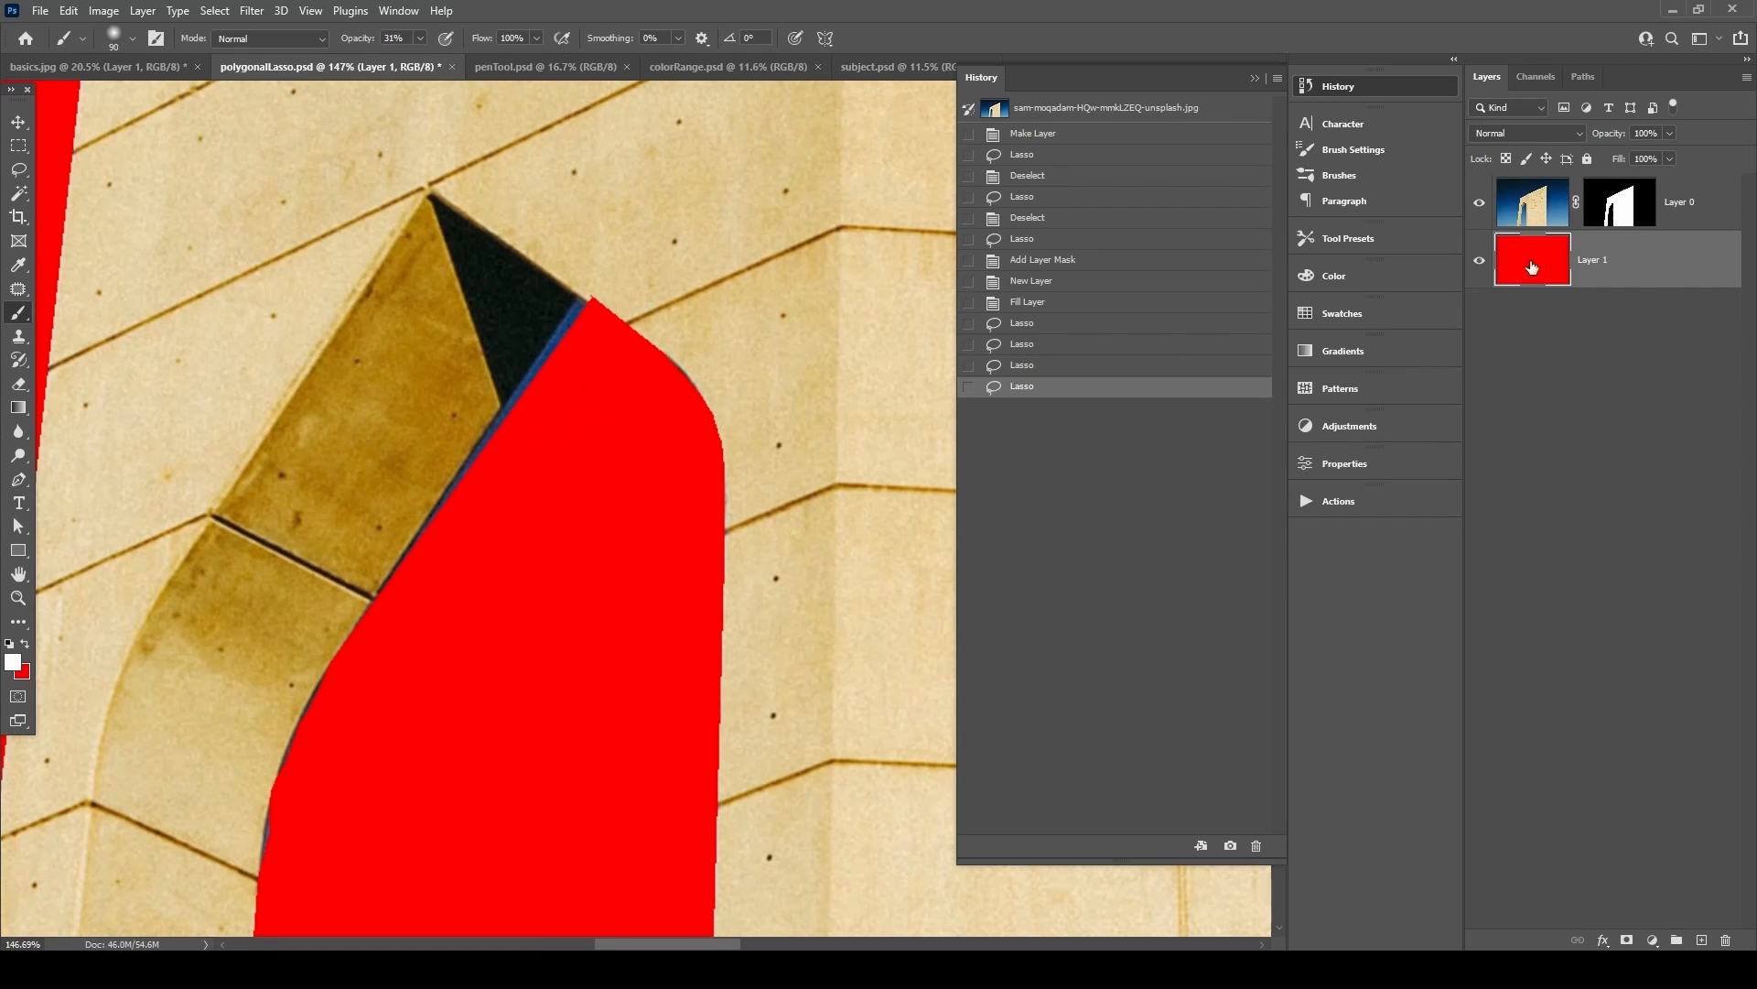
pyautogui.click(1618, 209)
pyautogui.press('[')
pyautogui.press('[')
pyautogui.press('[')
pyautogui.press('[')
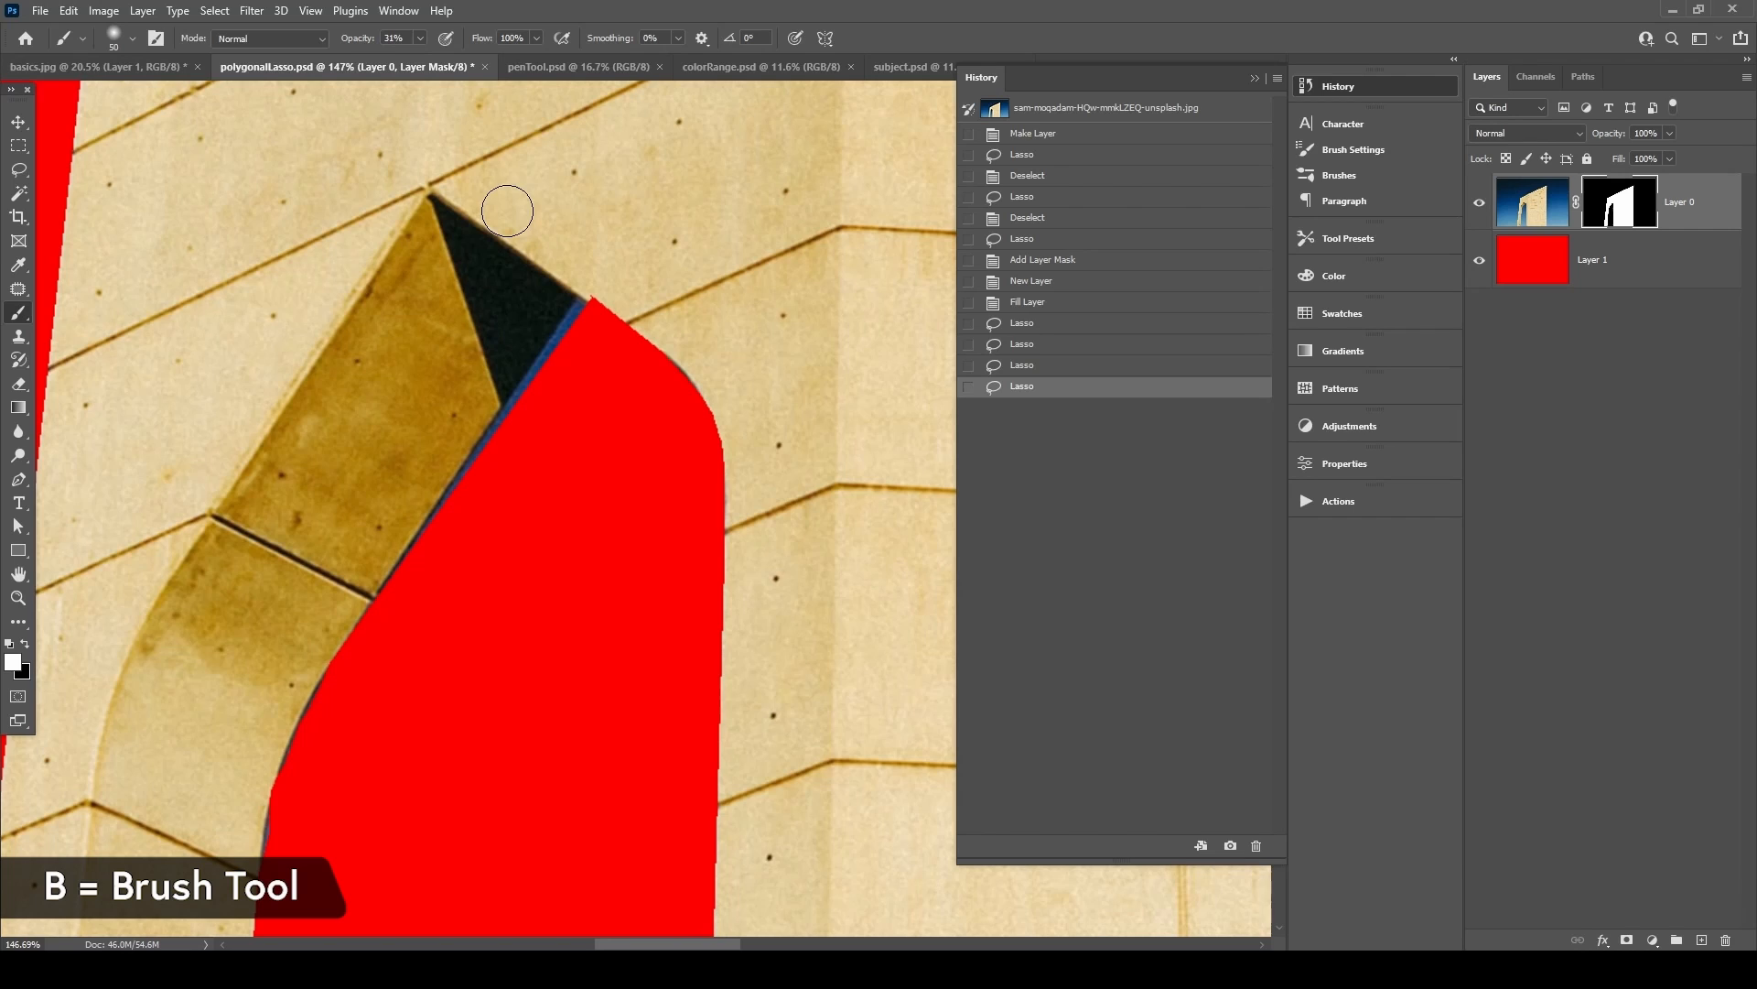
pyautogui.click(133, 39)
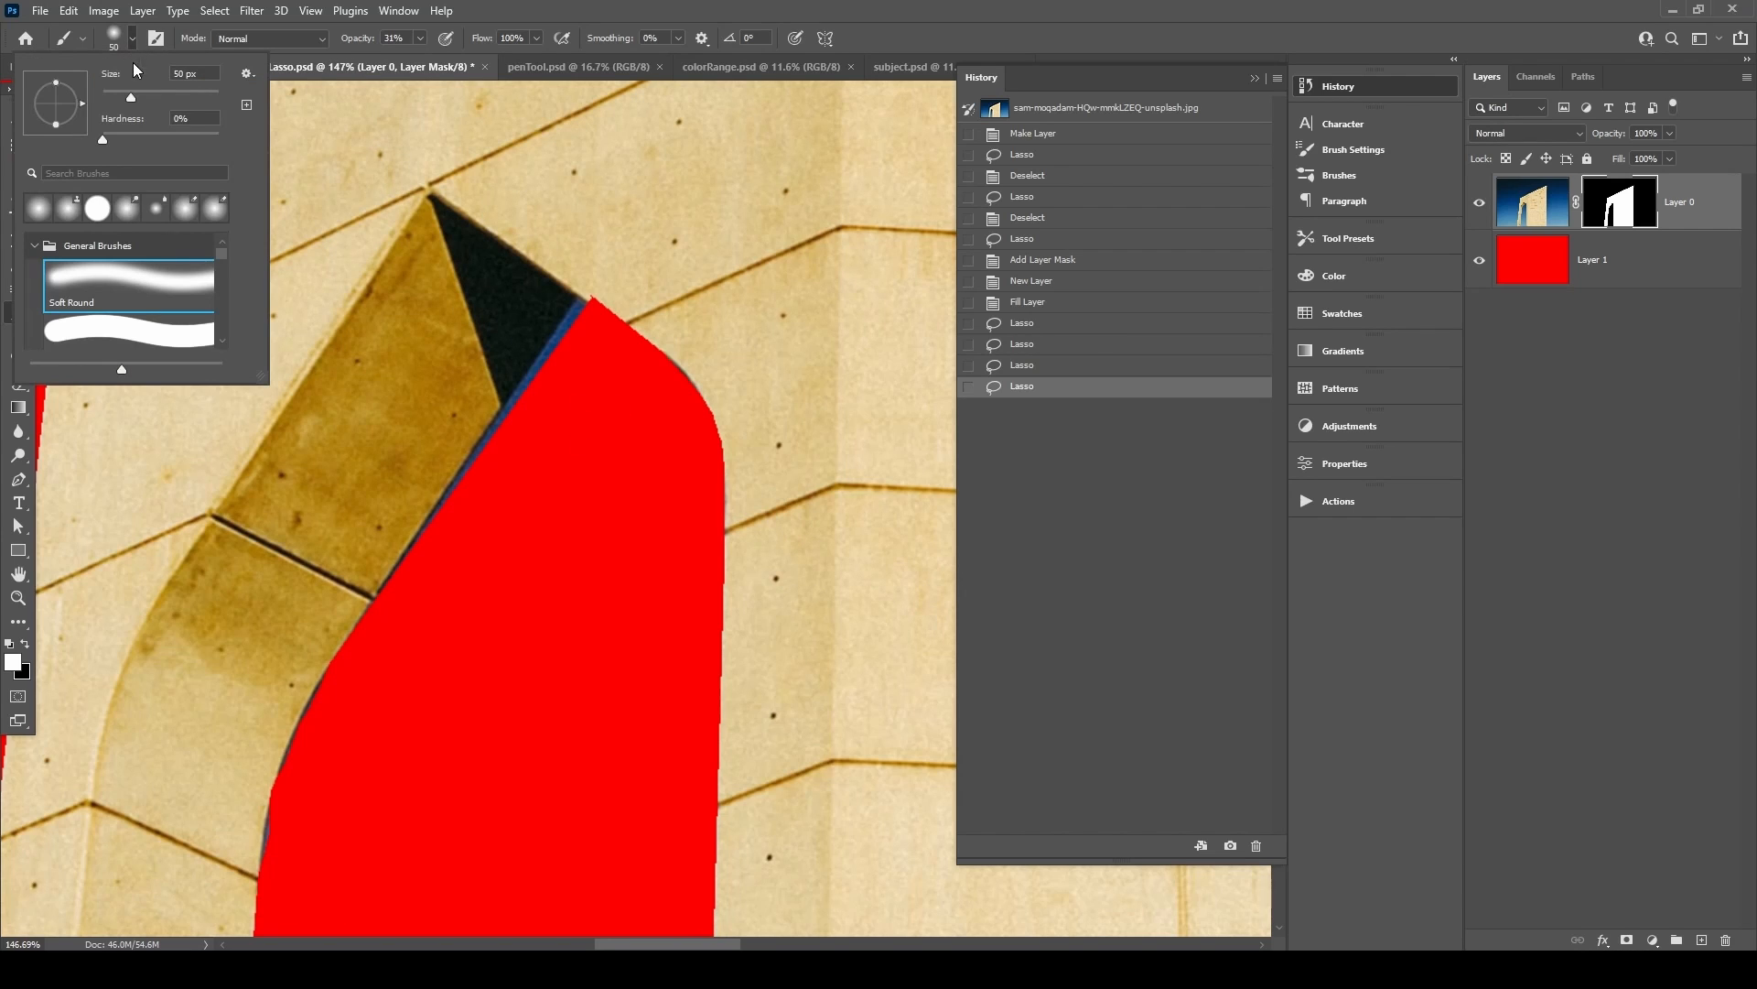
pyautogui.click(98, 209)
pyautogui.click(549, 396)
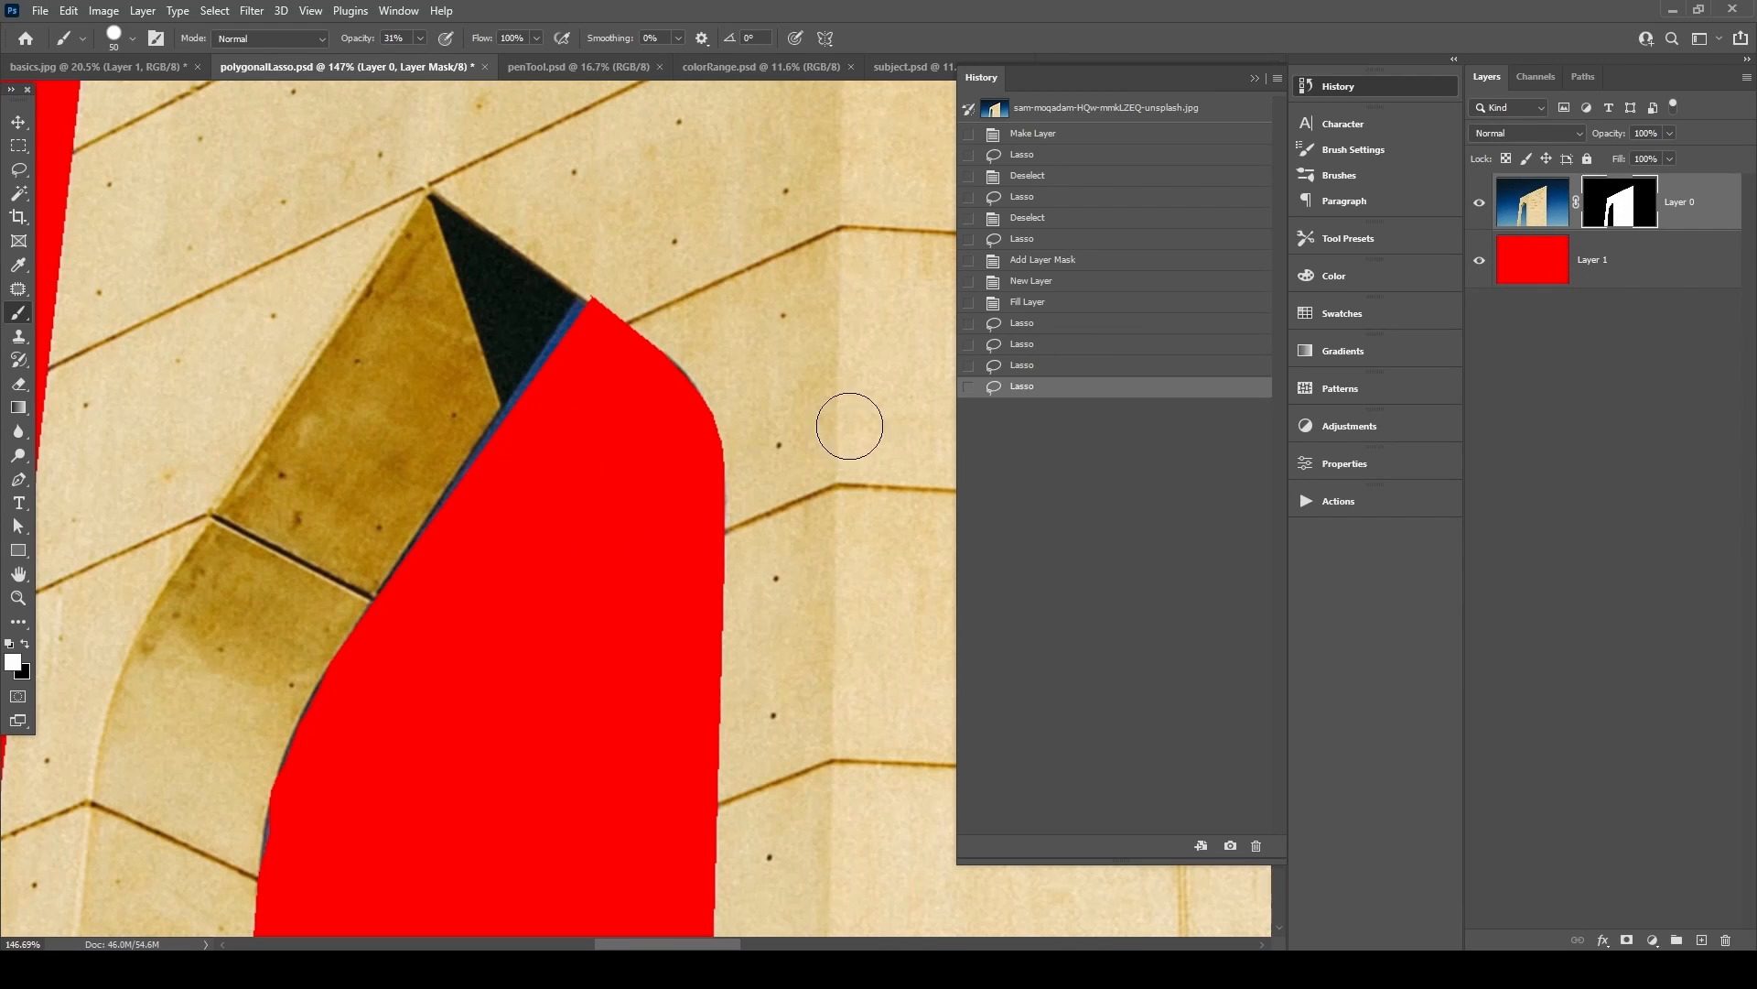
# Compare the foreground colors of Layer 0's image and mask, reactivate the mask, and make black the painting color.
pyautogui.click(1522, 212)
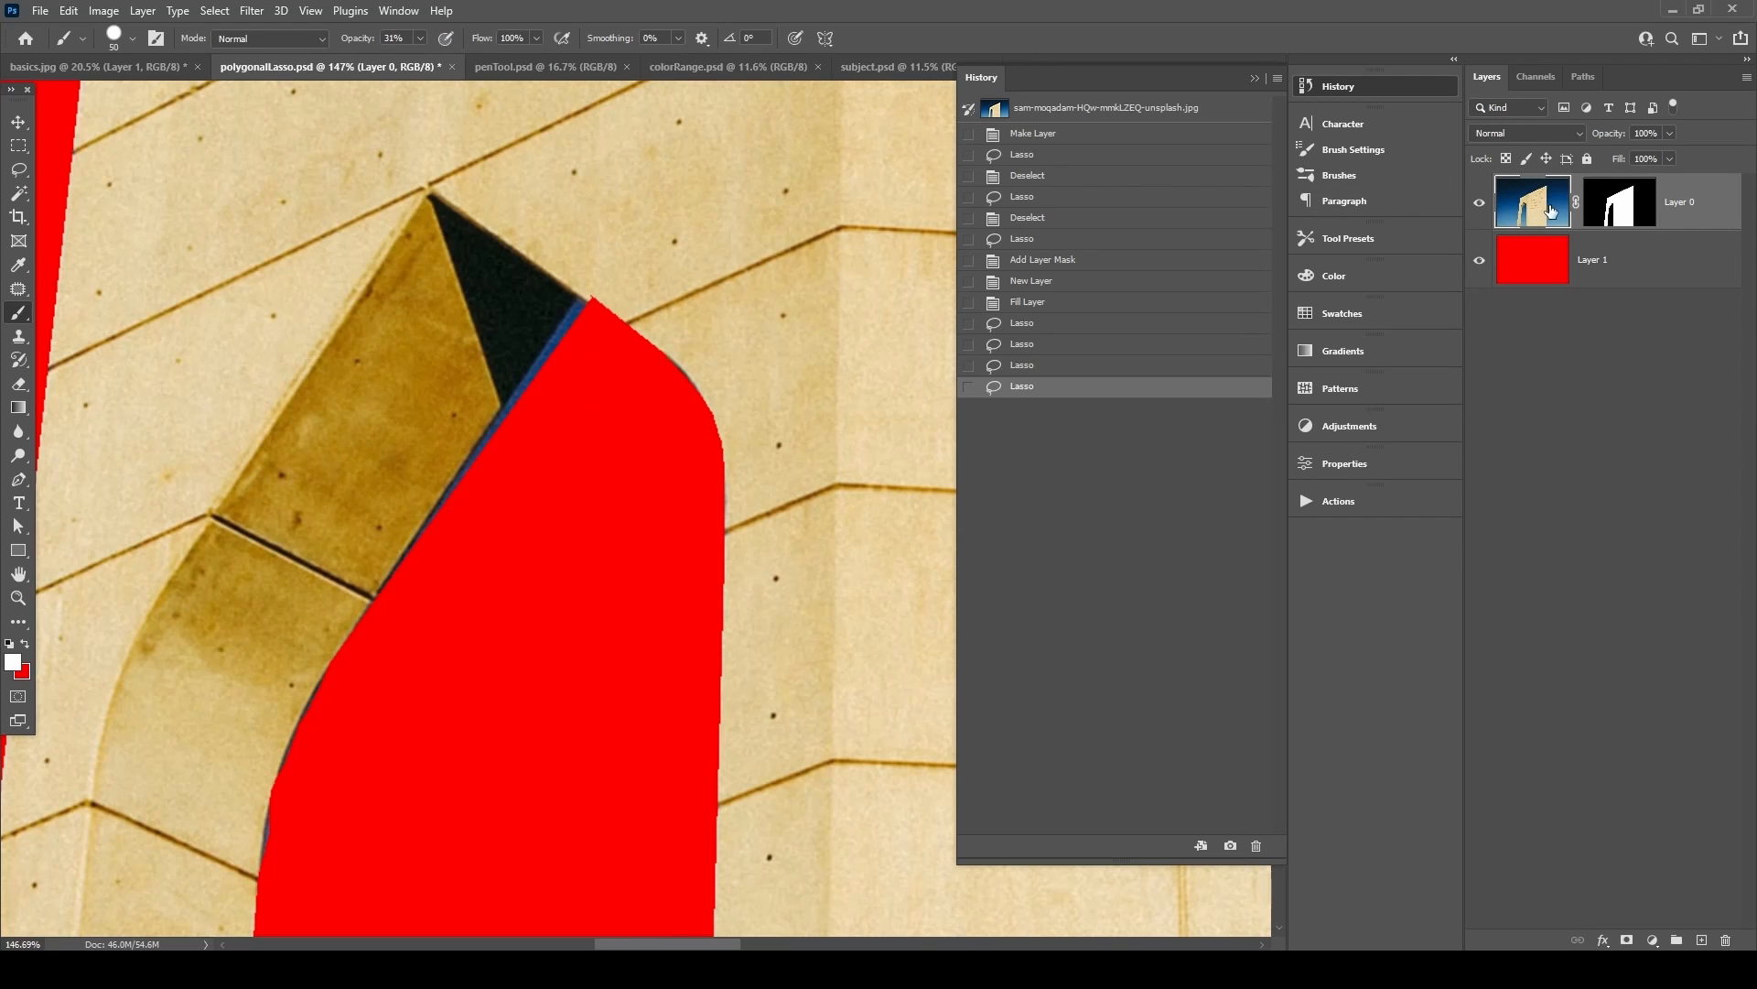
pyautogui.moveTo(638, 357); pyautogui.dragTo(747, 271)
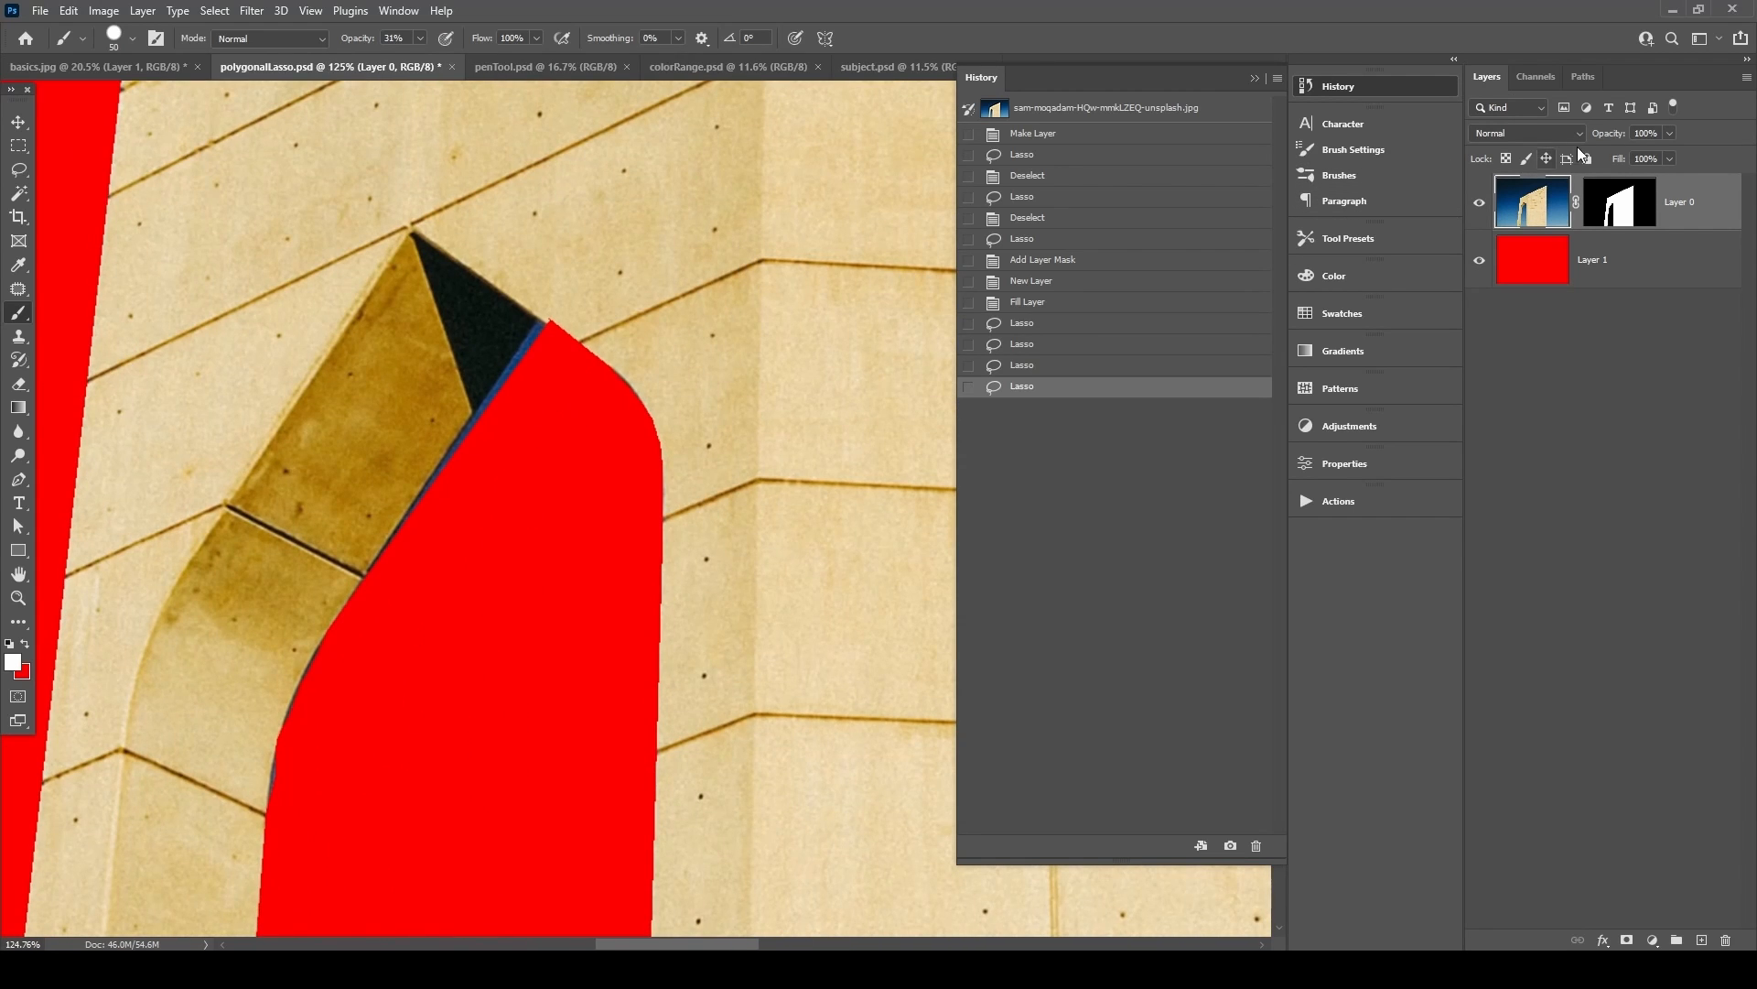
pyautogui.click(1622, 205)
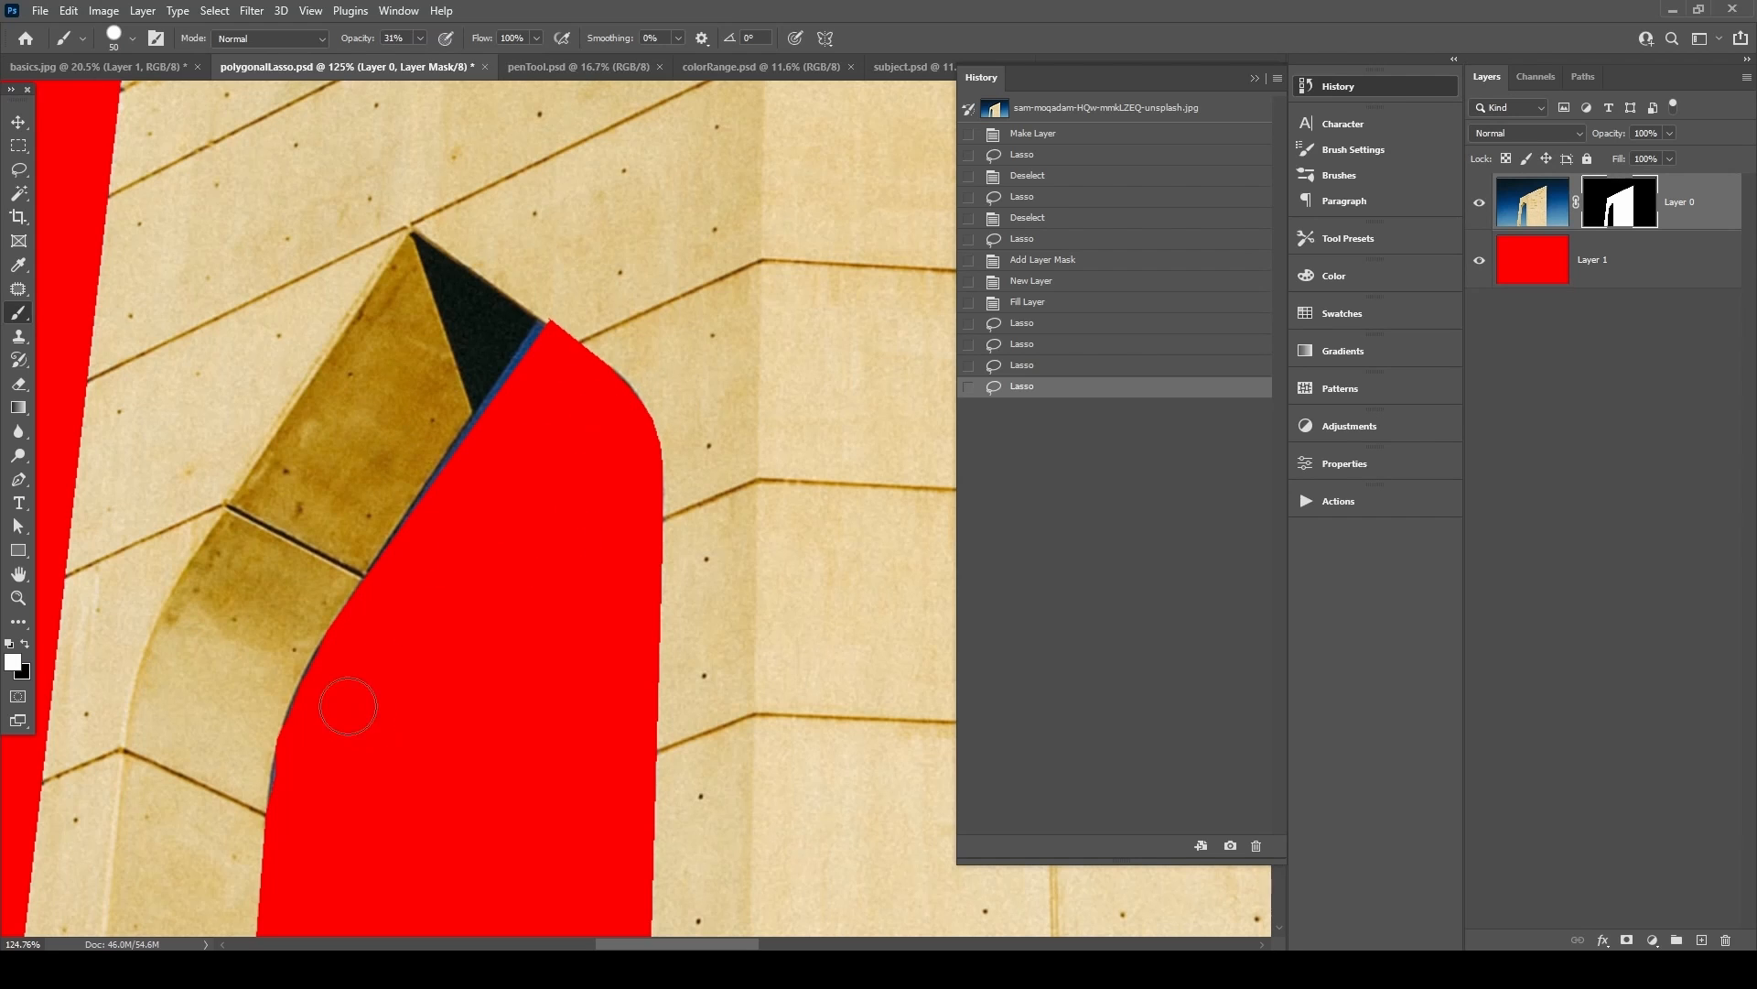
pyautogui.moveTo(401, 647); pyautogui.dragTo(521, 537)
pyautogui.press('x')
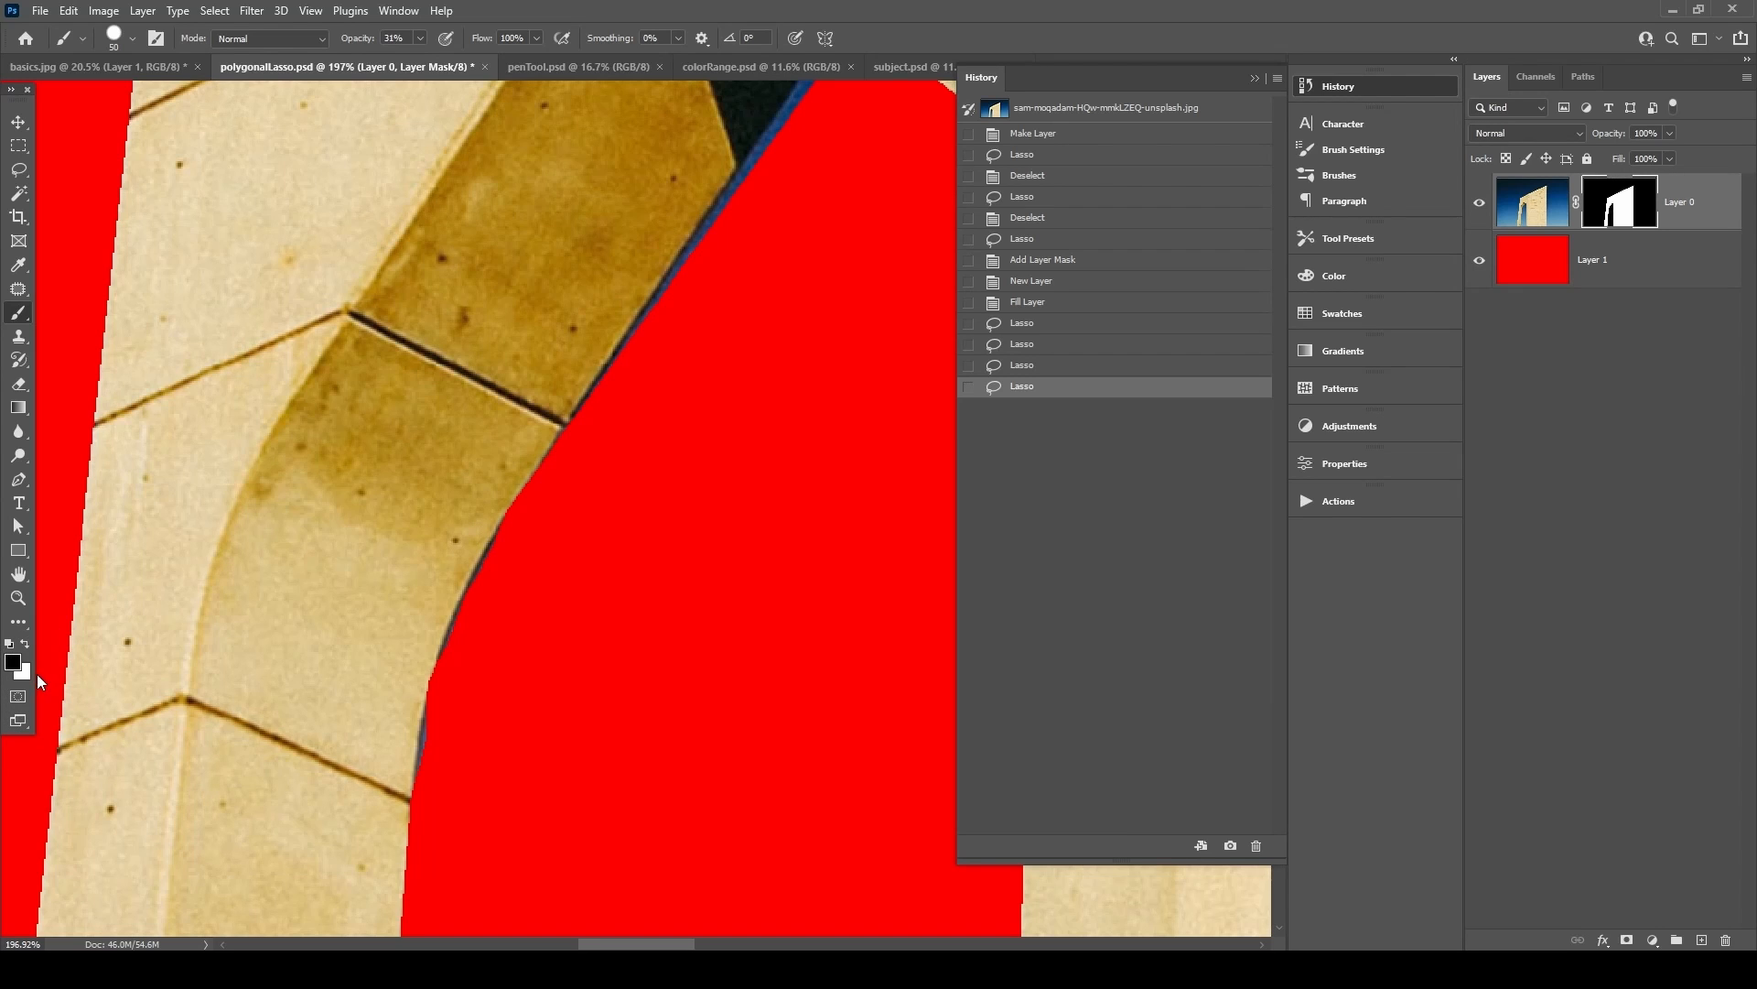
# Reduce the brush to 10 px and raise its opacity to 100% for close work on the arch's inner edge.
pyautogui.moveTo(489, 624); pyautogui.dragTo(535, 570)
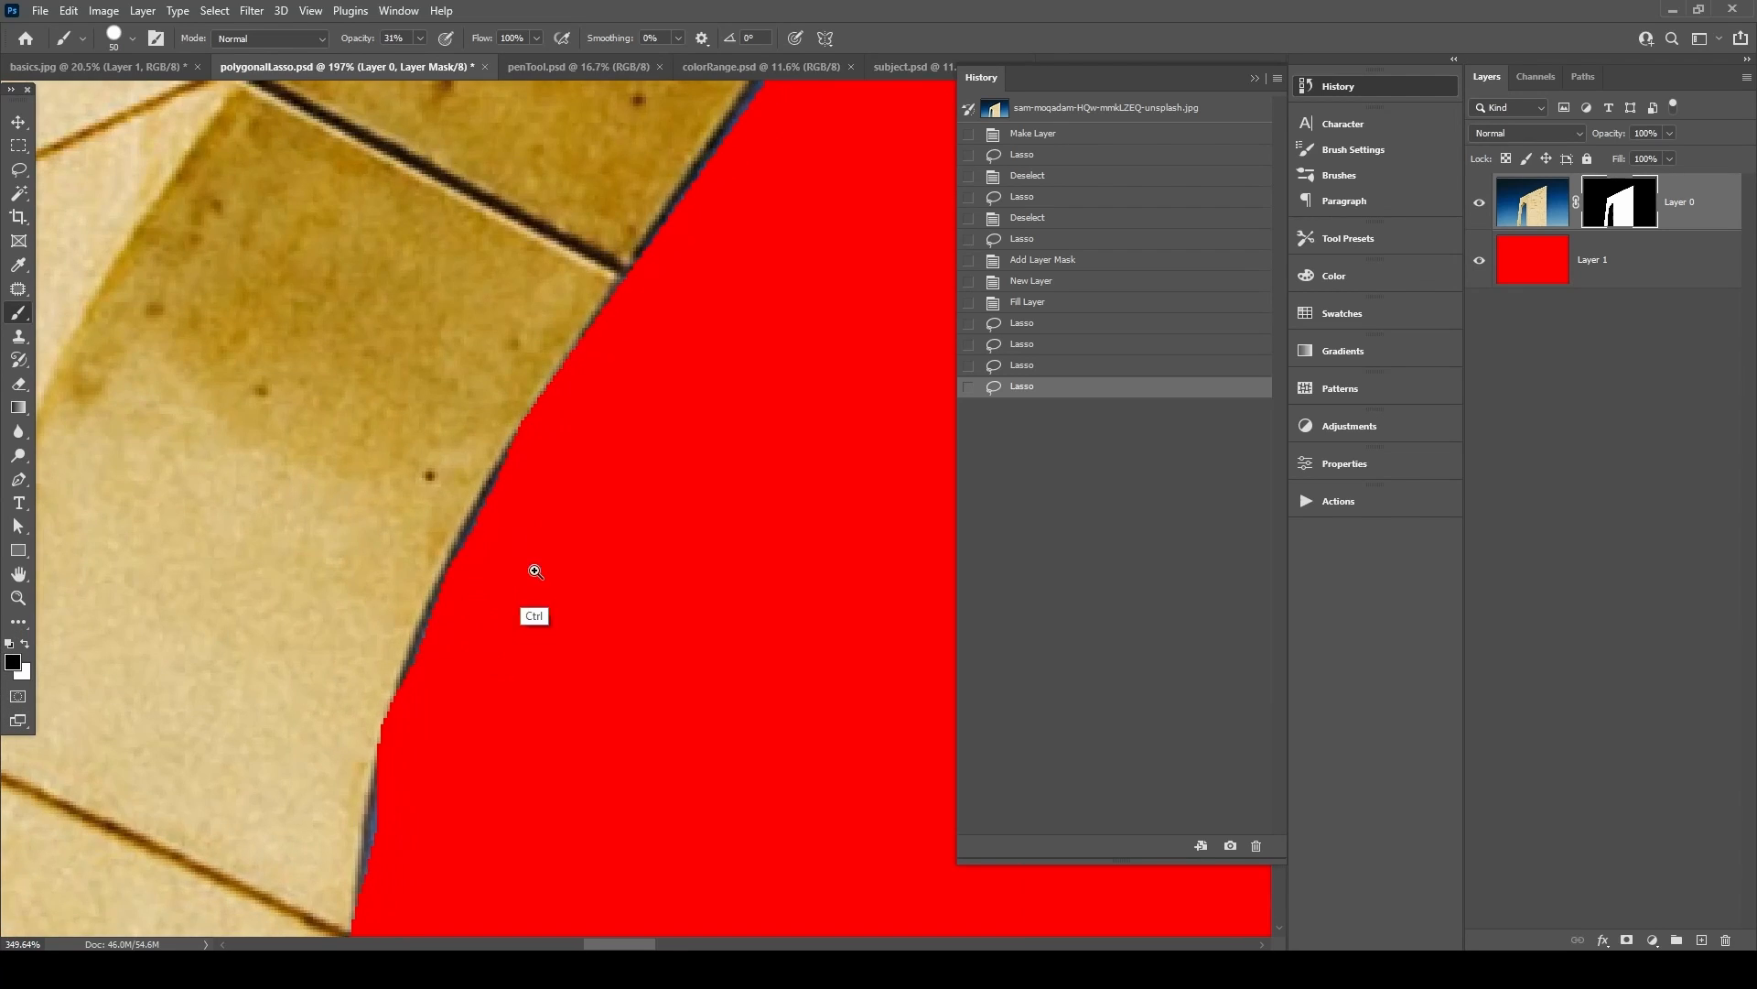
pyautogui.press('[')
pyautogui.moveTo(575, 423); pyautogui.dragTo(590, 428)
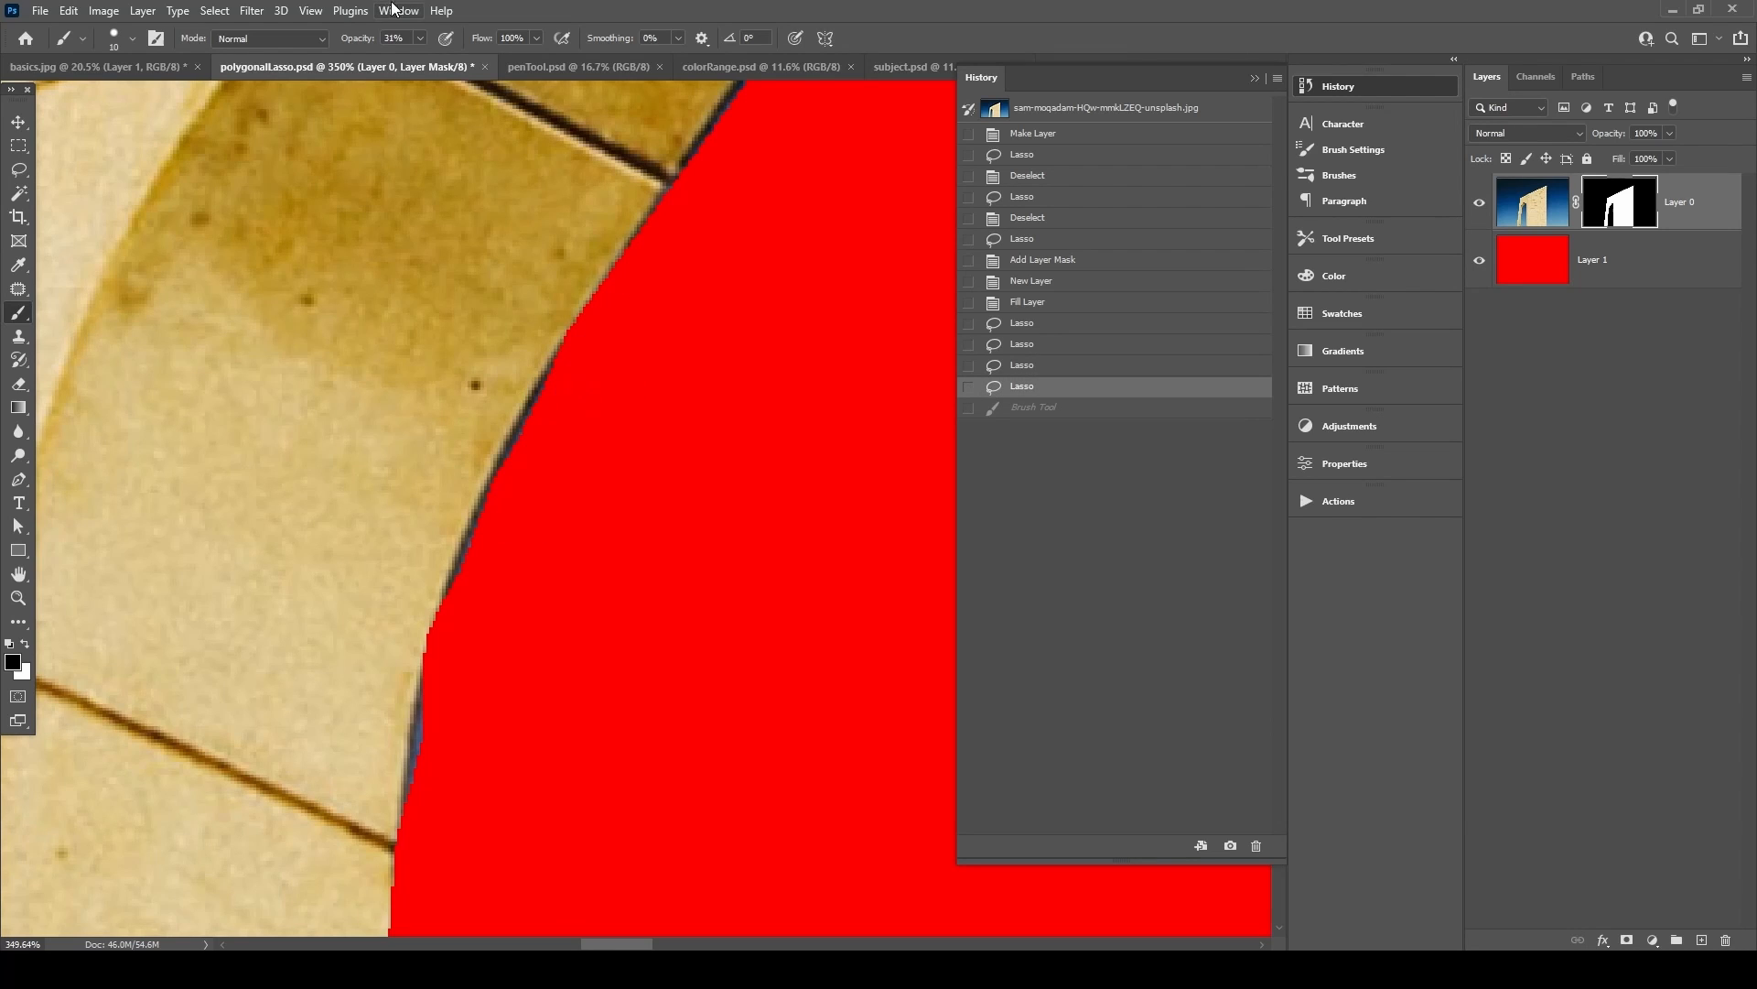
pyautogui.moveTo(420, 59); pyautogui.dragTo(482, 58)
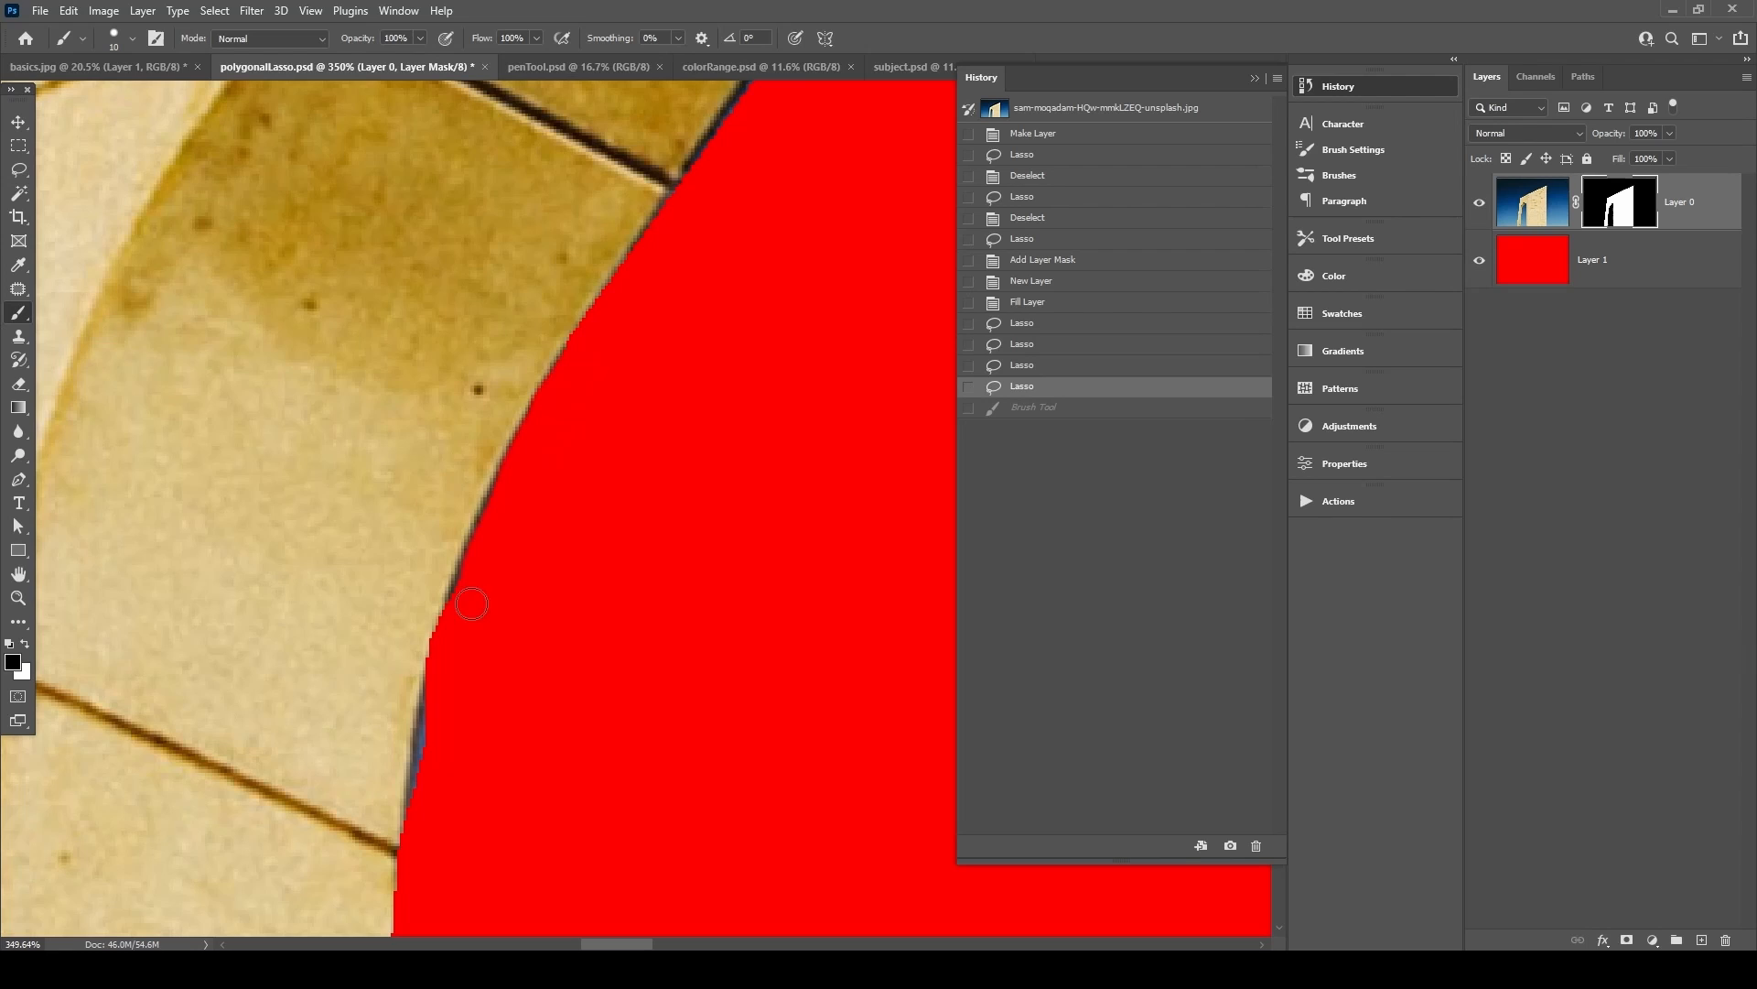
# Paint black on the mask to remove the blue fringe along the arch's left inner edge, from the curve up to the peak.
pyautogui.moveTo(506, 503); pyautogui.dragTo(608, 650)
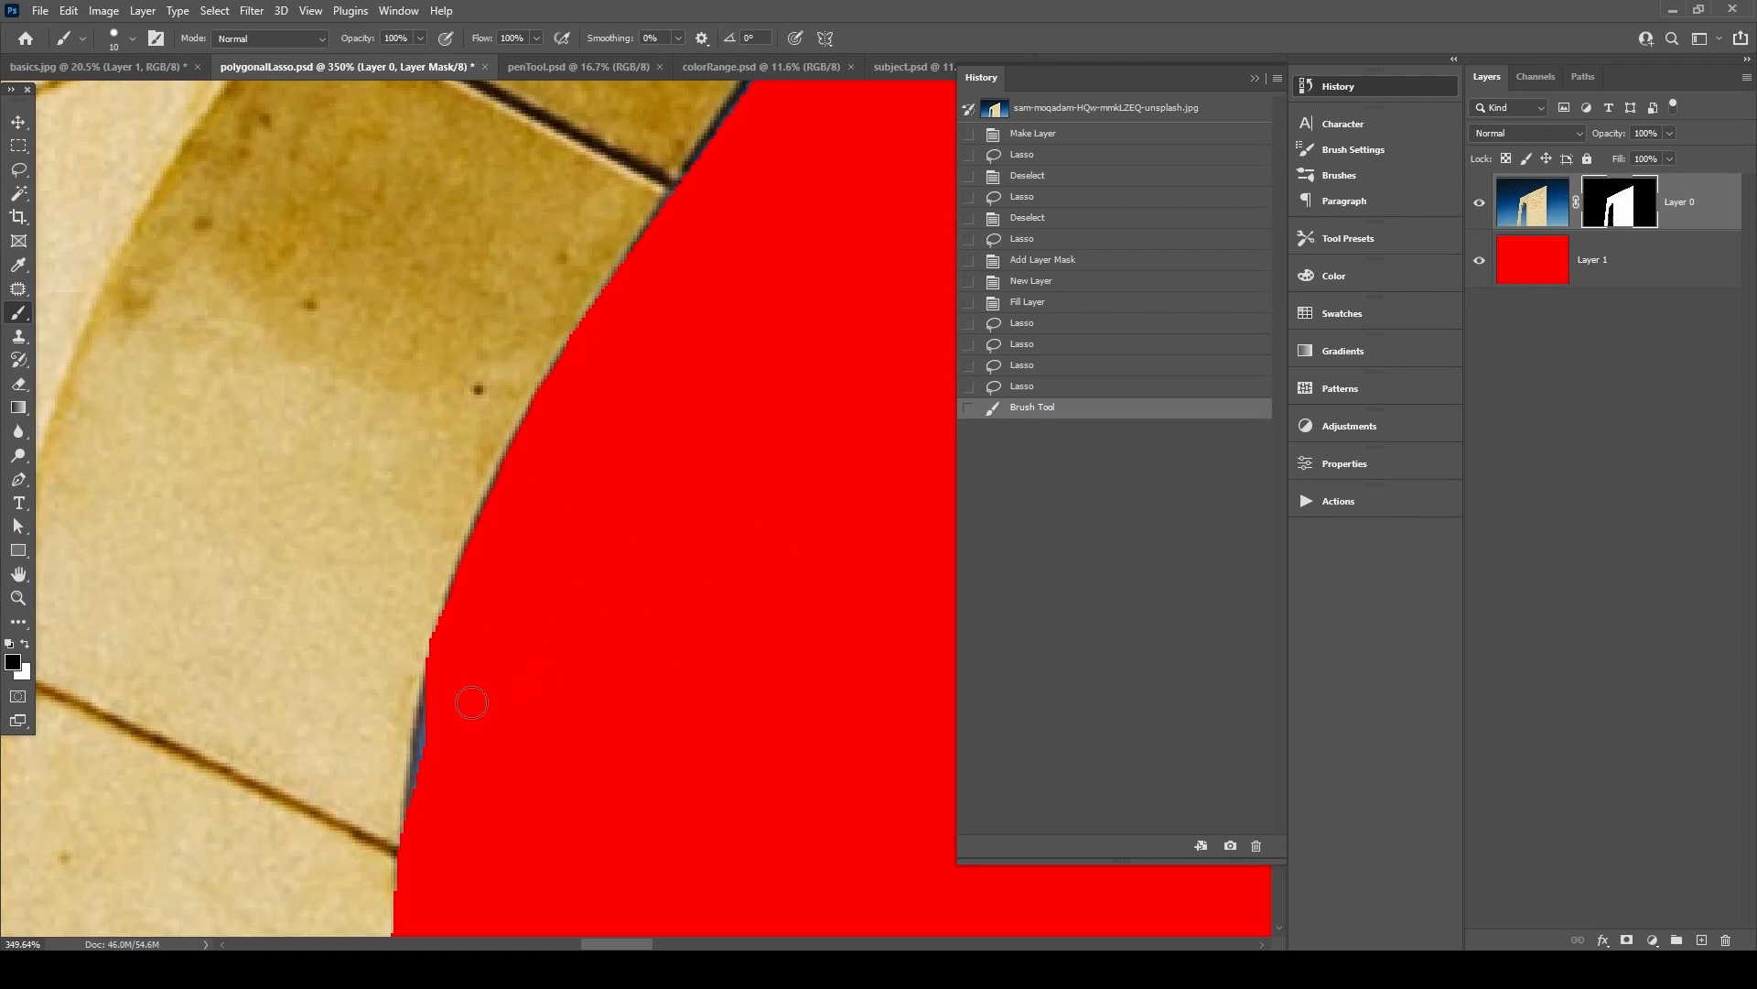
pyautogui.moveTo(428, 811); pyautogui.dragTo(506, 580)
pyautogui.moveTo(671, 356); pyautogui.dragTo(365, 812)
pyautogui.moveTo(539, 549); pyautogui.dragTo(385, 720)
pyautogui.moveTo(700, 140)
pyautogui.mouseDown()
pyautogui.moveTo(721, 104)
pyautogui.moveTo(595, 284)
pyautogui.mouseUp()
pyautogui.moveTo(611, 215)
pyautogui.mouseDown()
pyautogui.moveTo(552, 352)
pyautogui.moveTo(412, 540)
pyautogui.mouseUp()
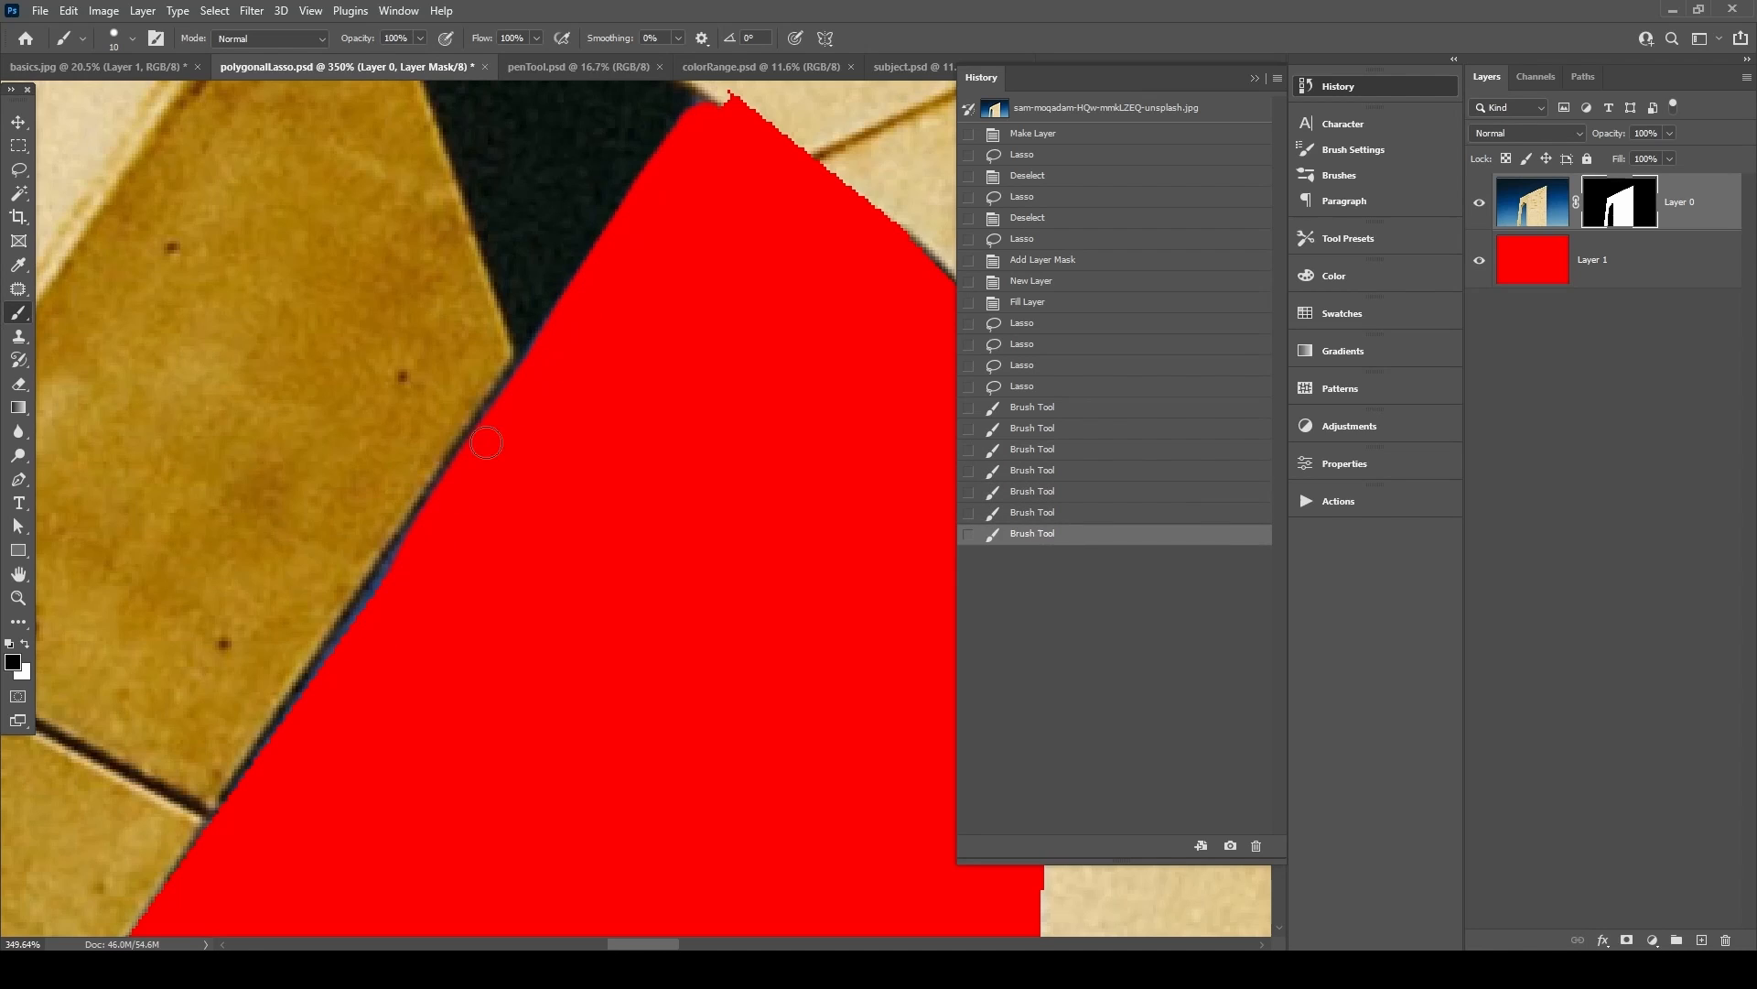
pyautogui.moveTo(486, 440); pyautogui.dragTo(412, 537)
pyautogui.moveTo(370, 624)
pyautogui.mouseDown()
pyautogui.moveTo(586, 279)
pyautogui.moveTo(417, 397)
pyautogui.mouseUp()
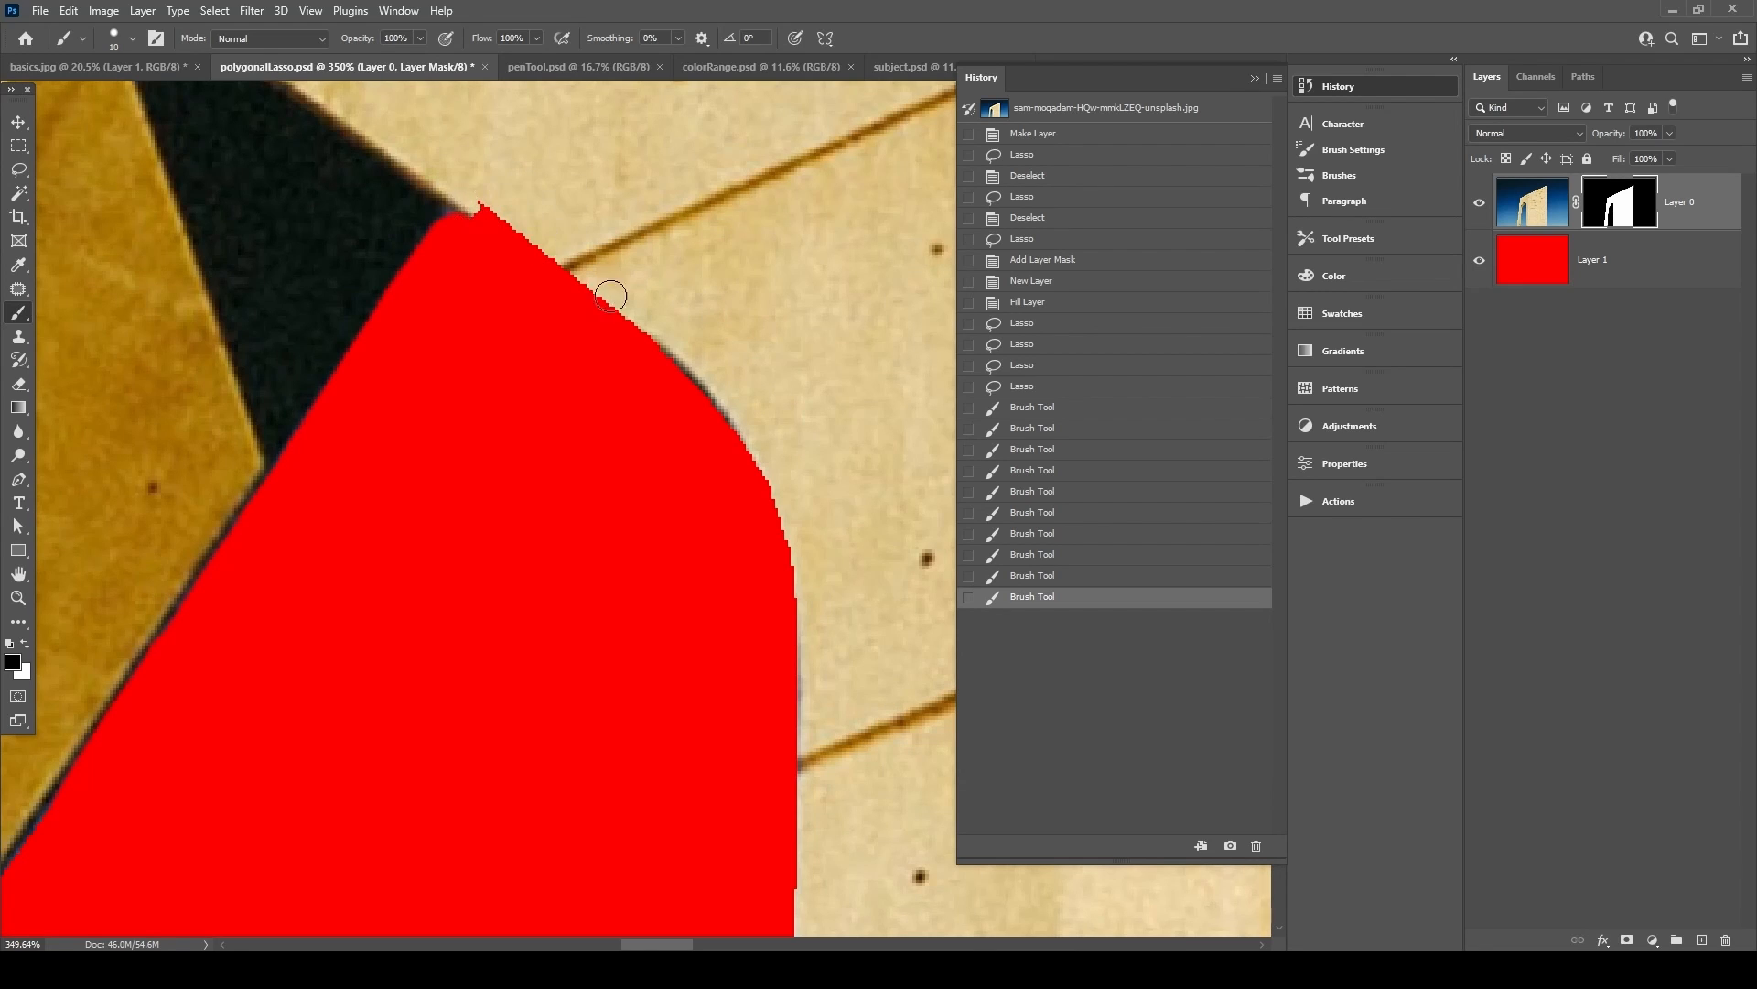
# Paint white on the mask to restore the arch's right curve, and trim the excess beside its peak with black.
pyautogui.press('x')
pyautogui.moveTo(475, 196)
pyautogui.mouseDown()
pyautogui.moveTo(707, 391)
pyautogui.moveTo(810, 625)
pyautogui.moveTo(809, 778)
pyautogui.mouseUp()
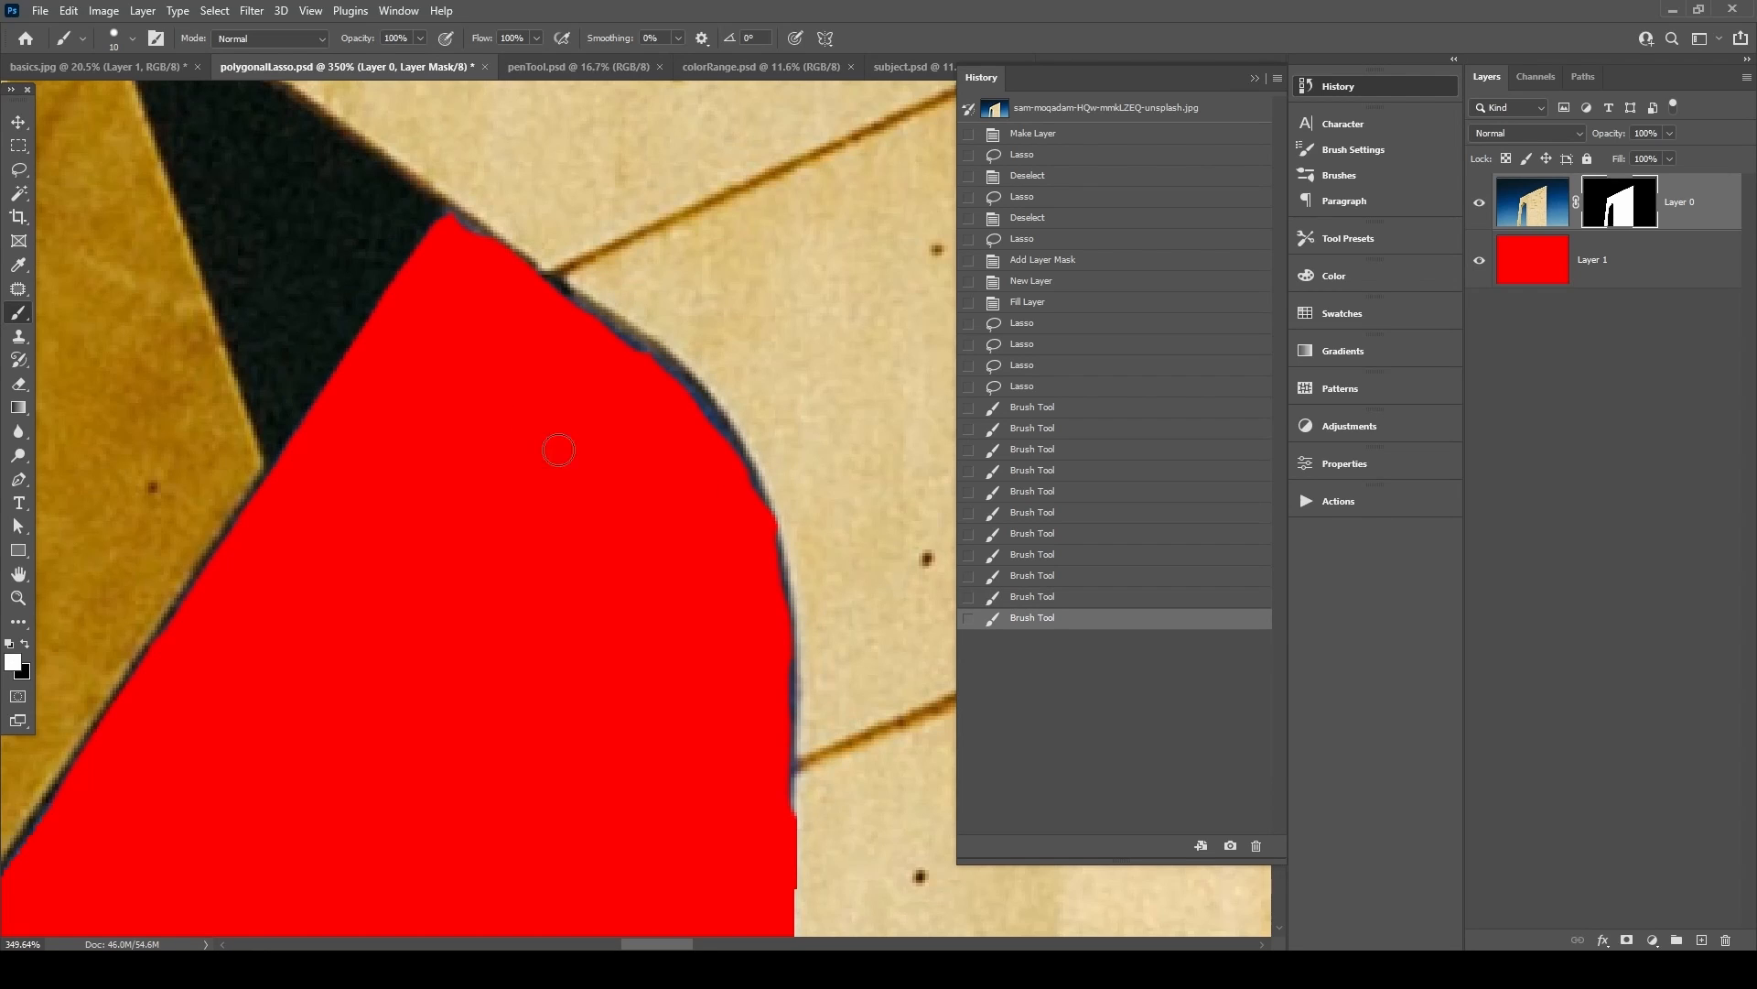
pyautogui.press('x')
pyautogui.moveTo(456, 249); pyautogui.dragTo(550, 311)
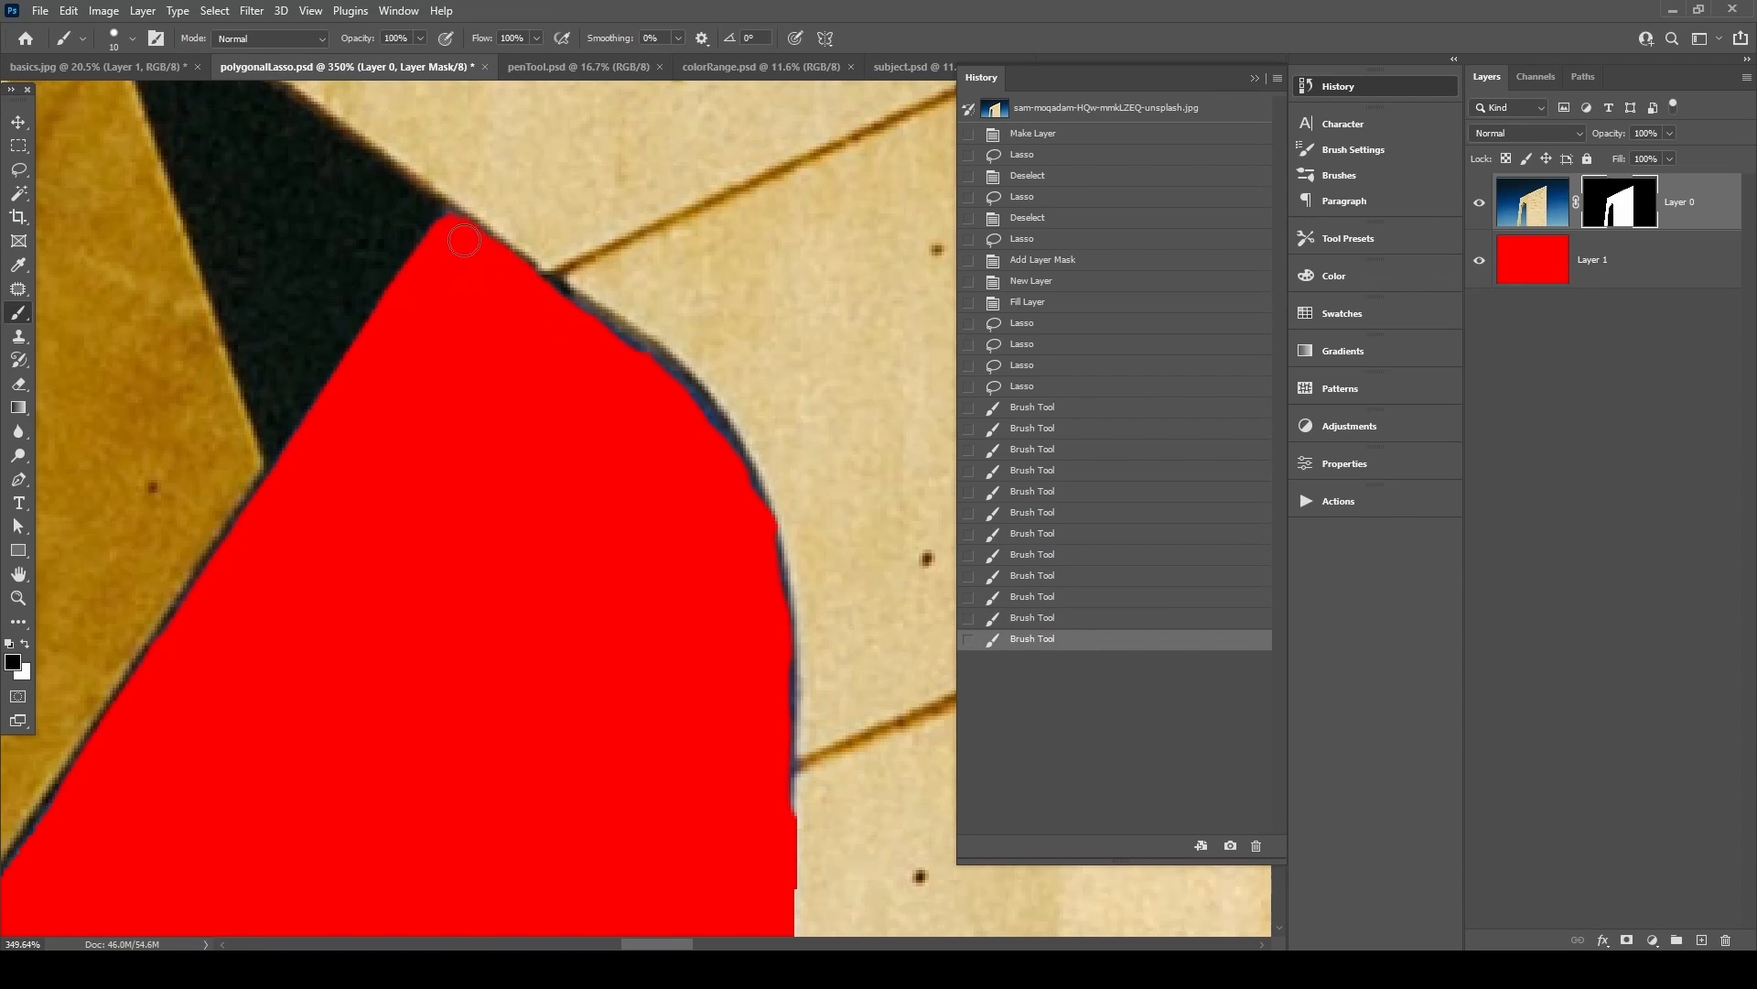
pyautogui.moveTo(473, 249)
pyautogui.mouseDown()
pyautogui.moveTo(692, 411)
pyautogui.moveTo(702, 317)
pyautogui.mouseUp()
# Trim the blue fringe down the arch's right curve with short black strokes on the mask.
pyautogui.click(568, 319)
pyautogui.click(698, 423)
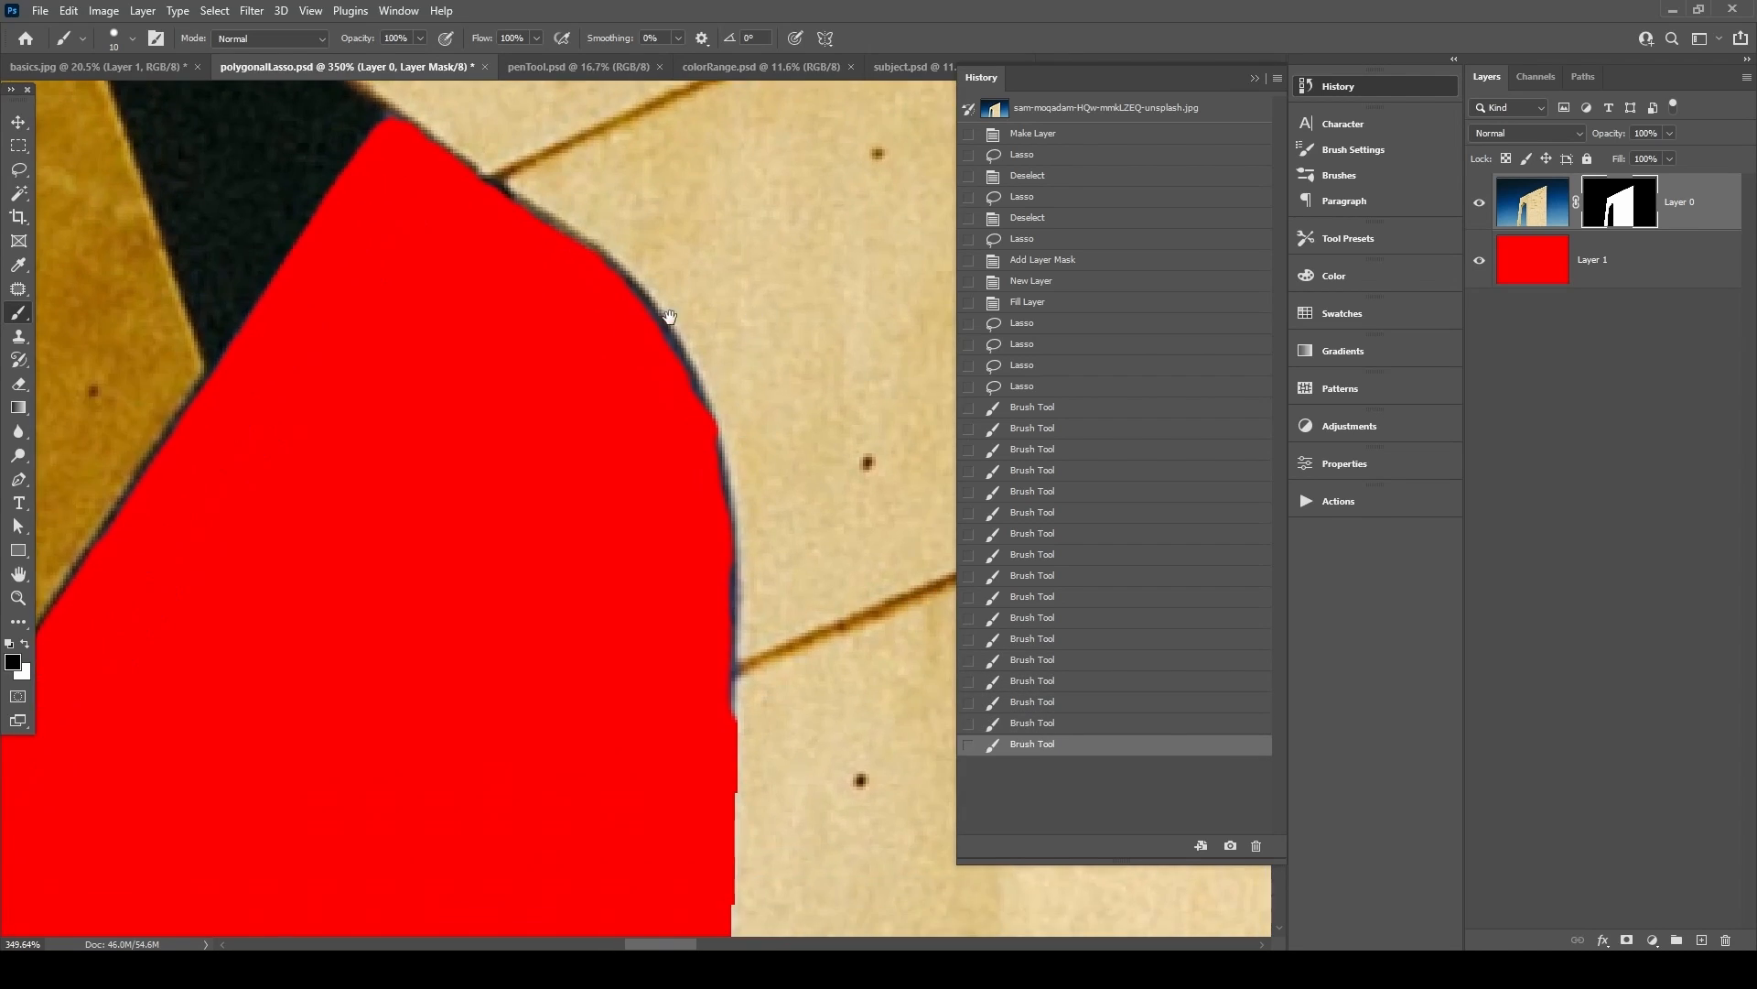
pyautogui.click(647, 339)
pyautogui.click(670, 369)
pyautogui.click(686, 405)
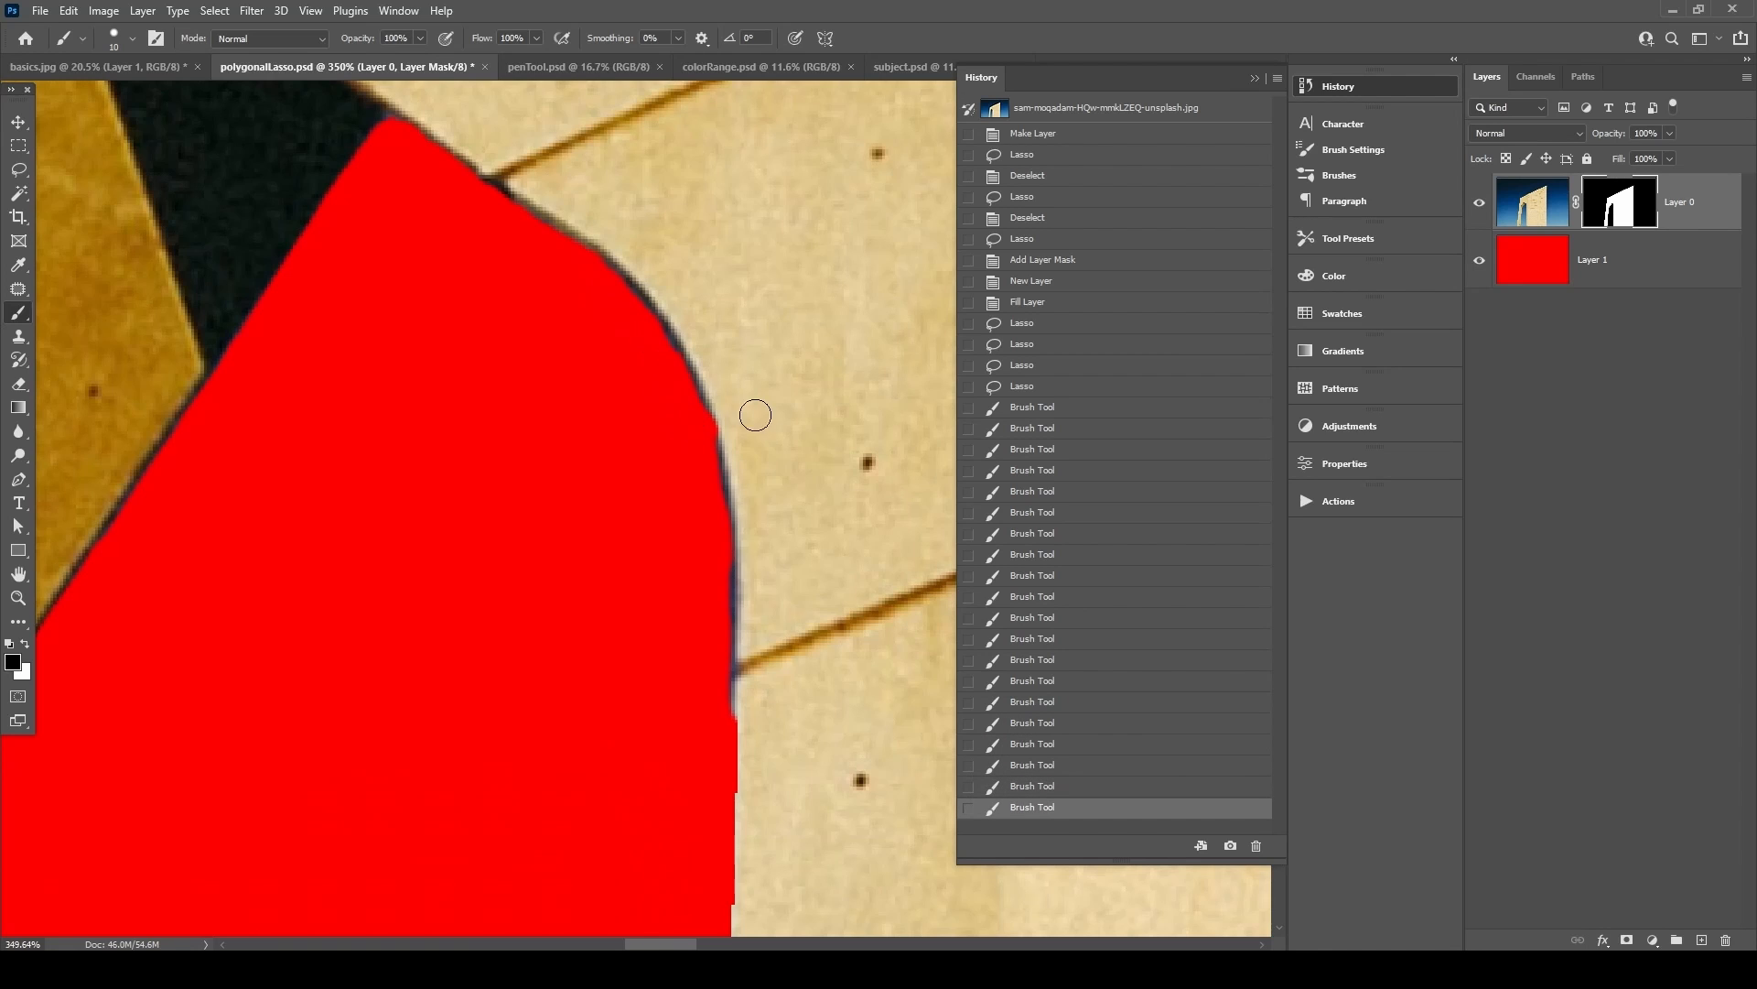
pyautogui.click(706, 445)
pyautogui.moveTo(747, 574); pyautogui.dragTo(708, 437)
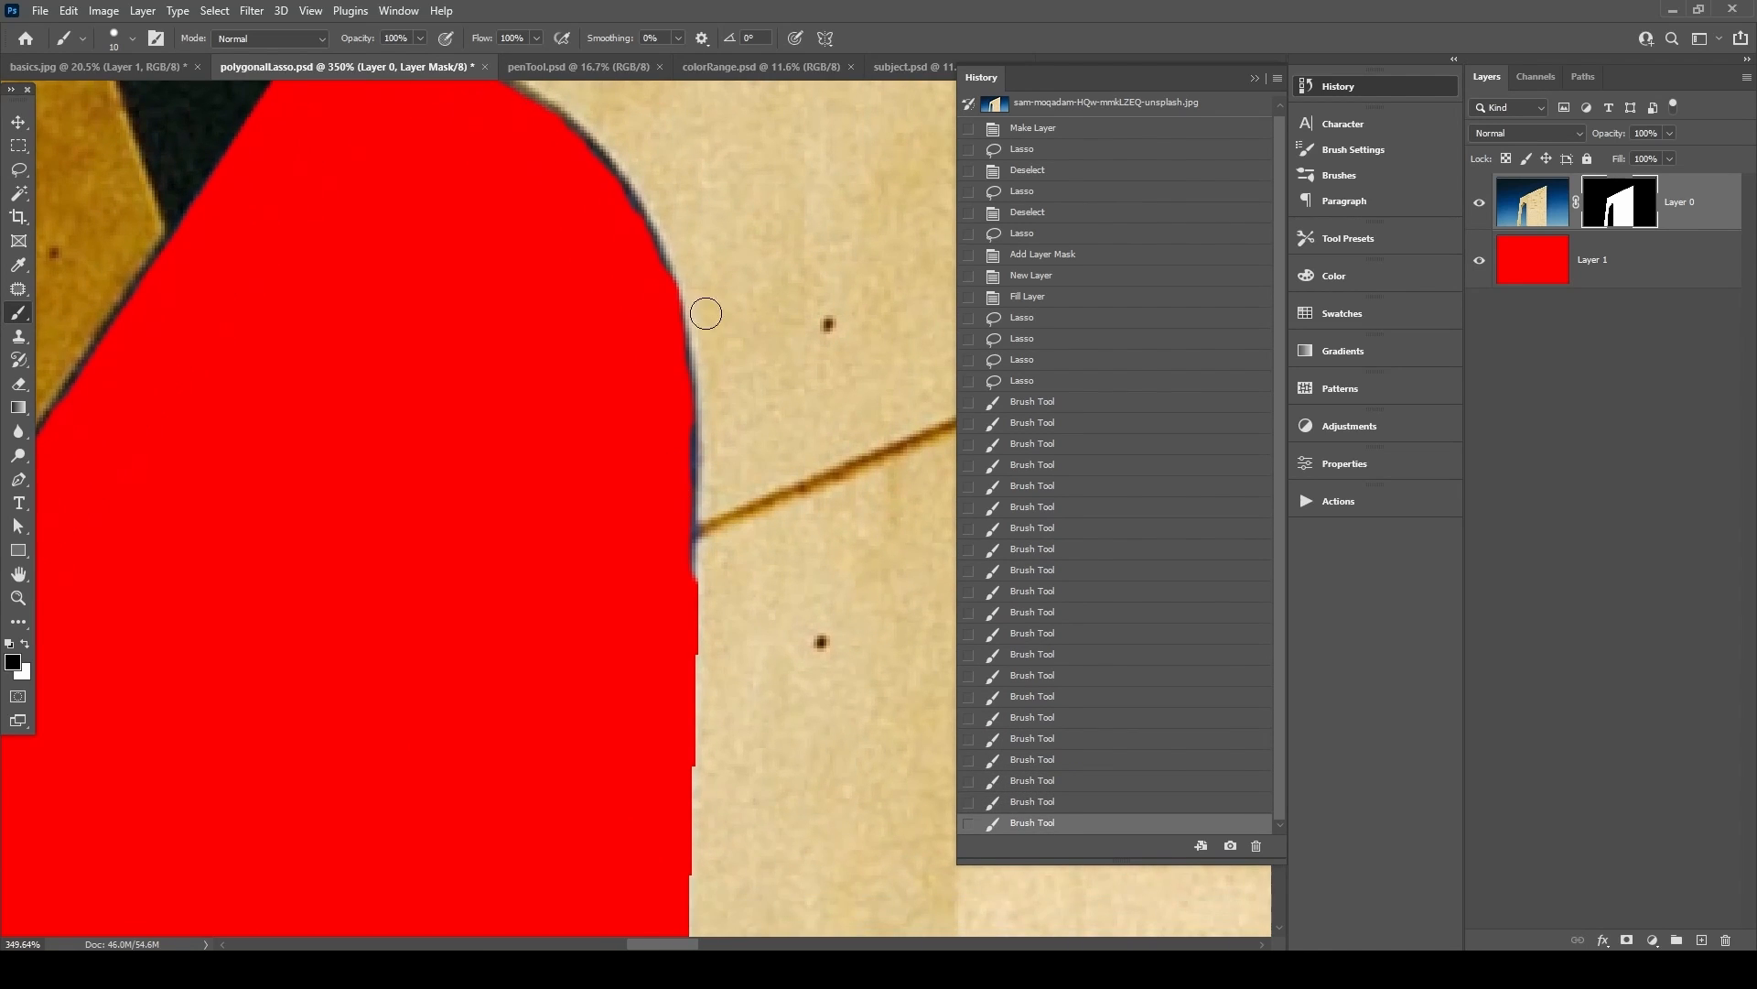
pyautogui.scroll(-10, 733, 293)
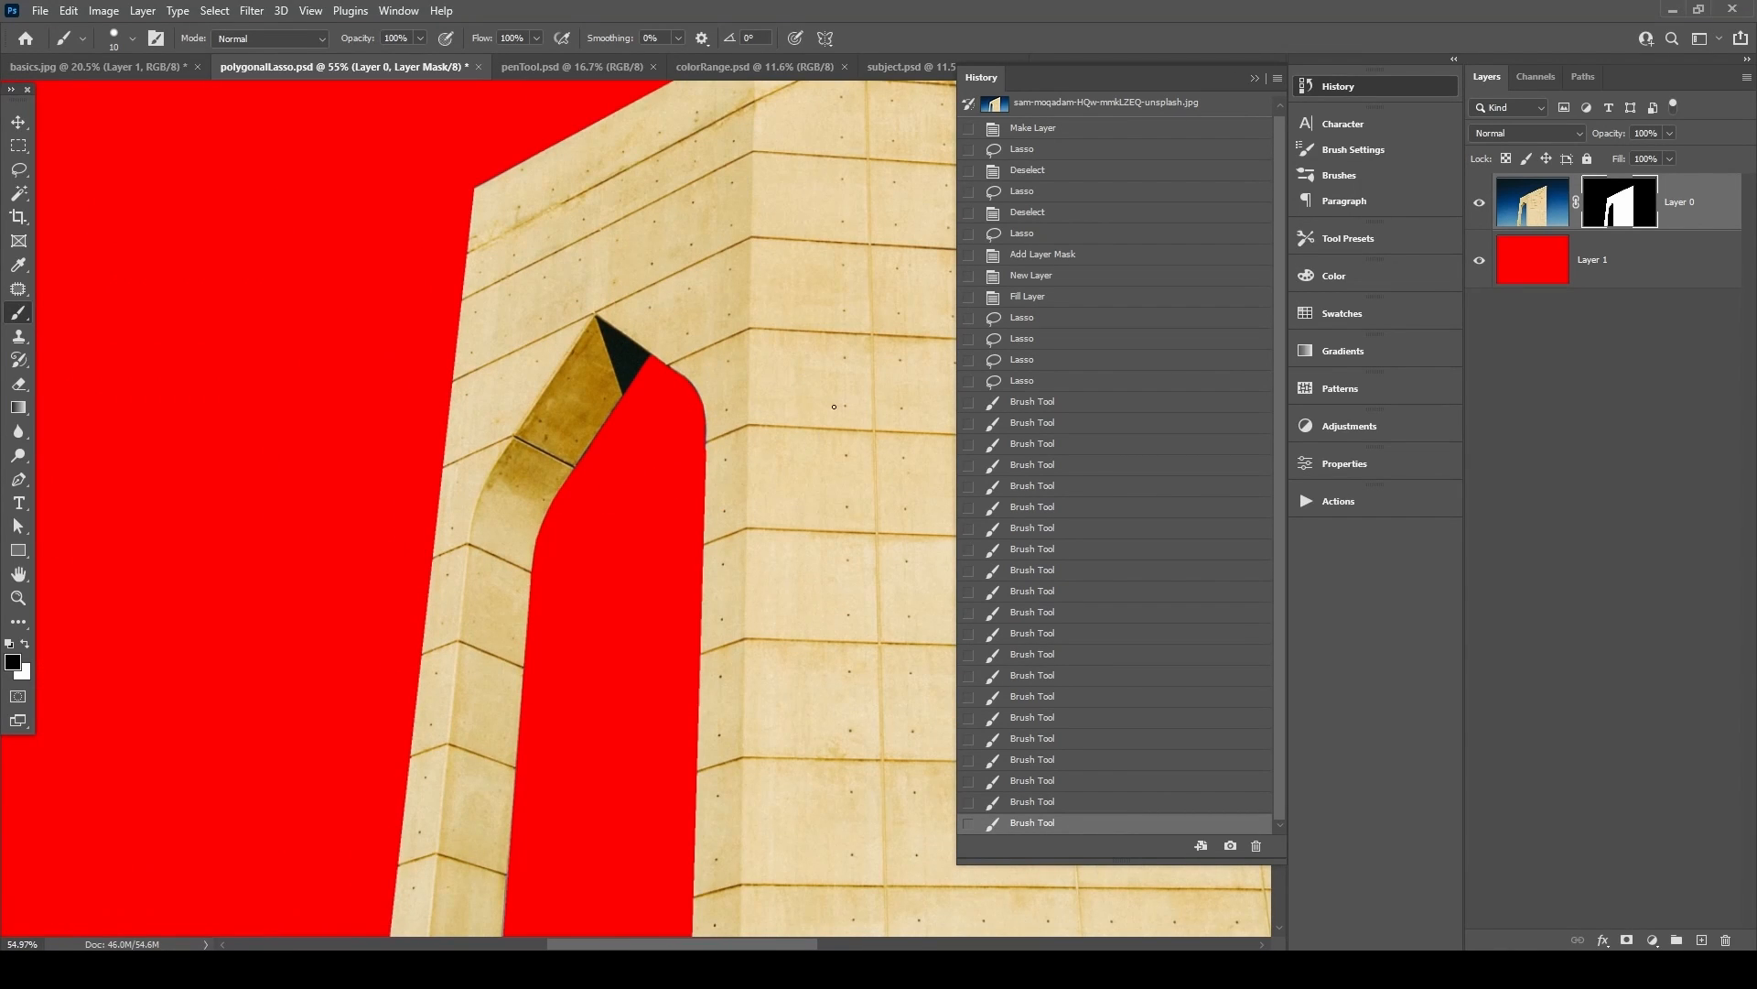
pyautogui.scroll(9, 674, 381)
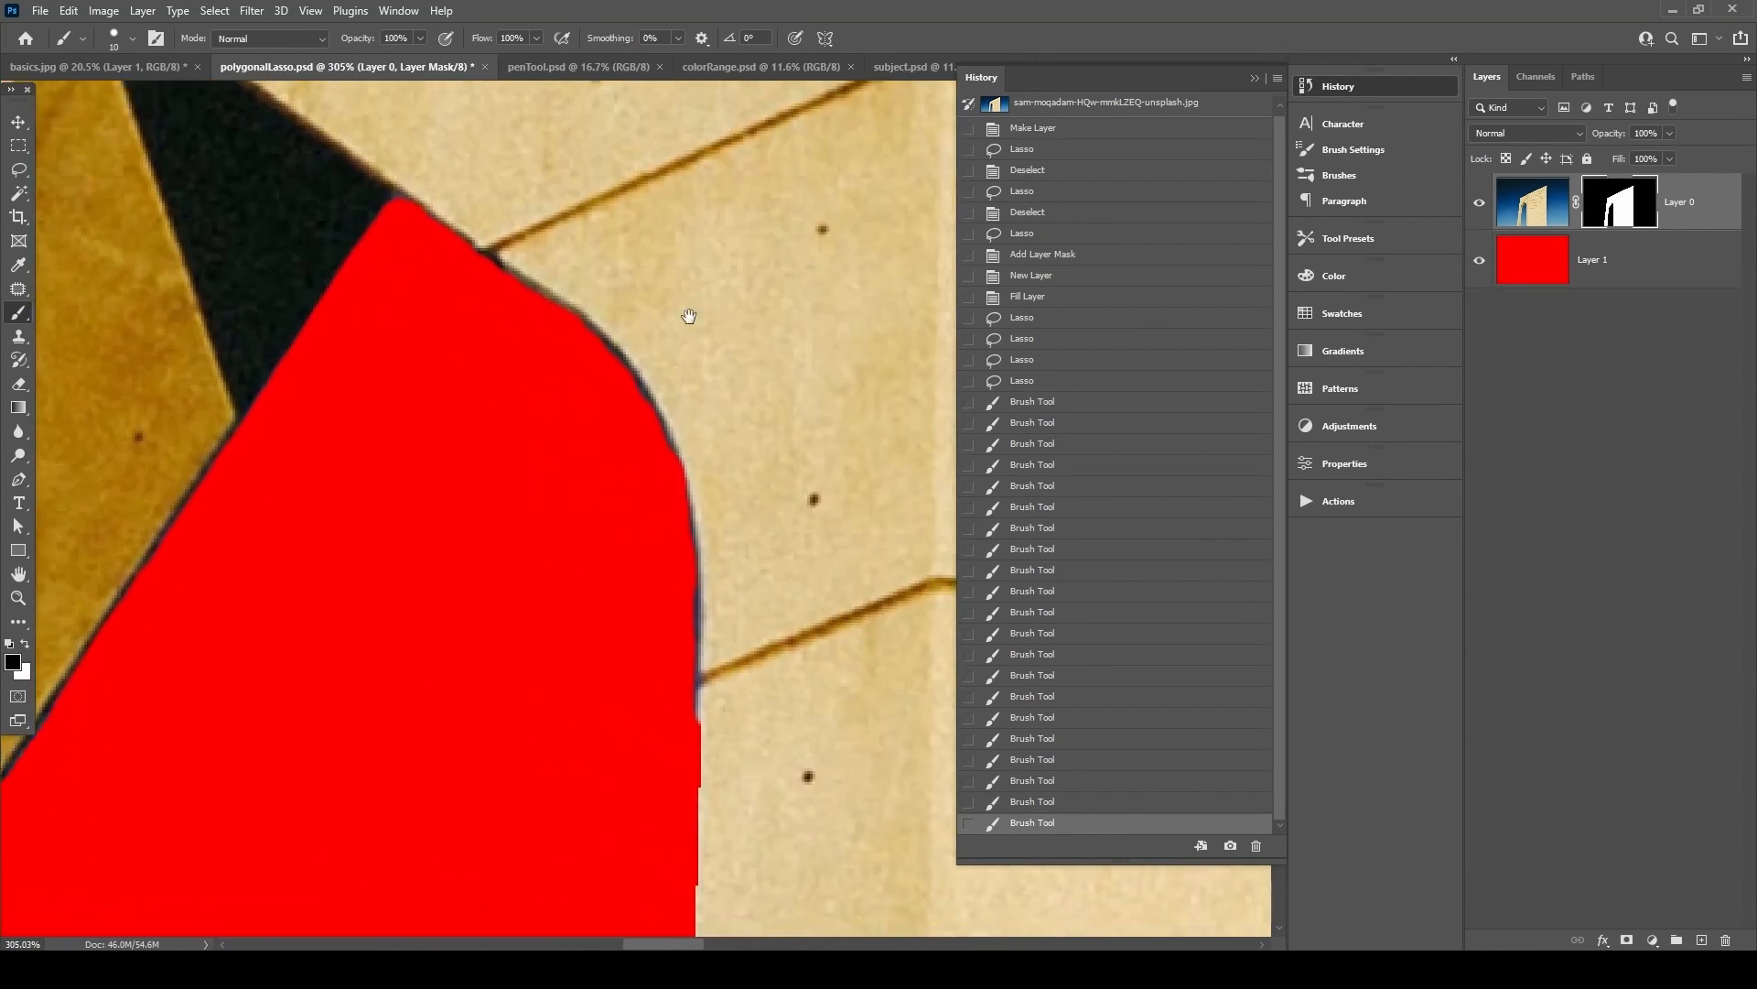
pyautogui.moveTo(742, 586); pyautogui.dragTo(630, 412)
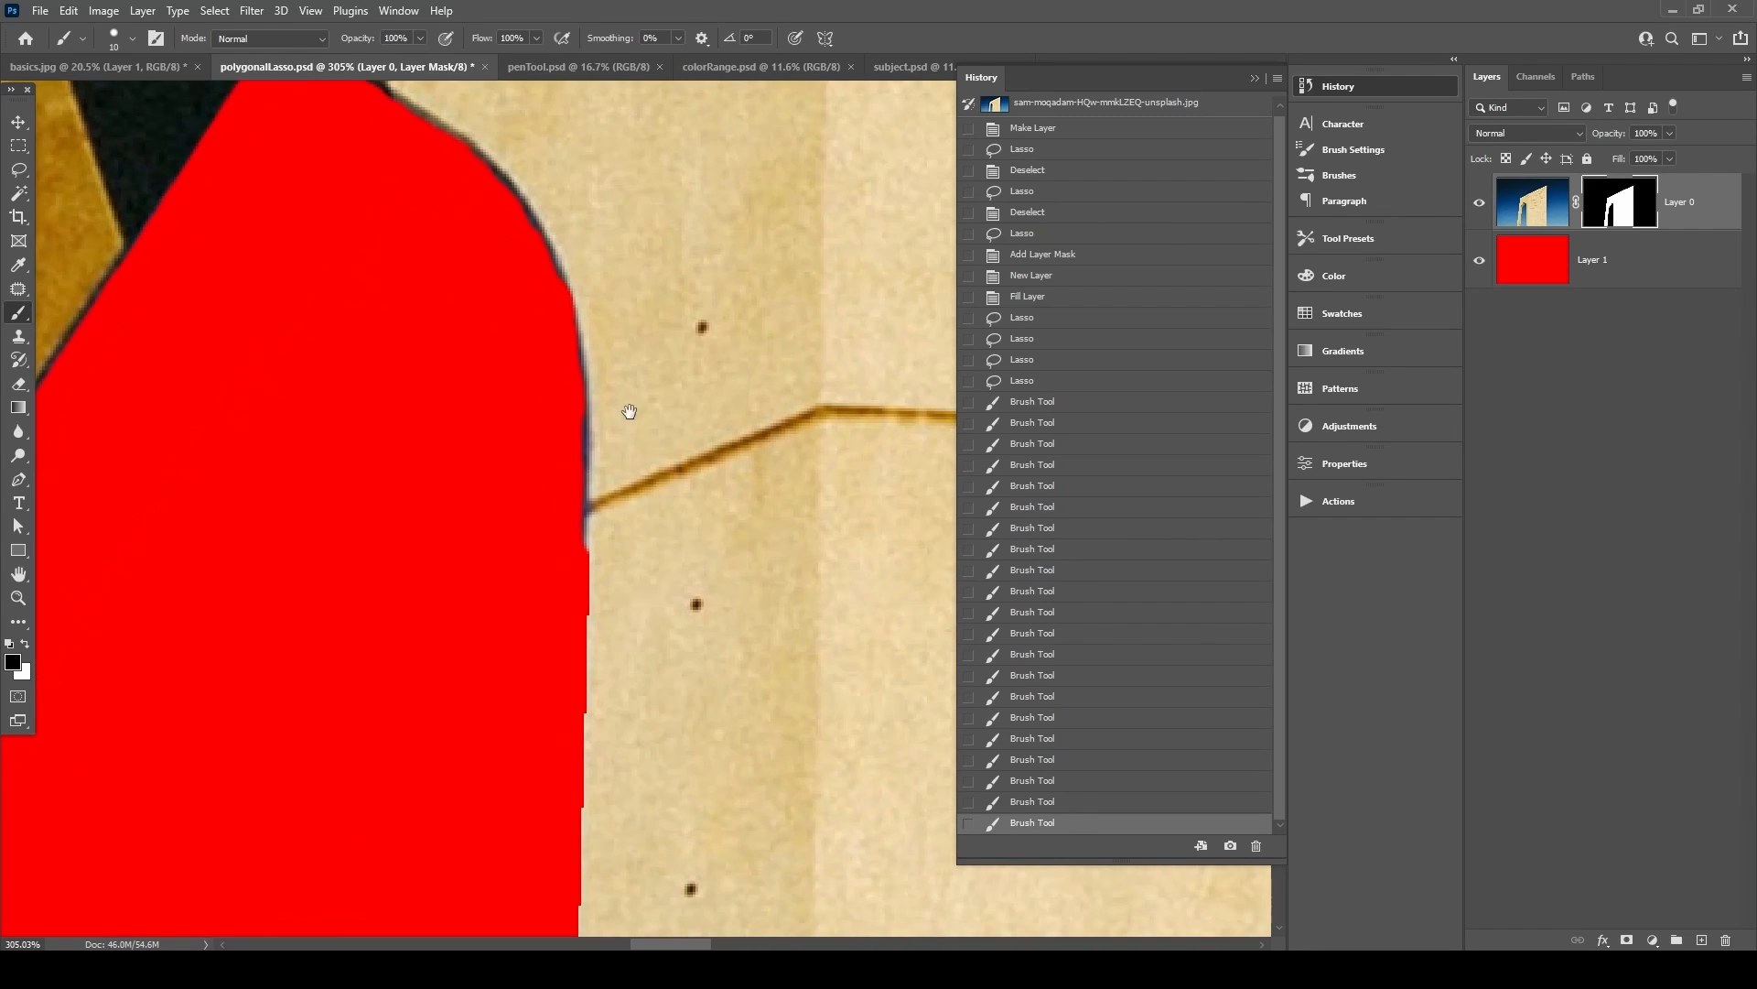
pyautogui.click(566, 521)
pyautogui.scroll(-3, 613, 537)
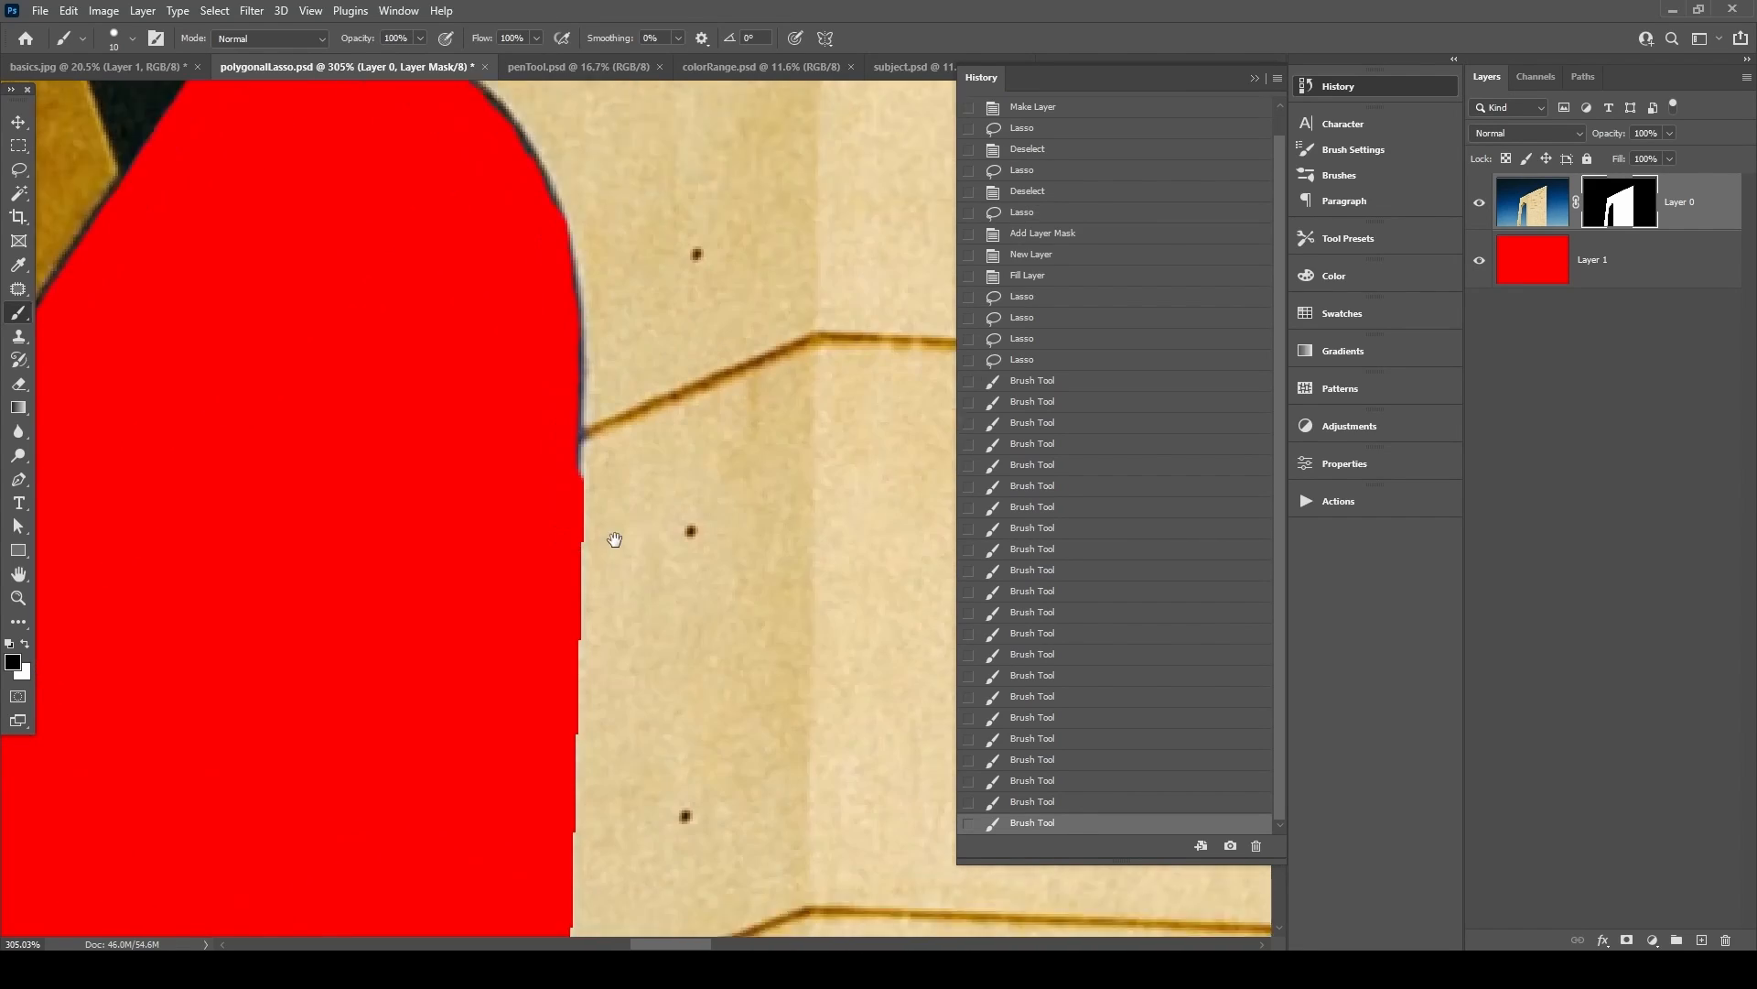
# Restore the pillar's straight inner edge just below the curve with white on the mask, and undo the last misplaced dab.
pyautogui.press('x')
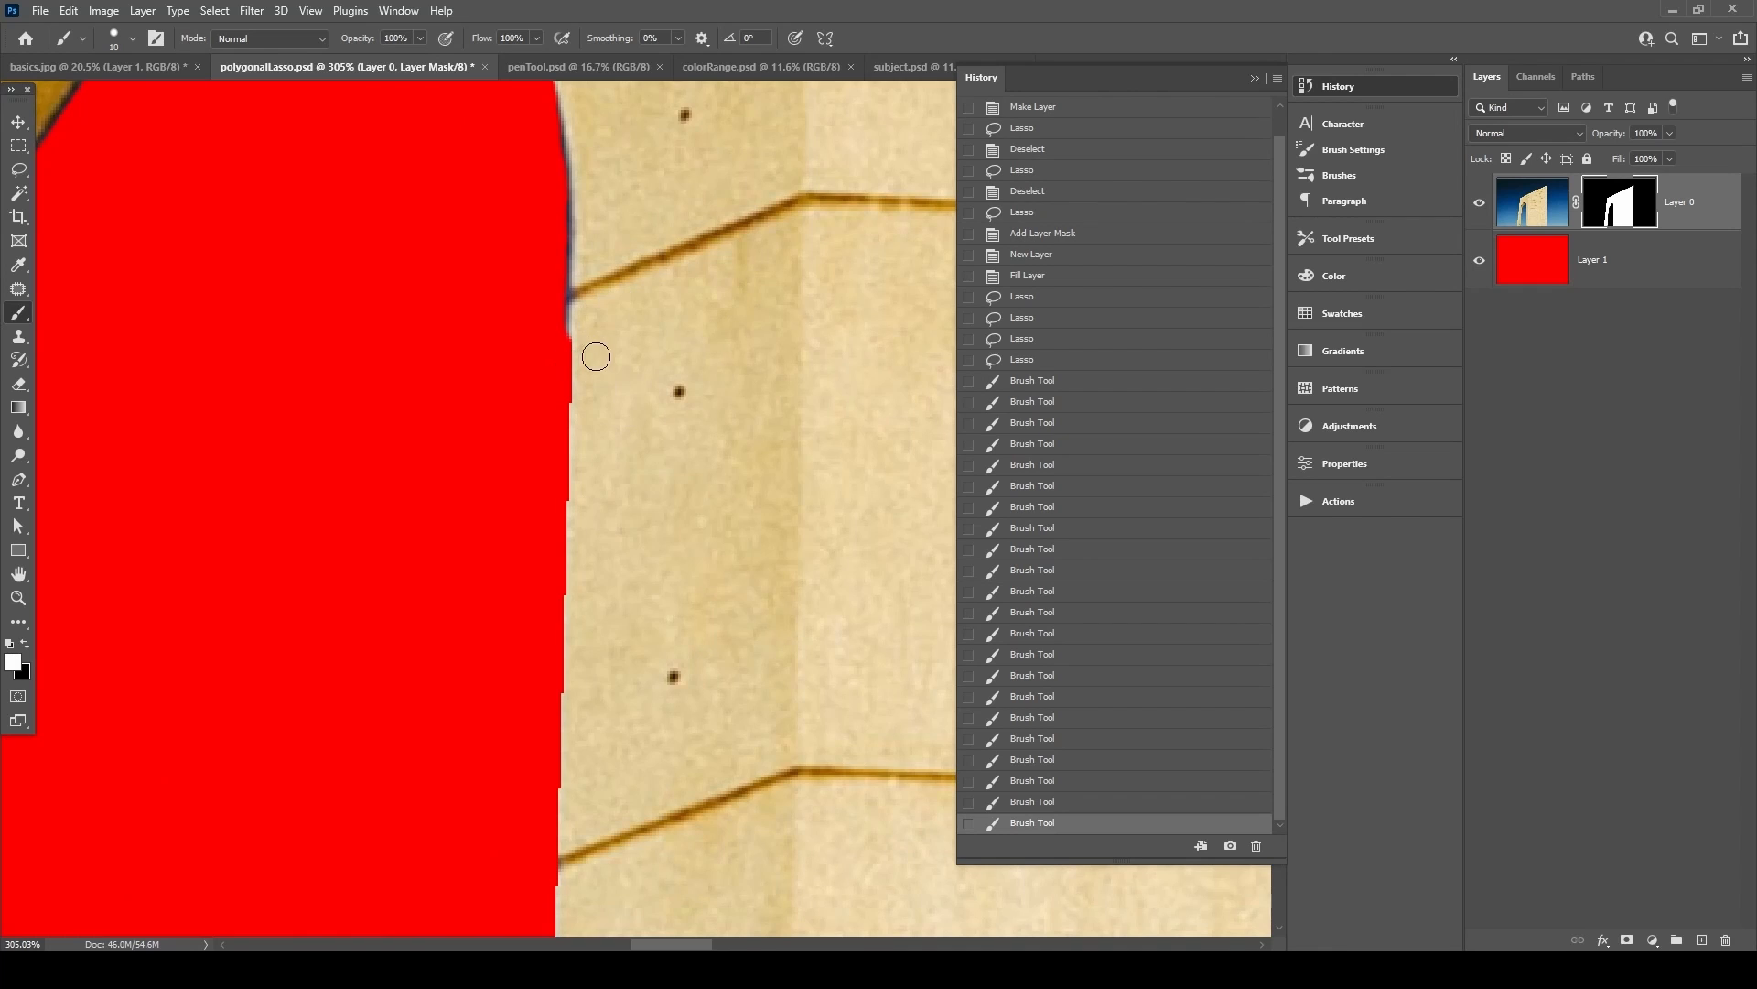
pyautogui.moveTo(568, 328); pyautogui.dragTo(565, 597)
pyautogui.moveTo(572, 431); pyautogui.dragTo(568, 590)
pyautogui.scroll(-3, 604, 523)
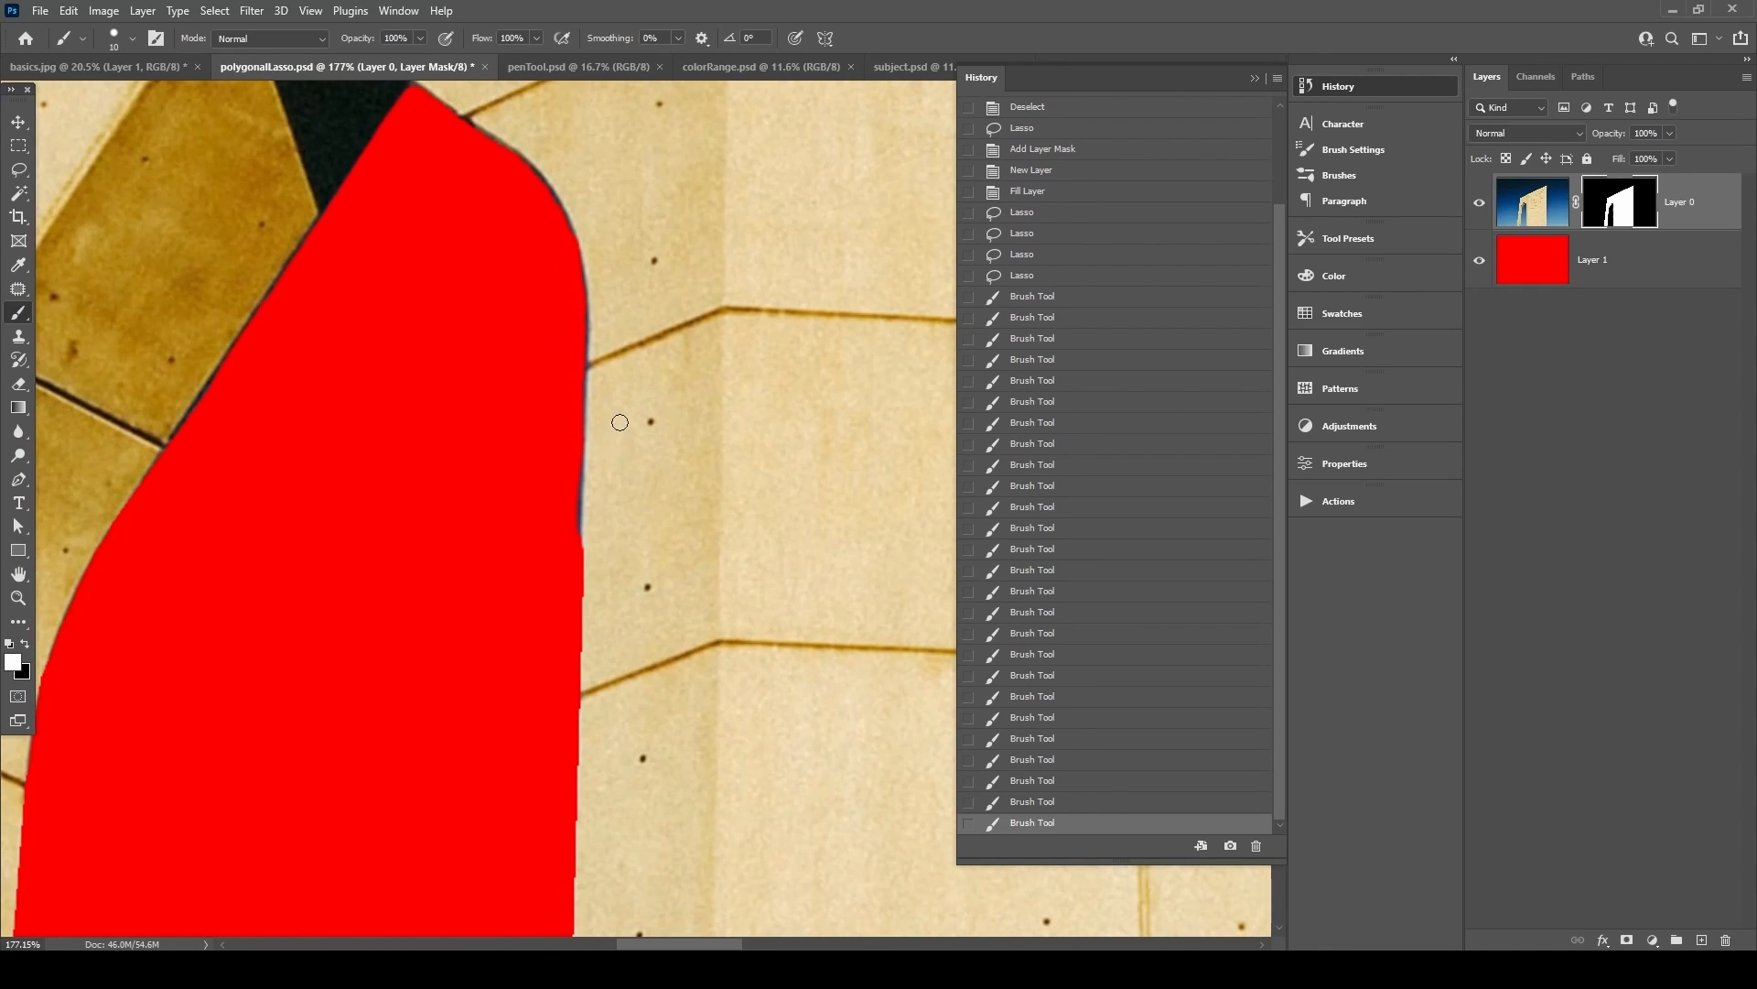
pyautogui.click(564, 435)
pyautogui.hotkey('ctrl', 'z')
# Paint one straight white mask stroke down the pillar's inner edge to the base of the image.
pyautogui.moveTo(618, 518); pyautogui.dragTo(664, 396)
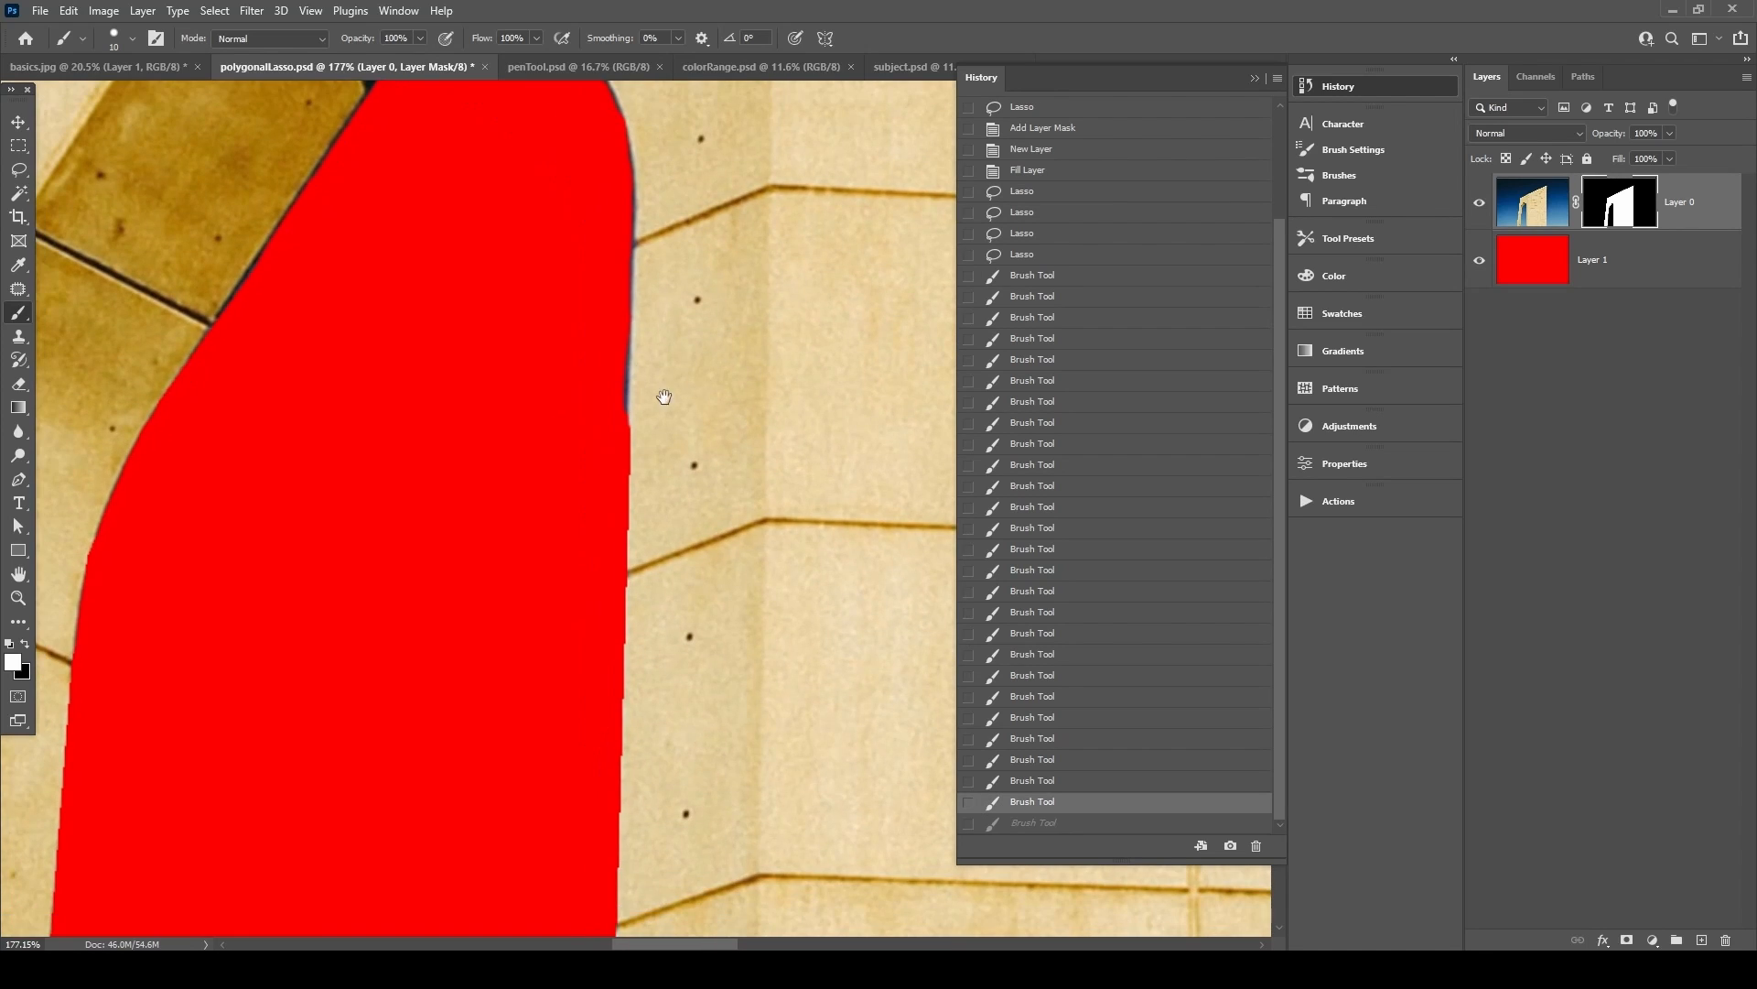
pyautogui.click(634, 343)
pyautogui.scroll(-3, 655, 573)
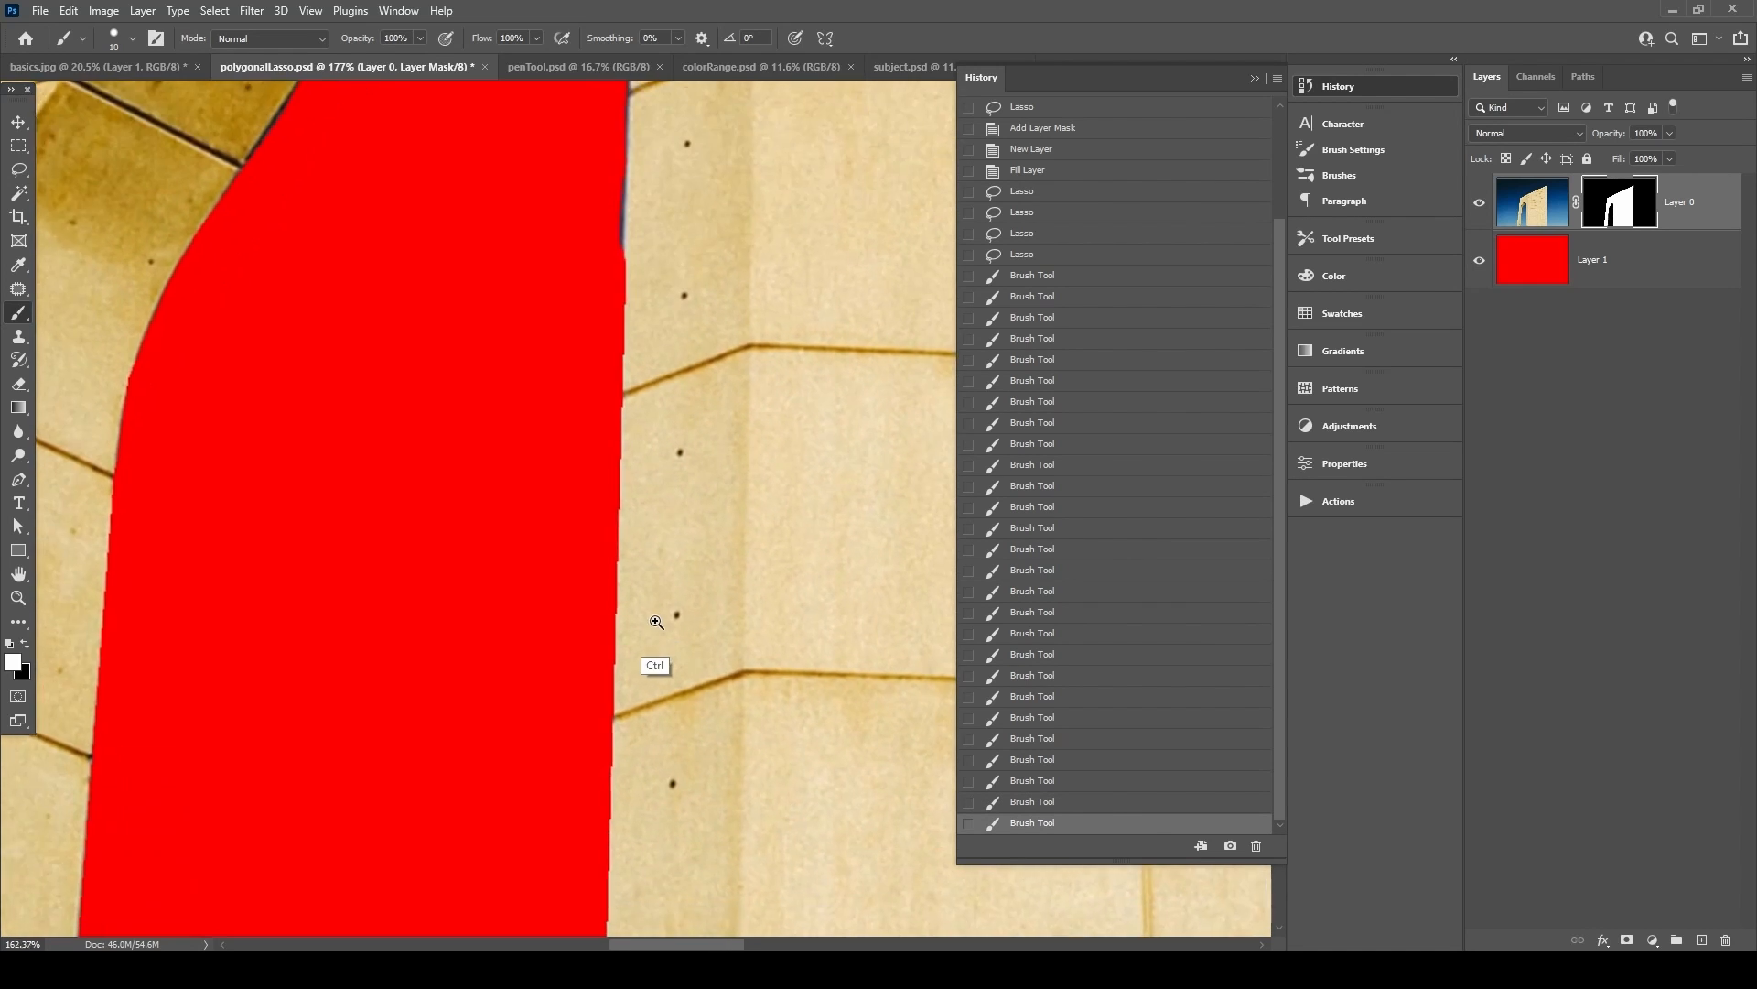
pyautogui.moveTo(657, 869); pyautogui.dragTo(686, 585)
pyautogui.moveTo(685, 732); pyautogui.dragTo(678, 558)
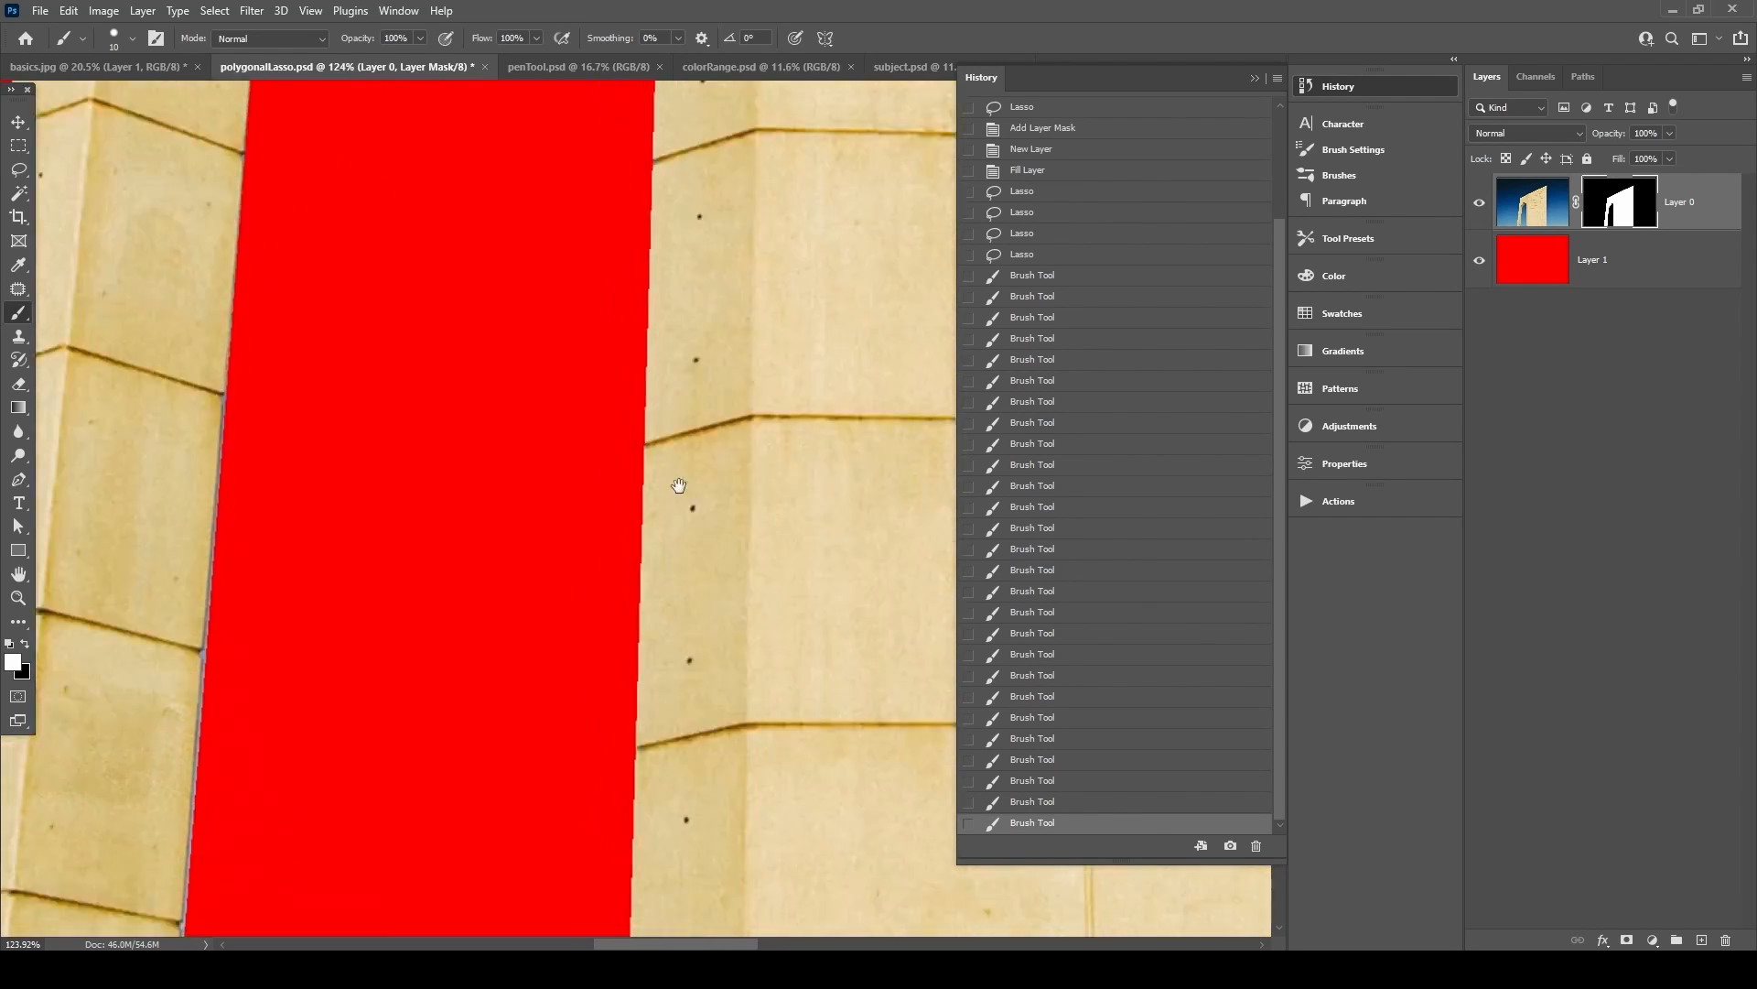
pyautogui.moveTo(681, 879); pyautogui.dragTo(670, 500)
pyautogui.keyDown('shift'); pyautogui.click(621, 667); pyautogui.keyUp('shift')
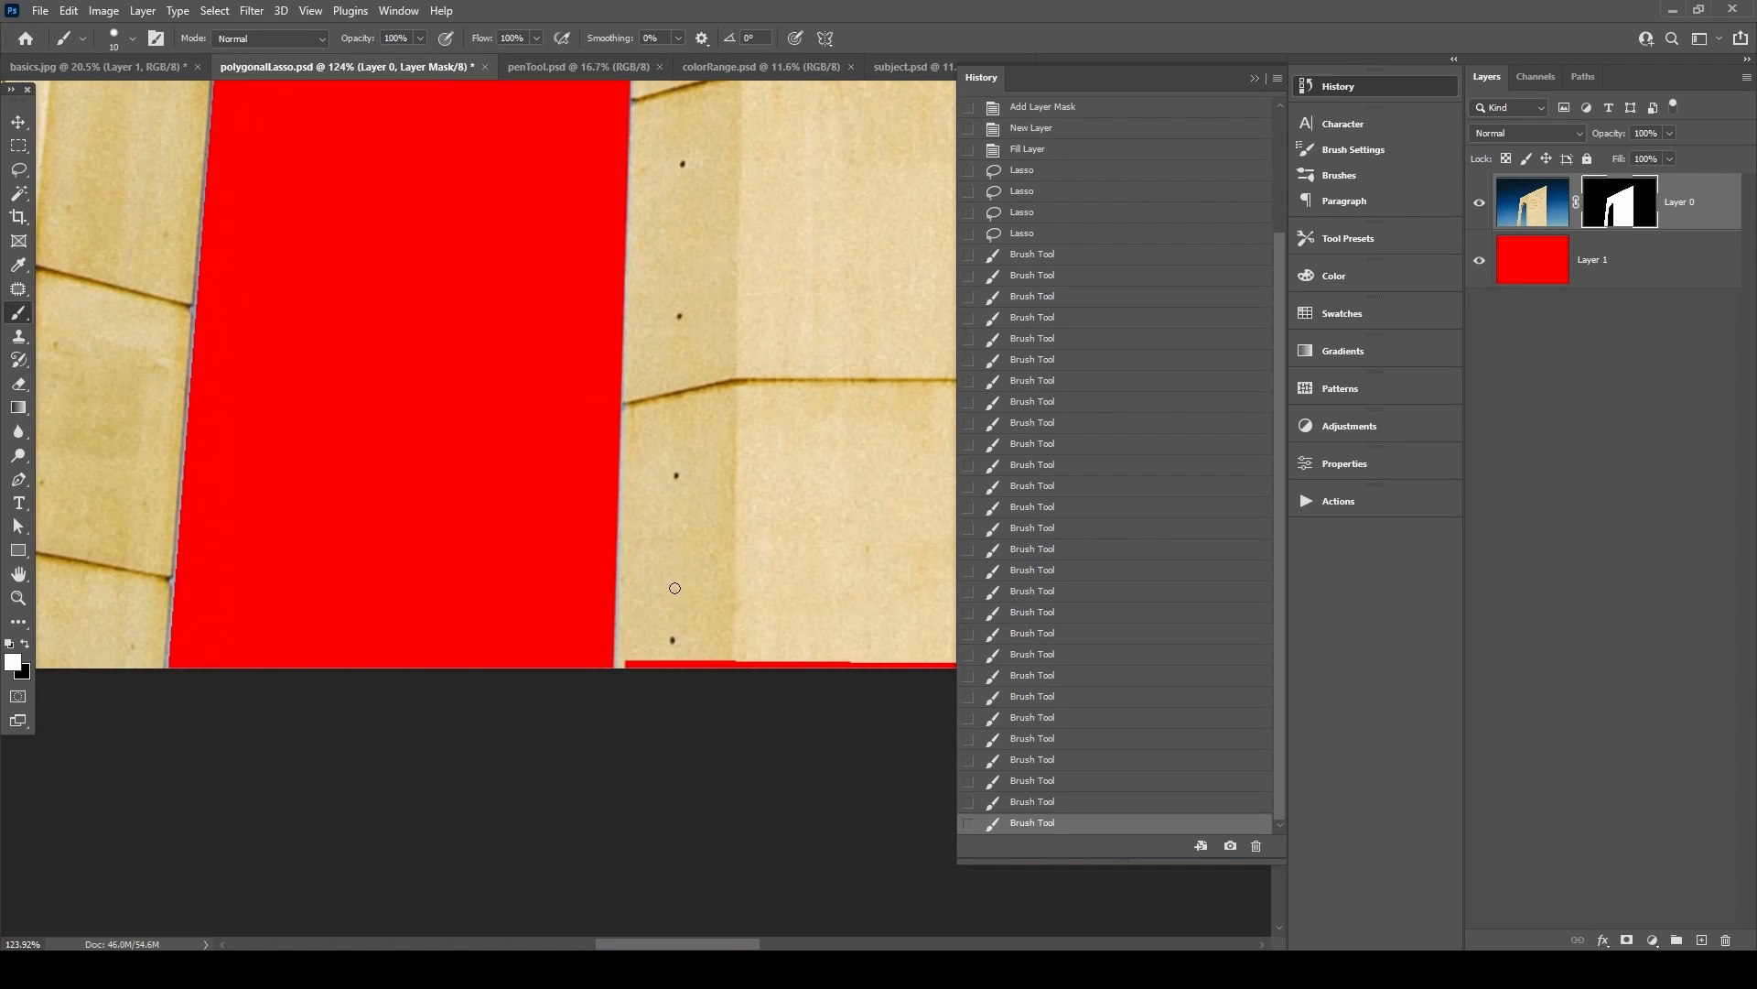
# Paint a chain of connected straight white segments on the mask across the arch opening as a demonstration.
pyautogui.moveTo(680, 501); pyautogui.dragTo(777, 351)
pyautogui.keyDown('shift'); pyautogui.click(778, 259); pyautogui.keyUp('shift')
pyautogui.keyDown('shift'); pyautogui.click(609, 367); pyautogui.keyUp('shift')
pyautogui.keyDown('shift'); pyautogui.click(336, 325); pyautogui.keyUp('shift')
pyautogui.keyDown('shift'); pyautogui.click(196, 549); pyautogui.keyUp('shift')
pyautogui.keyDown('shift'); pyautogui.click(393, 609); pyautogui.keyUp('shift')
pyautogui.keyDown('shift'); pyautogui.click(400, 440); pyautogui.keyUp('shift')
pyautogui.keyDown('shift'); pyautogui.click(203, 374); pyautogui.keyUp('shift')
pyautogui.keyDown('shift'); pyautogui.click(331, 169); pyautogui.keyUp('shift')
pyautogui.keyDown('shift'); pyautogui.click(380, 206); pyautogui.keyUp('shift')
pyautogui.keyDown('shift'); pyautogui.click(394, 367); pyautogui.keyUp('shift')
pyautogui.keyDown('shift'); pyautogui.click(370, 370); pyautogui.keyUp('shift')
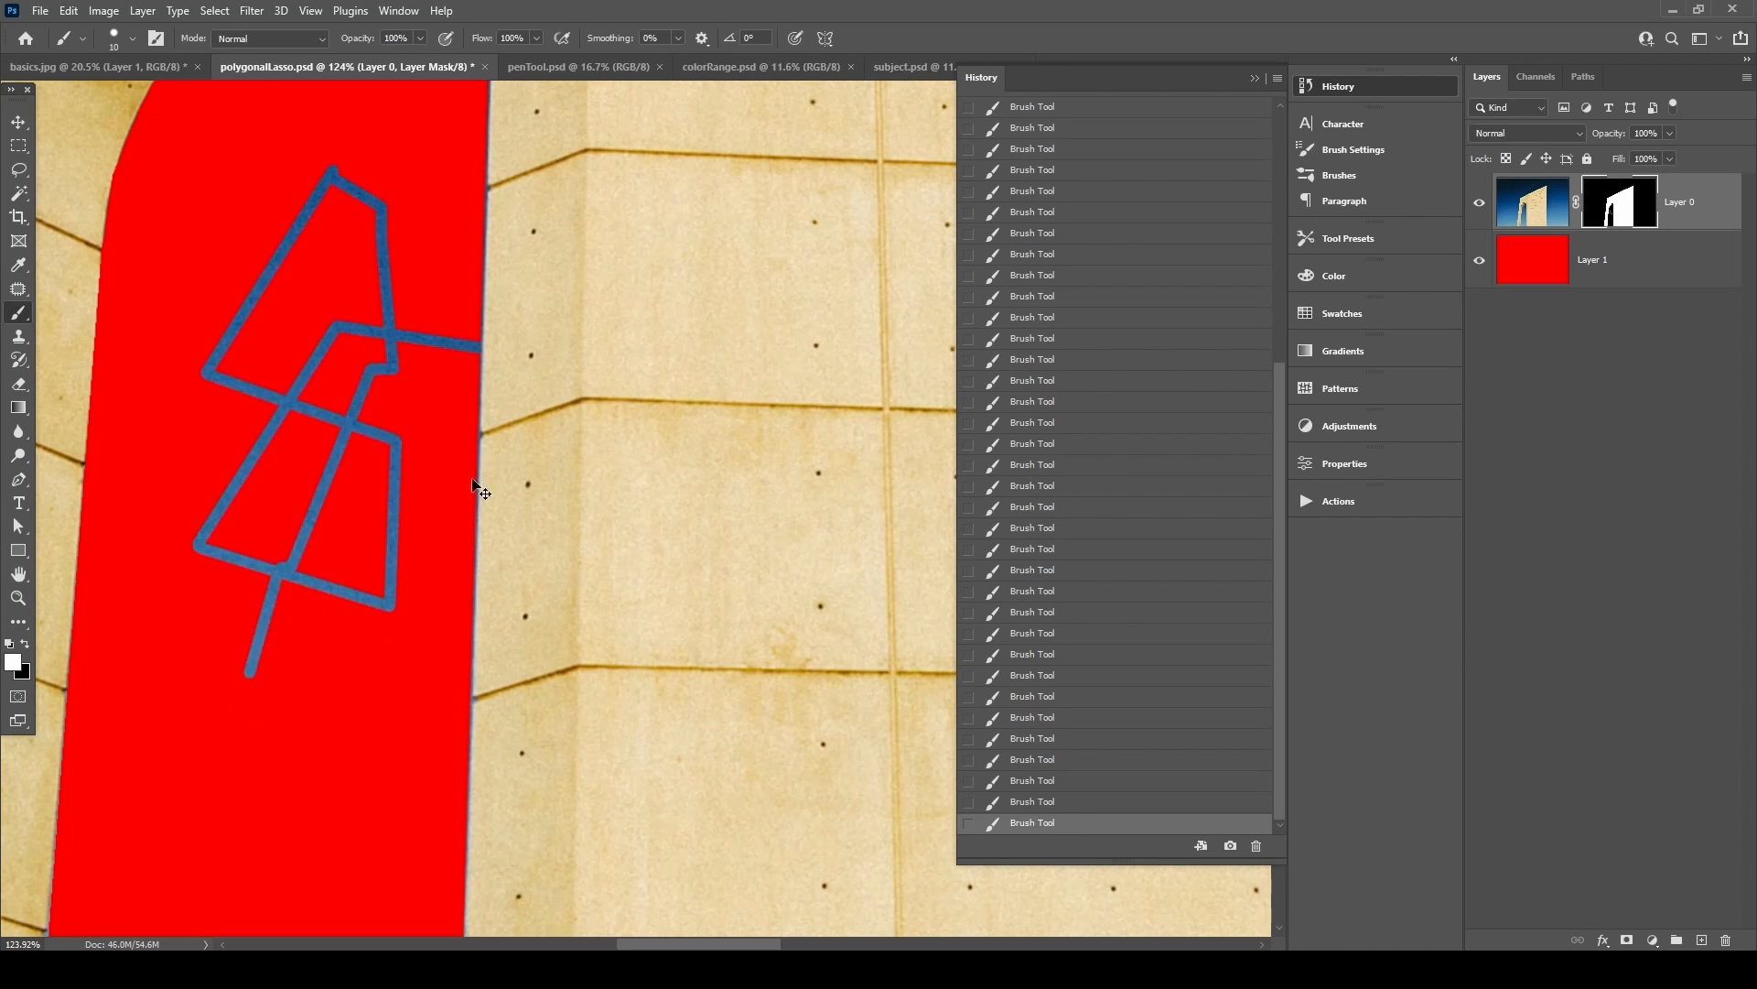
# Undo the chain of straight white demonstration segments painted across the arch opening on the mask.
pyautogui.hotkey('ctrl', 'z')
pyautogui.hotkey('ctrl', 'z')
pyautogui.hotkey('ctrl', 'z')
pyautogui.hotkey('ctrl', 'z')
pyautogui.hotkey('ctrl', 'z')
pyautogui.hotkey('ctrl', 'z')
pyautogui.hotkey('ctrl', 'z')
pyautogui.hotkey('ctrl', 'z')
pyautogui.hotkey('ctrl', 'z')
pyautogui.hotkey('ctrl', 'z')
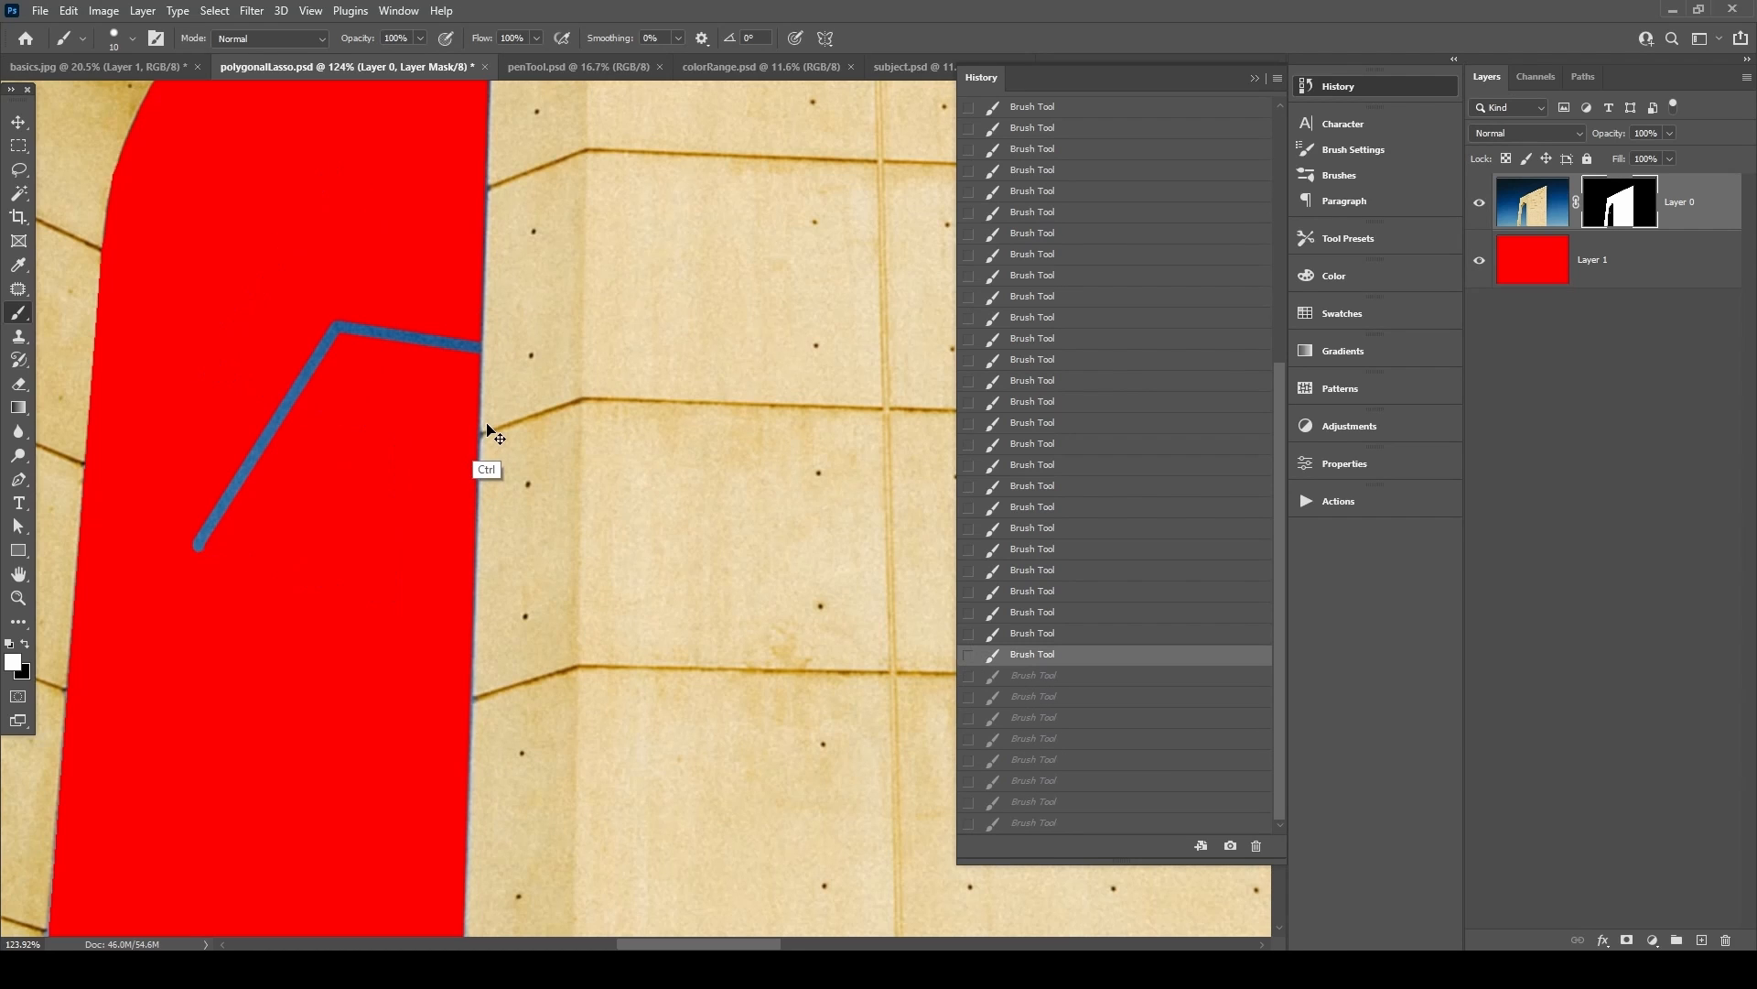
# Trim the fringe along the pillar's inner edge, from below the curve upward, with black strokes on the mask.
pyautogui.moveTo(493, 329); pyautogui.dragTo(540, 742)
pyautogui.moveTo(523, 412); pyautogui.dragTo(615, 364)
pyautogui.press('x')
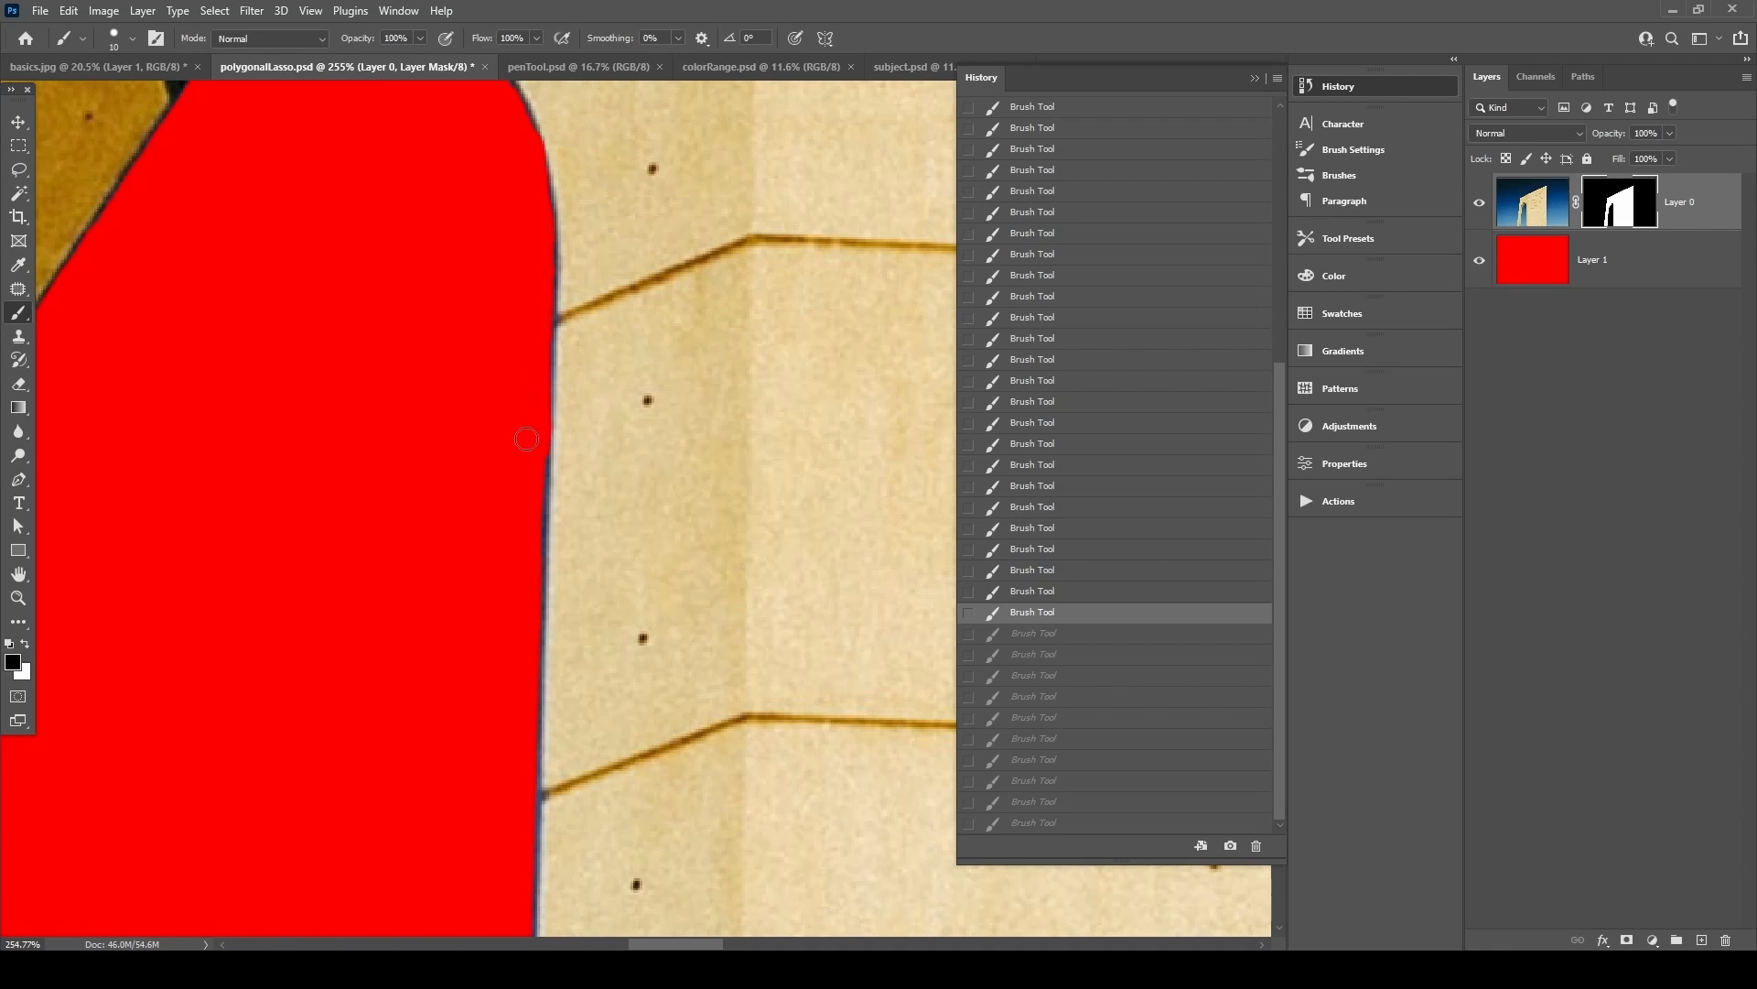
pyautogui.moveTo(527, 556)
pyautogui.mouseDown()
pyautogui.moveTo(542, 320)
pyautogui.moveTo(470, 322)
pyautogui.mouseUp()
pyautogui.moveTo(435, 256); pyautogui.dragTo(485, 443)
pyautogui.moveTo(601, 434); pyautogui.dragTo(661, 376)
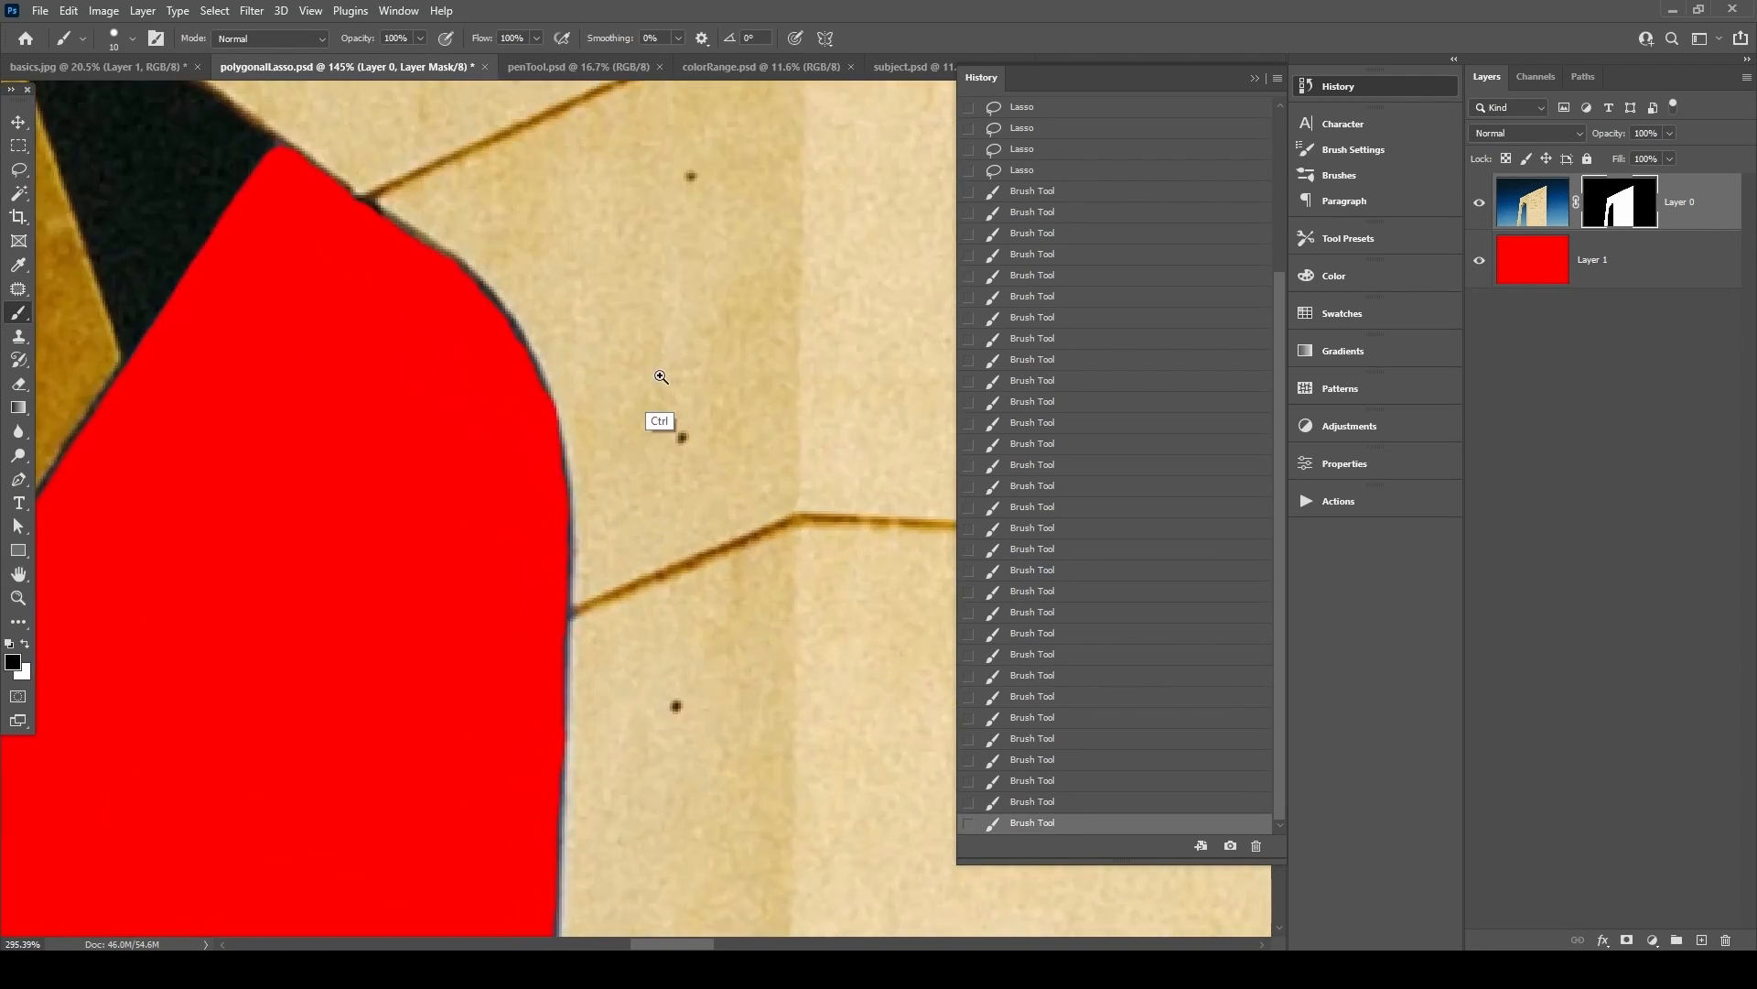
# Refine the arch's right-hand curve on the mask with alternating white and black touch-up strokes.
pyautogui.press('x')
pyautogui.moveTo(568, 440); pyautogui.dragTo(527, 386)
pyautogui.press('x')
pyautogui.moveTo(532, 385); pyautogui.dragTo(491, 349)
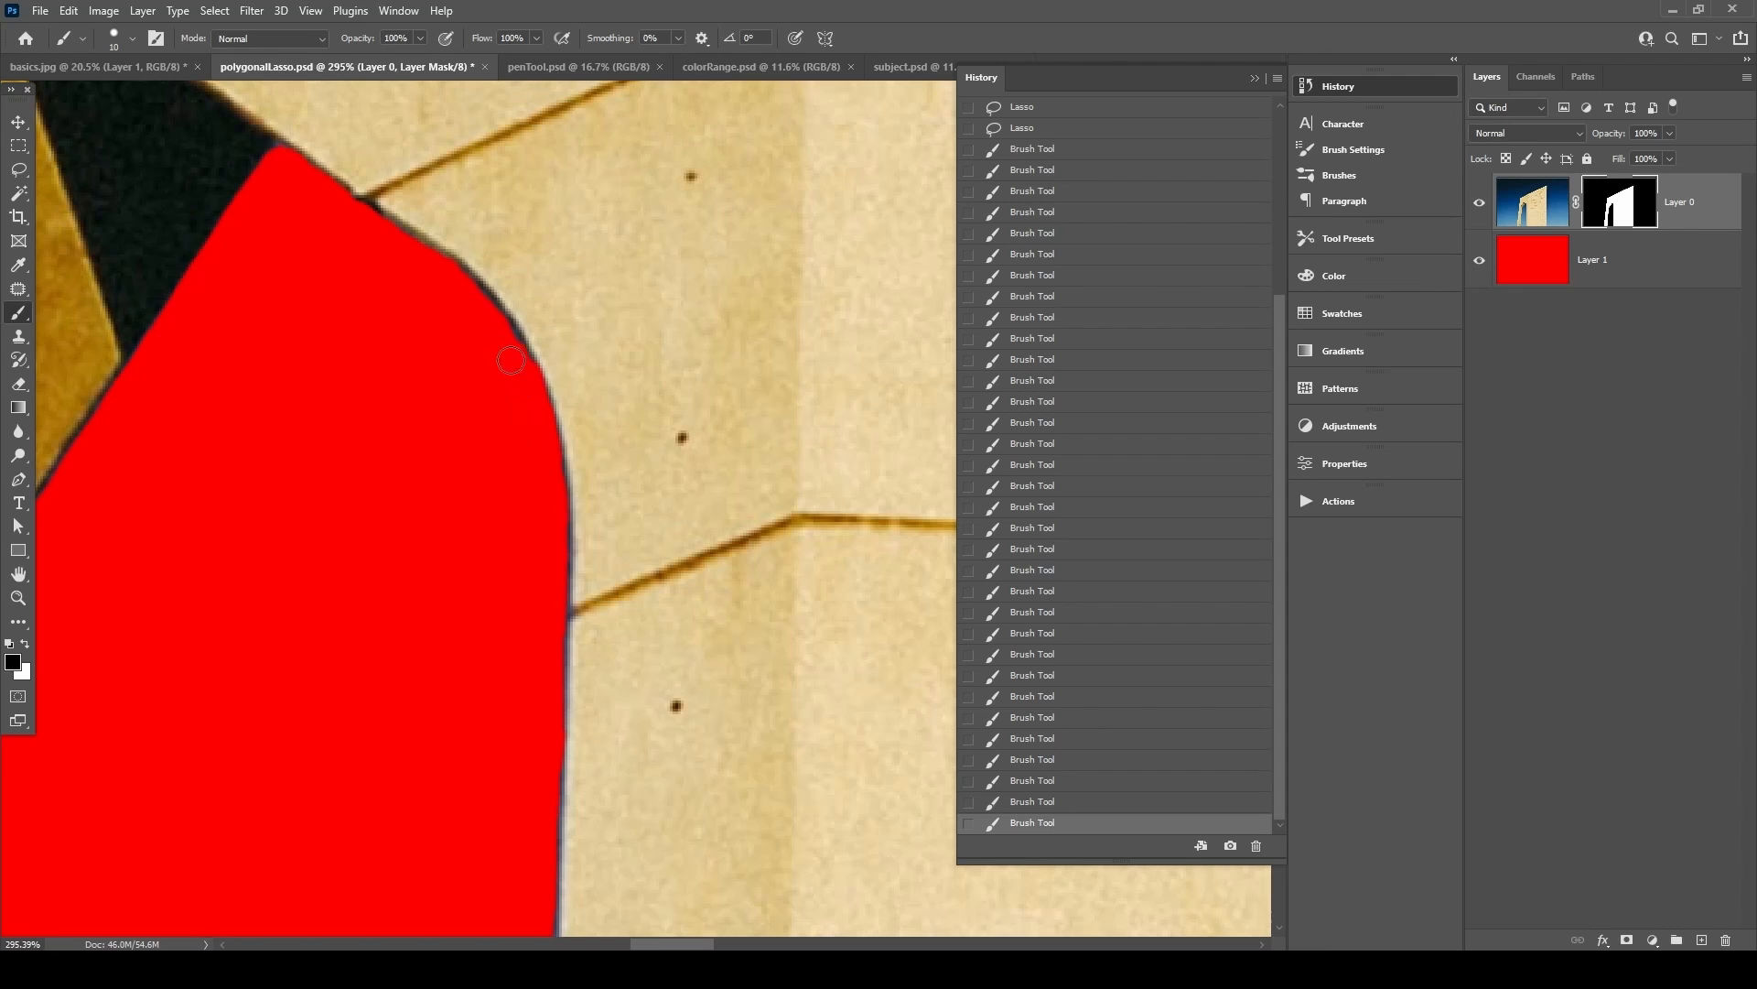
pyautogui.moveTo(462, 287); pyautogui.dragTo(481, 294)
pyautogui.moveTo(549, 492); pyautogui.dragTo(502, 494)
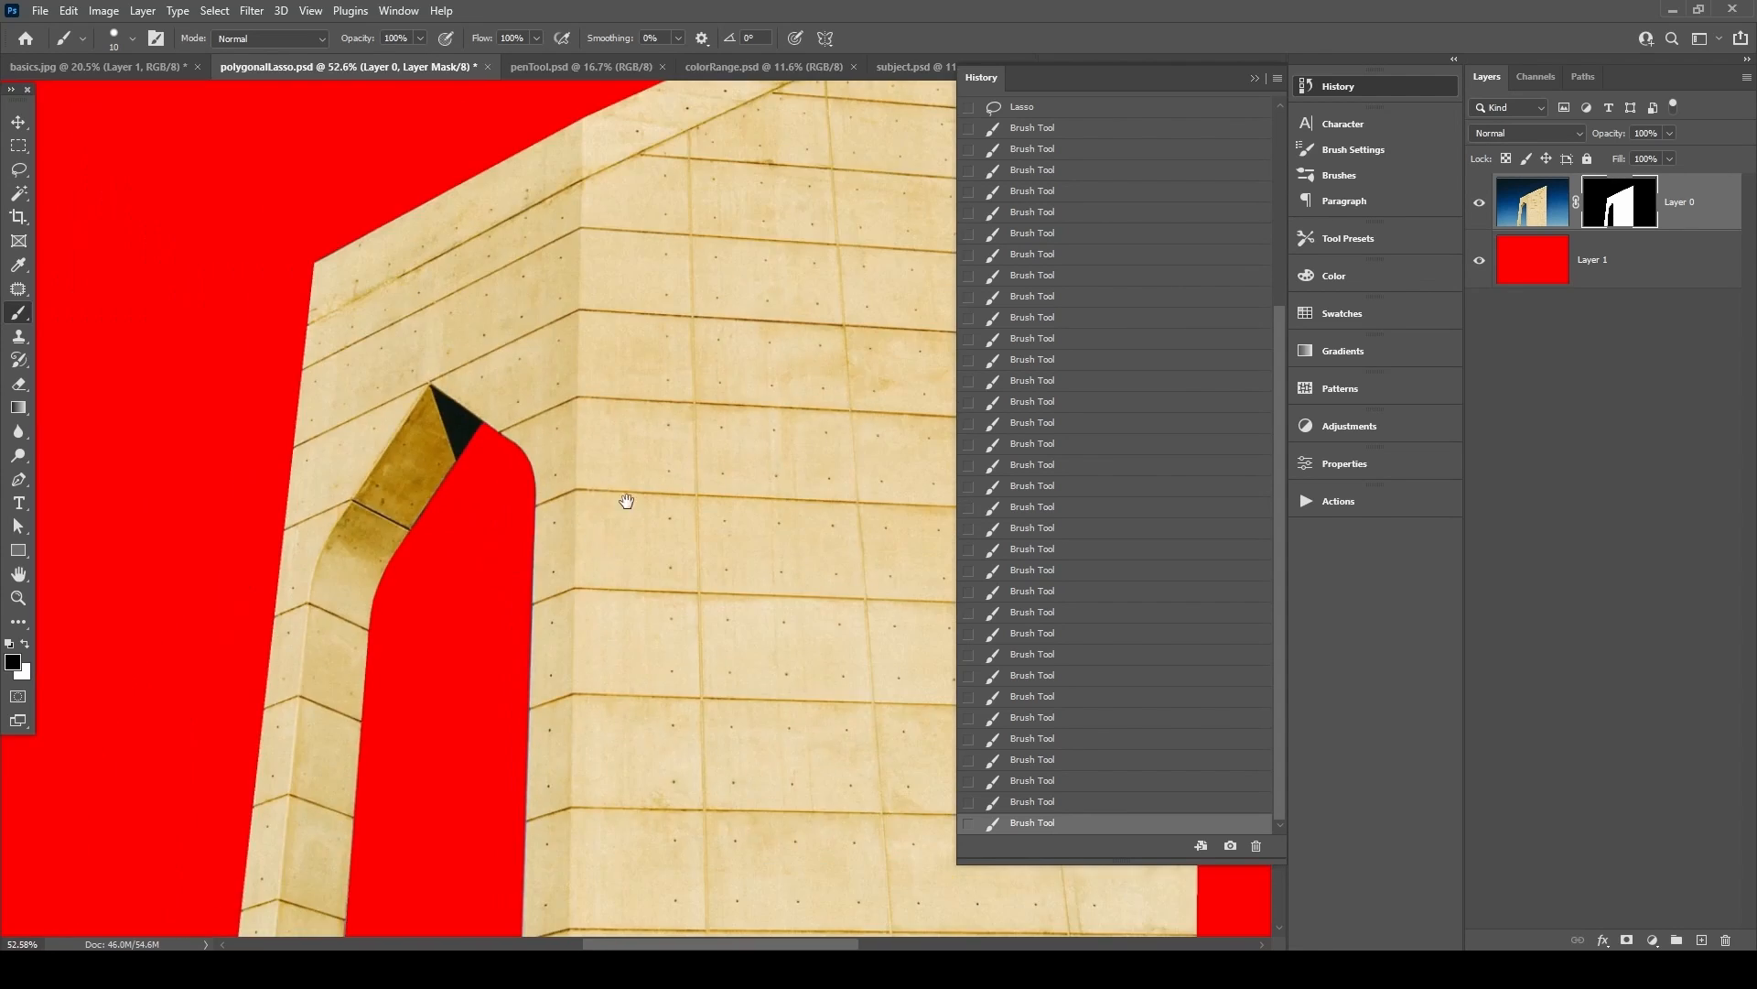
# Restore the building's missing strip along the base of the image by painting white on the layer mask.
pyautogui.moveTo(632, 746); pyautogui.dragTo(517, 456)
pyautogui.moveTo(664, 628); pyautogui.dragTo(774, 662)
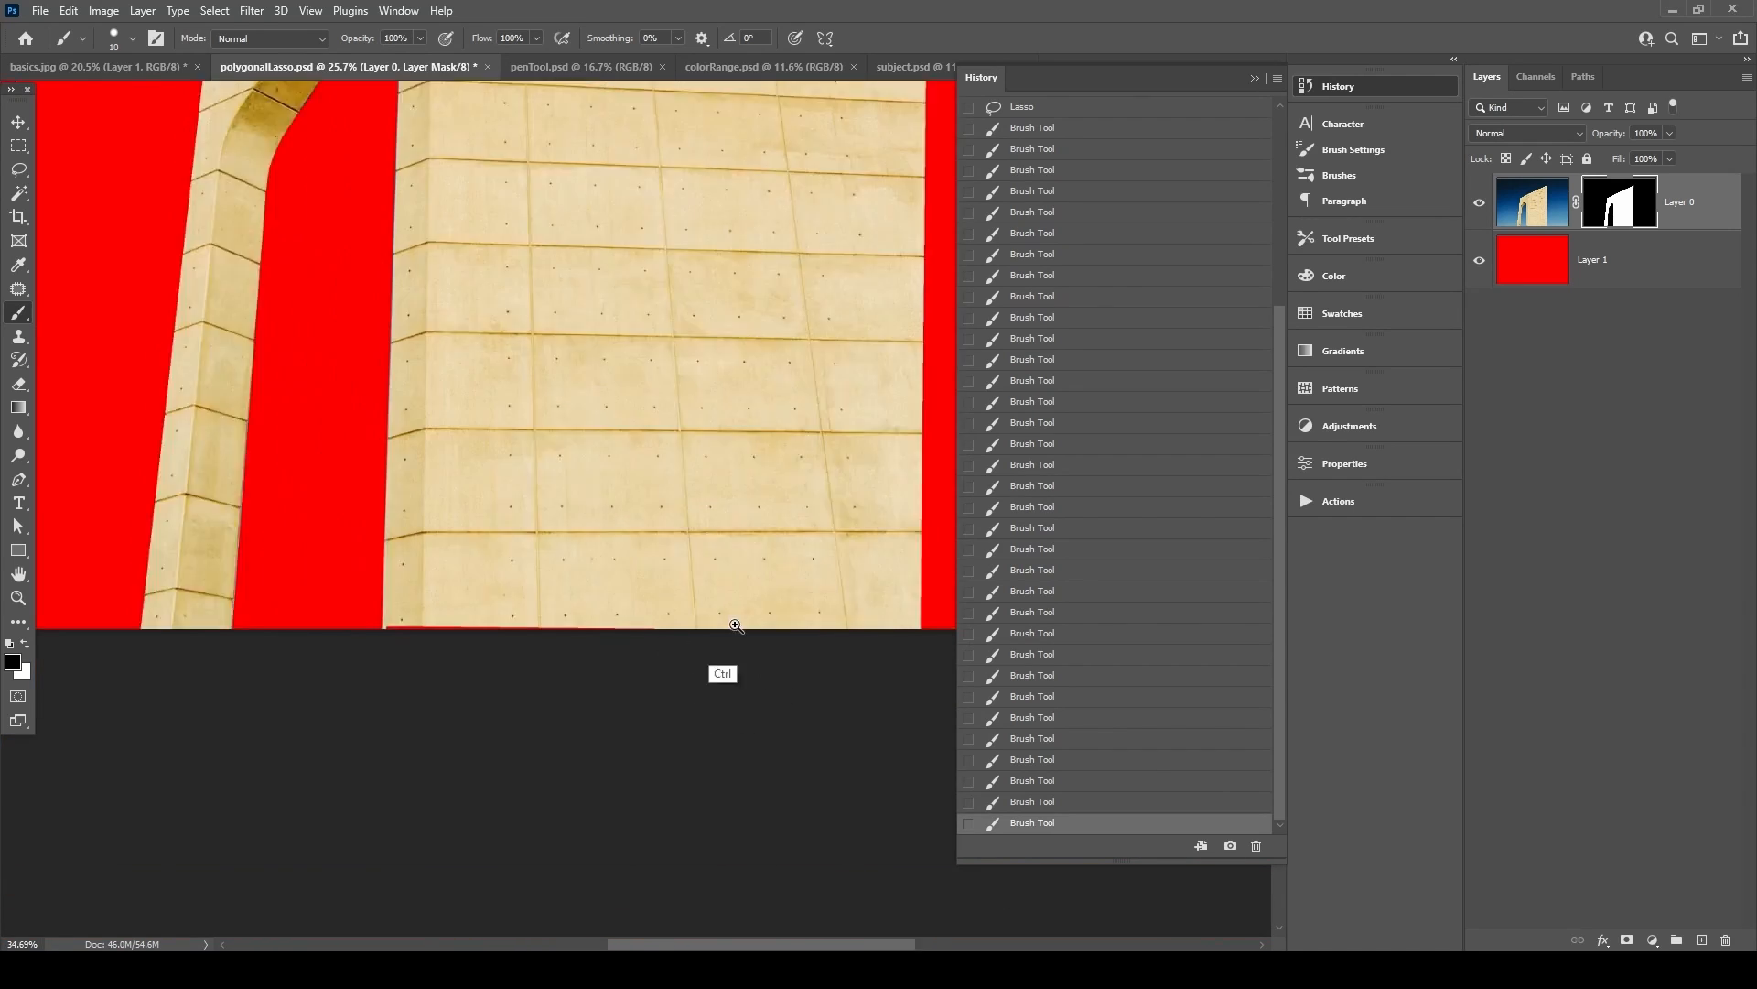
pyautogui.click(278, 621)
pyautogui.press('x')
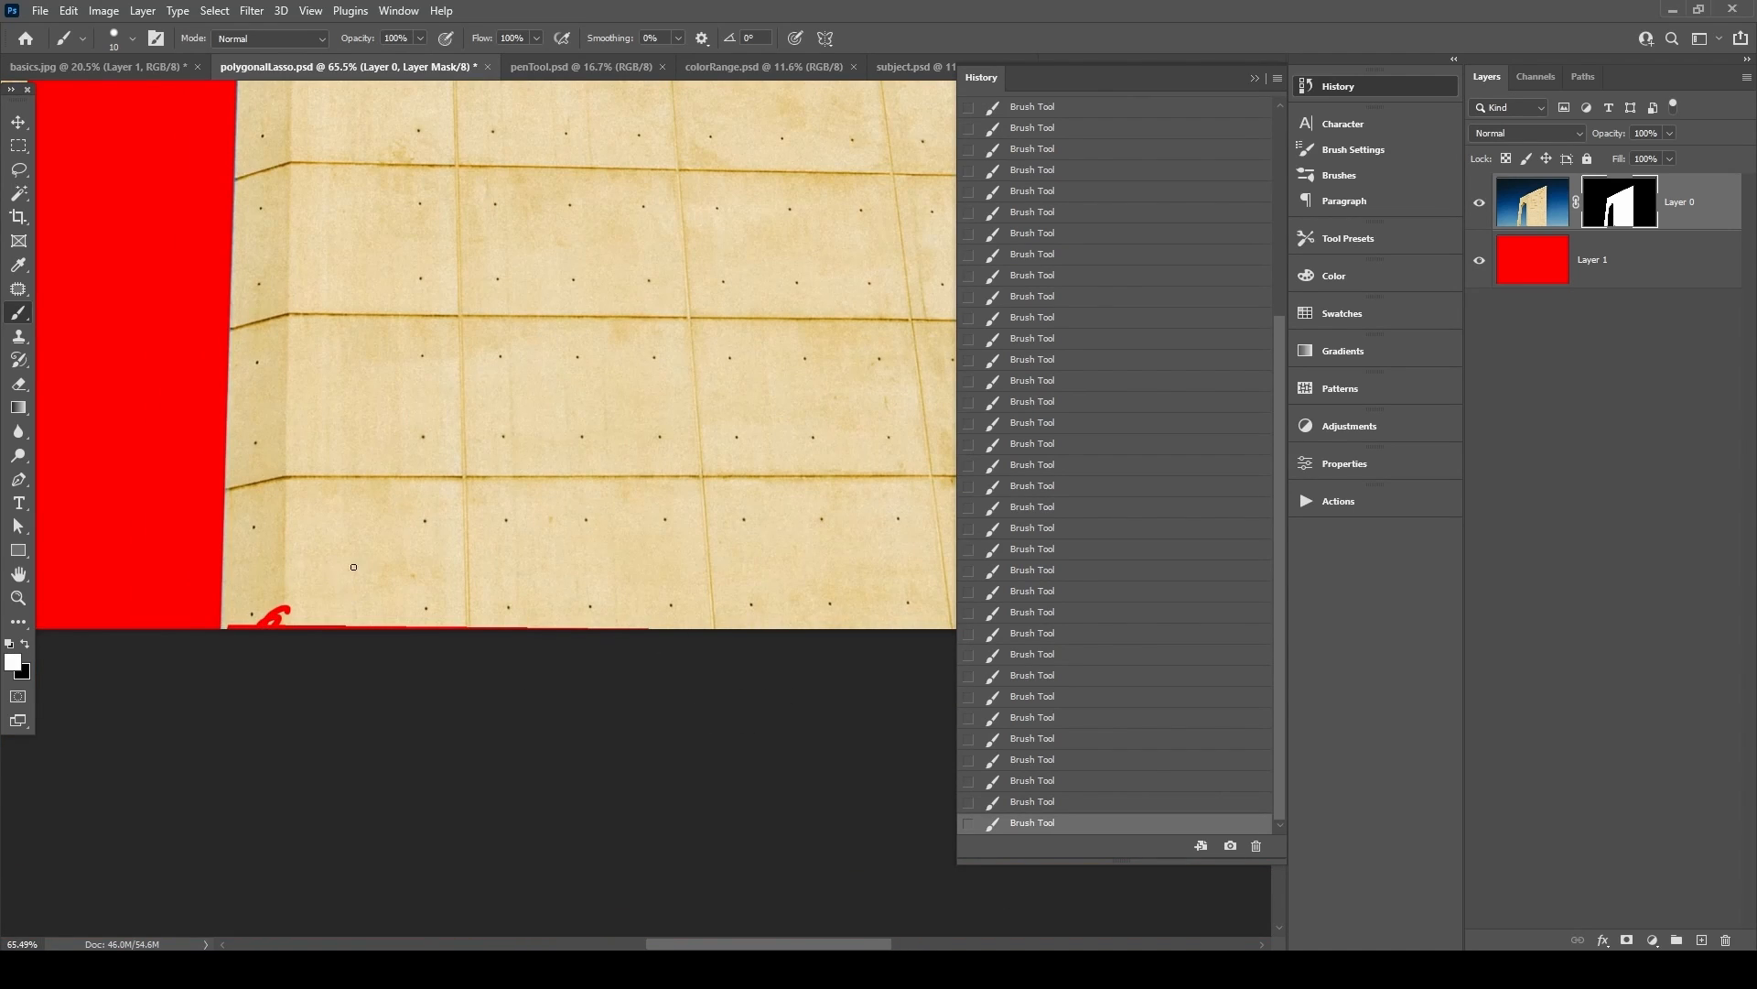
pyautogui.moveTo(307, 611)
pyautogui.mouseDown()
pyautogui.moveTo(265, 648)
pyautogui.moveTo(236, 620)
pyautogui.moveTo(638, 632)
pyautogui.moveTo(678, 616)
pyautogui.moveTo(412, 634)
pyautogui.mouseUp()
pyautogui.scroll(-6, 561, 467)
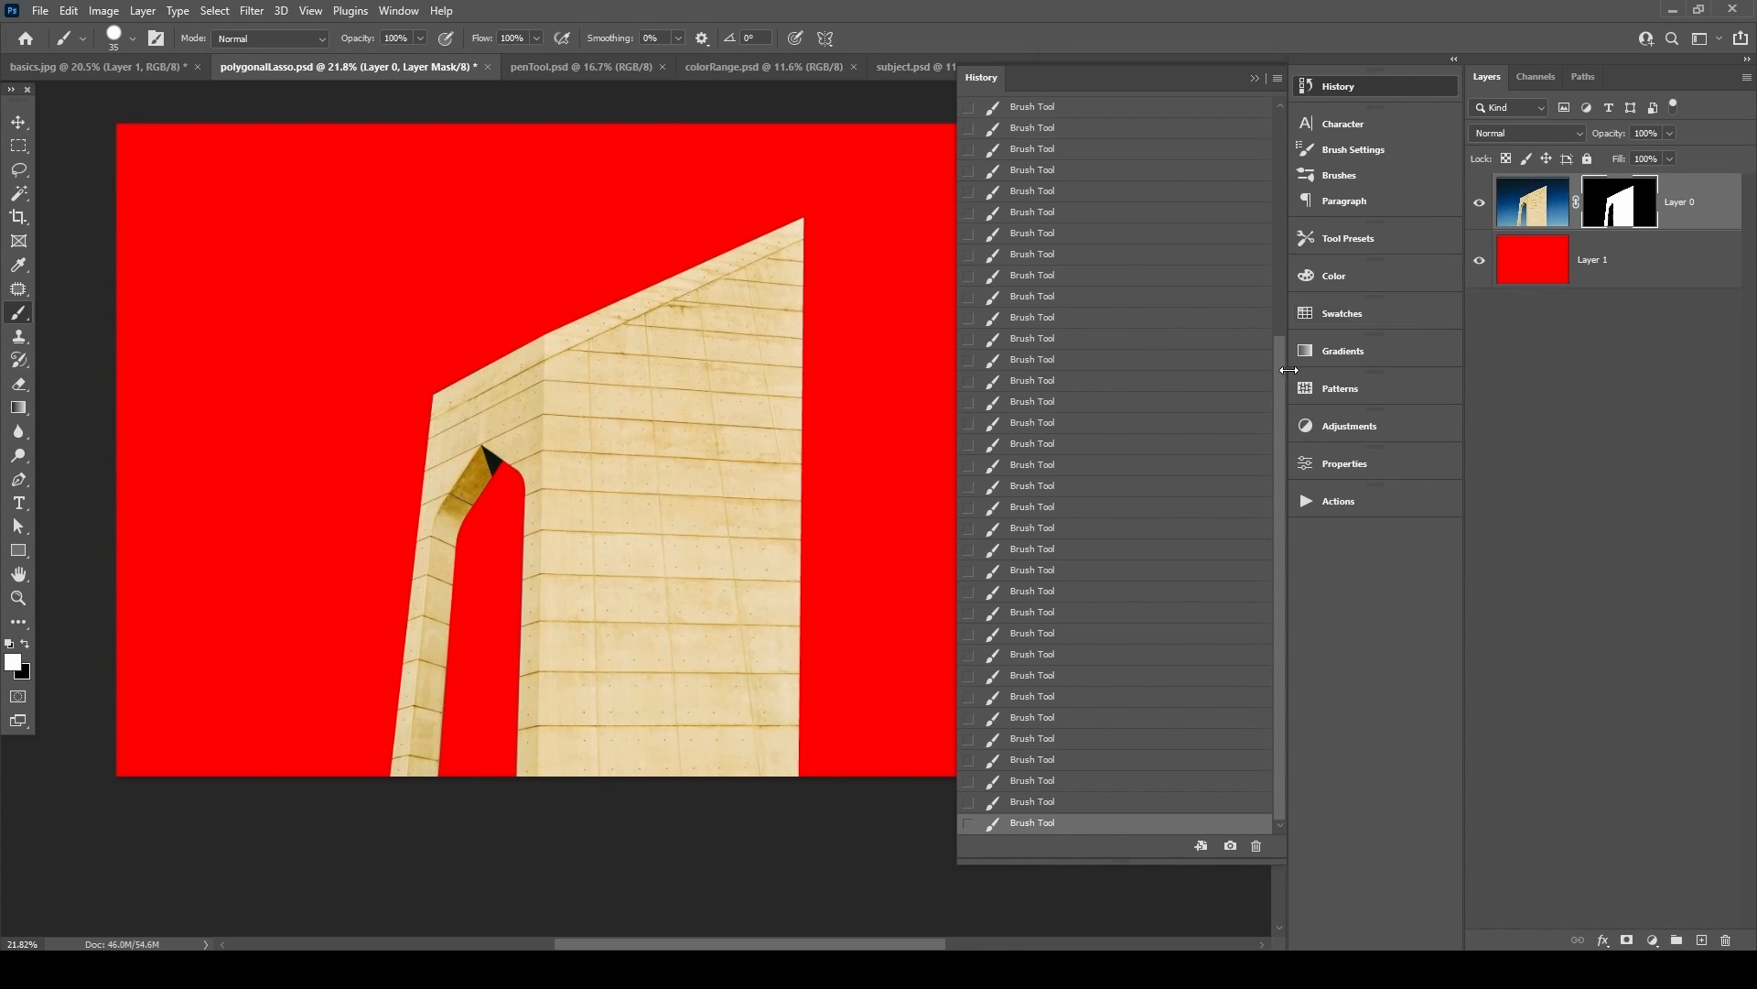
# Switch to the penTool.psd chair image and convert its locked background into a regular layer.
pyautogui.click(570, 69)
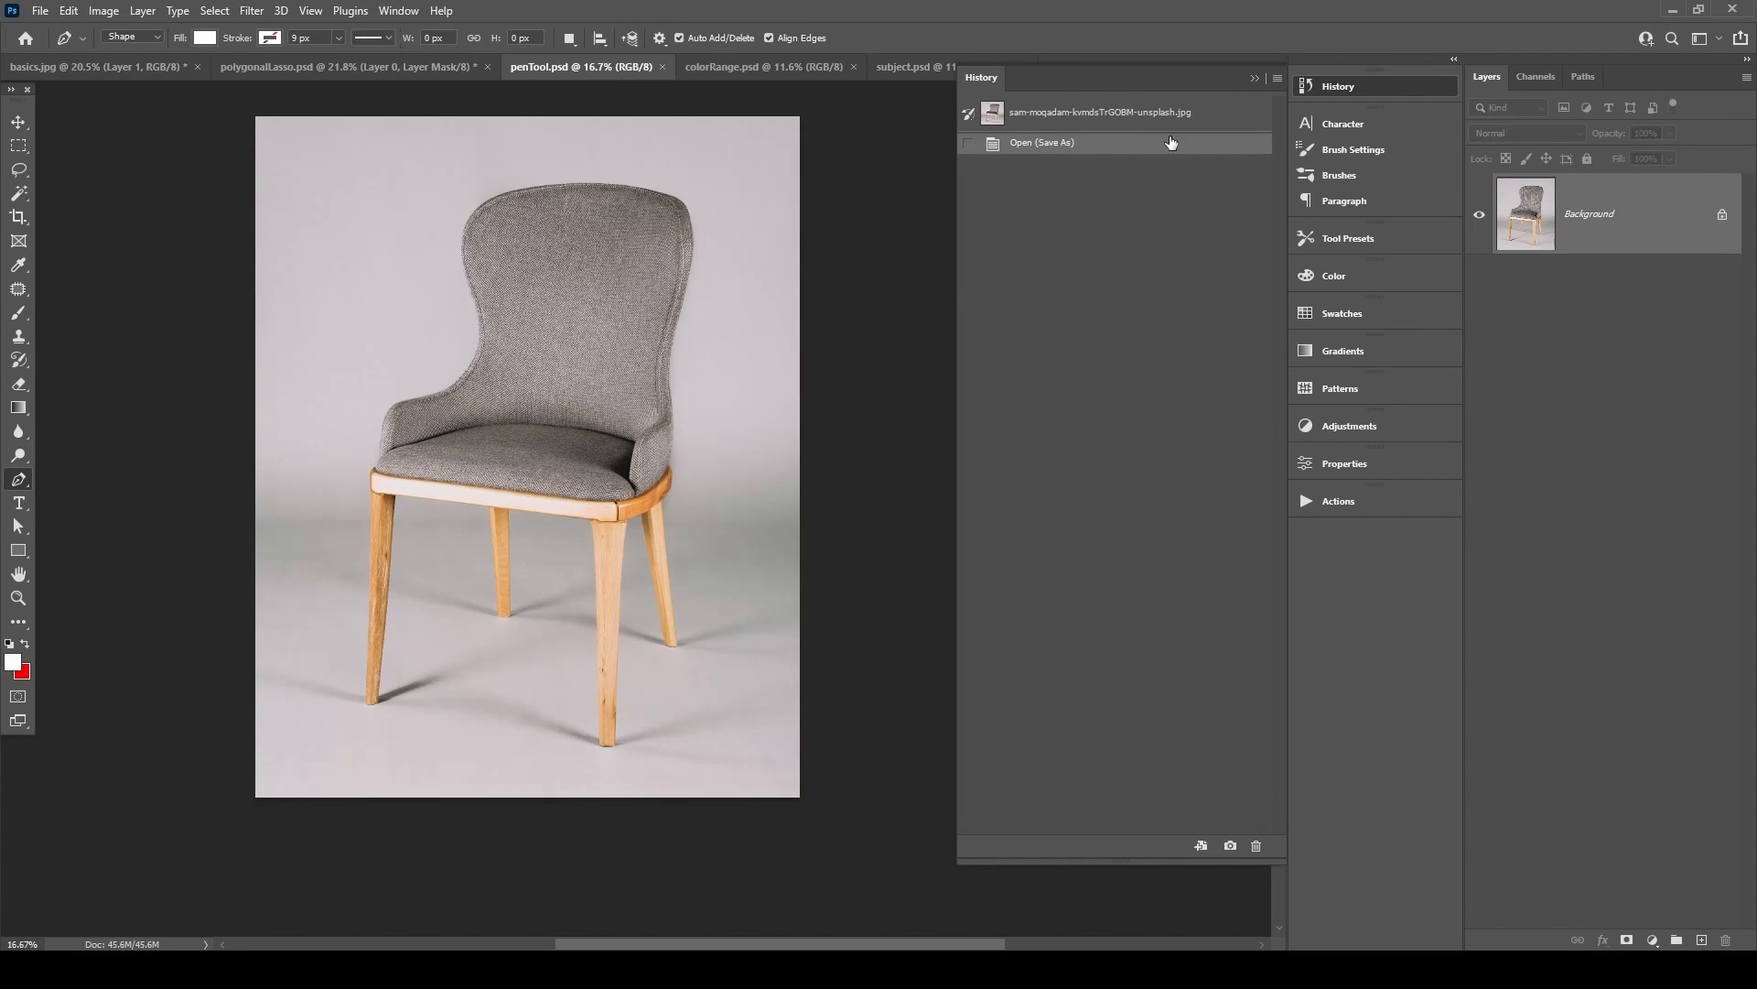
pyautogui.click(1263, 79)
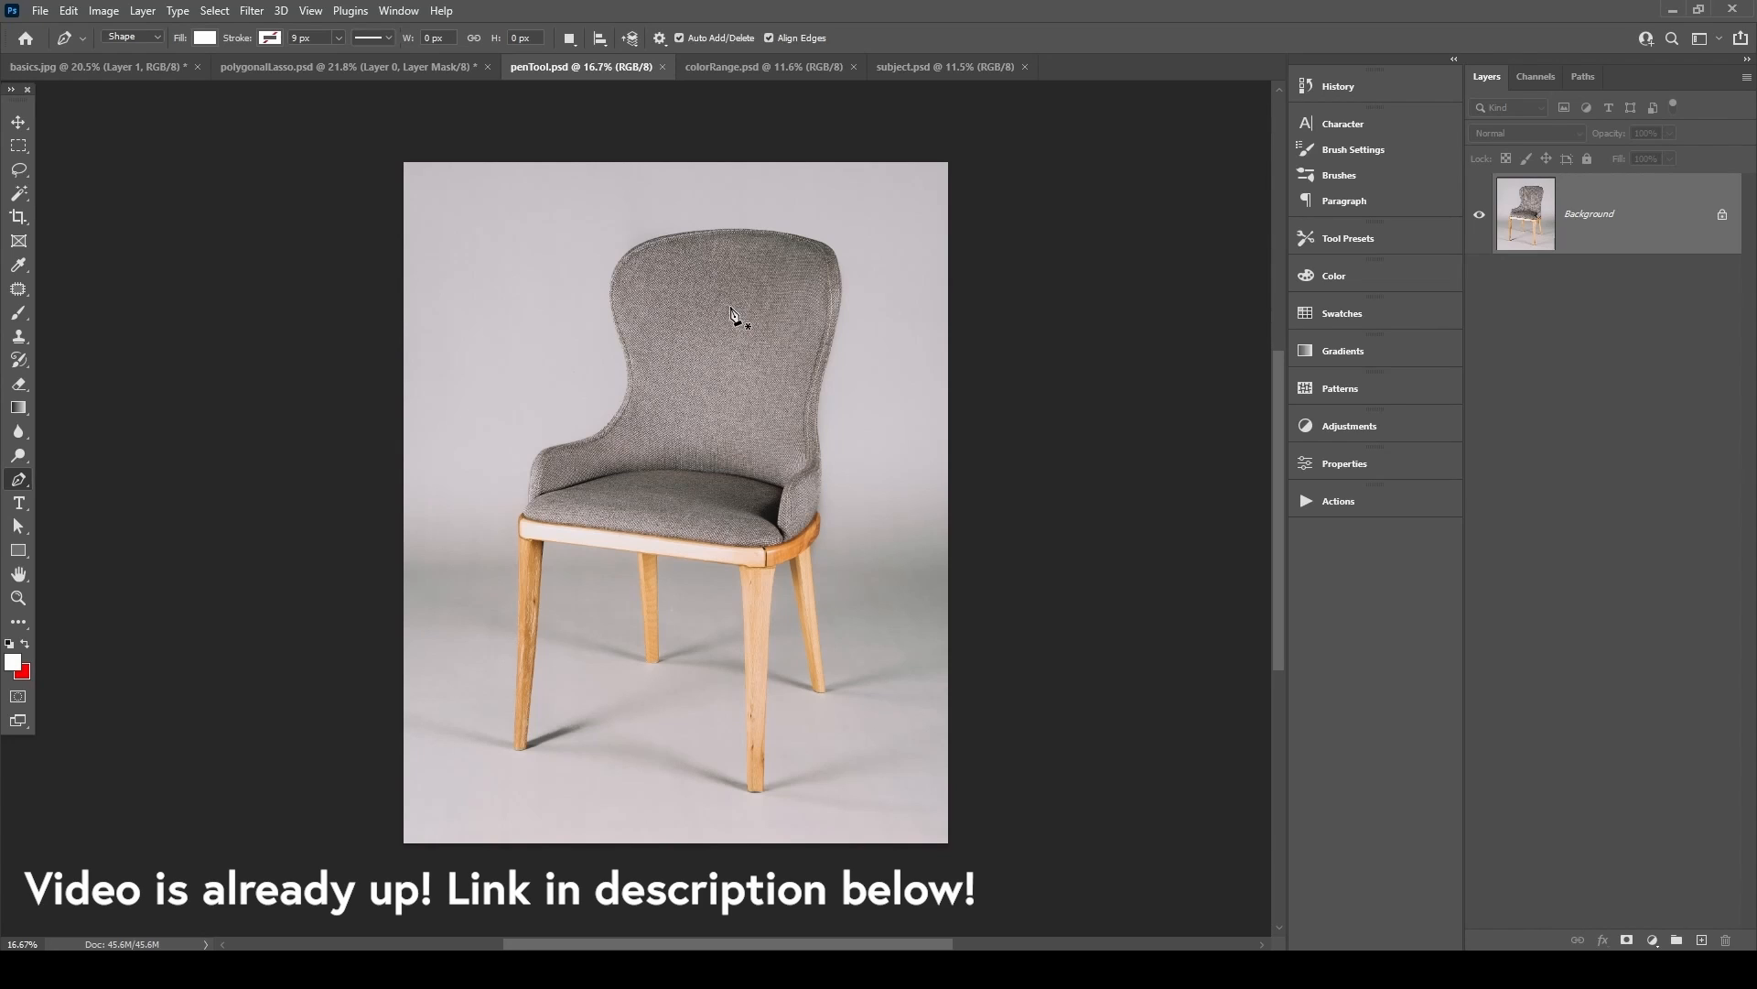
pyautogui.moveTo(842, 256); pyautogui.dragTo(945, 239)
pyautogui.moveTo(797, 159); pyautogui.dragTo(897, 348)
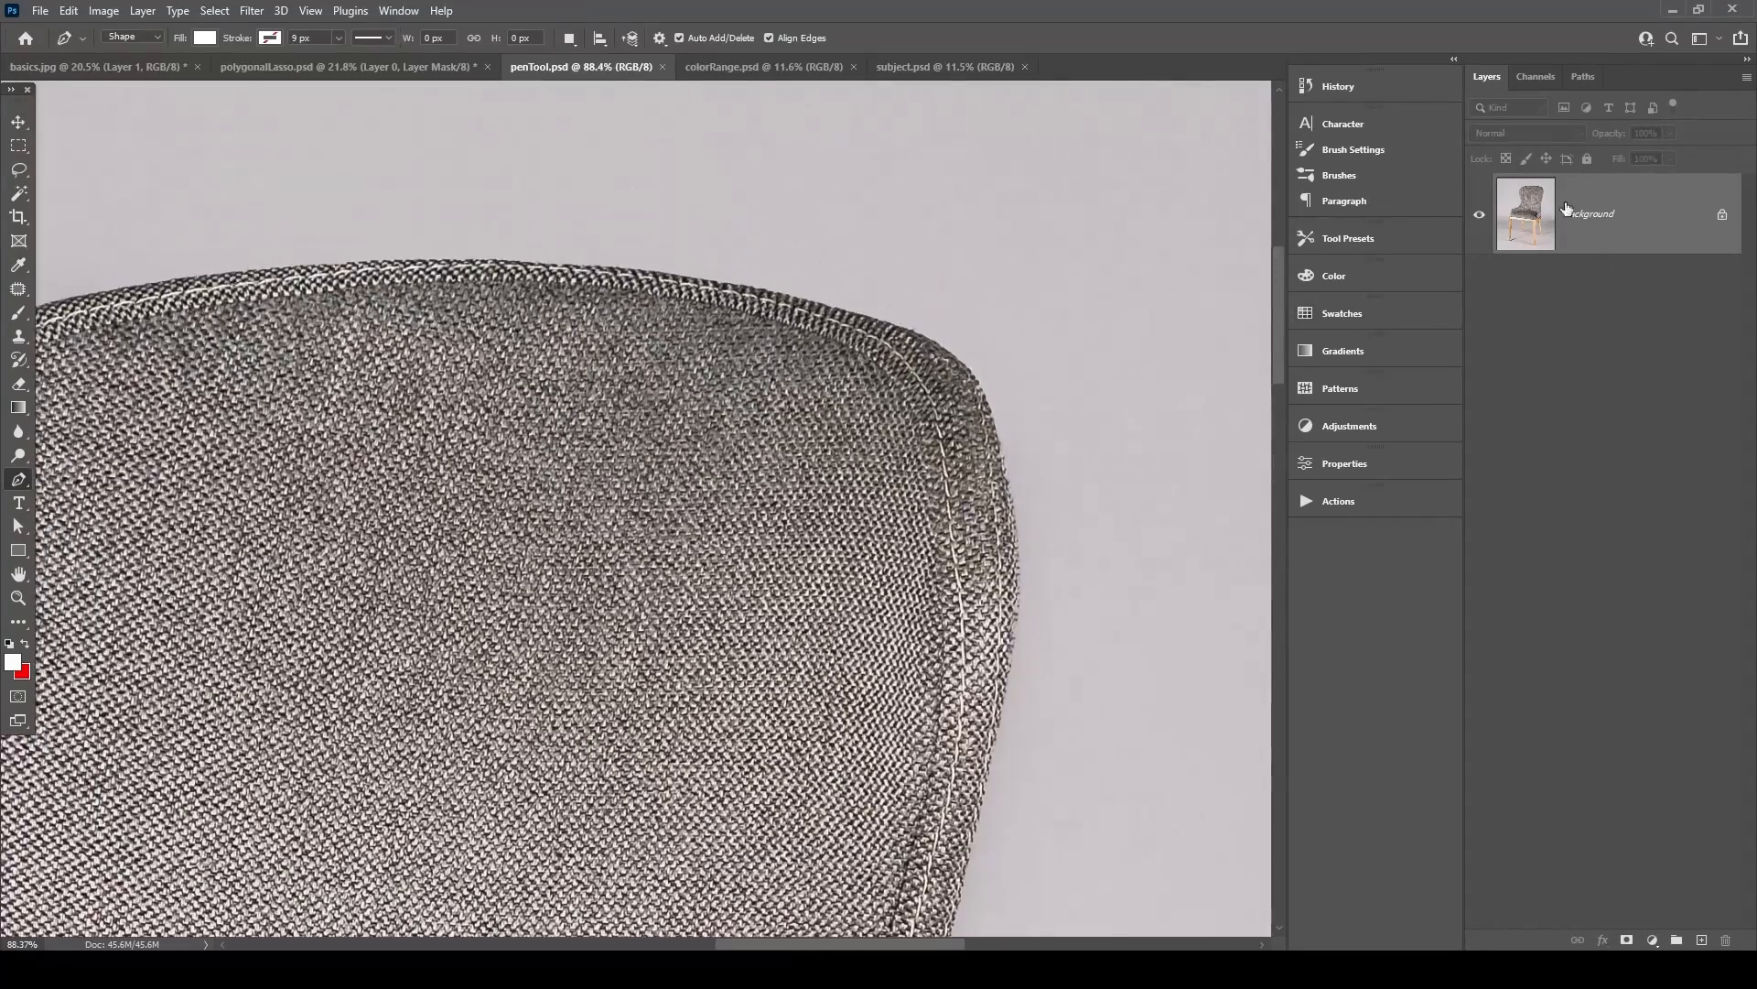
pyautogui.doubleClick(1526, 224)
pyautogui.click(1026, 287)
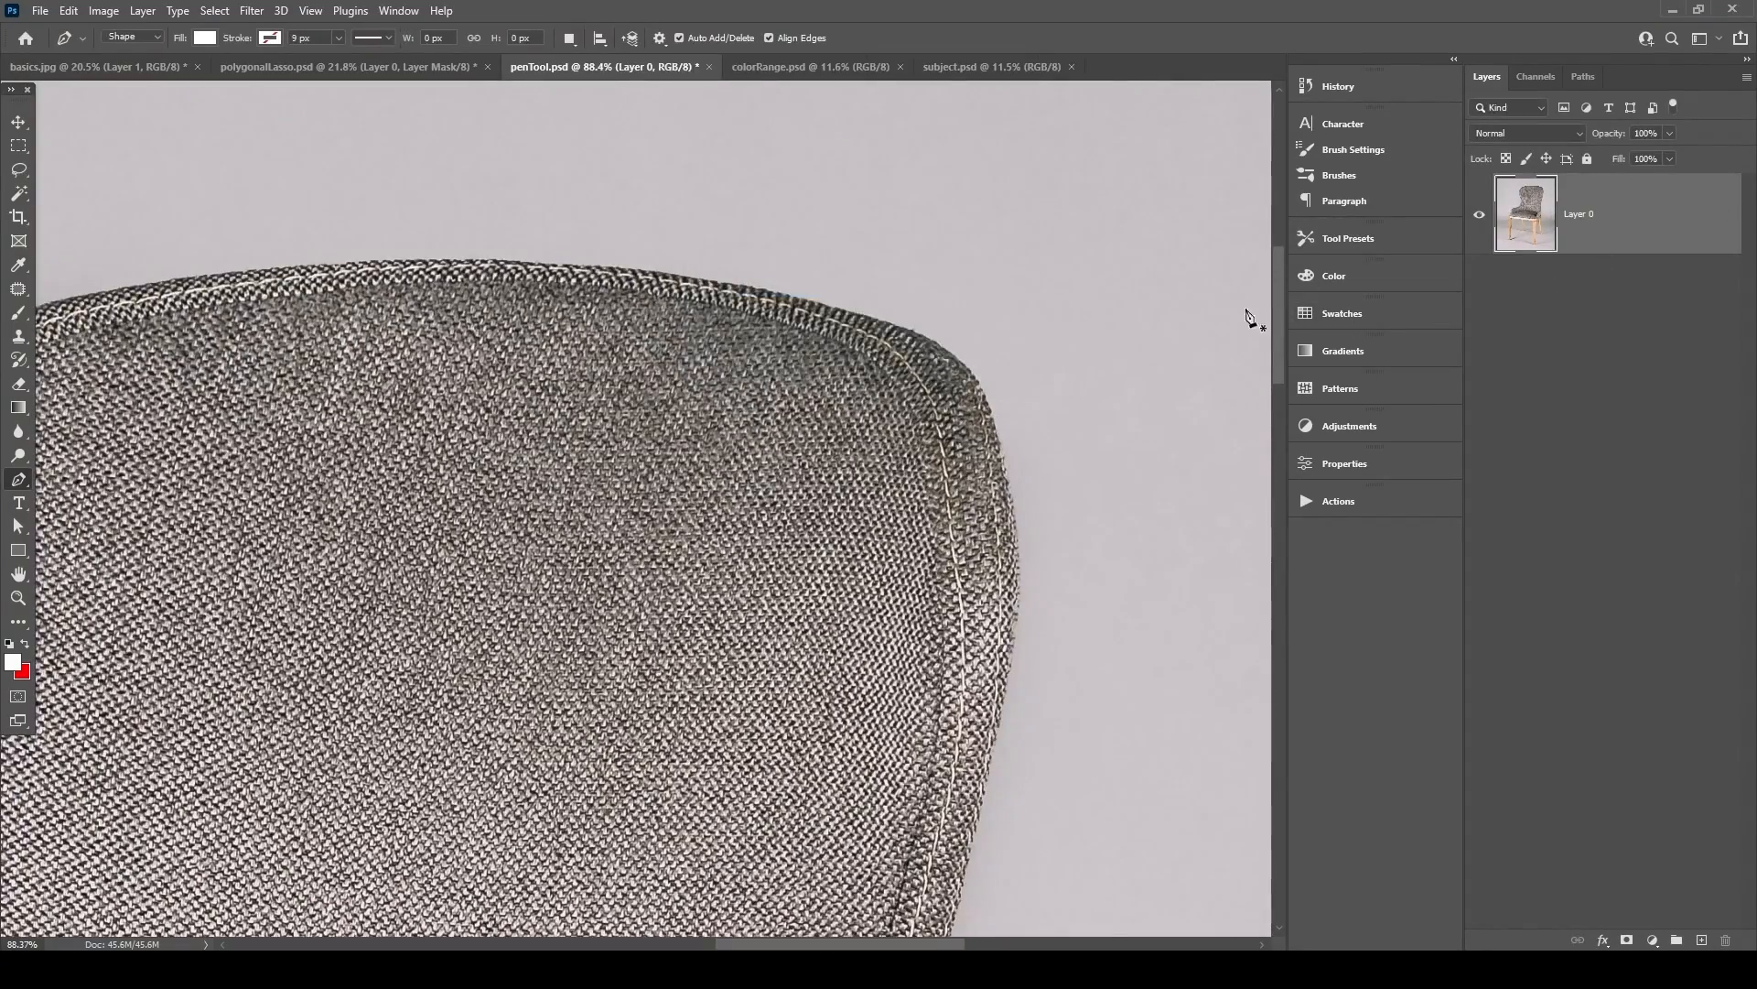
pyautogui.moveTo(942, 361); pyautogui.dragTo(1017, 314)
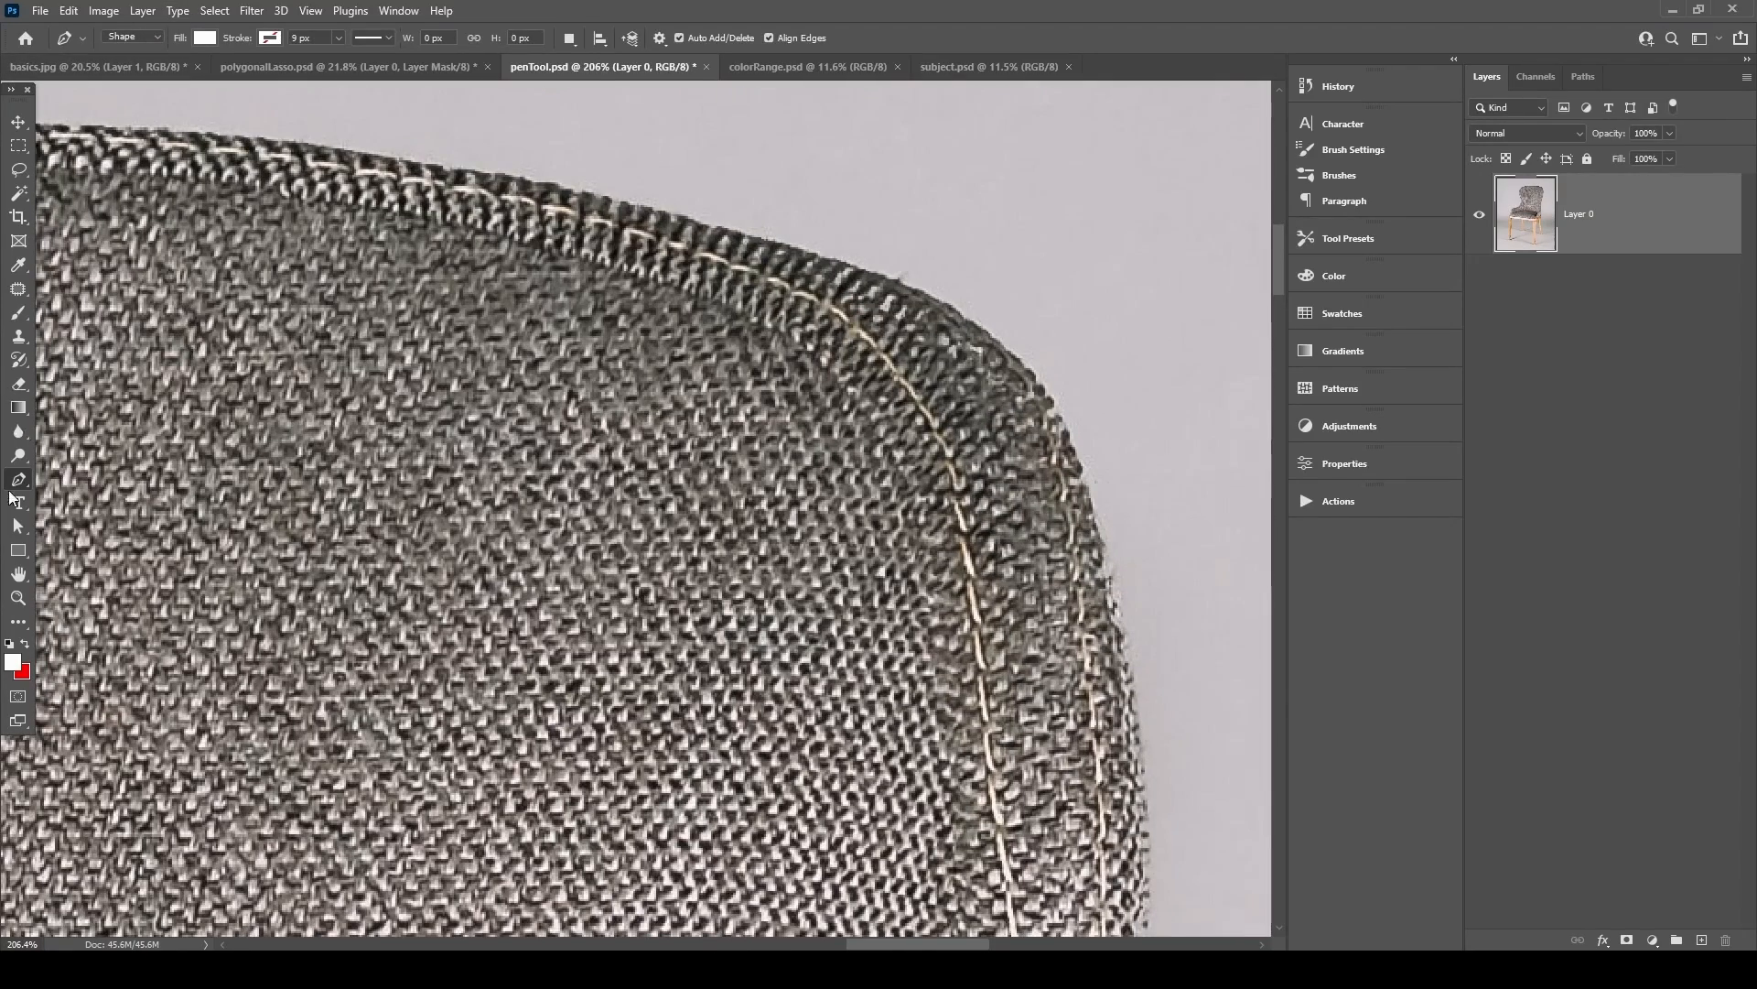
# Draw a closed white-filled shape over the chair's fabric with the Pen tool in Shape mode as a demonstration.
pyautogui.click(155, 37)
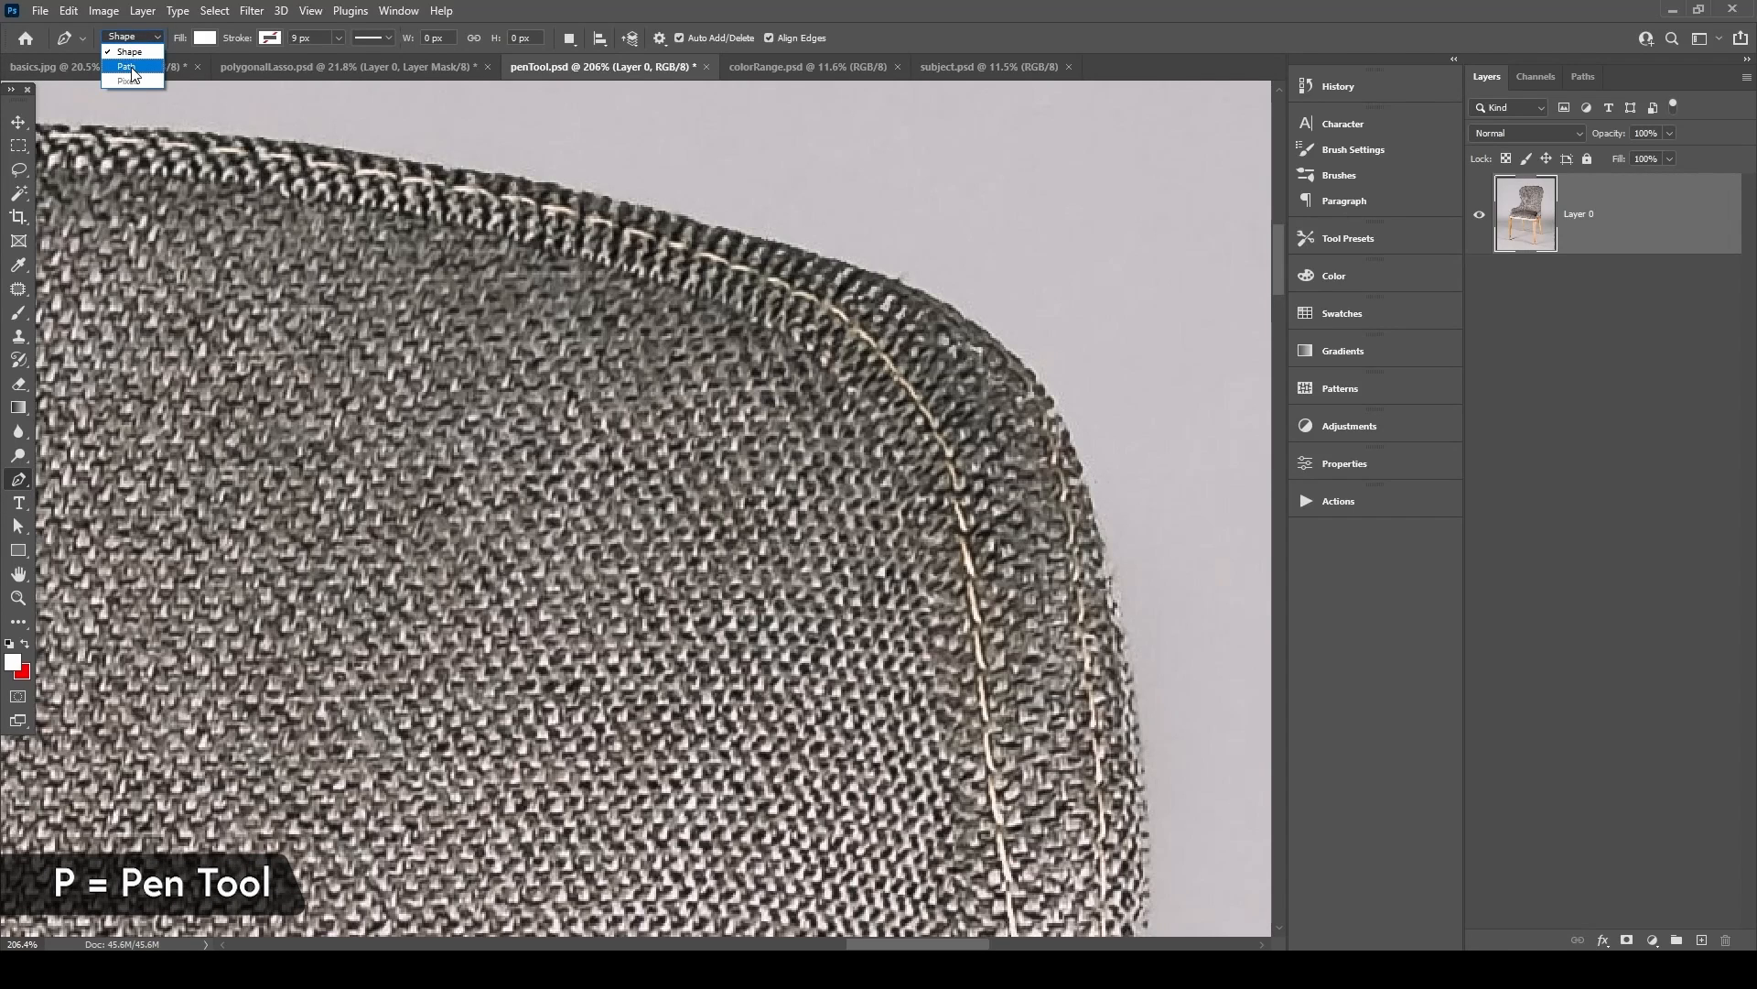
pyautogui.click(145, 40)
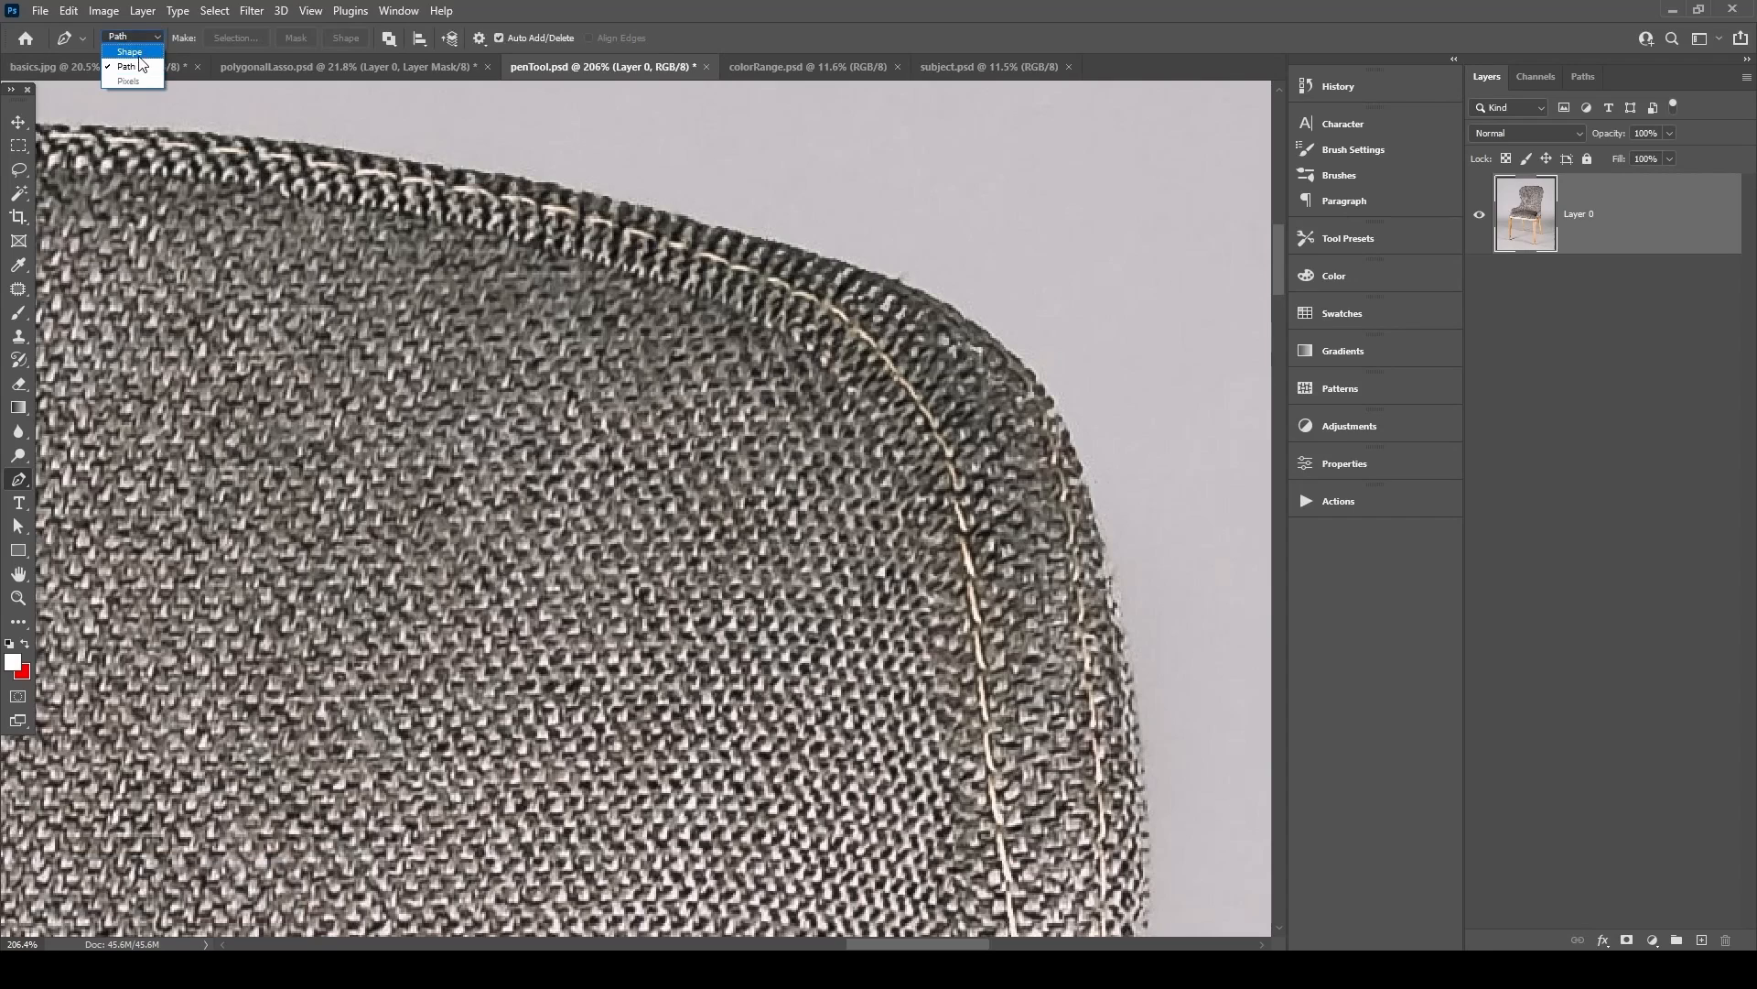
pyautogui.click(137, 26)
pyautogui.click(387, 184)
pyautogui.click(318, 405)
pyautogui.click(462, 586)
pyautogui.click(893, 514)
pyautogui.click(879, 308)
pyautogui.click(719, 199)
pyautogui.click(707, 195)
pyautogui.click(566, 197)
pyautogui.click(388, 186)
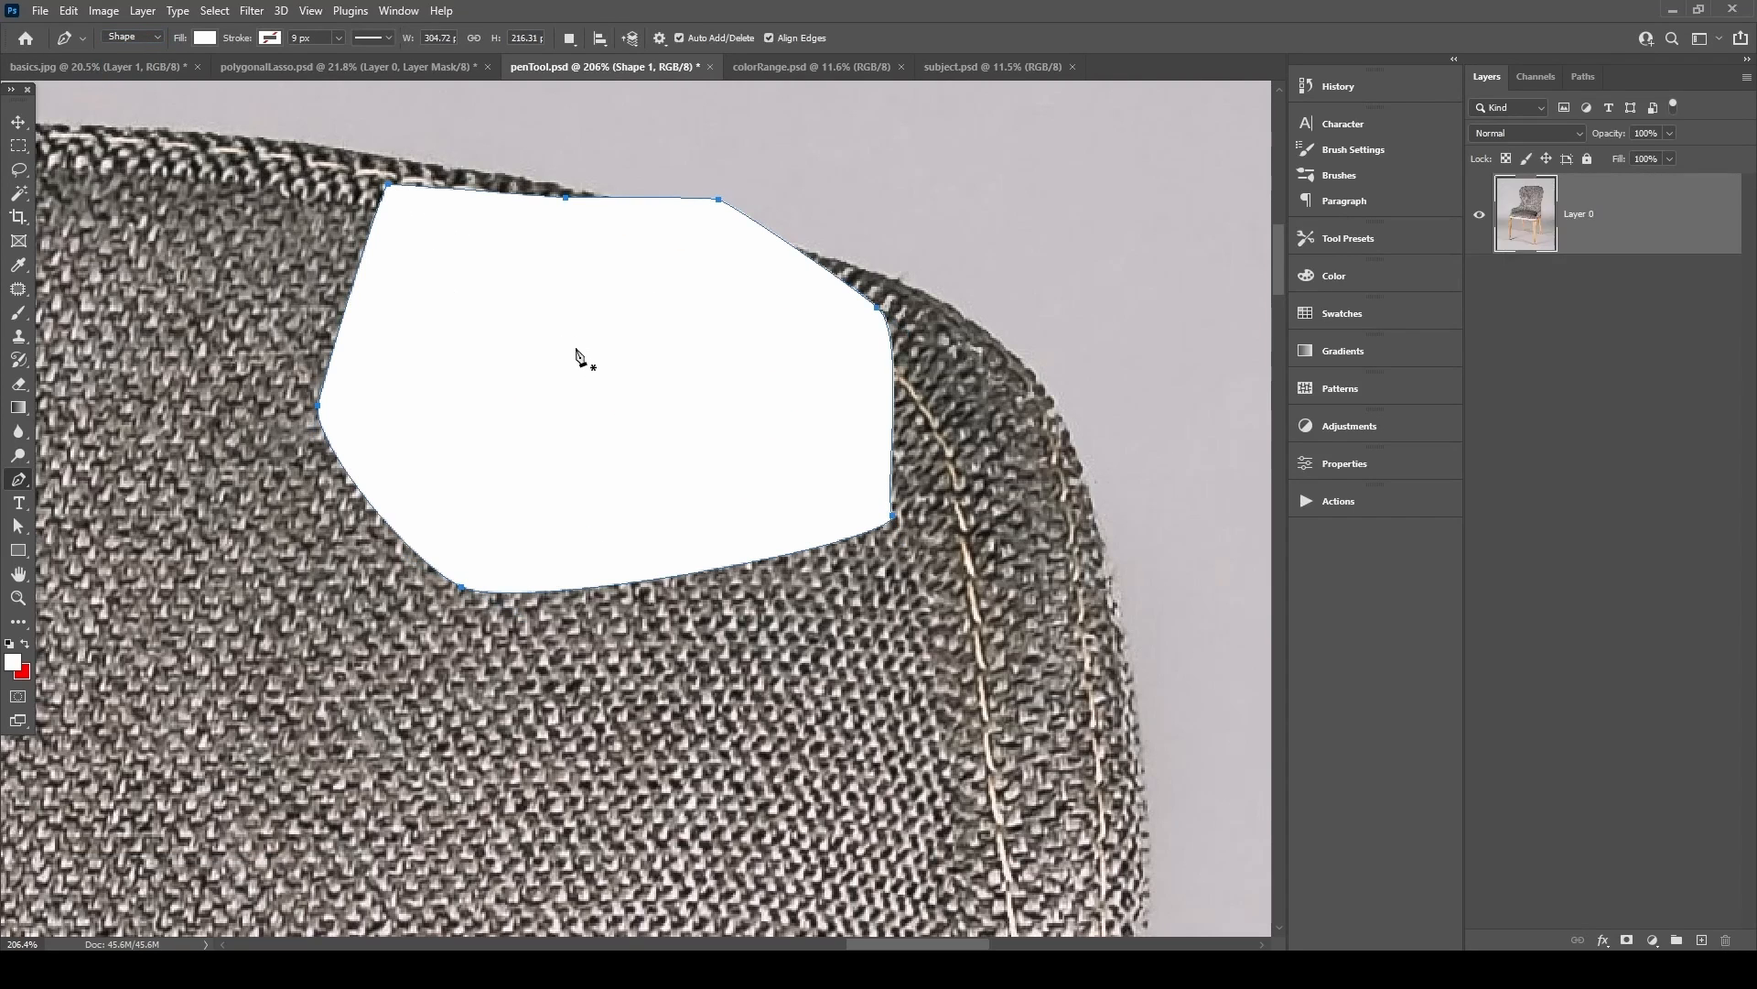
# Delete the white demonstration shape and set the Pen tool to Path mode.
pyautogui.press('Delete')
pyautogui.click(147, 41)
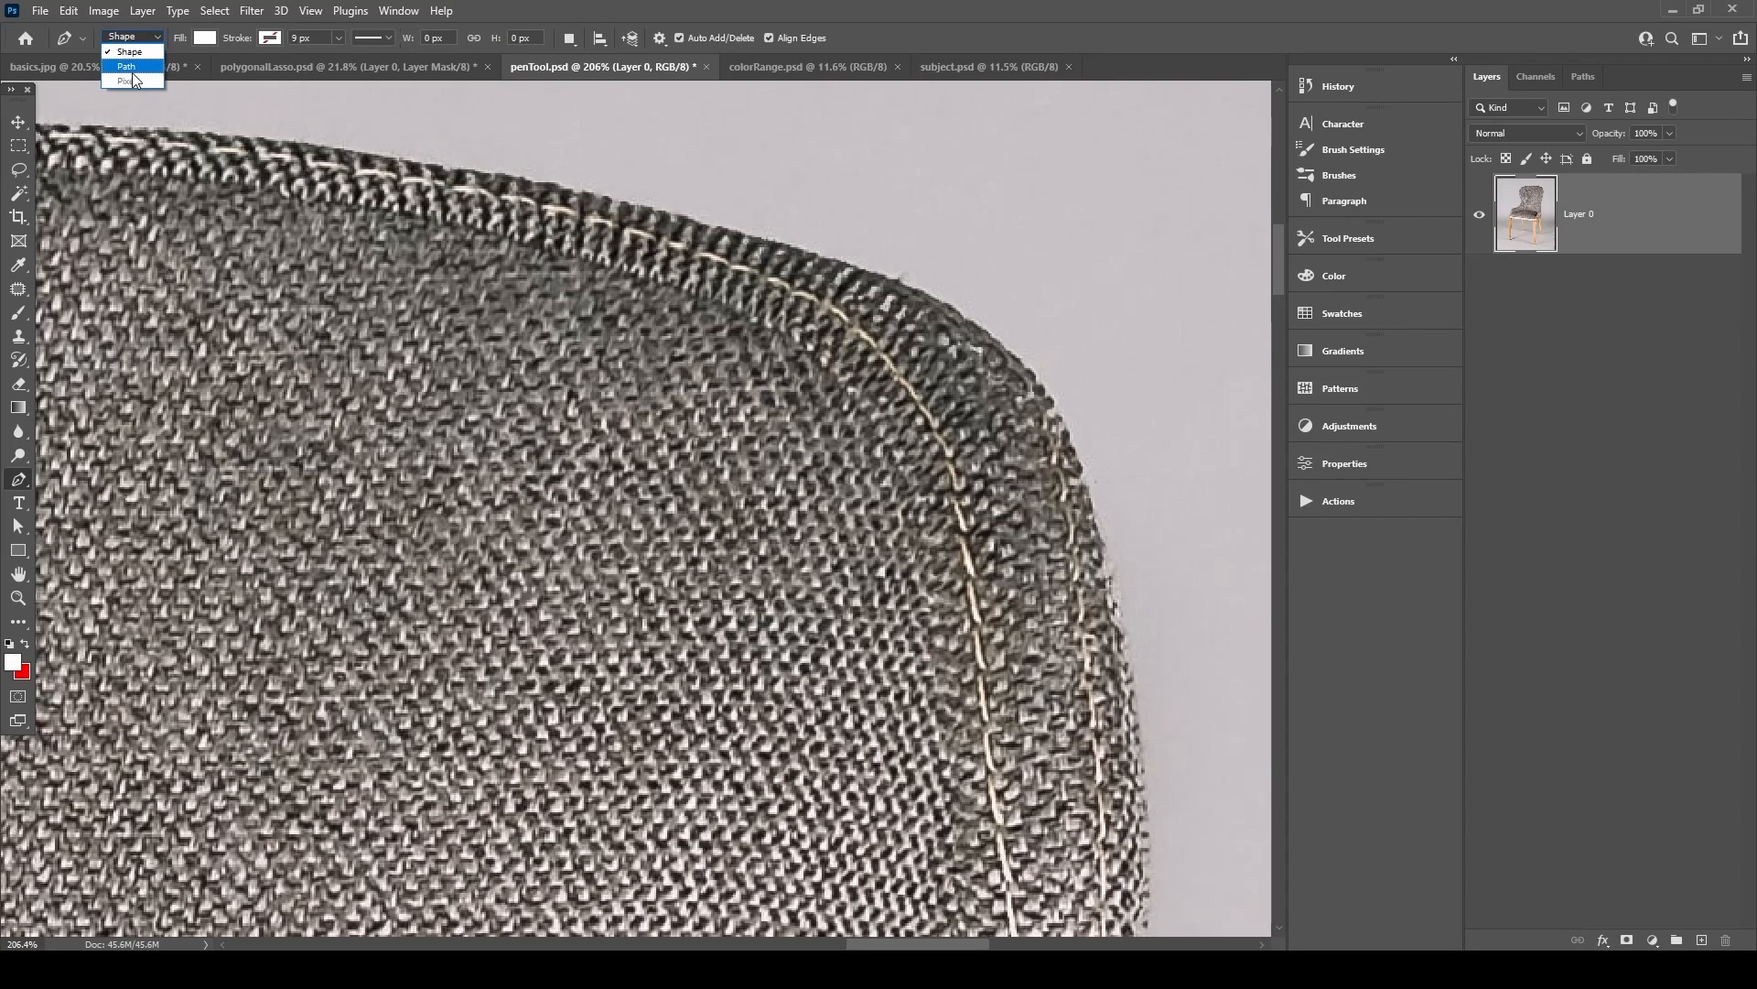
pyautogui.click(128, 67)
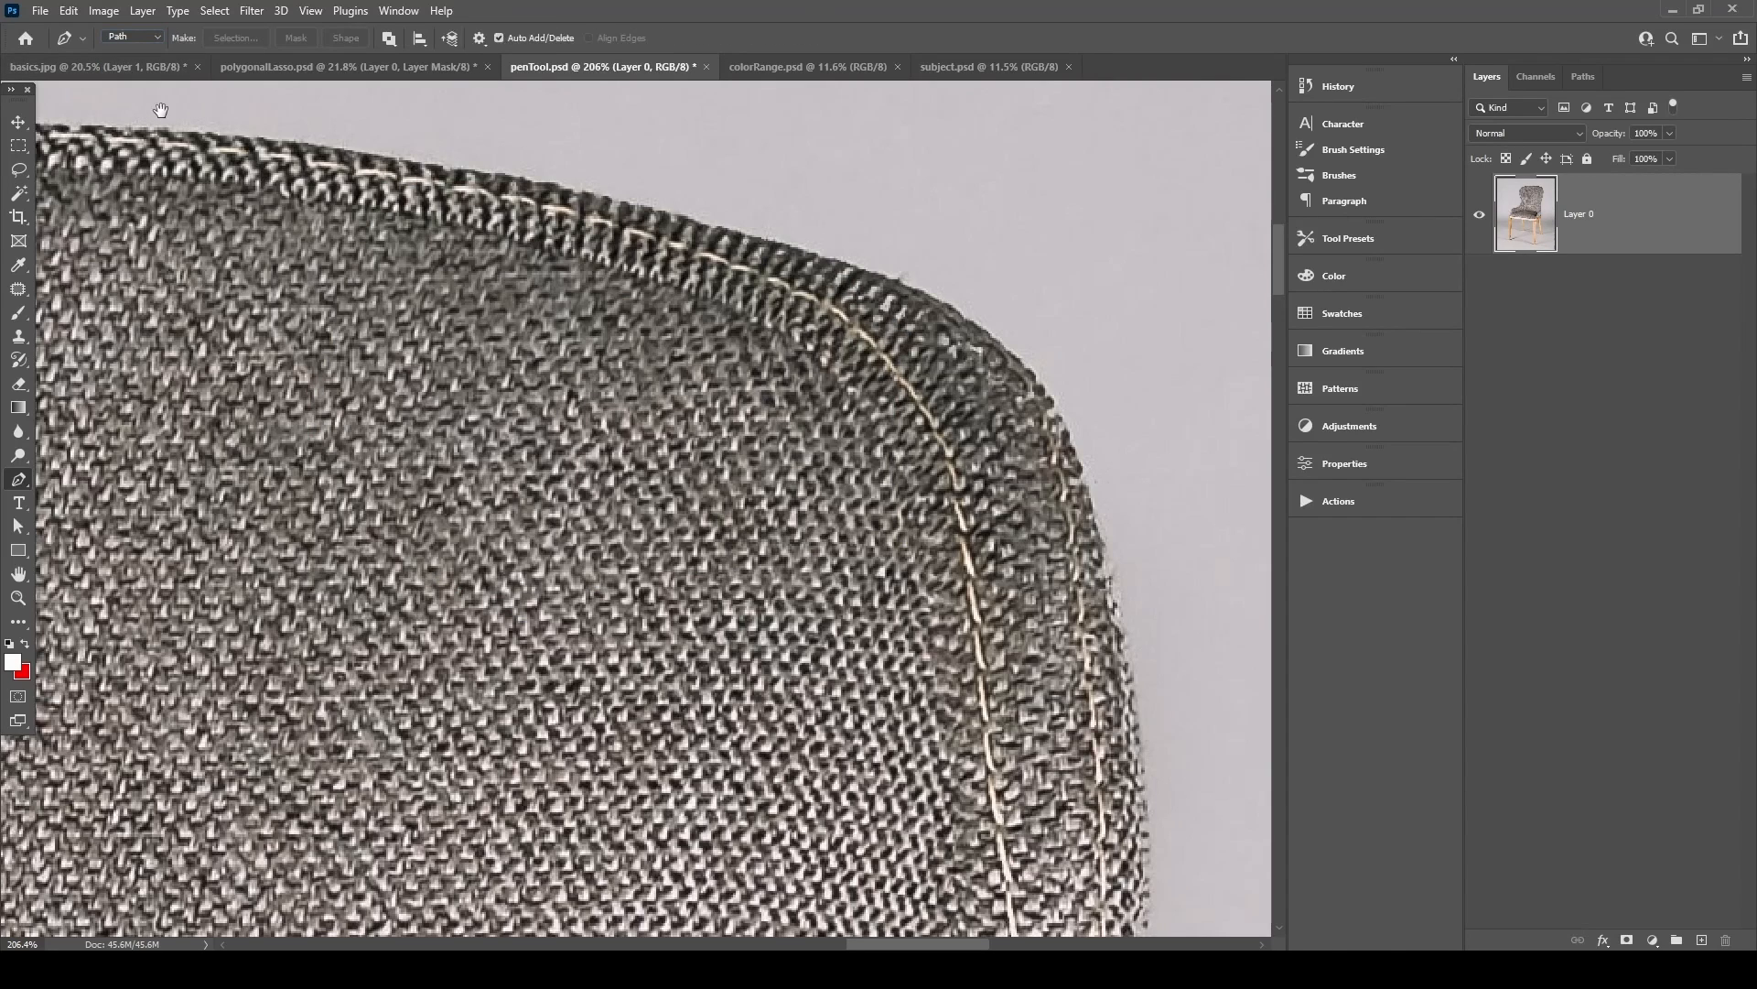
# Start a Pen path where the right armrest meets the wooden frame and trace it up to the lower backrest.
pyautogui.hscroll(3, 1103, 529)
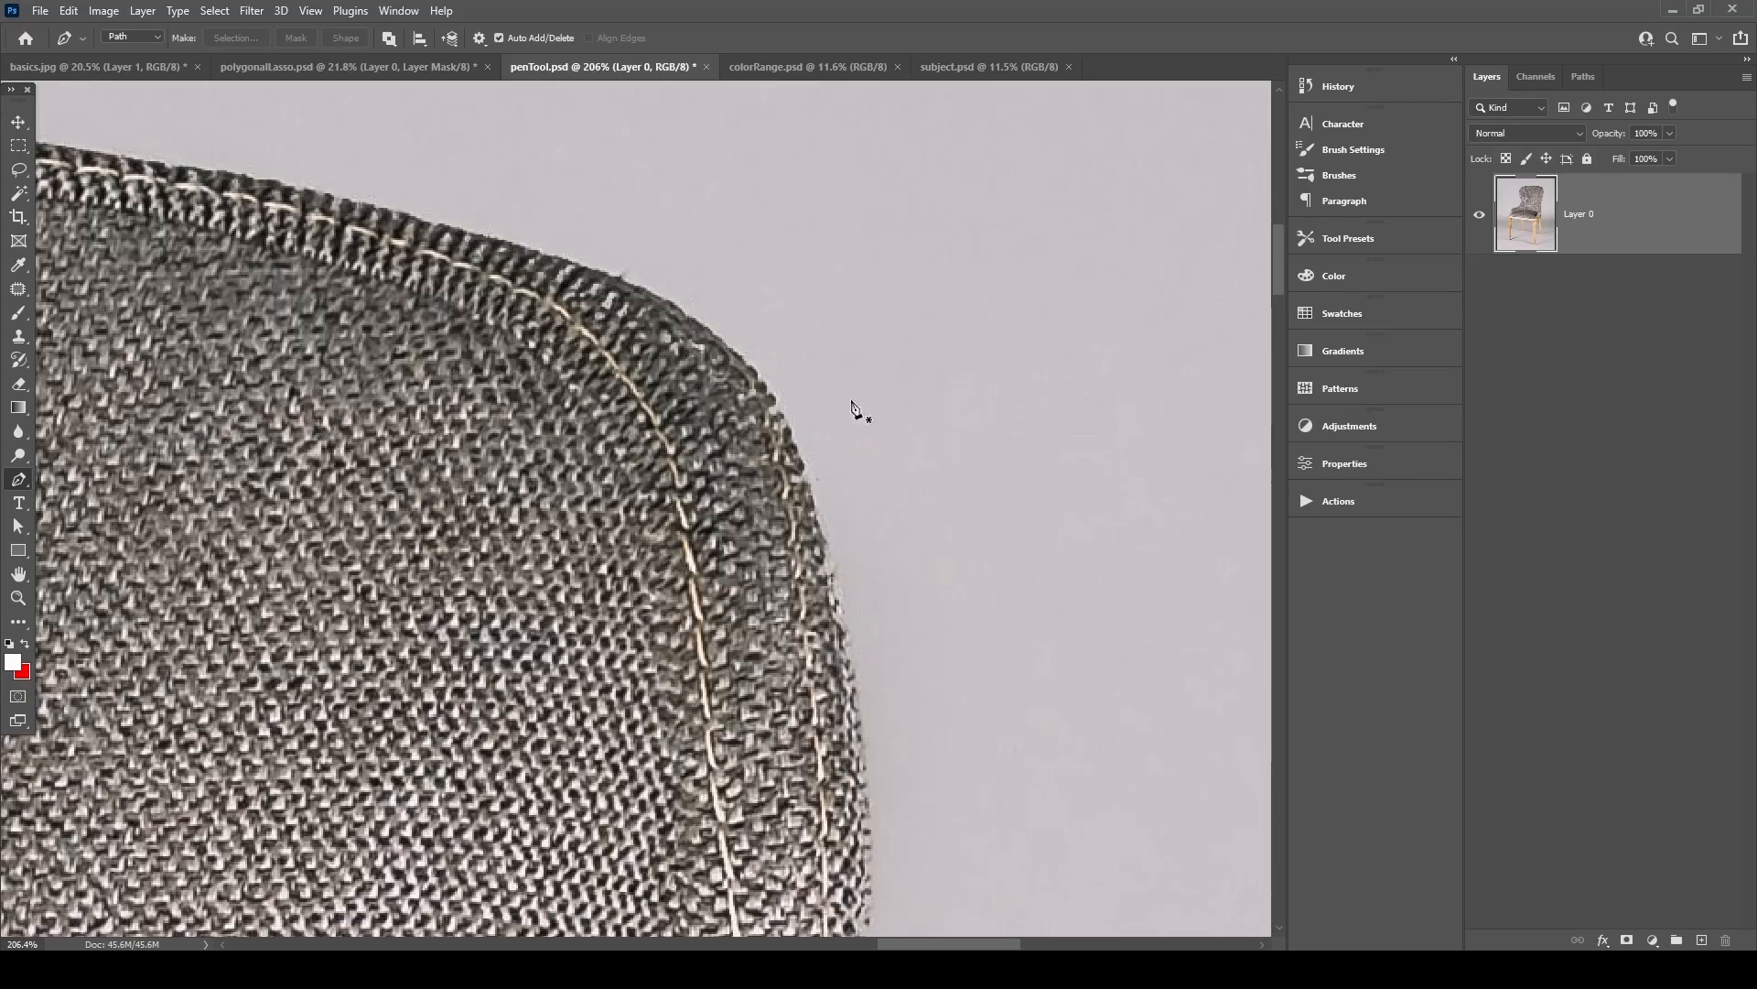
pyautogui.moveTo(788, 474); pyautogui.dragTo(655, 589)
pyautogui.moveTo(652, 740); pyautogui.dragTo(682, 879)
pyautogui.moveTo(704, 462); pyautogui.dragTo(834, 427)
pyautogui.moveTo(950, 522); pyautogui.dragTo(836, 525)
pyautogui.moveTo(732, 739); pyautogui.dragTo(805, 646)
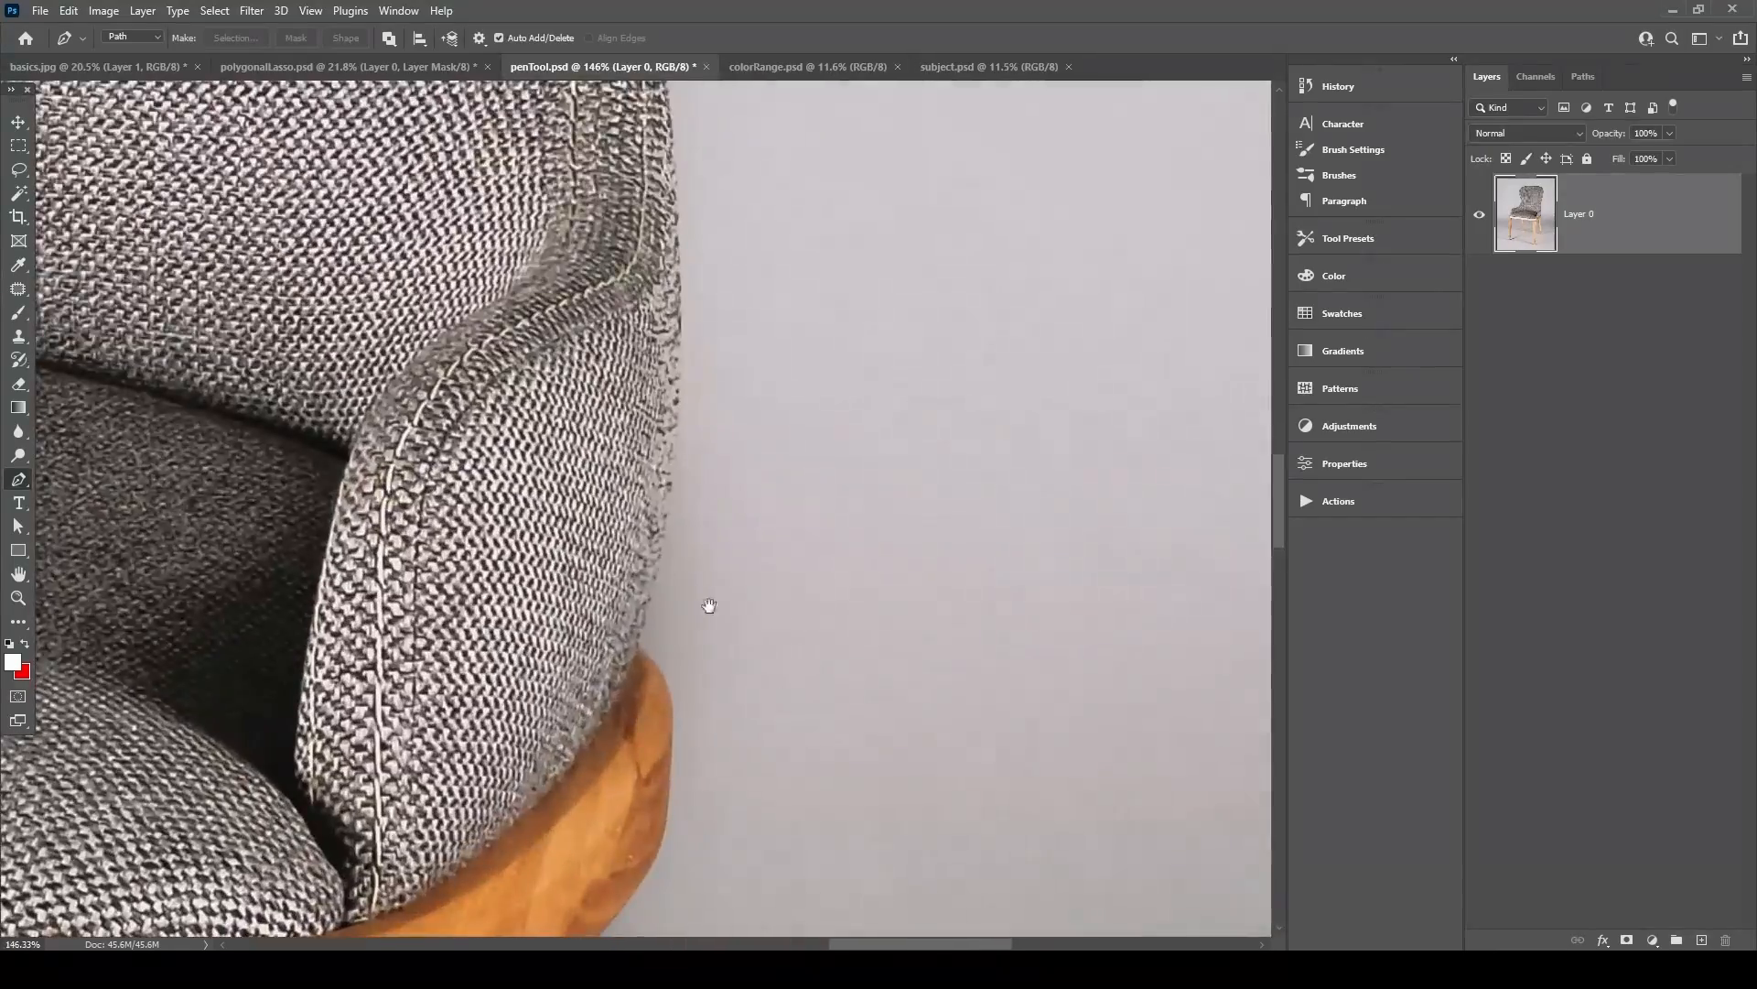
pyautogui.click(638, 645)
pyautogui.moveTo(671, 292); pyautogui.dragTo(668, 626)
pyautogui.moveTo(655, 327); pyautogui.dragTo(655, 279)
pyautogui.moveTo(689, 267); pyautogui.dragTo(661, 703)
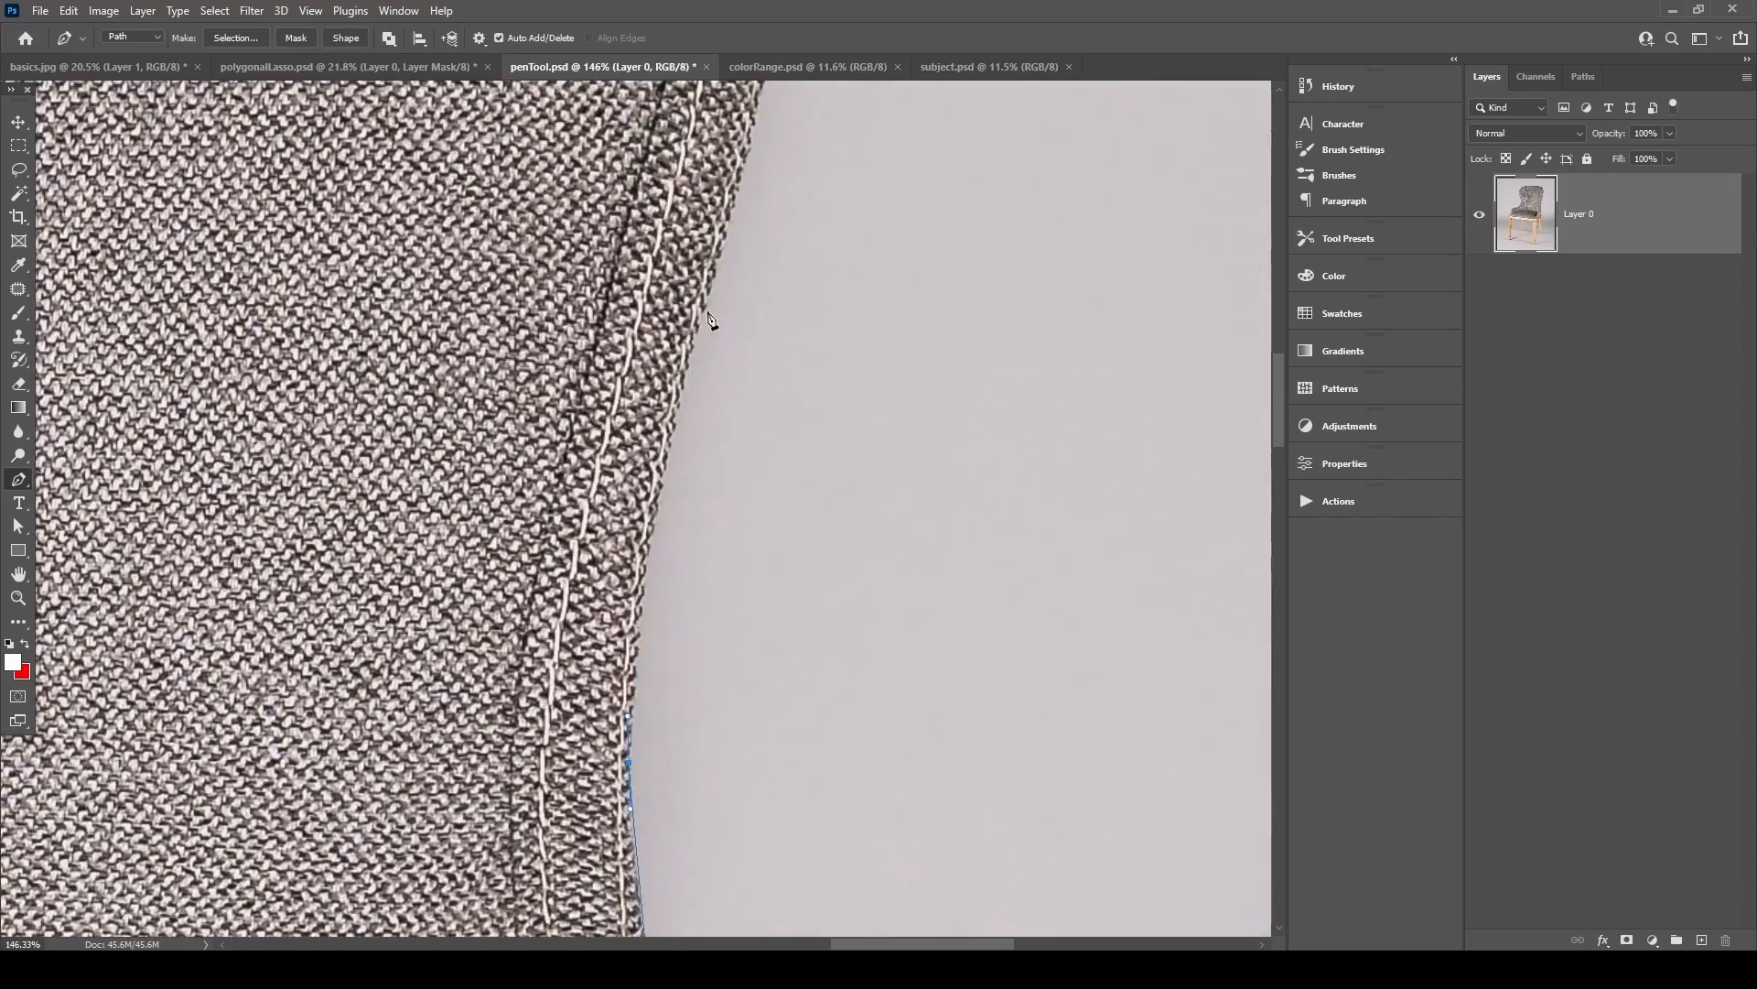
# Continue the path up the backrest's right edge to just below its upper corner, redoing the misplaced anchor.
pyautogui.moveTo(708, 315); pyautogui.dragTo(643, 624)
pyautogui.moveTo(692, 388); pyautogui.dragTo(779, 156)
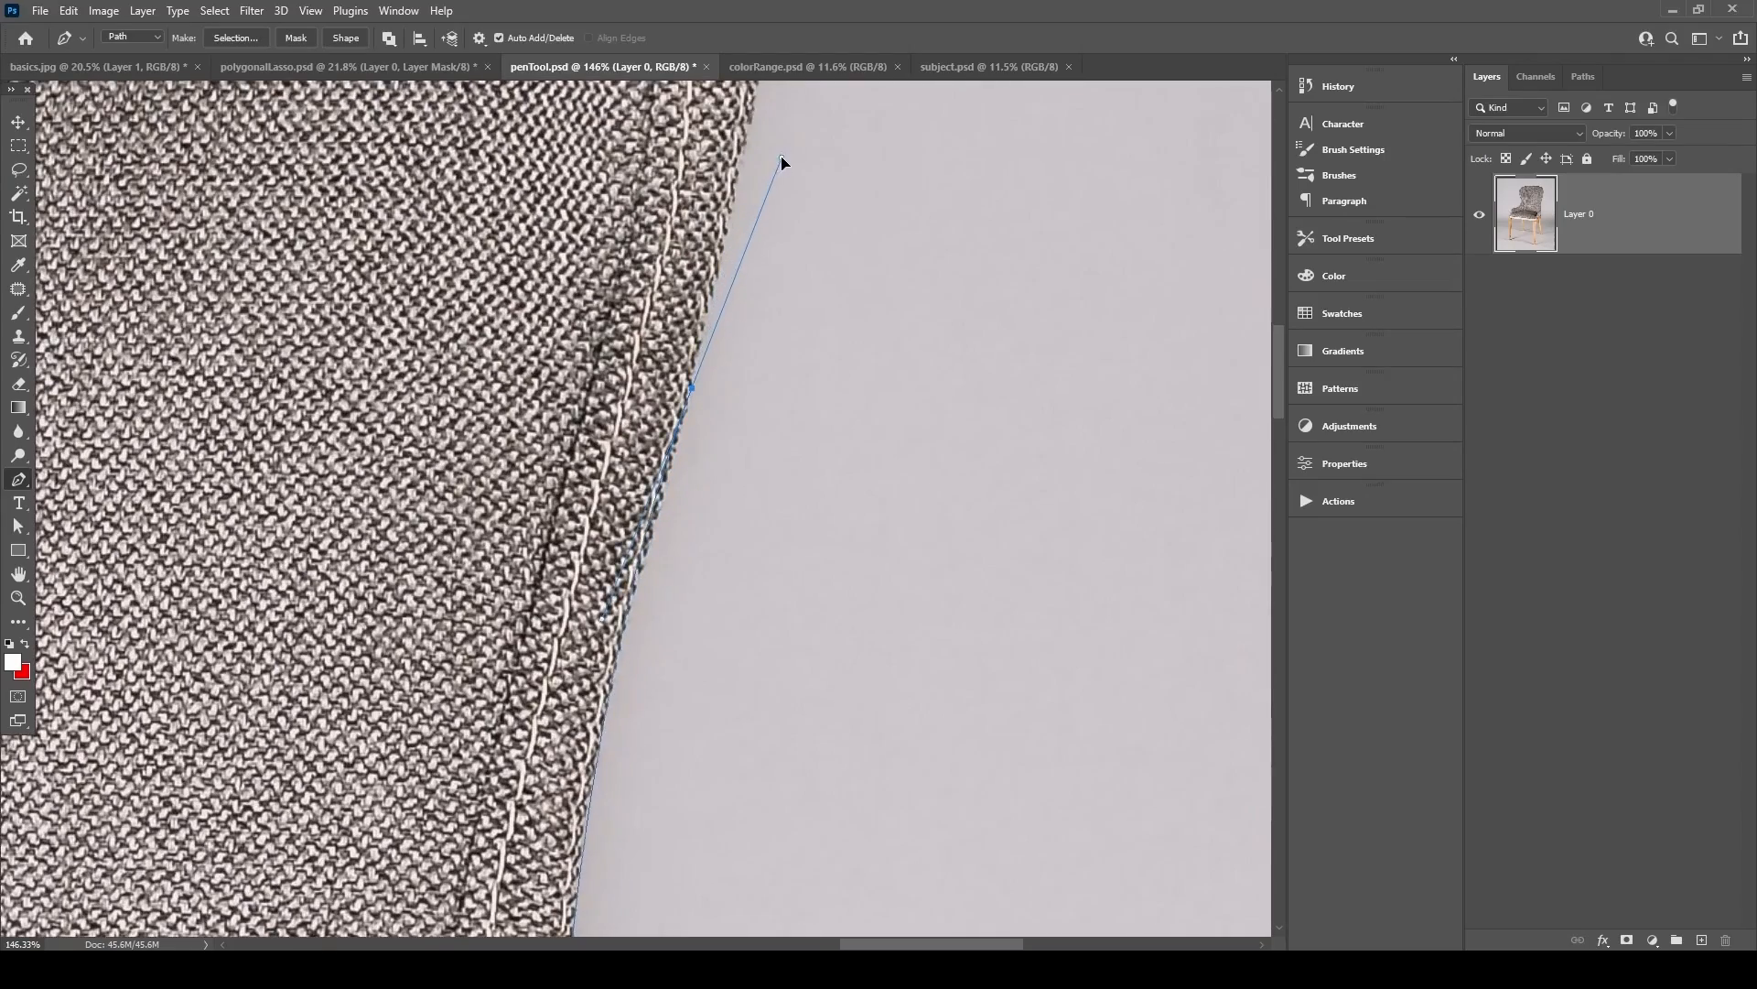
pyautogui.moveTo(723, 291); pyautogui.dragTo(672, 539)
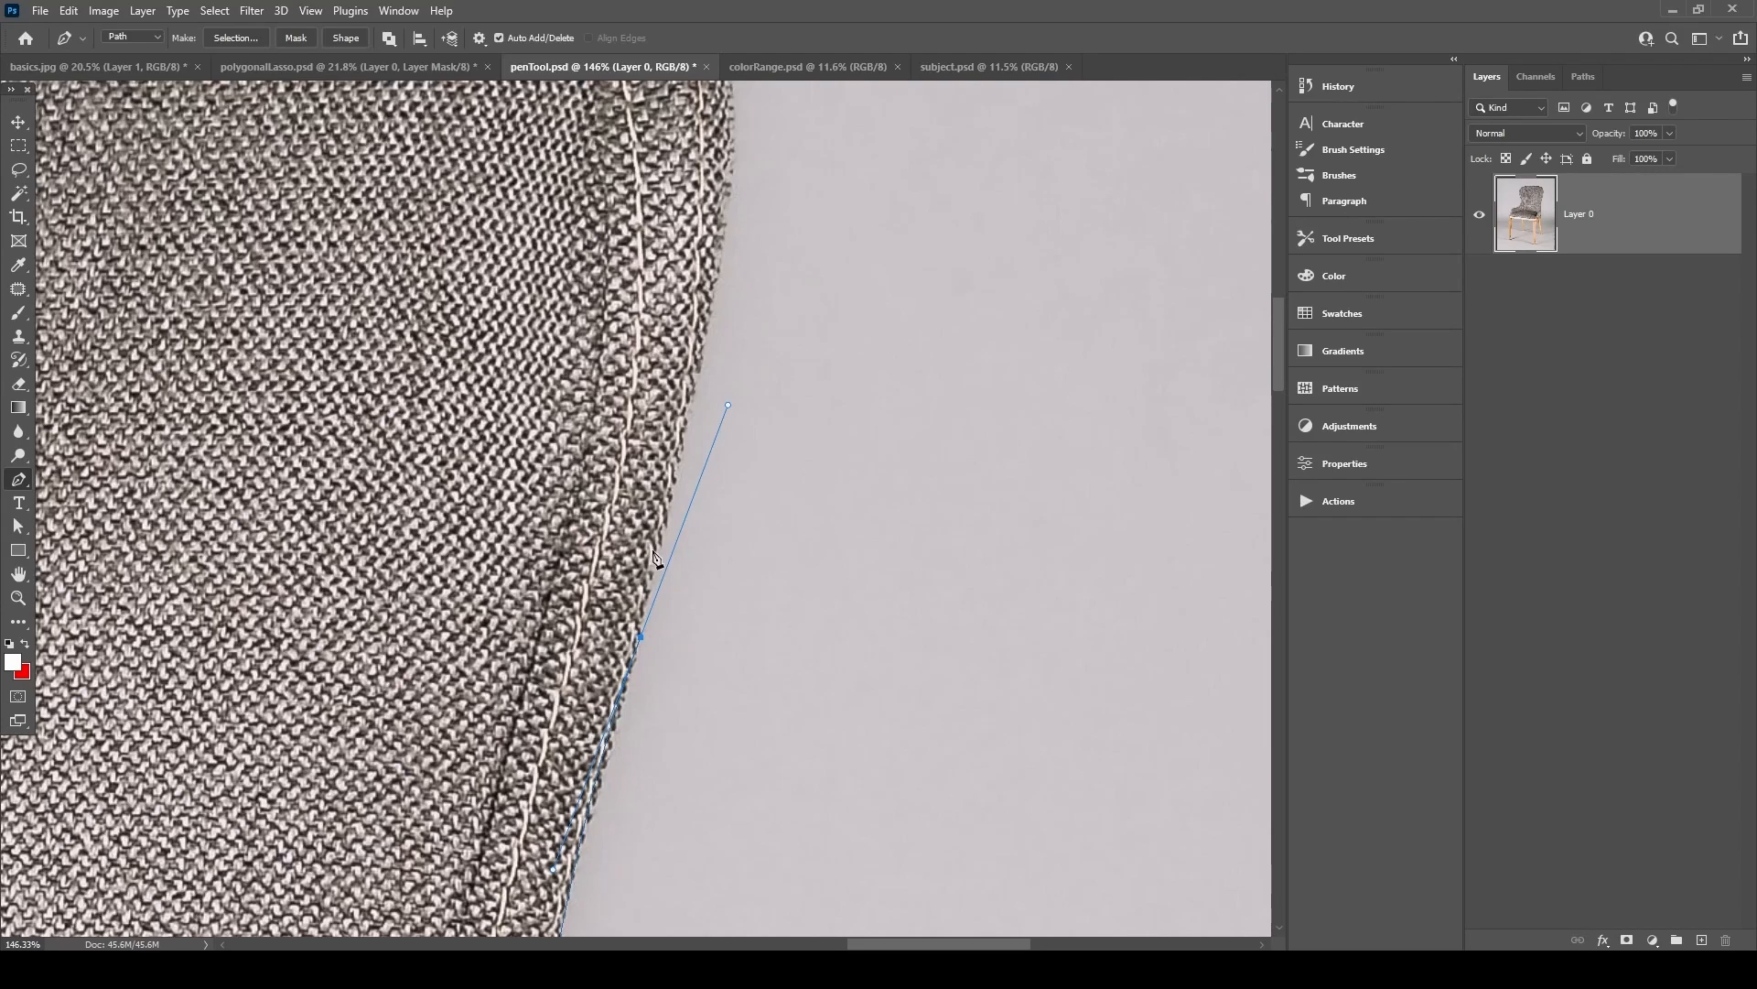
pyautogui.hotkey('ctrl', 'z')
pyautogui.scroll(3, 732, 540)
pyautogui.moveTo(772, 319); pyautogui.dragTo(744, 134)
pyautogui.moveTo(693, 301); pyautogui.dragTo(789, 533)
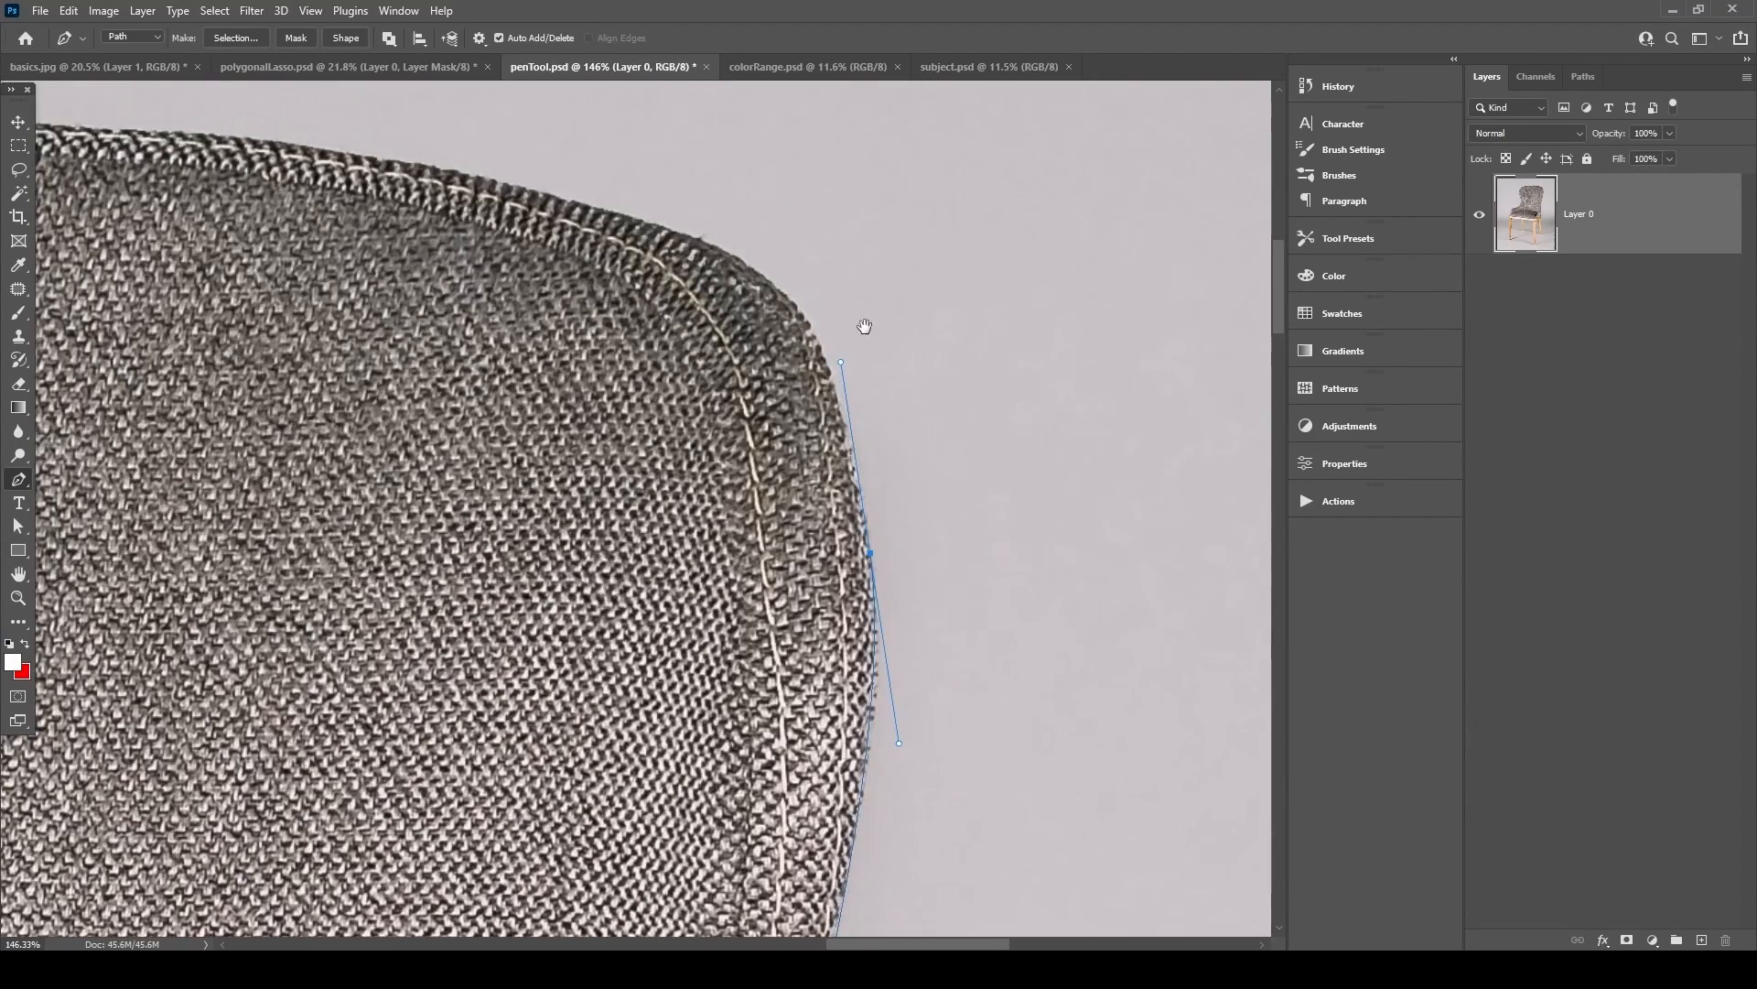
# Curve the path around the backrest's upper right corner and along its top edge to the upper left corner.
pyautogui.moveTo(747, 262); pyautogui.dragTo(681, 223)
pyautogui.moveTo(493, 169); pyautogui.dragTo(792, 248)
pyautogui.moveTo(349, 204); pyautogui.dragTo(9, 183)
pyautogui.moveTo(324, 256); pyautogui.dragTo(503, 247)
pyautogui.scroll(-2, 263, 333)
pyautogui.moveTo(263, 333); pyautogui.dragTo(521, 263)
pyautogui.moveTo(312, 366); pyautogui.dragTo(187, 446)
pyautogui.moveTo(325, 485); pyautogui.dragTo(441, 333)
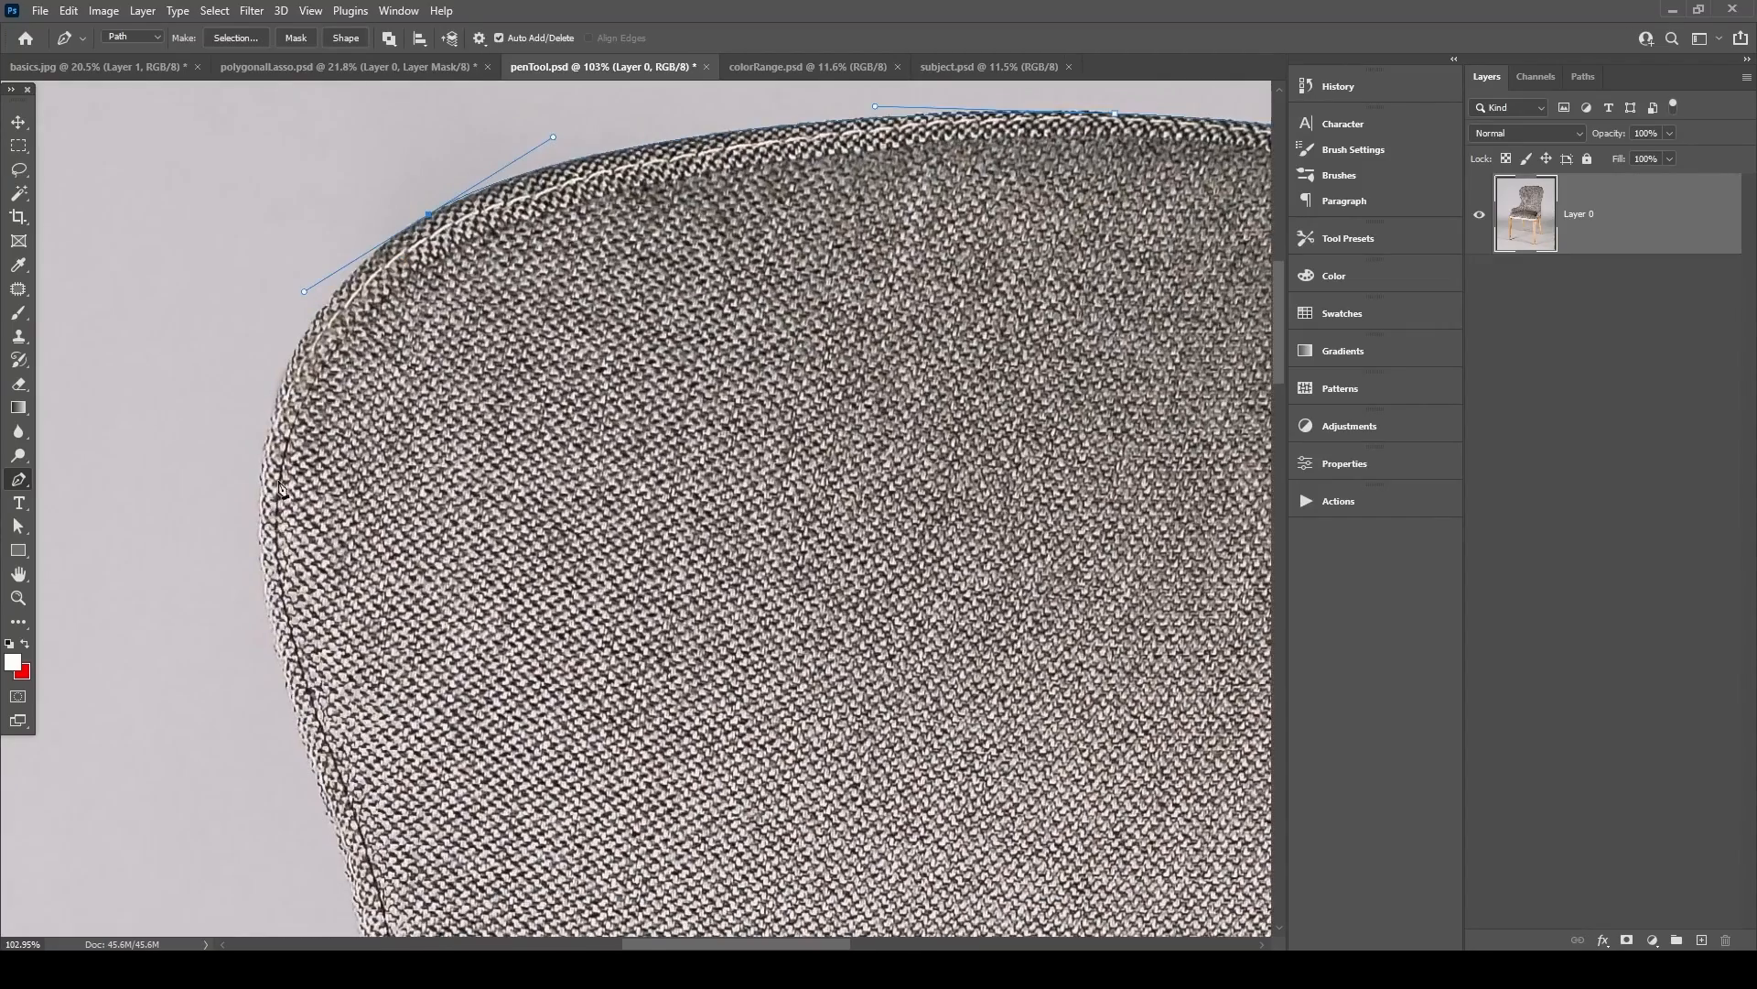
# Trace the path down the backrest's left edge to its narrowest part, replacing the last misplaced anchor.
pyautogui.moveTo(261, 489); pyautogui.dragTo(255, 557)
pyautogui.moveTo(382, 623); pyautogui.dragTo(318, 217)
pyautogui.moveTo(363, 513); pyautogui.dragTo(358, 489)
pyautogui.moveTo(271, 414); pyautogui.dragTo(322, 534)
pyautogui.moveTo(323, 629); pyautogui.dragTo(372, 576)
pyautogui.hotkey('ctrl', 'z')
pyautogui.moveTo(377, 501)
pyautogui.mouseDown()
pyautogui.moveTo(365, 581)
pyautogui.moveTo(389, 494)
pyautogui.mouseUp()
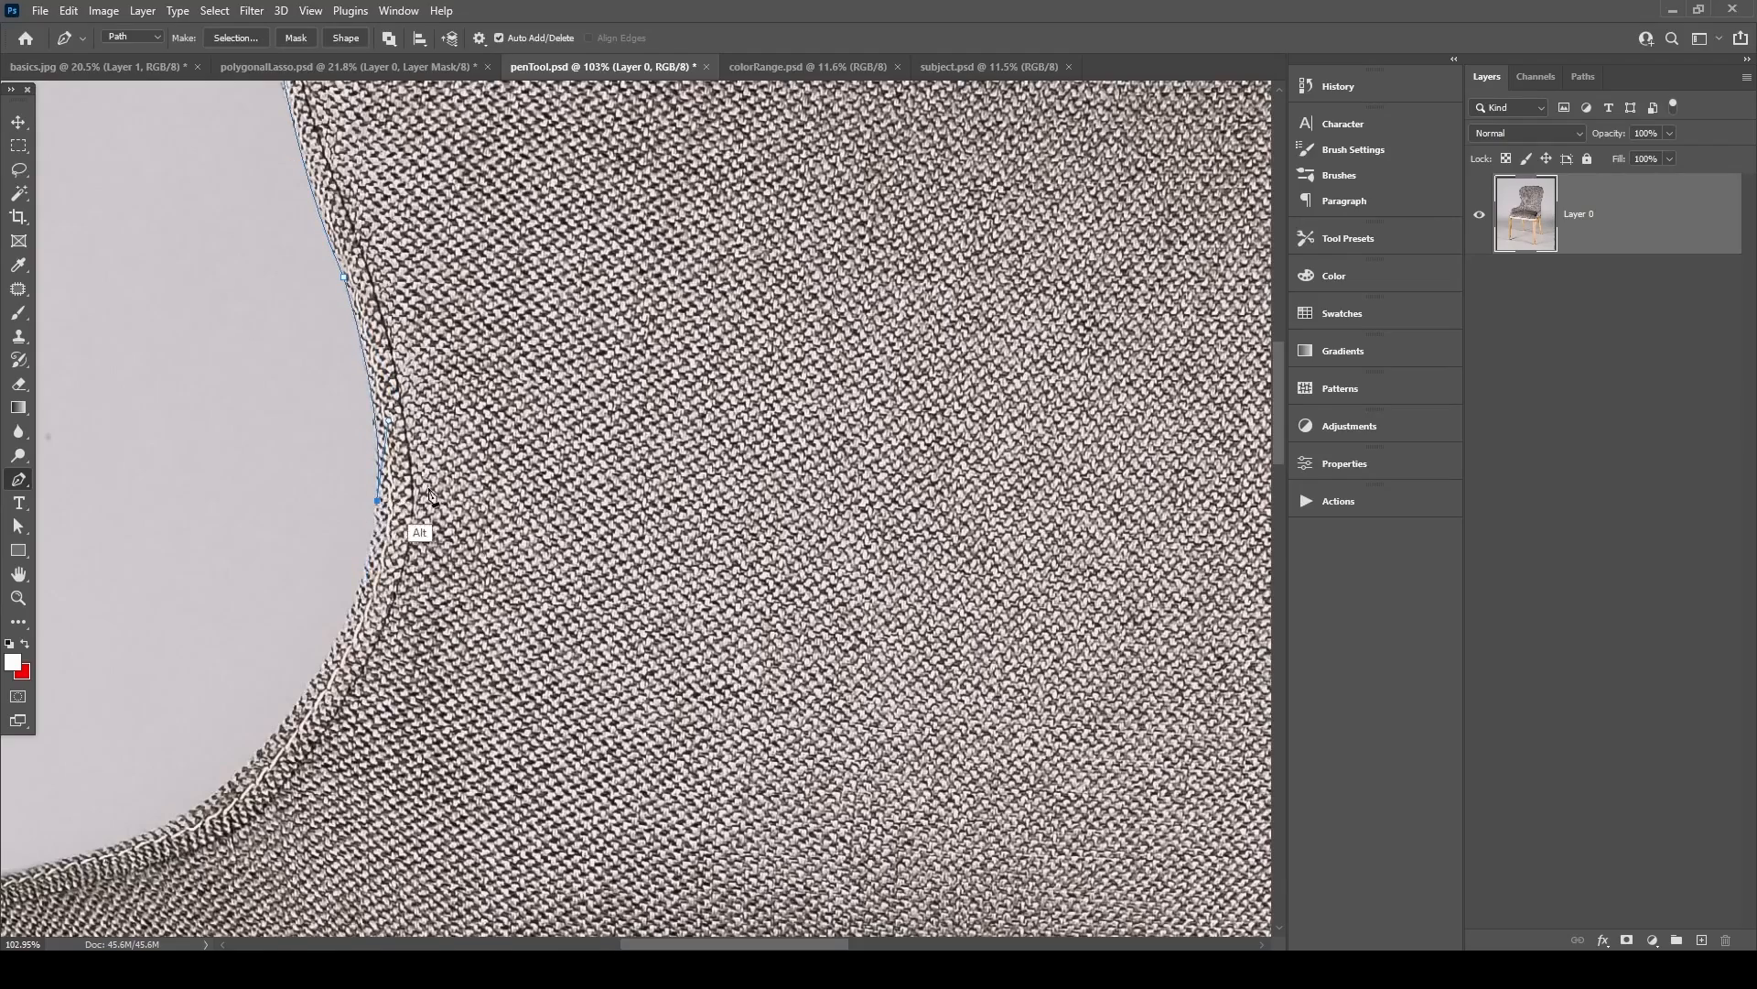
# Curve the path from the backrest onto the left armrest's top edge and remove the last anchor's outgoing handle.
pyautogui.moveTo(325, 754); pyautogui.dragTo(569, 512)
pyautogui.moveTo(452, 556); pyautogui.dragTo(302, 659)
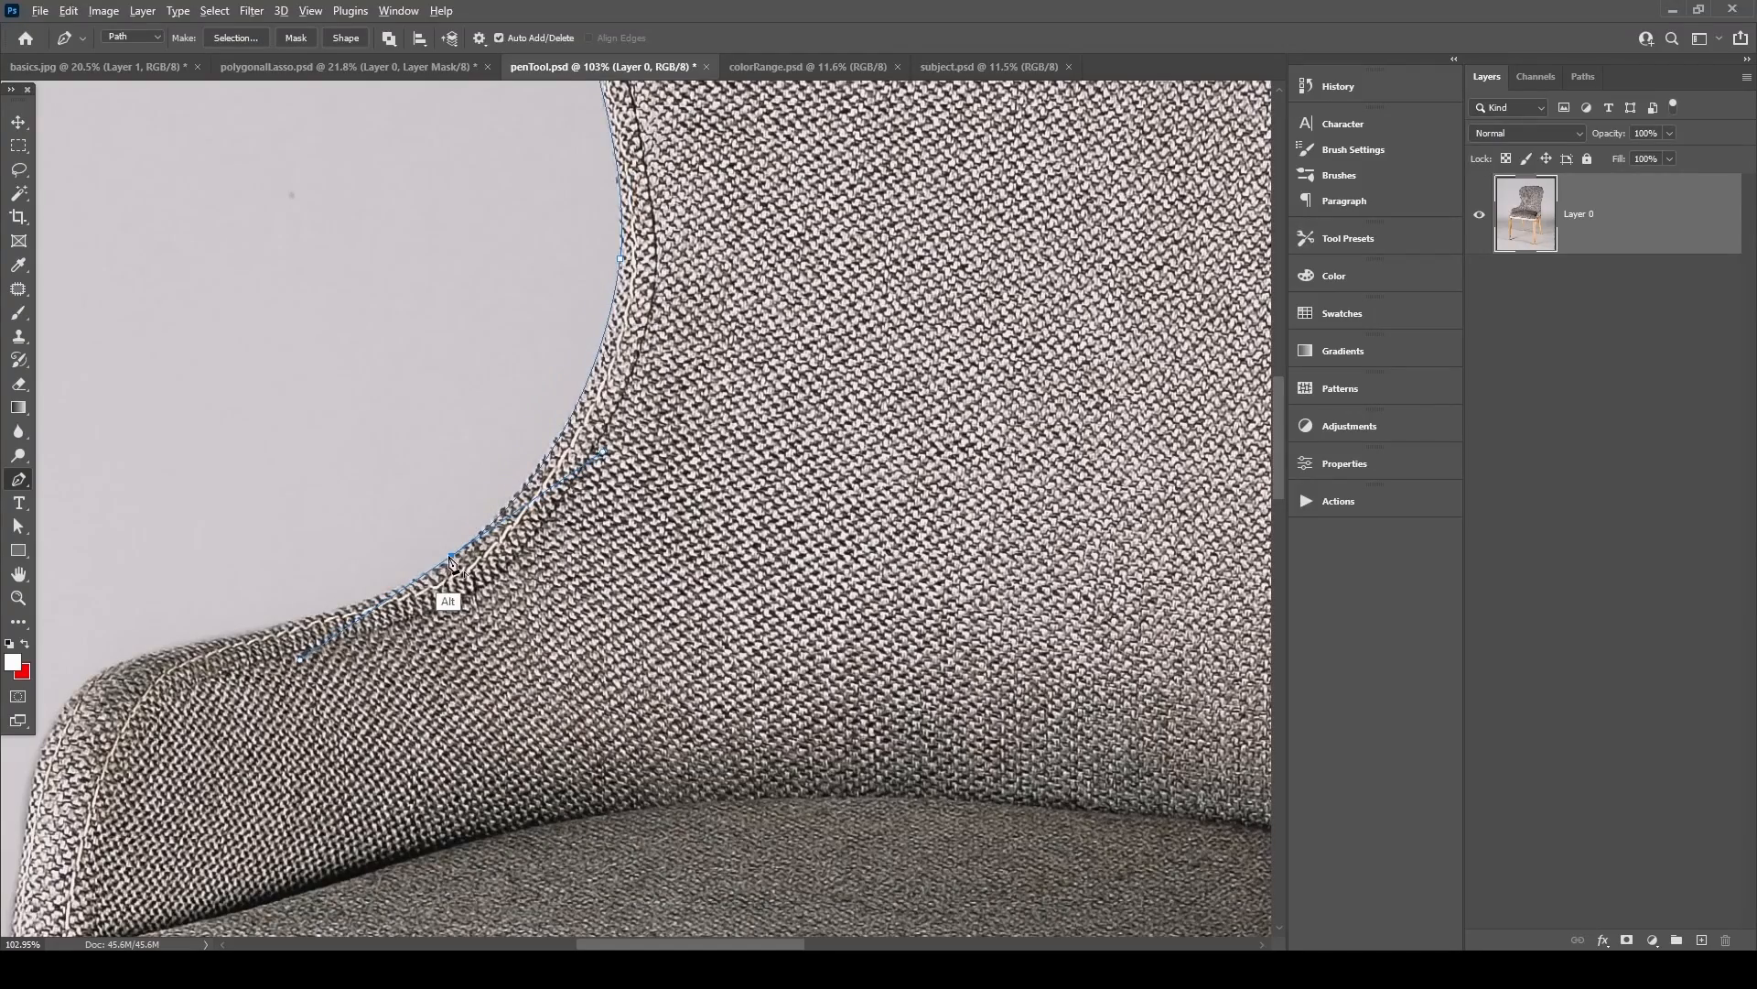
pyautogui.moveTo(184, 690); pyautogui.dragTo(357, 509)
pyautogui.hotkey('ctrl', 'z')
pyautogui.moveTo(500, 488); pyautogui.dragTo(322, 518)
pyautogui.keyDown('alt'); pyautogui.click(499, 487); pyautogui.keyUp('alt')
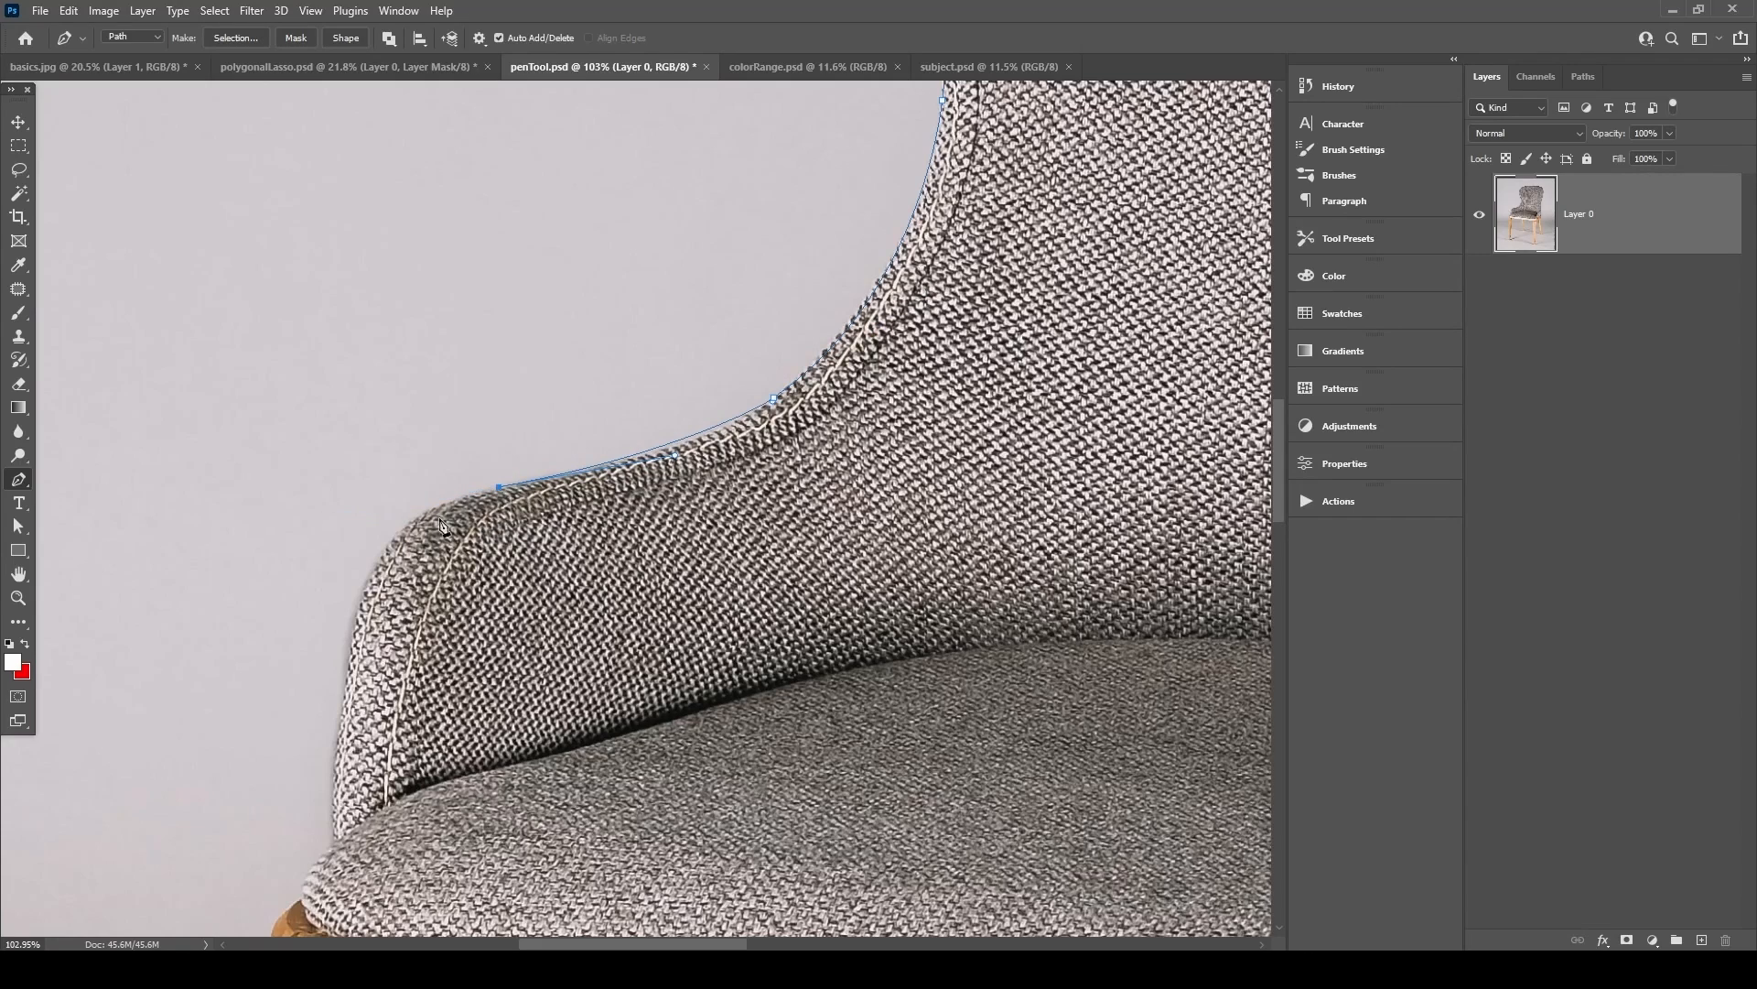
# Extend the path around the left armrest's front and down to where it meets the seat cushion.
pyautogui.moveTo(351, 637); pyautogui.dragTo(332, 770)
pyautogui.click(331, 843)
pyautogui.moveTo(418, 795); pyautogui.dragTo(539, 523)
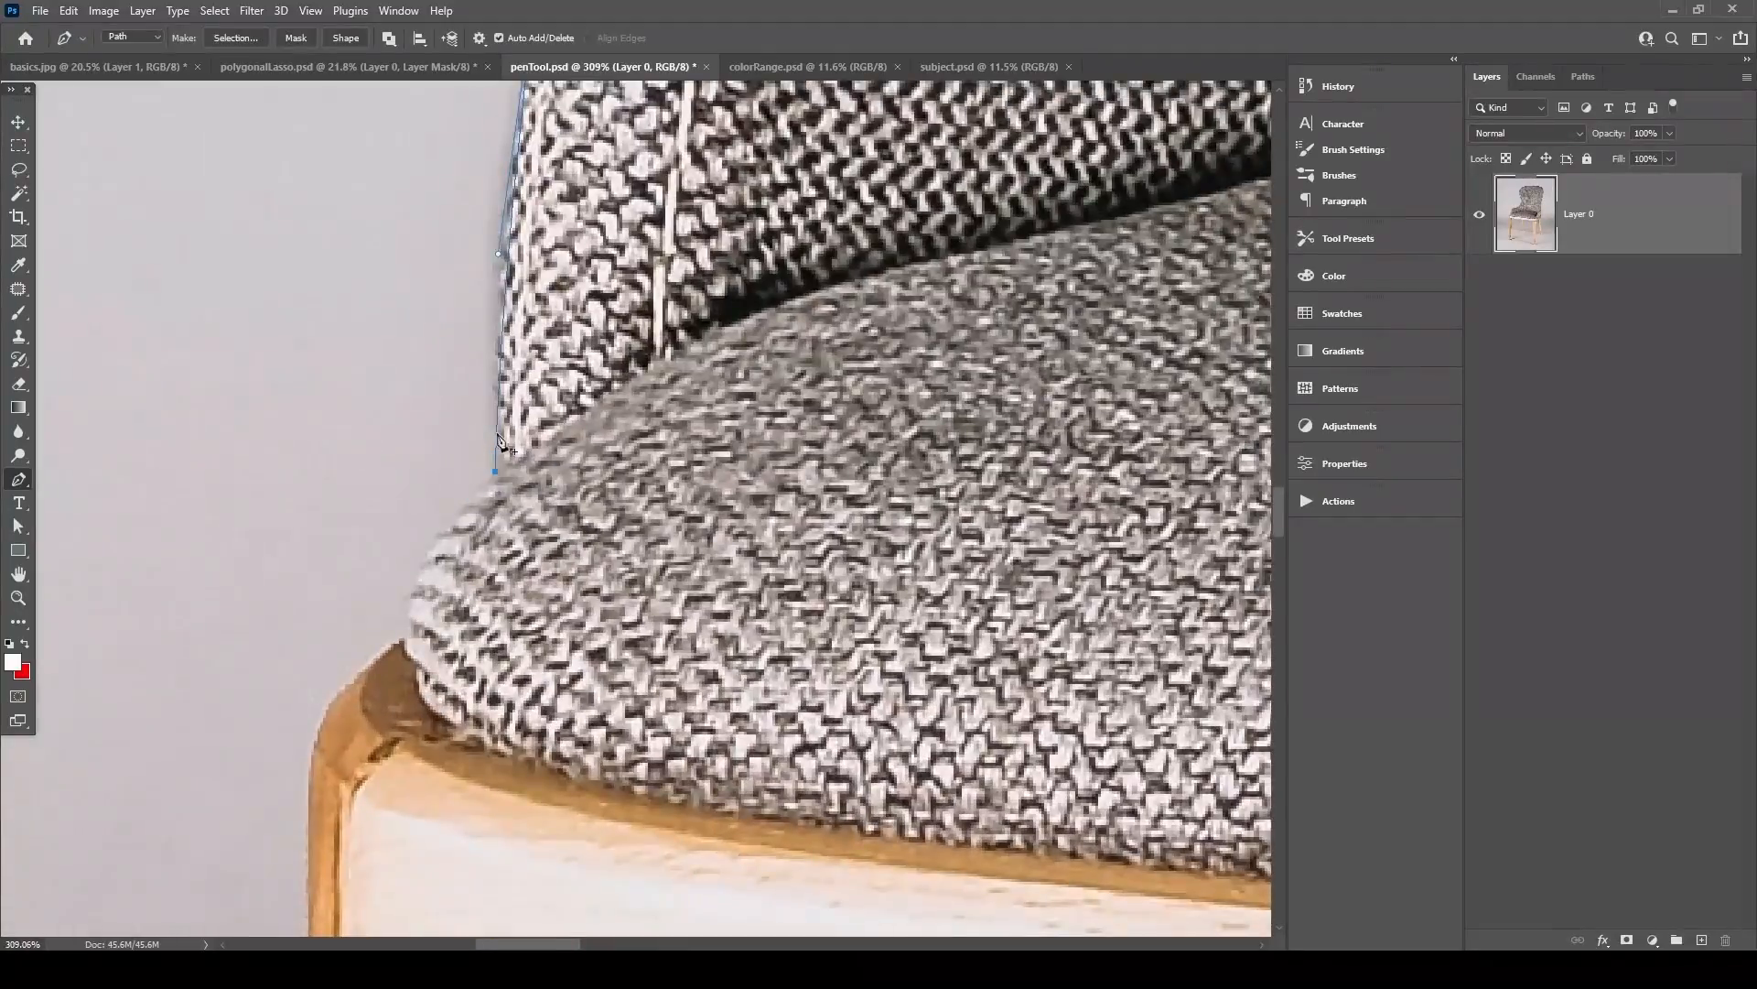
# Trace the path around the cushion's left bulge and the wooden frame's rounded corner down to the front-left leg.
pyautogui.moveTo(402, 641); pyautogui.dragTo(410, 746)
pyautogui.keyDown('alt'); pyautogui.click(402, 641); pyautogui.keyUp('alt')
pyautogui.moveTo(493, 587); pyautogui.dragTo(644, 380)
pyautogui.moveTo(460, 567); pyautogui.dragTo(455, 665)
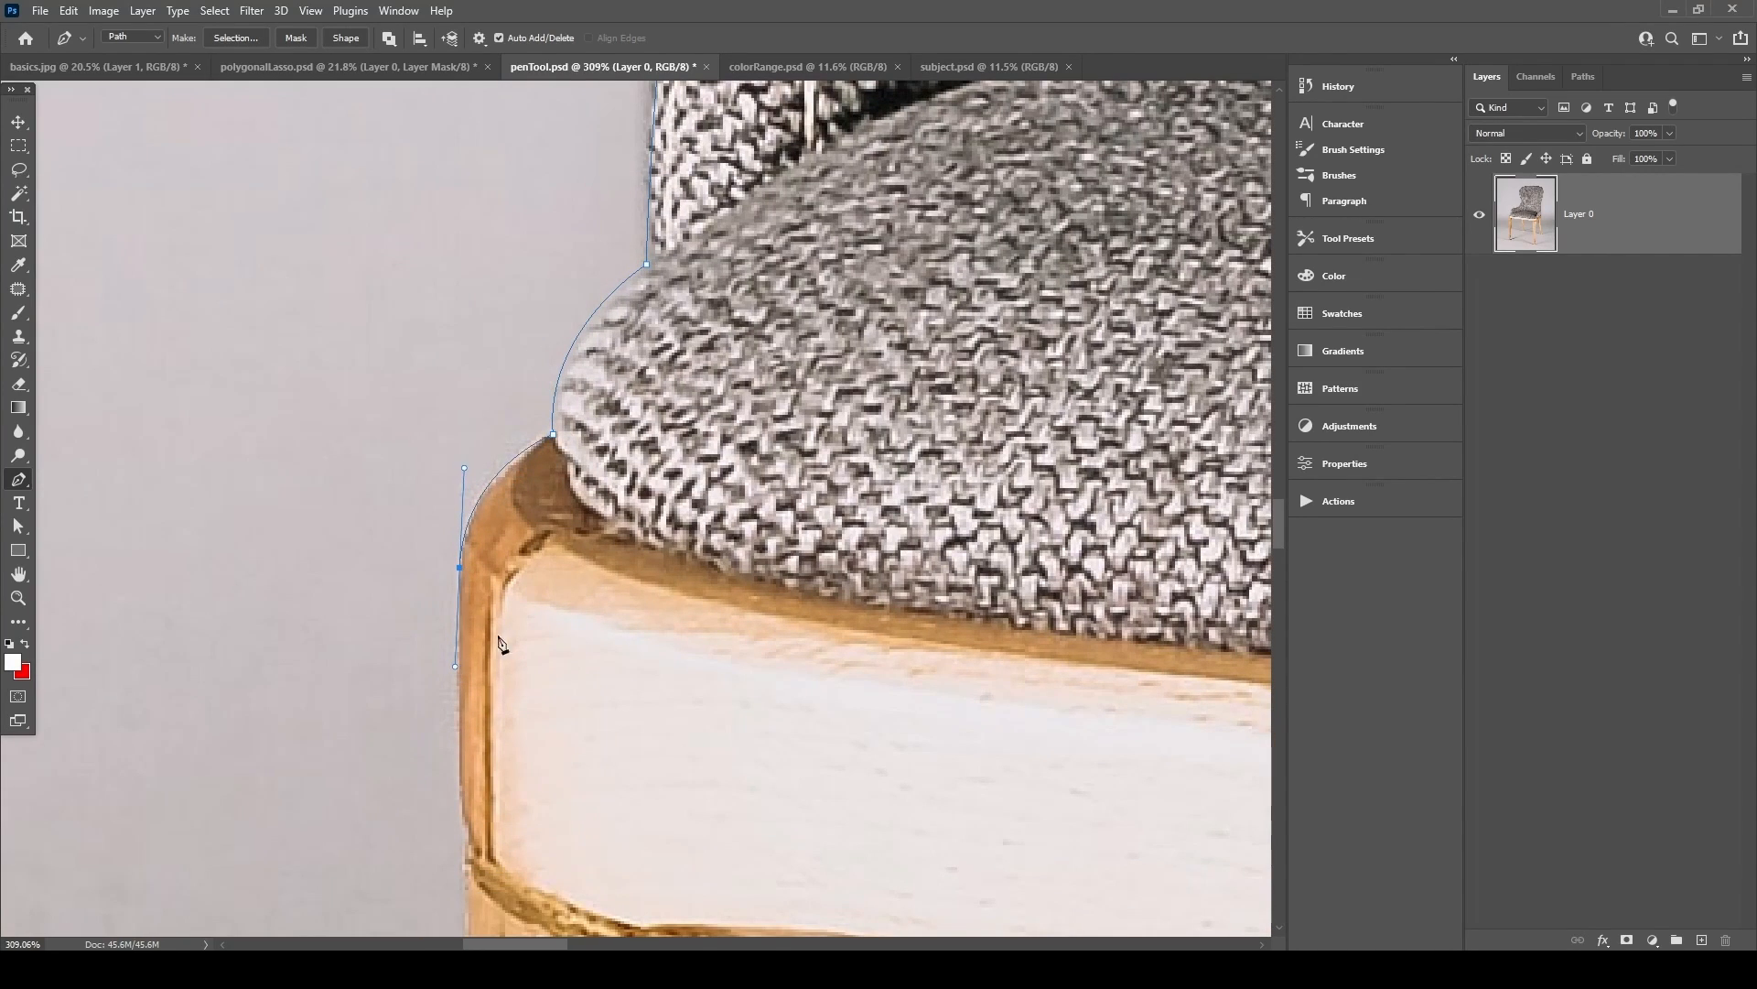
pyautogui.moveTo(514, 750); pyautogui.dragTo(510, 567)
pyautogui.click(456, 622)
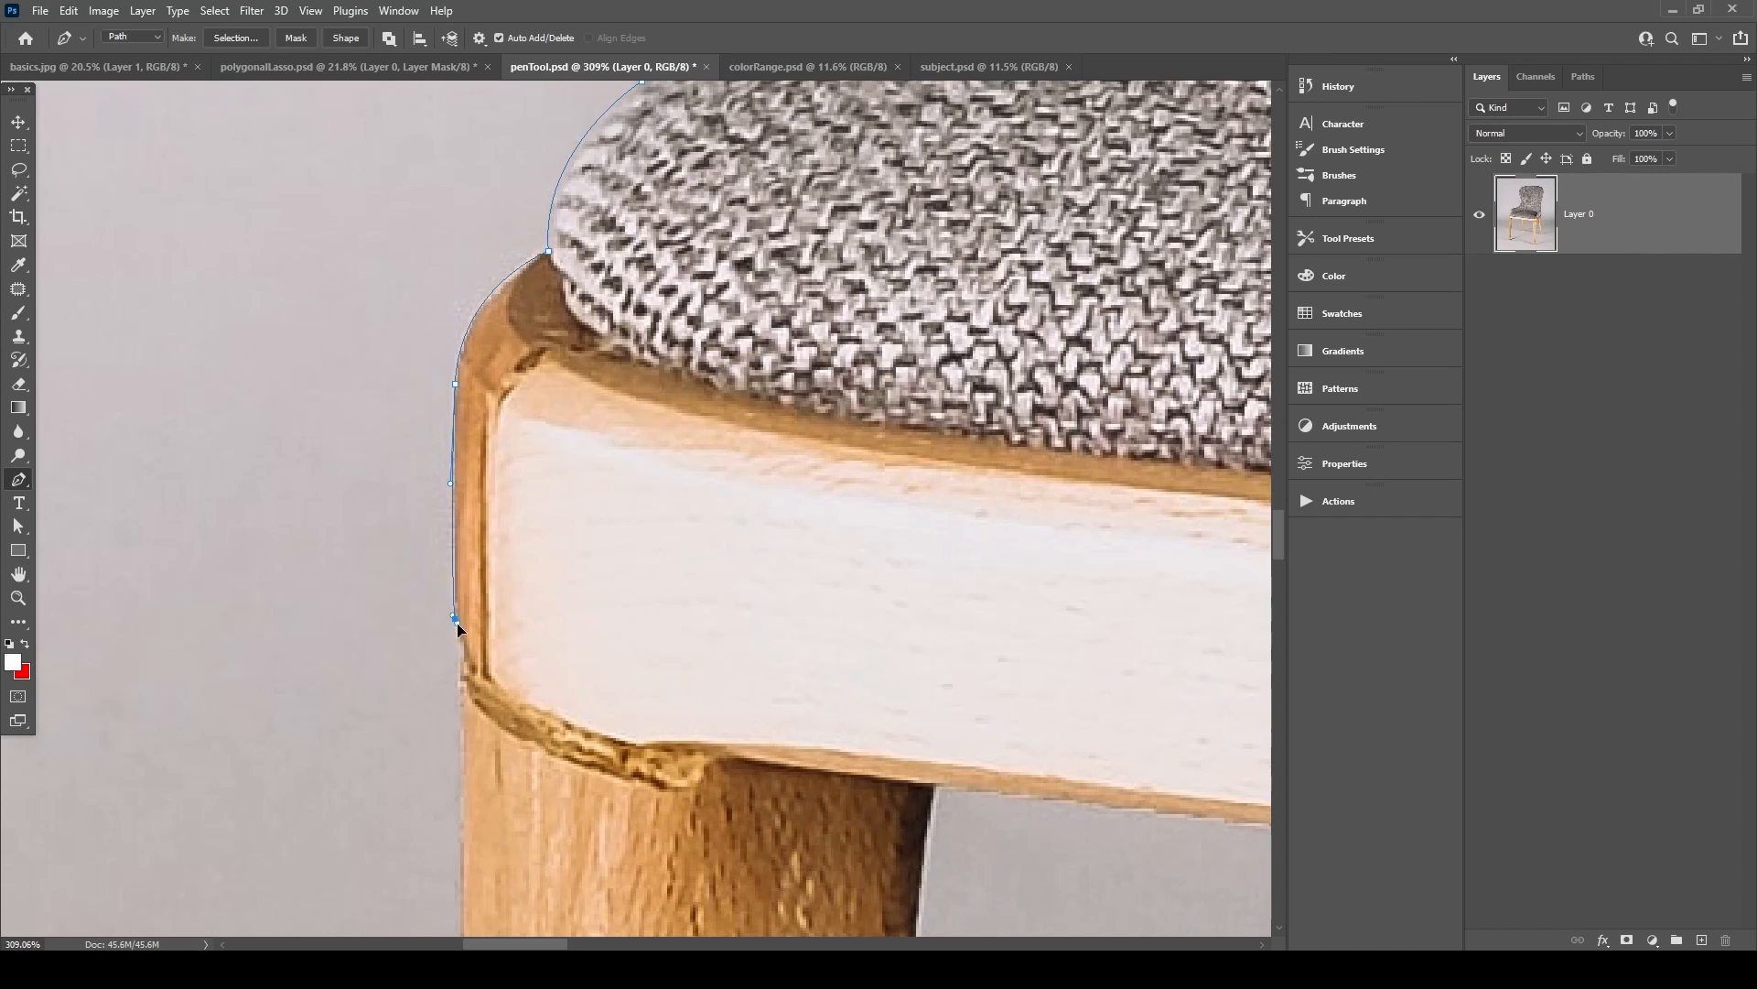
pyautogui.click(459, 680)
# Run a straight path segment down the outer edge of the front-left leg to its foot.
pyautogui.moveTo(496, 780); pyautogui.dragTo(548, 544)
pyautogui.moveTo(510, 838); pyautogui.dragTo(540, 492)
pyautogui.moveTo(655, 733); pyautogui.dragTo(632, 201)
pyautogui.moveTo(612, 683); pyautogui.dragTo(605, 210)
pyautogui.moveTo(618, 824); pyautogui.dragTo(609, 382)
pyautogui.click(491, 452)
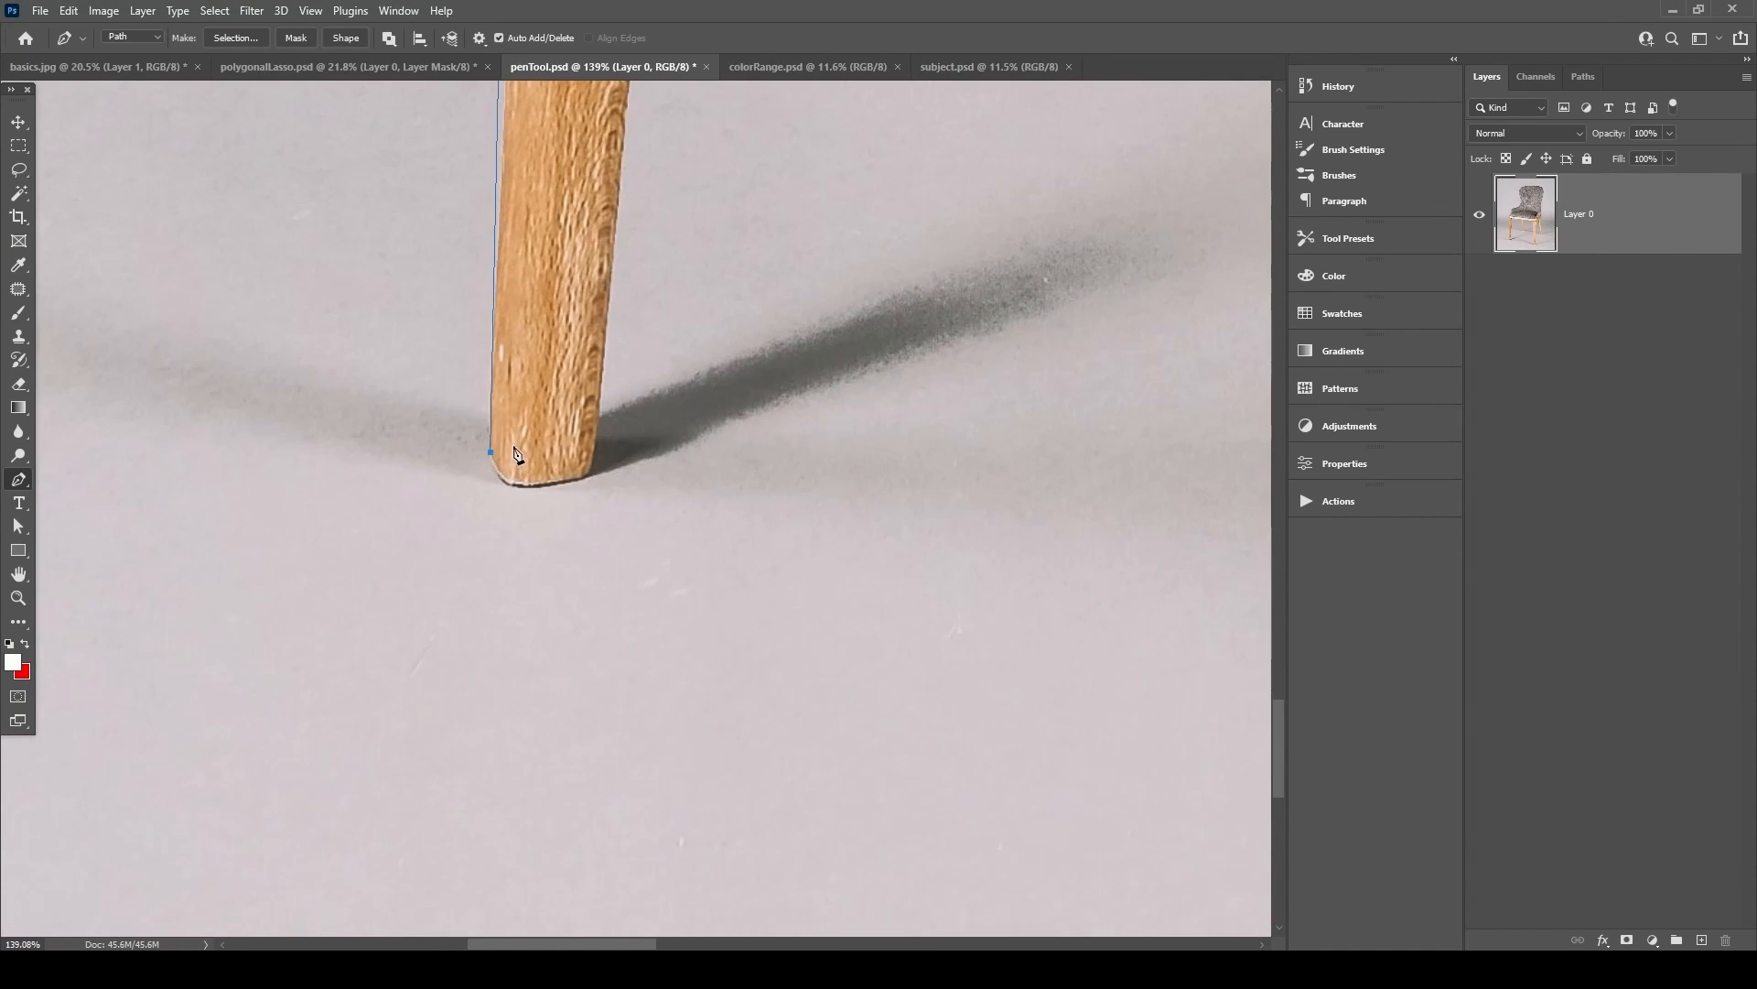
# Trace the path around the front-left leg's foot and up its inner edge to the underside of the seat frame.
pyautogui.moveTo(506, 486); pyautogui.dragTo(582, 550)
pyautogui.keyDown('alt'); pyautogui.click(576, 565); pyautogui.keyUp('alt')
pyautogui.moveTo(663, 319); pyautogui.dragTo(559, 551)
pyautogui.moveTo(565, 620); pyautogui.dragTo(607, 547)
pyautogui.moveTo(698, 434); pyautogui.dragTo(595, 824)
pyautogui.moveTo(723, 219); pyautogui.dragTo(600, 702)
pyautogui.moveTo(641, 293); pyautogui.dragTo(628, 619)
pyautogui.moveTo(591, 251); pyautogui.dragTo(604, 601)
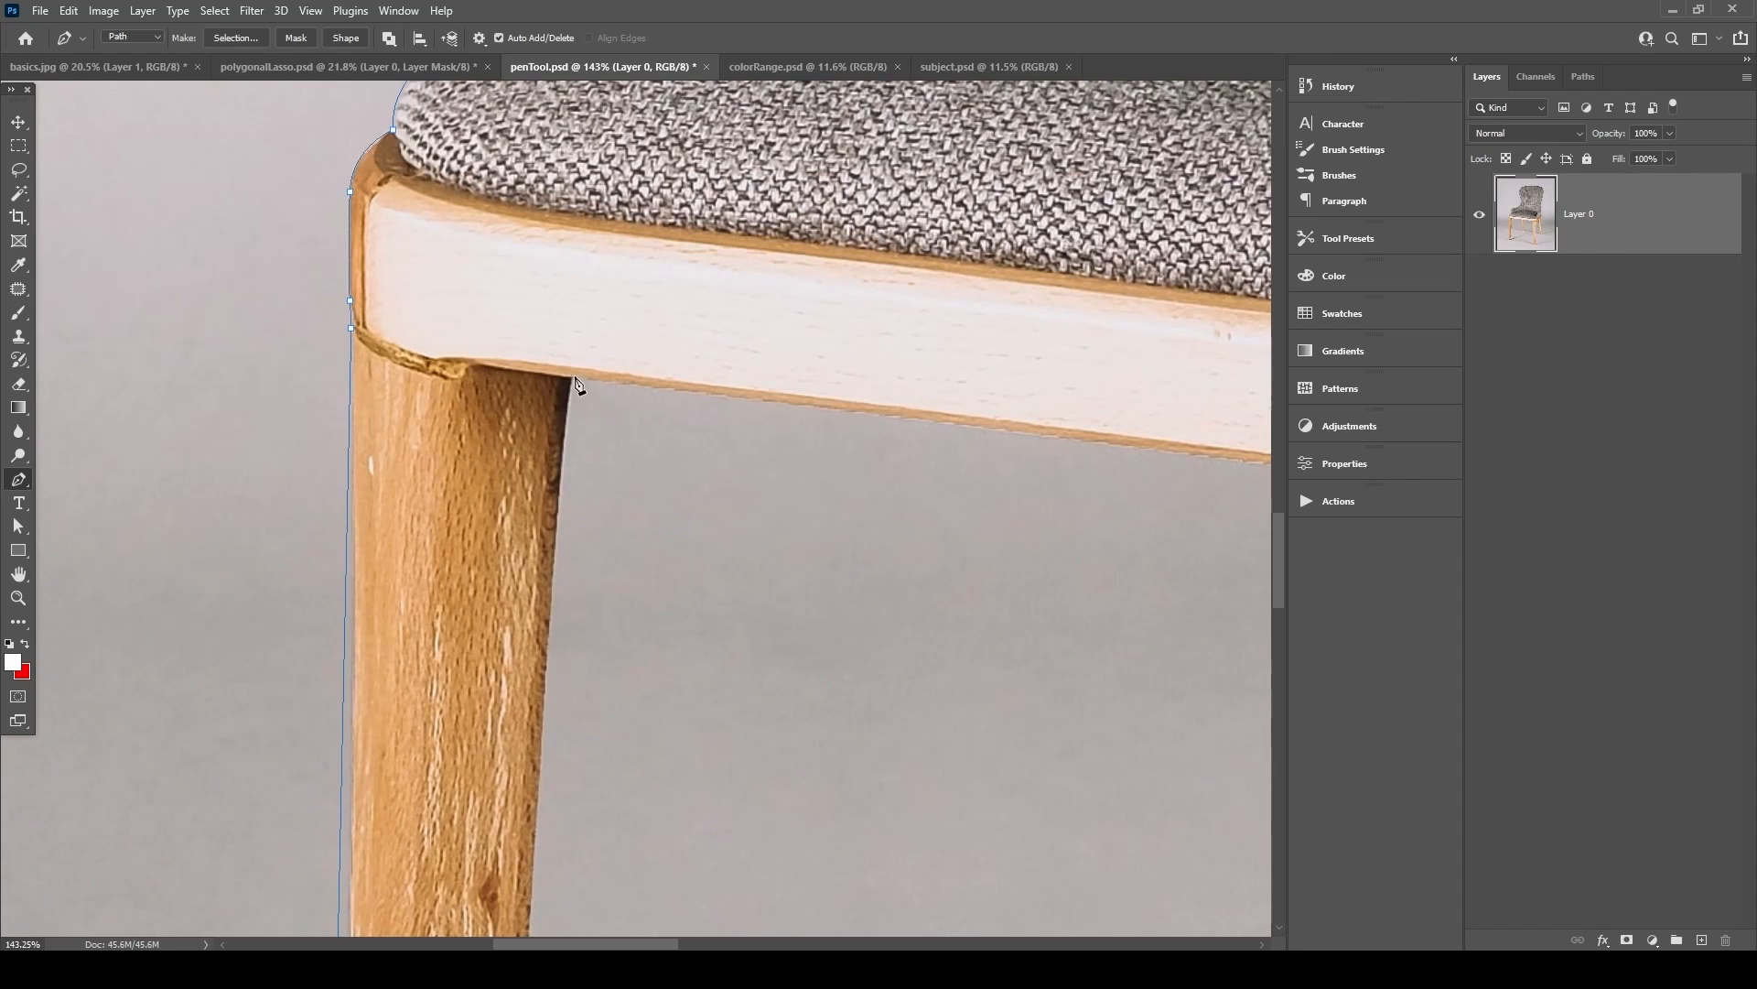
pyautogui.moveTo(575, 376); pyautogui.dragTo(577, 384)
pyautogui.press('alt')
# Extend the path along the seat frame's underside to the rear-left leg and down its left edge to the foot.
pyautogui.moveTo(796, 445); pyautogui.dragTo(37, 370)
pyautogui.click(615, 413)
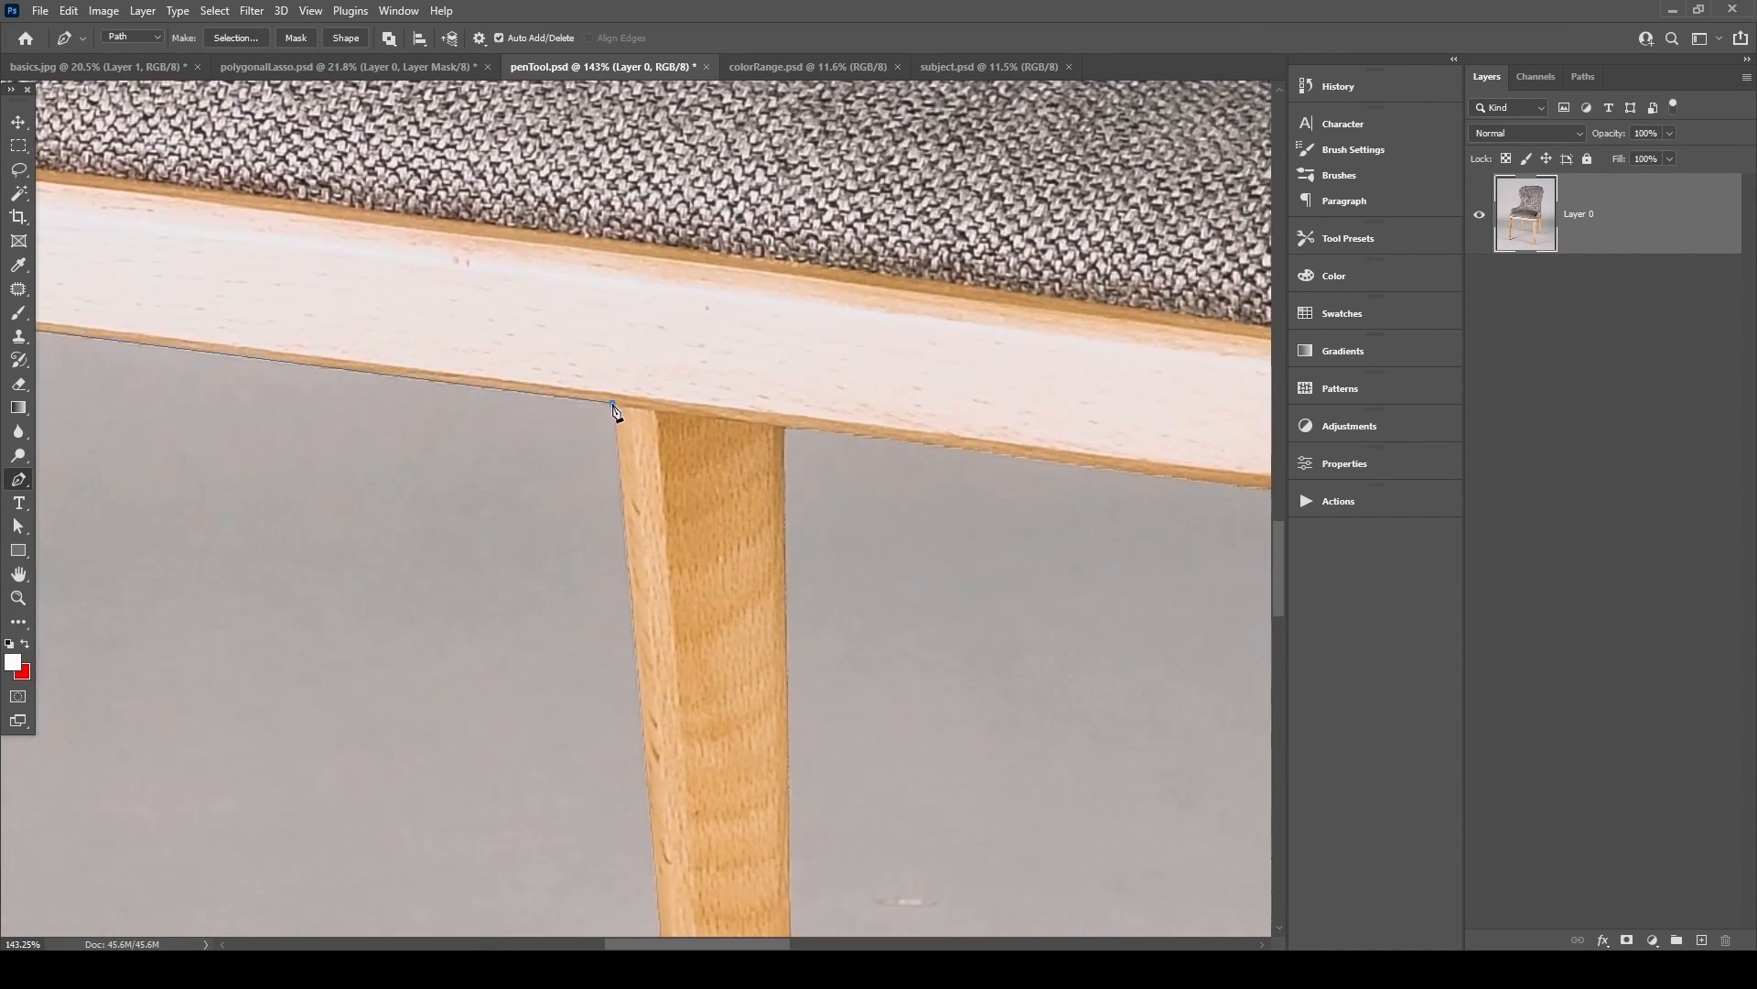
pyautogui.moveTo(635, 502); pyautogui.dragTo(698, 431)
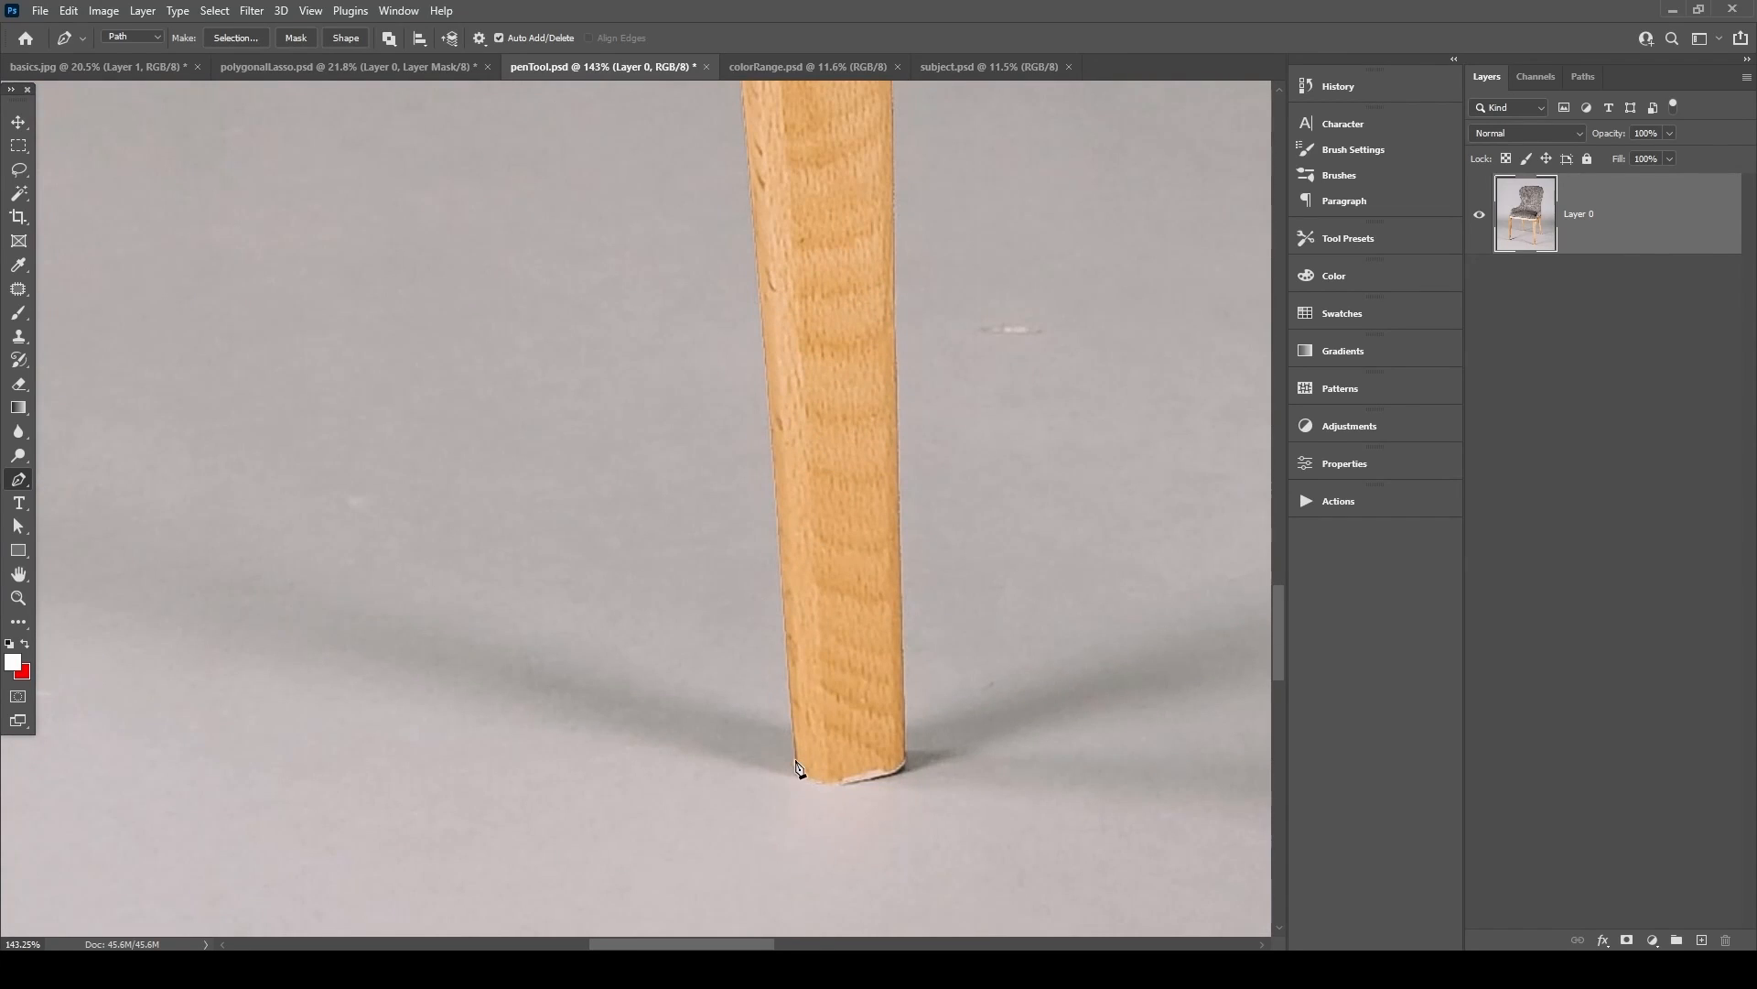
pyautogui.click(794, 762)
# Trace the path around the rear-left leg's foot, back up its right edge and along the frame's underside to the front-right leg.
pyautogui.moveTo(828, 785); pyautogui.dragTo(857, 783)
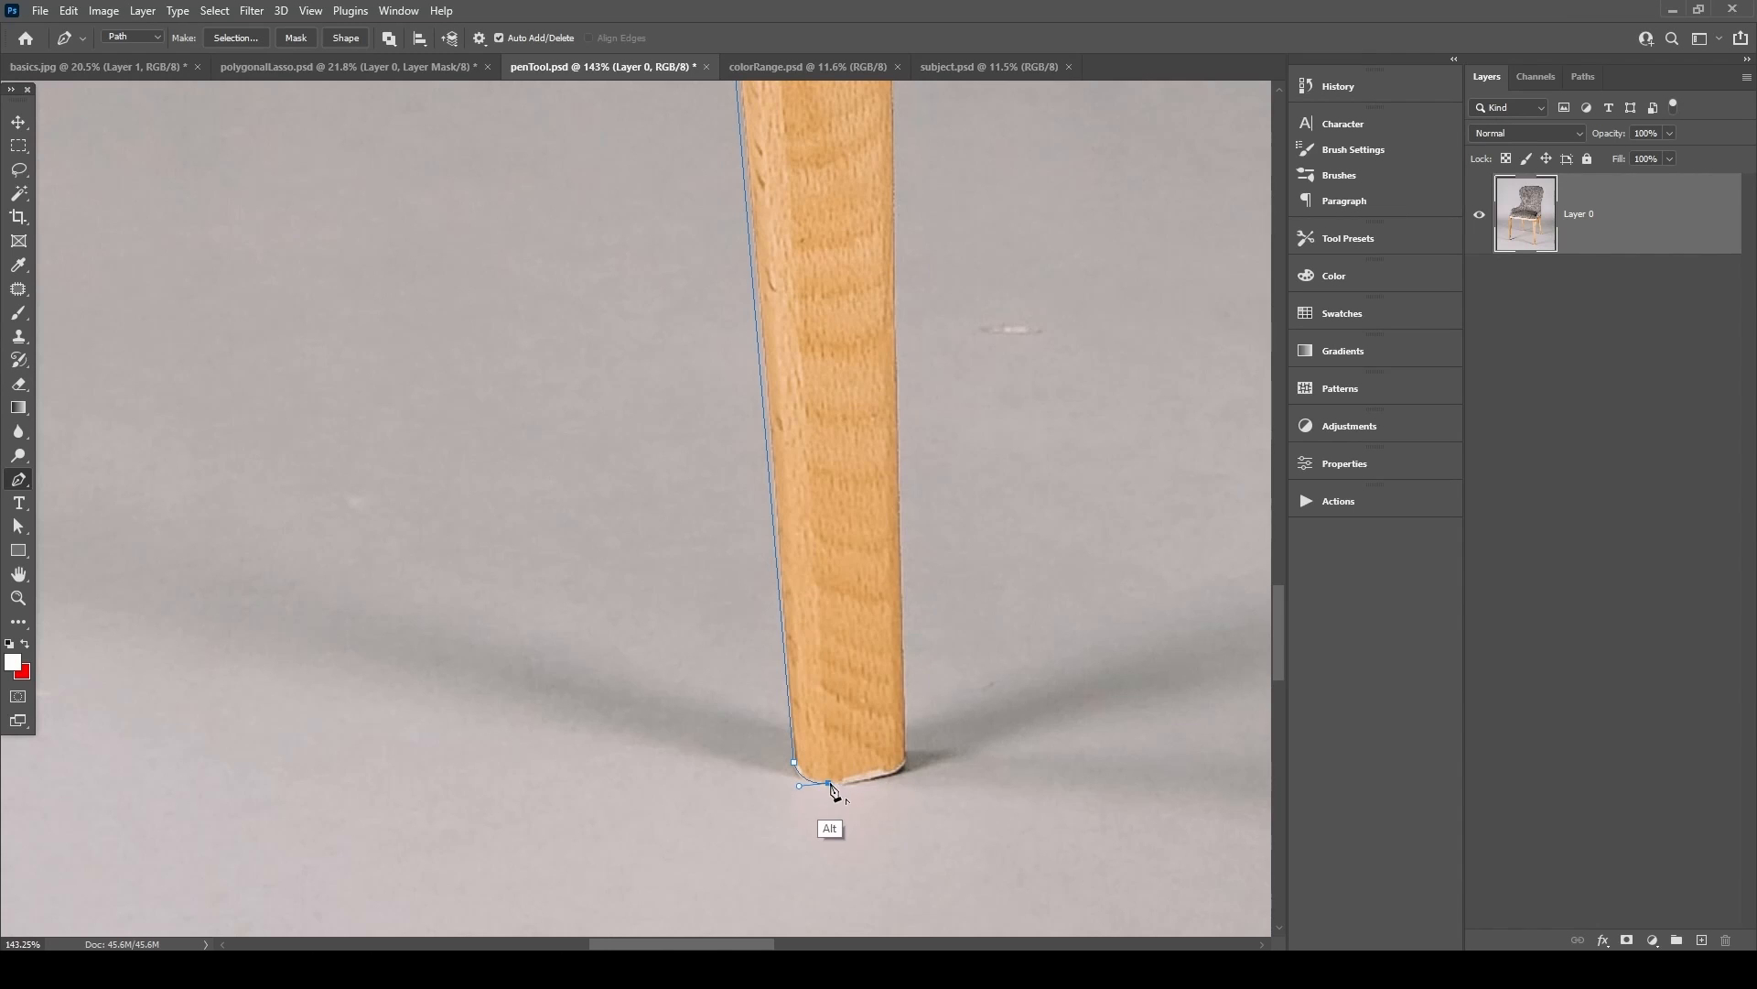
pyautogui.click(895, 771)
pyautogui.keyDown('alt'); pyautogui.click(904, 743); pyautogui.keyUp('alt')
pyautogui.moveTo(957, 478); pyautogui.dragTo(839, 793)
pyautogui.moveTo(814, 603); pyautogui.dragTo(752, 395)
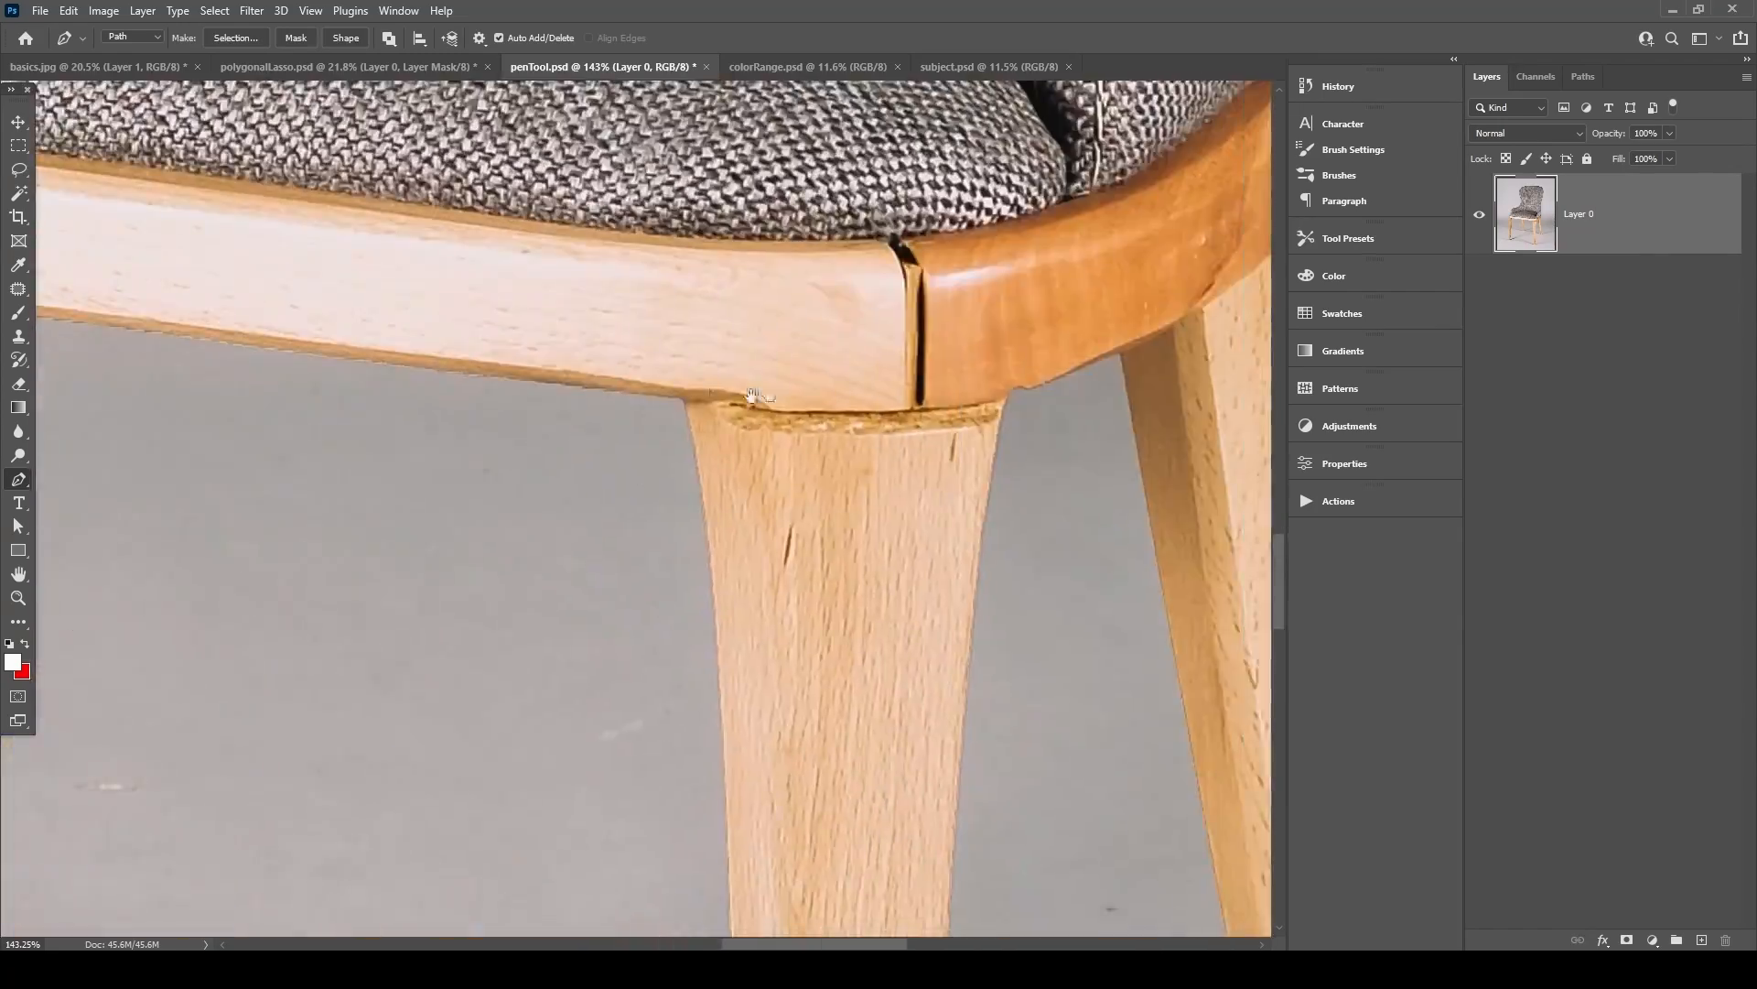
pyautogui.click(681, 400)
# Trace the path along the front-right leg's curved upper left edge, down to its foot and across the bottom.
pyautogui.moveTo(789, 491); pyautogui.dragTo(730, 389)
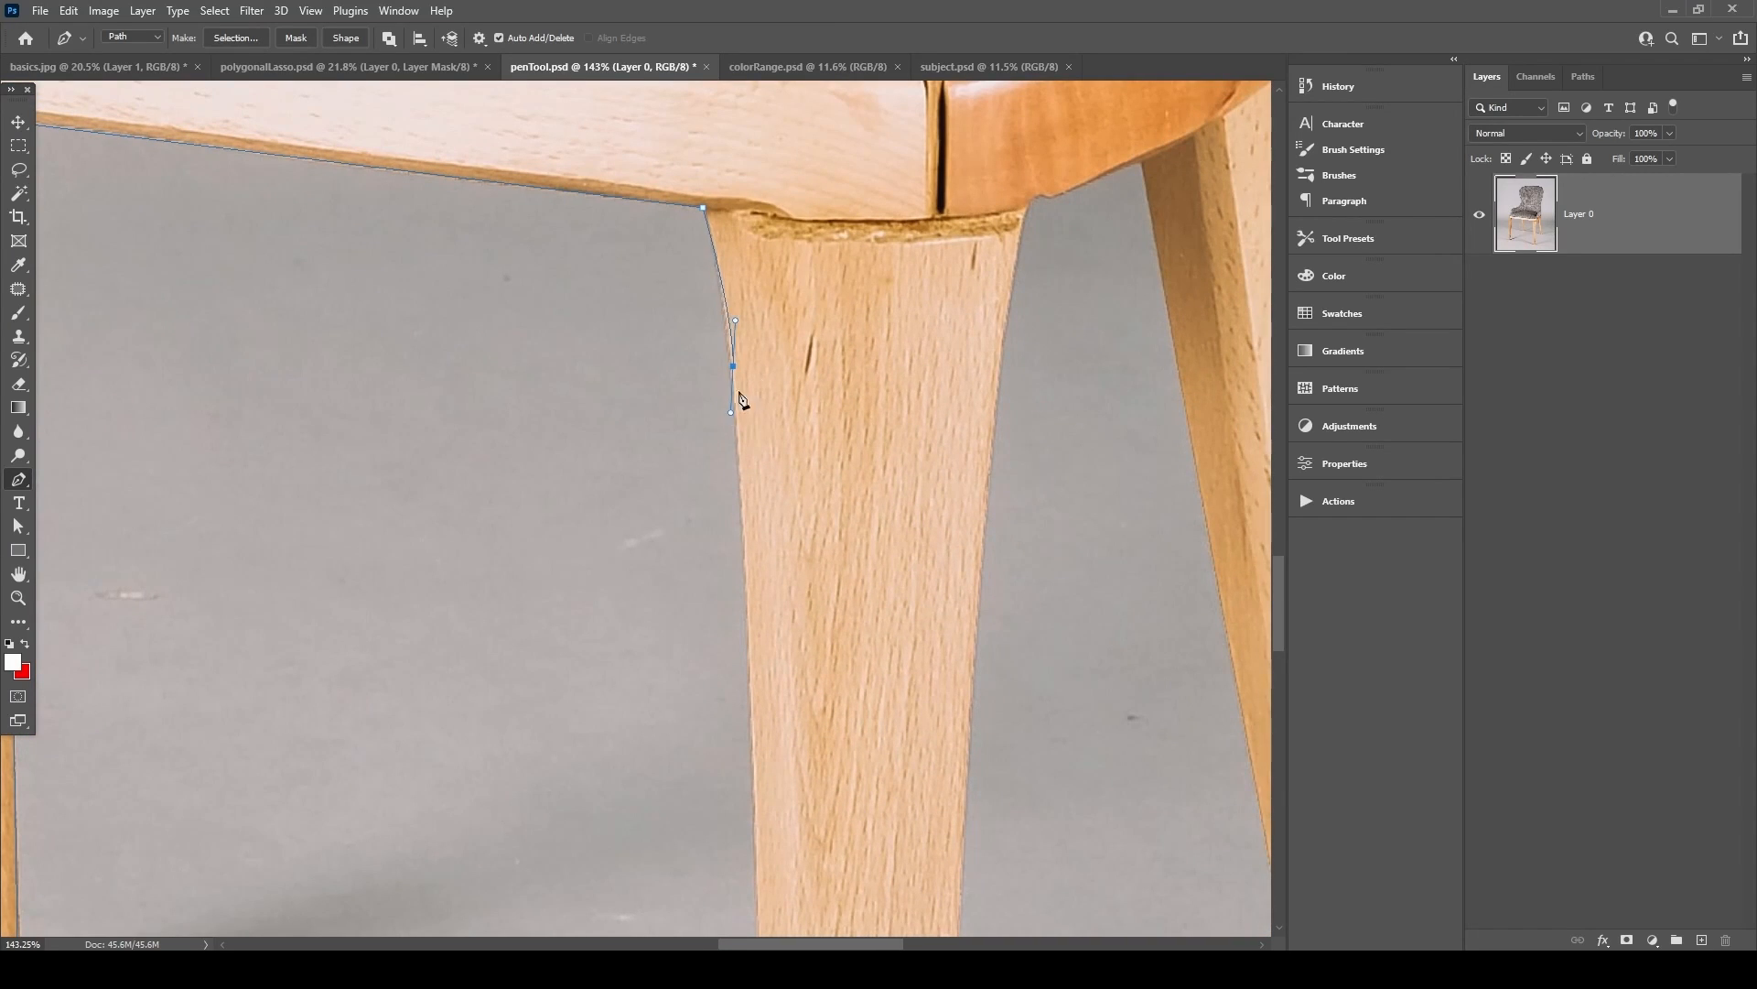
pyautogui.scroll(-5, 846, 465)
pyautogui.scroll(-5, 847, 465)
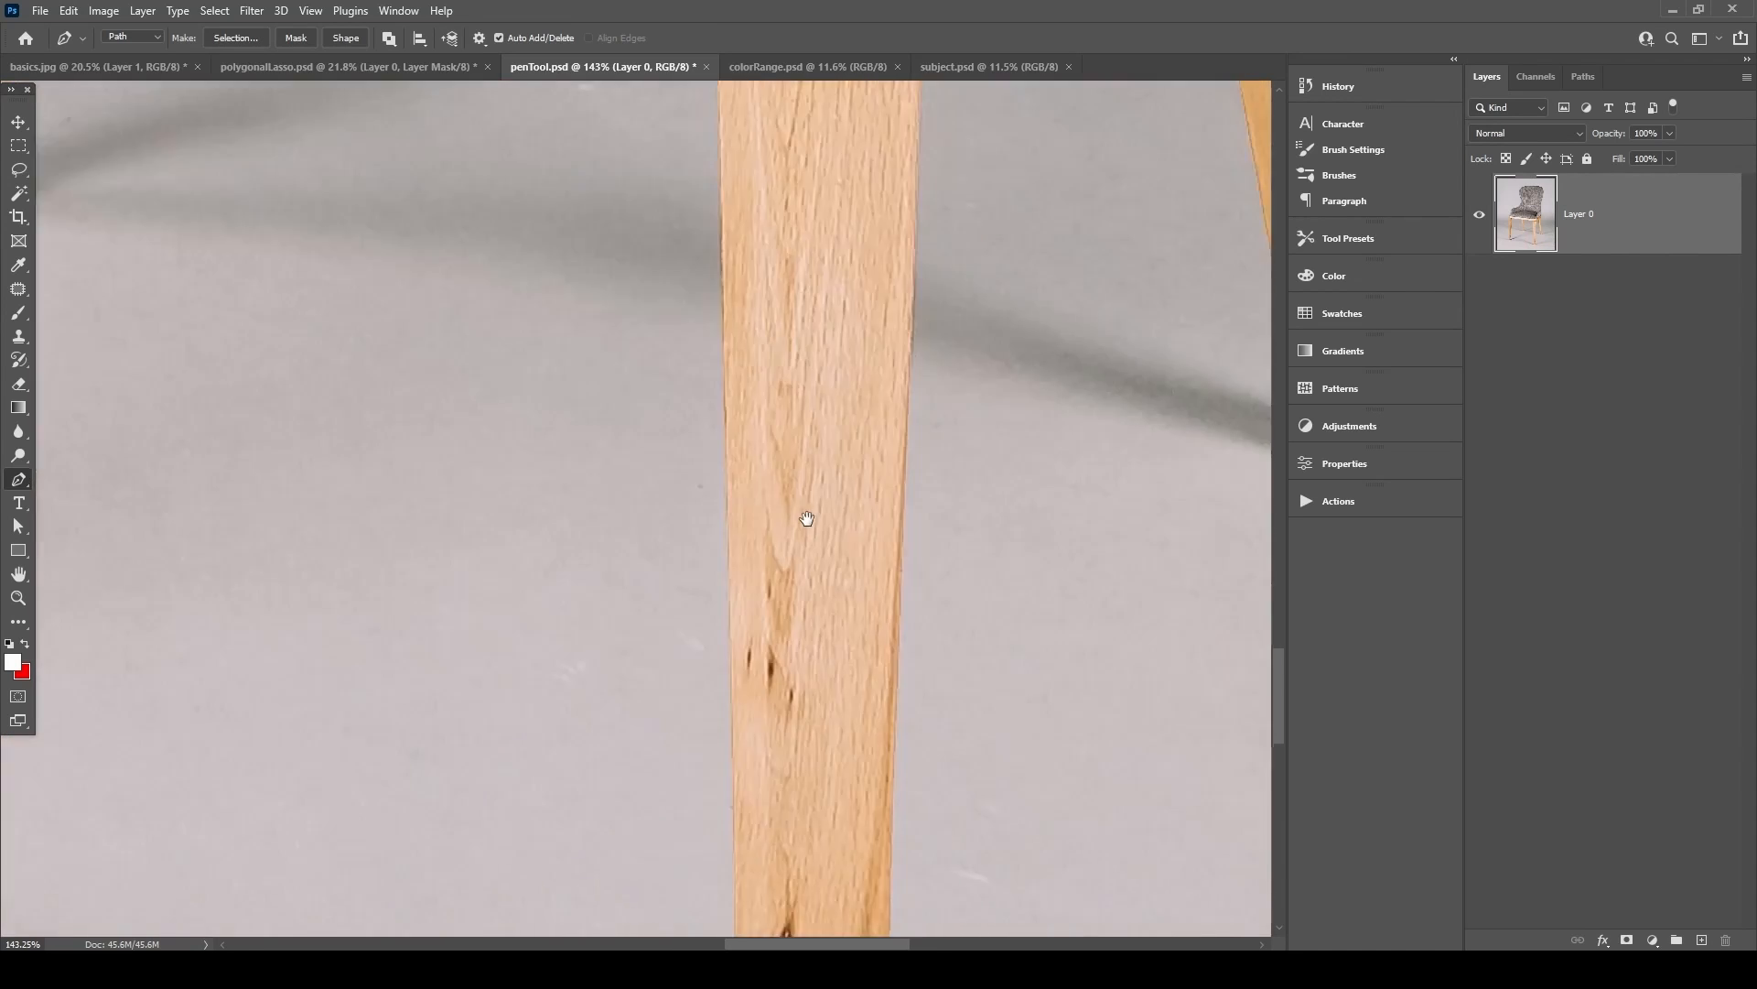
pyautogui.click(756, 506)
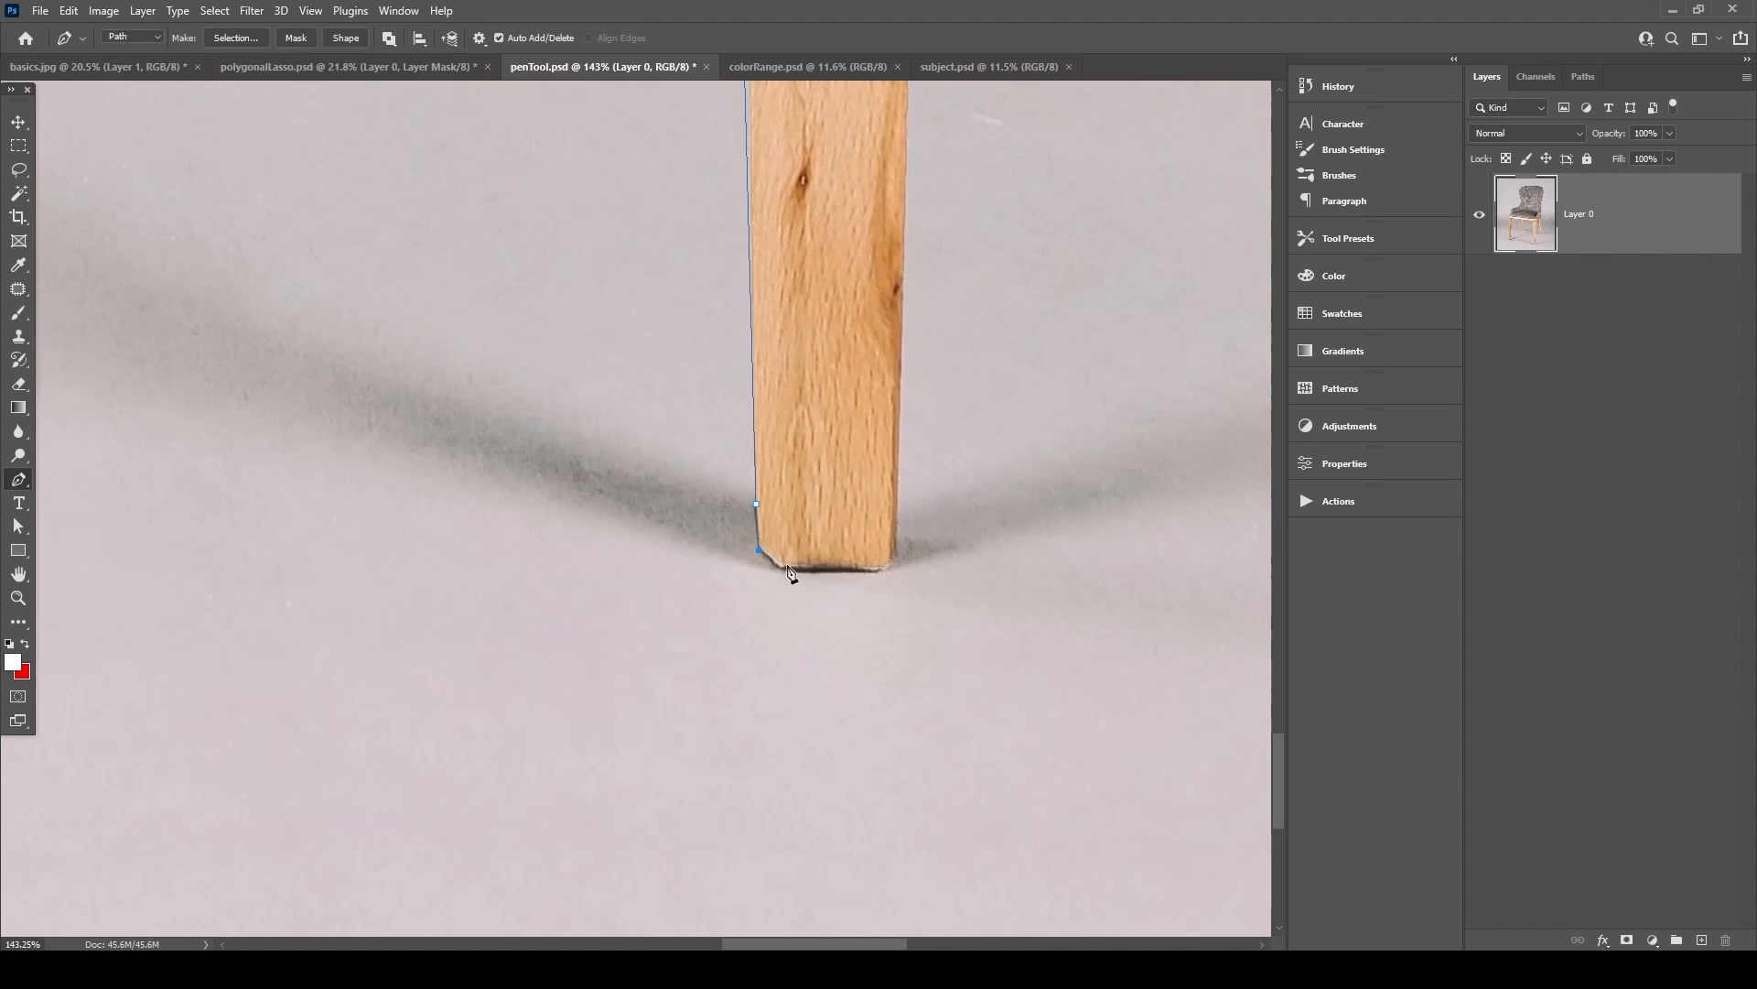
pyautogui.click(875, 571)
# Run the path up the front-right leg's right edge and curve it into the underside of the seat frame.
pyautogui.moveTo(906, 151); pyautogui.dragTo(824, 561)
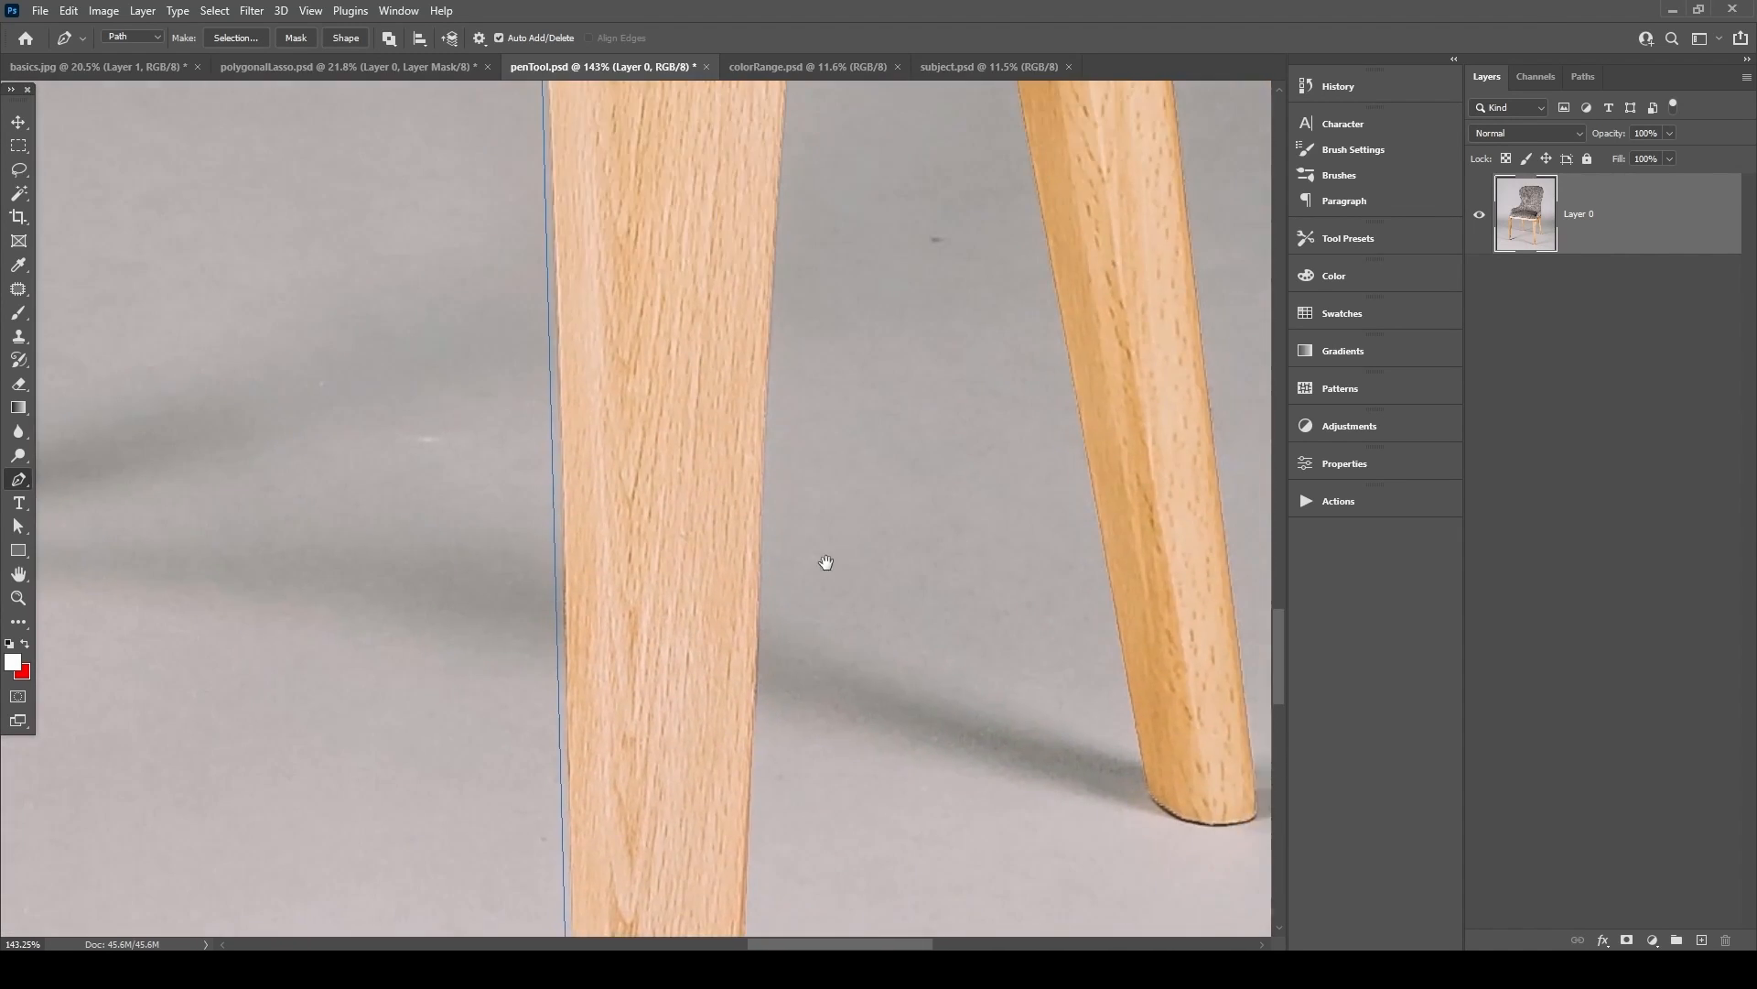
pyautogui.moveTo(815, 160); pyautogui.dragTo(701, 686)
pyautogui.moveTo(685, 385); pyautogui.dragTo(716, 273)
pyautogui.keyDown('alt'); pyautogui.click(685, 384); pyautogui.keyUp('alt')
pyautogui.hotkey('ctrl', 'z')
pyautogui.hotkey('ctrl', 'z')
pyautogui.moveTo(690, 377); pyautogui.dragTo(723, 233)
pyautogui.keyDown('alt'); pyautogui.click(691, 379); pyautogui.keyUp('alt')
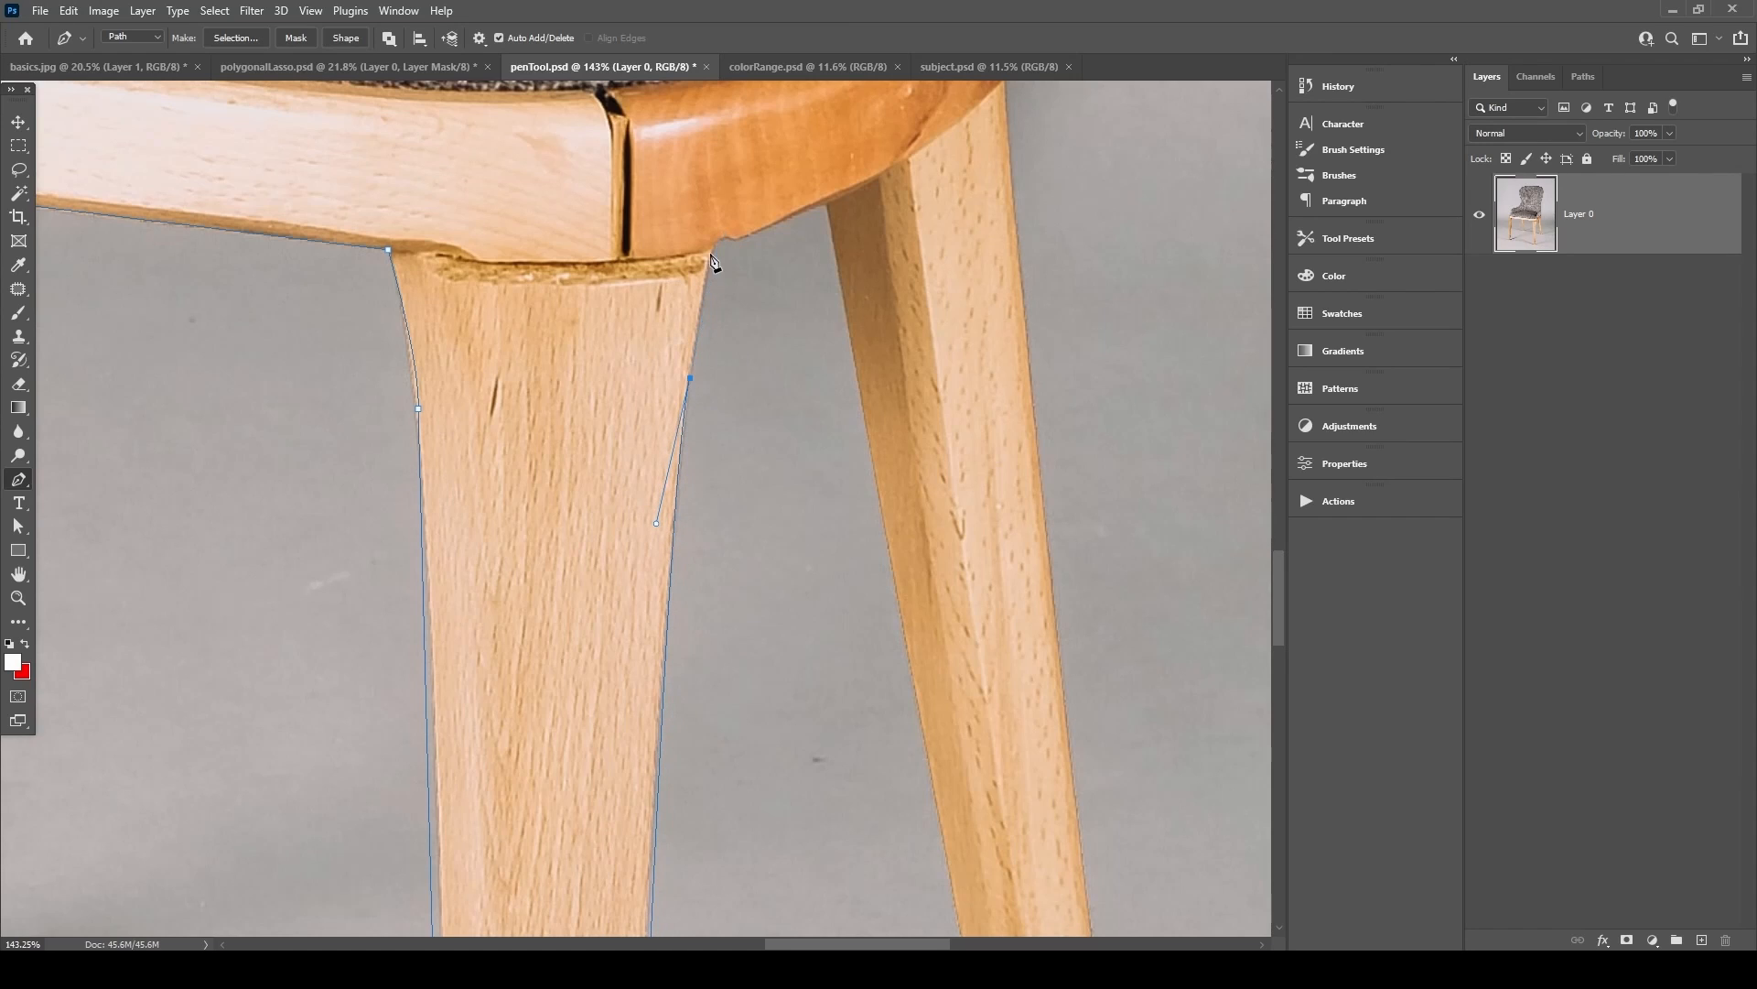
pyautogui.click(717, 244)
# Extend the path down the rear-right leg's left edge and trace it around the rounded foot.
pyautogui.scroll(-8, 827, 232)
pyautogui.hscroll(3, 898, 381)
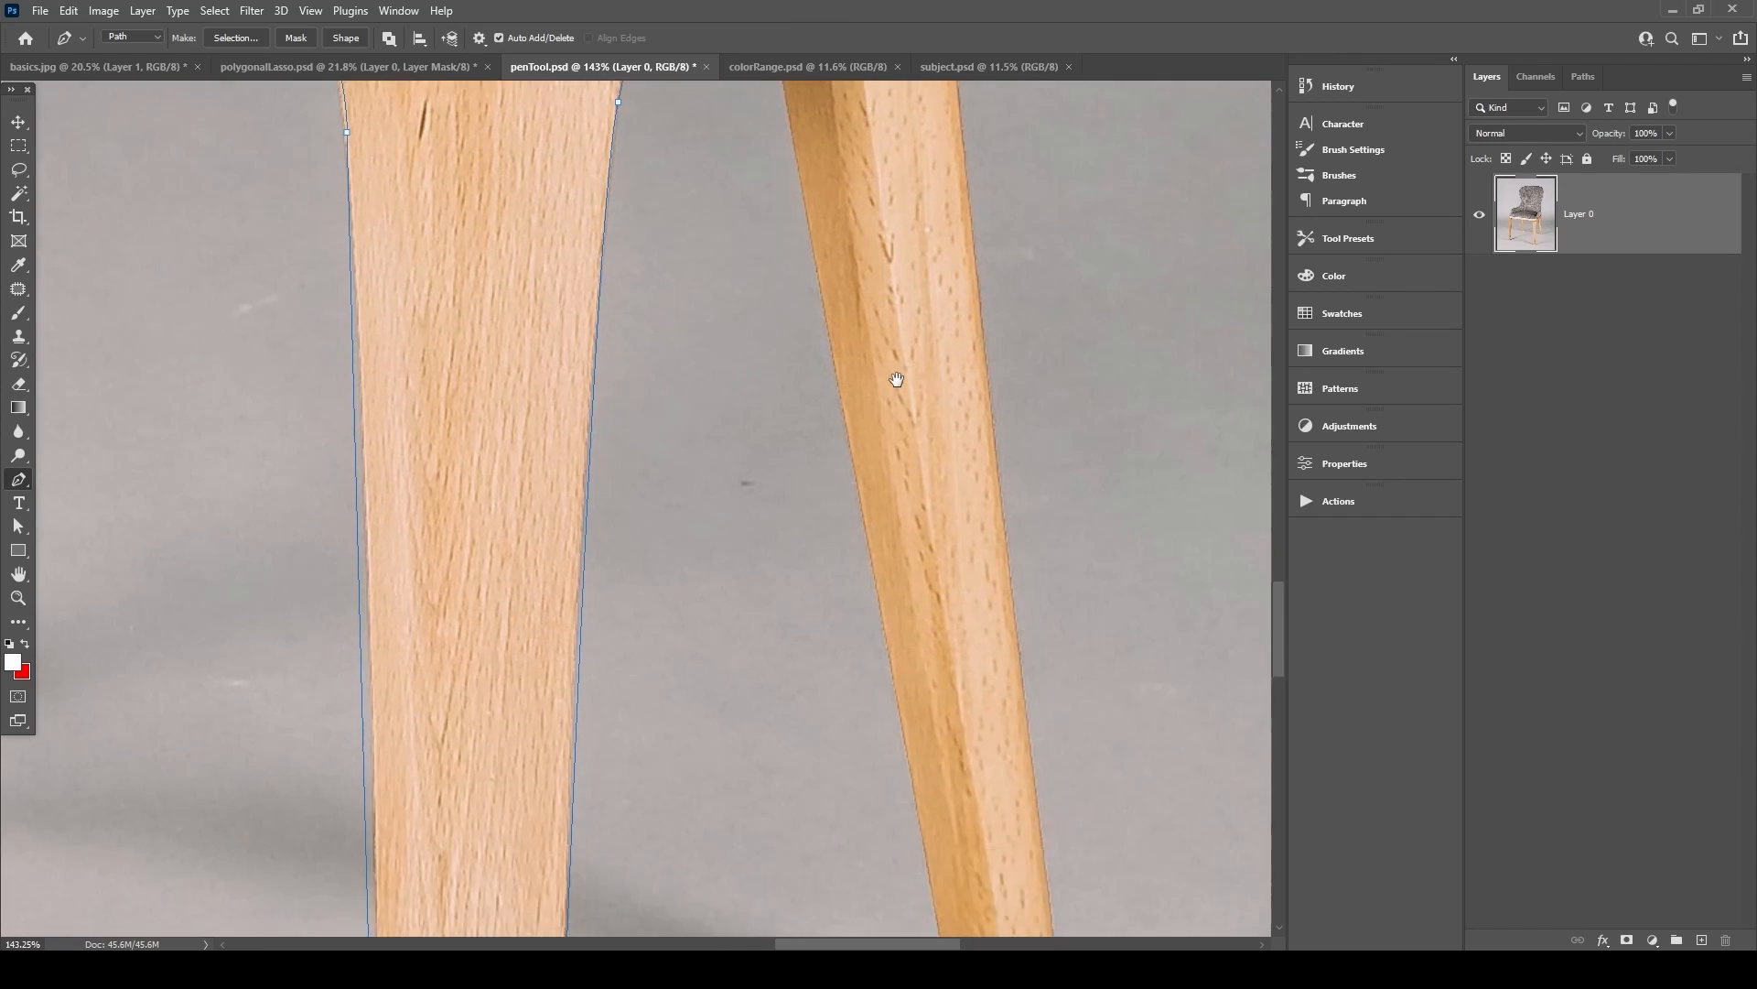
pyautogui.click(738, 373)
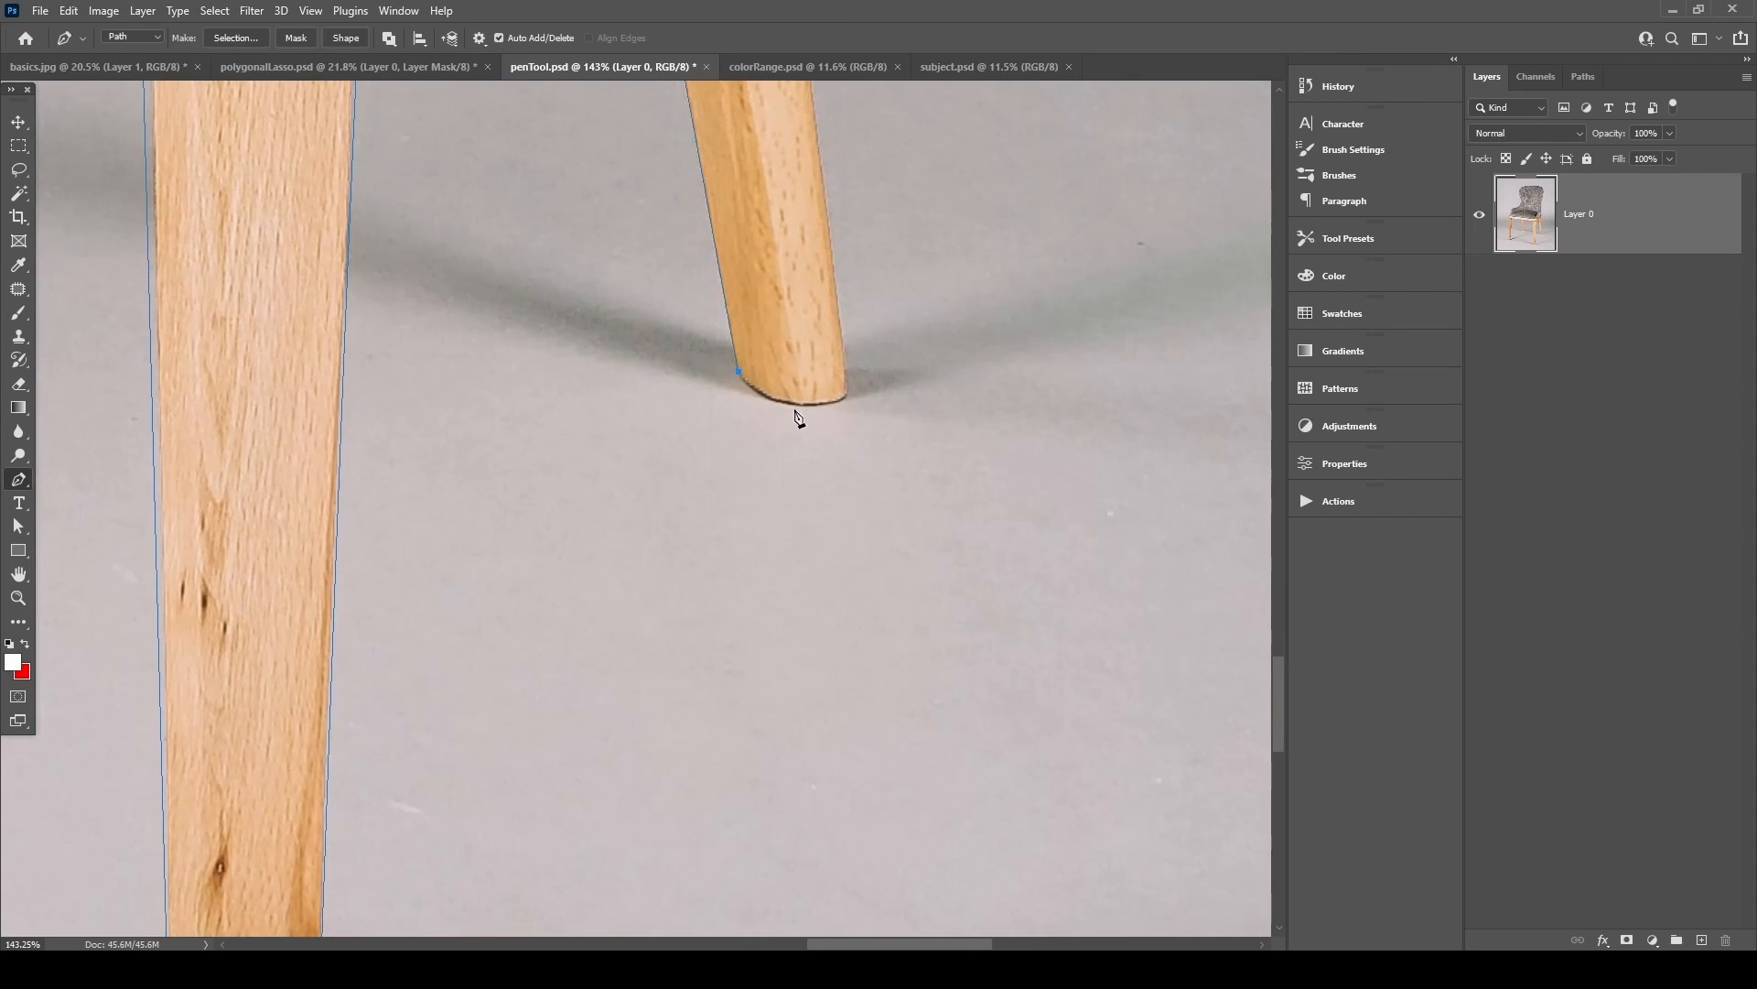
pyautogui.moveTo(824, 403); pyautogui.dragTo(871, 392)
pyautogui.hotkey('ctrl', 'z')
pyautogui.keyDown('alt'); pyautogui.click(825, 402); pyautogui.keyUp('alt')
pyautogui.moveTo(845, 362); pyautogui.dragTo(834, 314)
pyautogui.keyDown('alt'); pyautogui.click(846, 356); pyautogui.keyUp('alt')
pyautogui.keyDown('alt'); pyautogui.click(845, 361); pyautogui.keyUp('alt')
# Trace the path up the rear-right leg's right edge and around the frame's rounded corner, closing it at the upholstery.
pyautogui.moveTo(831, 248); pyautogui.dragTo(789, 574)
pyautogui.click(561, 602)
pyautogui.moveTo(556, 552); pyautogui.dragTo(557, 529)
pyautogui.moveTo(680, 645); pyautogui.dragTo(723, 502)
pyautogui.moveTo(688, 445); pyautogui.dragTo(695, 306)
pyautogui.keyDown('alt'); pyautogui.click(687, 445); pyautogui.keyUp('alt')
pyautogui.click(648, 264)
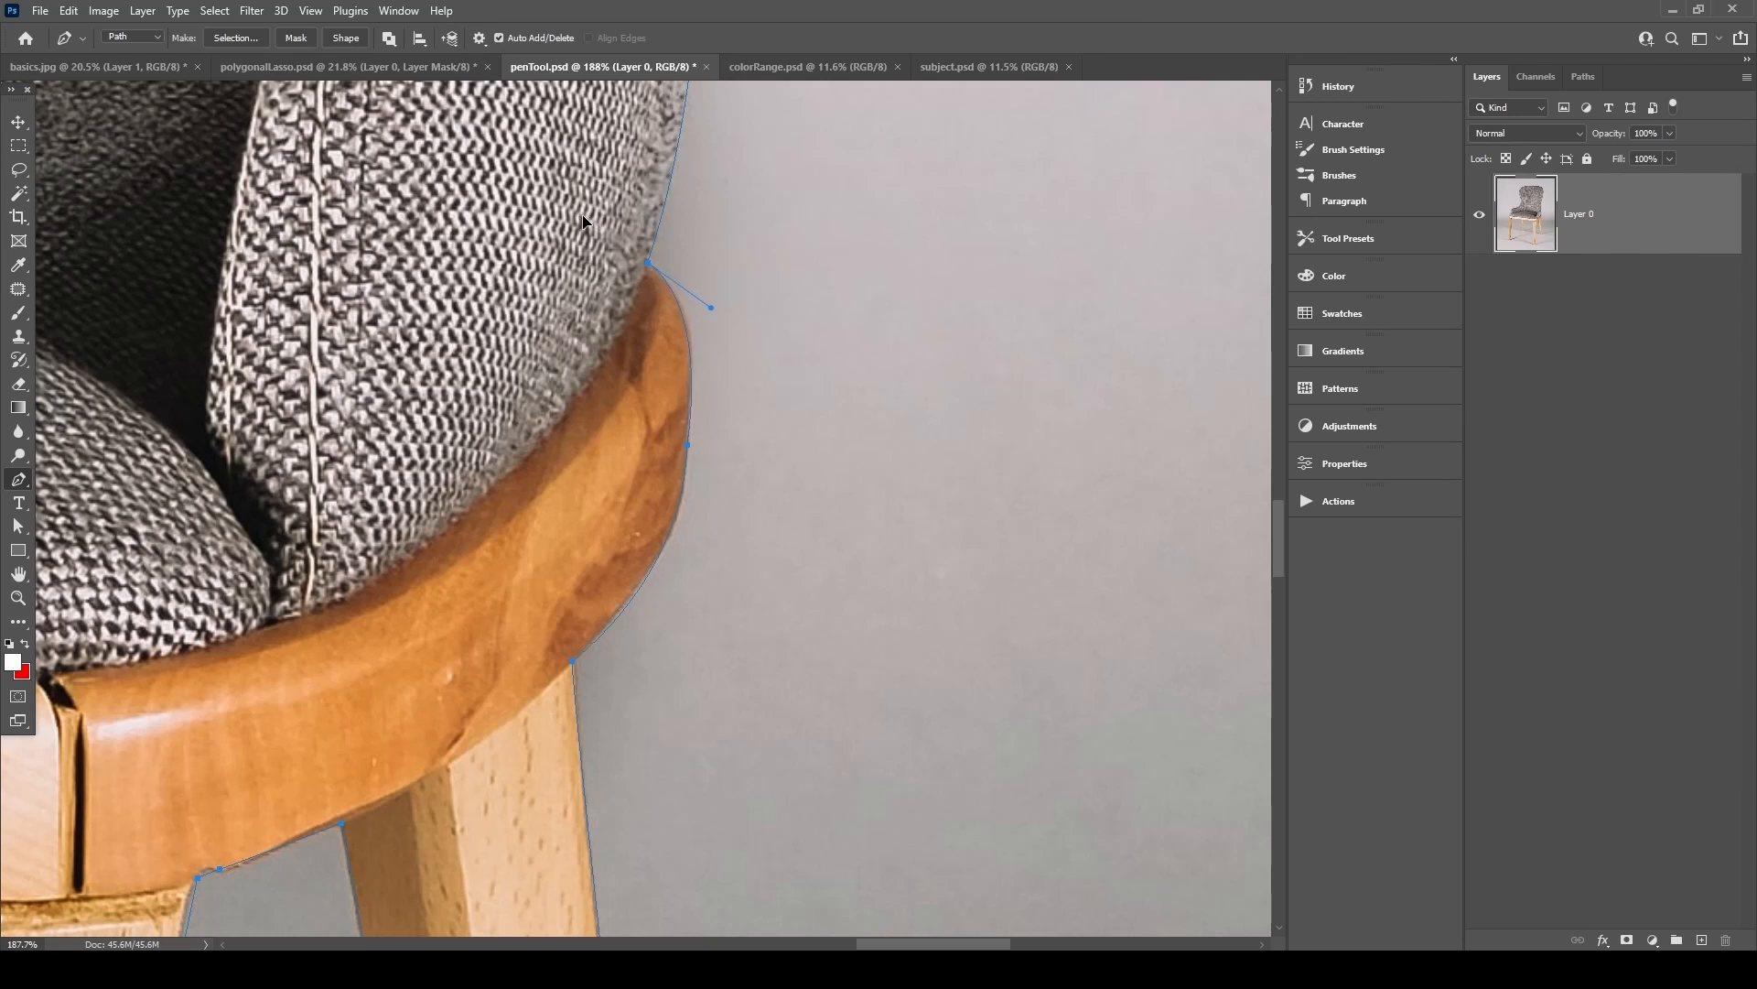
# Load the chair's work path as a selection and add it as a layer mask on Layer 0.
pyautogui.moveTo(714, 449); pyautogui.dragTo(604, 452)
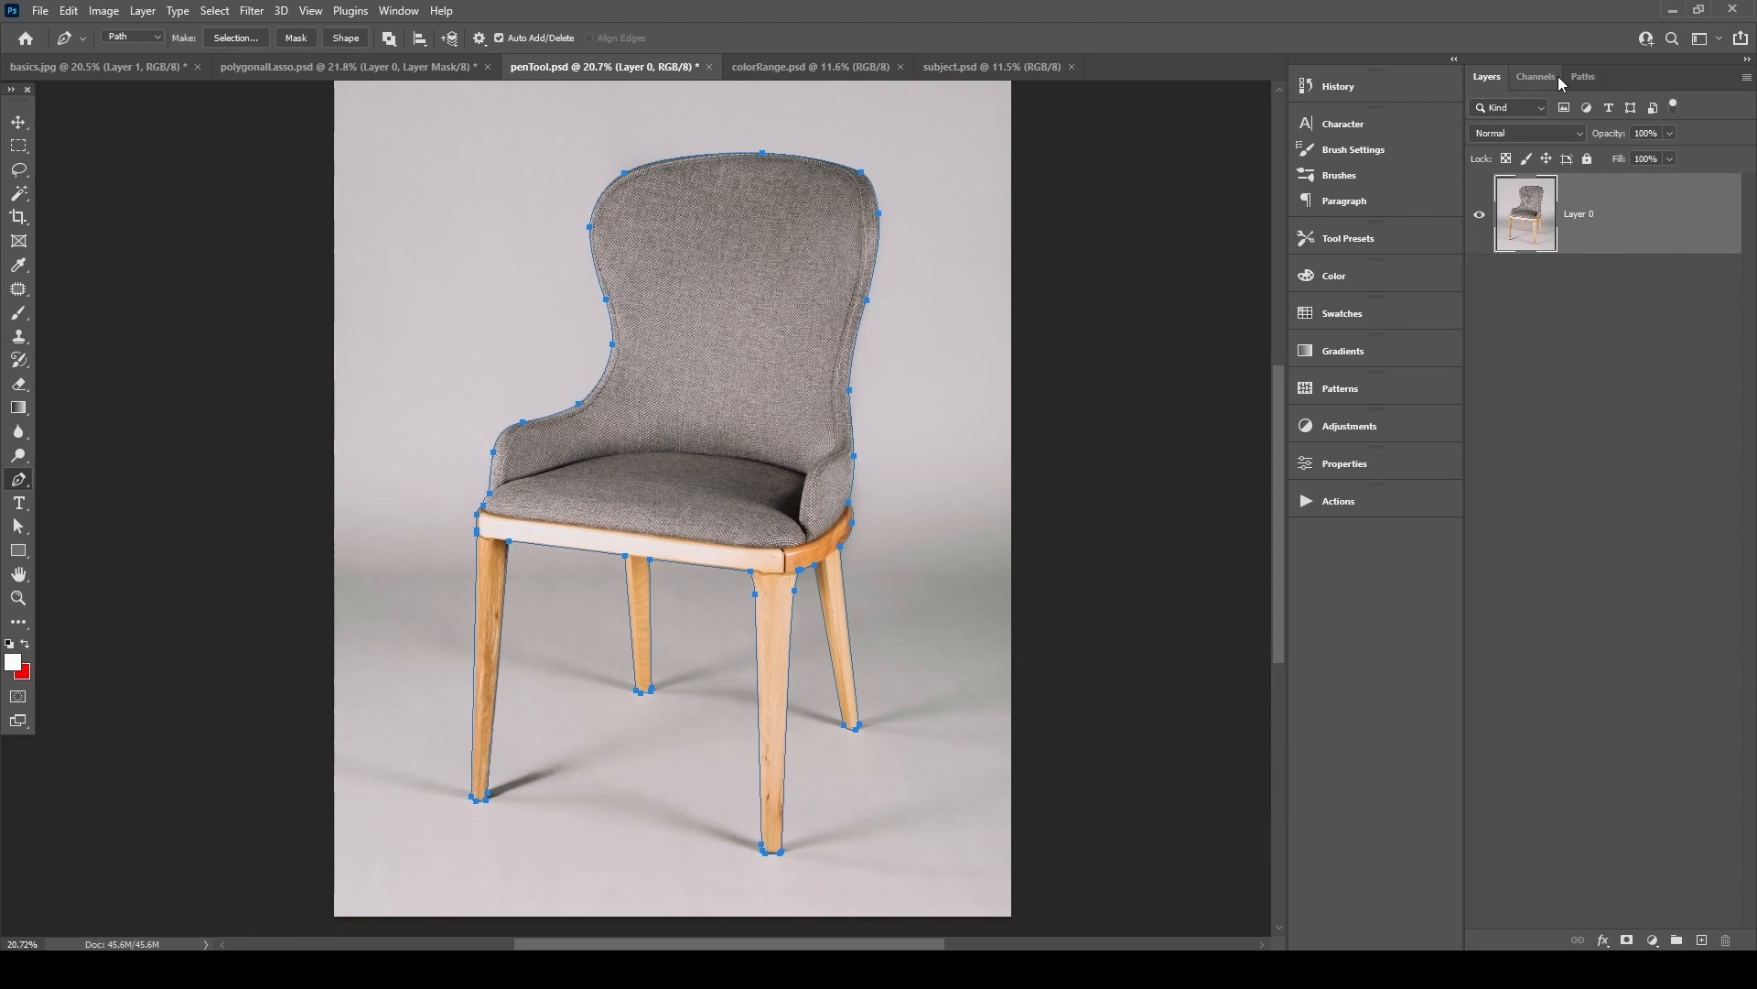
pyautogui.click(1586, 80)
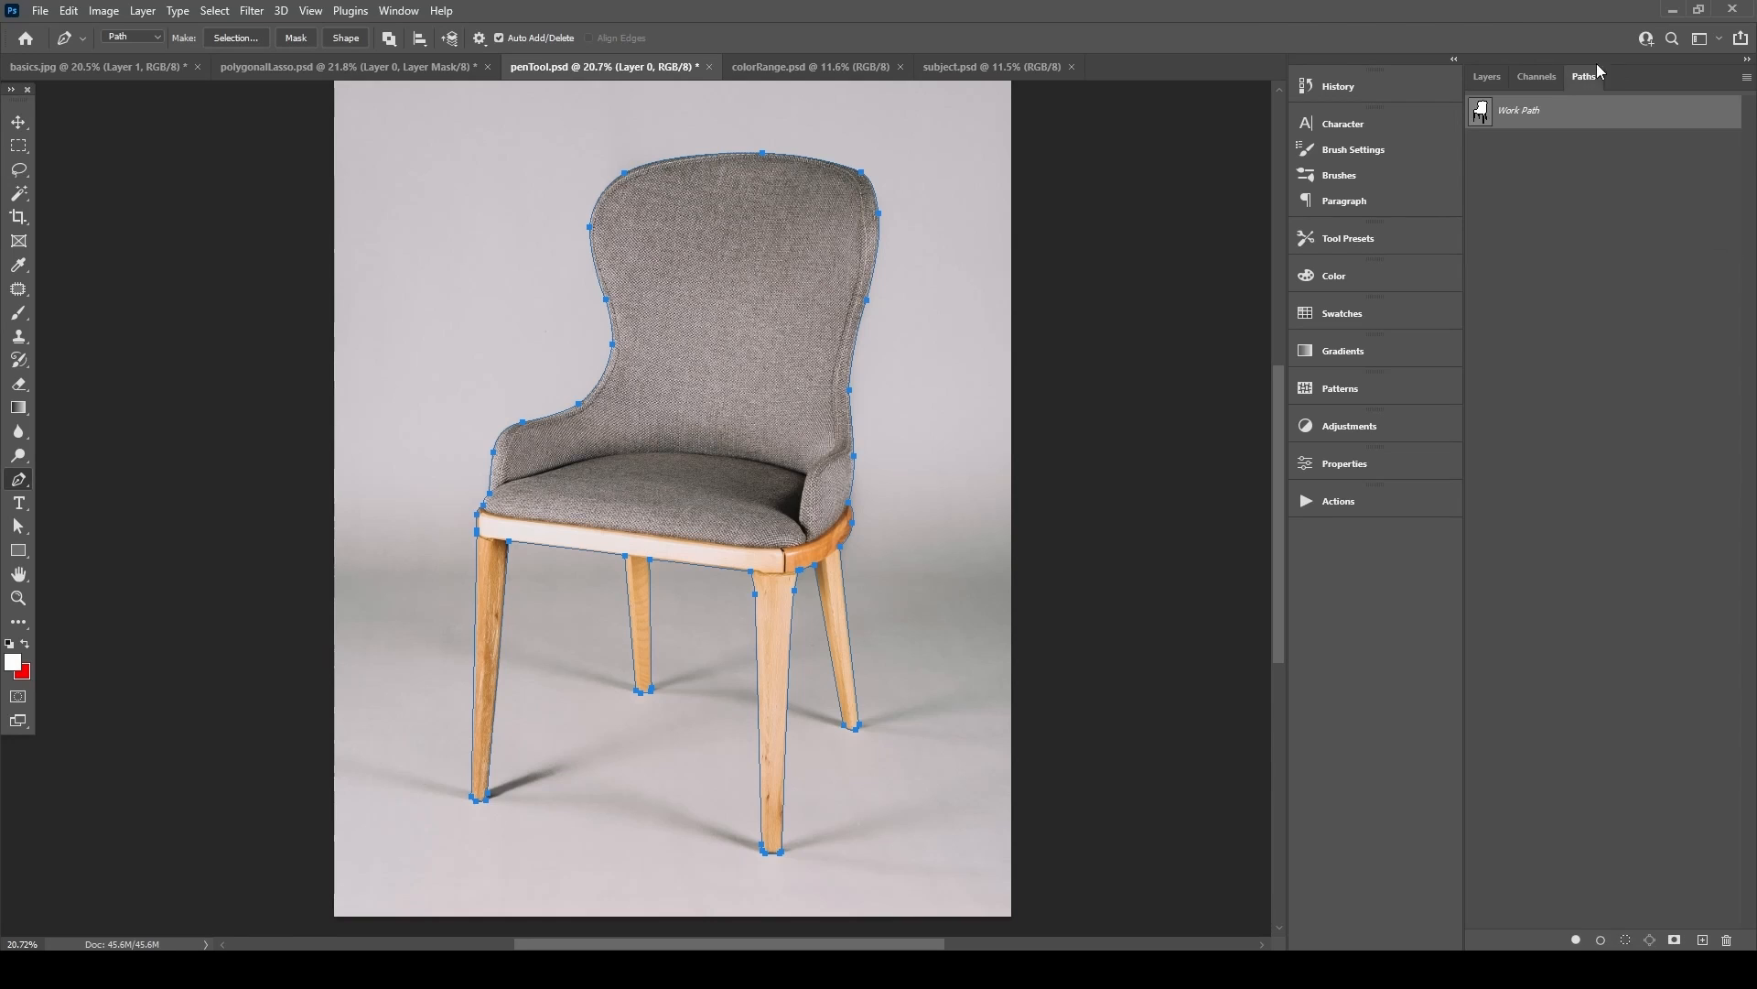
pyautogui.press('ctrl')
pyautogui.keyDown('ctrl'); pyautogui.click(1483, 116); pyautogui.keyUp('ctrl')
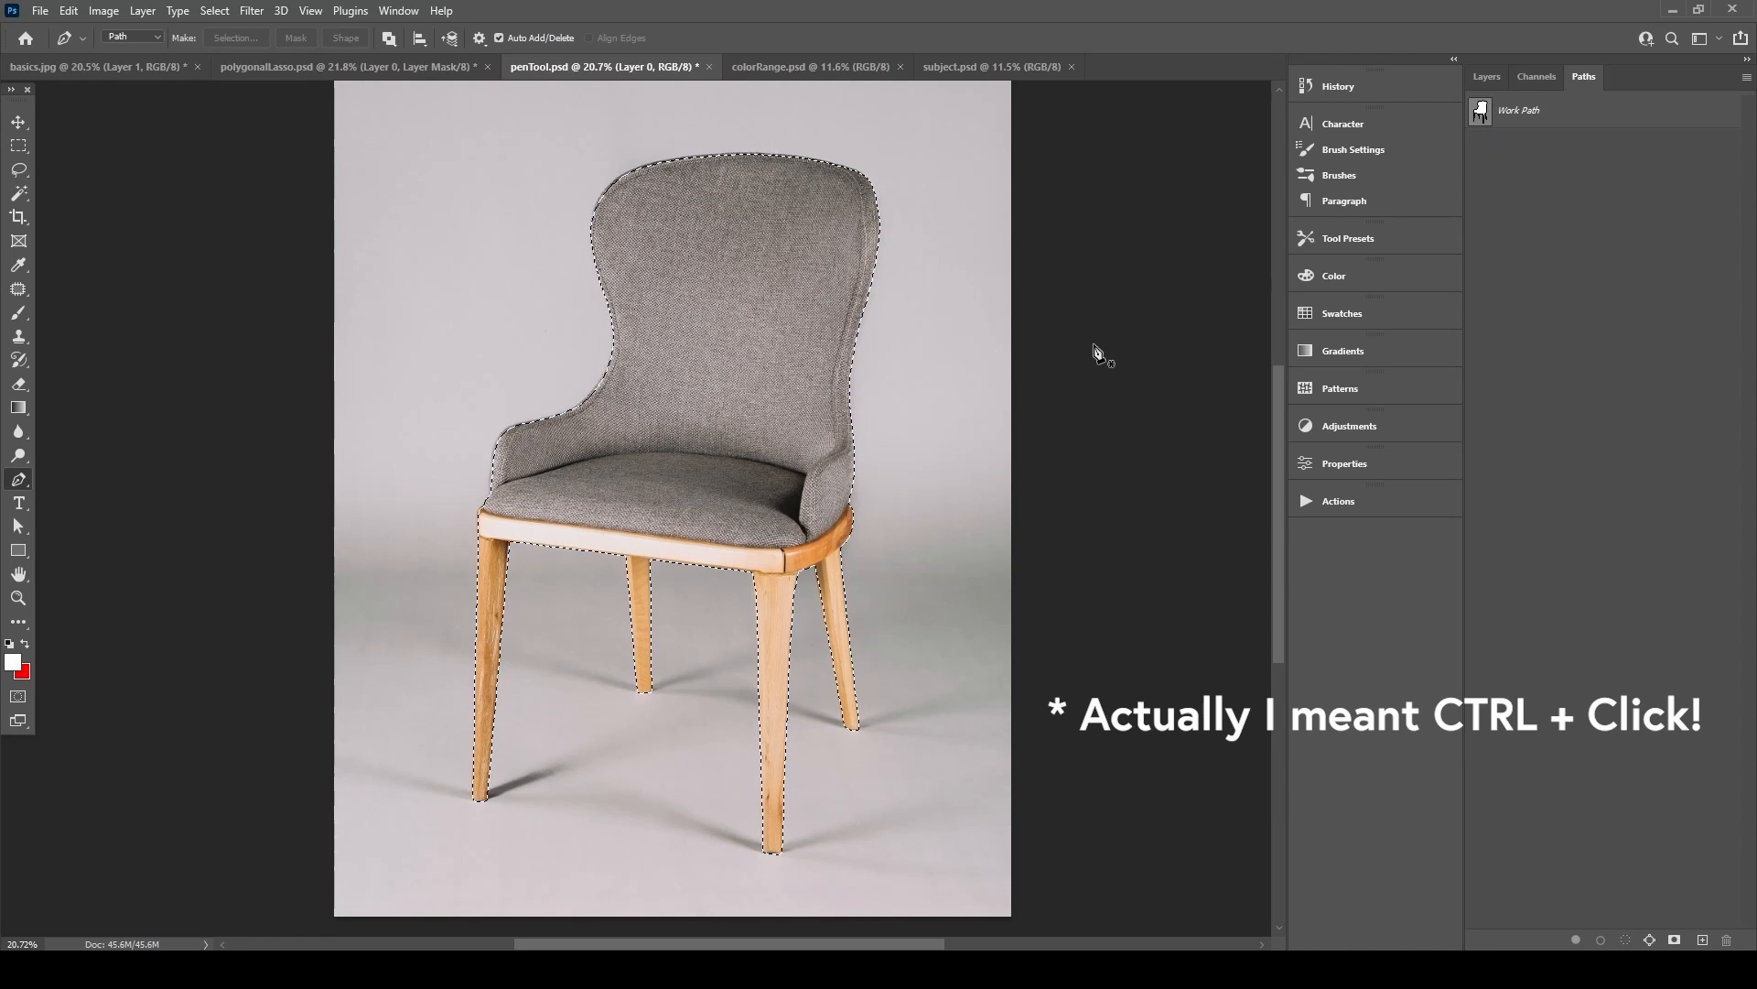
pyautogui.click(1486, 78)
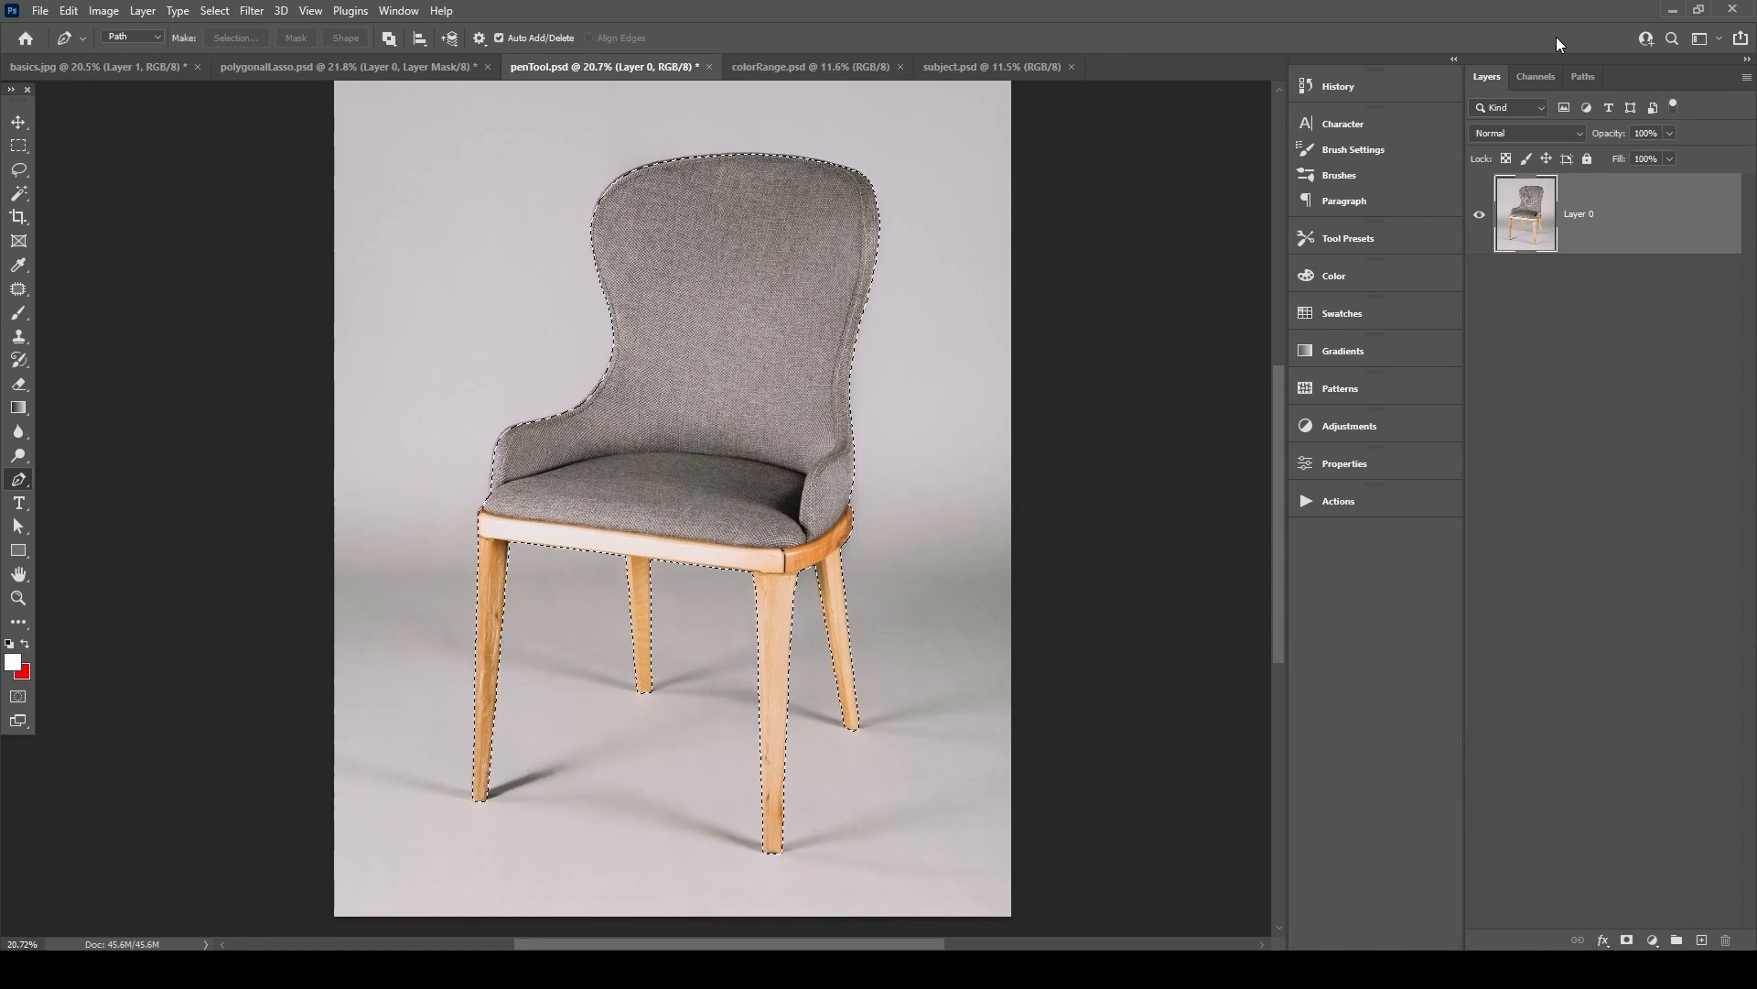
pyautogui.click(1627, 940)
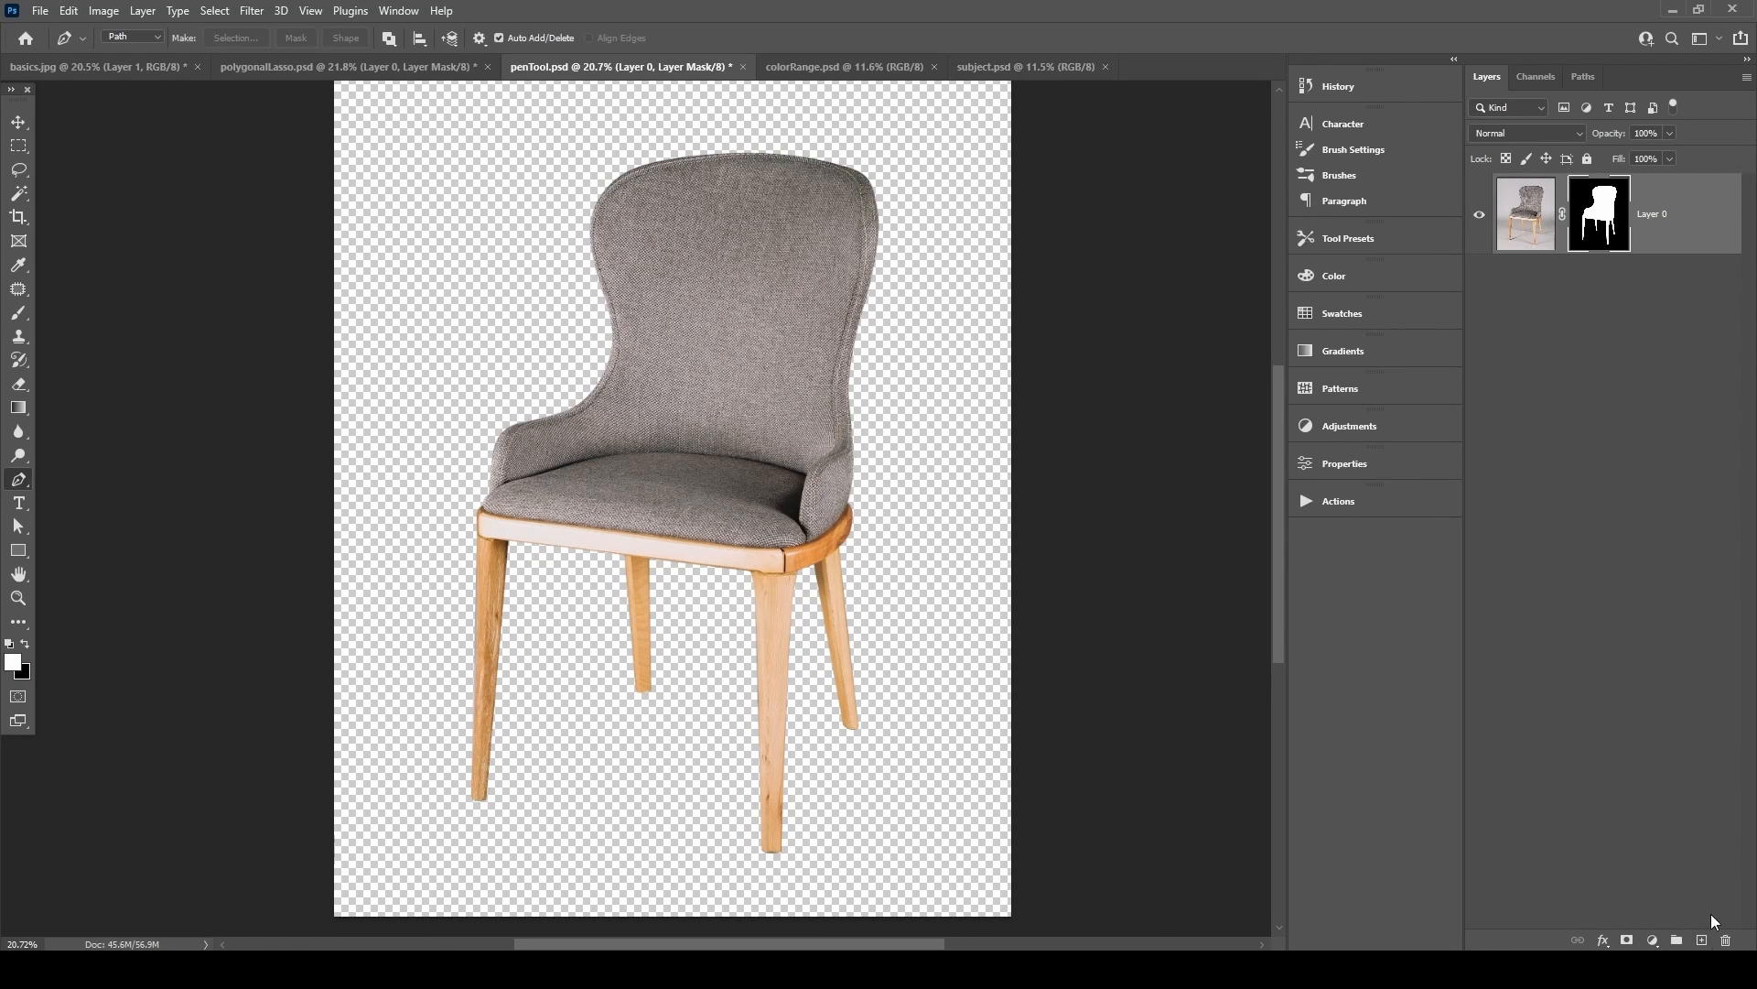
# Add a new layer beneath the masked chair, fill it with the red background color, and activate the Move tool.
pyautogui.keyDown('ctrl'); pyautogui.click(1702, 940); pyautogui.keyUp('ctrl')
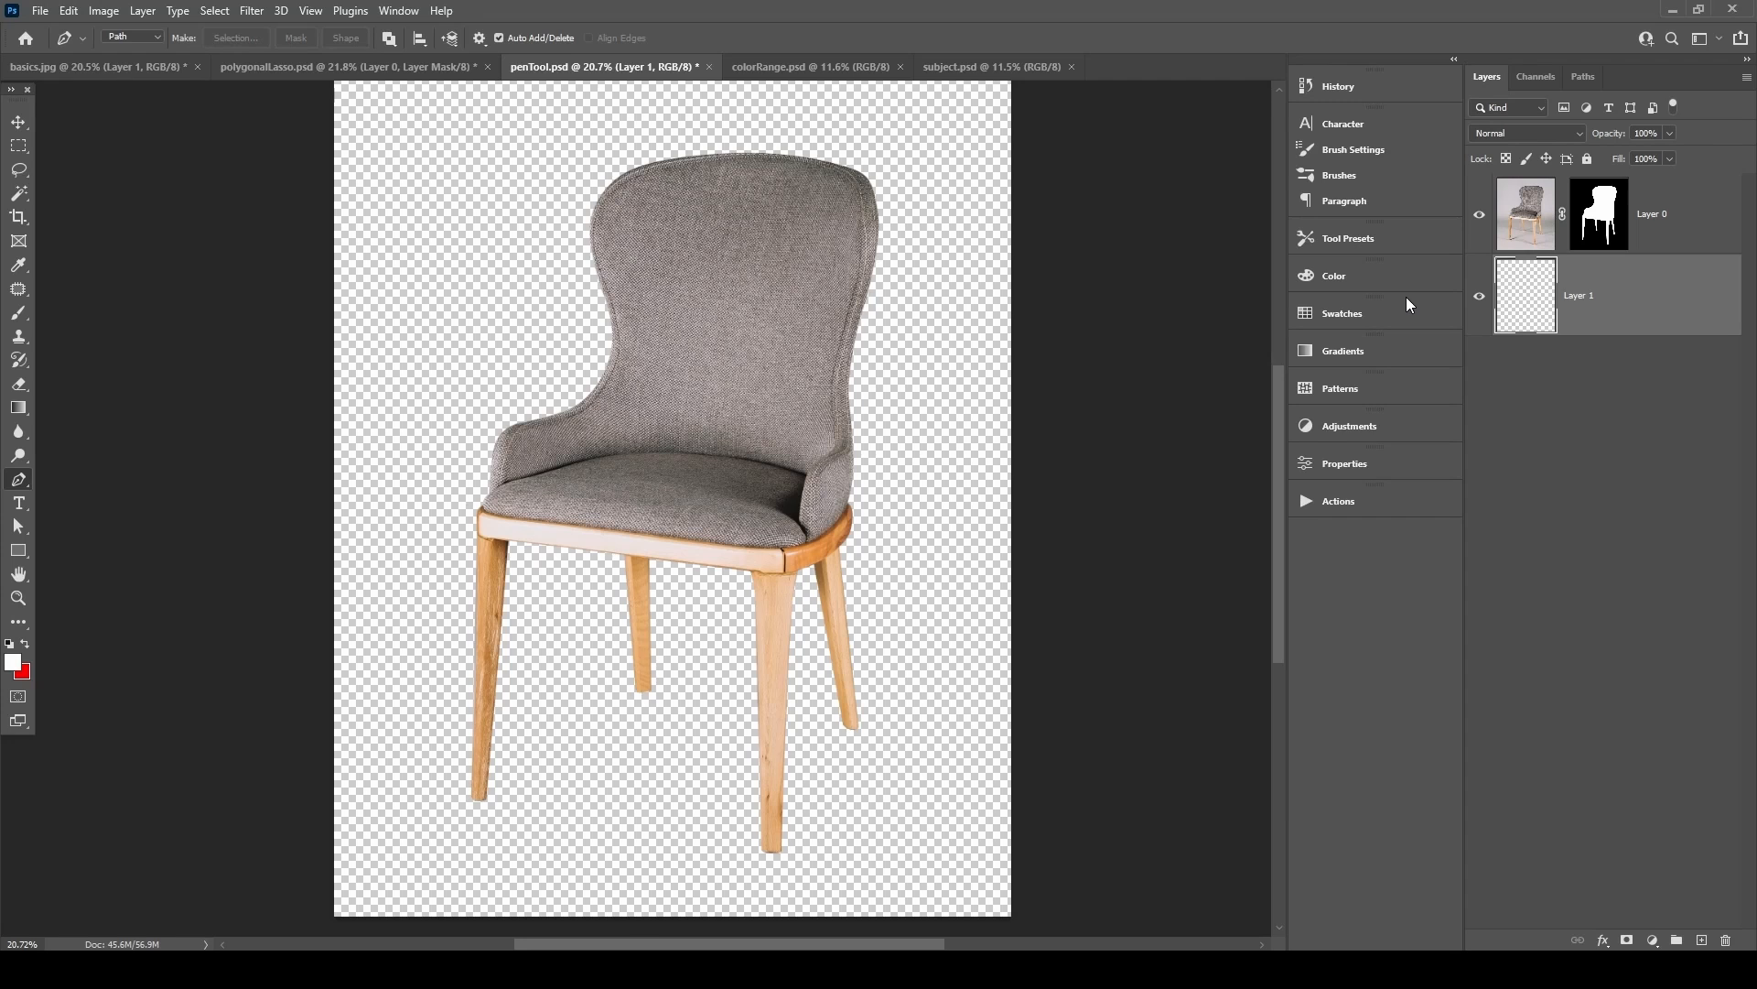
pyautogui.hotkey('ctrl', 'BackSpace')
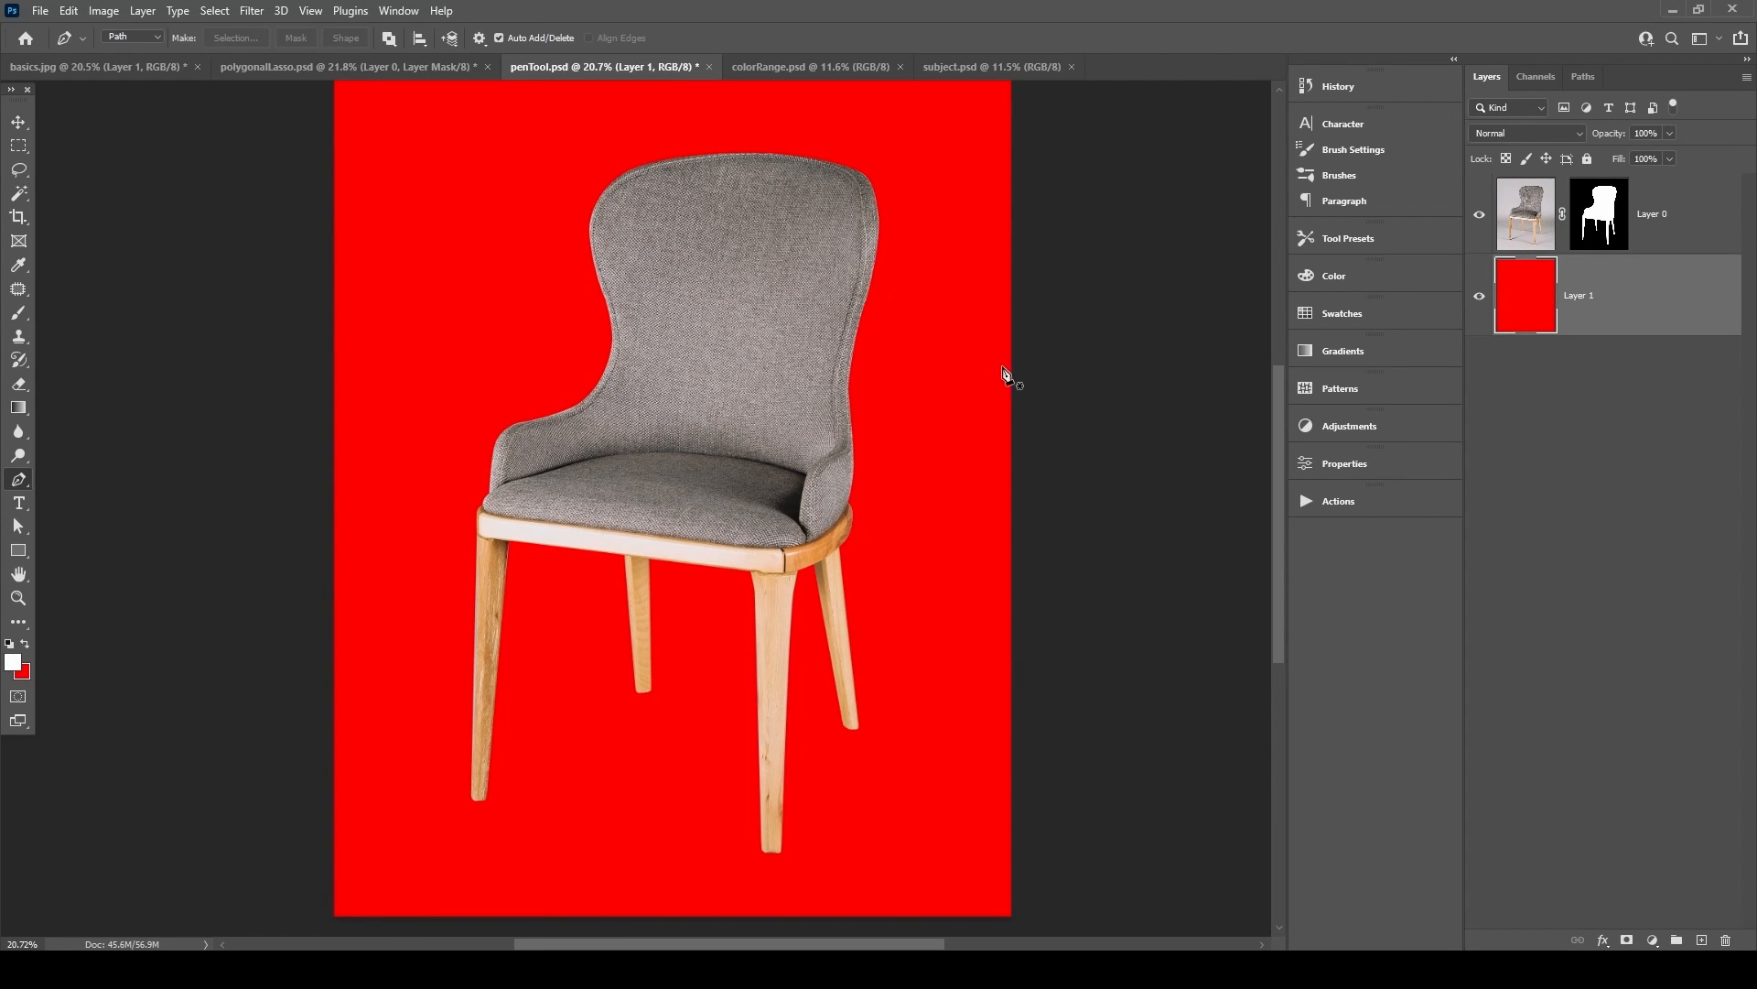
pyautogui.press('v')
# Examine the chair cutout's edges up close against the red background, from the backrest down to the seat frame.
pyautogui.moveTo(774, 619); pyautogui.dragTo(1000, 396)
pyautogui.moveTo(598, 394); pyautogui.dragTo(676, 553)
pyautogui.moveTo(959, 462); pyautogui.dragTo(692, 425)
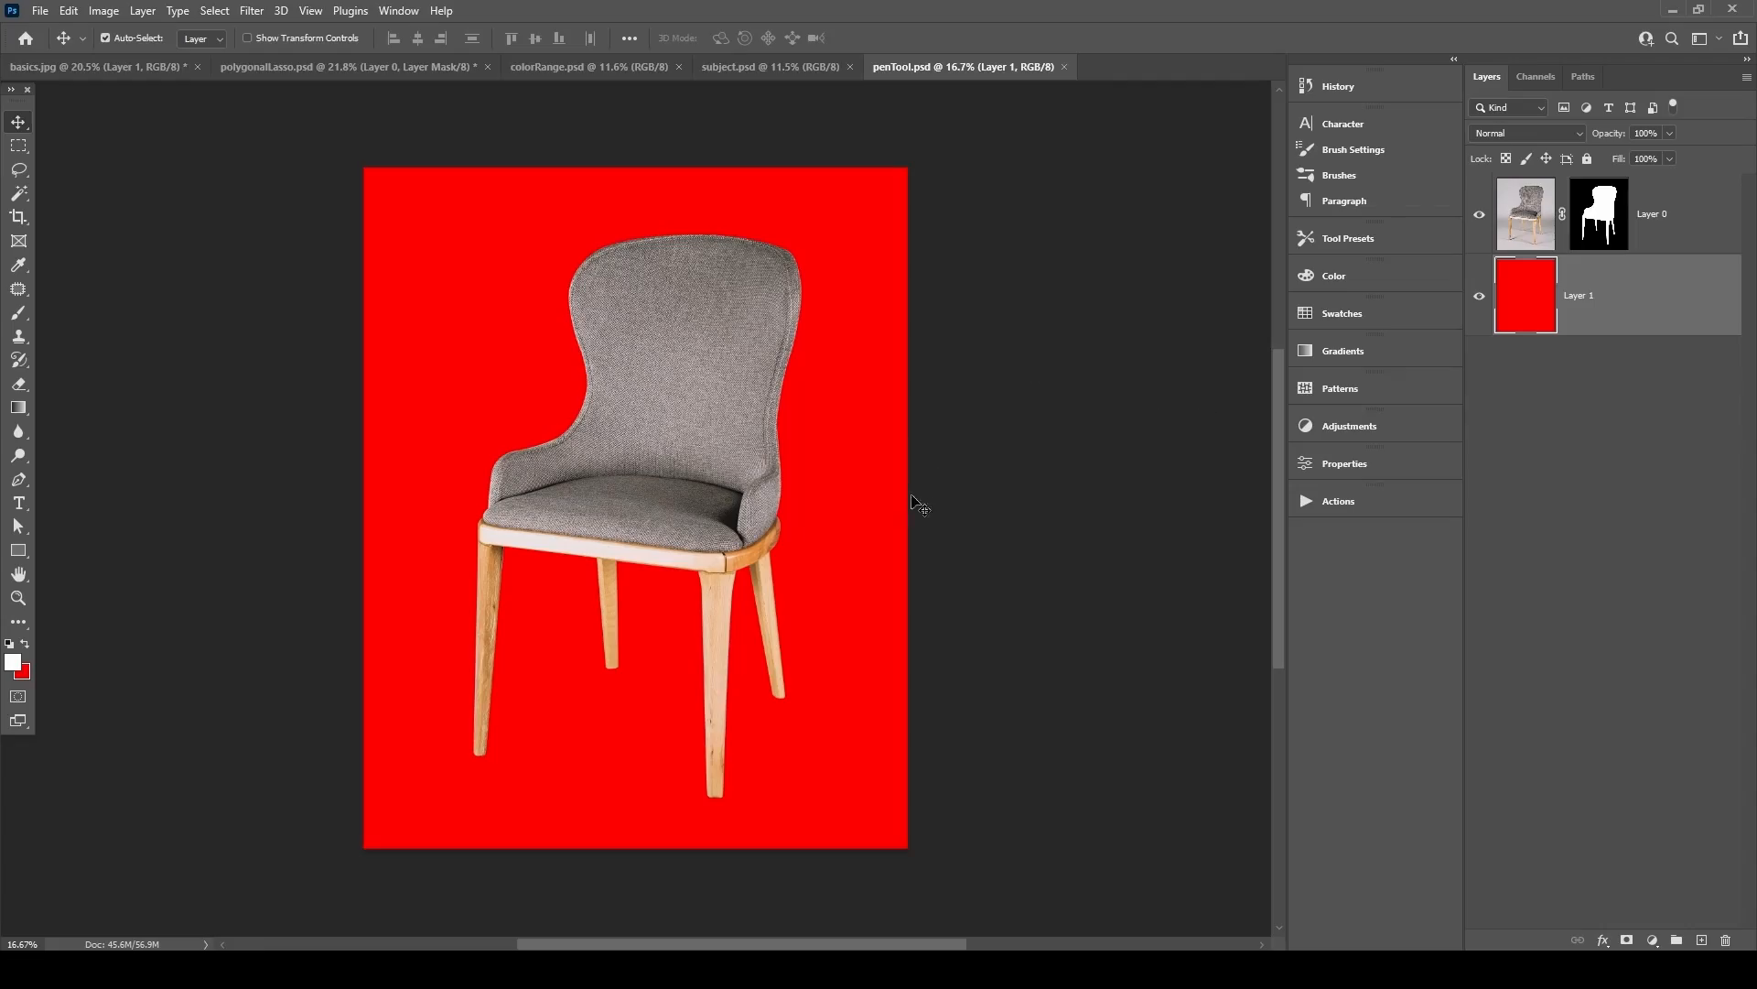
pyautogui.moveTo(800, 408); pyautogui.dragTo(649, 321)
pyautogui.moveTo(509, 359); pyautogui.dragTo(551, 336)
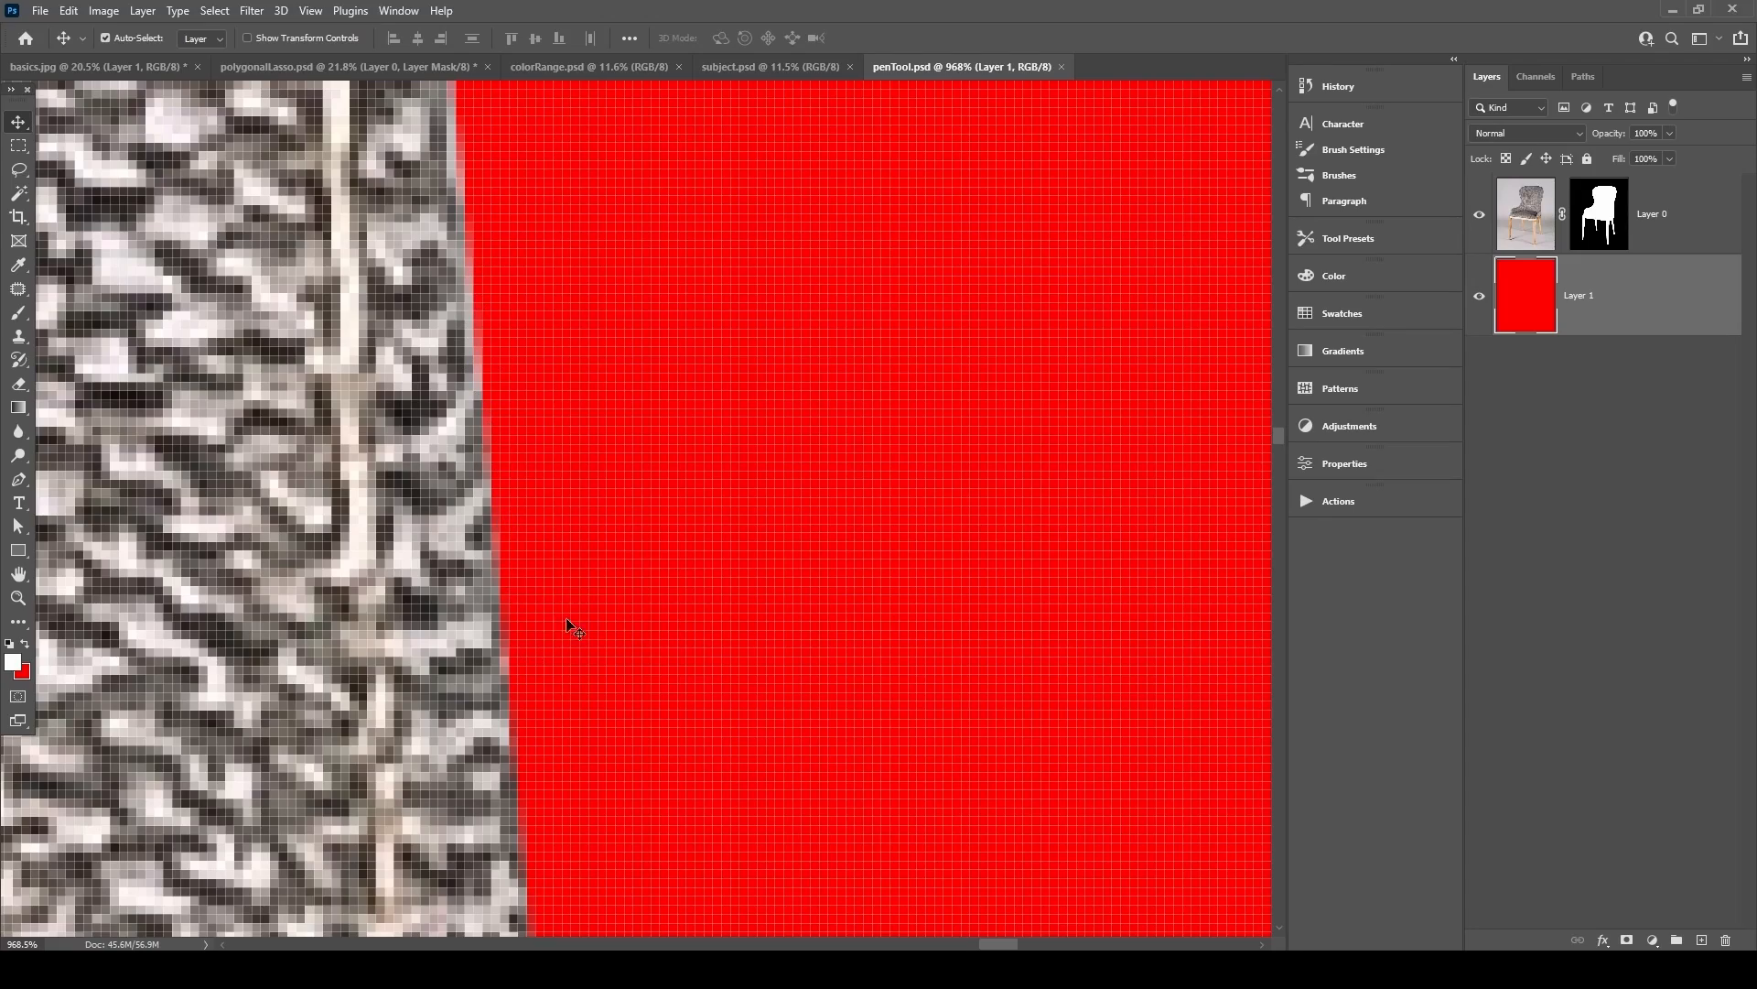
pyautogui.moveTo(563, 597); pyautogui.dragTo(412, 723)
pyautogui.moveTo(611, 604); pyautogui.dragTo(794, 110)
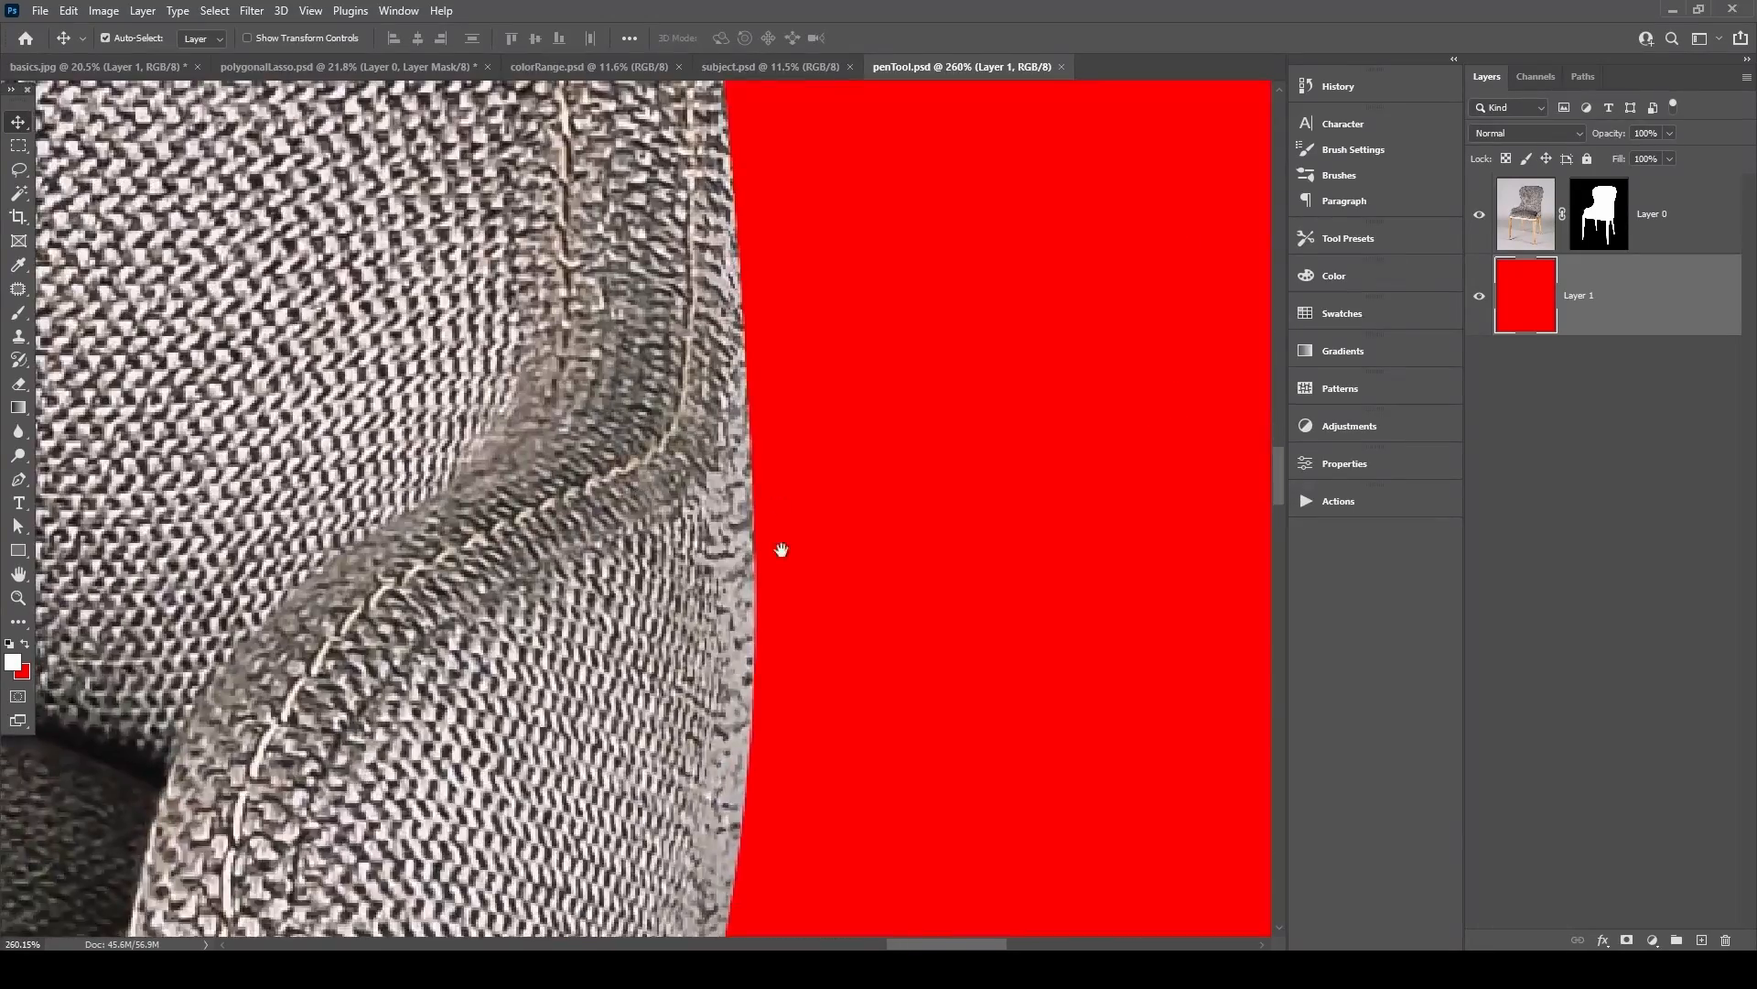
pyautogui.moveTo(720, 792); pyautogui.dragTo(824, 446)
pyautogui.moveTo(773, 583); pyautogui.dragTo(605, 630)
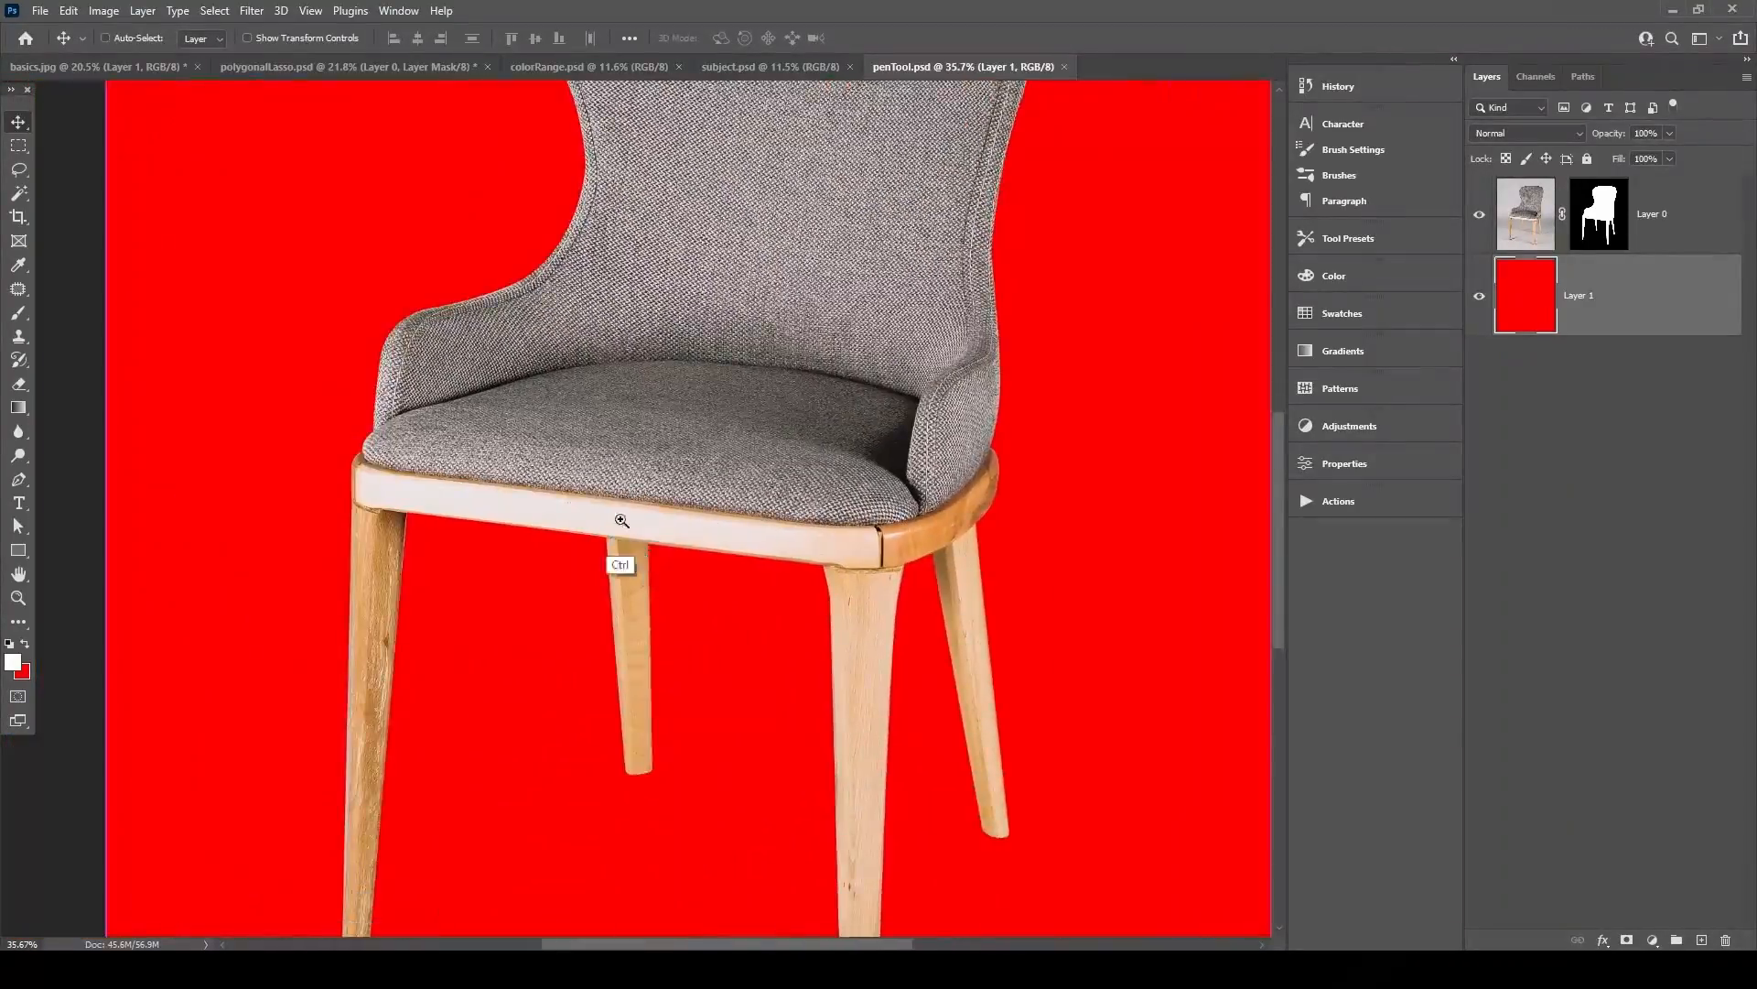
pyautogui.moveTo(622, 520); pyautogui.dragTo(609, 505)
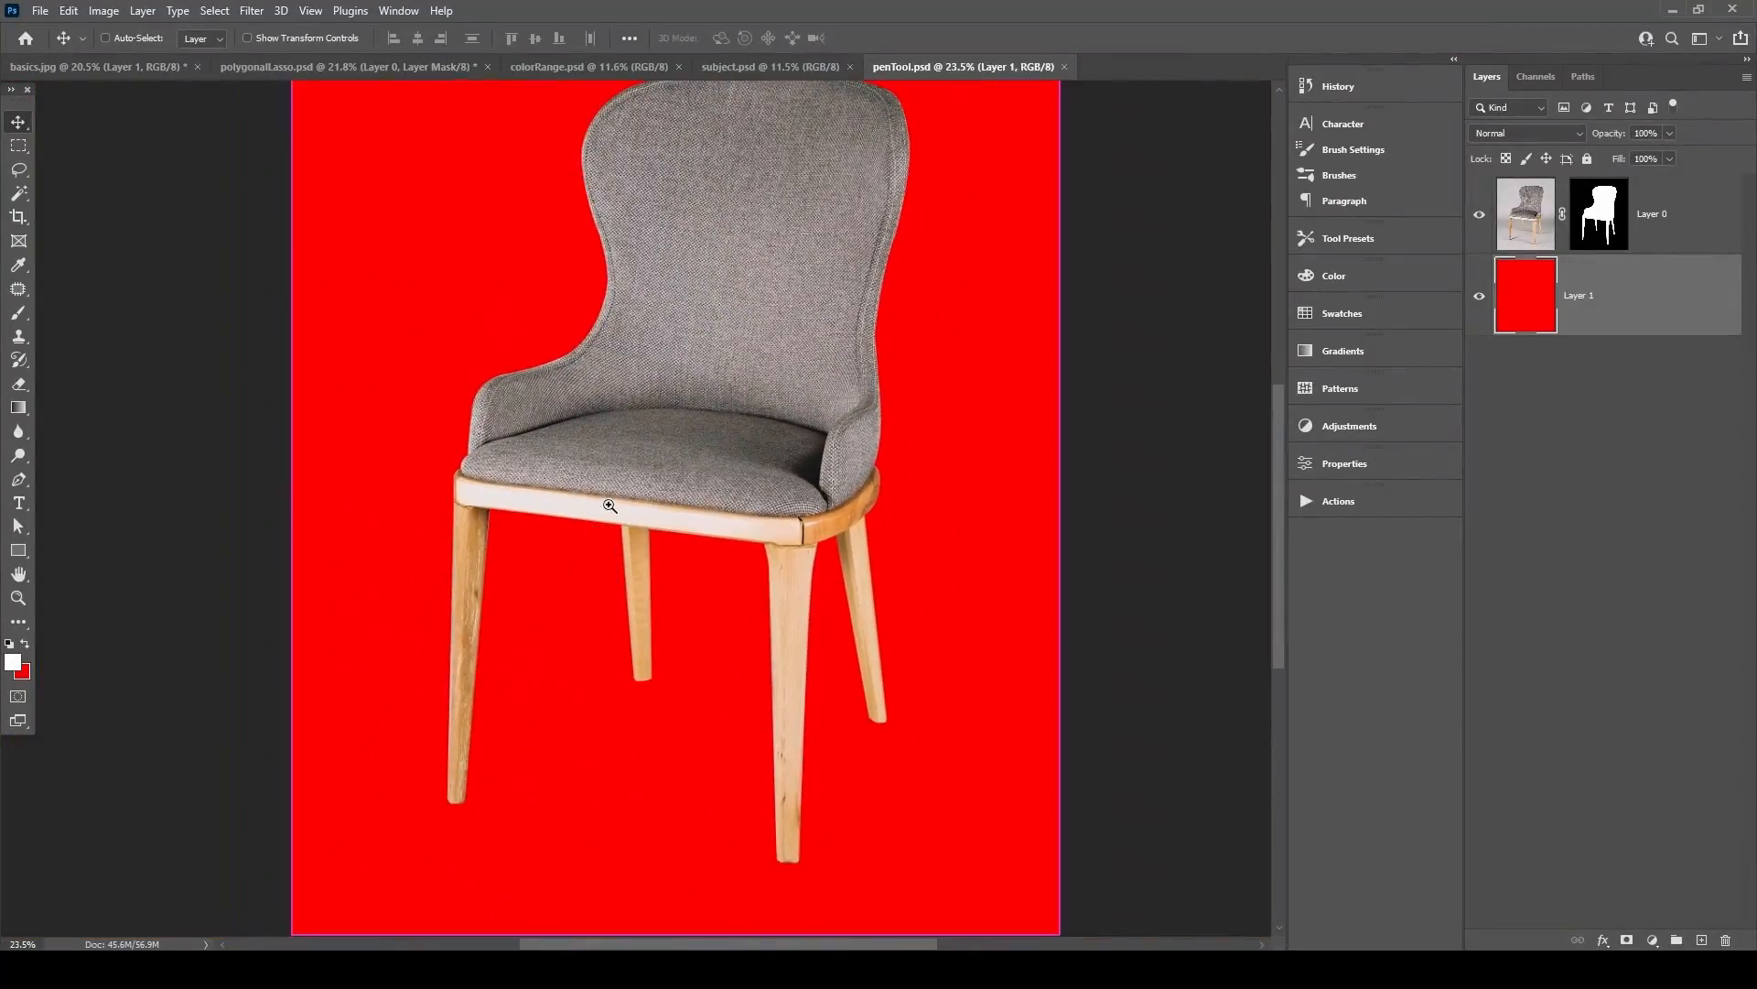
# Switch to basics.jpg and examine the sock cutout's edge up close with the Lasso tool ready.
pyautogui.click(109, 68)
pyautogui.moveTo(829, 622); pyautogui.dragTo(930, 505)
pyautogui.moveTo(811, 660); pyautogui.dragTo(901, 449)
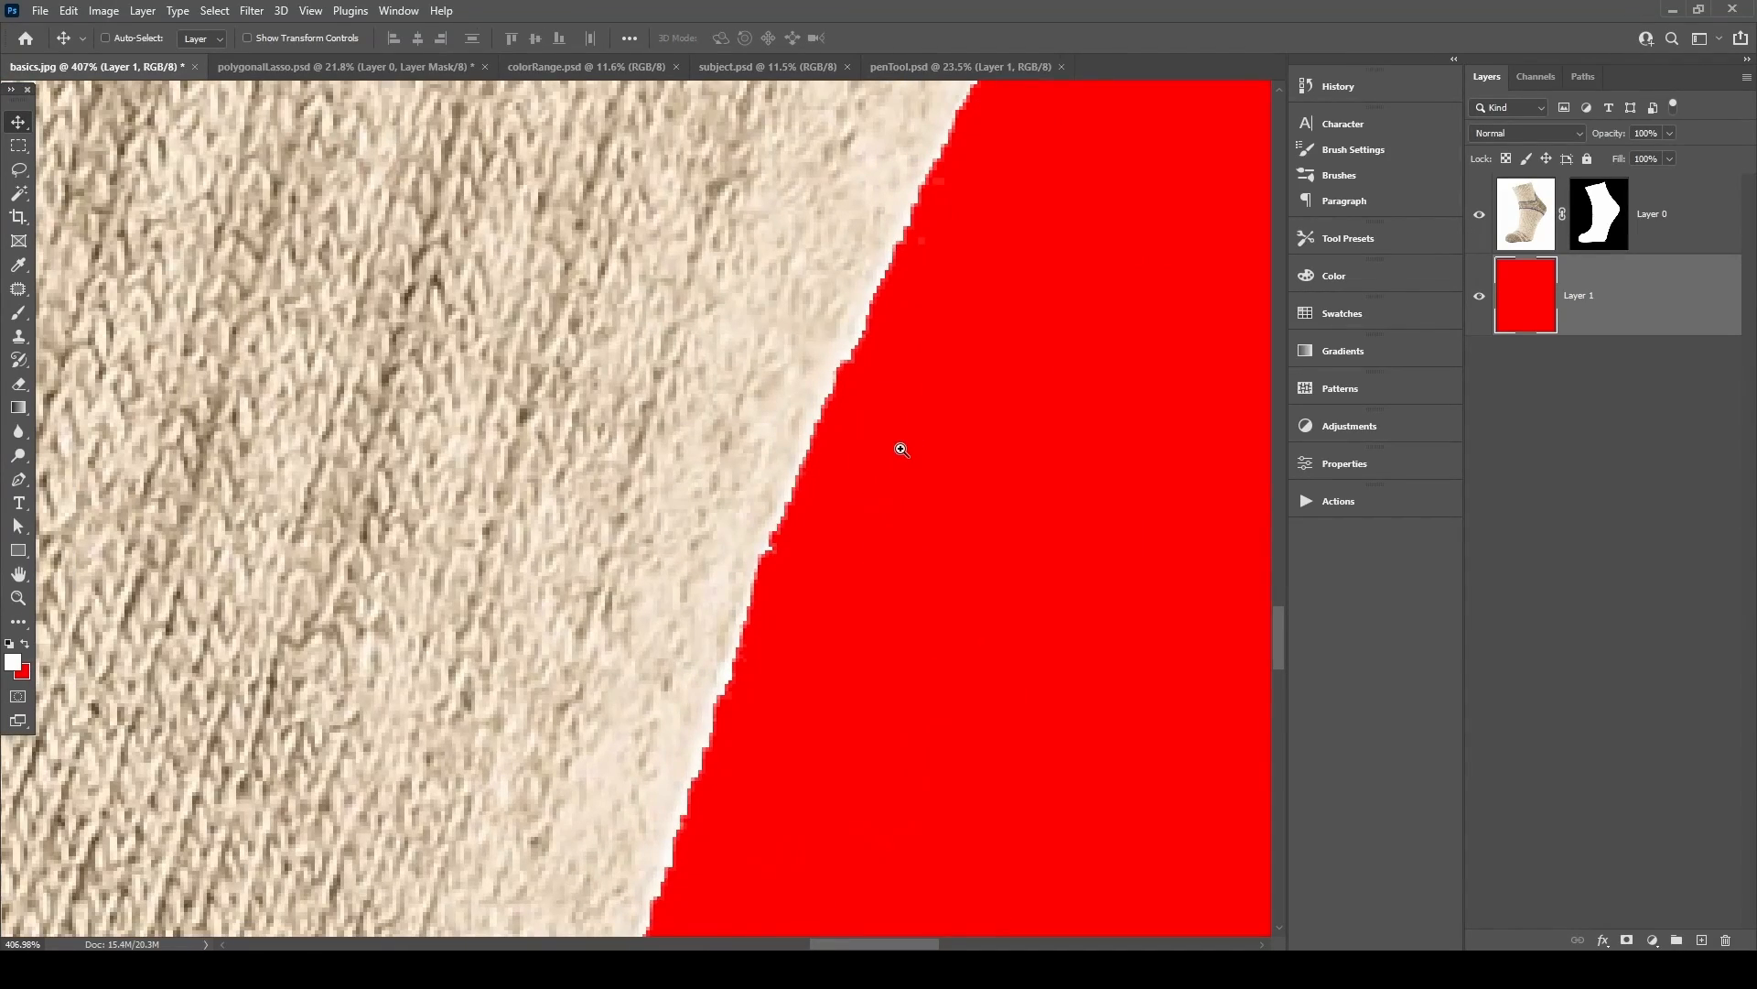
pyautogui.press('l')
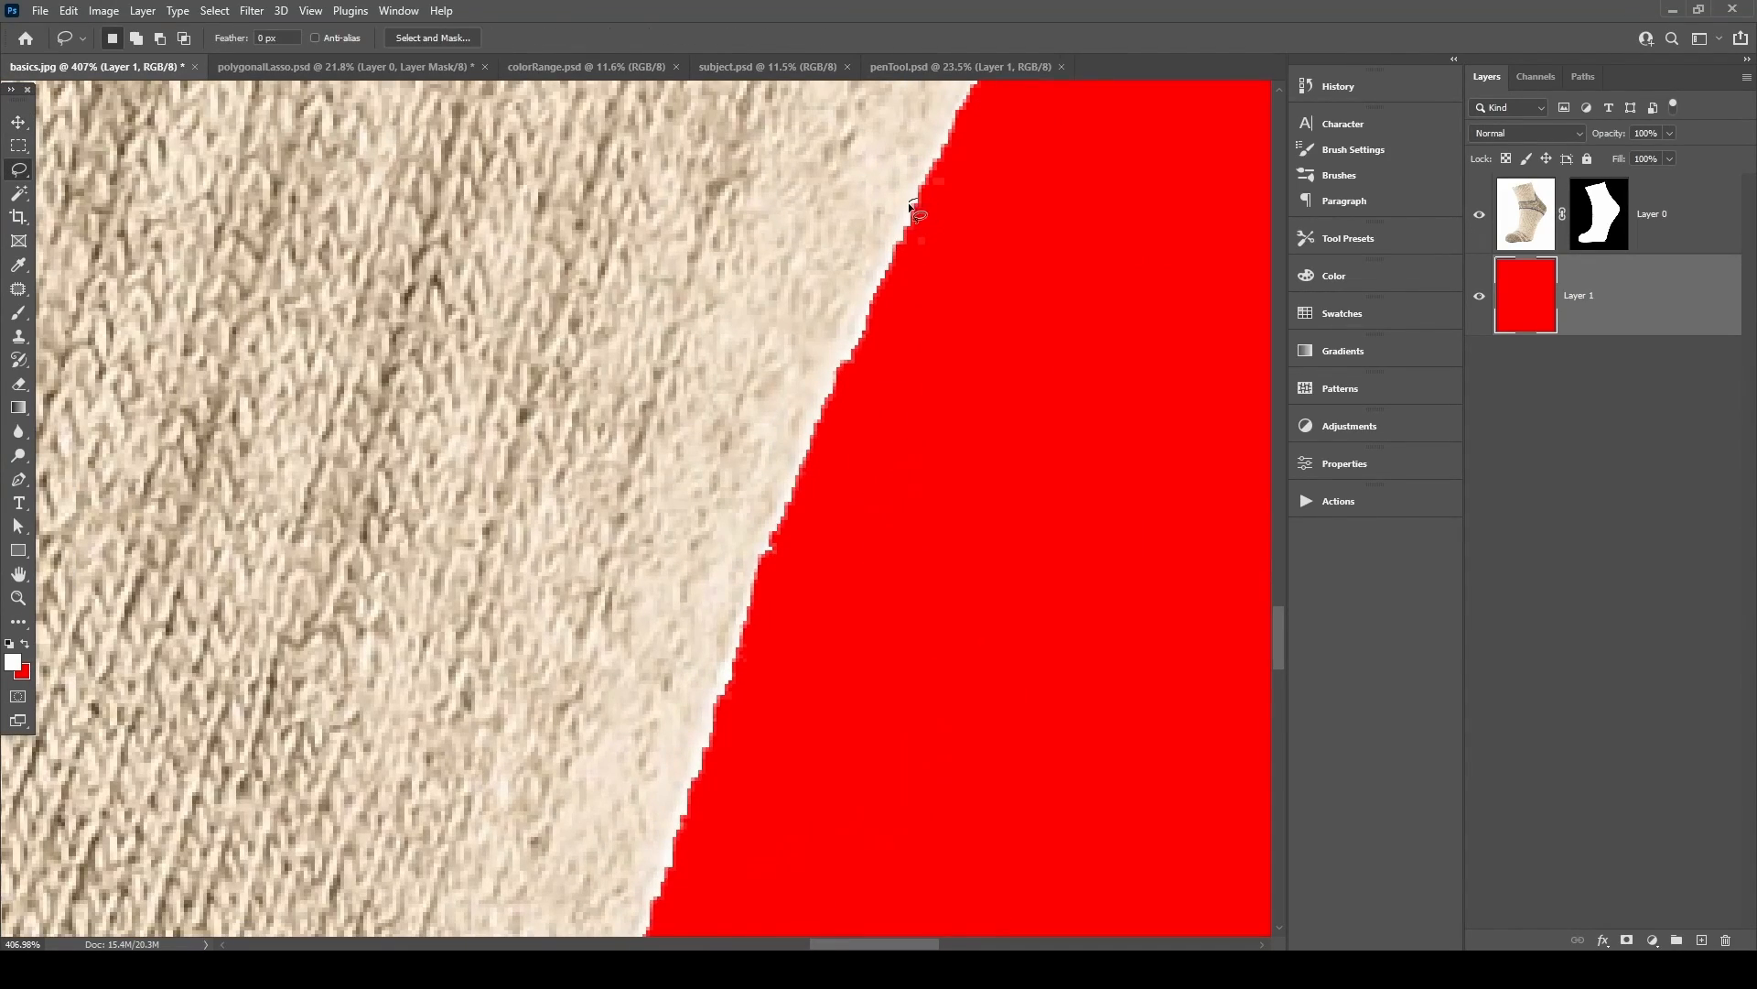
pyautogui.moveTo(893, 258); pyautogui.dragTo(824, 412)
pyautogui.moveTo(659, 396); pyautogui.dragTo(539, 499)
pyautogui.moveTo(529, 838); pyautogui.dragTo(738, 512)
pyautogui.moveTo(522, 471); pyautogui.dragTo(735, 520)
# Lasso the leftover background strip beneath the sock's heel, remove it on Layer 0's mask, and deselect.
pyautogui.click(1588, 213)
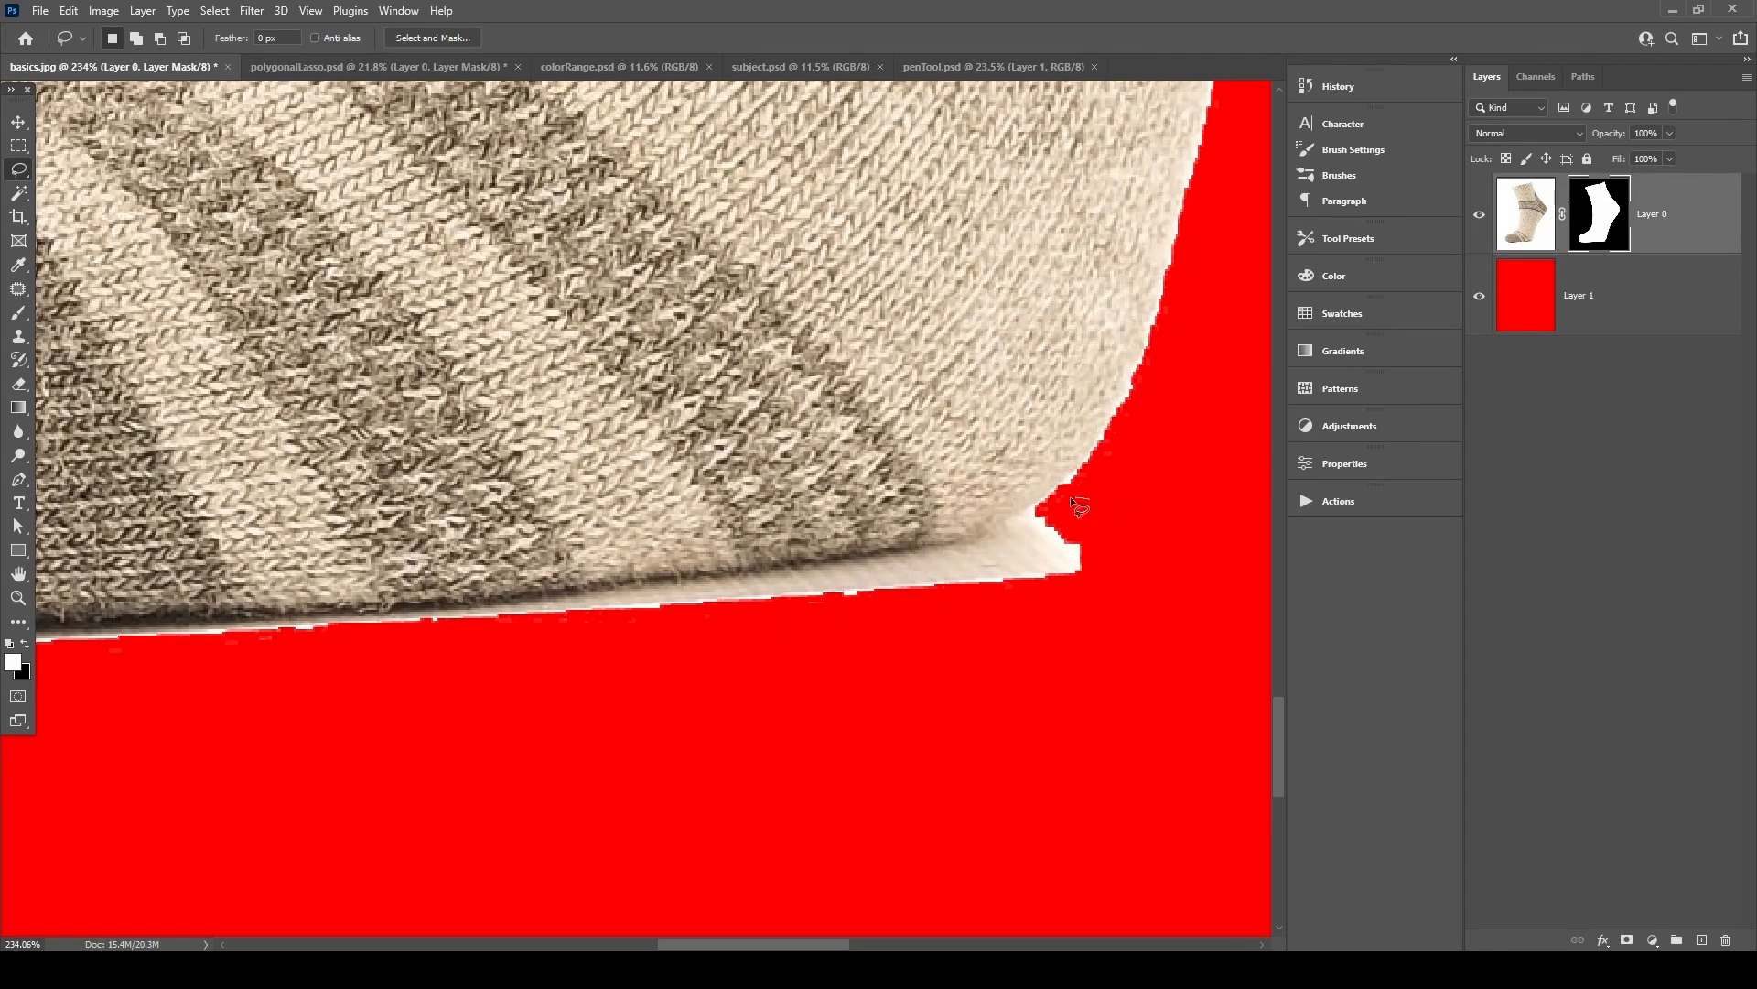
pyautogui.moveTo(758, 578); pyautogui.dragTo(1085, 500)
pyautogui.press('Delete')
pyautogui.hotkey('ctrl', 'd')
# Examine the trimmed sock edge at pixel level and compare it with the front-right leg's edge in penTool.psd.
pyautogui.scroll(5, 776, 586)
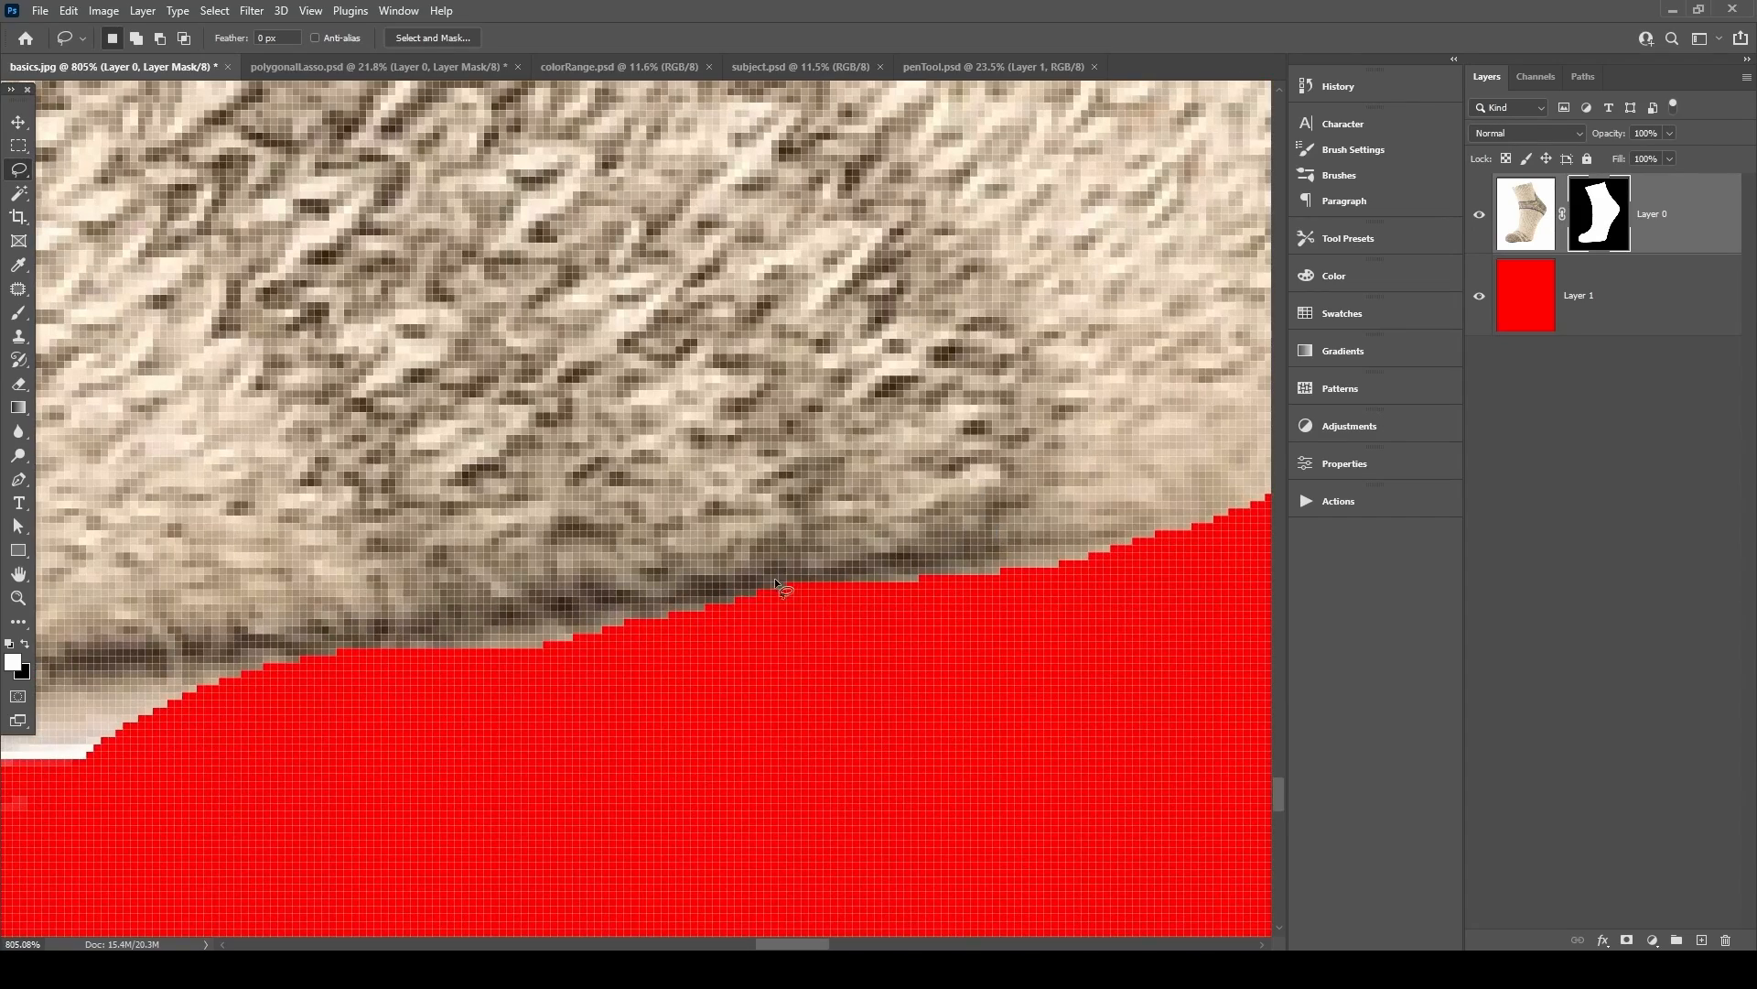
pyautogui.scroll(3, 789, 589)
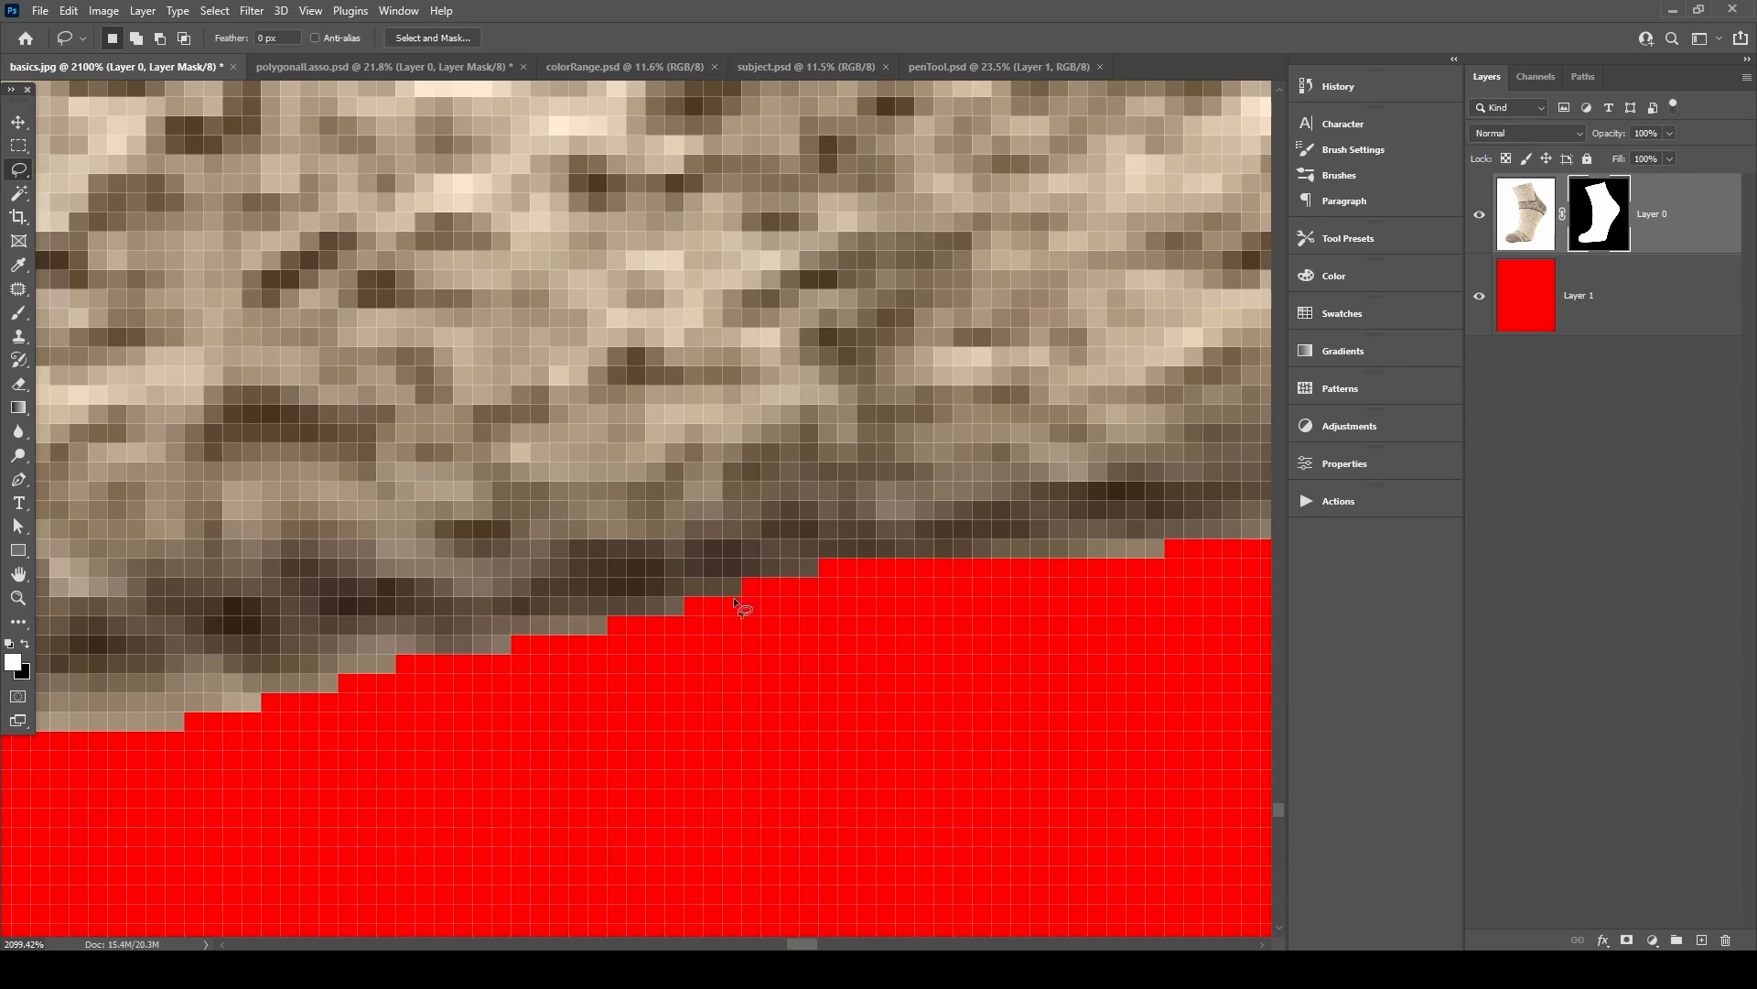
pyautogui.scroll(-6, 727, 591)
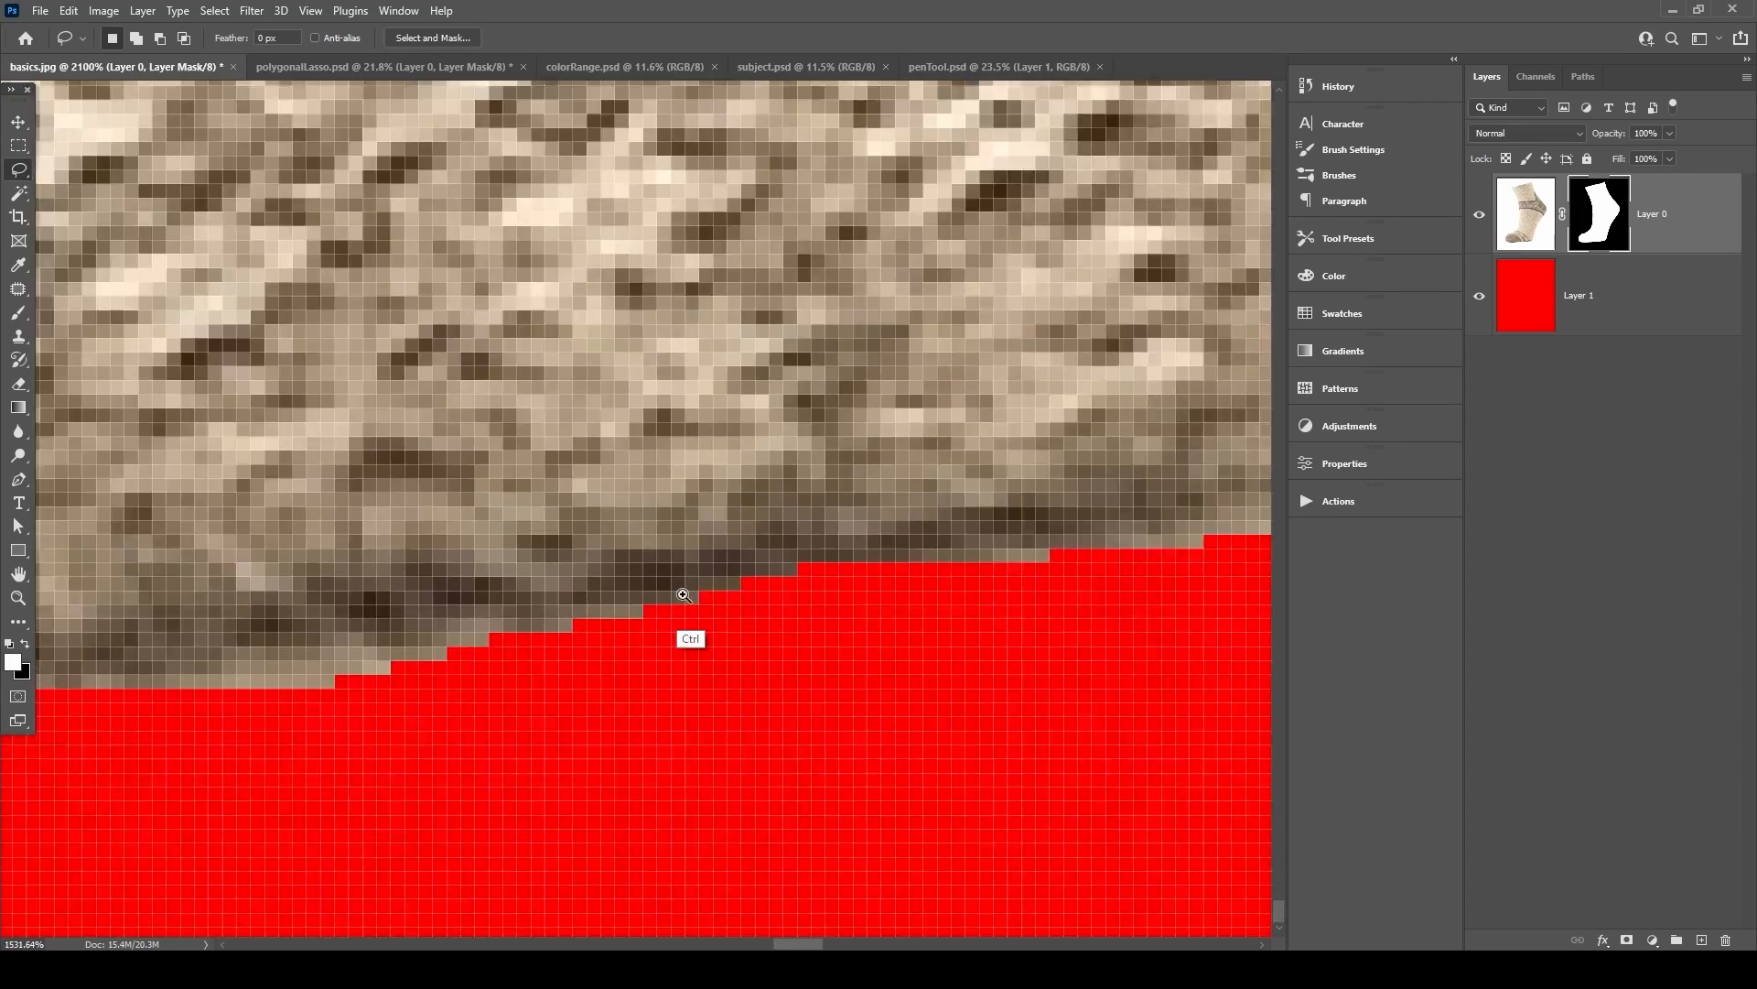
pyautogui.scroll(-2, 418, 192)
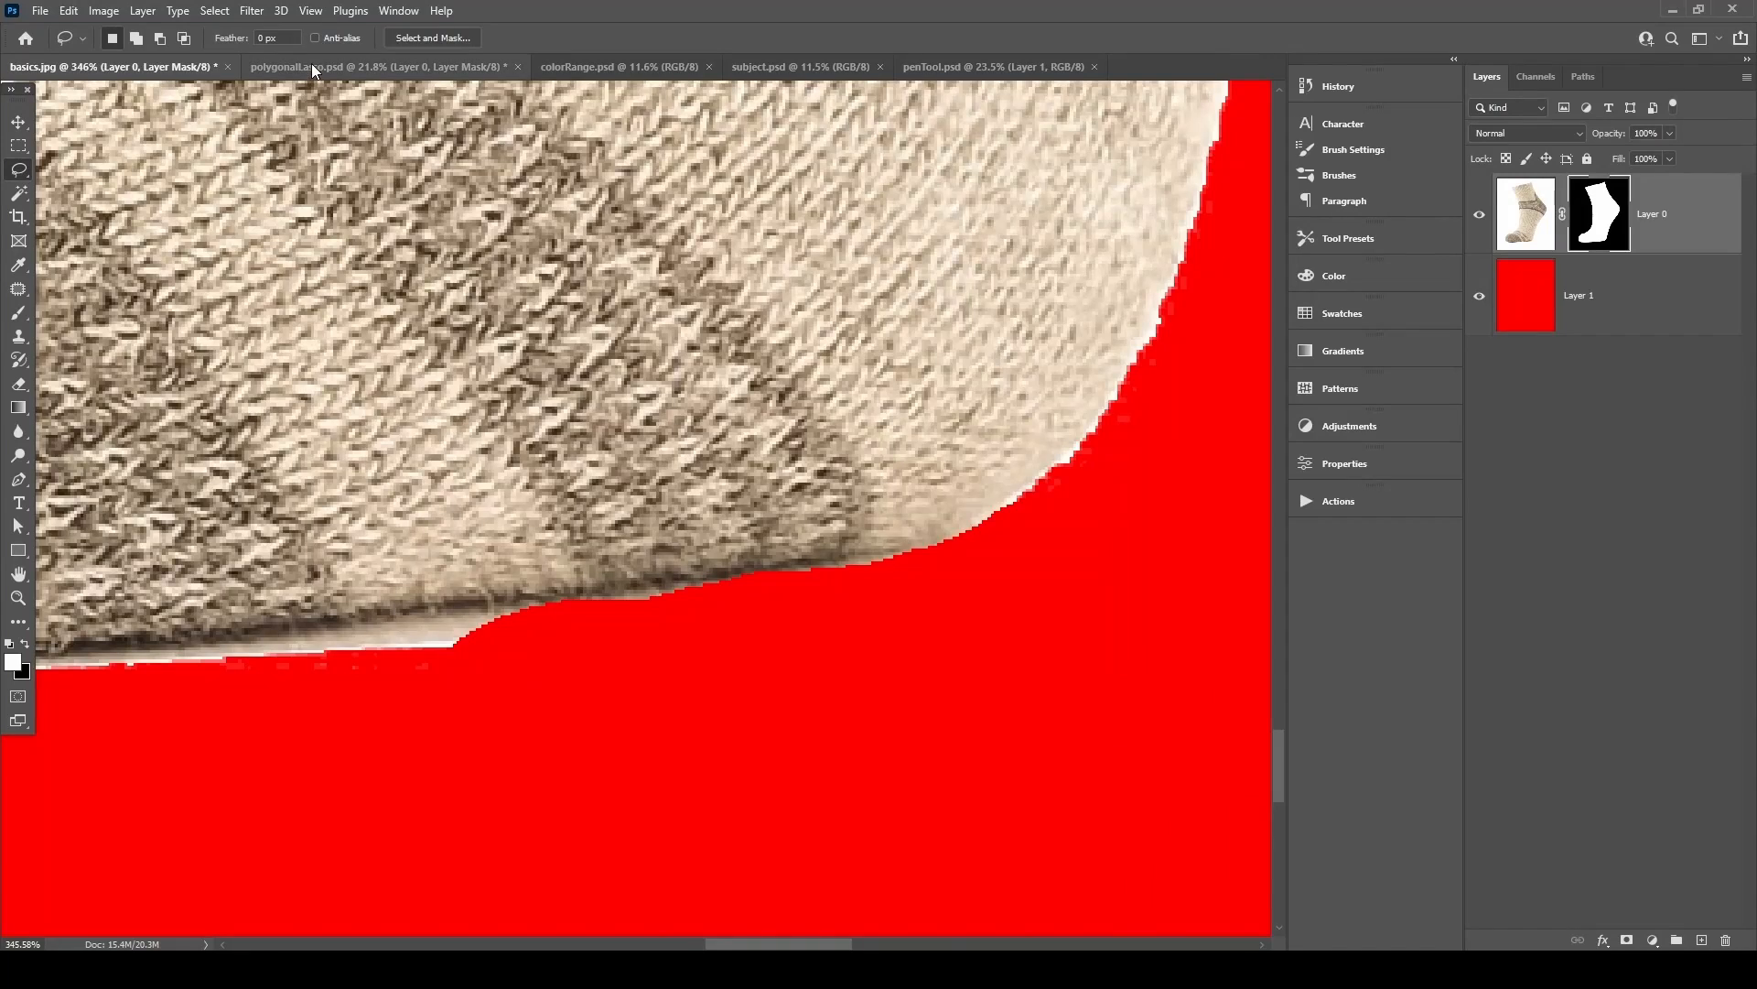
pyautogui.click(311, 66)
pyautogui.click(604, 67)
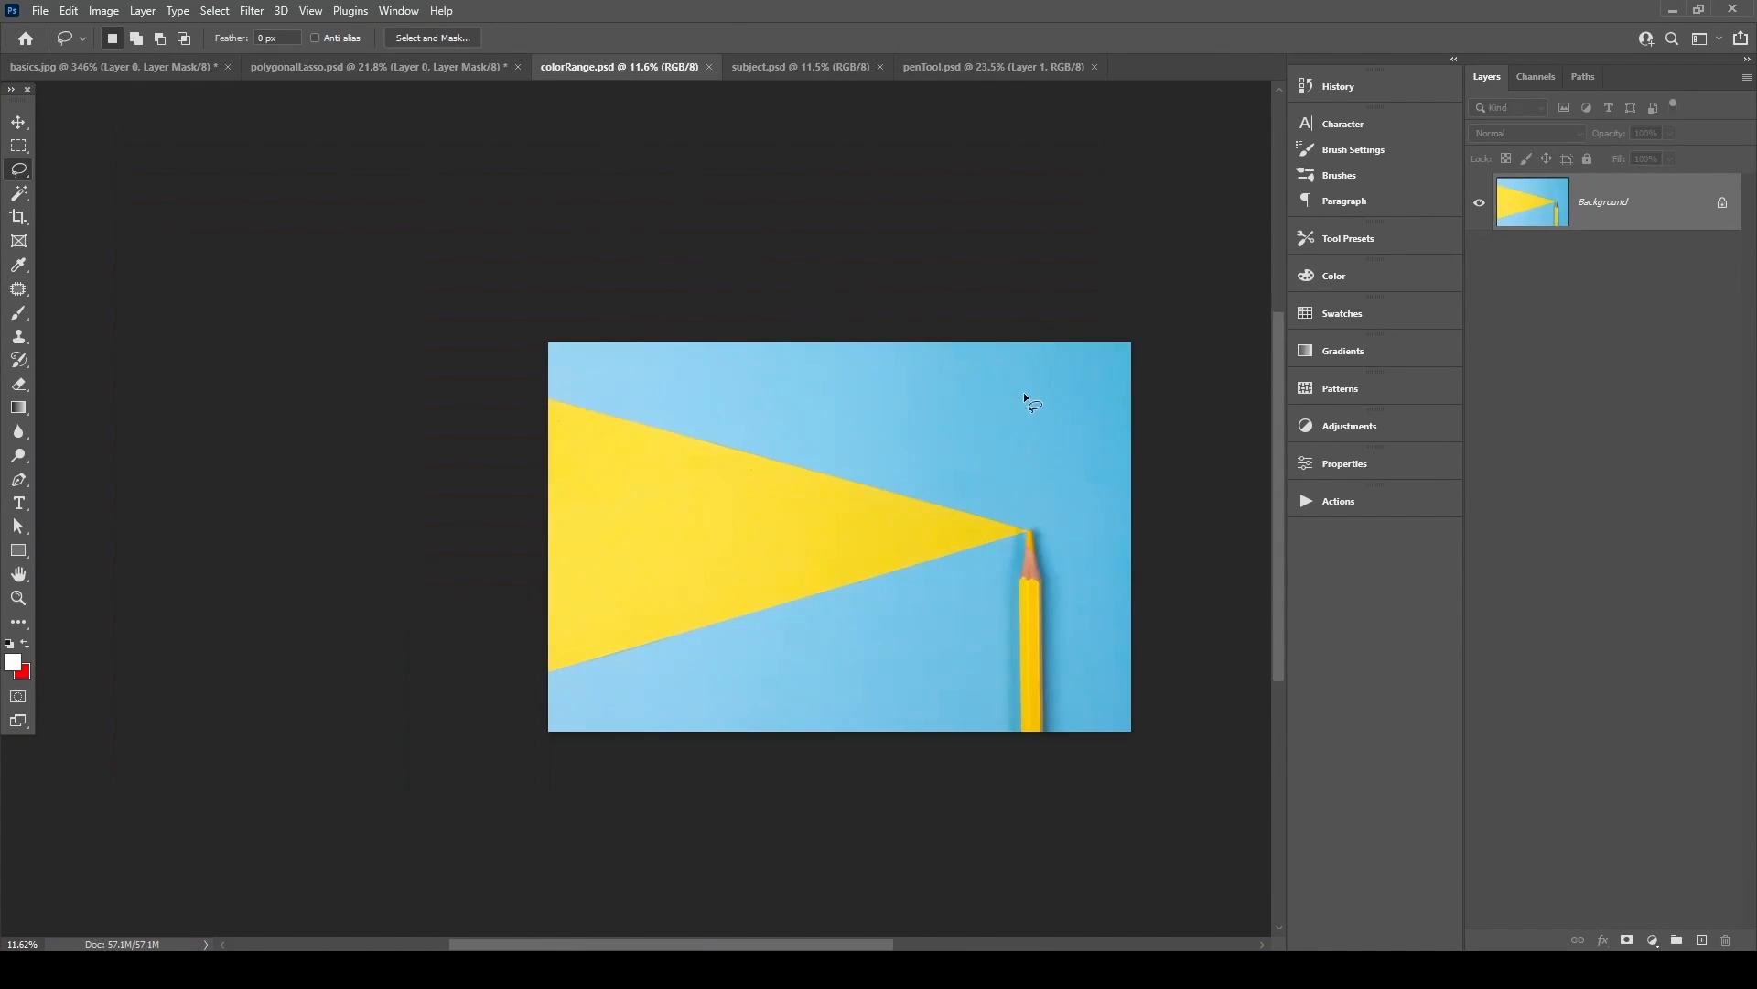
pyautogui.click(986, 66)
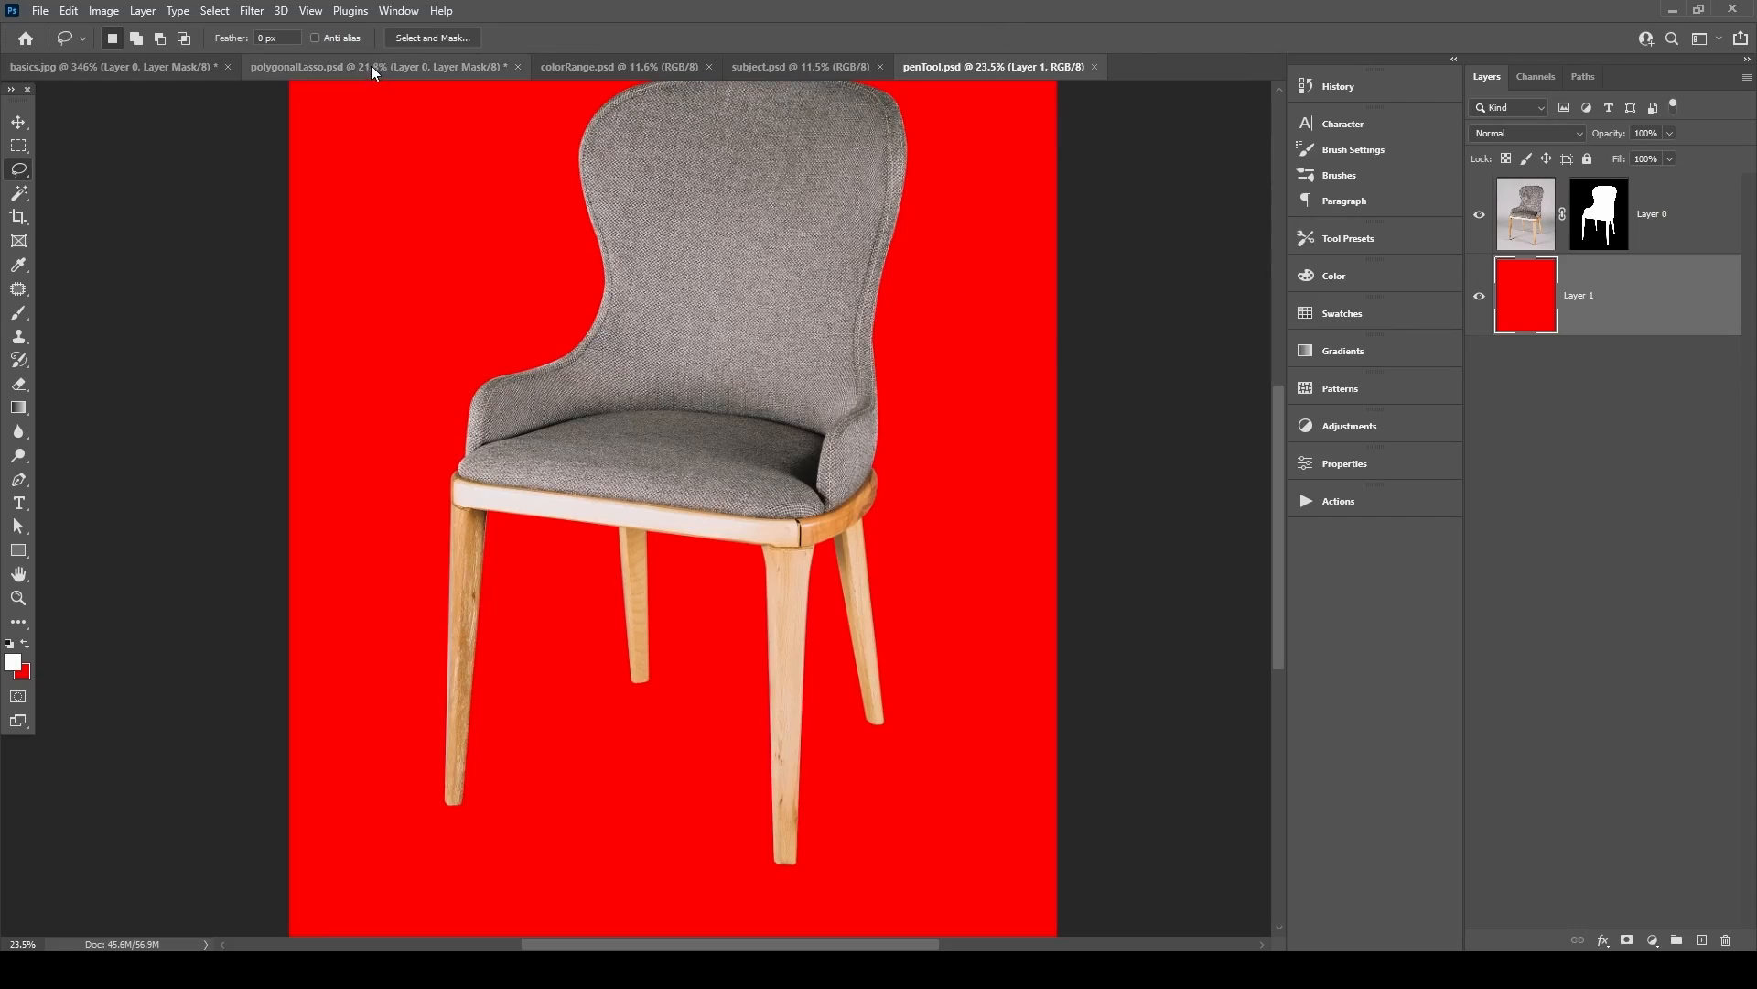
pyautogui.moveTo(766, 556)
pyautogui.mouseDown()
pyautogui.moveTo(1012, 393)
pyautogui.moveTo(927, 424)
pyautogui.moveTo(758, 391)
pyautogui.moveTo(870, 332)
pyautogui.mouseUp()
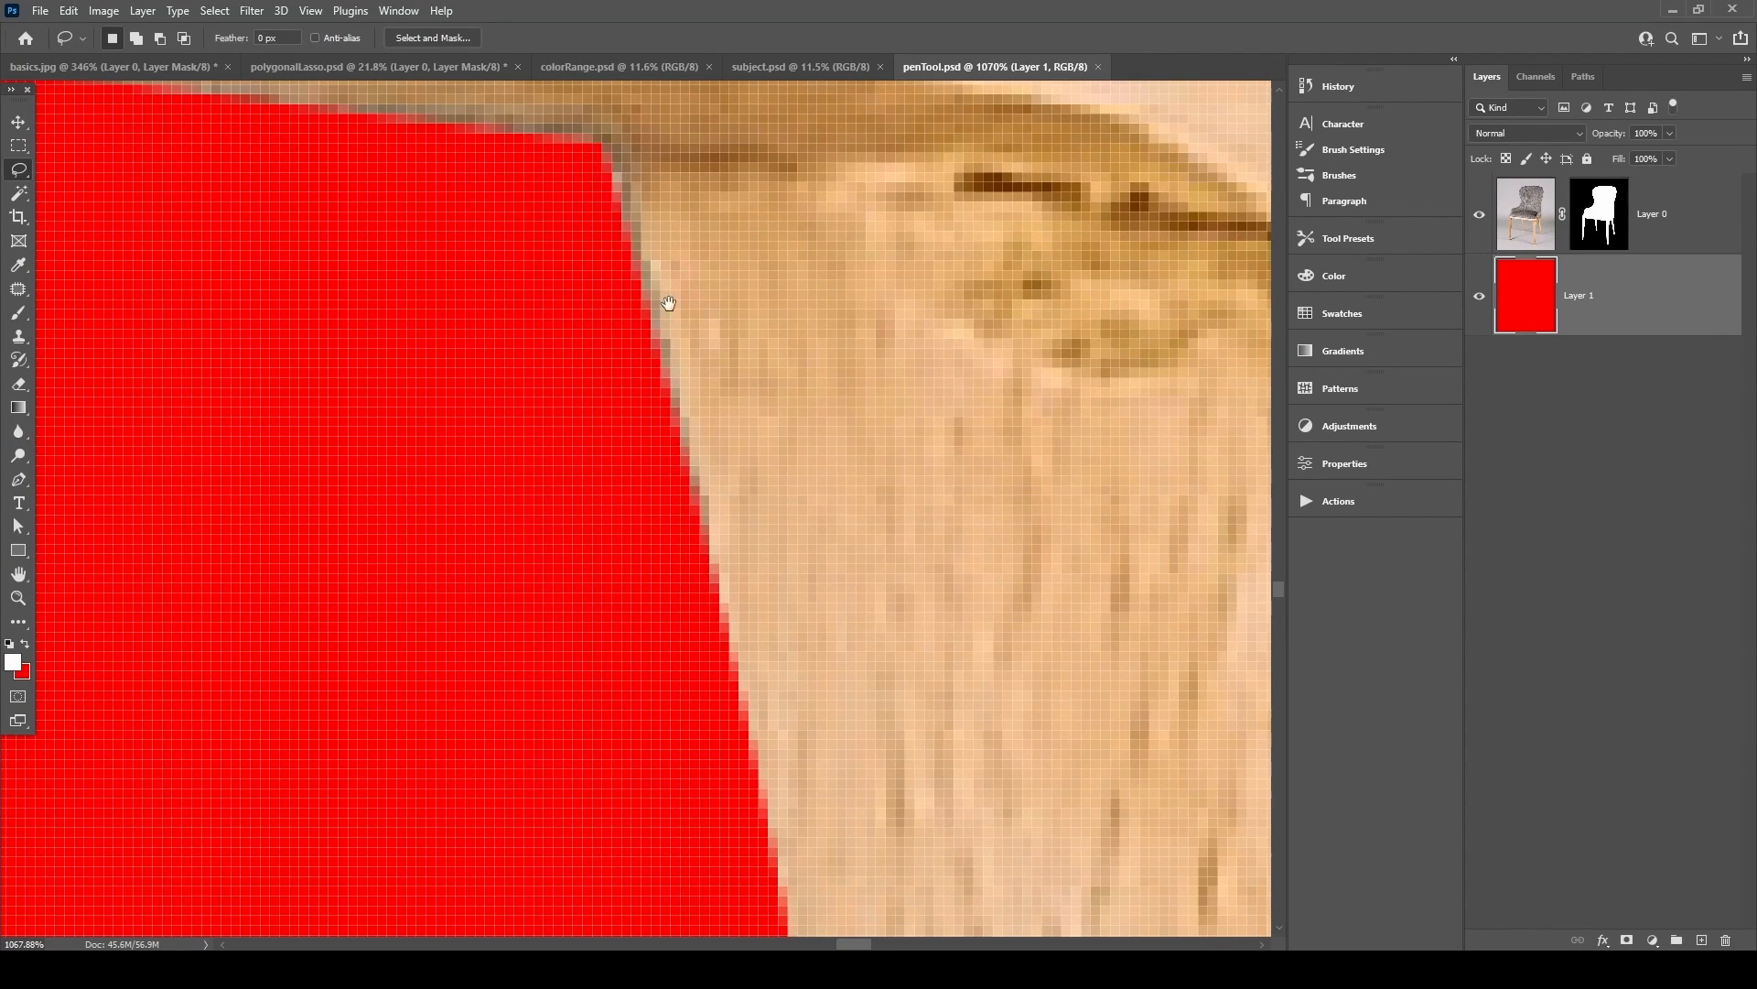
pyautogui.scroll(3, 673, 295)
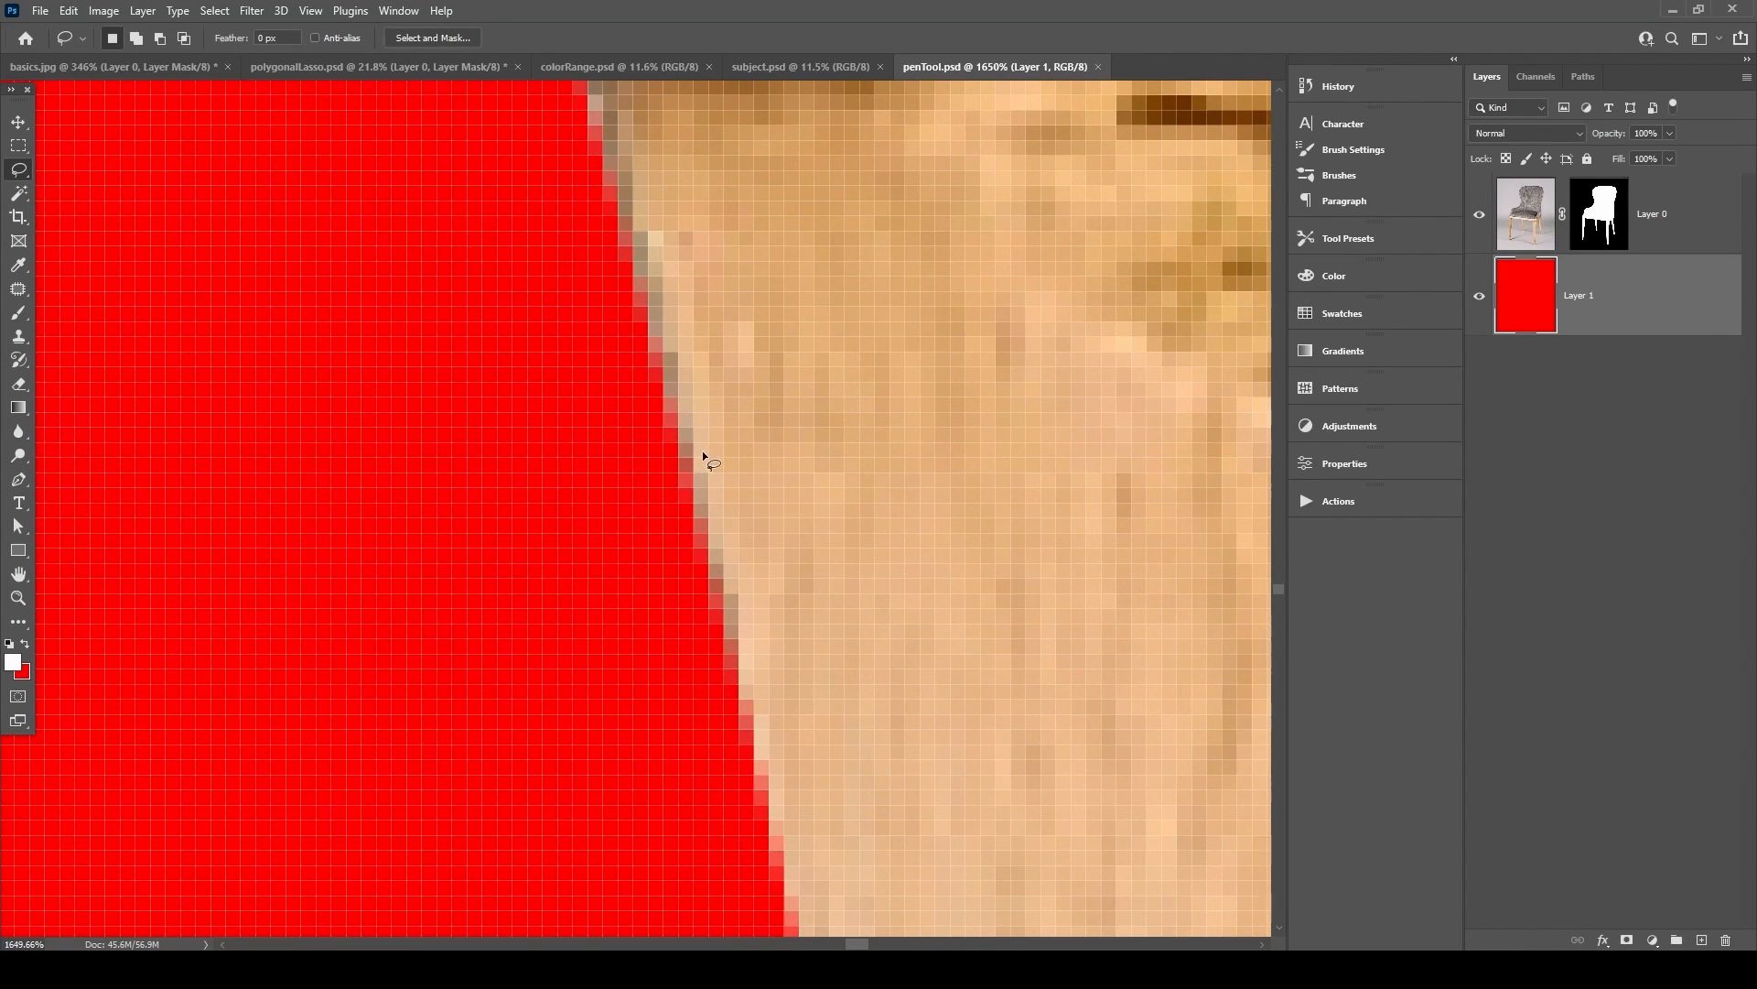
# Examine the front-left leg's edges for leftover background beneath the seat frame and have the Pen tool ready.
pyautogui.moveTo(666, 408); pyautogui.dragTo(573, 478)
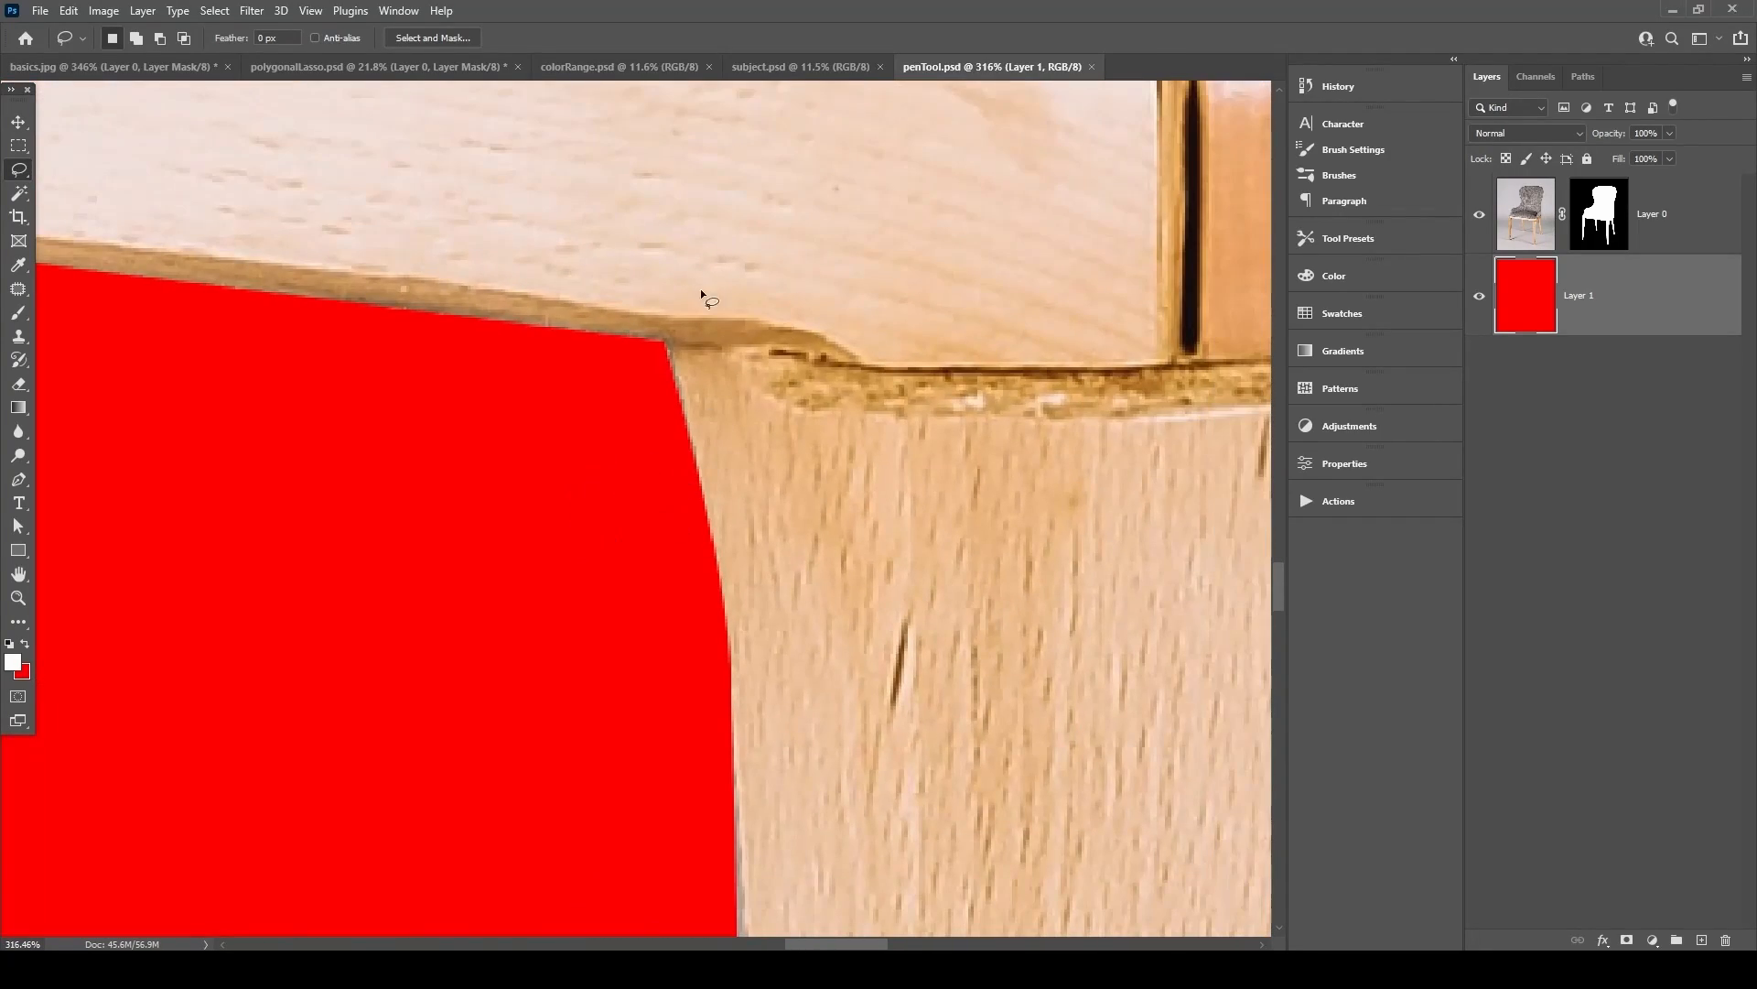
pyautogui.moveTo(537, 358); pyautogui.dragTo(507, 365)
pyautogui.moveTo(608, 498); pyautogui.dragTo(696, 364)
pyautogui.moveTo(275, 406); pyautogui.dragTo(547, 508)
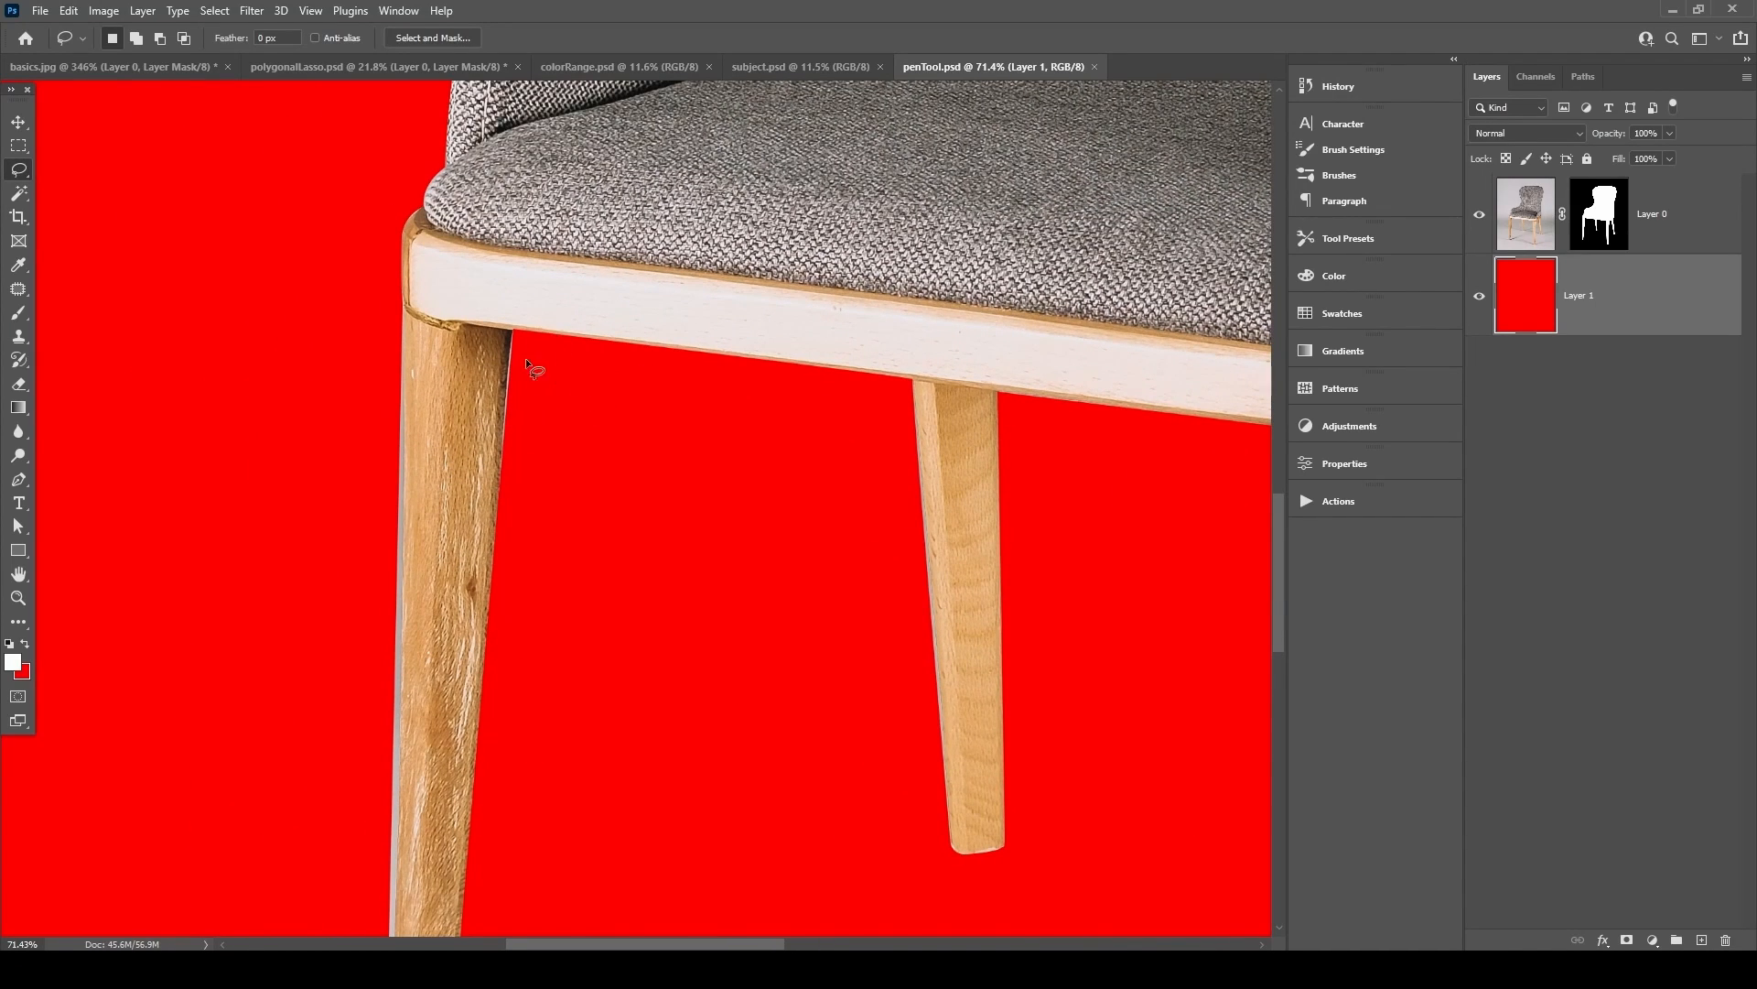
pyautogui.scroll(5, 537, 352)
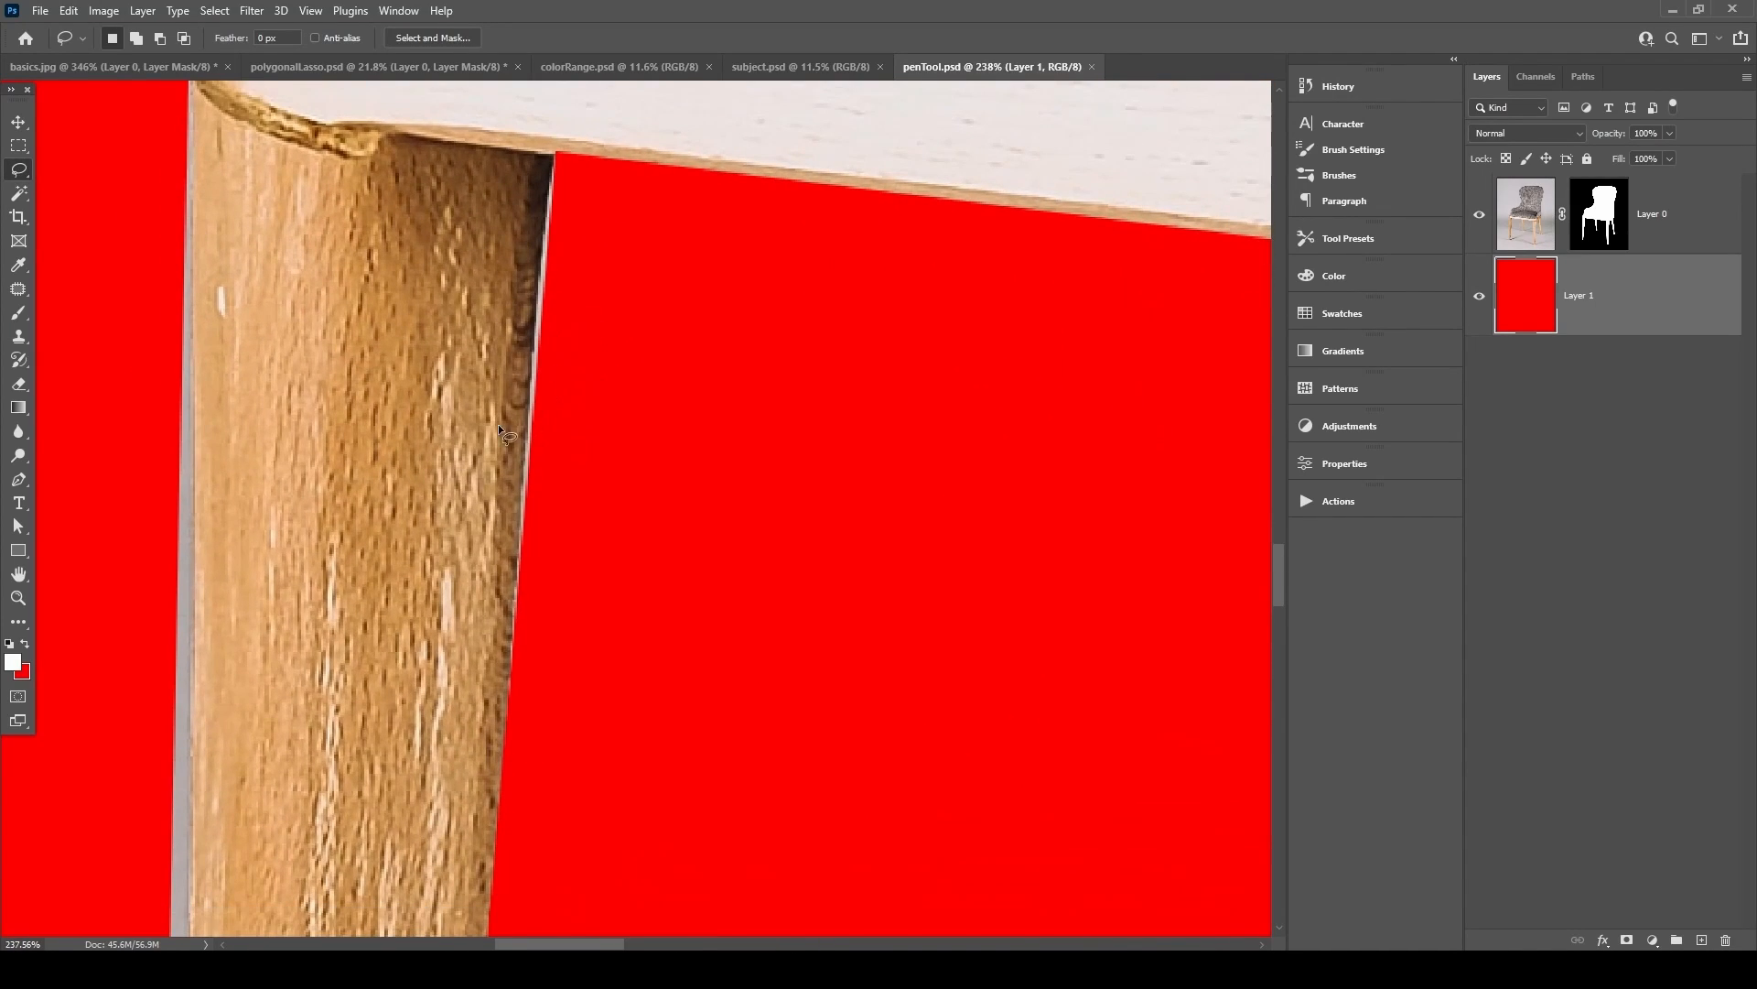
pyautogui.press('p')
pyautogui.moveTo(257, 653); pyautogui.dragTo(423, 450)
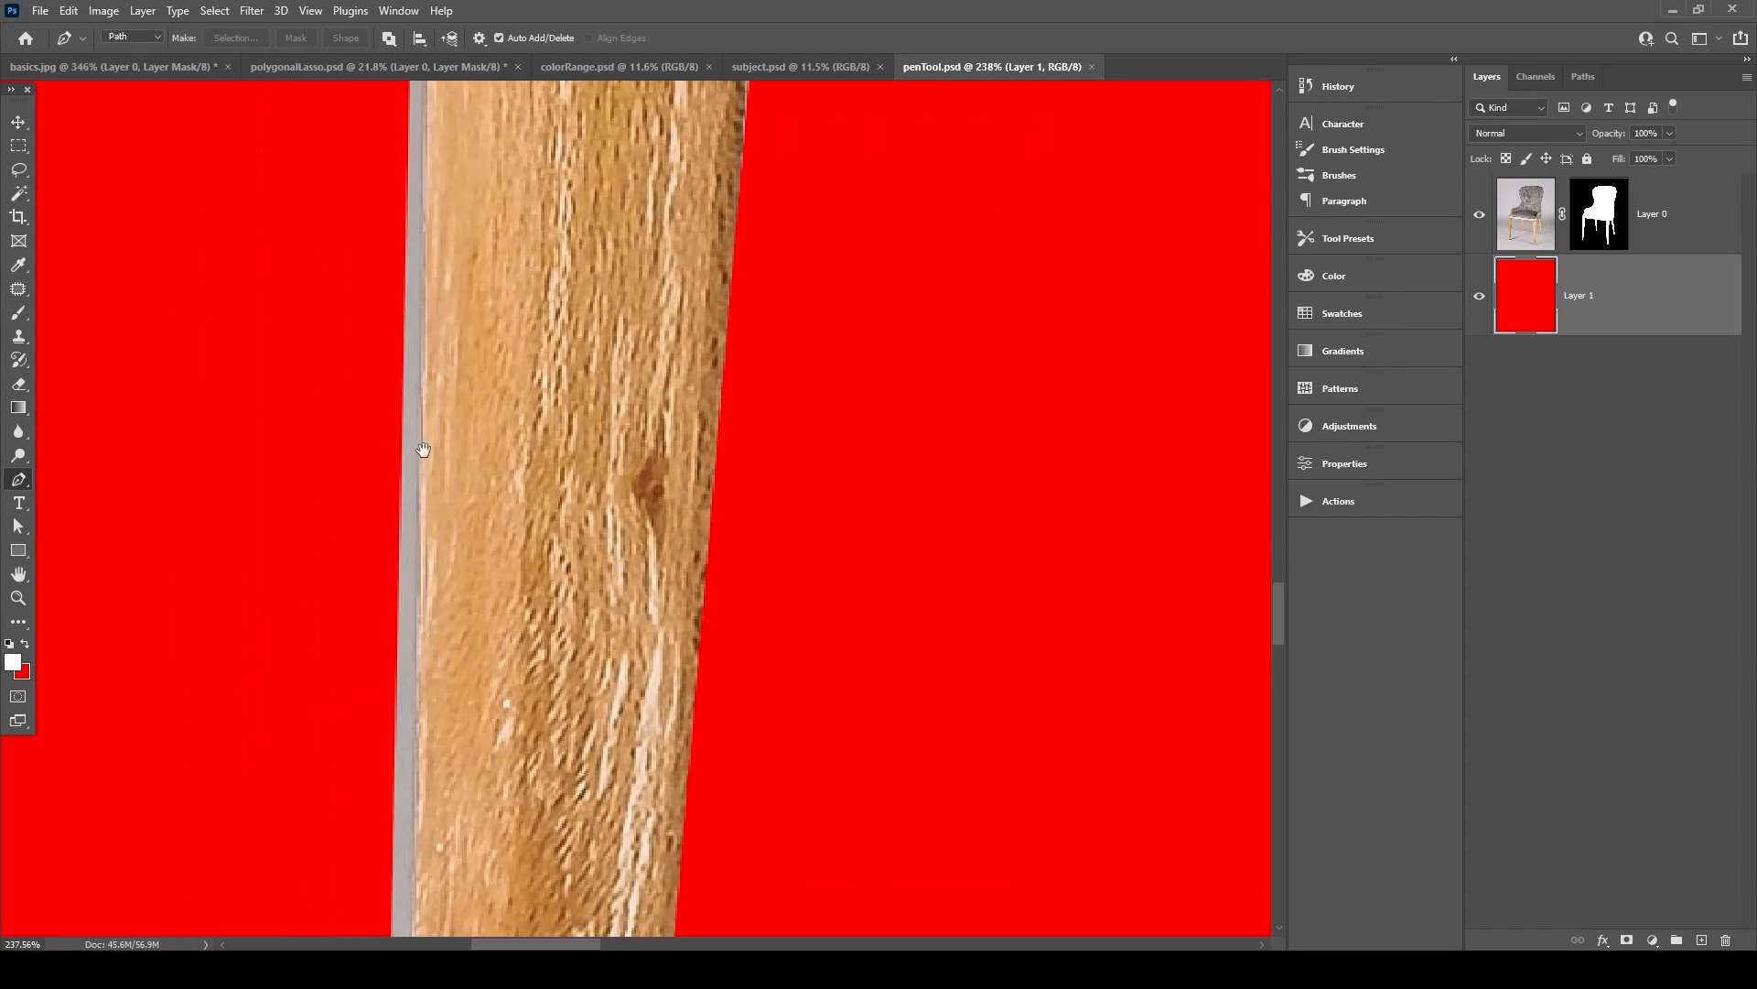
pyautogui.moveTo(767, 244); pyautogui.dragTo(557, 607)
pyautogui.moveTo(618, 256); pyautogui.dragTo(571, 539)
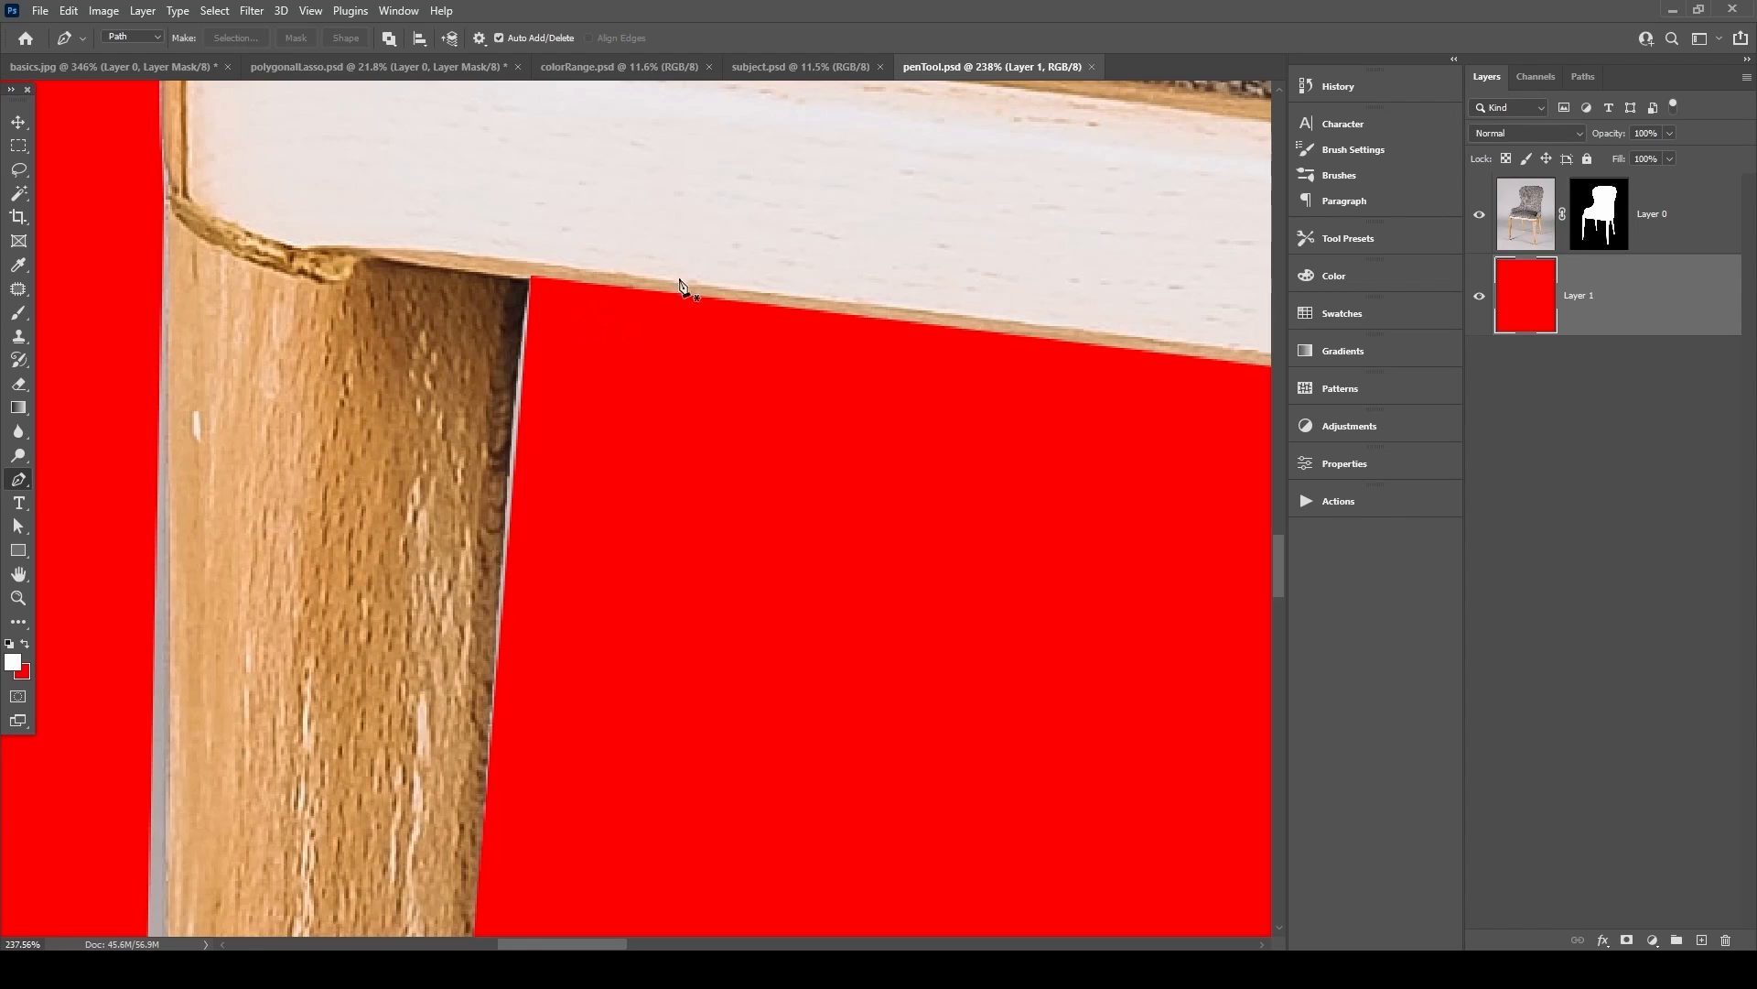
# On Layer 0's image, draw a pen path along the front-left leg's inner edge, enclosing the leftover strip below the seat frame.
pyautogui.click(1529, 221)
pyautogui.click(529, 276)
pyautogui.moveTo(486, 805); pyautogui.dragTo(492, 887)
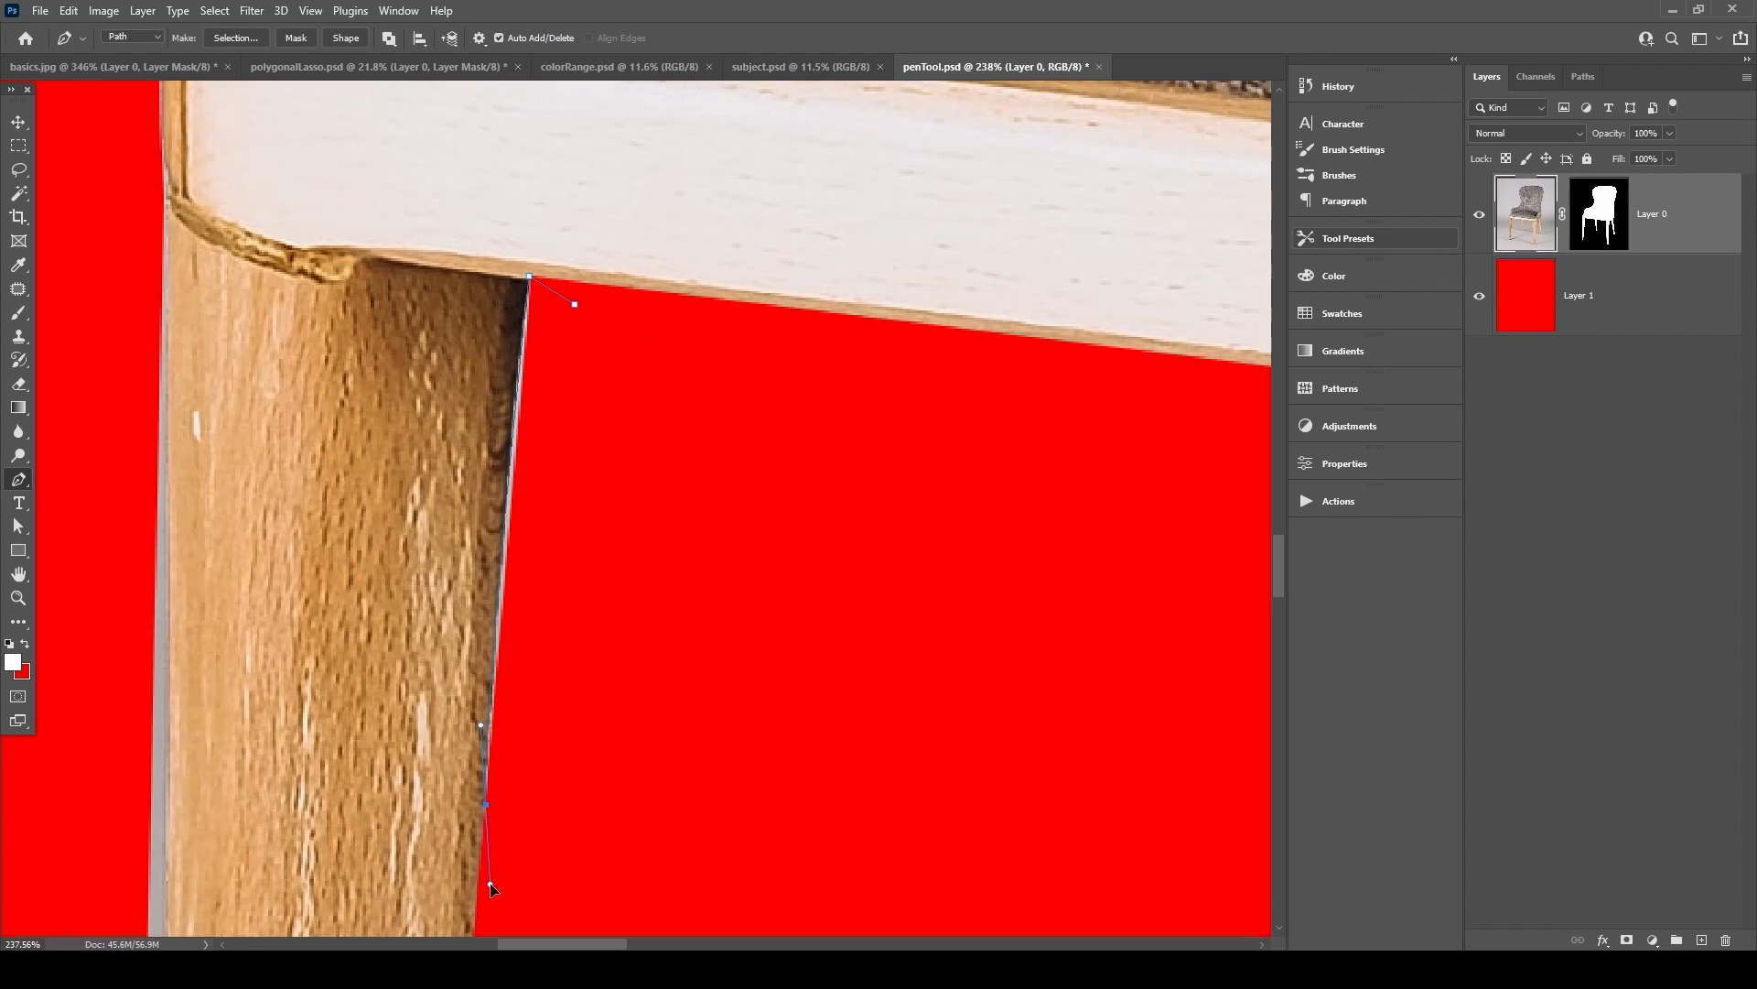
pyautogui.keyDown('alt'); pyautogui.click(486, 805); pyautogui.keyUp('alt')
pyautogui.click(573, 683)
# Draw a second pen path down the front-left leg's outer edge from the frame corner, looping around the grey background strip.
pyautogui.moveTo(352, 337); pyautogui.dragTo(563, 347)
pyautogui.keyDown('shift'); pyautogui.click(302, 230); pyautogui.keyUp('shift')
pyautogui.keyDown('shift'); pyautogui.click(348, 186); pyautogui.keyUp('shift')
pyautogui.keyDown('shift'); pyautogui.click(370, 207); pyautogui.keyUp('shift')
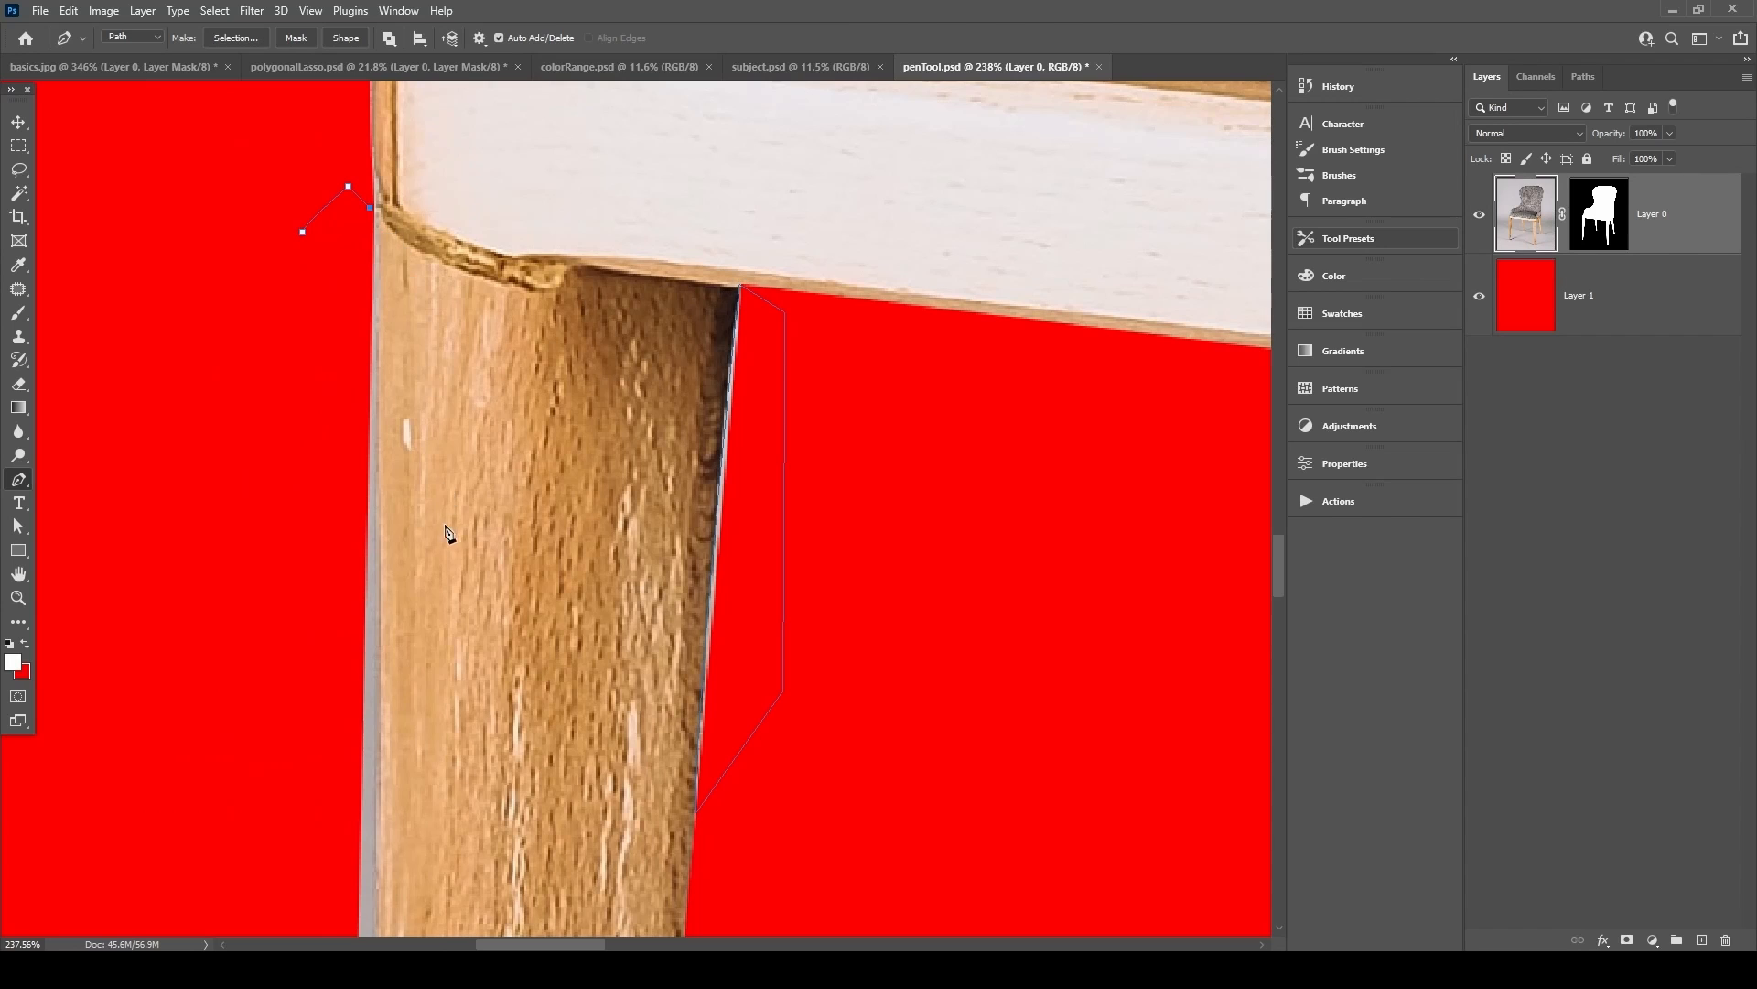
pyautogui.moveTo(476, 641); pyautogui.dragTo(537, 443)
pyautogui.moveTo(573, 643); pyautogui.dragTo(576, 682)
pyautogui.moveTo(672, 744); pyautogui.dragTo(671, 491)
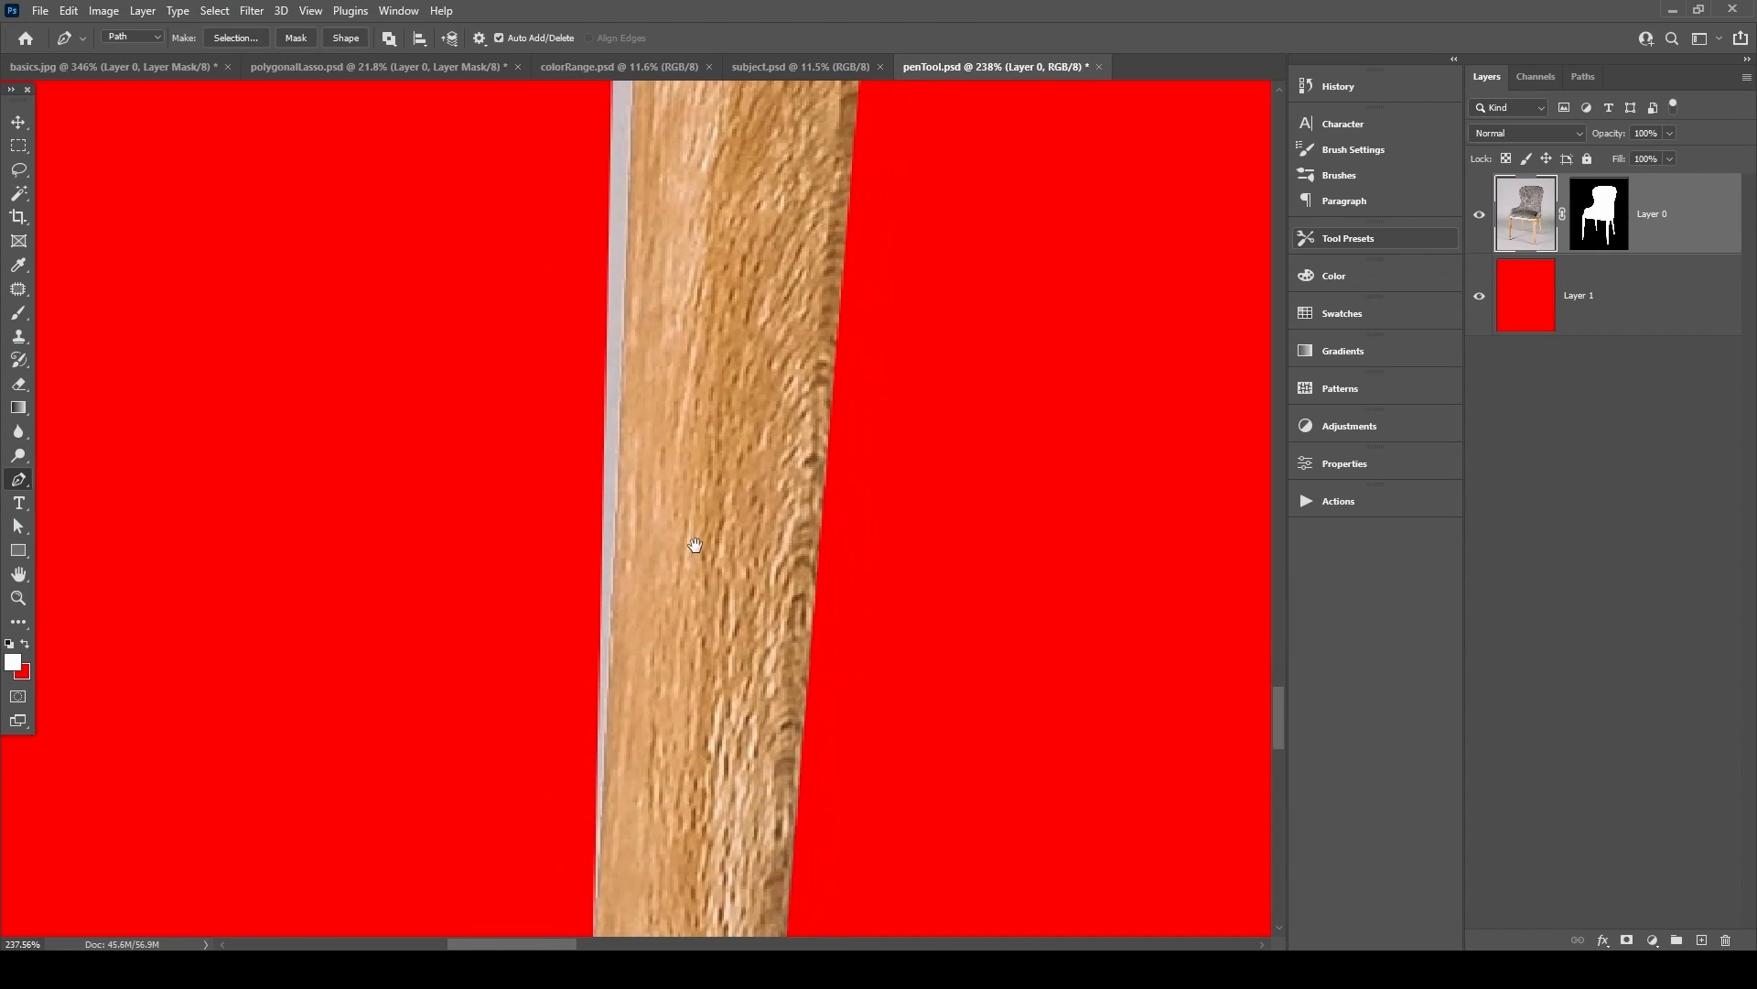
pyautogui.moveTo(593, 914); pyautogui.dragTo(549, 910)
pyautogui.moveTo(619, 578); pyautogui.dragTo(603, 811)
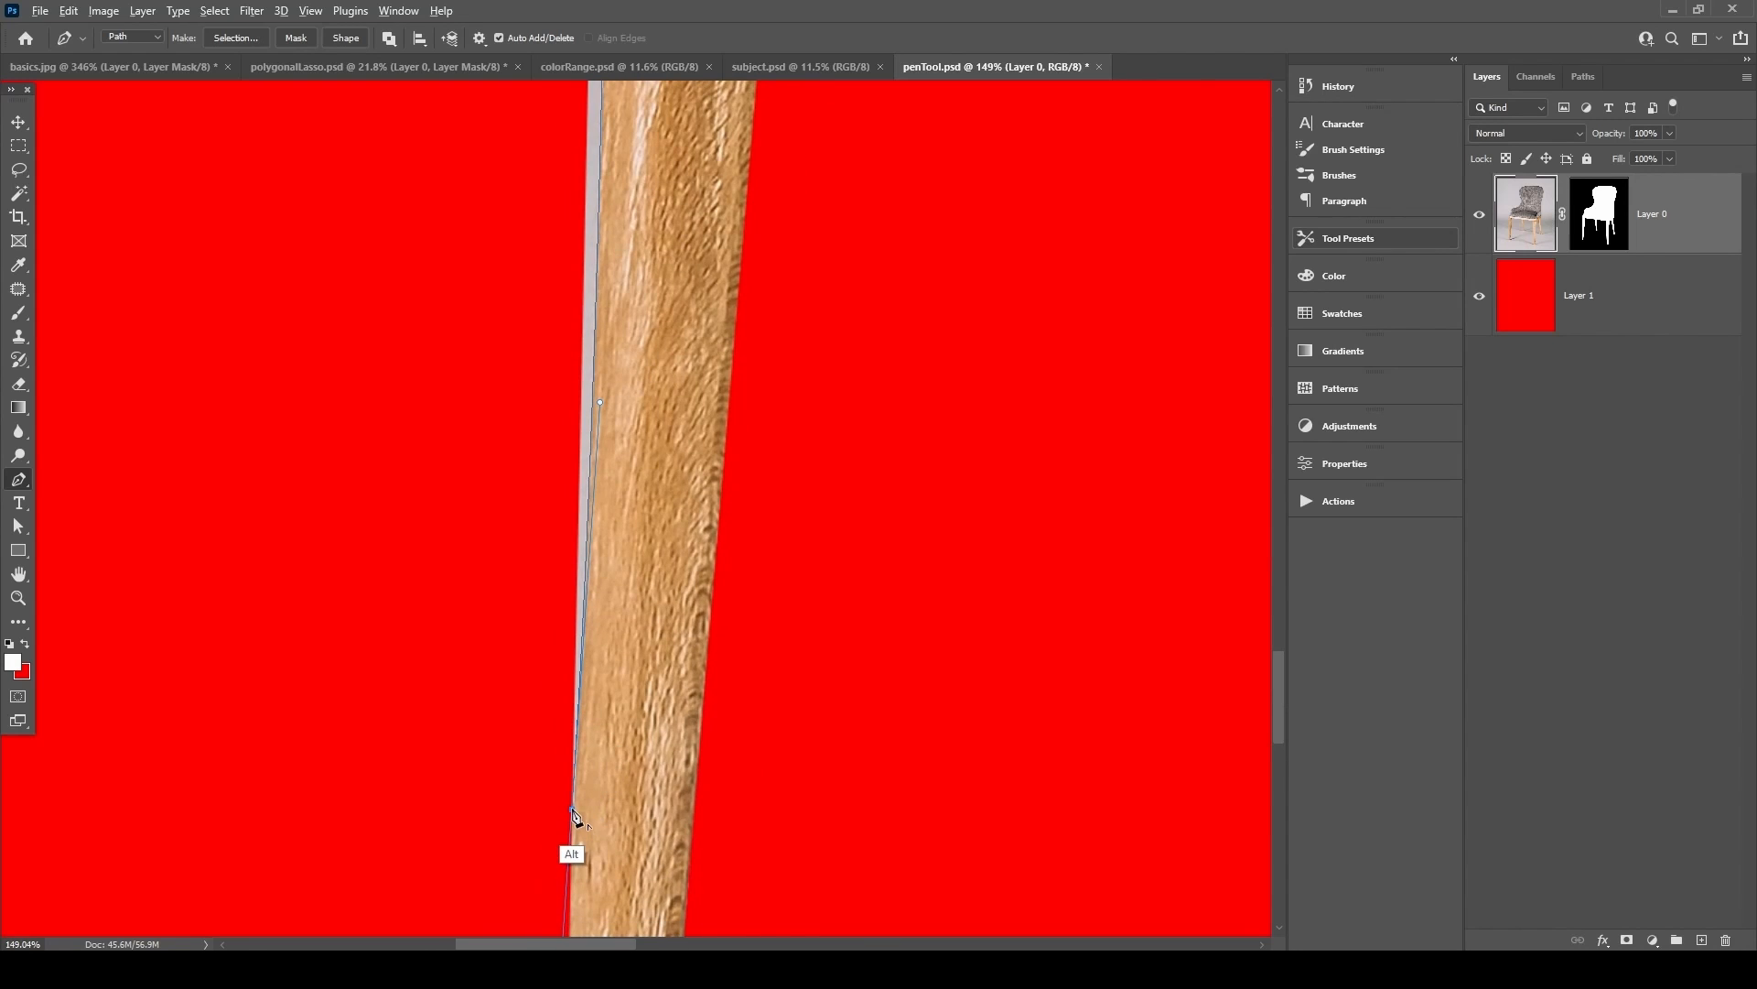
pyautogui.moveTo(597, 504); pyautogui.dragTo(628, 729)
pyautogui.moveTo(703, 526); pyautogui.dragTo(647, 741)
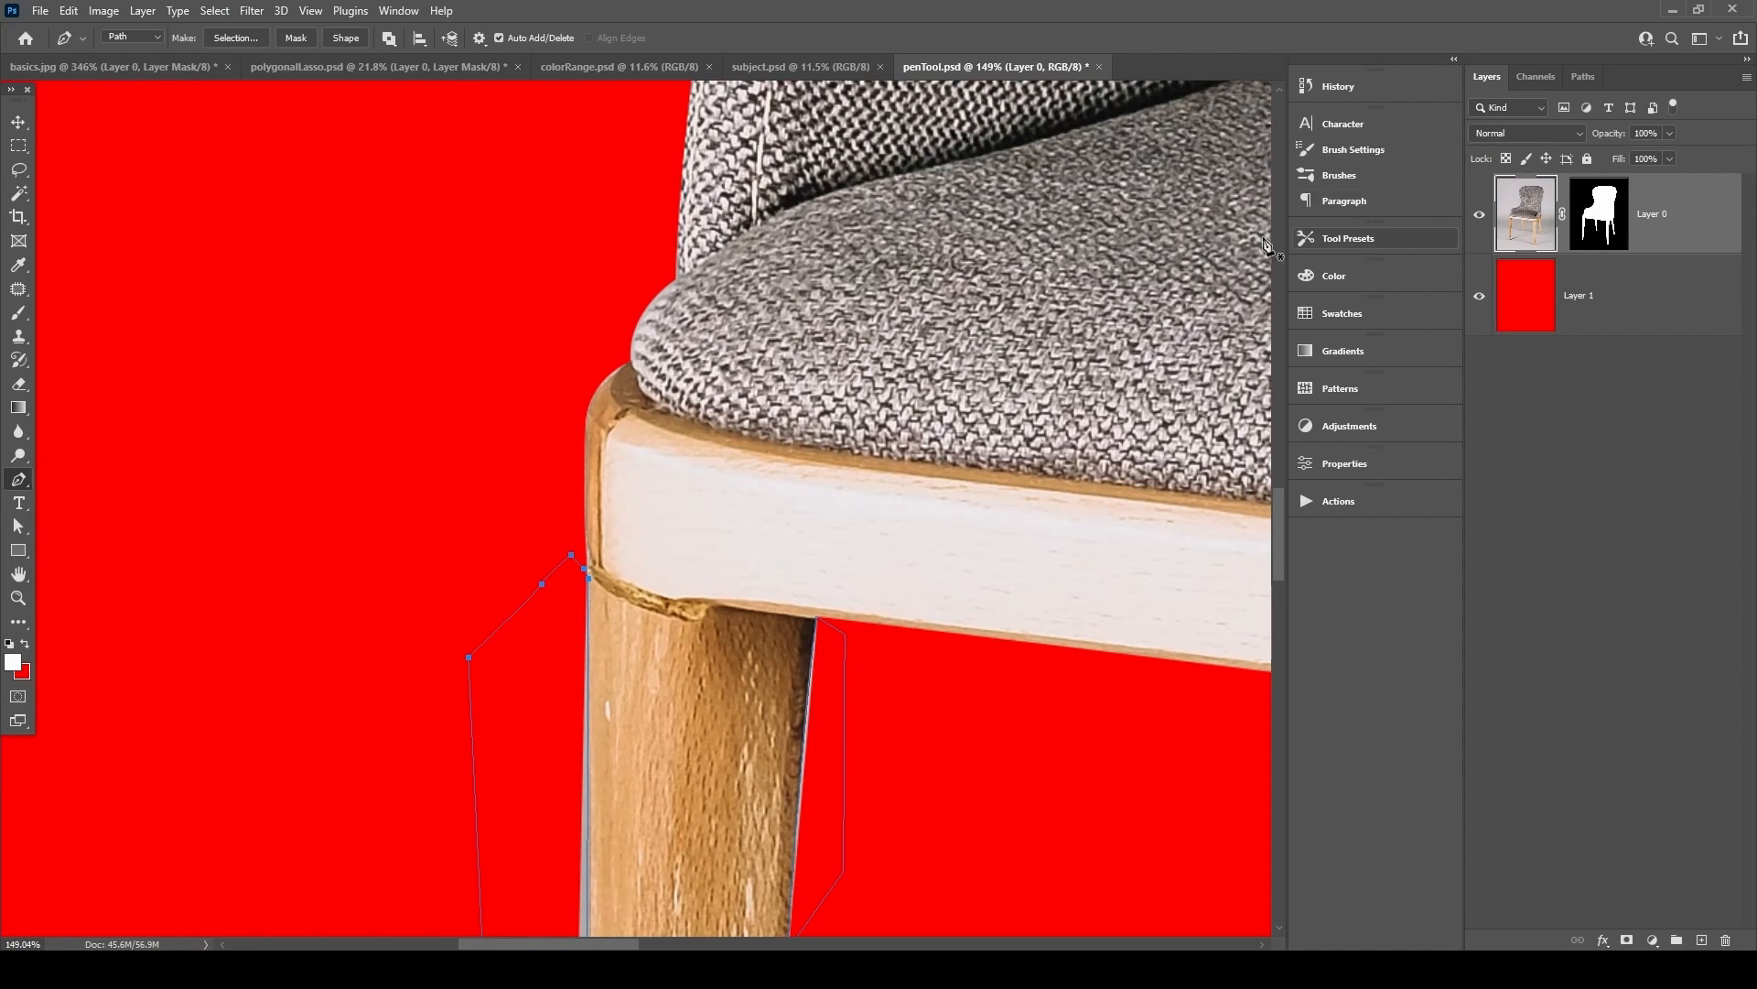
# Load the Work Path as a selection and target Layer 0's mask.
pyautogui.click(1582, 76)
pyautogui.keyDown('ctrl'); pyautogui.click(1482, 114); pyautogui.keyUp('ctrl')
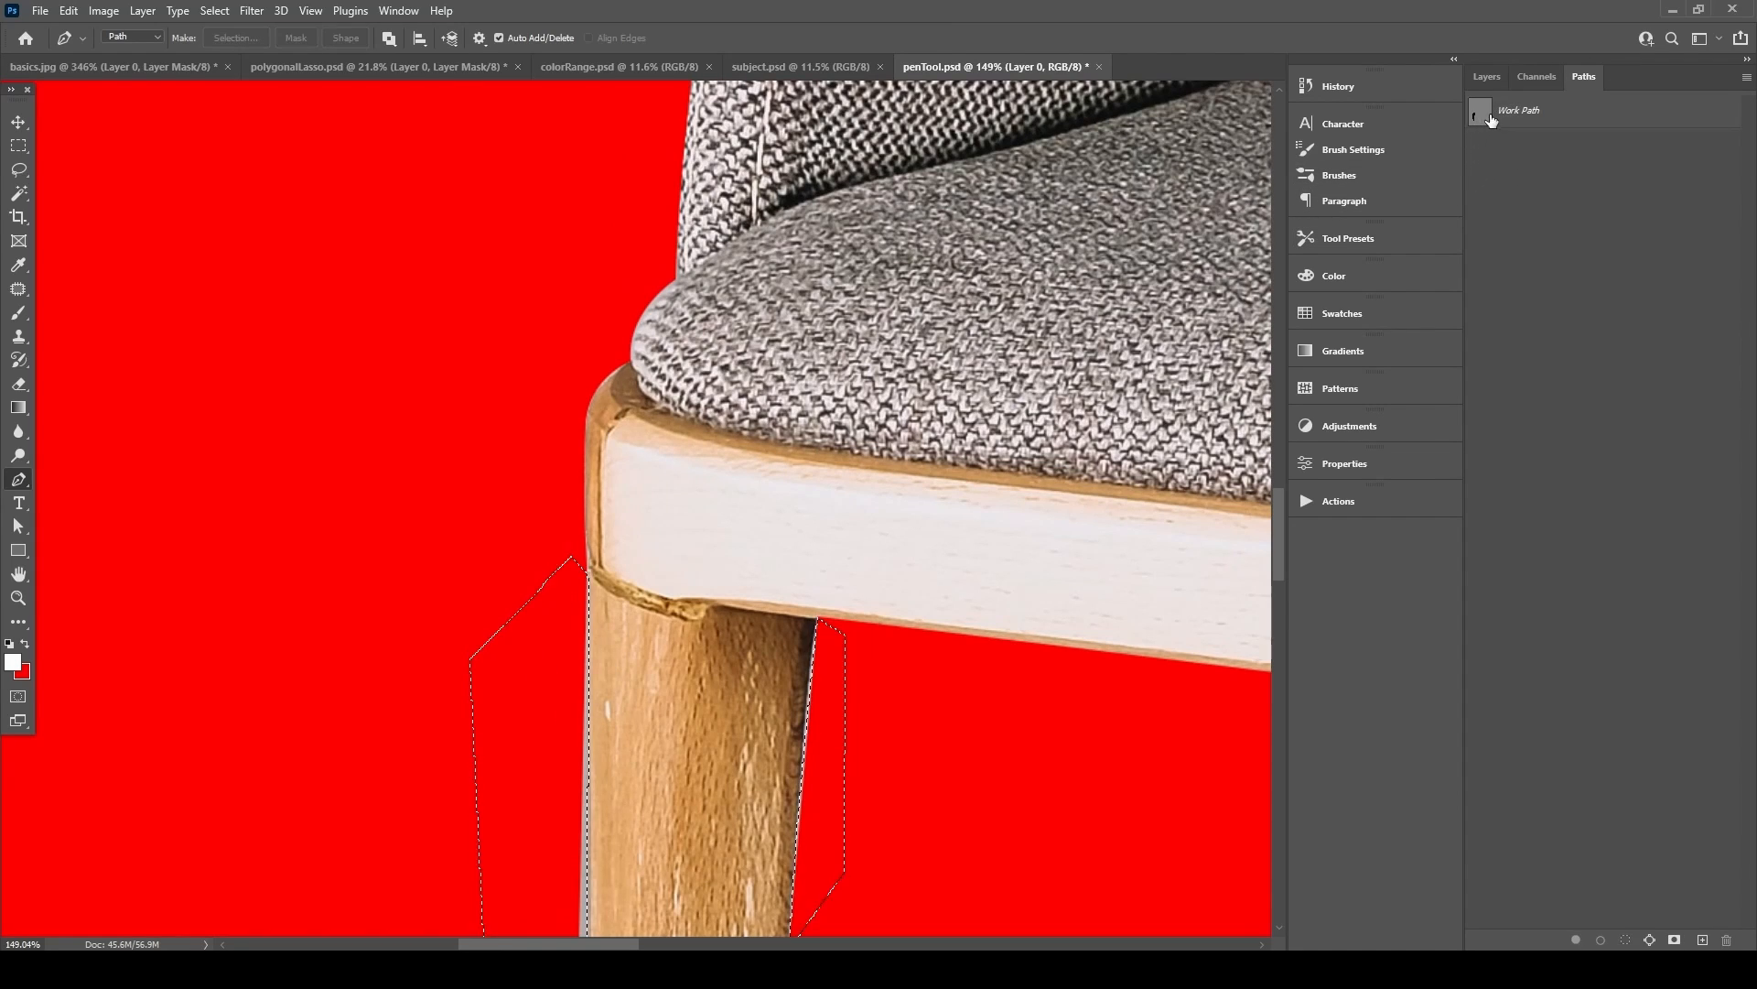
pyautogui.click(1486, 75)
pyautogui.click(1604, 229)
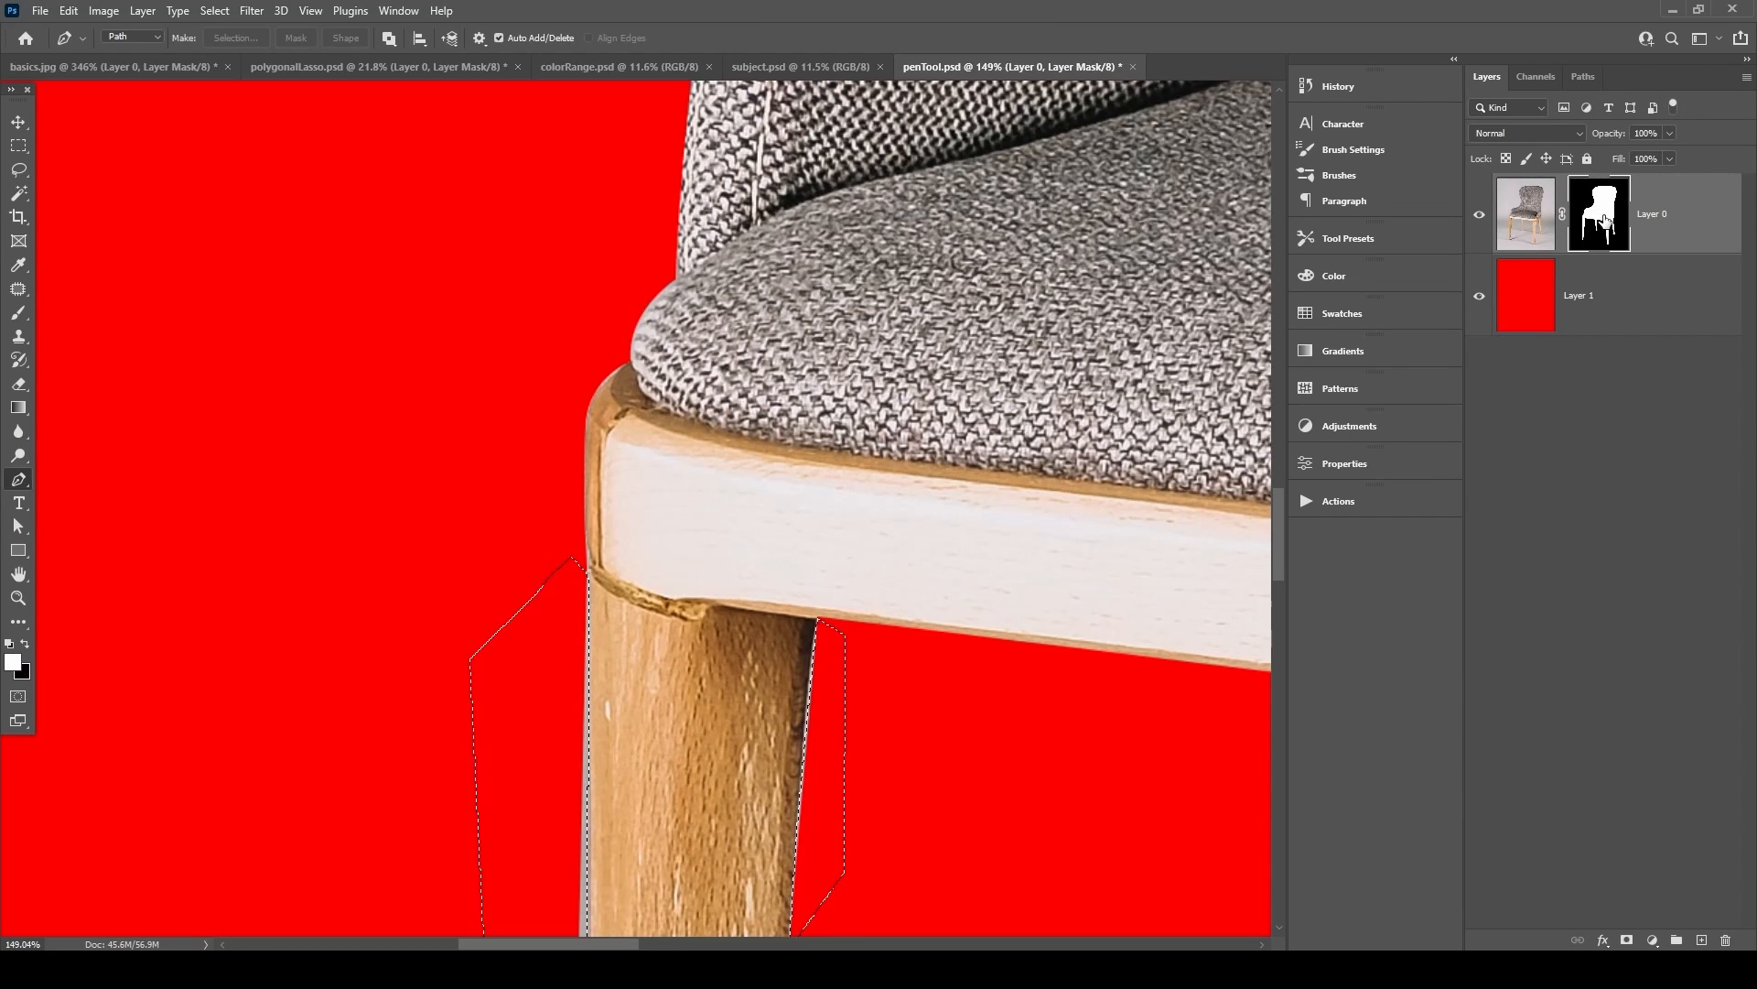
pyautogui.click(1538, 217)
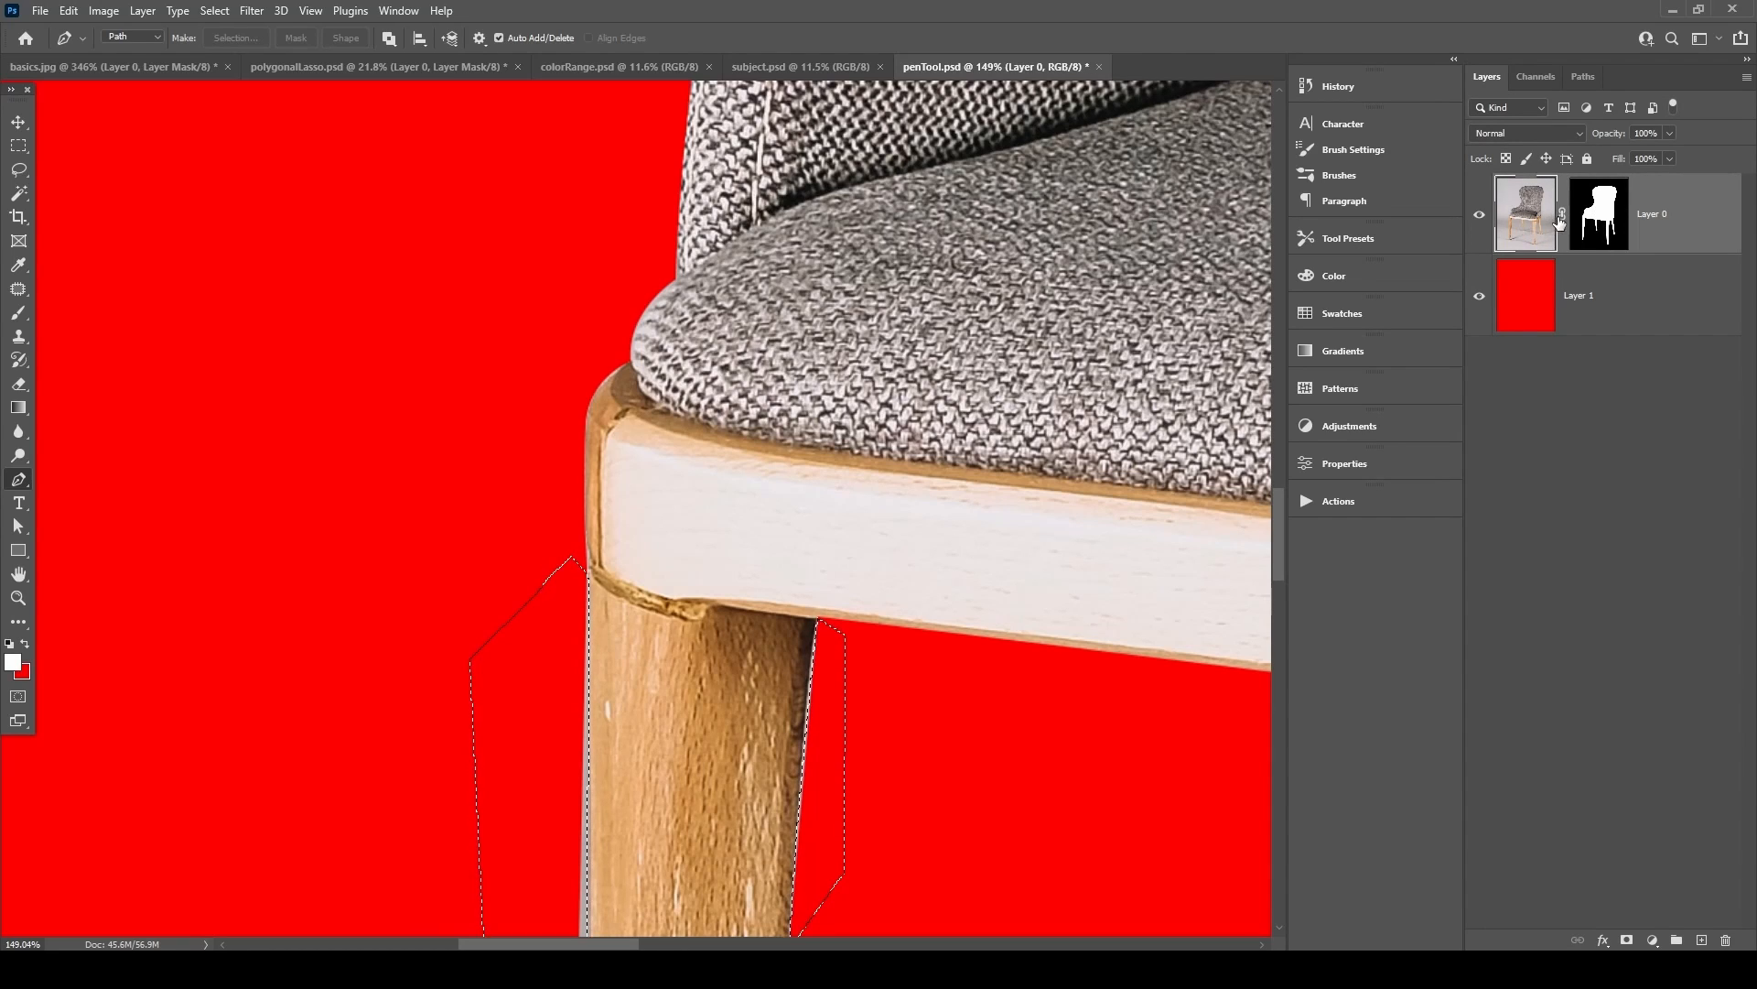
pyautogui.click(1615, 227)
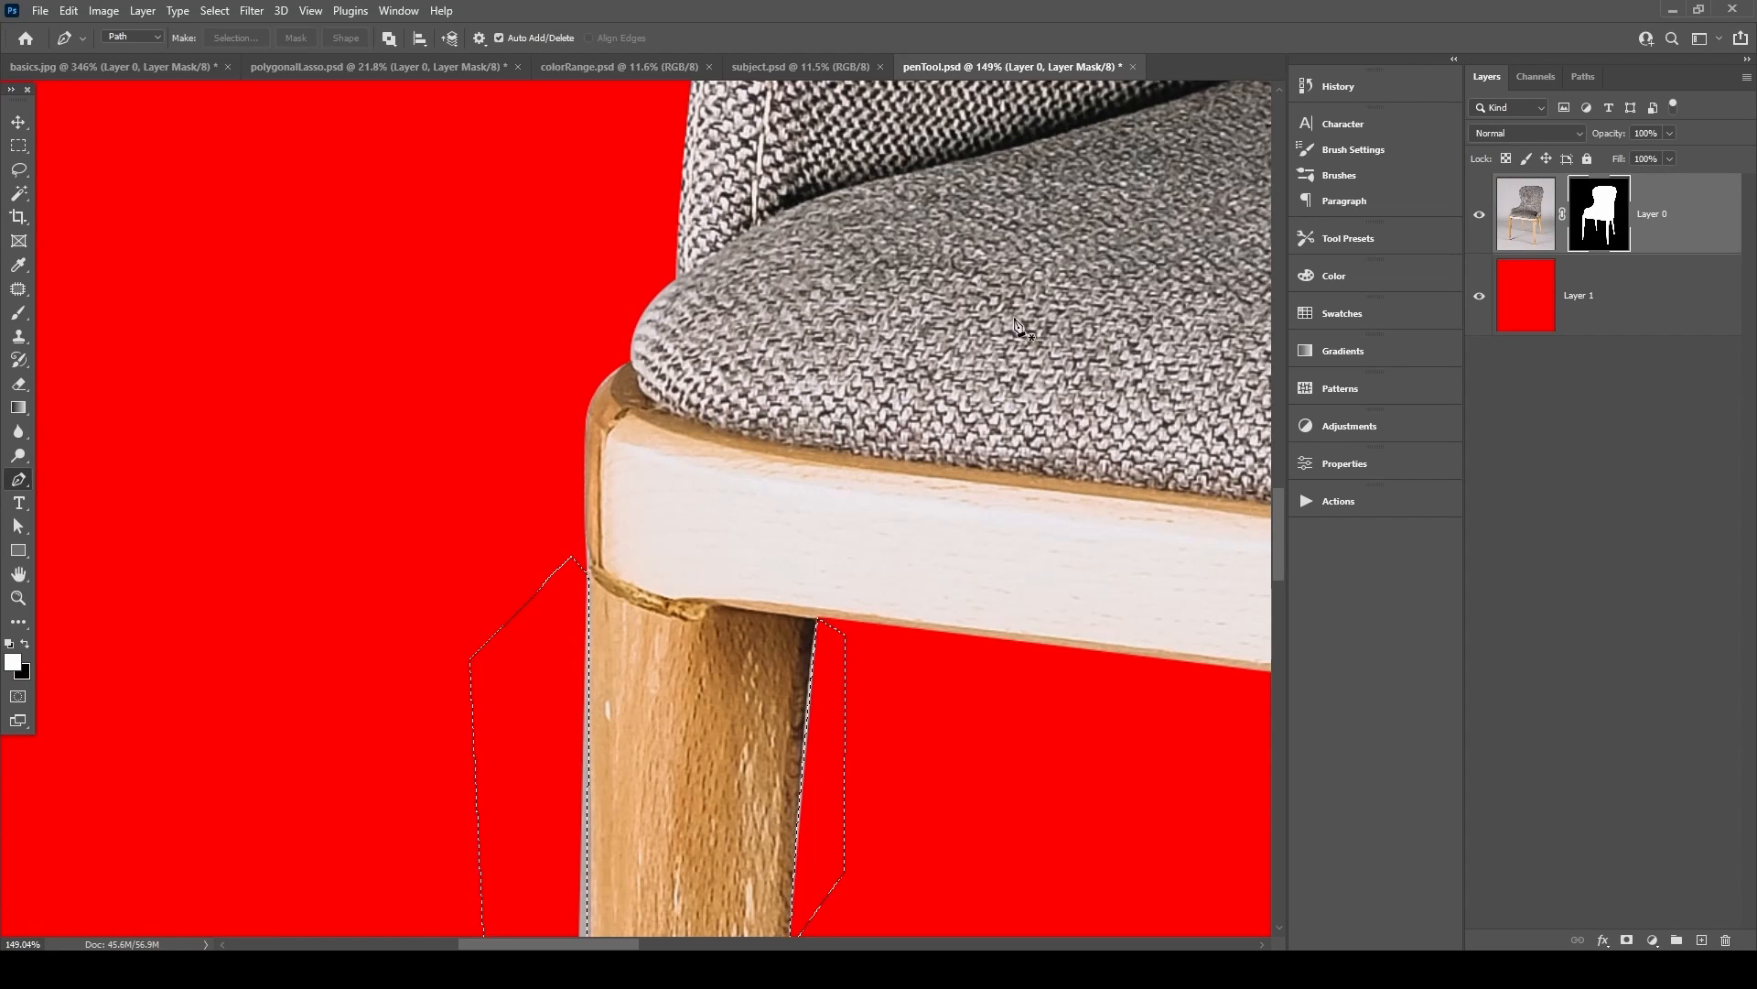
# Remove the selected background strips beside the front-left leg on Layer 0's mask, and deselect.
pyautogui.scroll(-3, 920, 531)
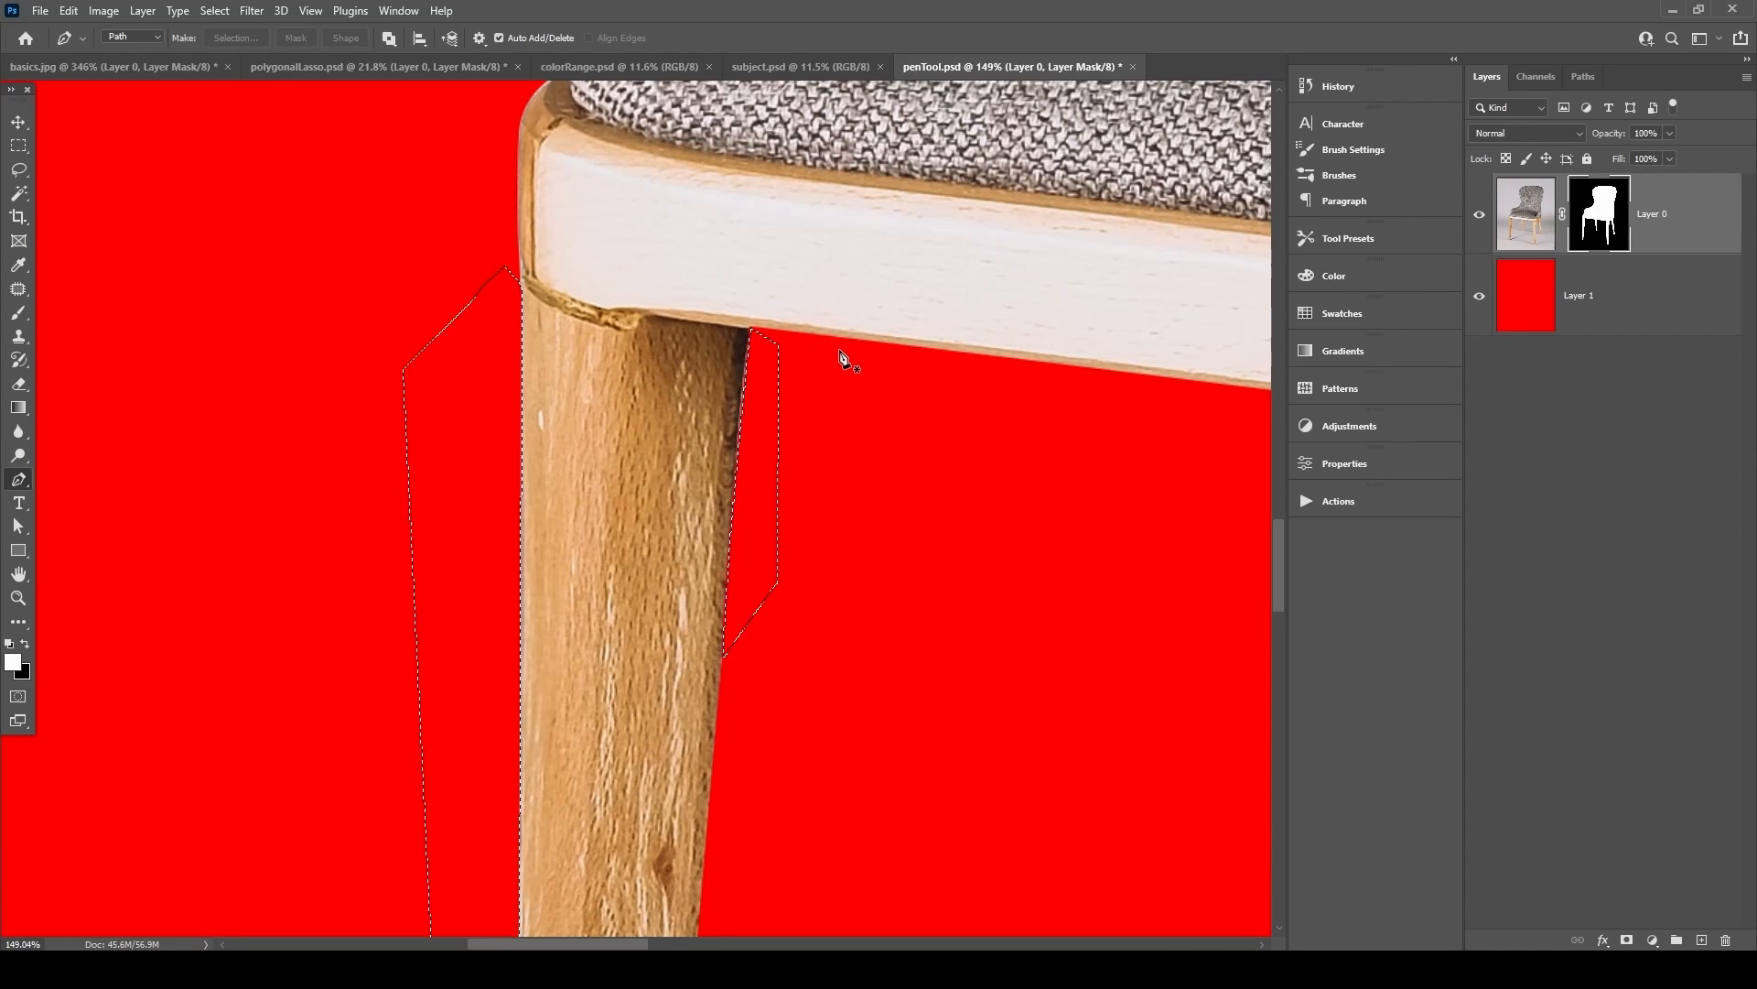
pyautogui.hotkey('ctrl', 'd')
pyautogui.press('v')
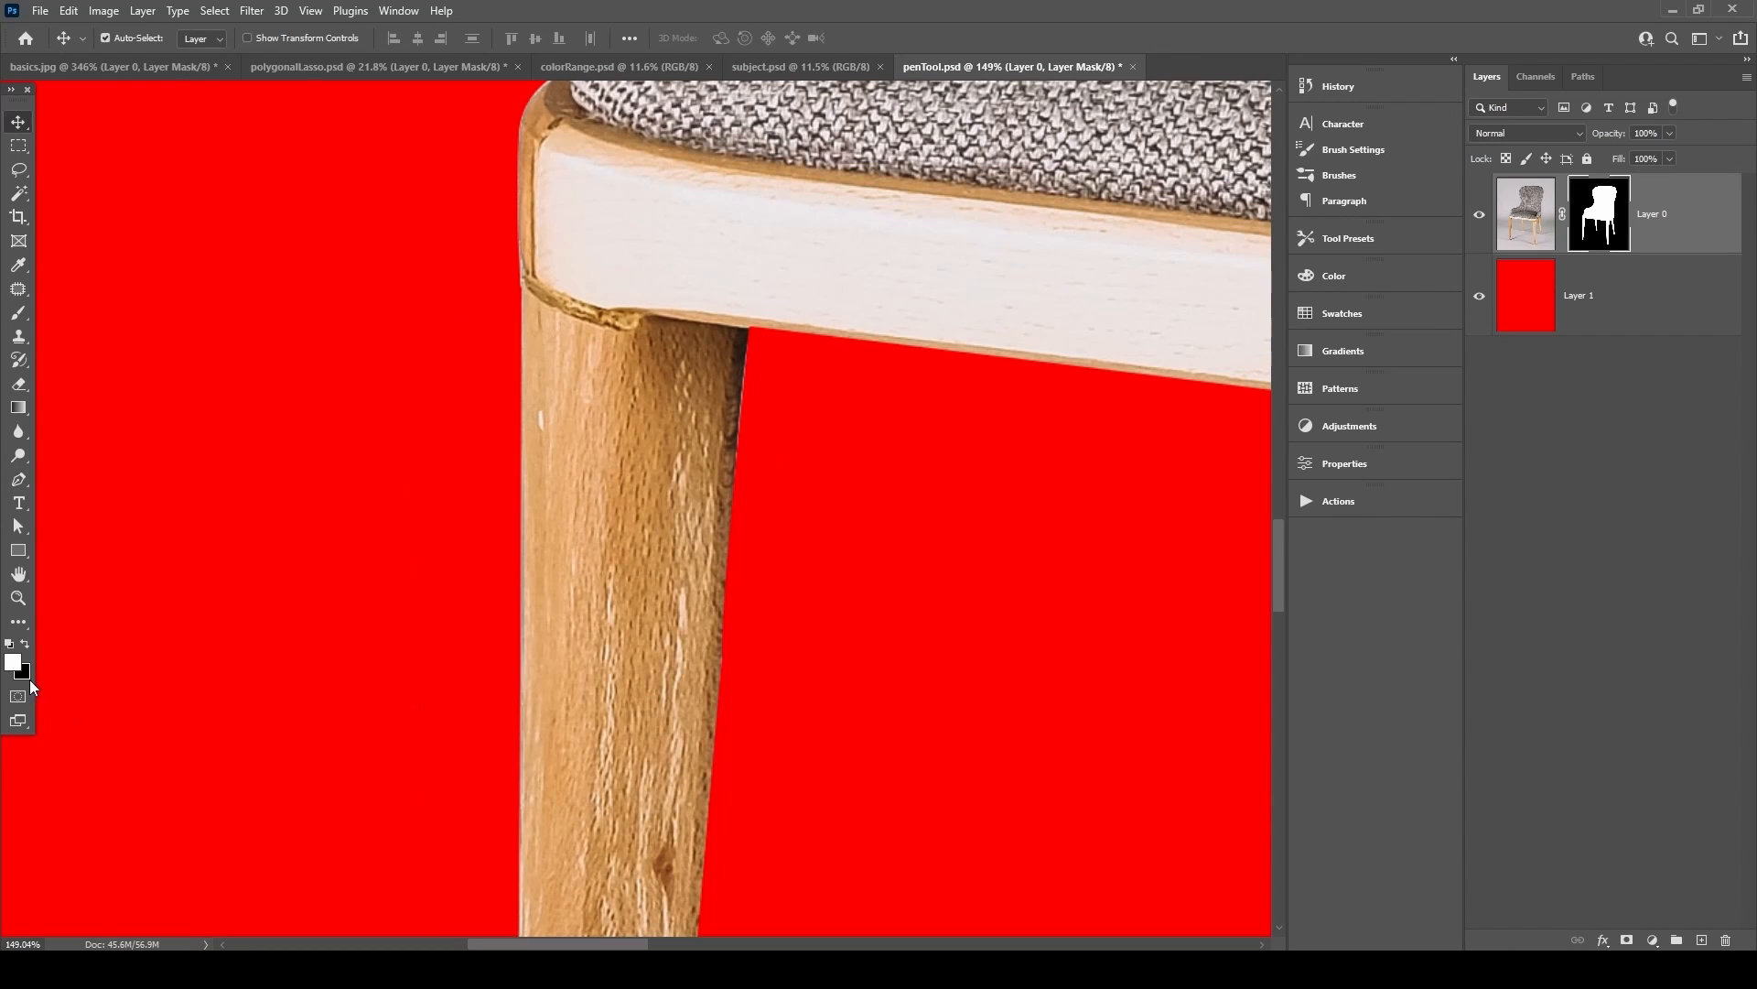
# Switch to colorRange.psd and convert its Background into a regular layer named Layer 0.
pyautogui.scroll(-1, 675, 586)
pyautogui.press('ctrl')
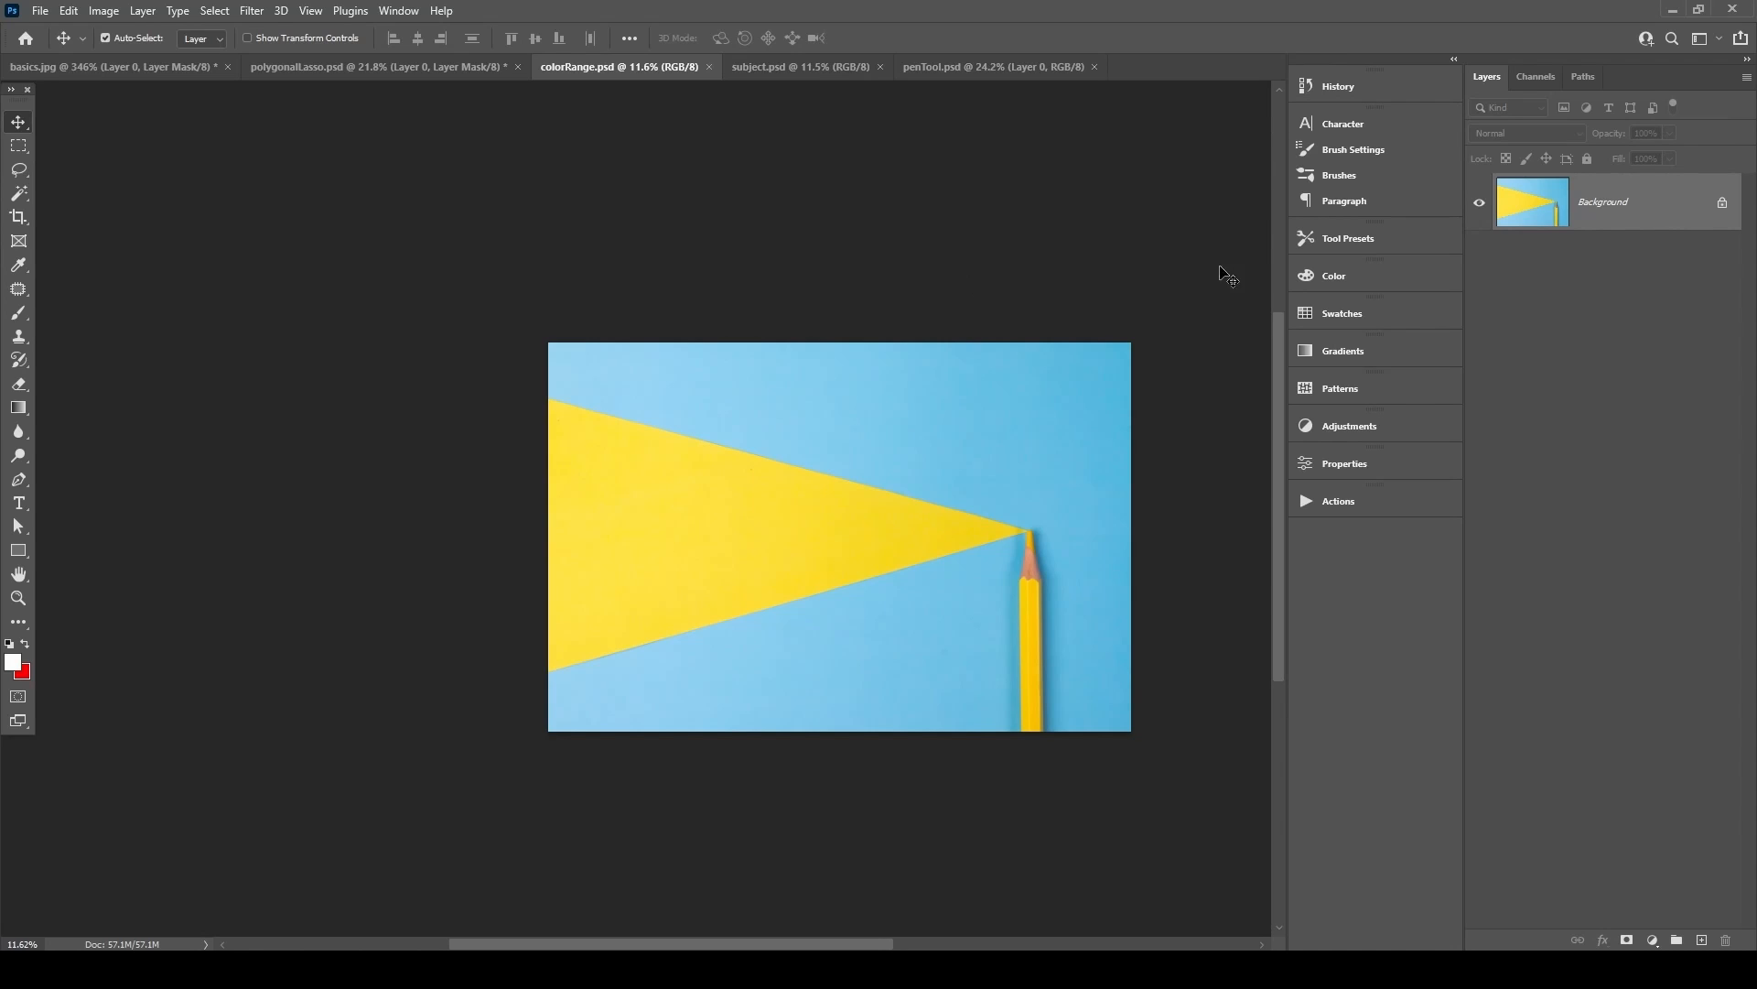
pyautogui.doubleClick(1538, 211)
pyautogui.press('Return')
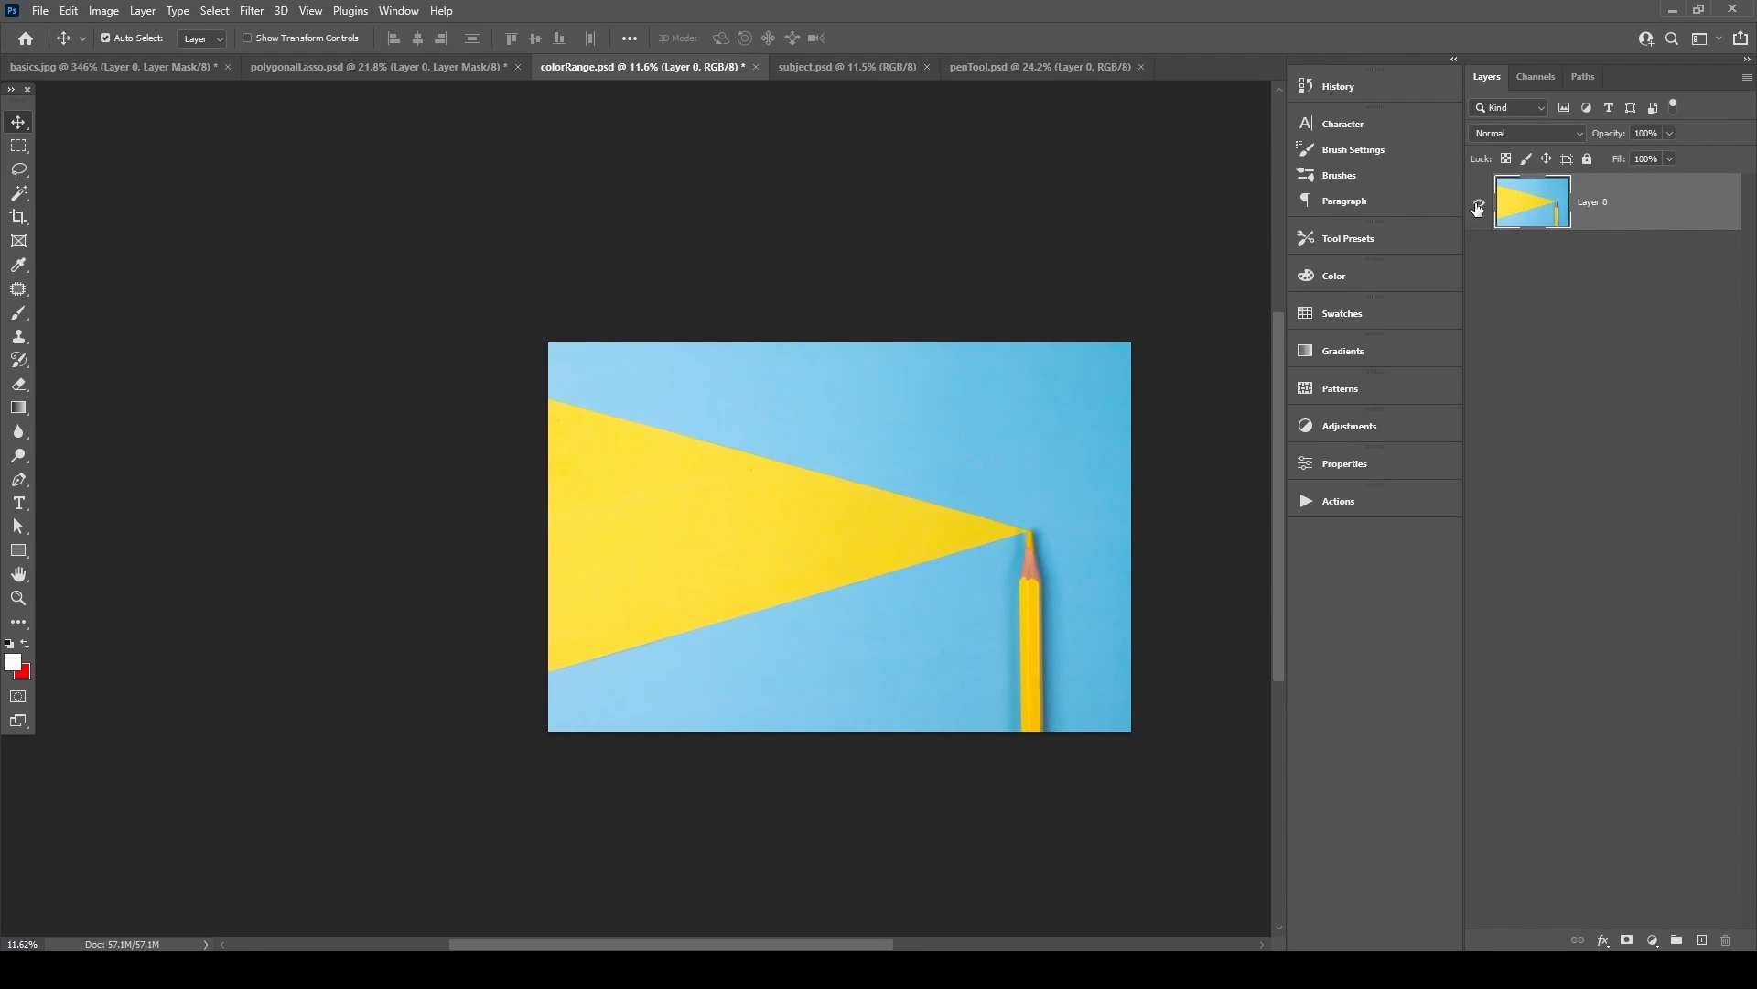
# Select the Yellows of the pencil image with Color Range and add a layer mask to Layer 0 from the selection.
pyautogui.click(218, 14)
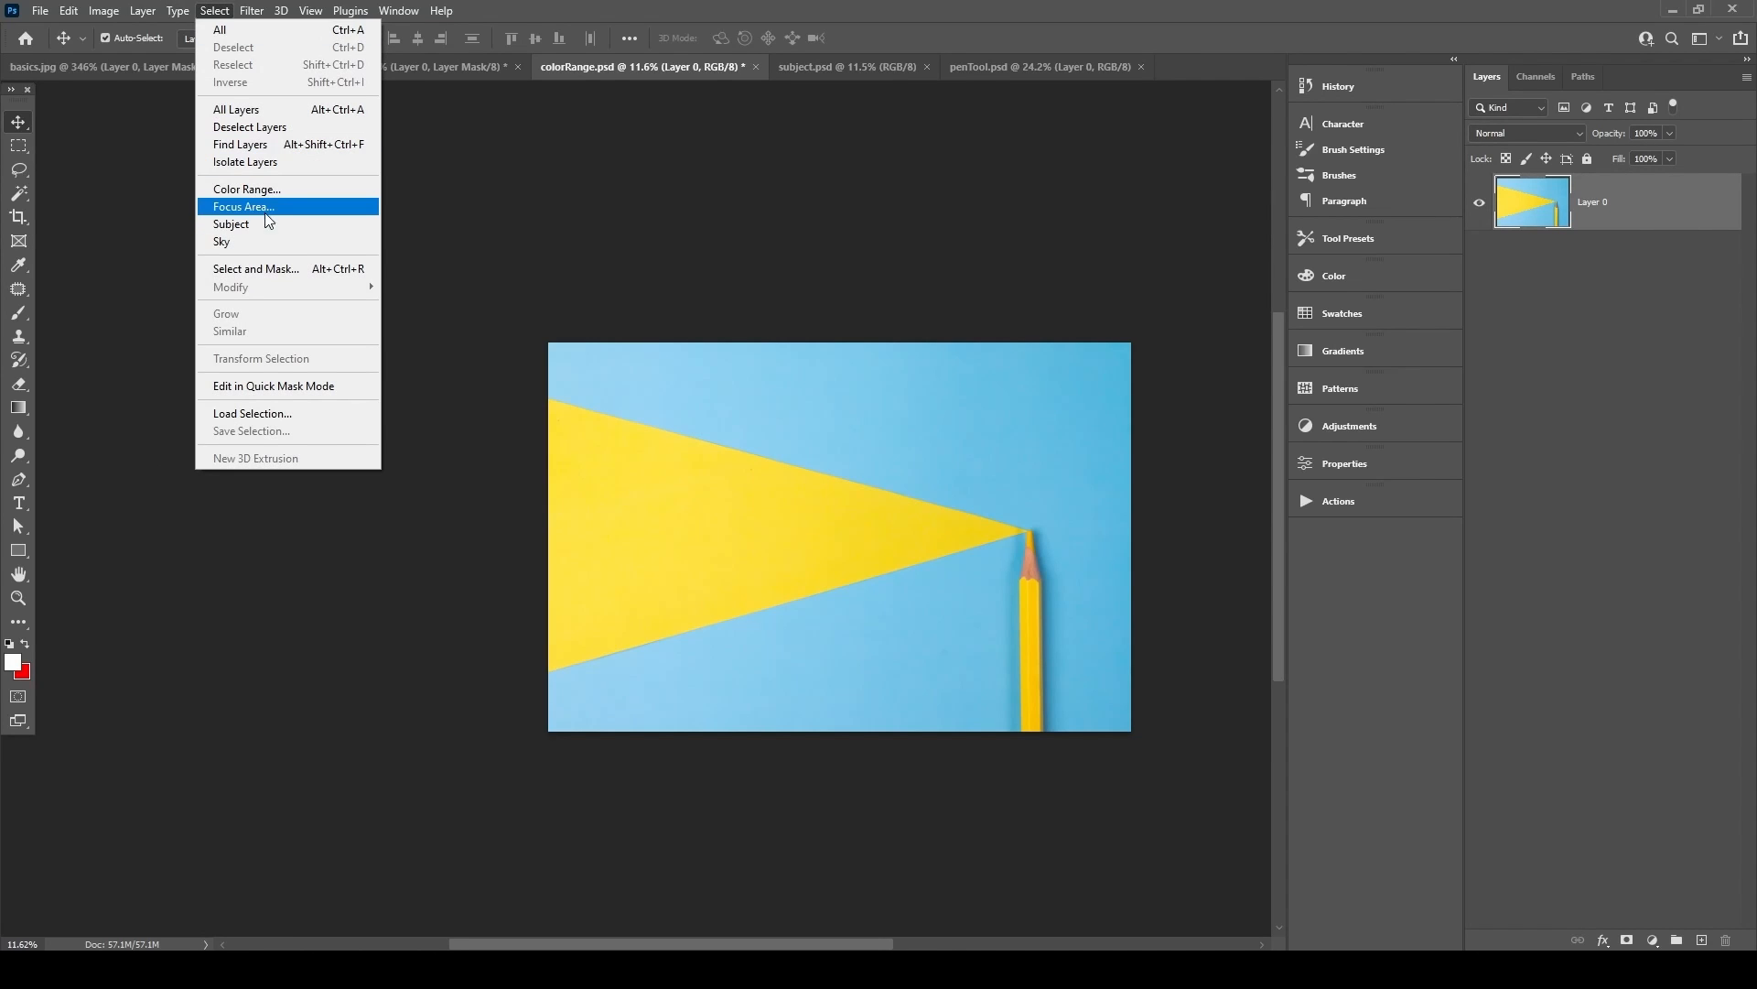
pyautogui.click(247, 190)
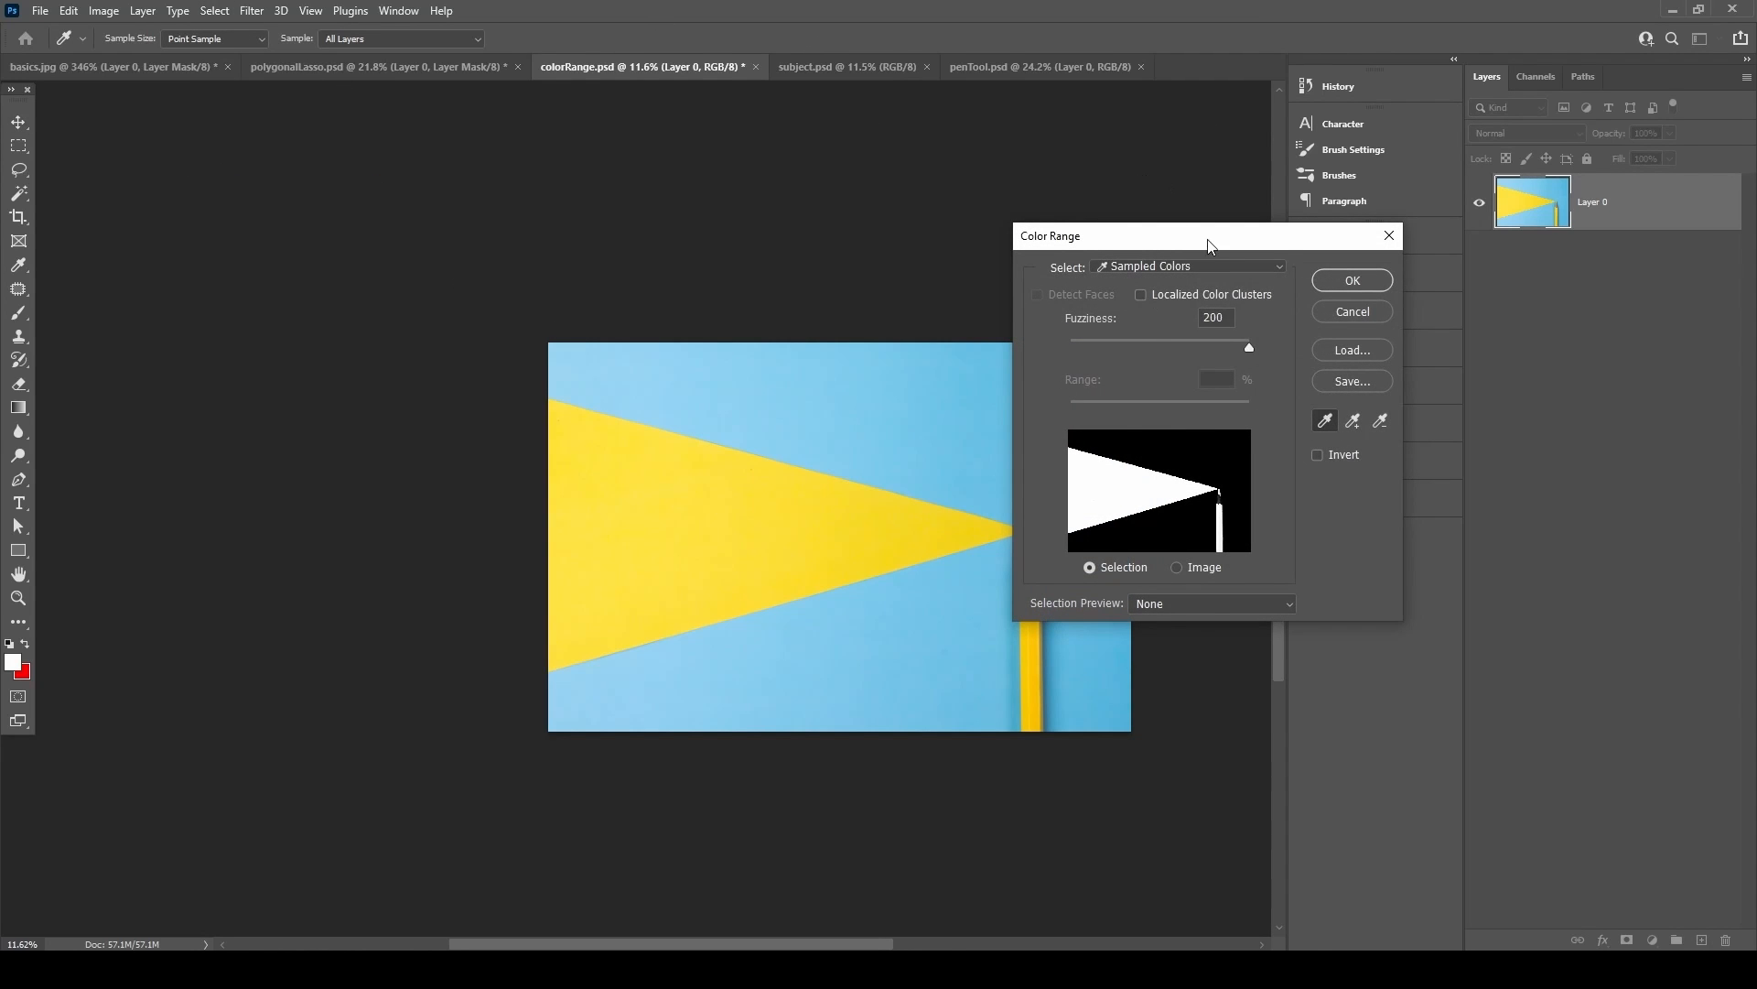
pyautogui.moveTo(1143, 247); pyautogui.dragTo(254, 286)
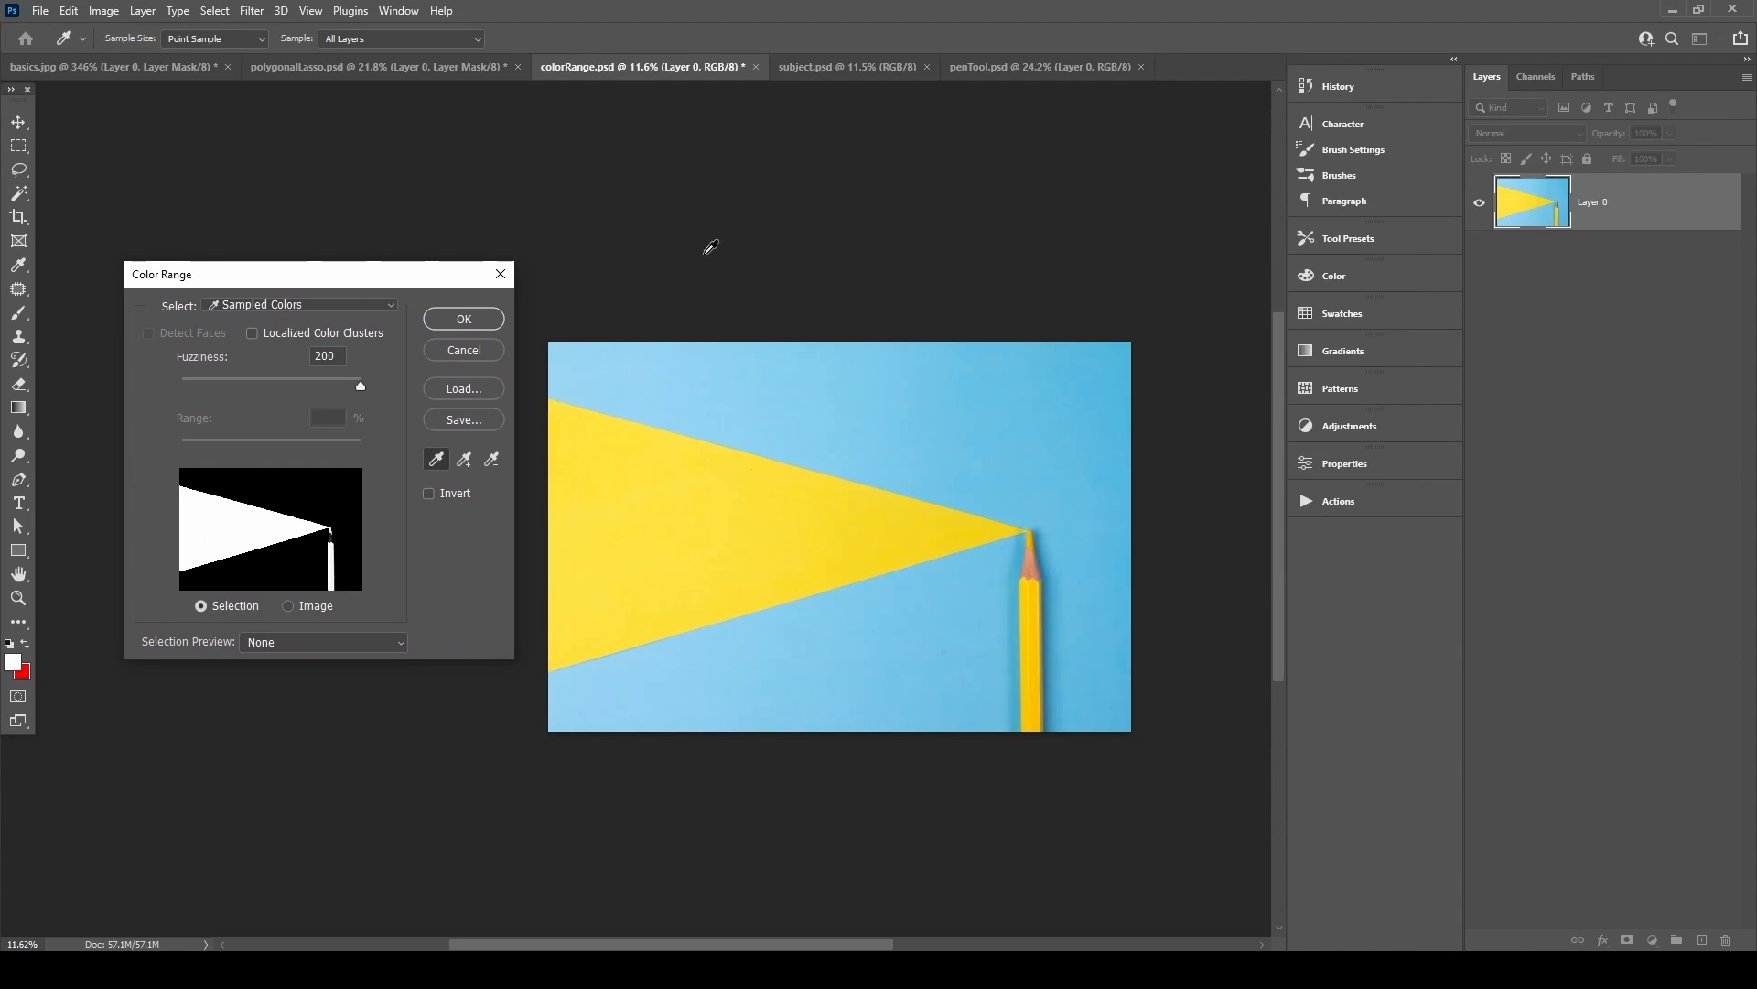
pyautogui.click(253, 305)
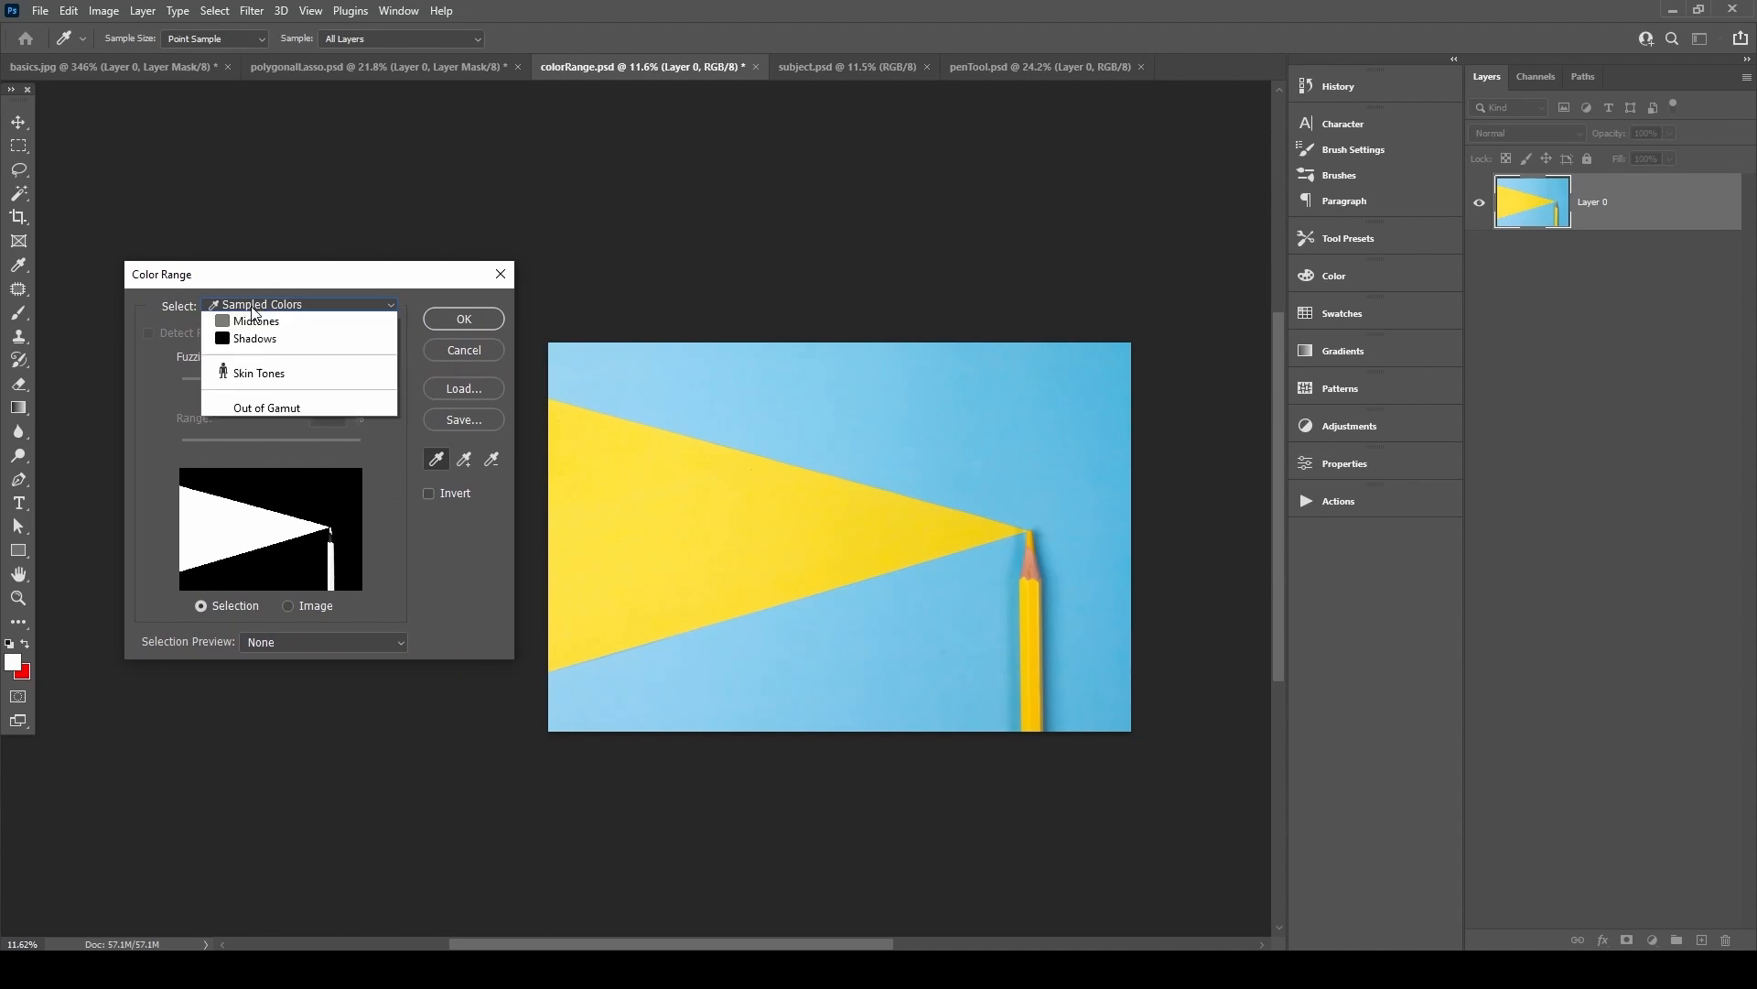
pyautogui.click(247, 375)
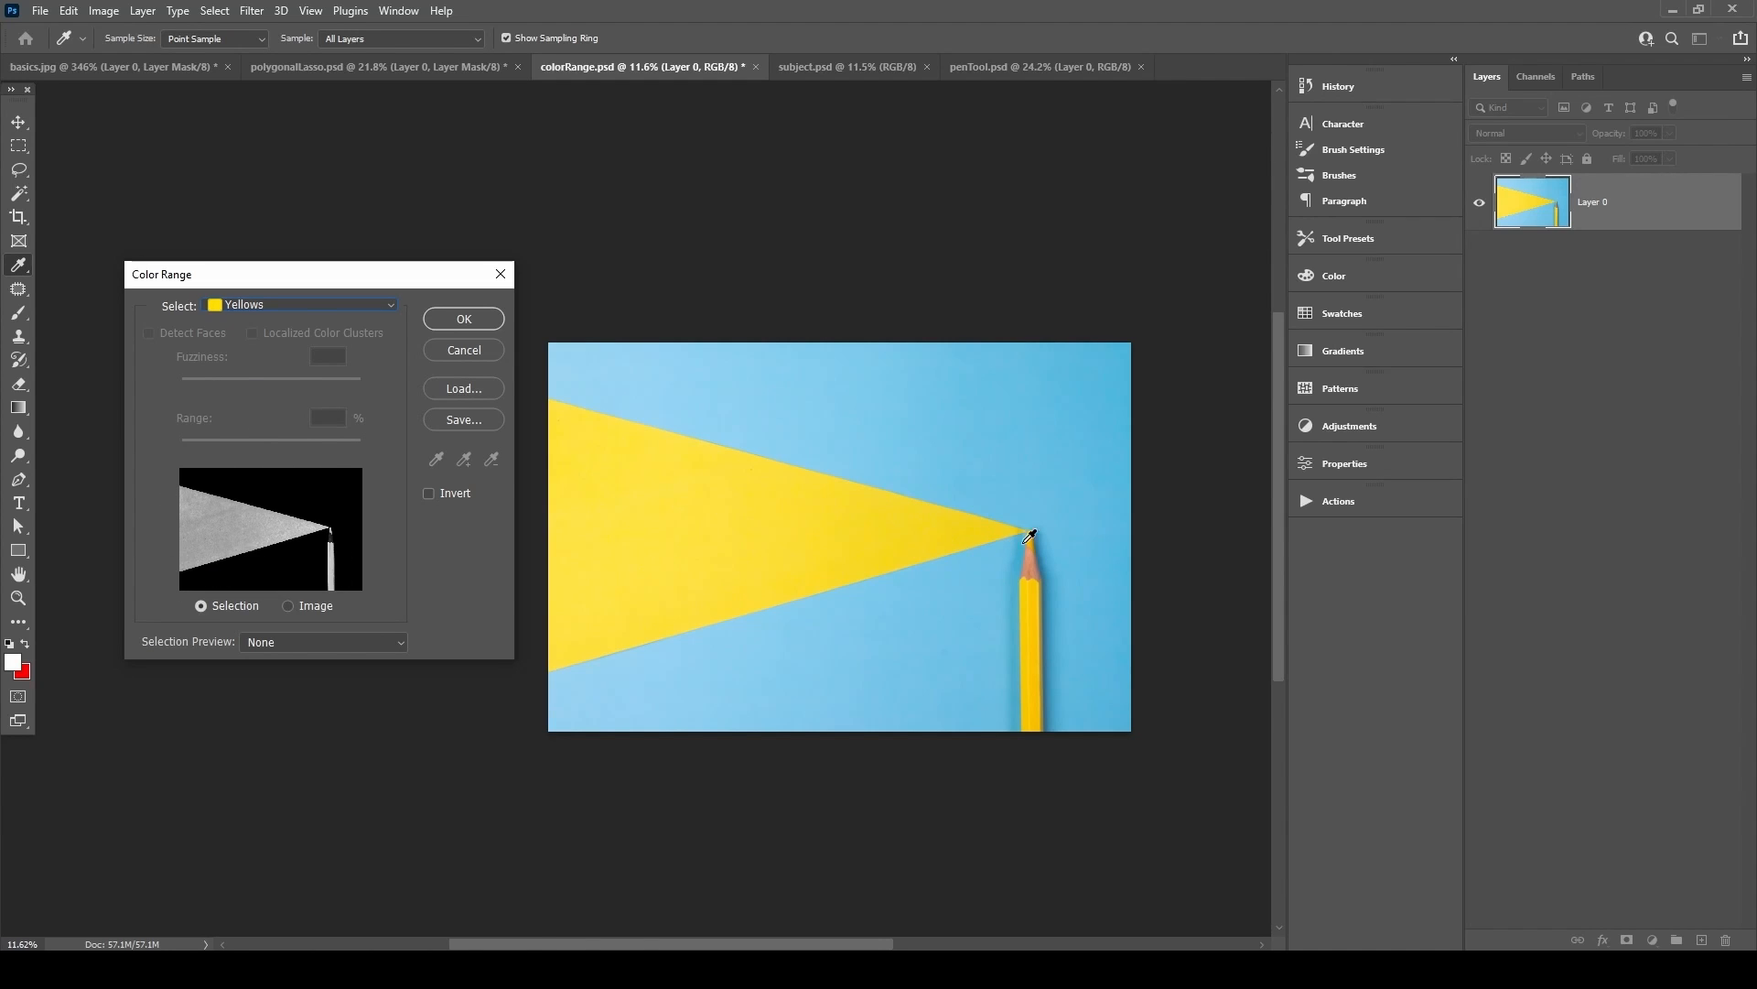
pyautogui.click(463, 321)
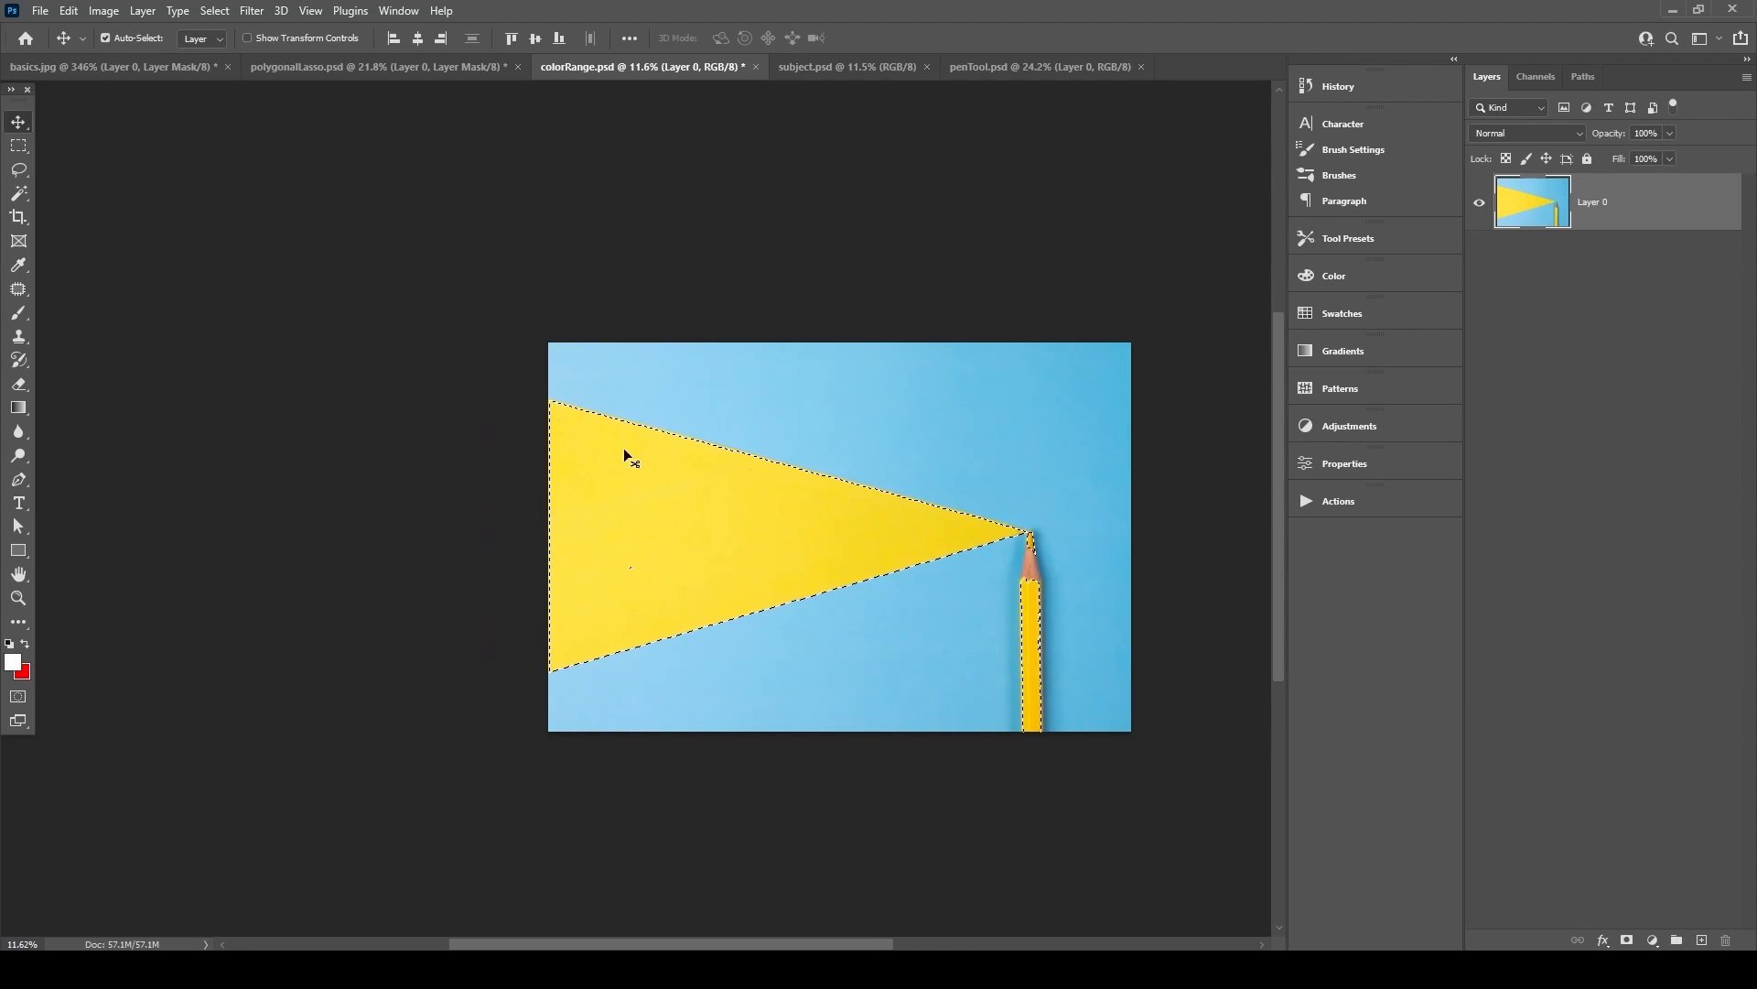
pyautogui.click(1628, 941)
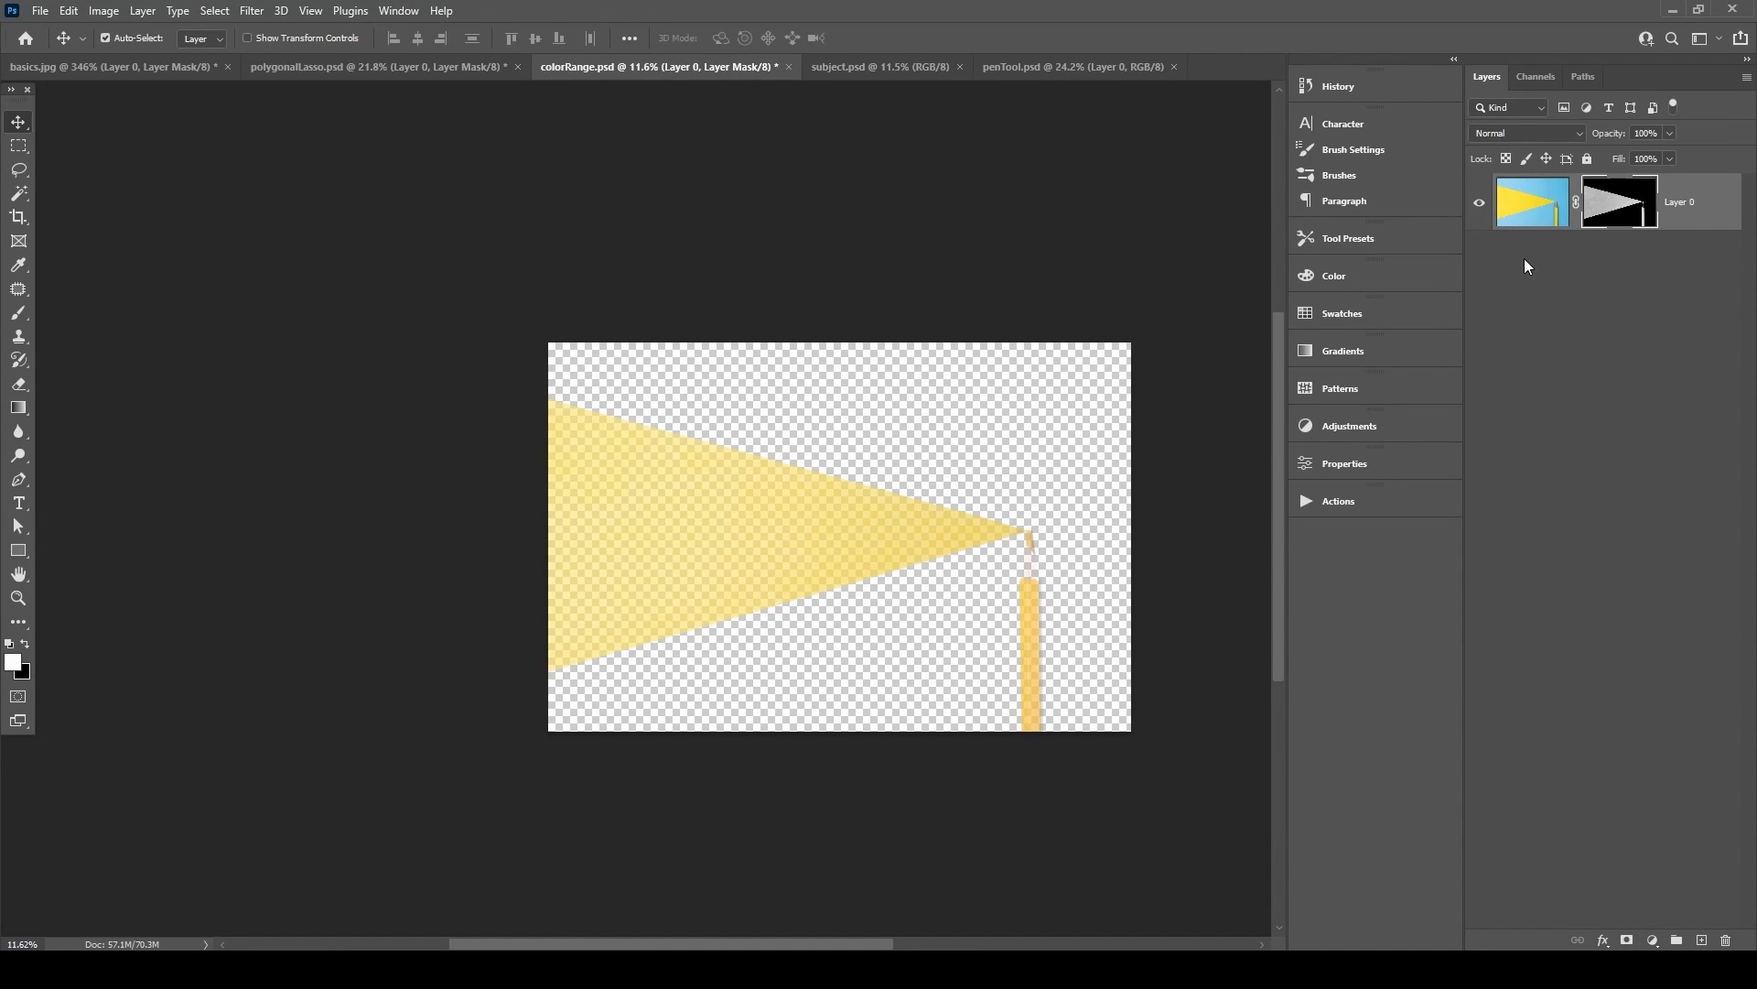
# Add a layer below Layer 0, fill it with red, and check the masked yellow areas against it.
pyautogui.moveTo(793, 536); pyautogui.dragTo(682, 497)
pyautogui.moveTo(1005, 350); pyautogui.dragTo(906, 341)
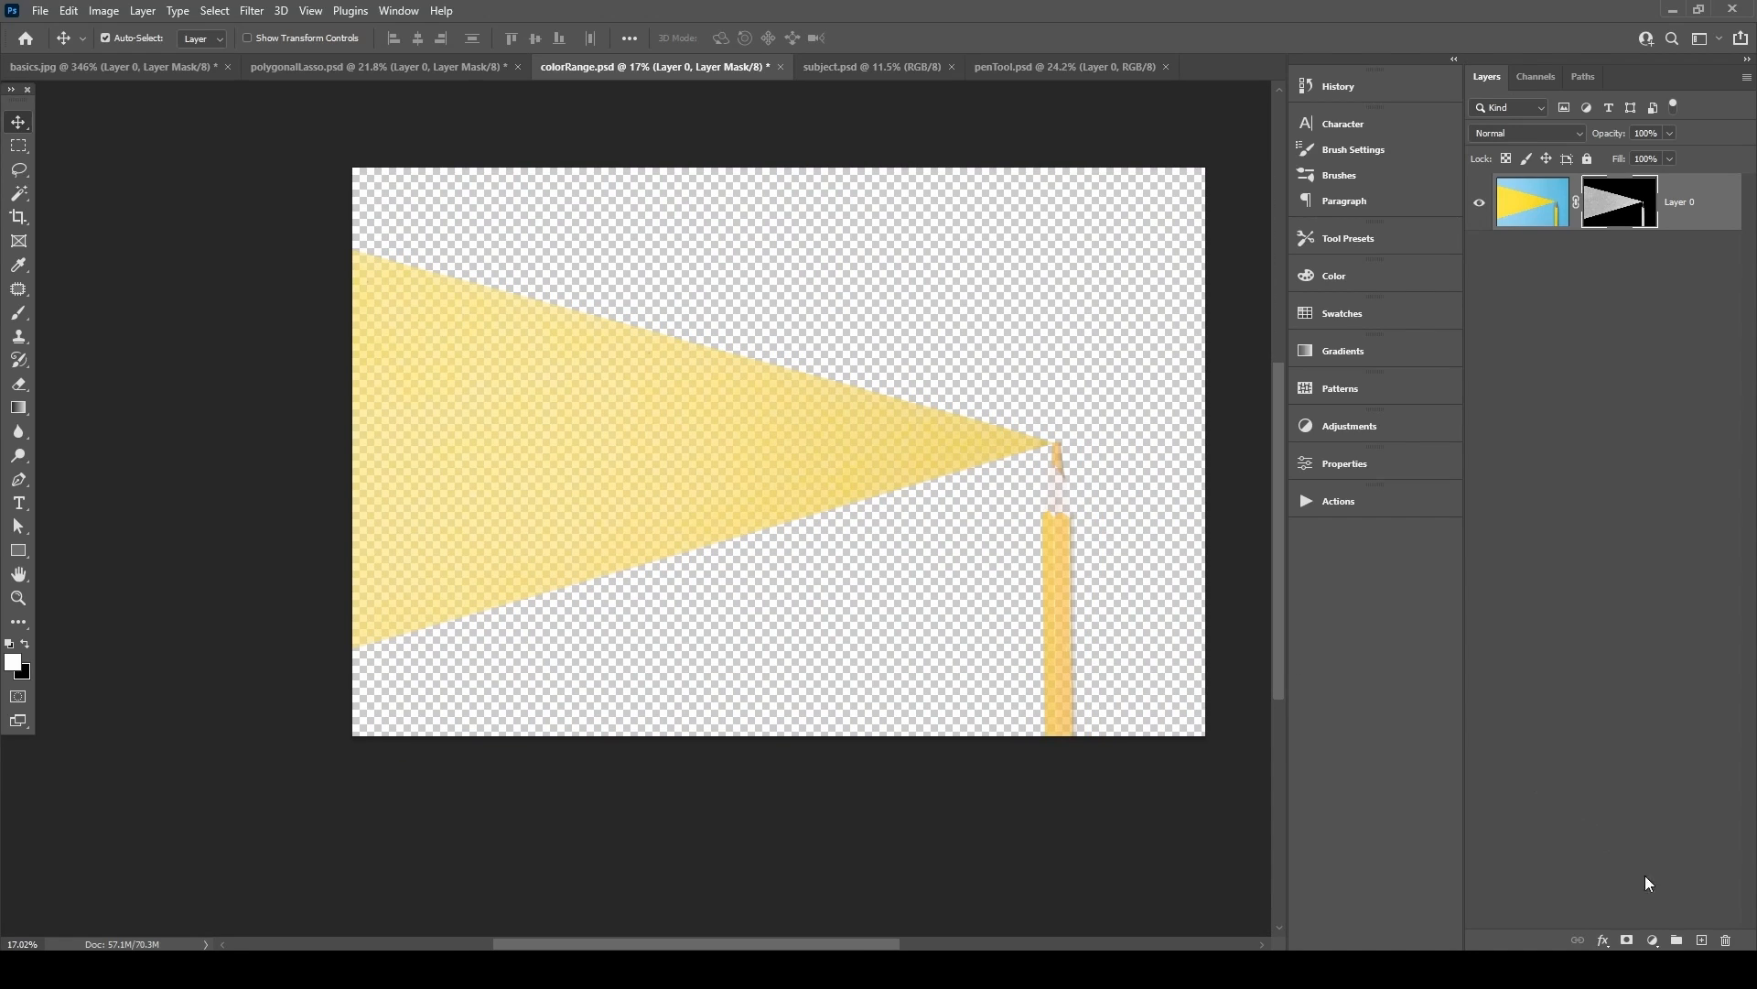
pyautogui.keyDown('ctrl'); pyautogui.click(1701, 940); pyautogui.keyUp('ctrl')
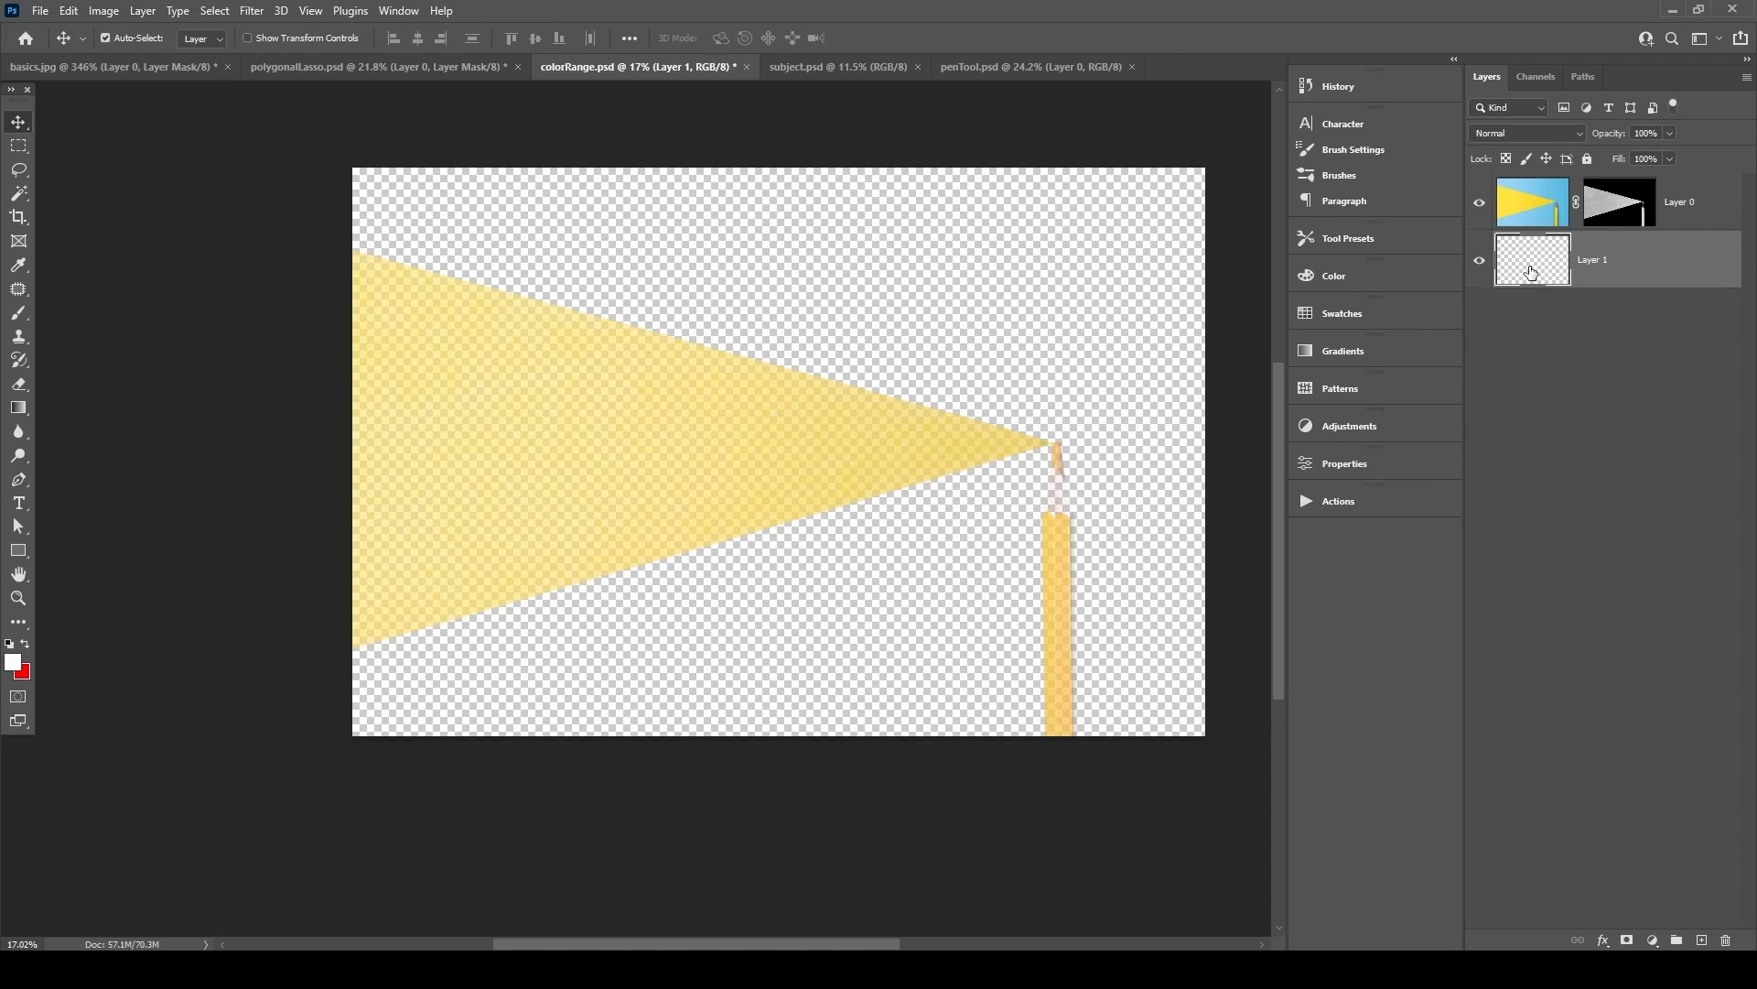
pyautogui.hotkey('ctrl', 'BackSpace')
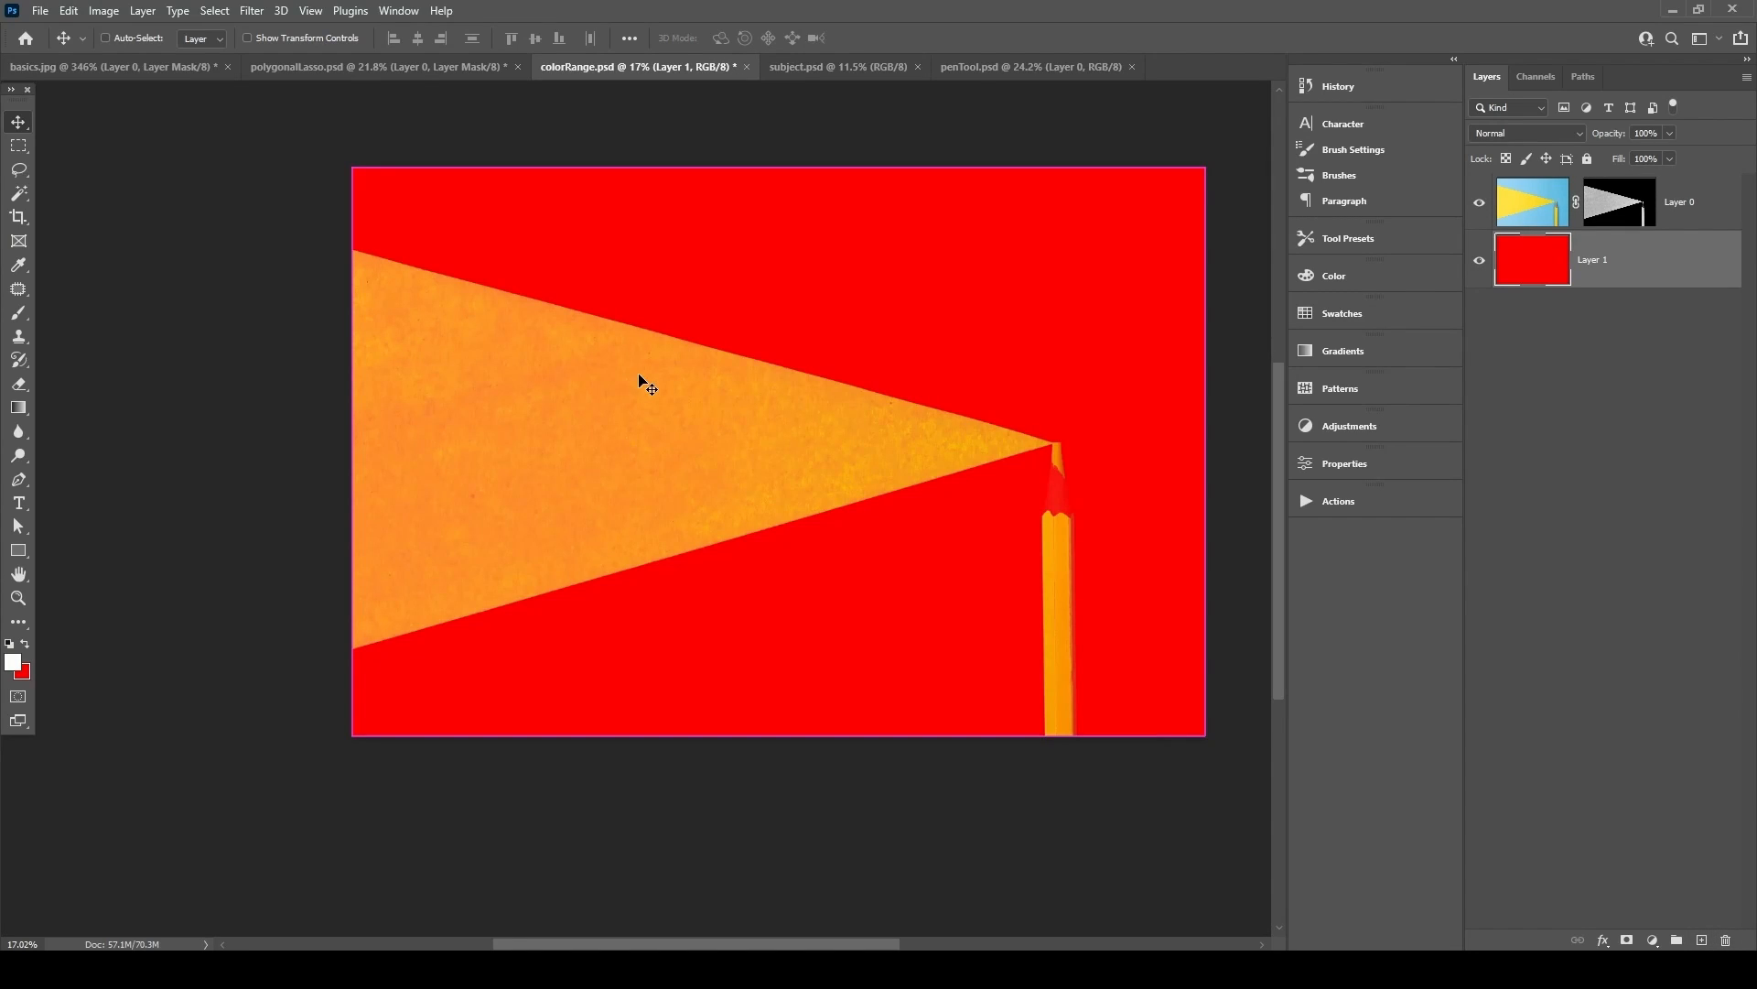
pyautogui.moveTo(671, 381); pyautogui.dragTo(851, 299)
pyautogui.scroll(-5, 787, 462)
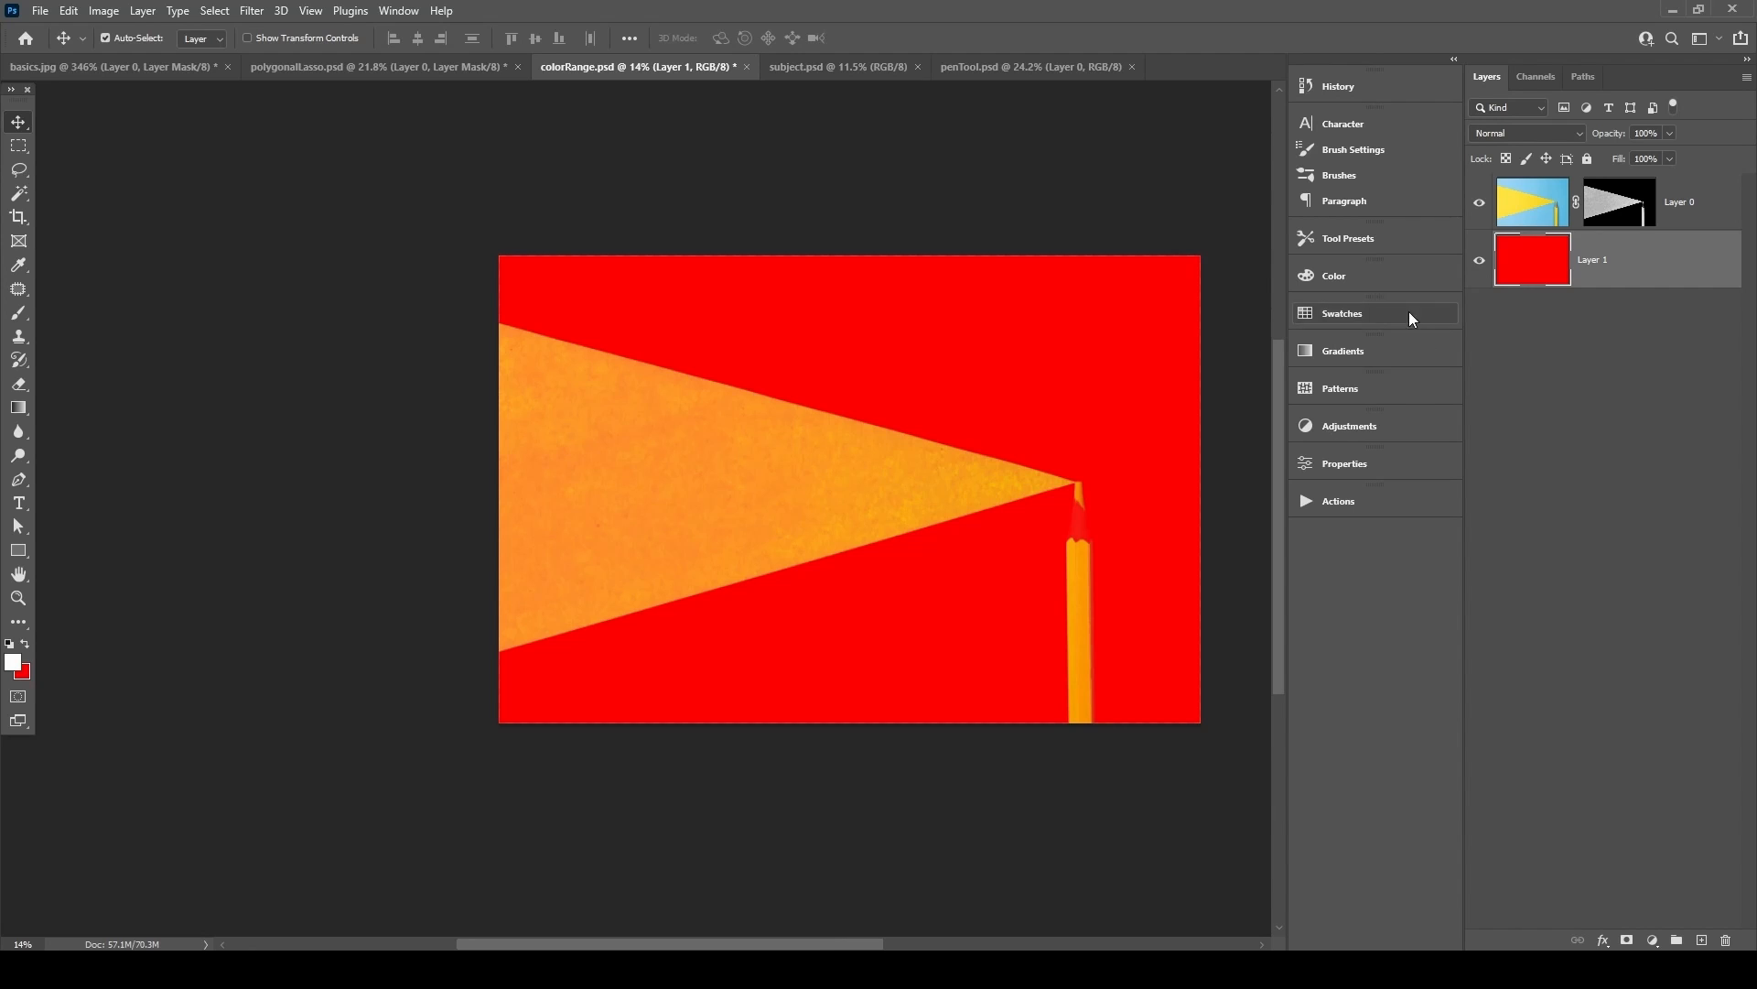
# Undo the red fill, the new layer, the layer mask and the Yellows selection.
pyautogui.hotkey('ctrl', 'z')
pyautogui.hotkey('ctrl', 'z')
pyautogui.hotkey('ctrl', 'z')
pyautogui.hotkey('ctrl', 'z')
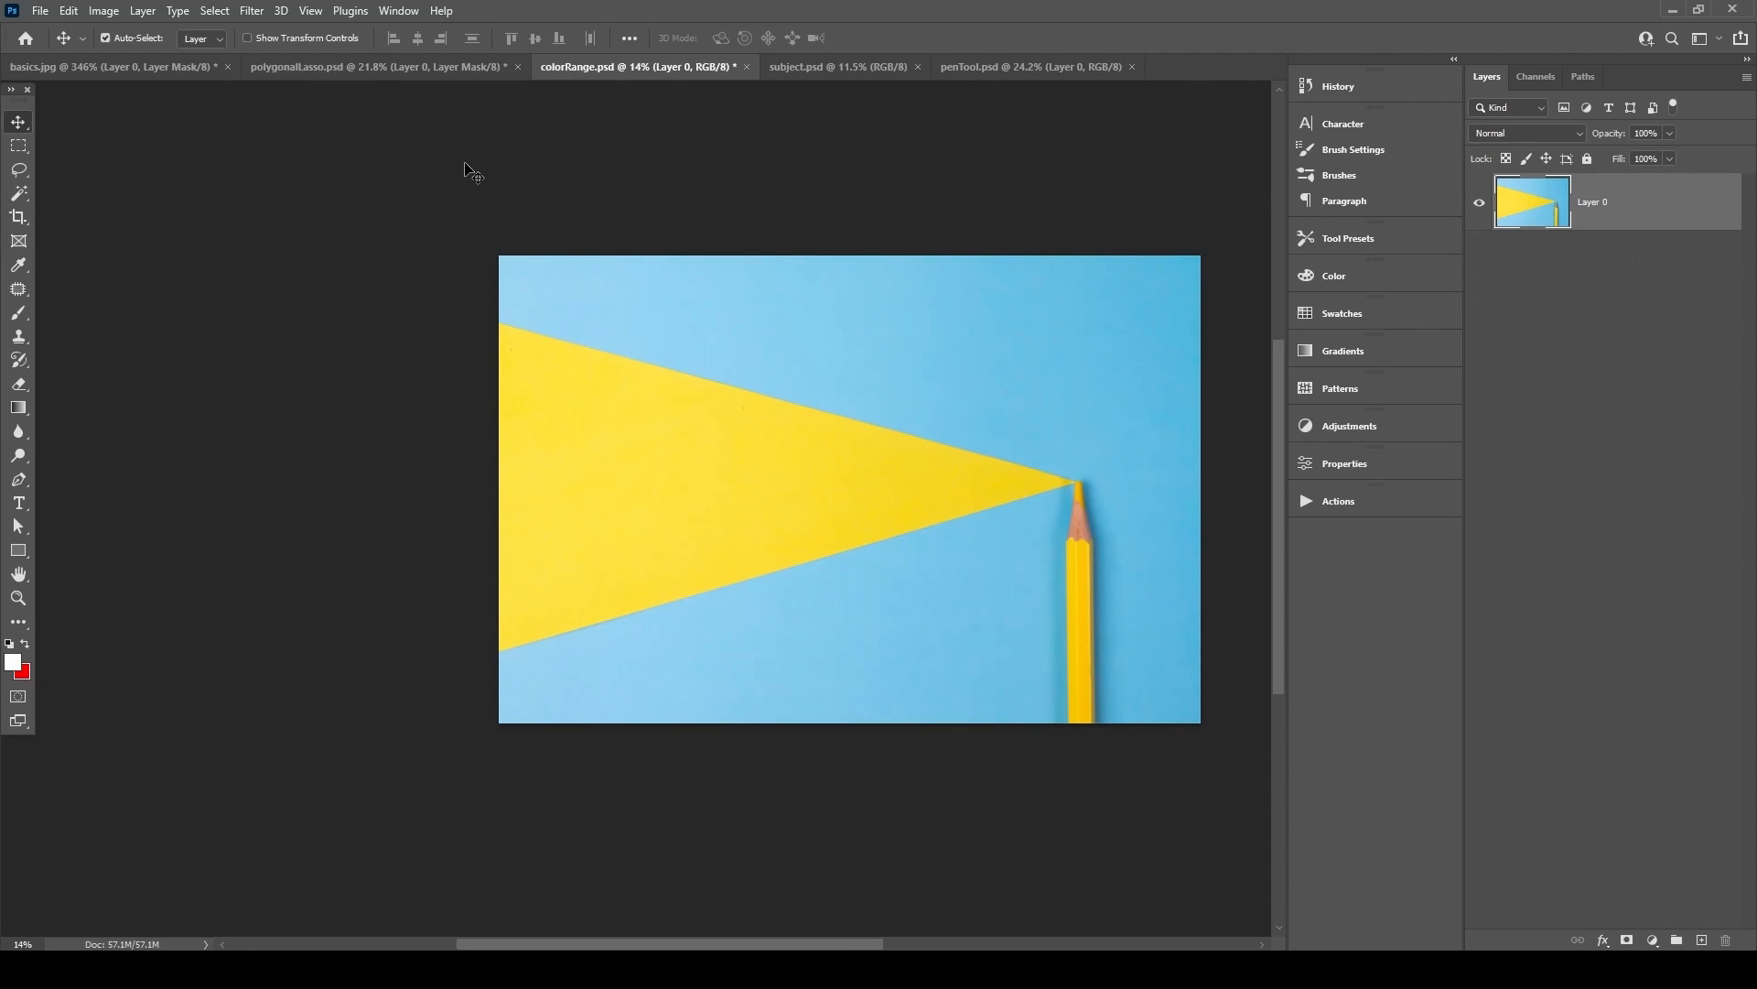
# Set Color Range to Sampled Colors, try sampling the yellow beam, and sample the blue background beside the pencil.
pyautogui.click(214, 10)
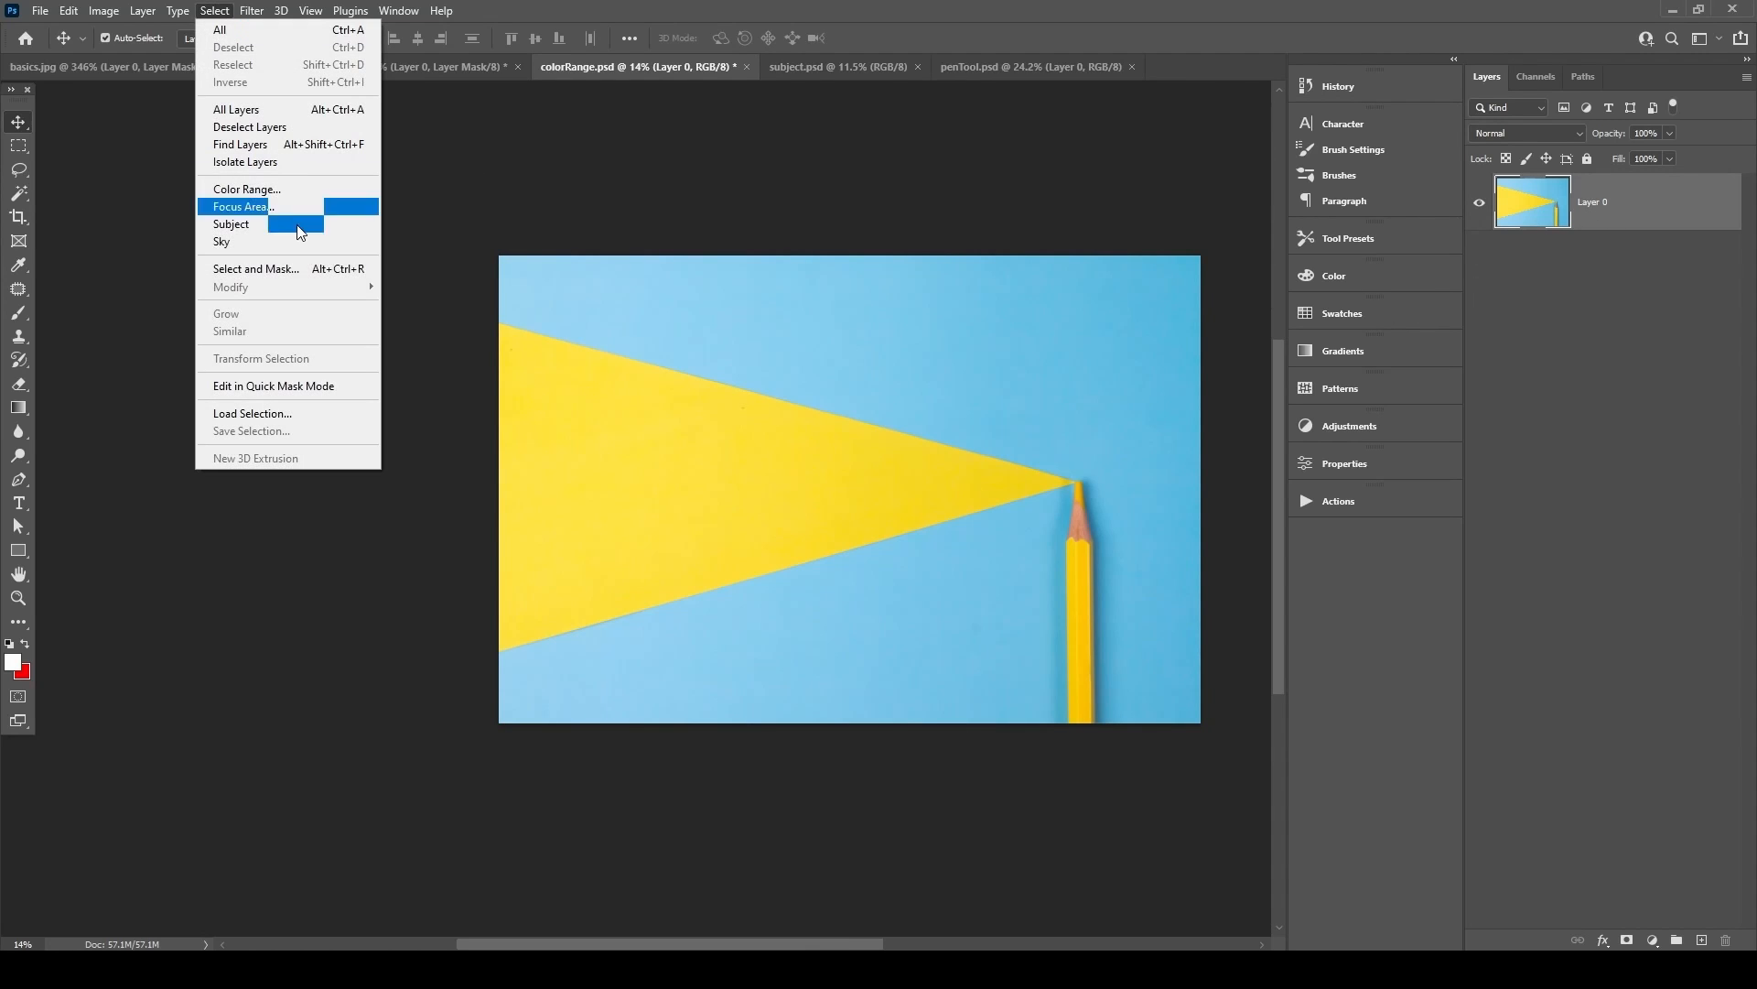
pyautogui.click(258, 189)
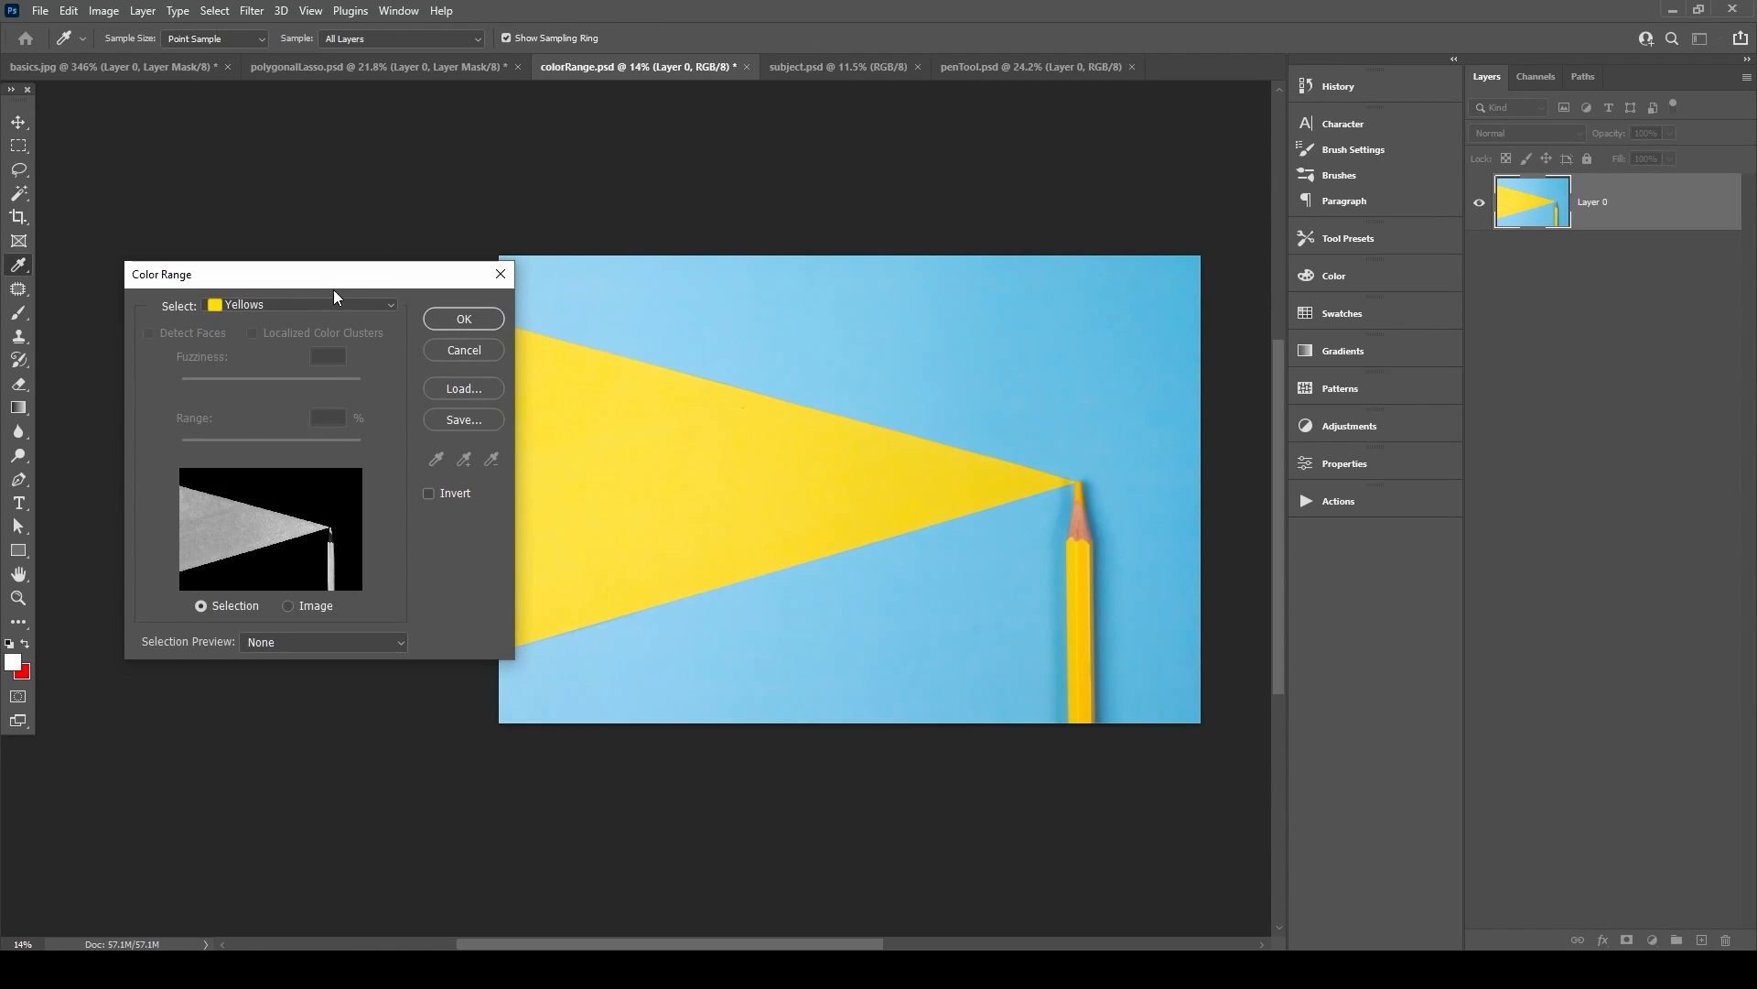
pyautogui.click(241, 304)
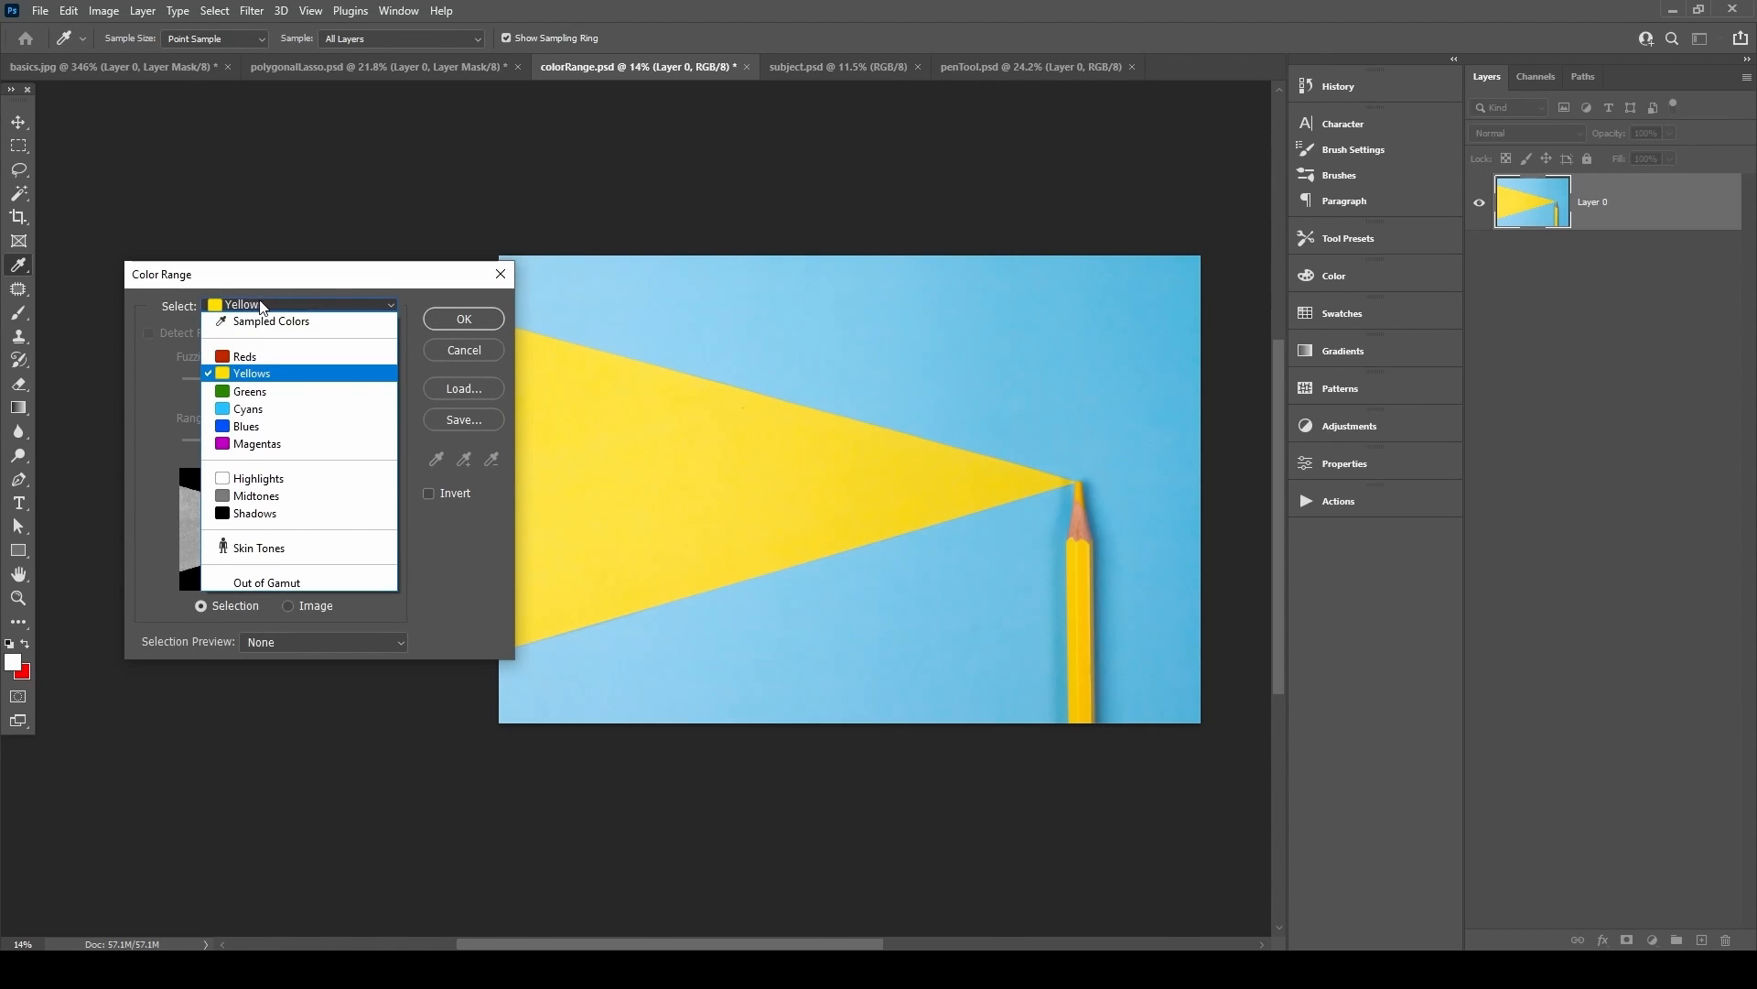
pyautogui.click(267, 320)
pyautogui.click(244, 525)
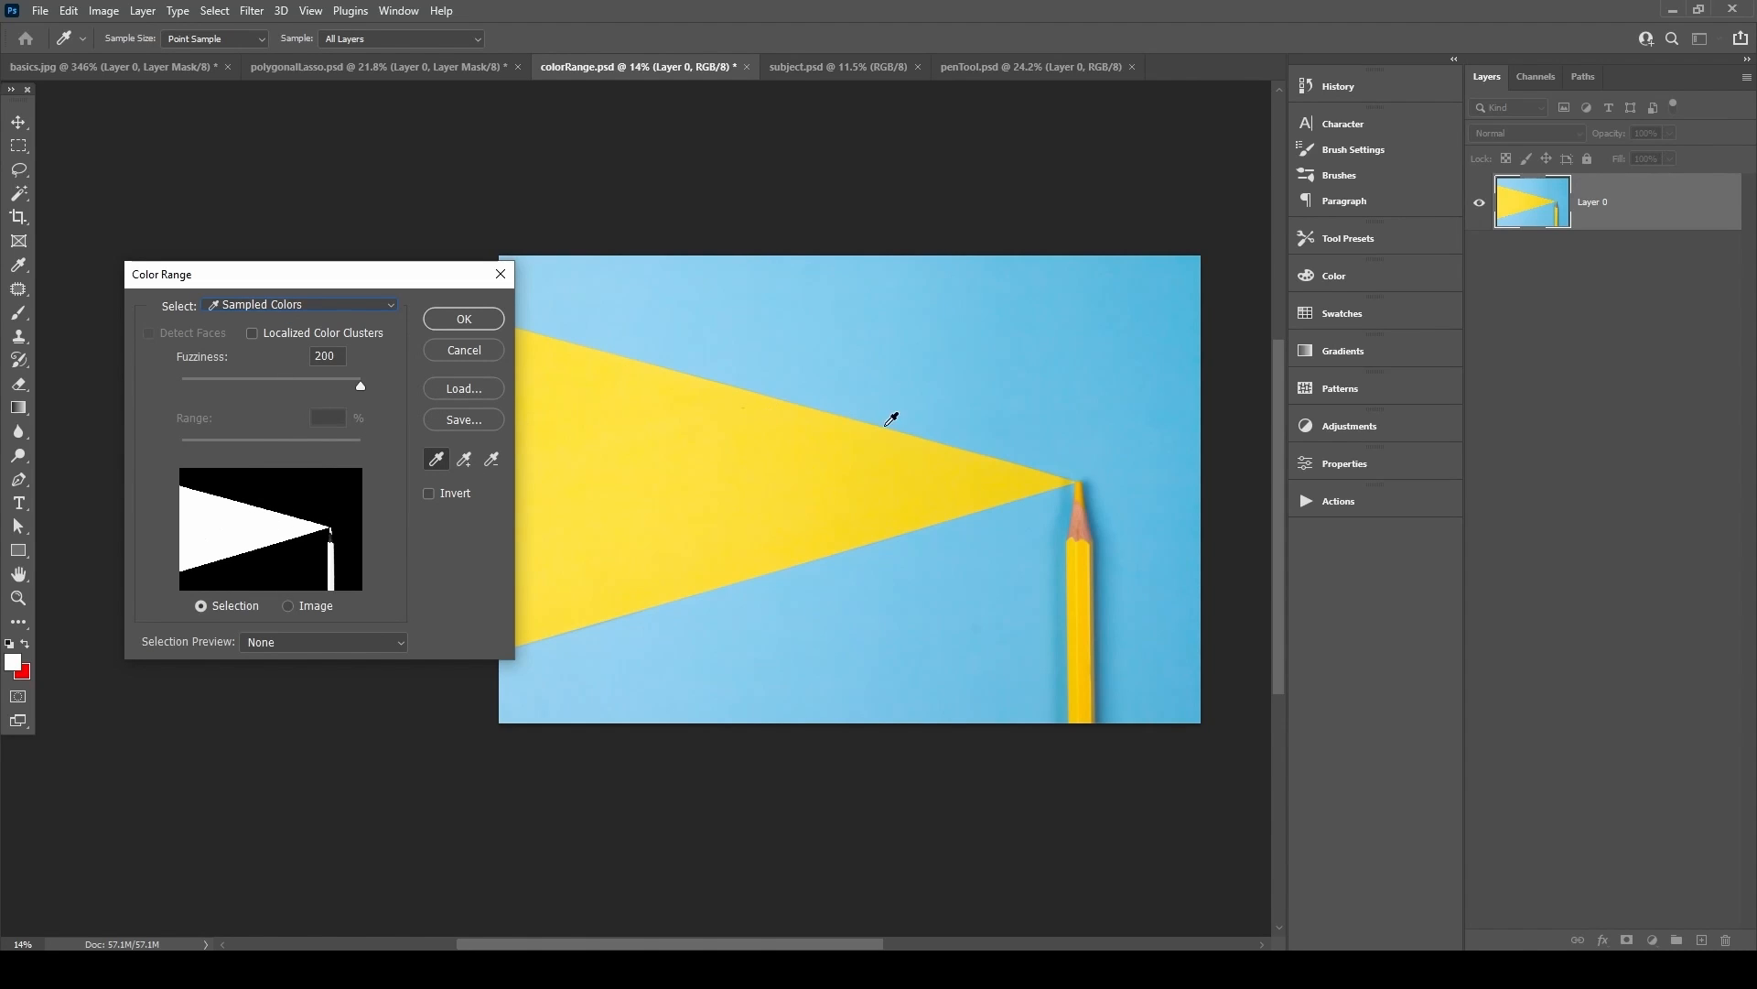
pyautogui.click(919, 462)
pyautogui.click(661, 508)
pyautogui.click(1102, 546)
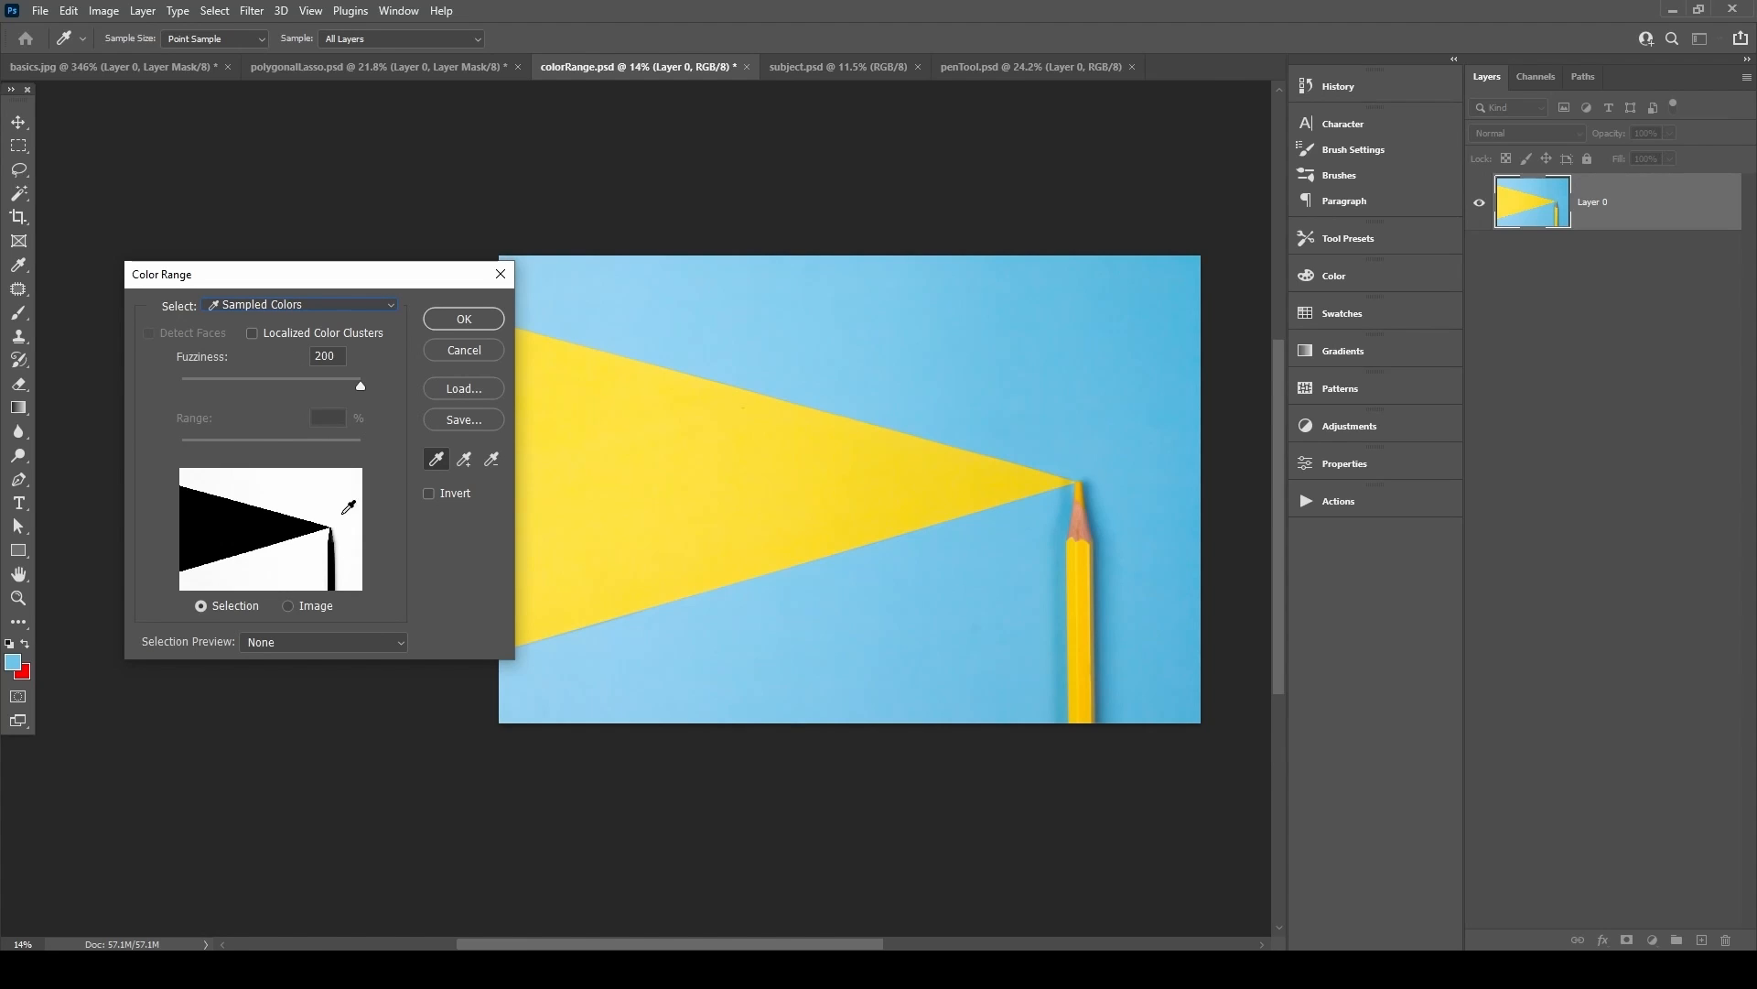
# Sample the yellow beam in Color Range, reduce Fuzziness to 0, and sample several other points of the beam.
pyautogui.click(661, 457)
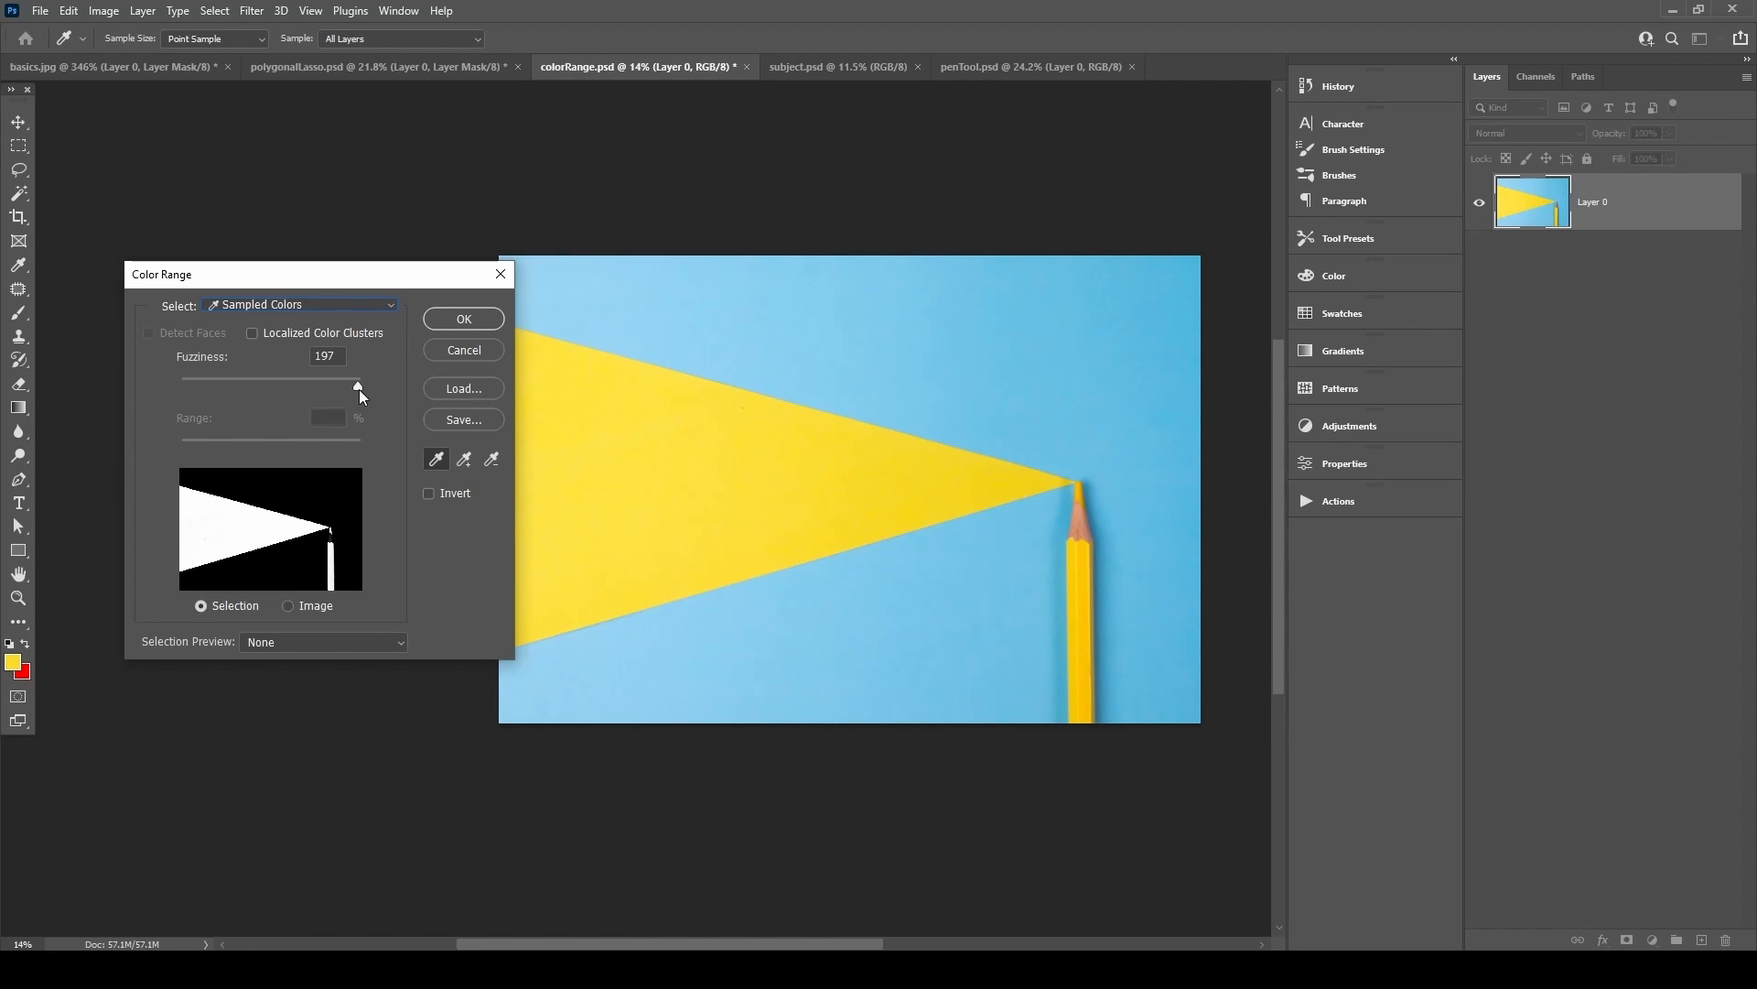
pyautogui.moveTo(200, 384); pyautogui.dragTo(180, 383)
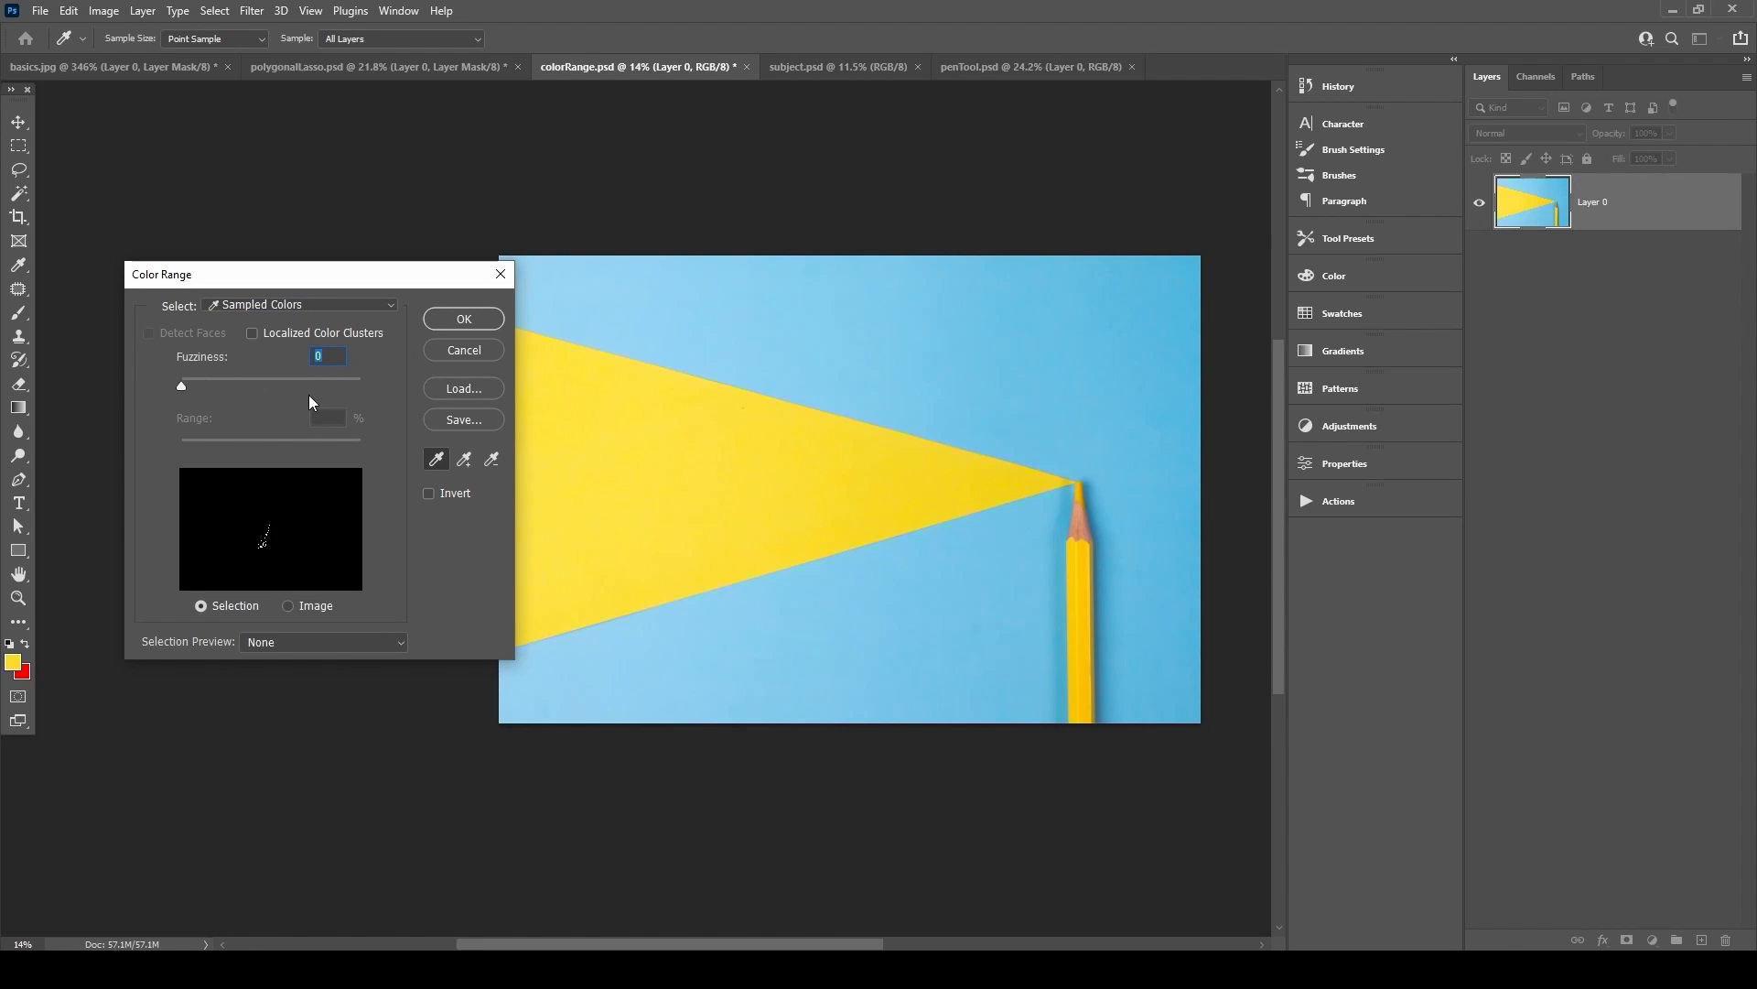
pyautogui.click(619, 442)
pyautogui.click(695, 423)
pyautogui.moveTo(768, 463)
pyautogui.mouseDown()
pyautogui.moveTo(951, 472)
pyautogui.moveTo(644, 443)
pyautogui.moveTo(778, 467)
pyautogui.mouseUp()
# Set the Color Range Fuzziness to 51 and sample various spots across the yellow beam.
pyautogui.moveTo(229, 387); pyautogui.dragTo(227, 387)
pyautogui.moveTo(645, 494); pyautogui.dragTo(601, 542)
pyautogui.click(668, 419)
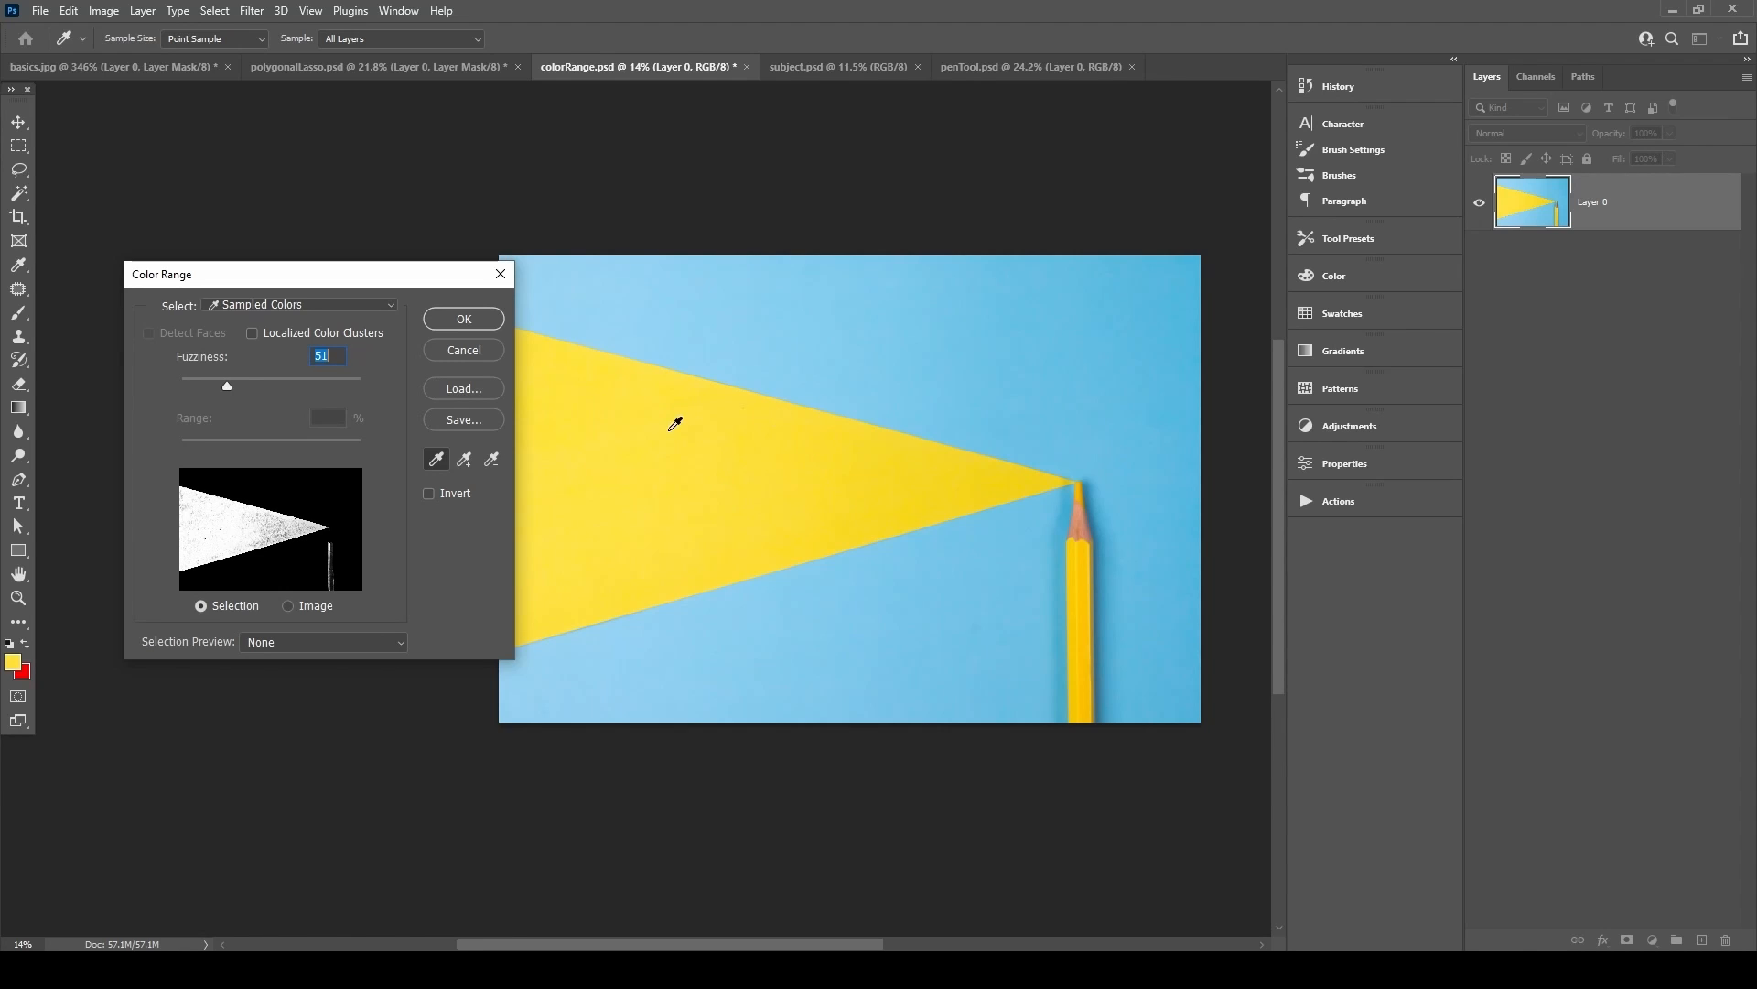
pyautogui.moveTo(858, 455)
pyautogui.mouseDown()
pyautogui.moveTo(777, 506)
pyautogui.moveTo(694, 436)
pyautogui.moveTo(805, 494)
pyautogui.moveTo(833, 466)
pyautogui.mouseUp()
# Select the sampled yellow areas with Color Range at Fuzziness 200 and add a layer mask to Layer 0 from the selection.
pyautogui.moveTo(228, 389); pyautogui.dragTo(256, 387)
pyautogui.click(726, 414)
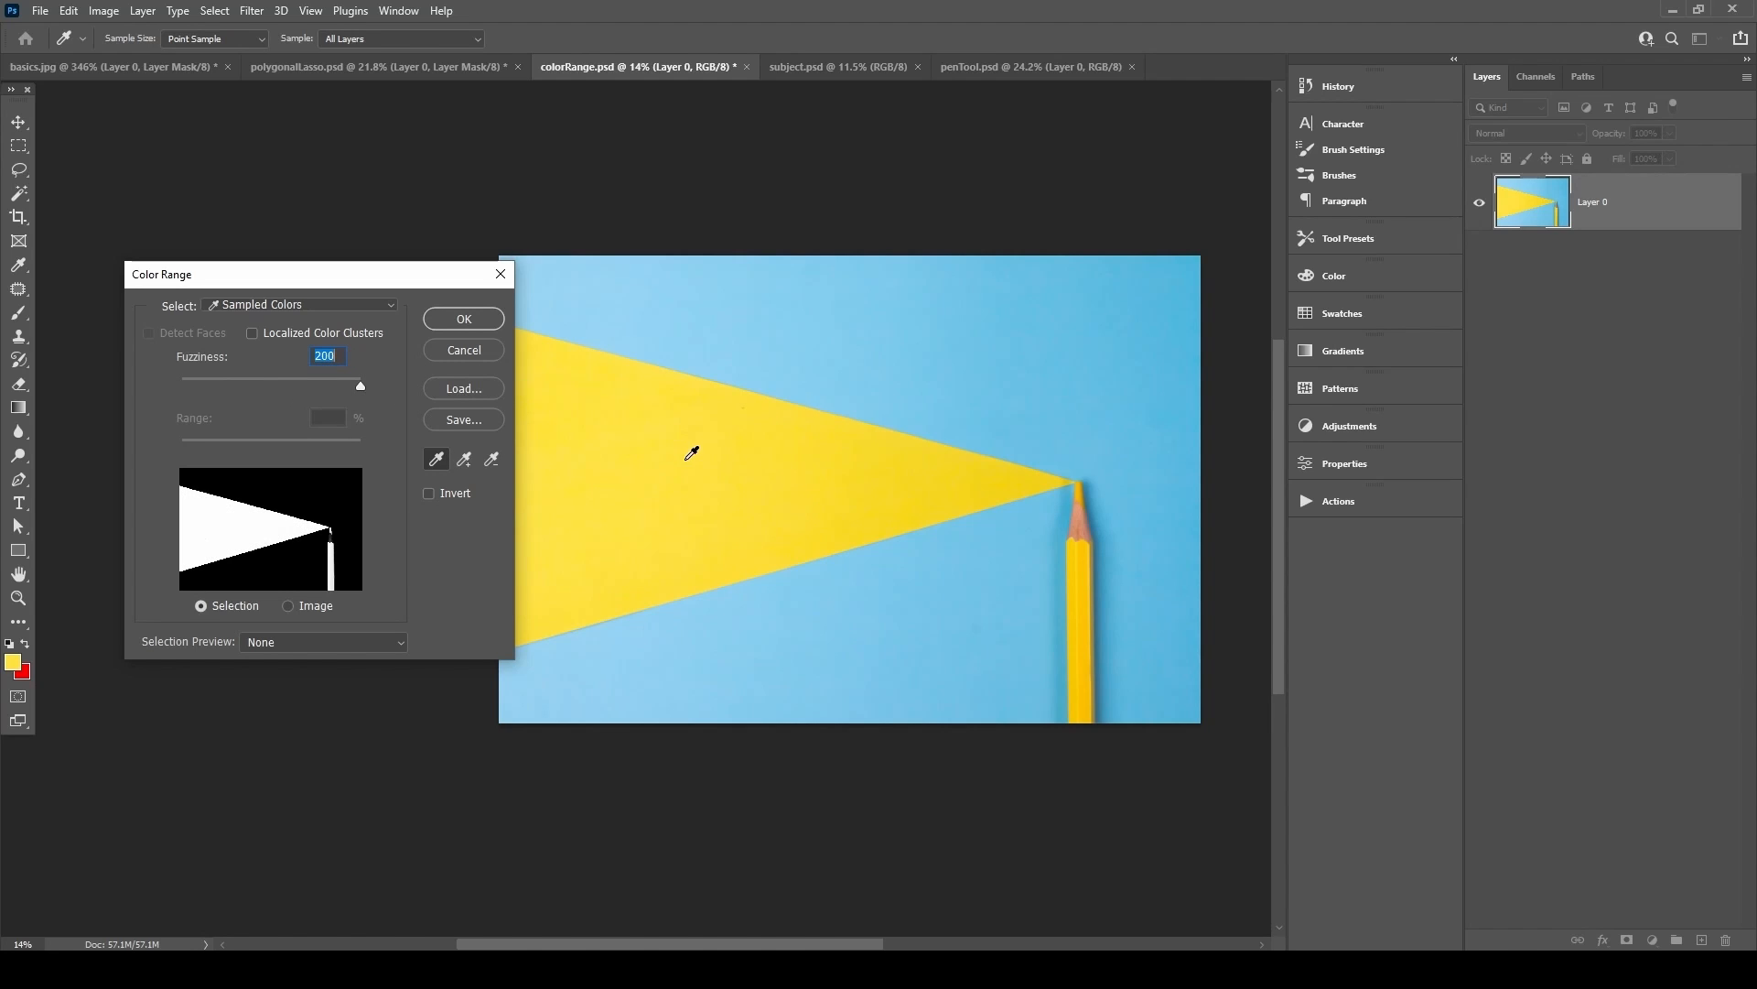
pyautogui.click(460, 320)
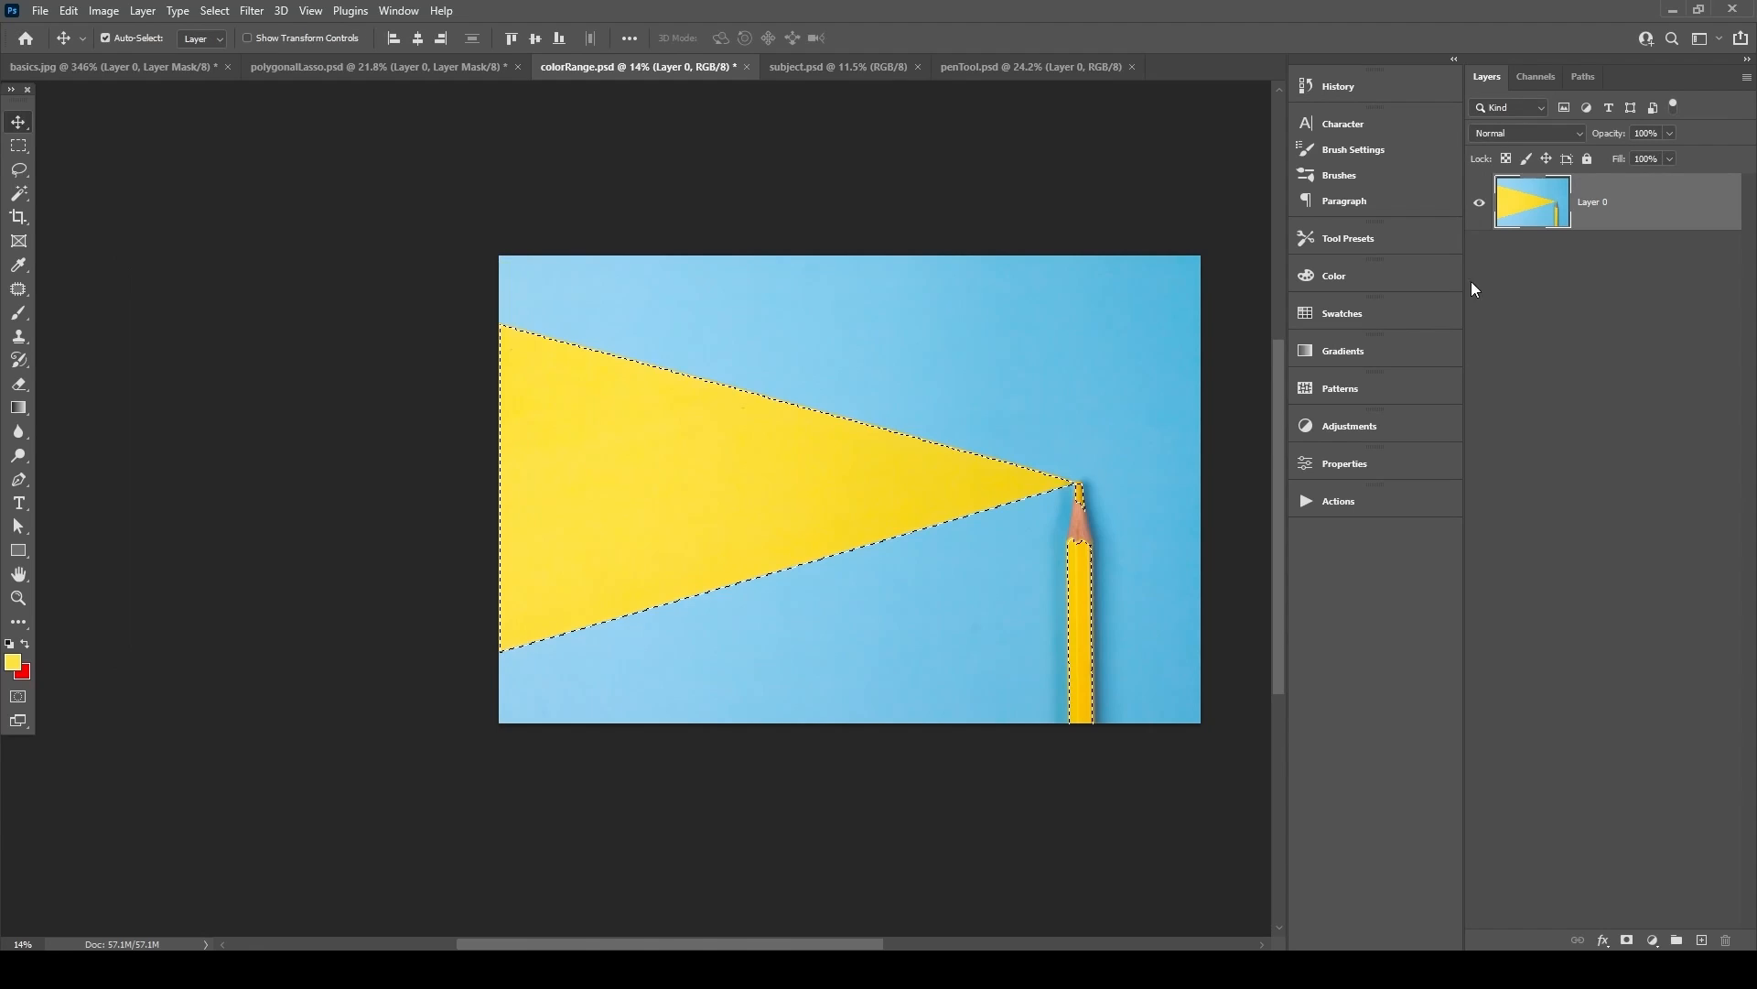
pyautogui.click(1627, 941)
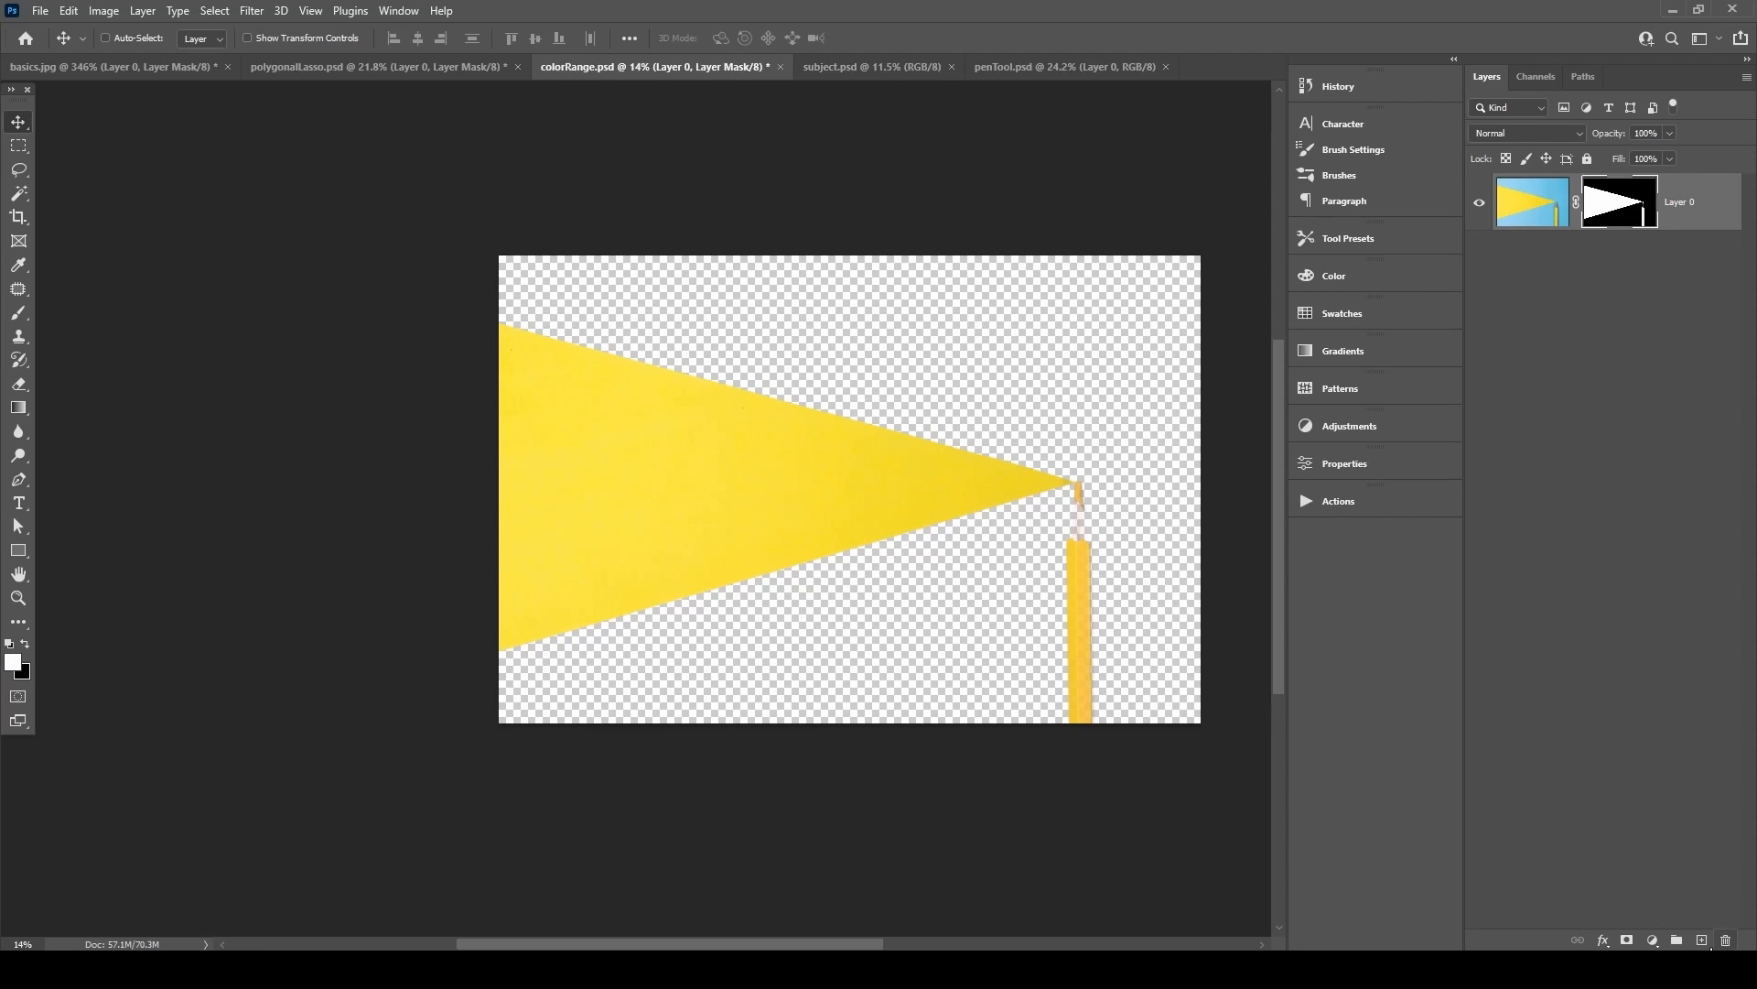
# Check the masked beam and pencil against a red-filled layer below Layer 0, and undo the red fill.
pyautogui.keyDown('ctrl'); pyautogui.click(1703, 942); pyautogui.keyUp('ctrl')
pyautogui.hotkey('ctrl', 'BackSpace')
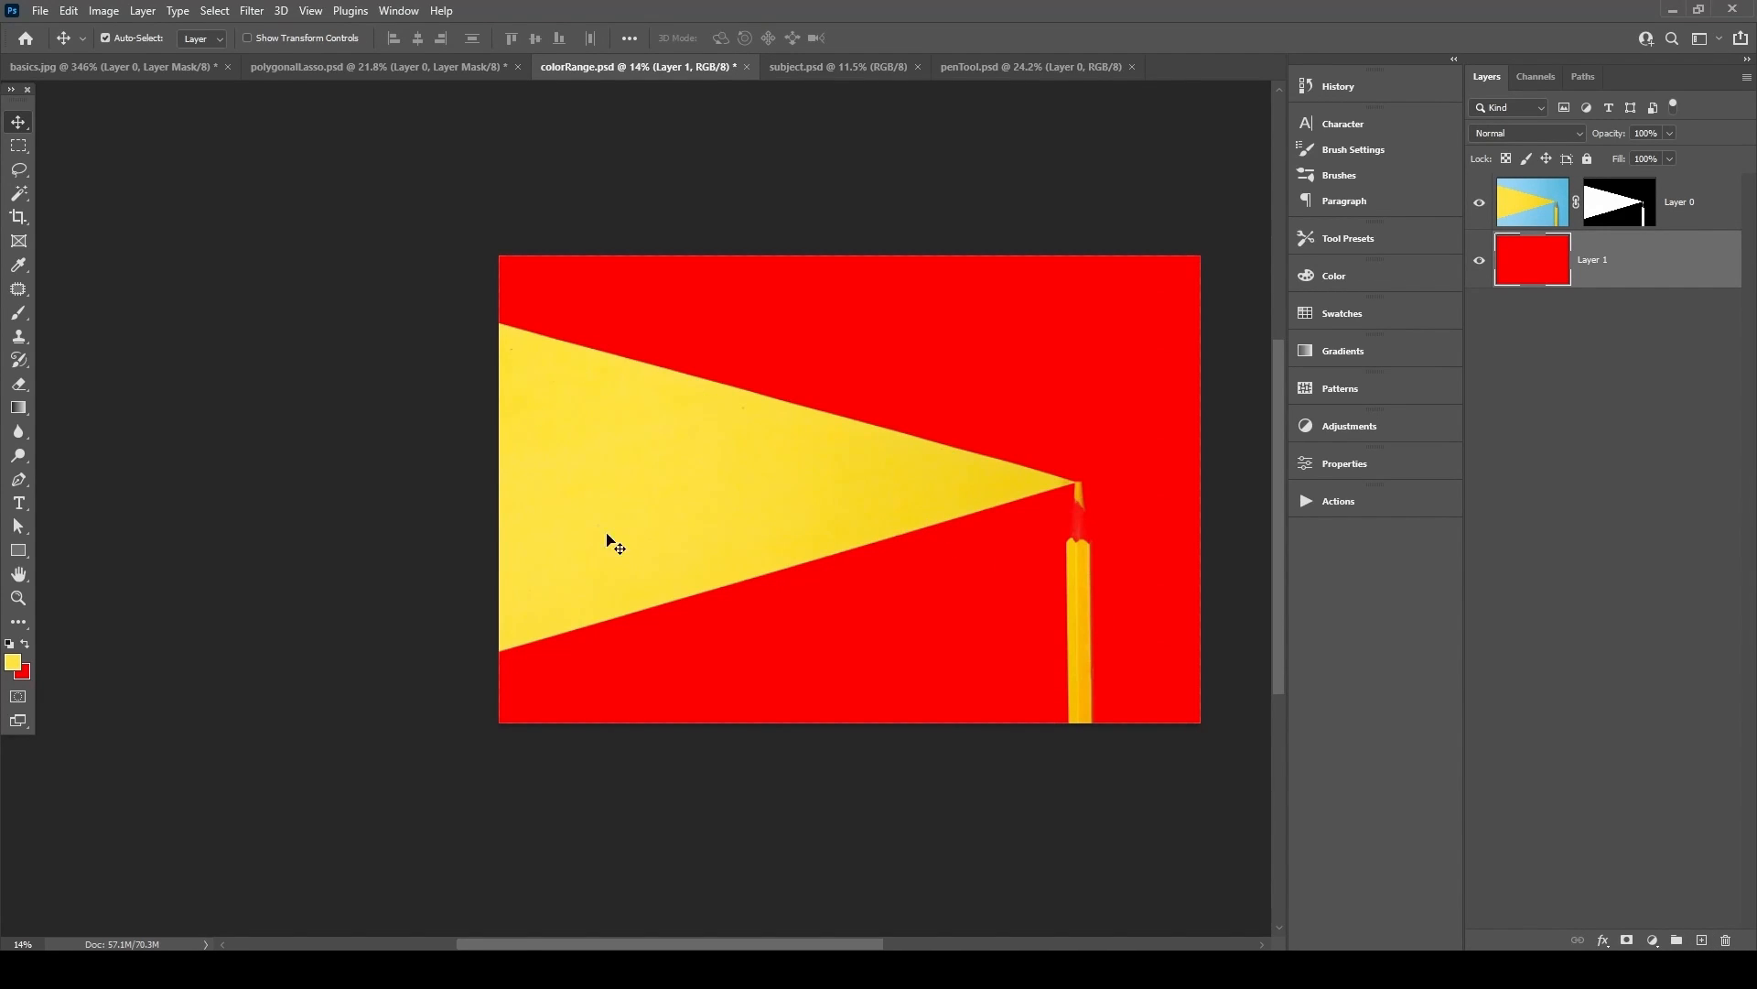
pyautogui.moveTo(1053, 501)
pyautogui.mouseDown()
pyautogui.moveTo(1222, 403)
pyautogui.moveTo(1186, 421)
pyautogui.mouseUp()
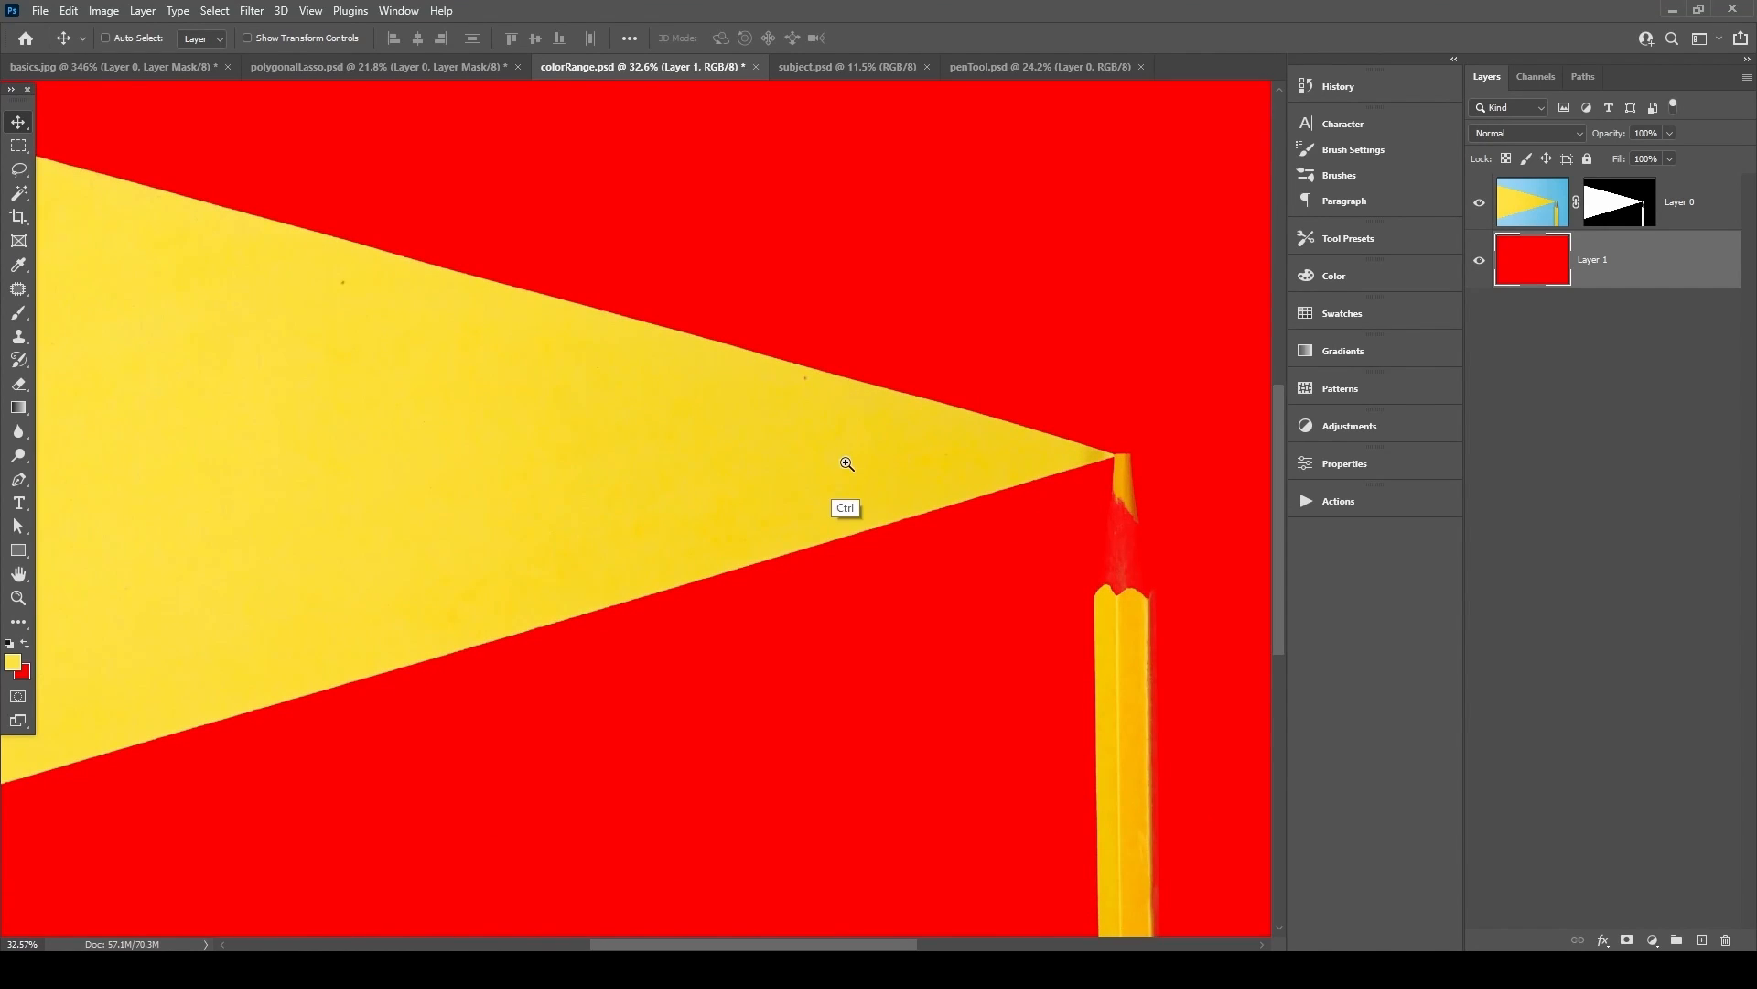
pyautogui.moveTo(847, 464); pyautogui.dragTo(798, 481)
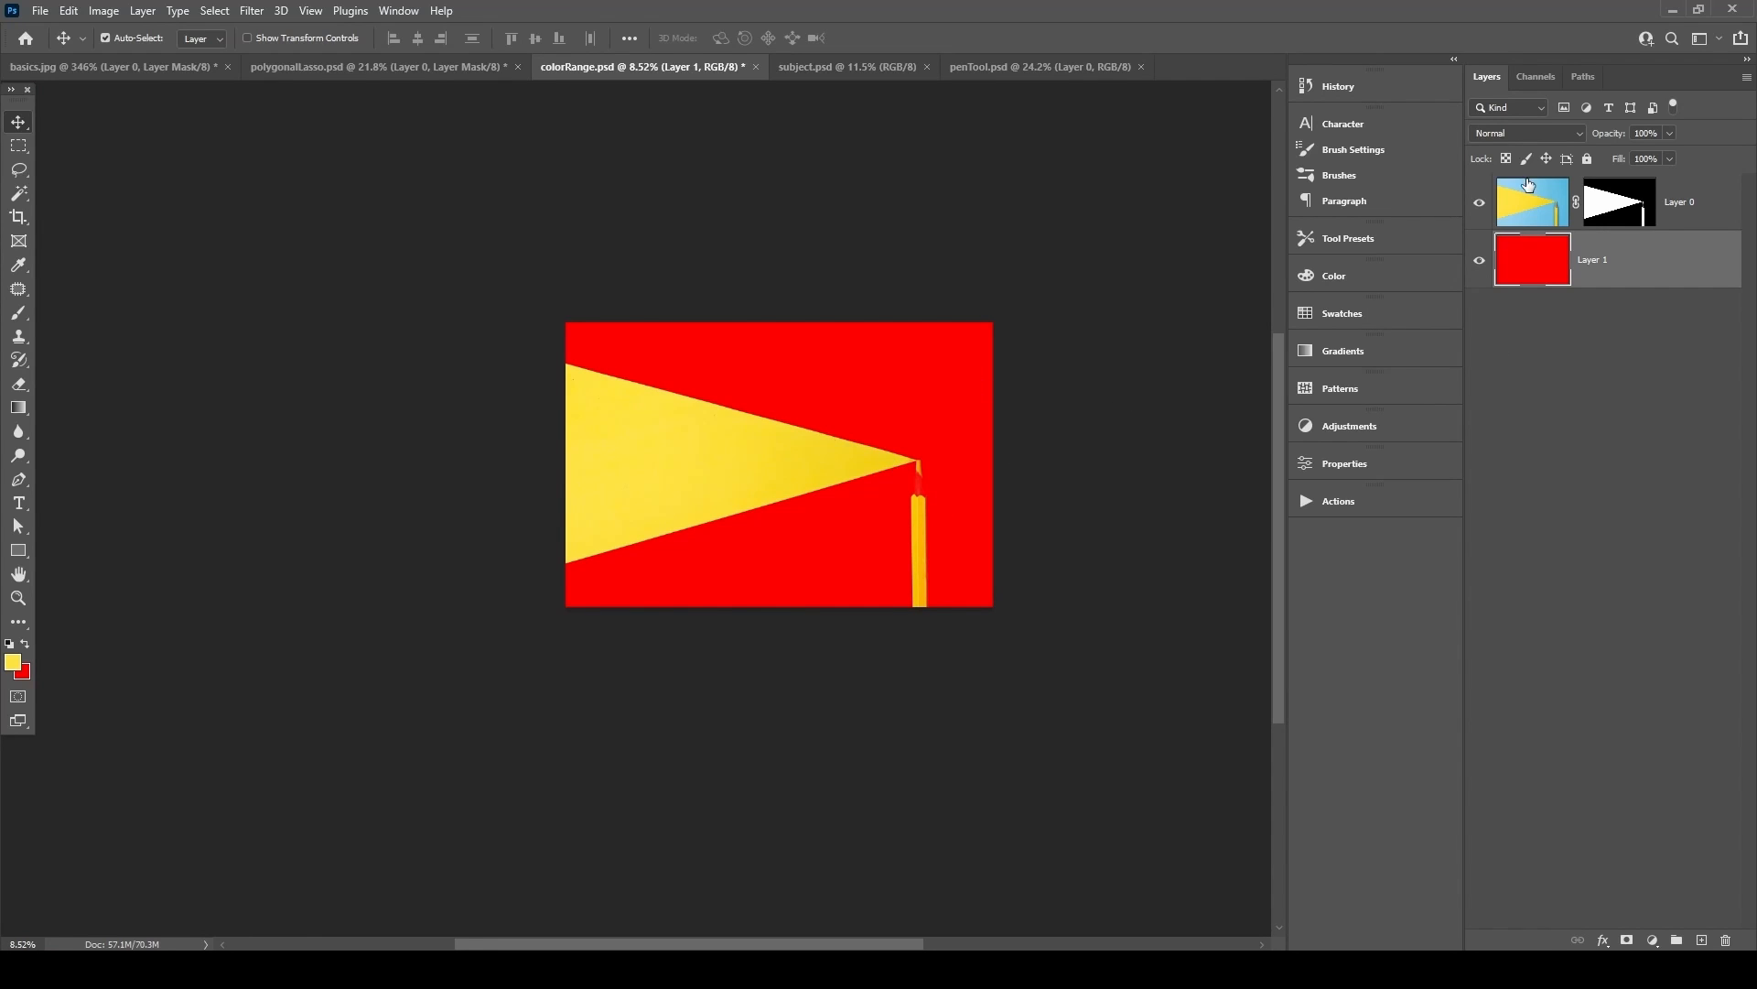
pyautogui.hotkey('ctrl', 'z')
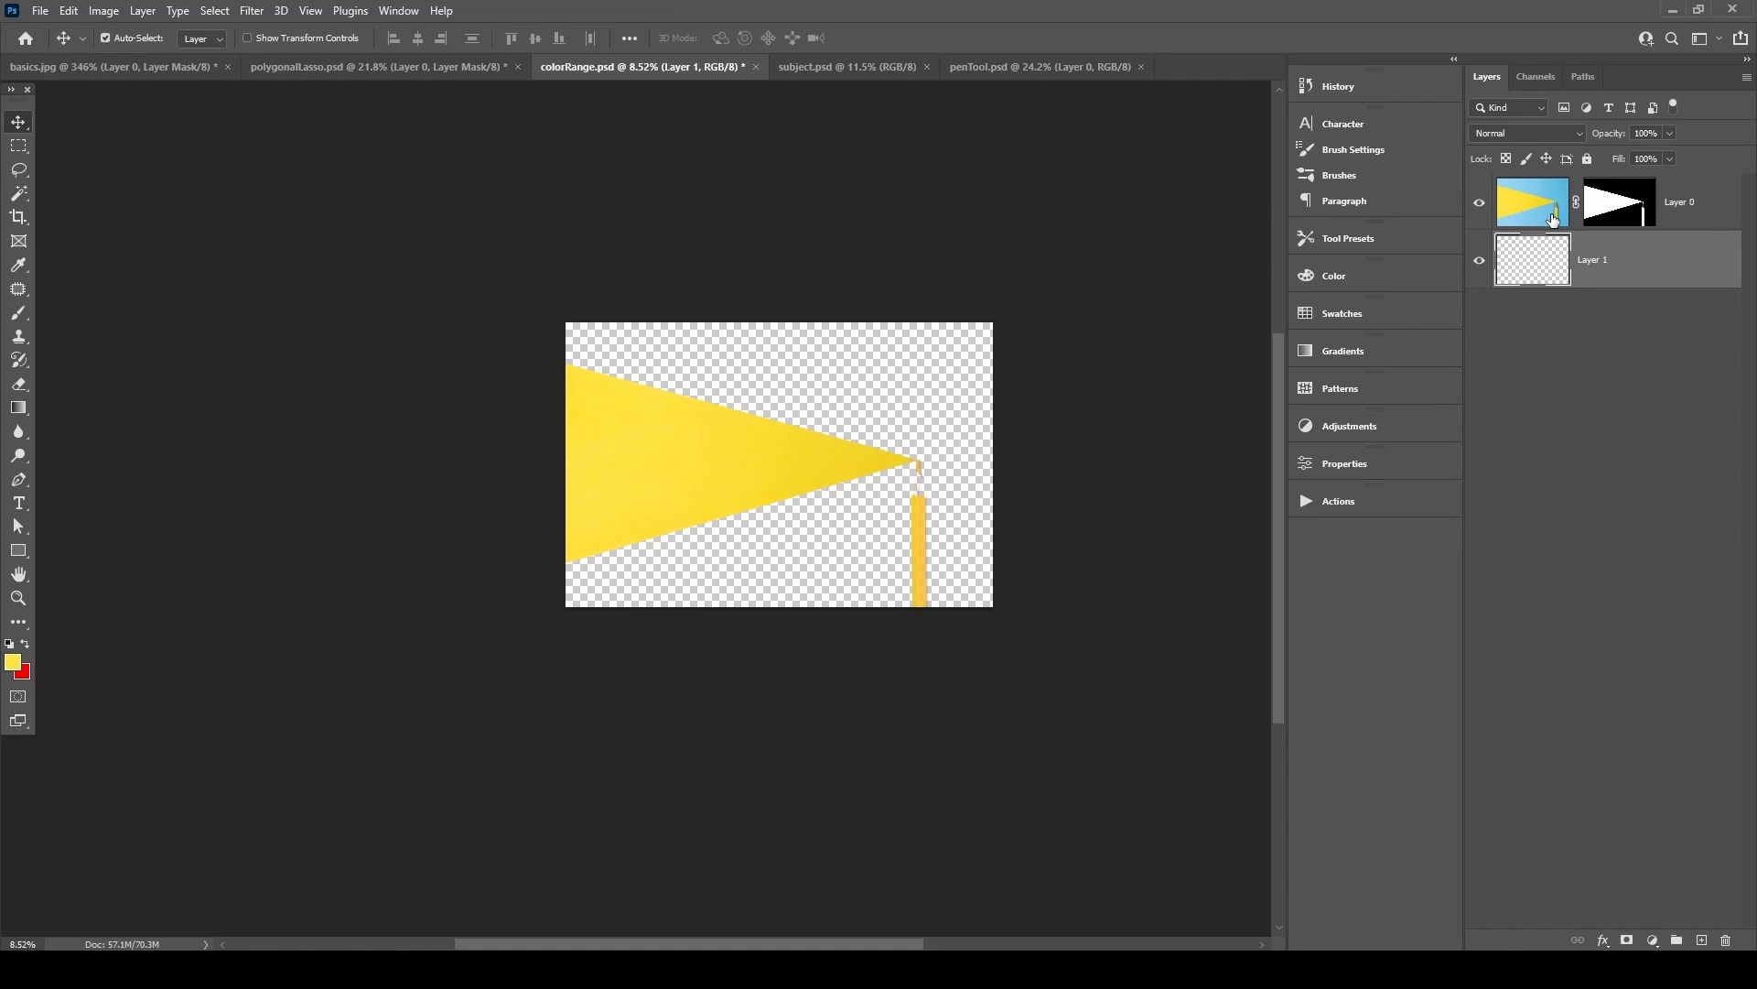
# Duplicate Layer 0 together with its mask and delete the mask from the original Layer 0 without applying it.
pyautogui.click(1553, 209)
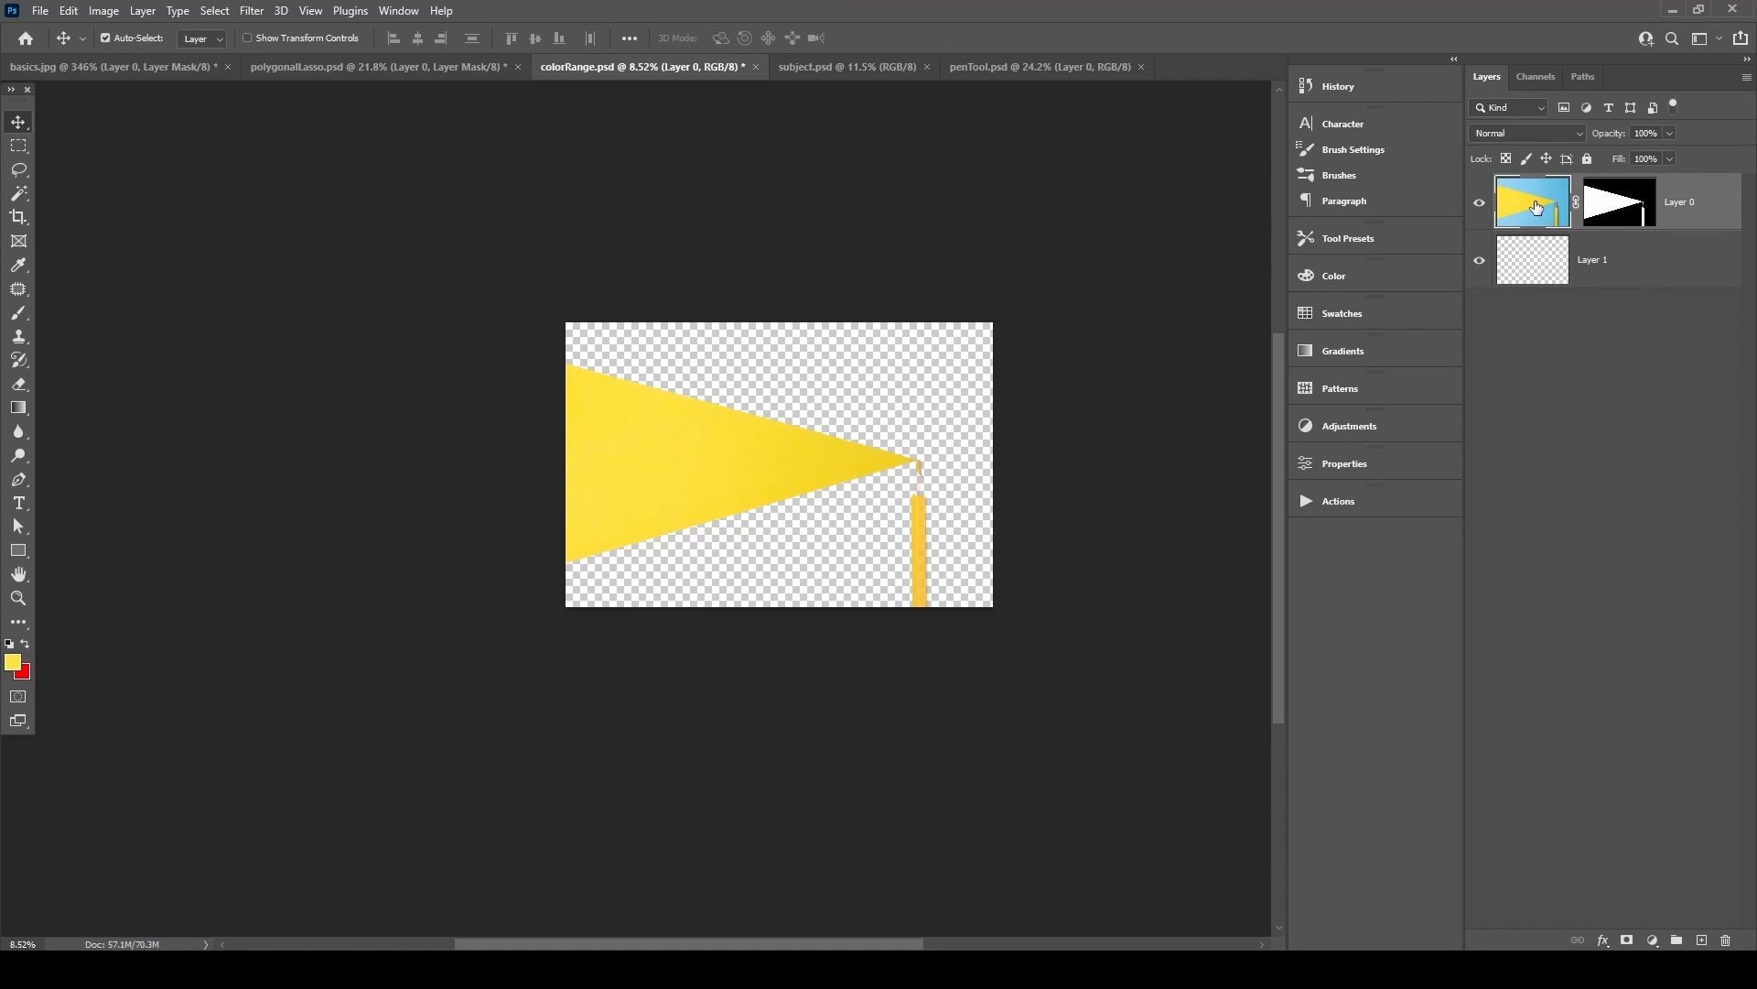
pyautogui.hotkey('ctrl', 'j')
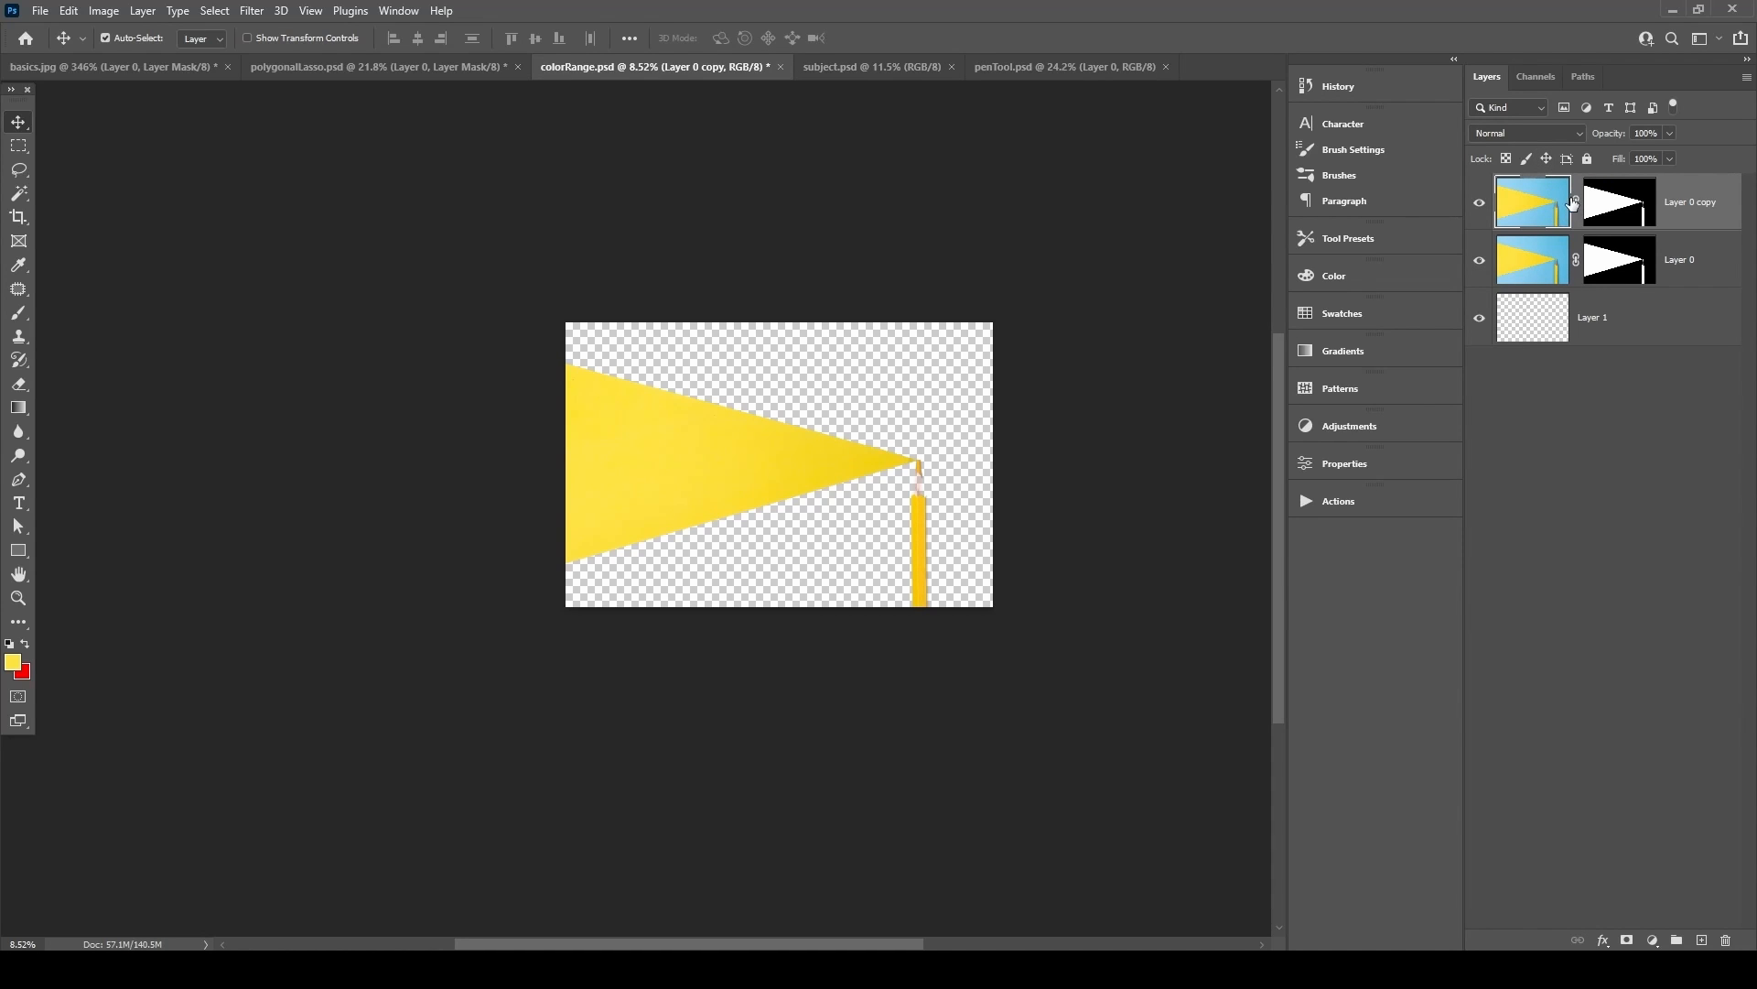
pyautogui.click(1542, 257)
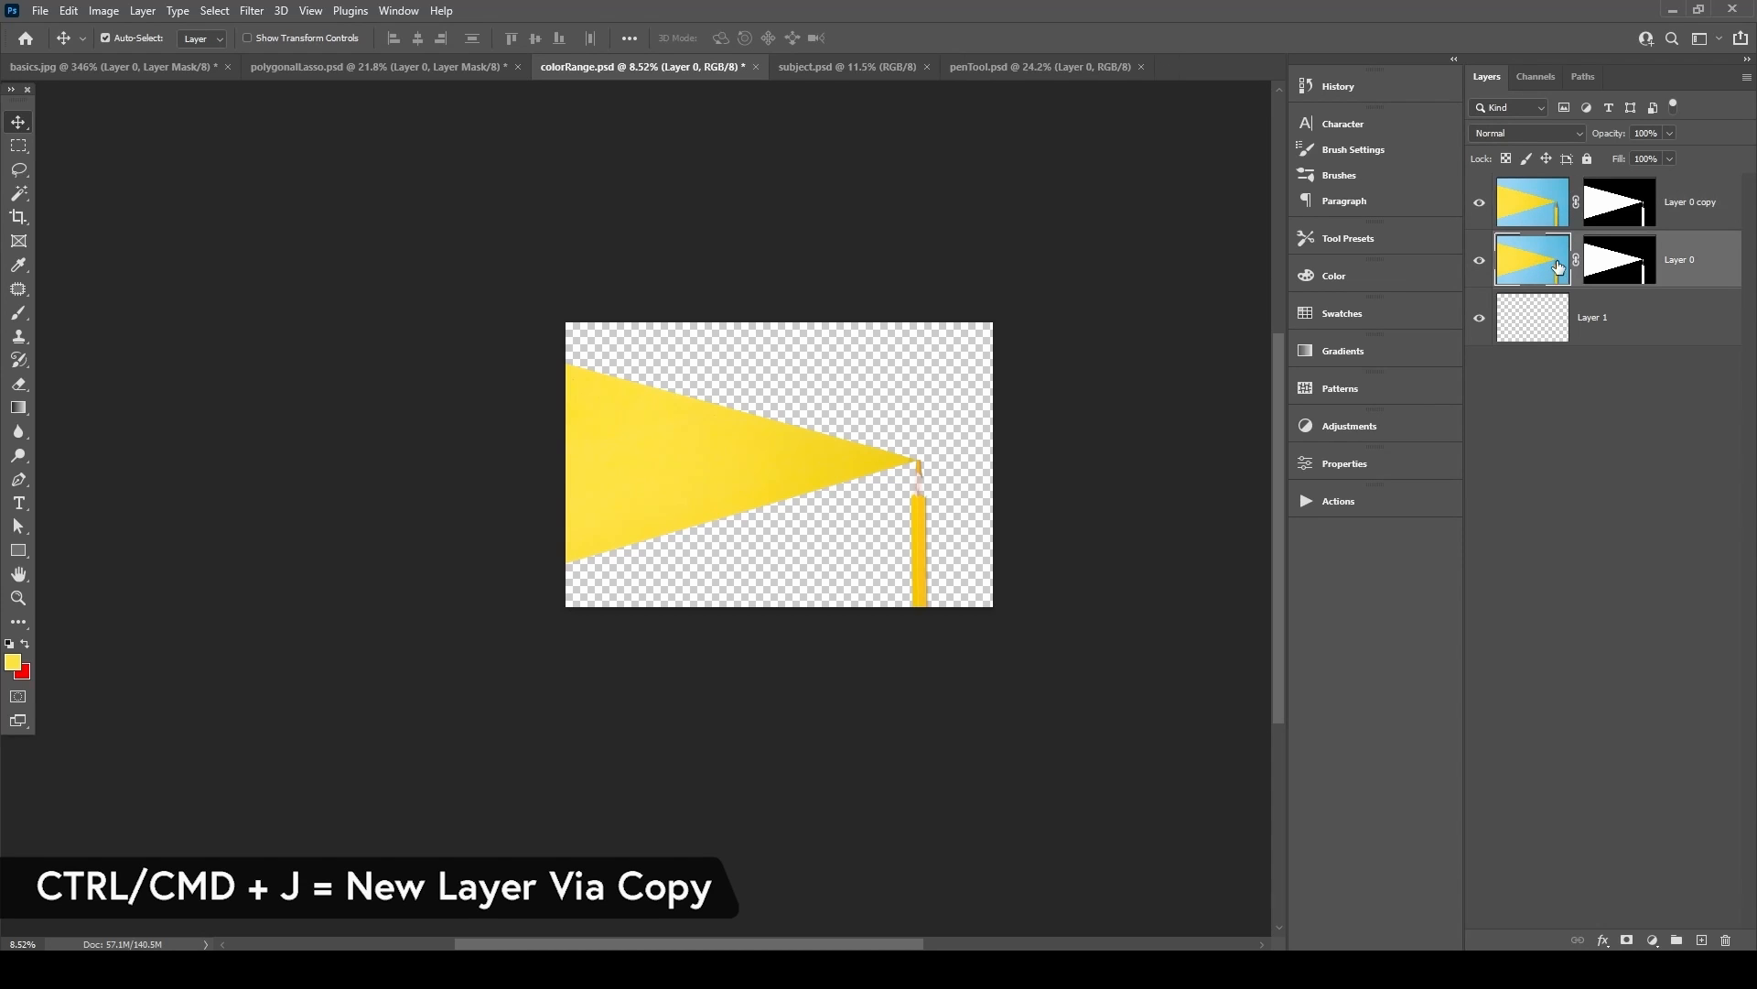
pyautogui.click(1628, 264)
pyautogui.moveTo(1631, 273); pyautogui.dragTo(1726, 940)
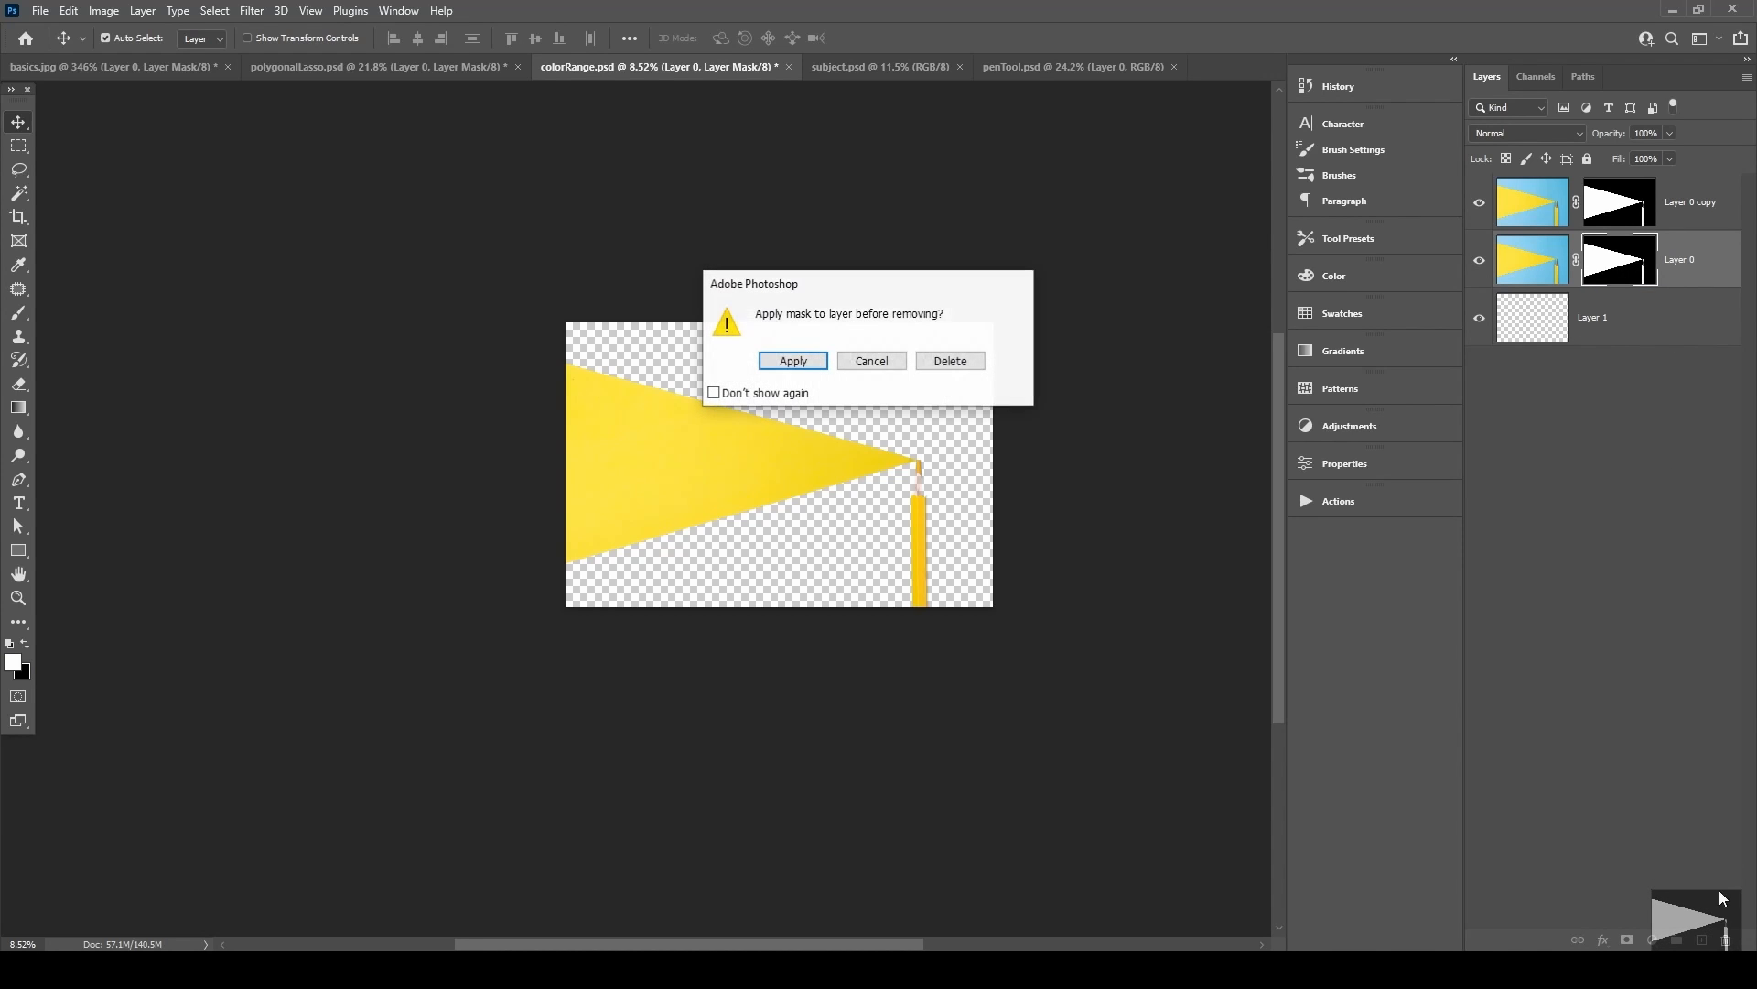
pyautogui.click(950, 361)
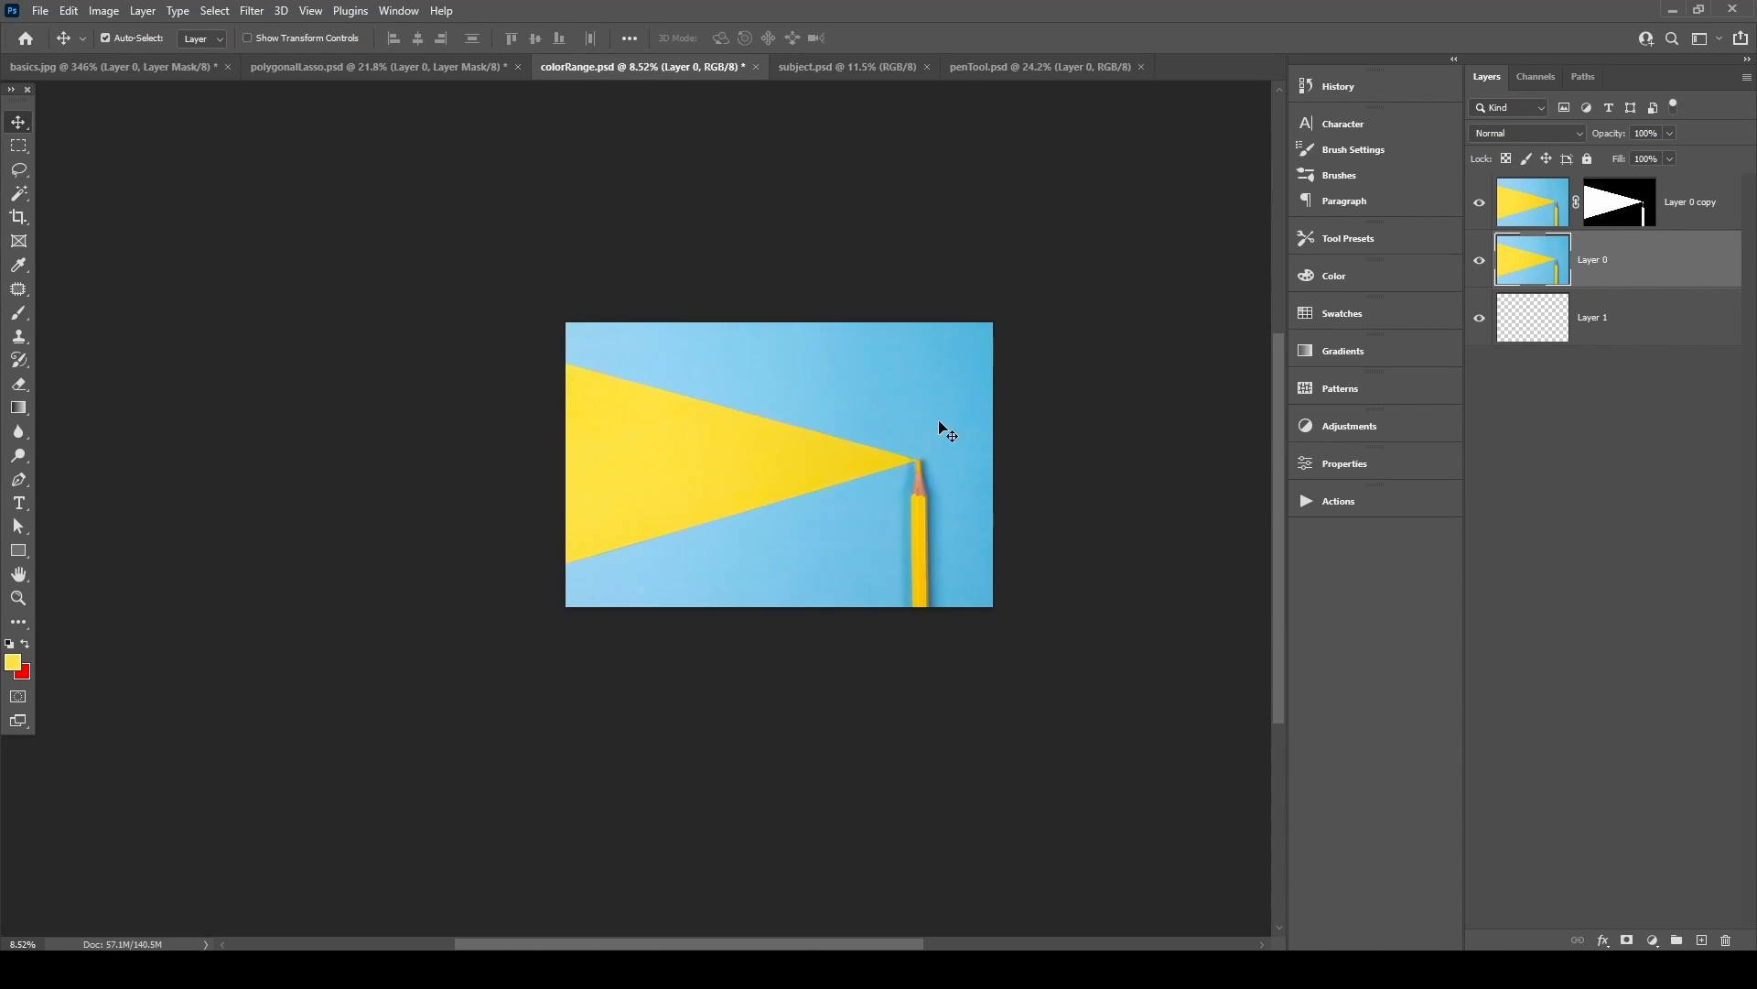
# Show Layer 0 copy and Layer 0 each on their own for comparison, and delete the empty Layer 1.
pyautogui.click(1536, 218)
pyautogui.click(1538, 255)
pyautogui.click(1550, 211)
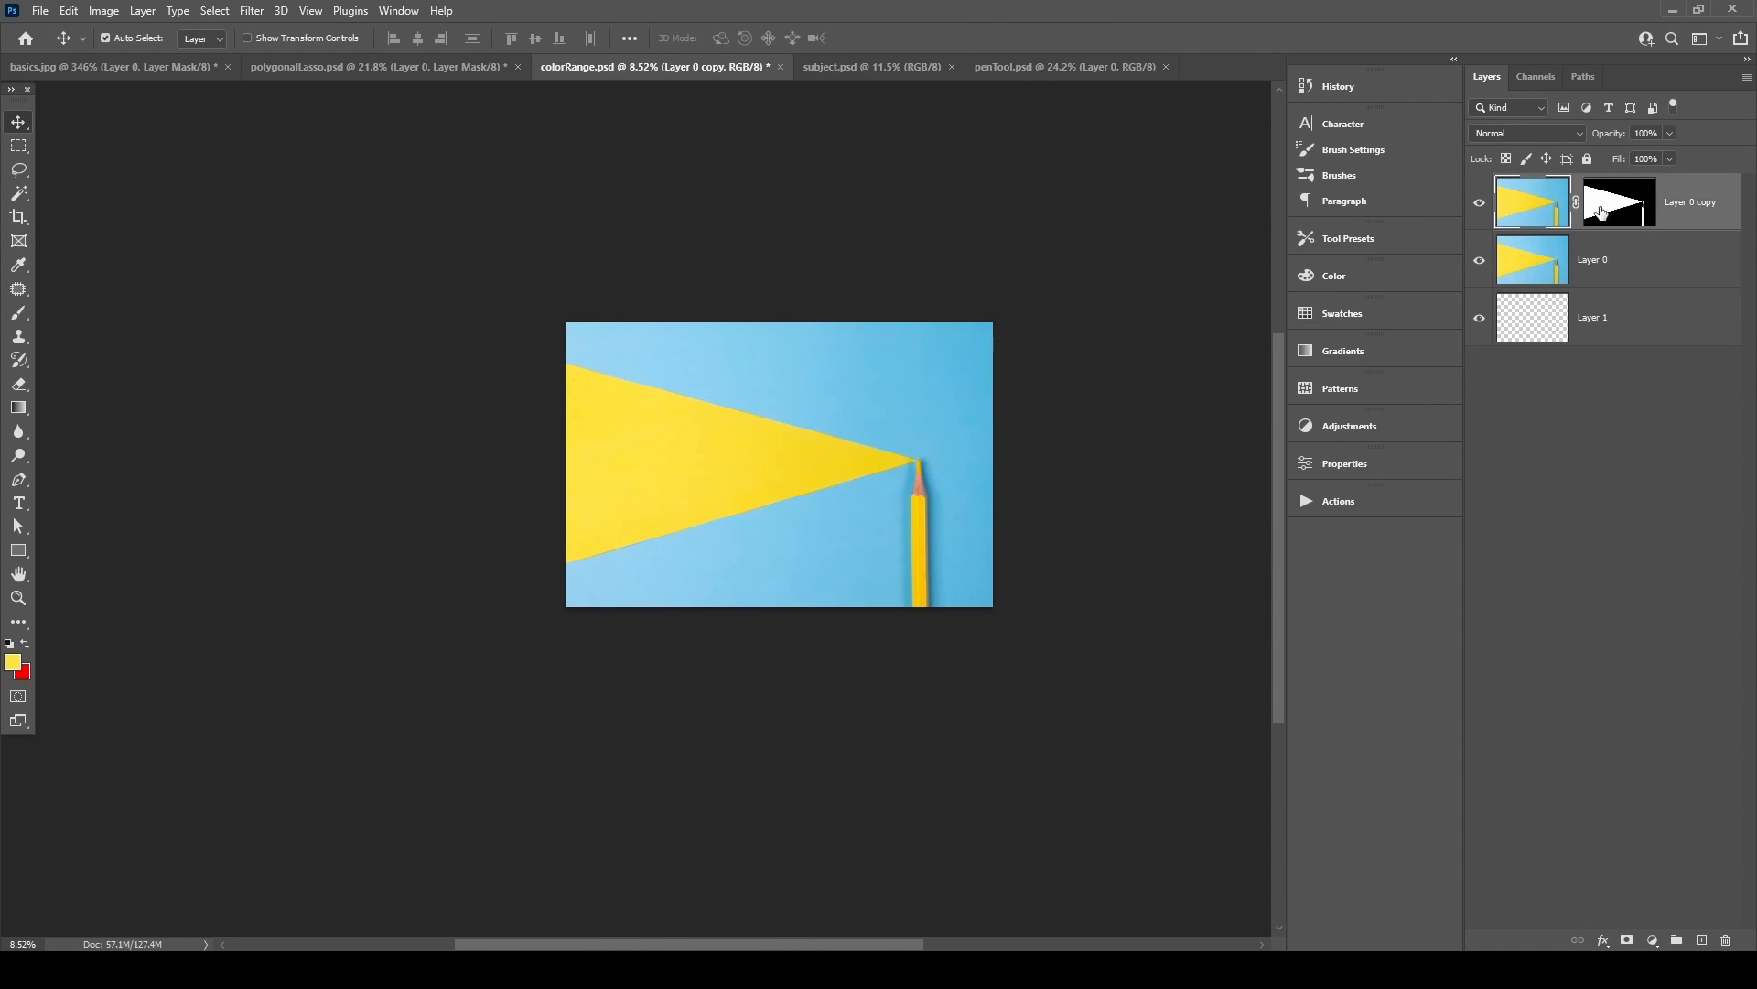
pyautogui.keyDown('alt'); pyautogui.click(1480, 203); pyautogui.keyUp('alt')
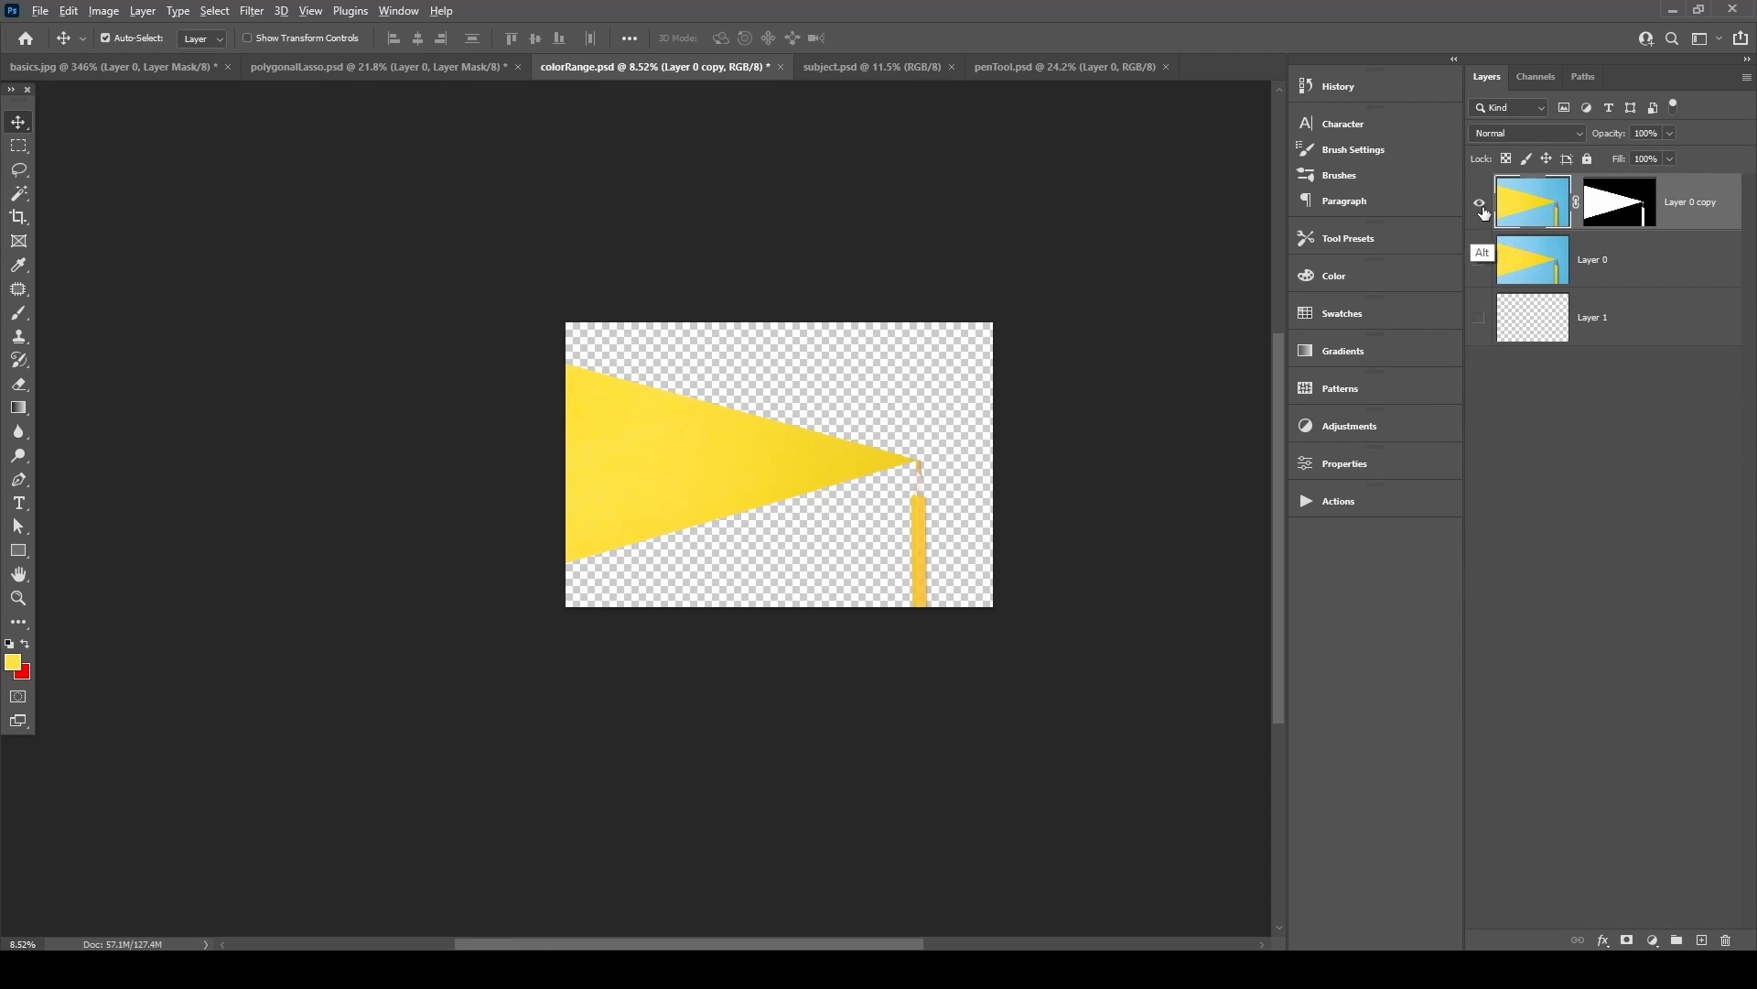
pyautogui.keyDown('alt'); pyautogui.click(1482, 266); pyautogui.keyUp('alt')
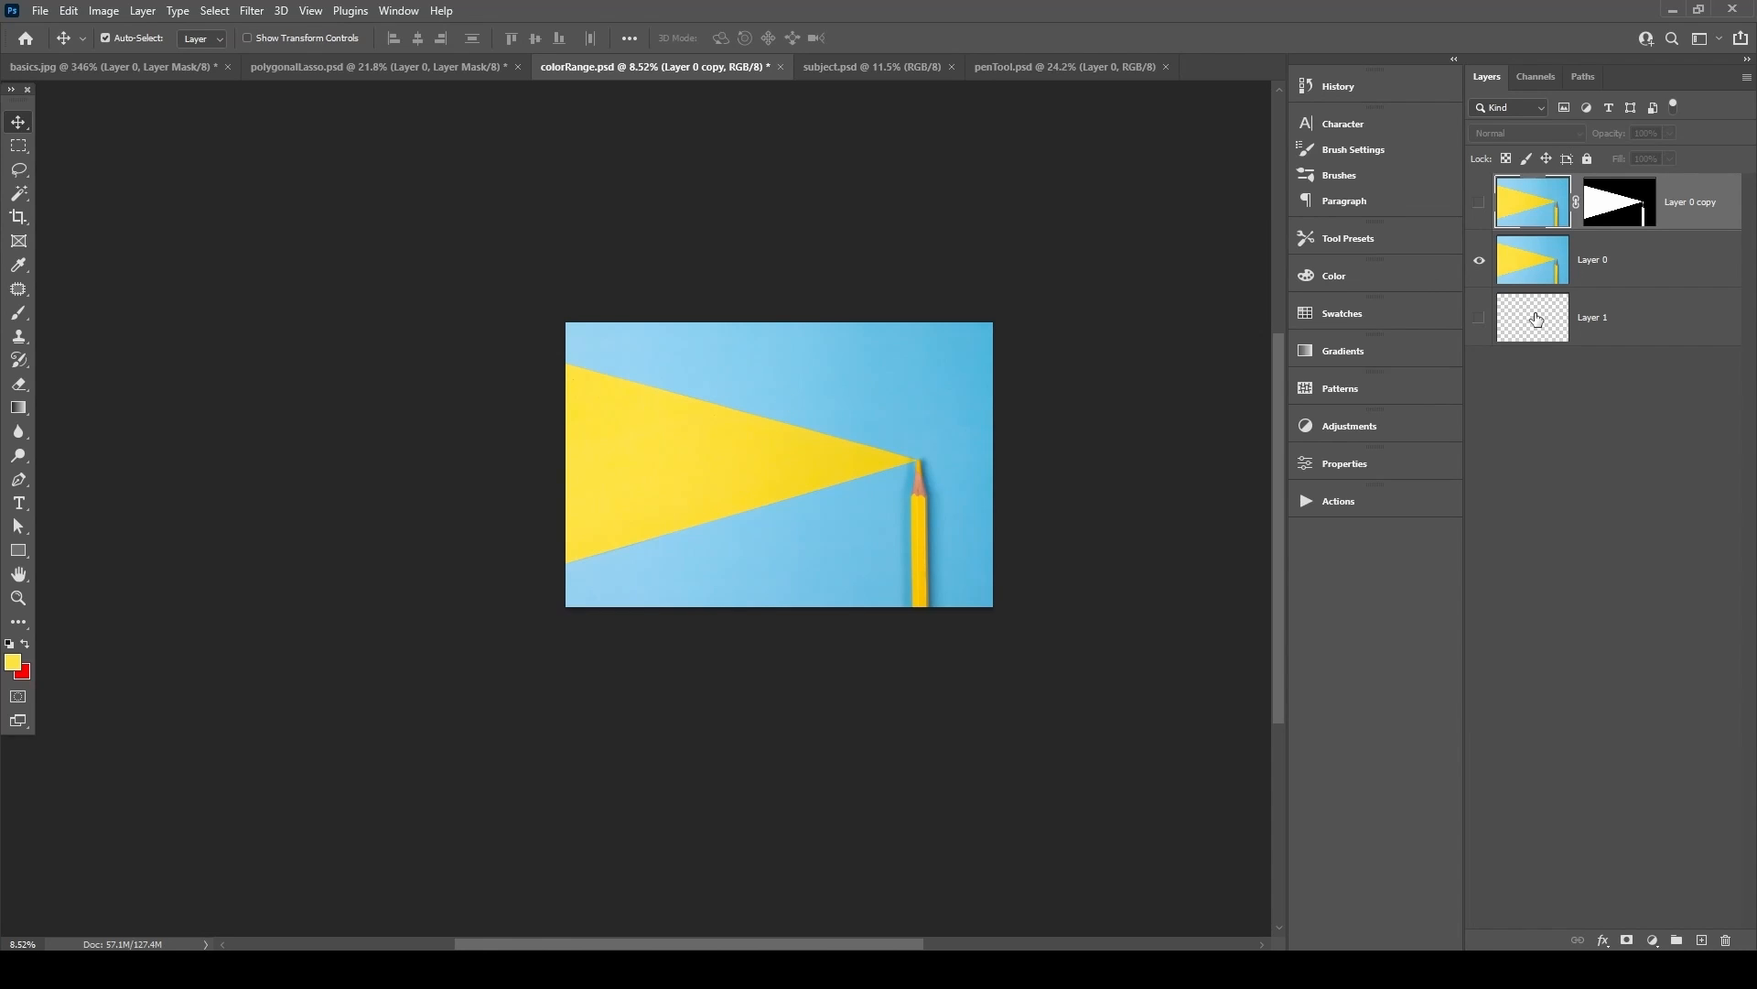
pyautogui.moveTo(1547, 326); pyautogui.dragTo(1722, 930)
pyautogui.click(1531, 203)
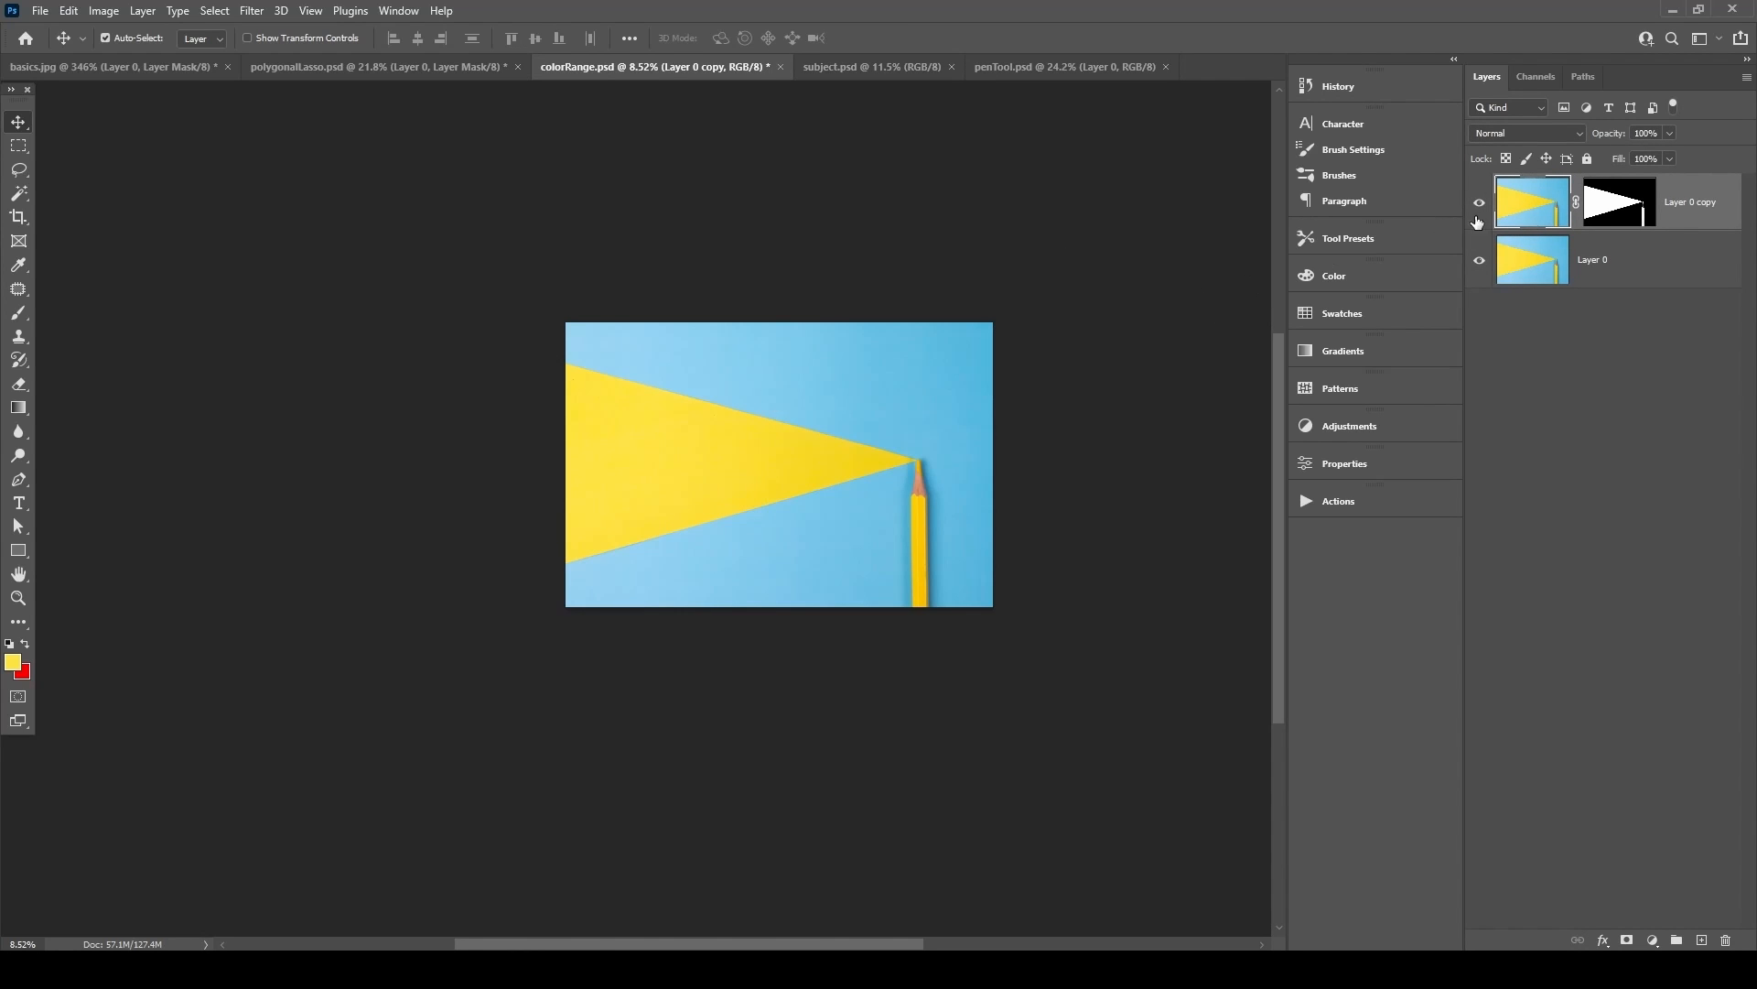
# Recolour the yellow beam and pencil on Layer 0 copy to blue by shifting the hue with Hue/Saturation.
pyautogui.click(103, 10)
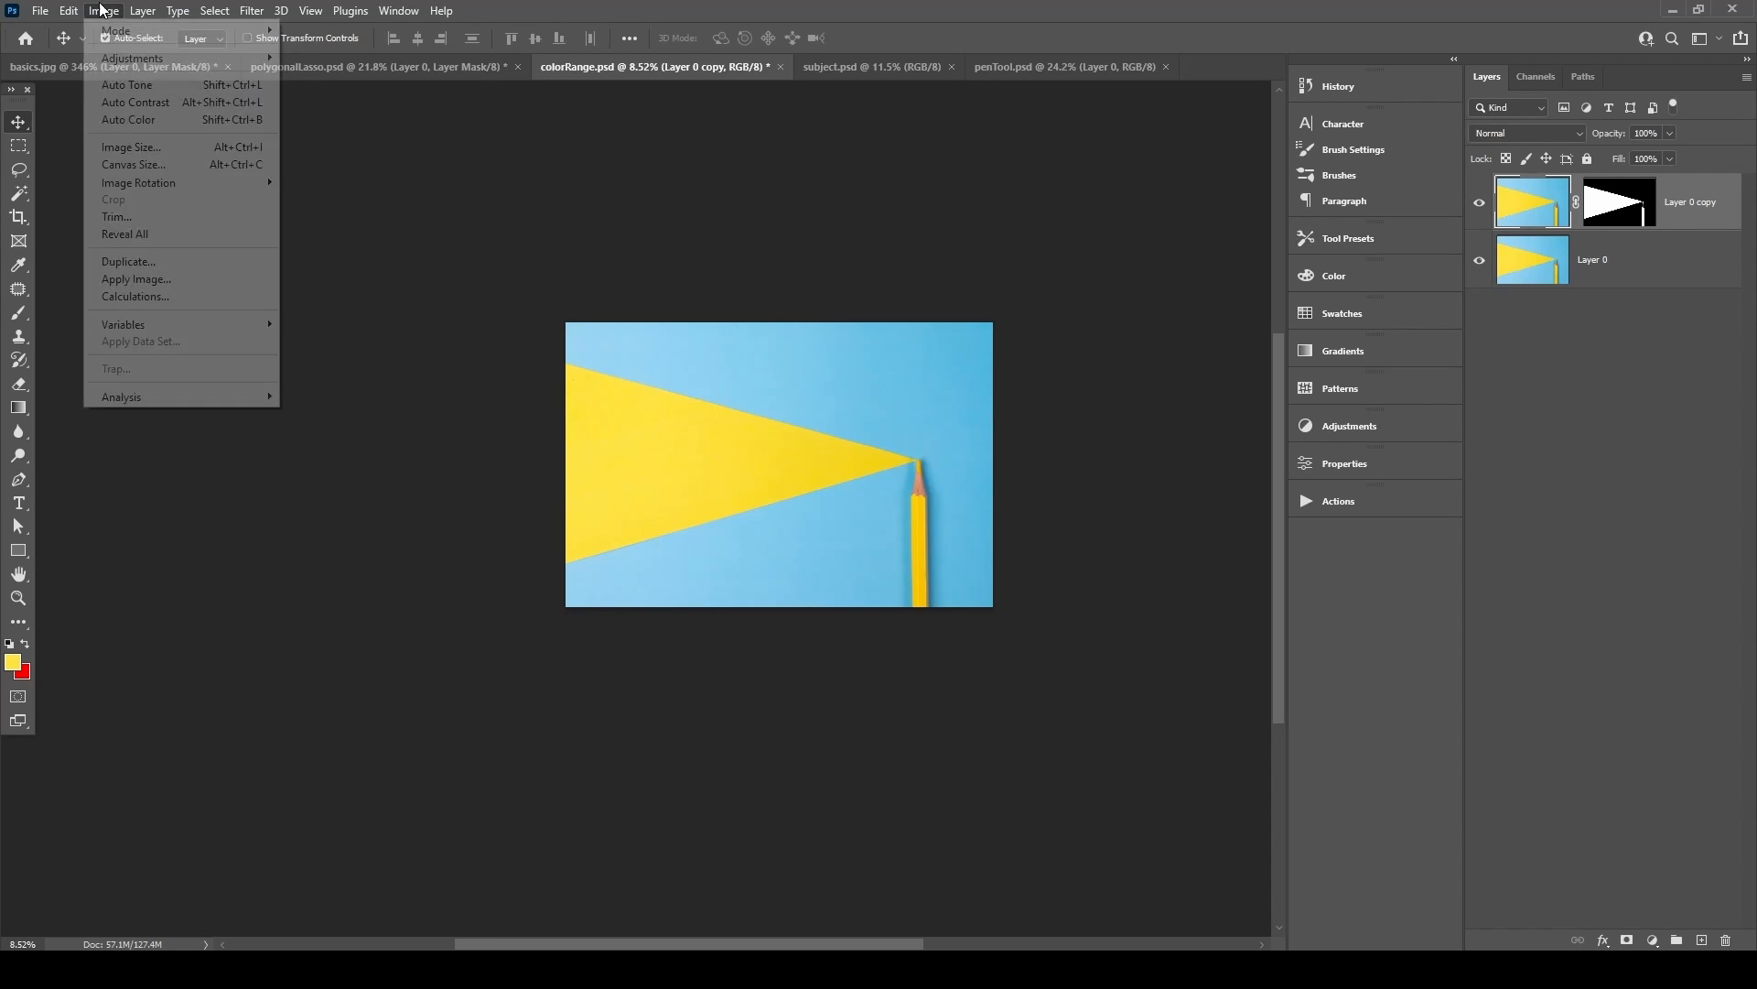
pyautogui.moveTo(129, 60)
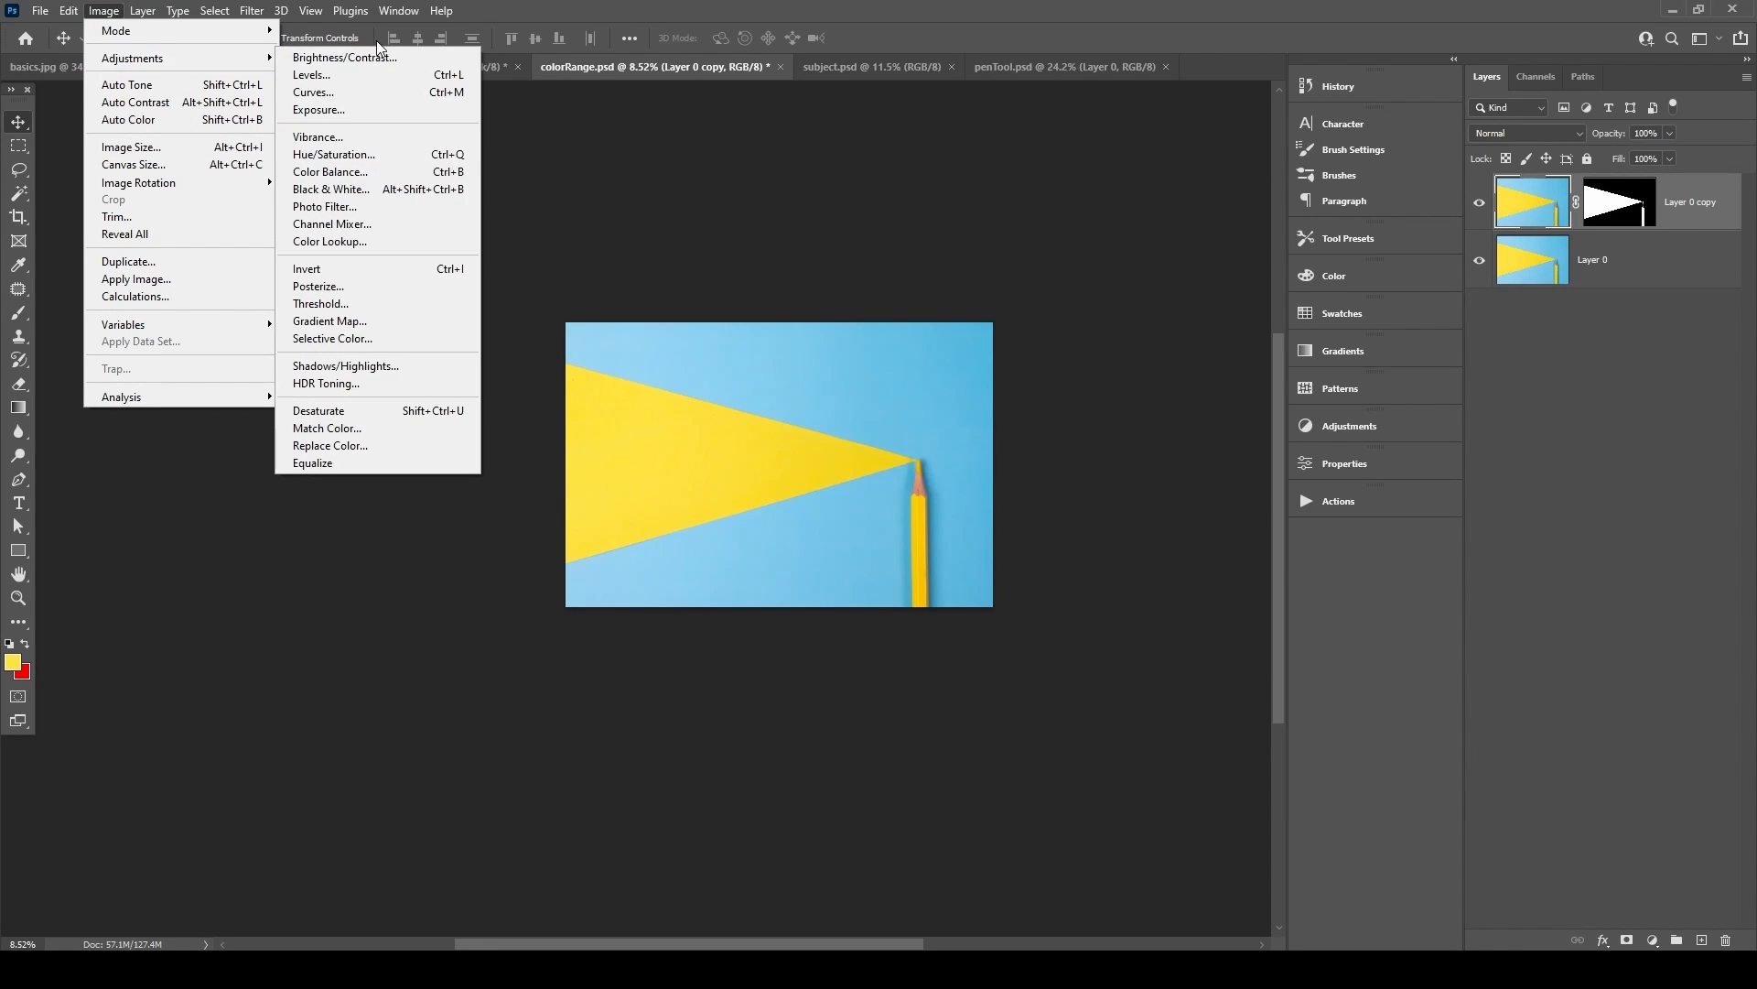
pyautogui.click(346, 156)
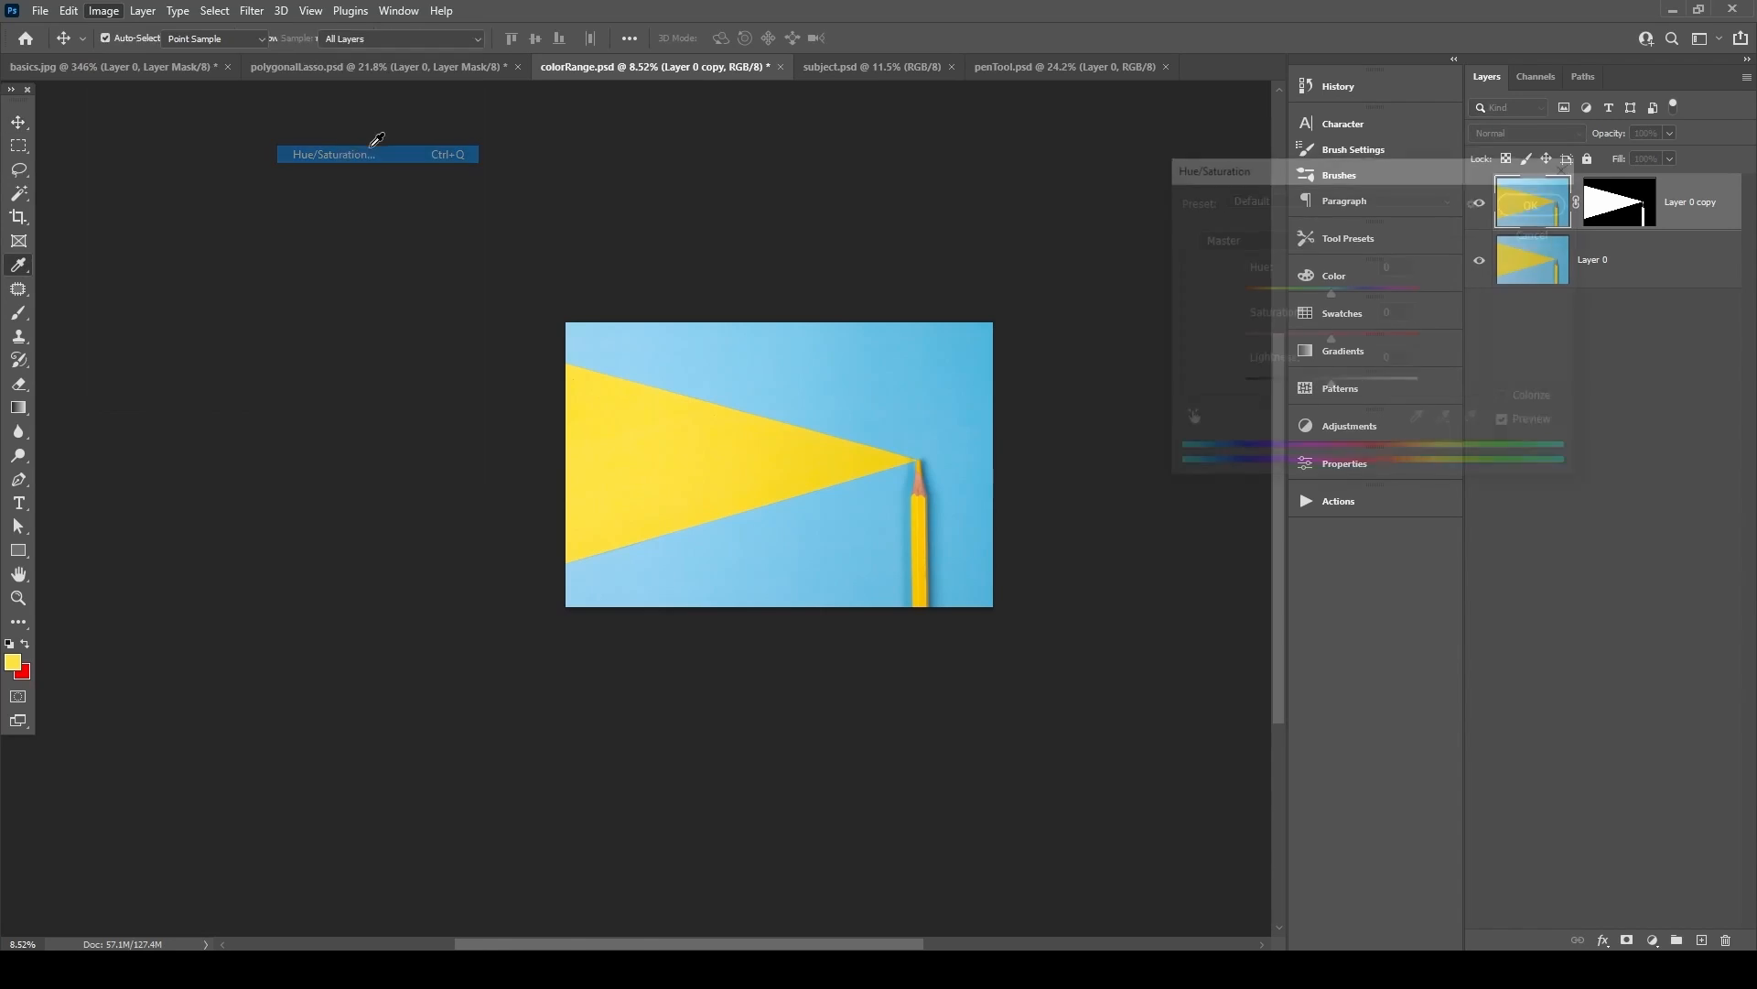
pyautogui.moveTo(1341, 173); pyautogui.dragTo(1292, 204)
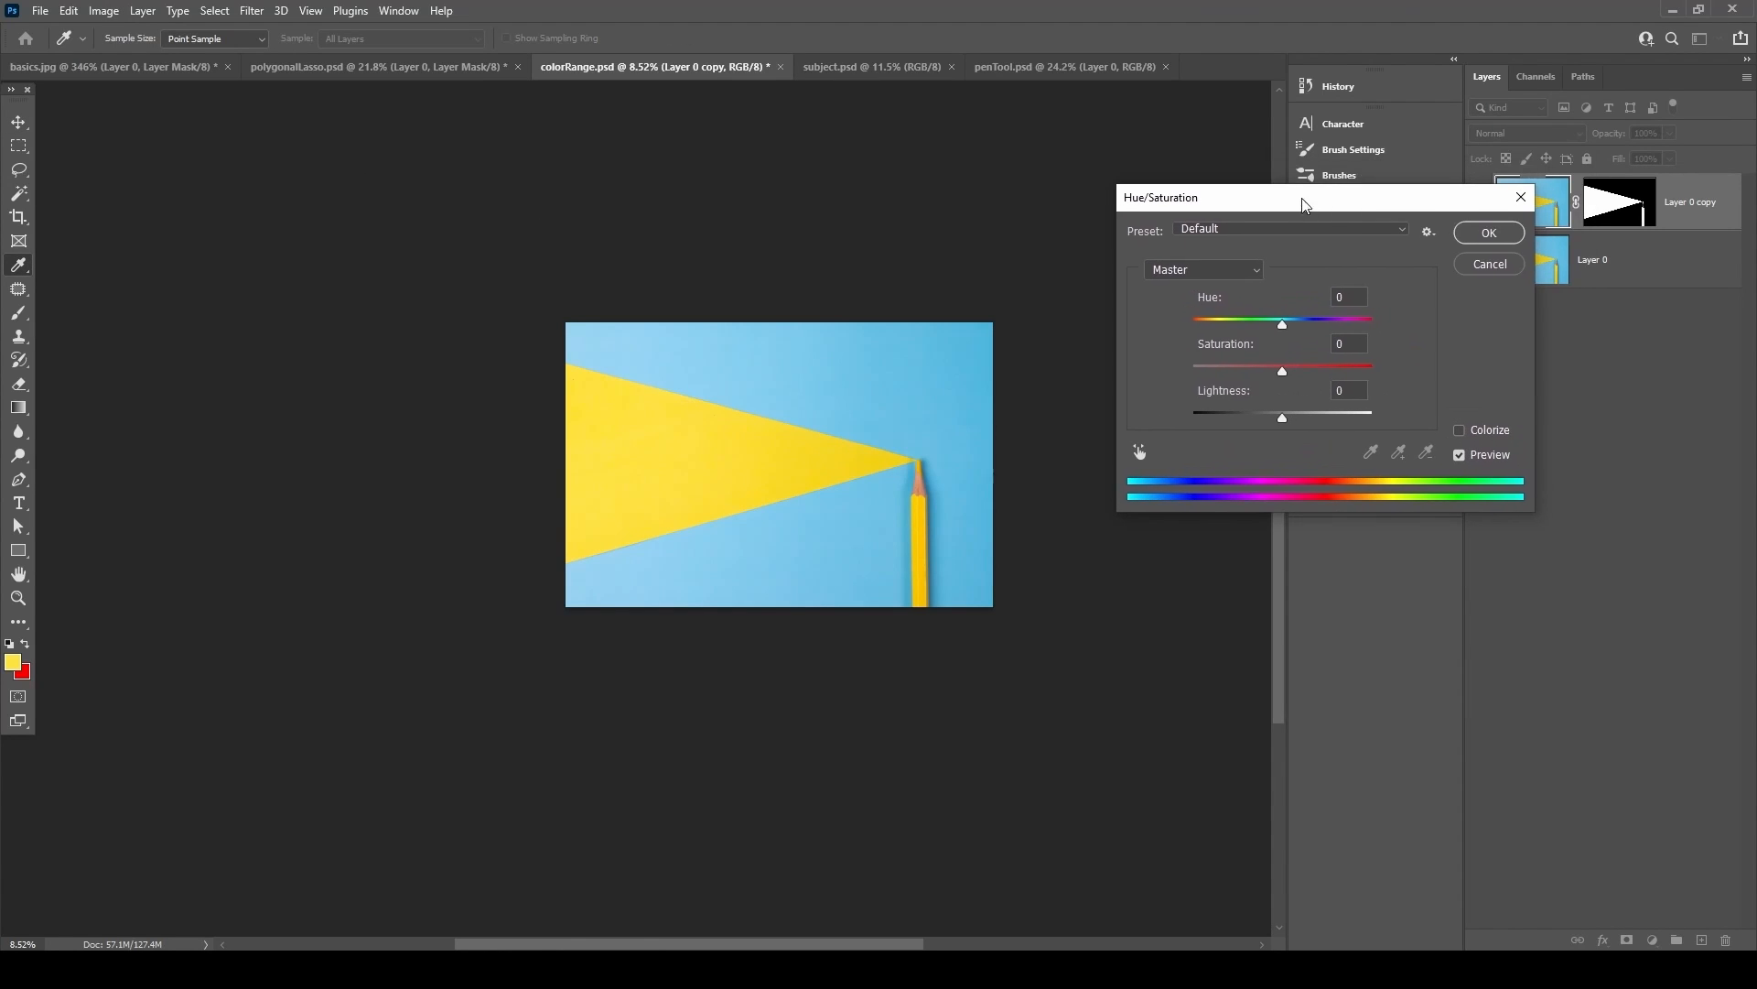
pyautogui.moveTo(1291, 325); pyautogui.dragTo(1193, 328)
pyautogui.press('Return')
pyautogui.press('v')
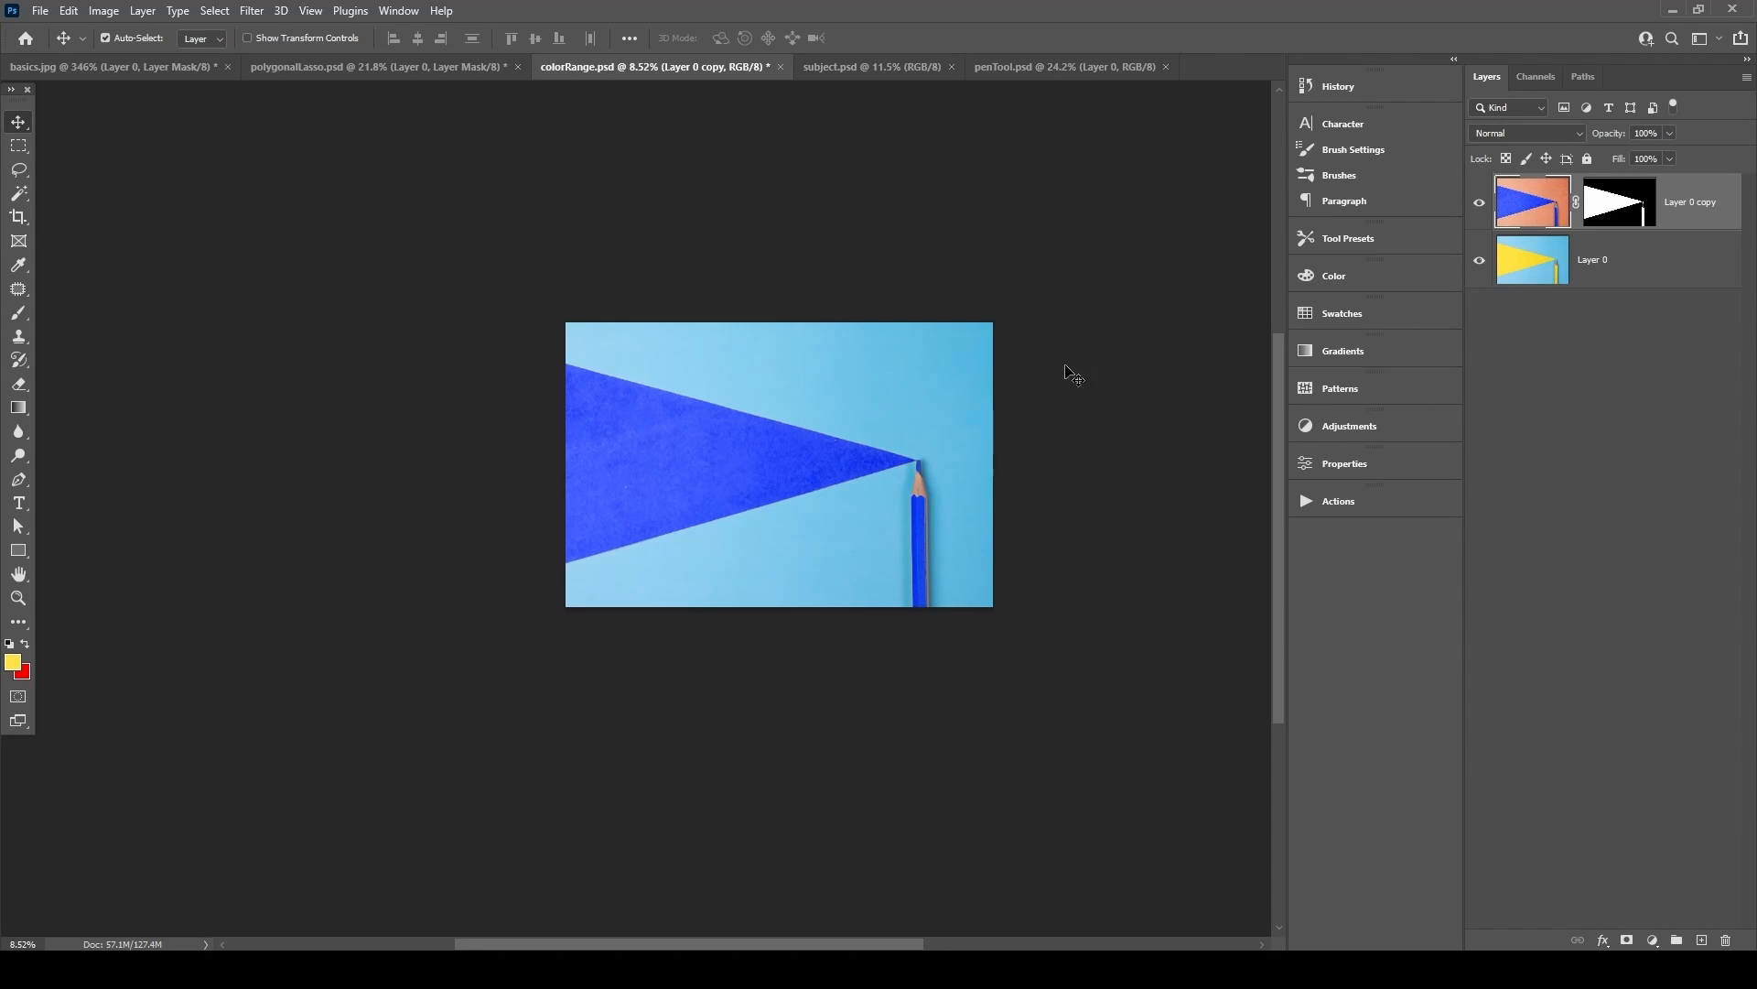
# Inspect the edges of the recoloured pencil and beam up close, and review the whole image.
pyautogui.moveTo(757, 470); pyautogui.dragTo(588, 373)
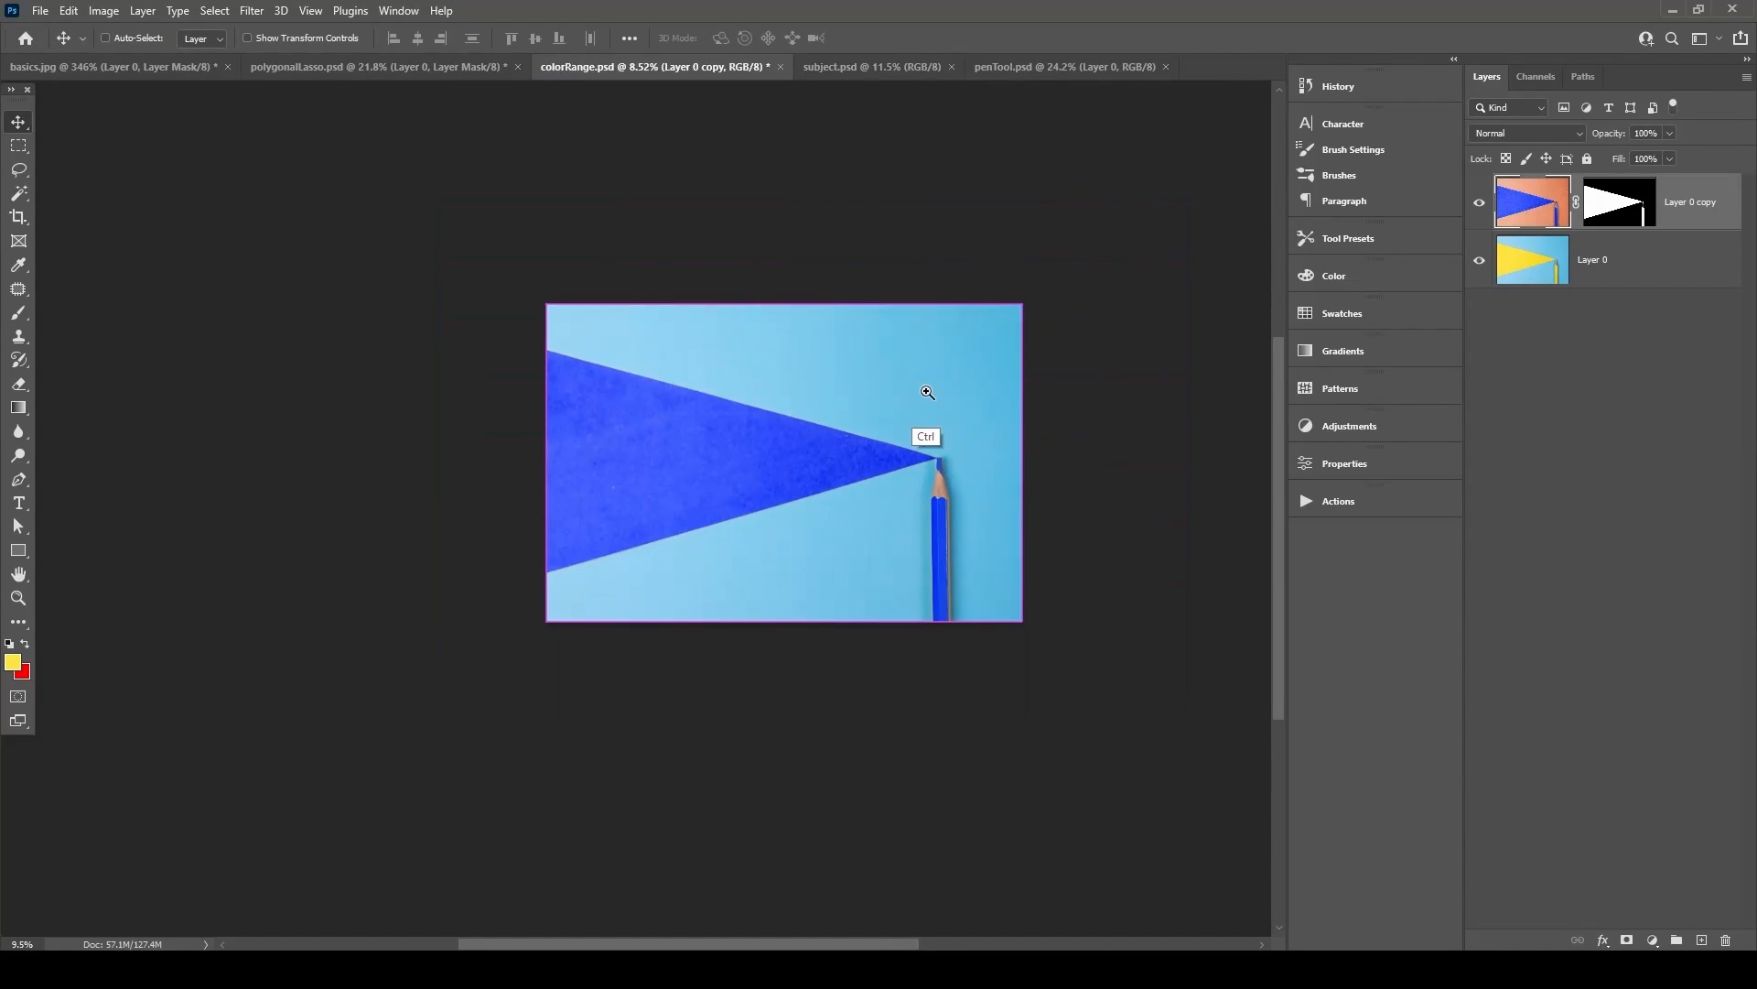
pyautogui.moveTo(946, 536)
pyautogui.mouseDown()
pyautogui.moveTo(1016, 497)
pyautogui.moveTo(1094, 412)
pyautogui.mouseUp()
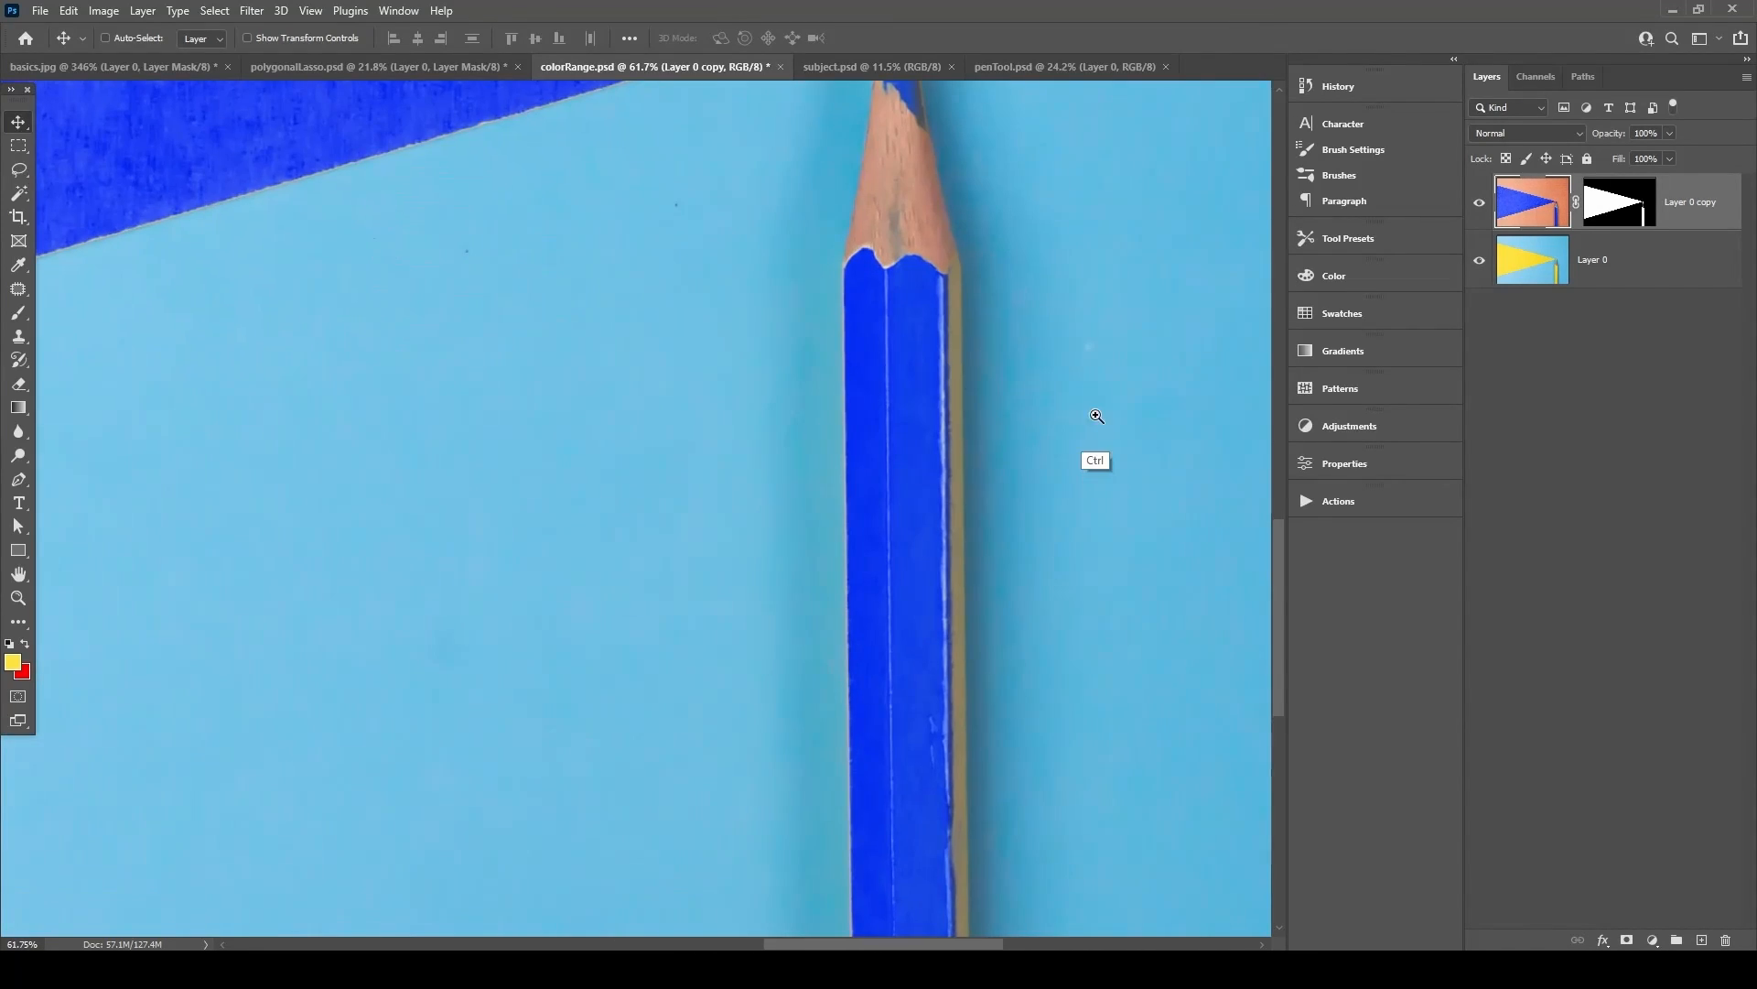
pyautogui.moveTo(937, 363); pyautogui.dragTo(815, 365)
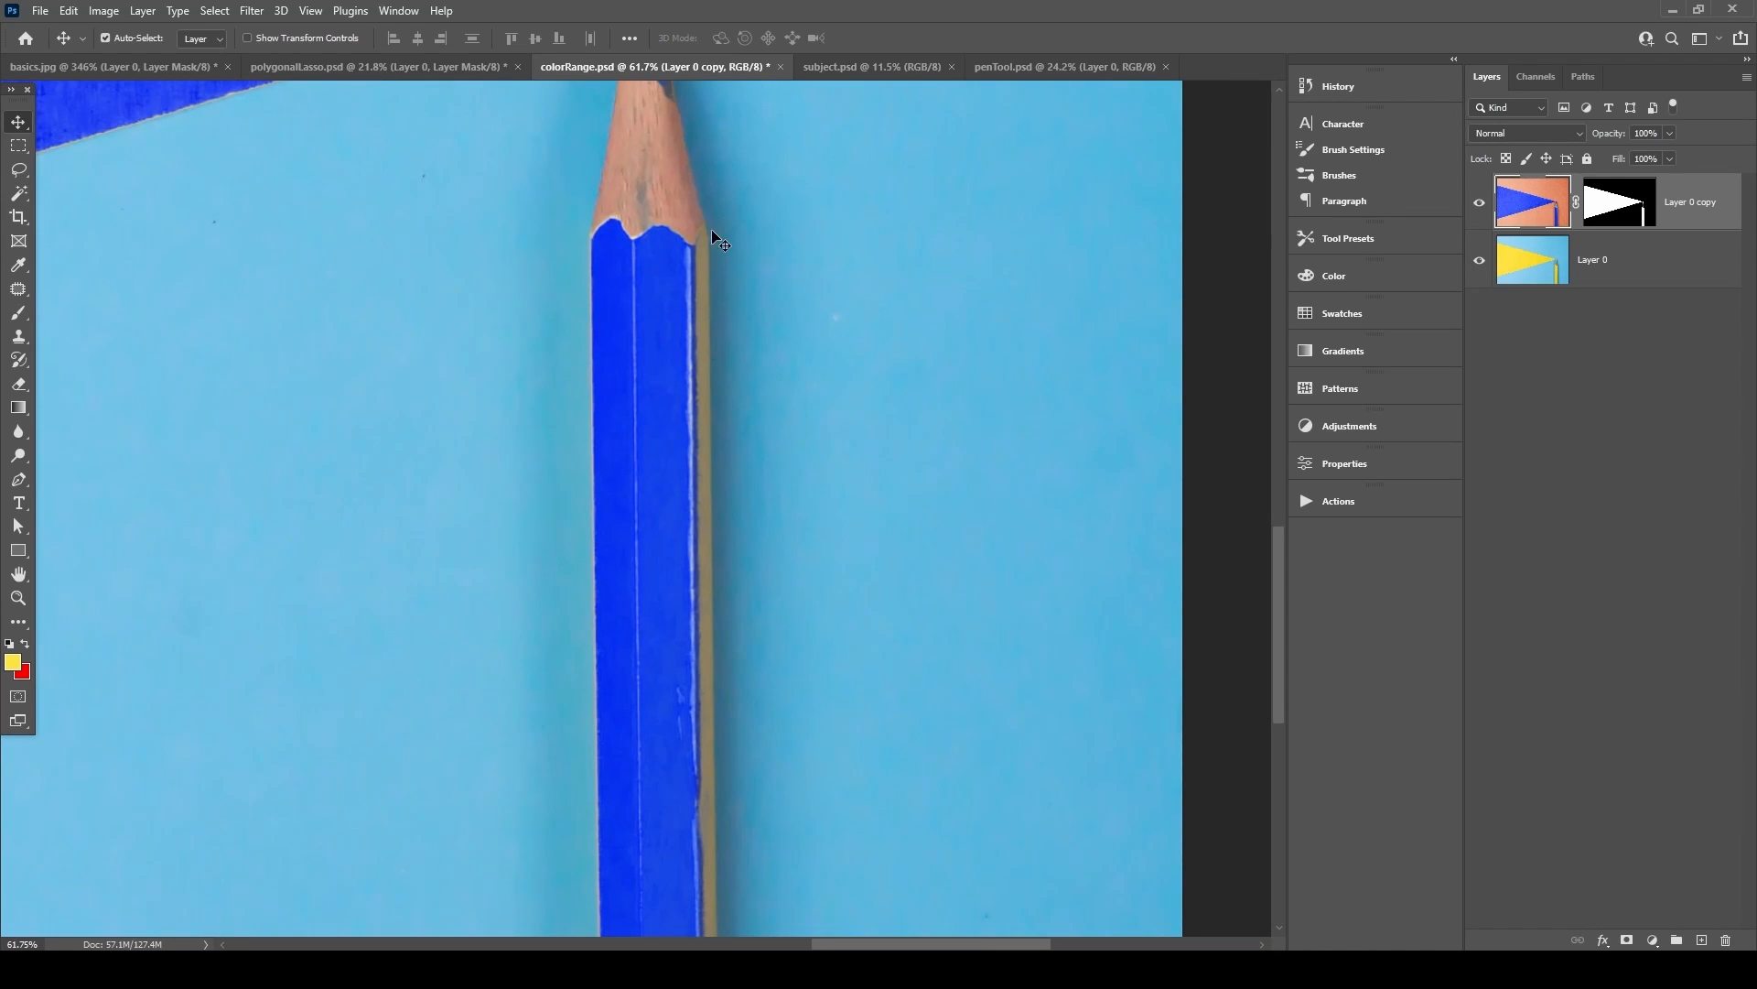
pyautogui.hotkey('ctrl', 'space')
pyautogui.moveTo(757, 721); pyautogui.dragTo(748, 742)
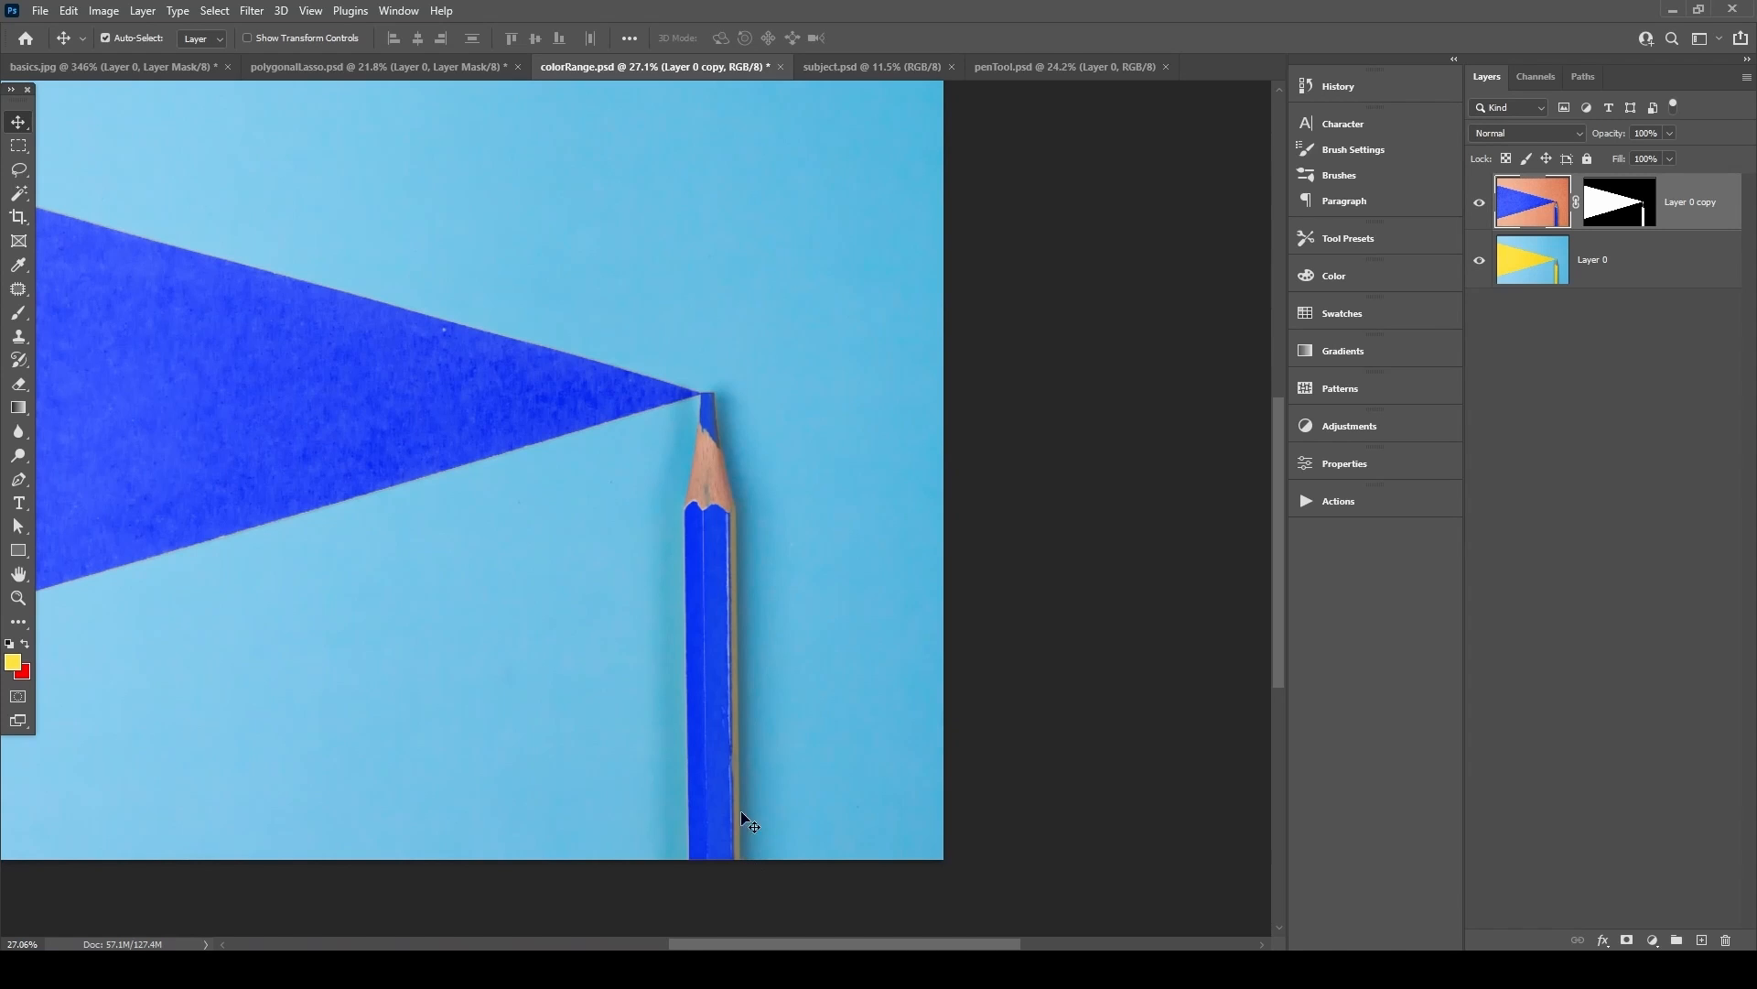
pyautogui.hotkey('ctrl', 'space')
pyautogui.click(773, 439)
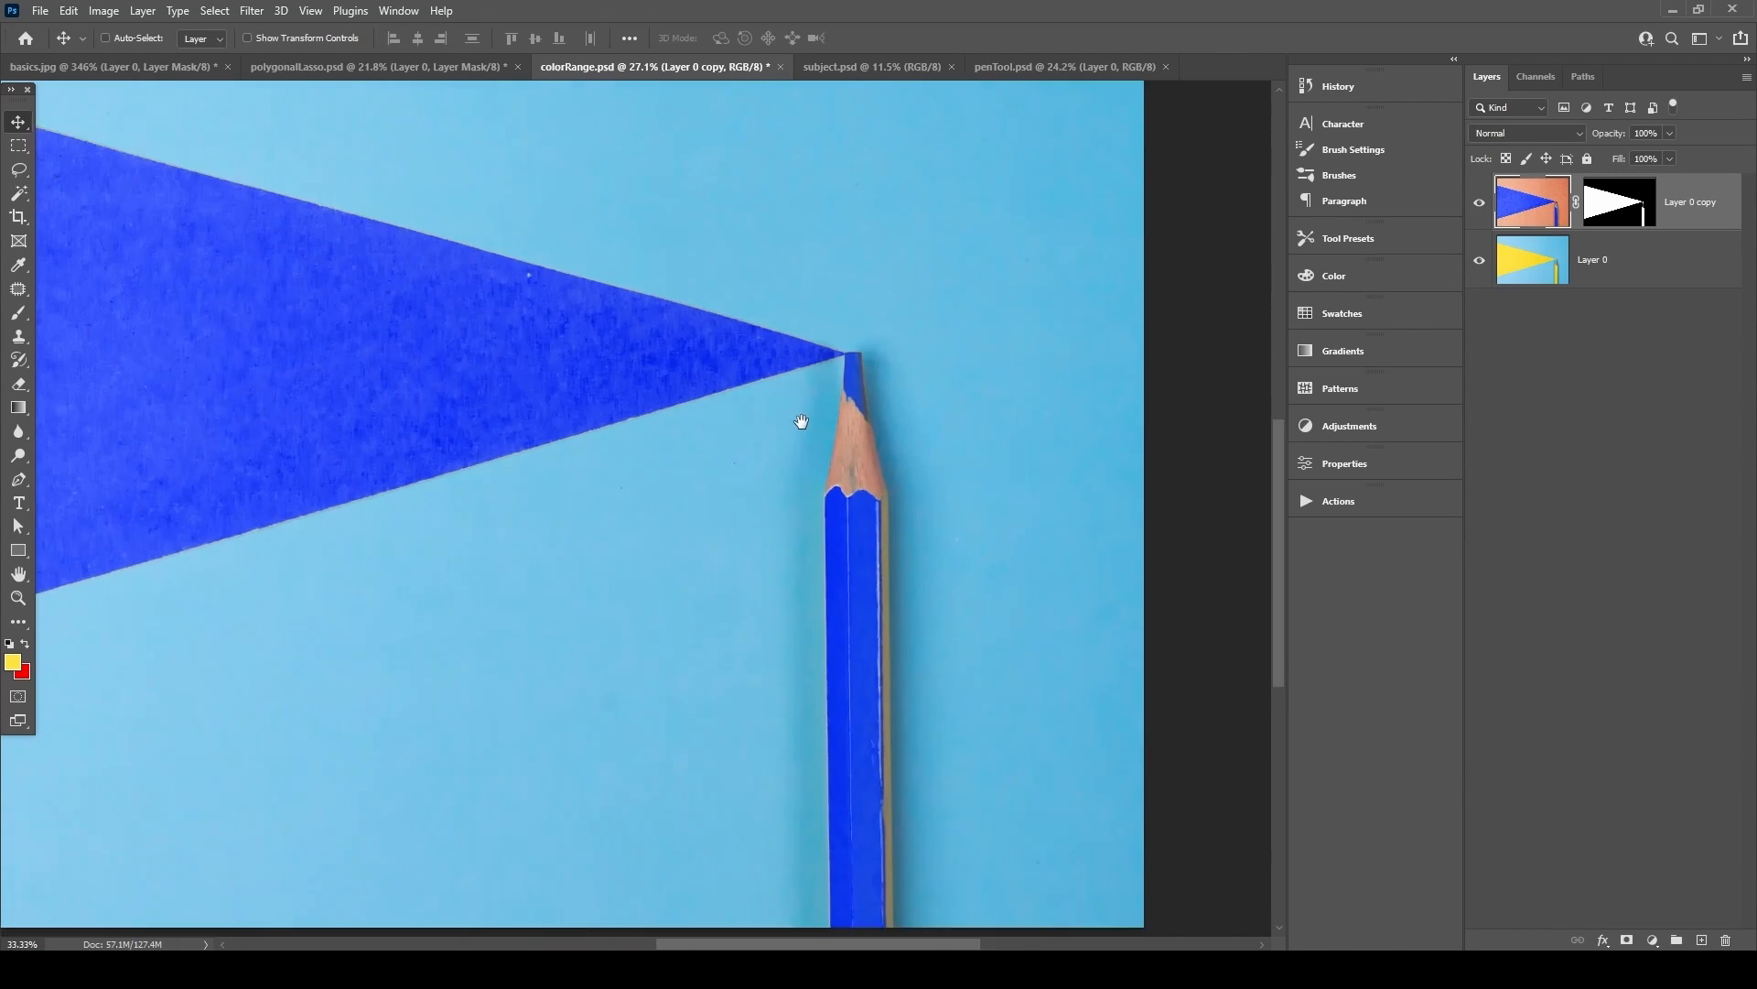
pyautogui.moveTo(770, 436); pyautogui.dragTo(669, 479)
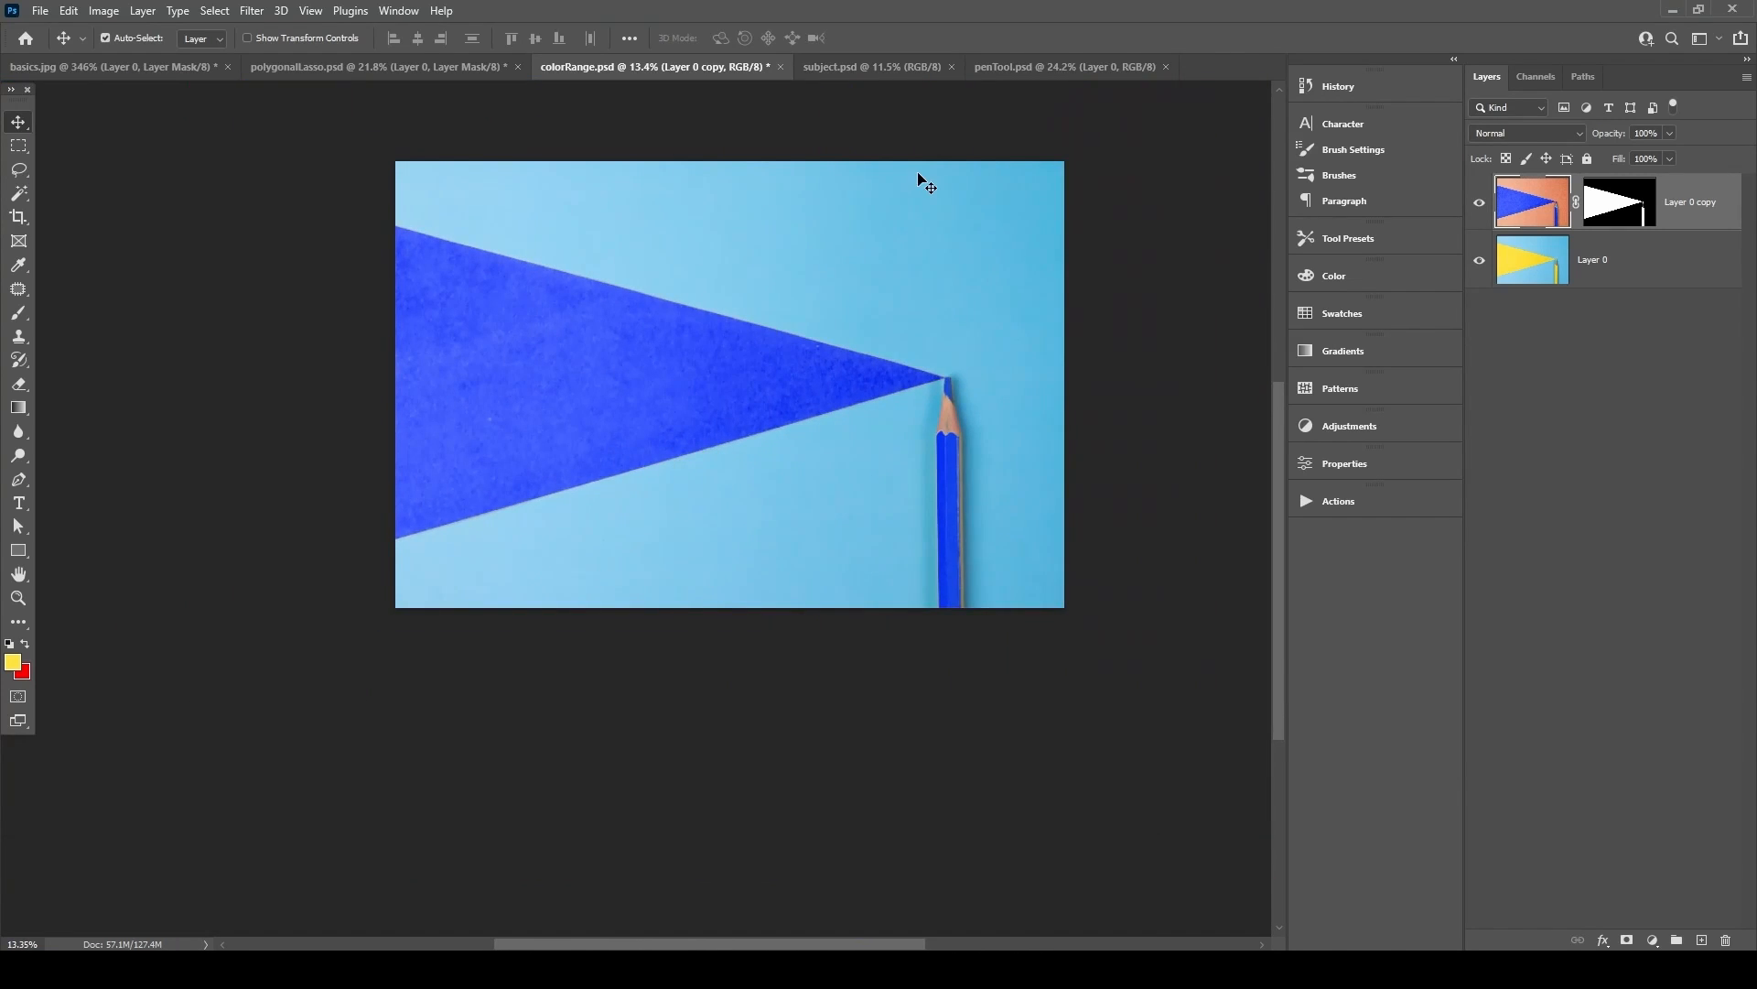